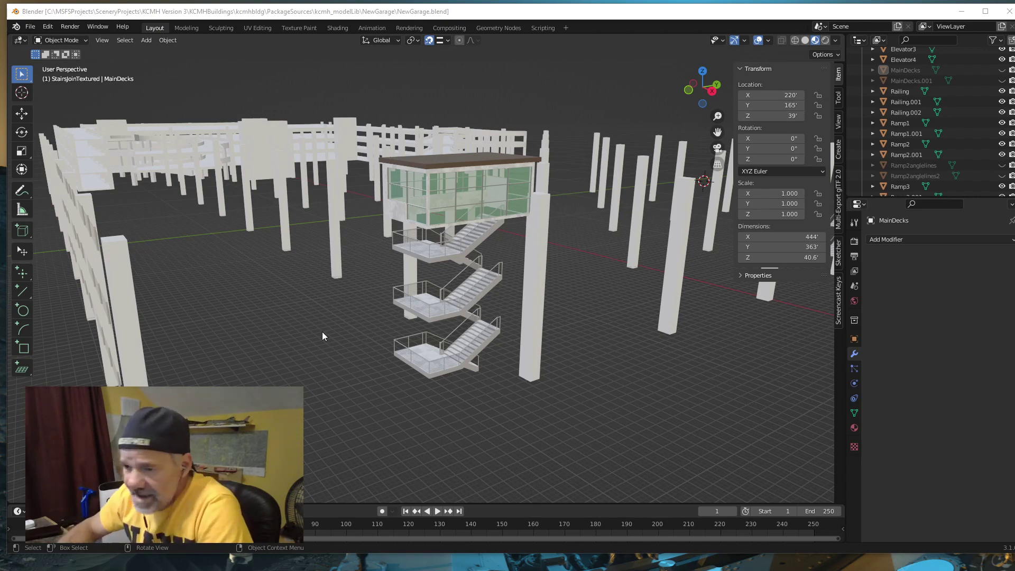
Step: Hide the StairWells collection to expose the stair flights inside the stairwell enclosure
{"action": "scroll", "coordinate": [444, 275], "scroll_direction": "up", "scroll_amount": 2}
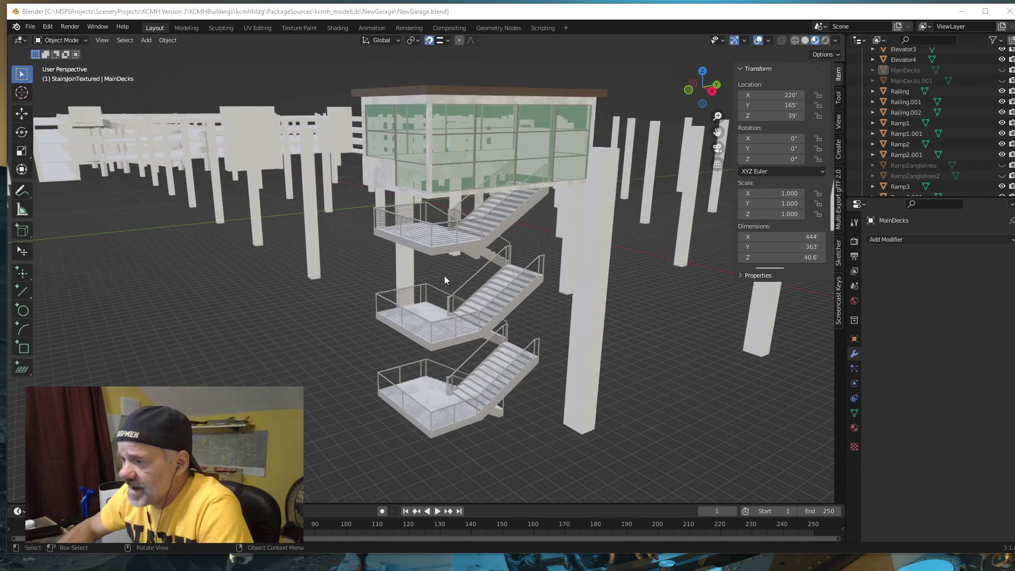
{"action": "middle_click_drag", "start_coordinate": [425, 281], "coordinate": [415, 288]}
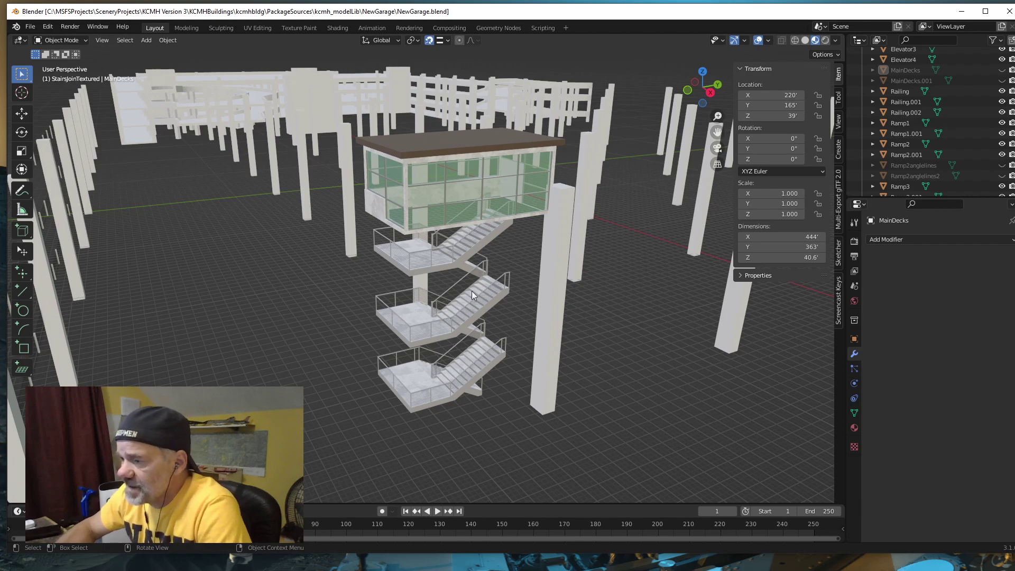
{"action": "middle_click_drag", "start_coordinate": [408, 297], "coordinate": [402, 306]}
{"action": "middle_click_drag", "start_coordinate": [335, 307], "coordinate": [361, 318]}
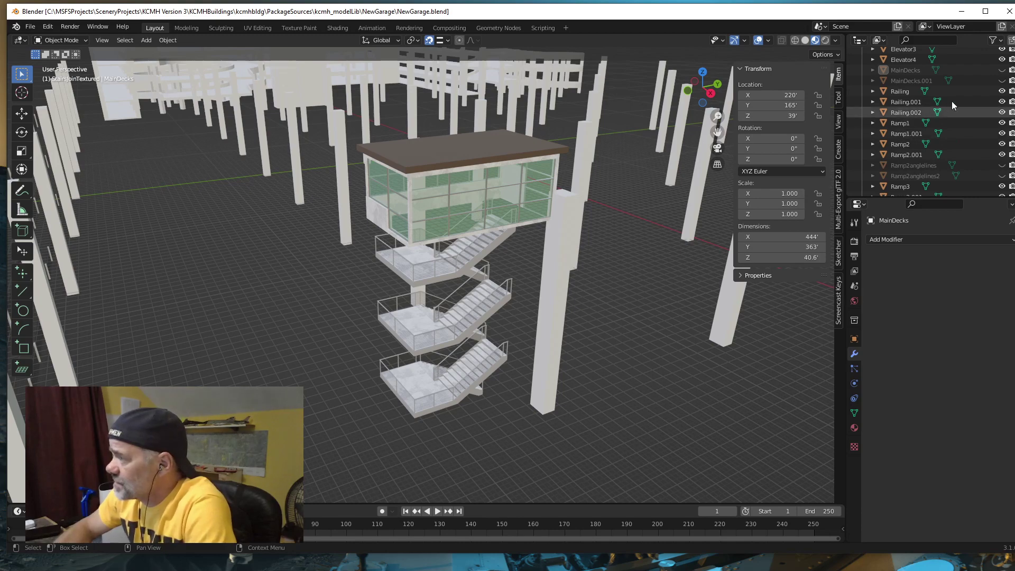
{"action": "scroll", "coordinate": [943, 155], "scroll_direction": "down", "scroll_amount": 8}
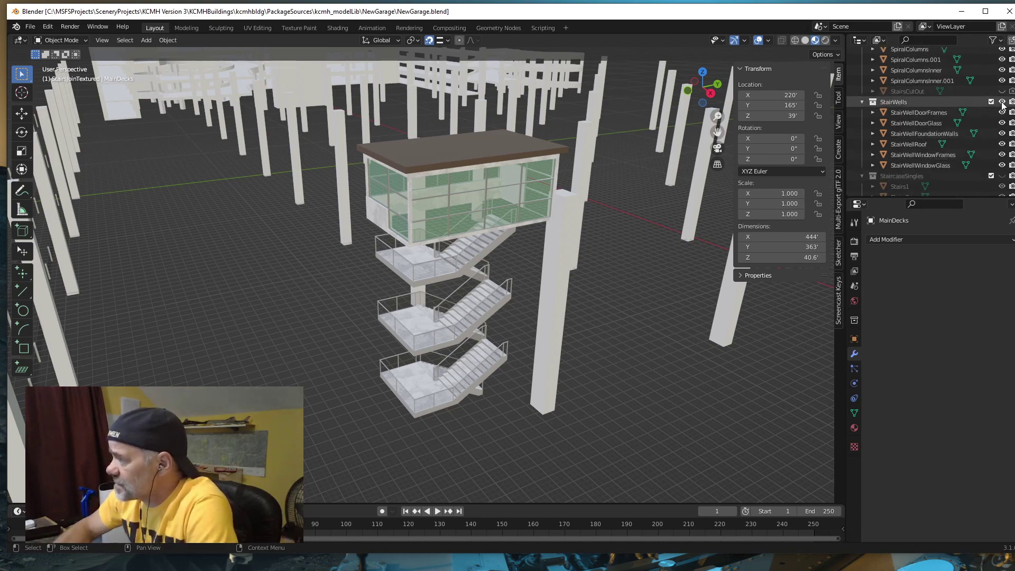
{"action": "left_click", "coordinate": [1002, 101]}
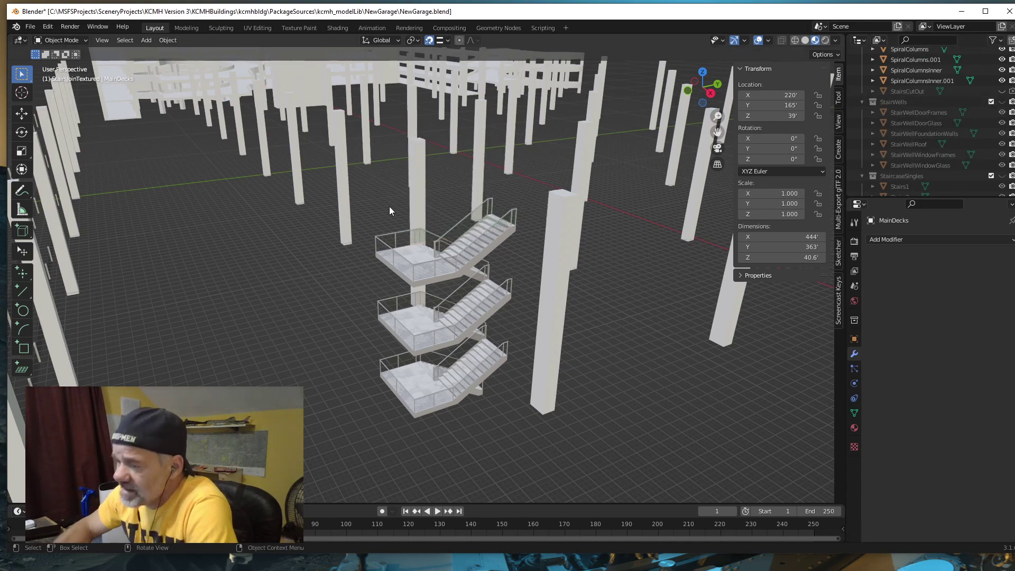
Step: Examine the exposed stair flights from several angles and select the garage railing between the outer columns for comparison
{"action": "scroll", "coordinate": [523, 250], "scroll_direction": "up", "scroll_amount": 5}
{"action": "scroll", "coordinate": [520, 256], "scroll_direction": "down", "scroll_amount": 2}
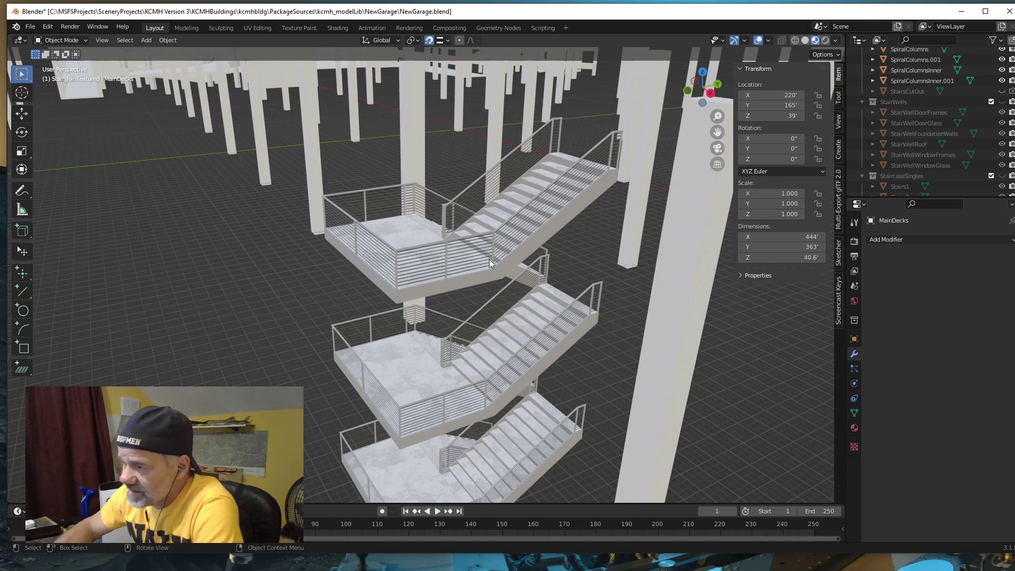
{"action": "scroll", "coordinate": [456, 275], "scroll_direction": "down", "scroll_amount": 3}
{"action": "scroll", "coordinate": [449, 281], "scroll_direction": "up", "scroll_amount": 3}
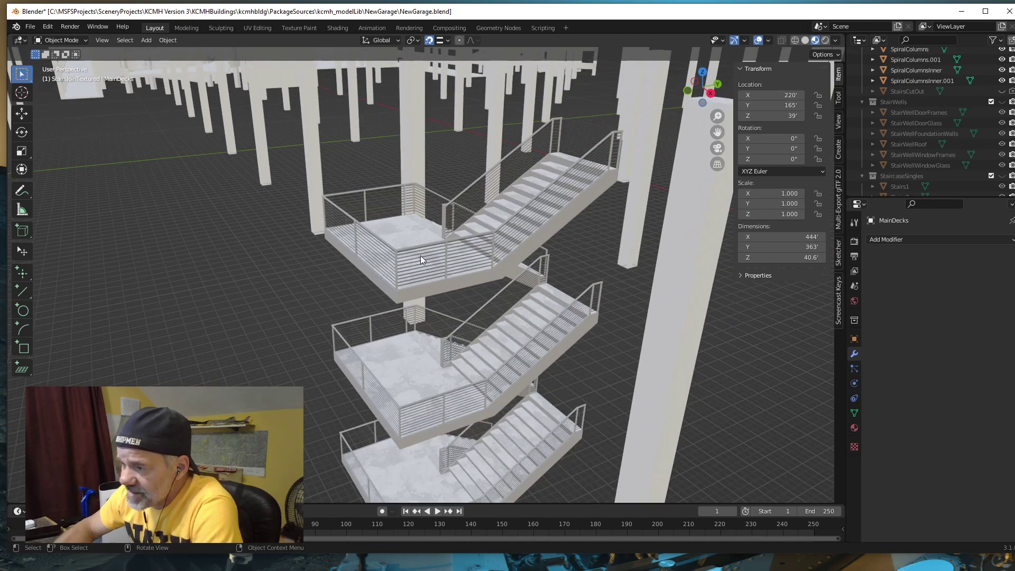
{"action": "scroll", "coordinate": [335, 331], "scroll_direction": "down", "scroll_amount": 5}
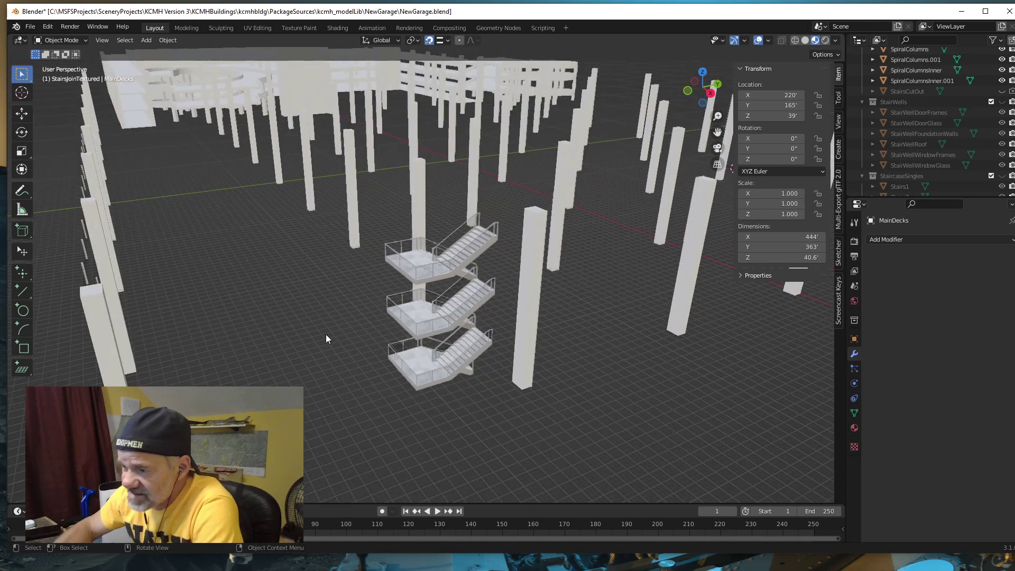
{"action": "middle_click_drag", "start_coordinate": [327, 339], "coordinate": [353, 339]}
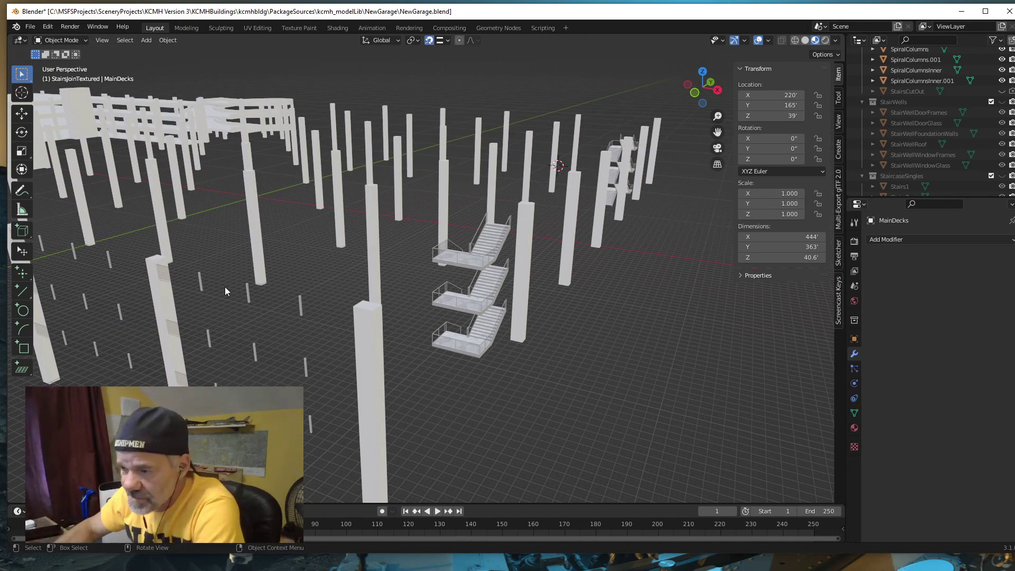
{"action": "left_click", "coordinate": [256, 296]}
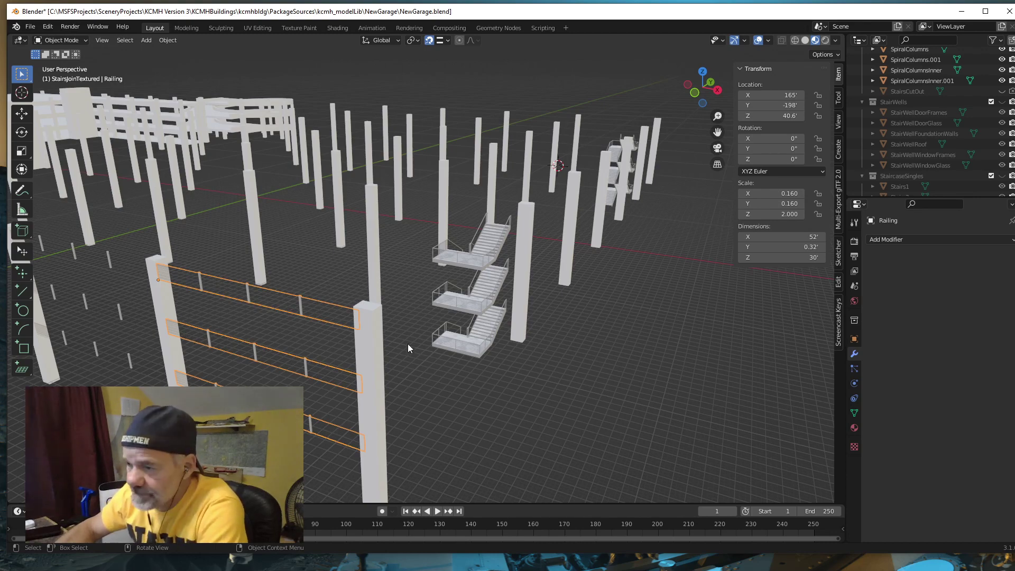
{"action": "middle_click_drag", "start_coordinate": [571, 358], "coordinate": [517, 367]}
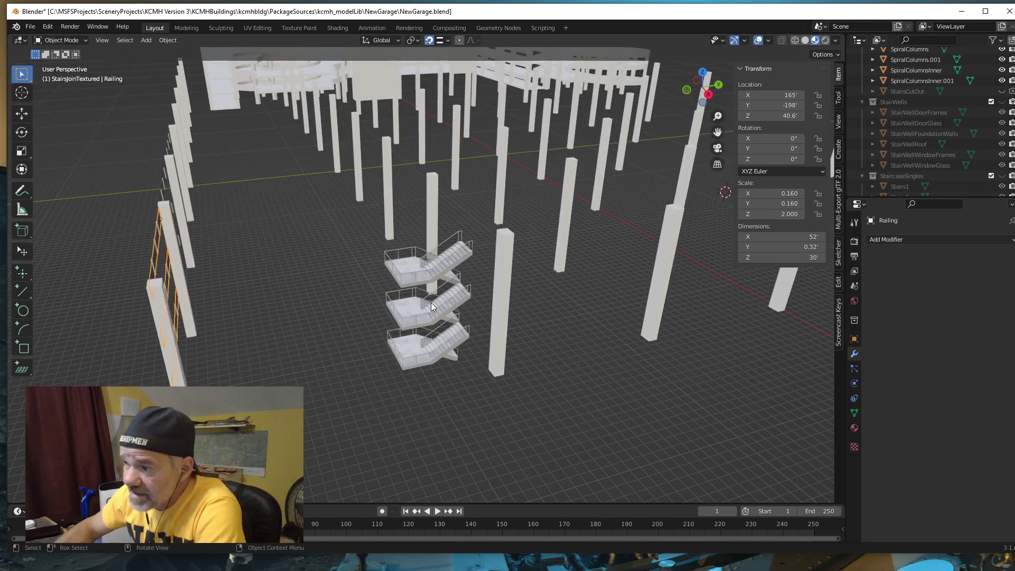
Step: Select the joined textured staircase and find its StairJoinTextured entry in the scene's object list
{"action": "scroll", "coordinate": [423, 298], "scroll_direction": "up", "scroll_amount": 4}
{"action": "left_click", "coordinate": [414, 290]}
{"action": "scroll", "coordinate": [402, 297], "scroll_direction": "up", "scroll_amount": 4}
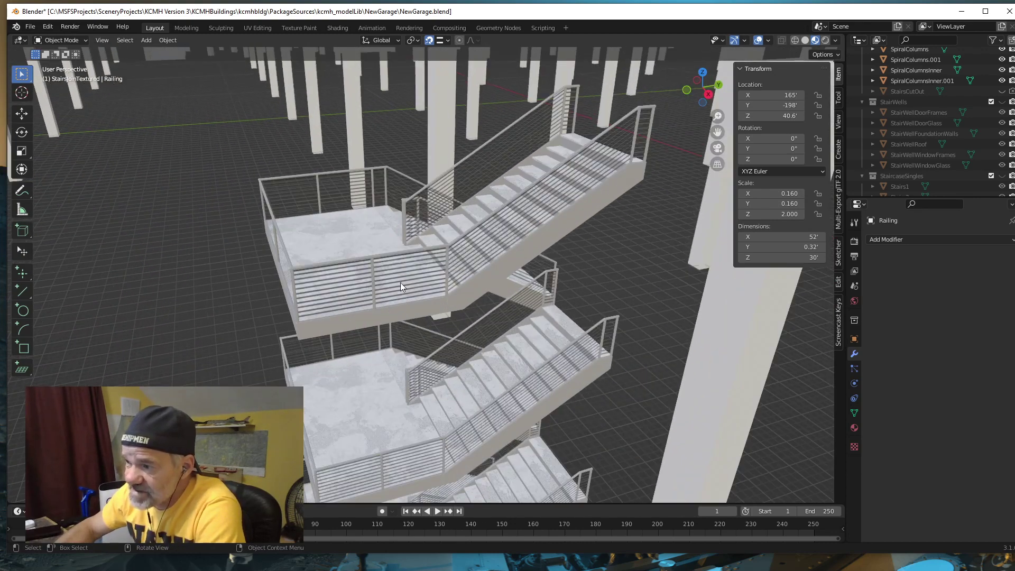
{"action": "middle_click_drag", "start_coordinate": [347, 364], "coordinate": [631, 206]}
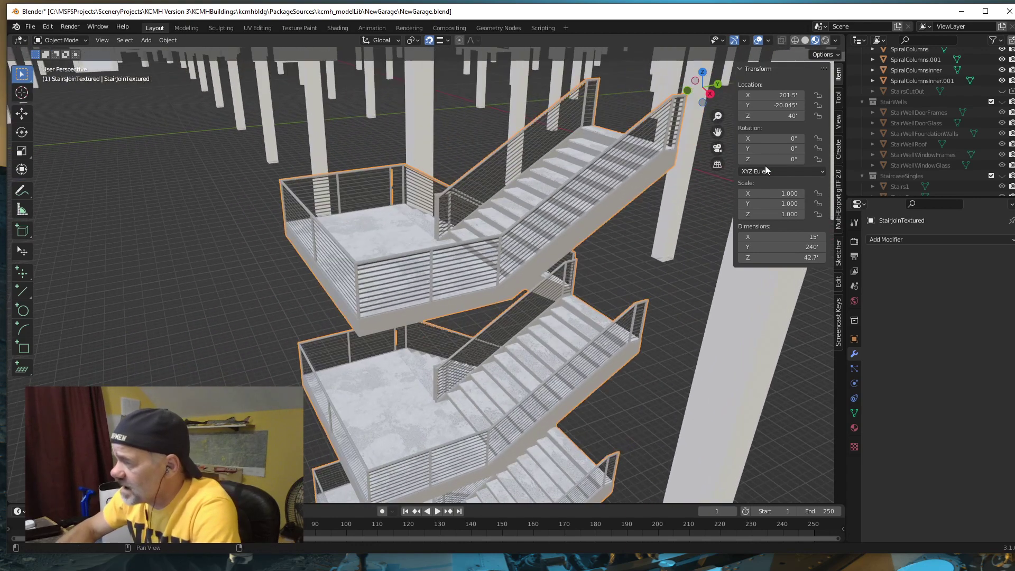
{"action": "scroll", "coordinate": [920, 140], "scroll_direction": "down", "scroll_amount": 6}
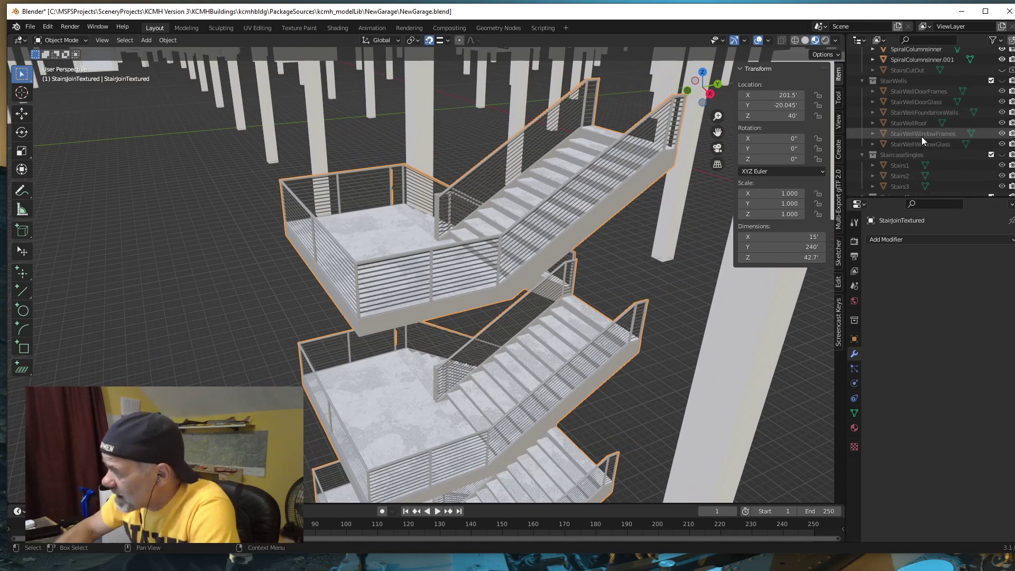
{"action": "scroll", "coordinate": [919, 138], "scroll_direction": "down", "scroll_amount": 2}
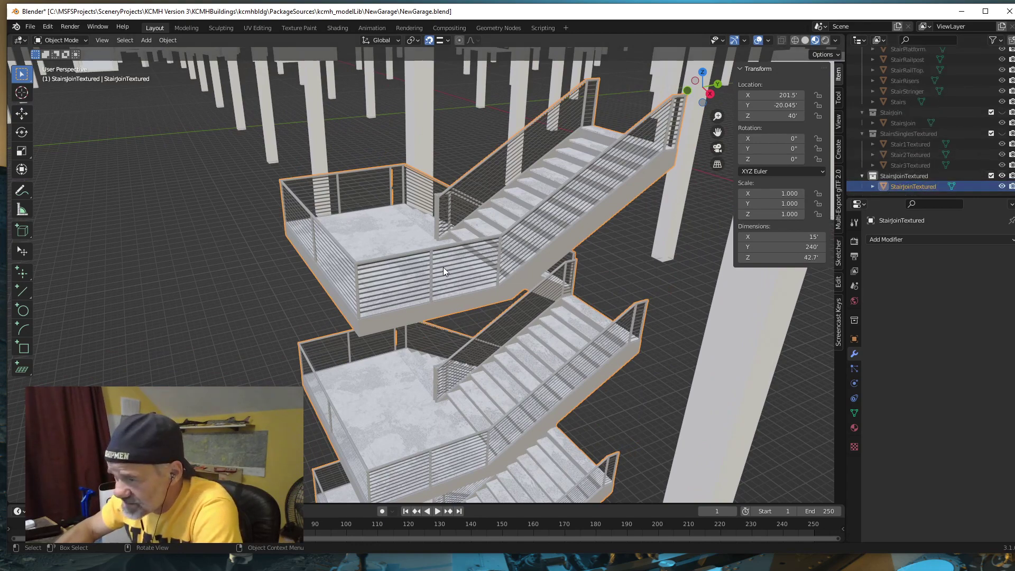
Step: Examine the joined staircase from afar and up close, including its landings, railings and stair runs
{"action": "scroll", "coordinate": [481, 255], "scroll_direction": "down", "scroll_amount": 5}
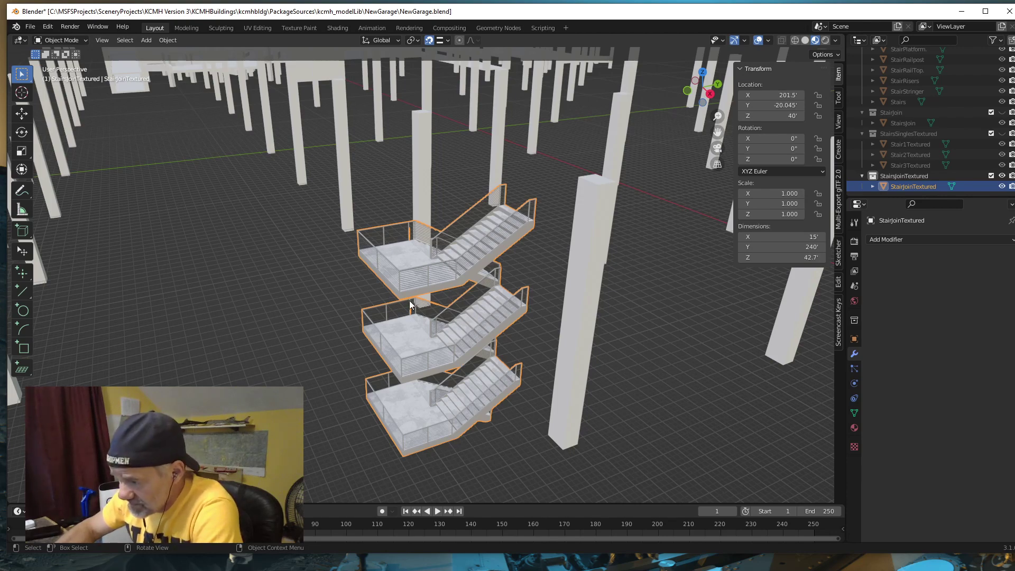
{"action": "scroll", "coordinate": [376, 313], "scroll_direction": "down", "scroll_amount": 5}
{"action": "scroll", "coordinate": [375, 317], "scroll_direction": "down", "scroll_amount": 3}
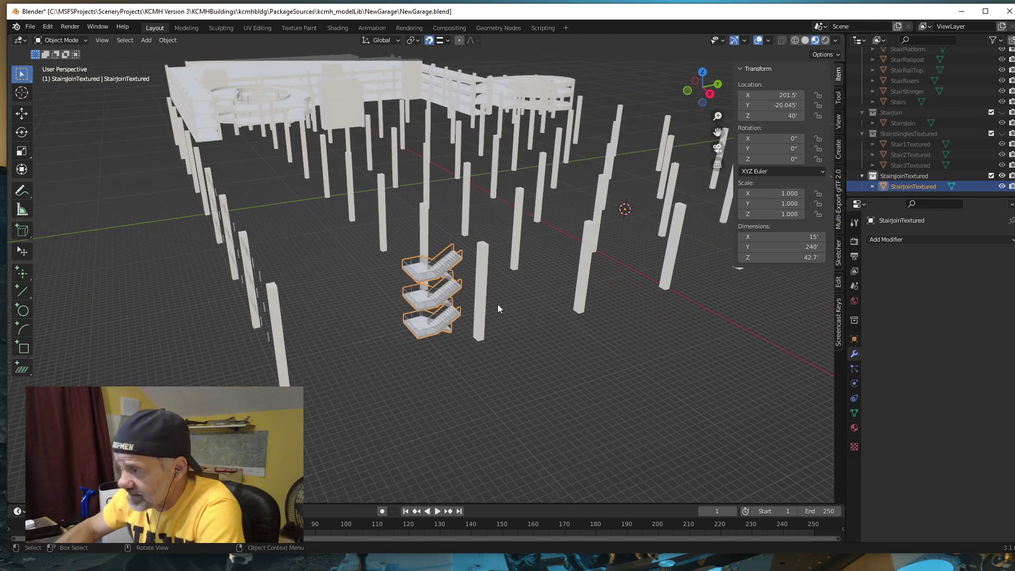
{"action": "middle_click_drag", "start_coordinate": [560, 289], "coordinate": [683, 340]}
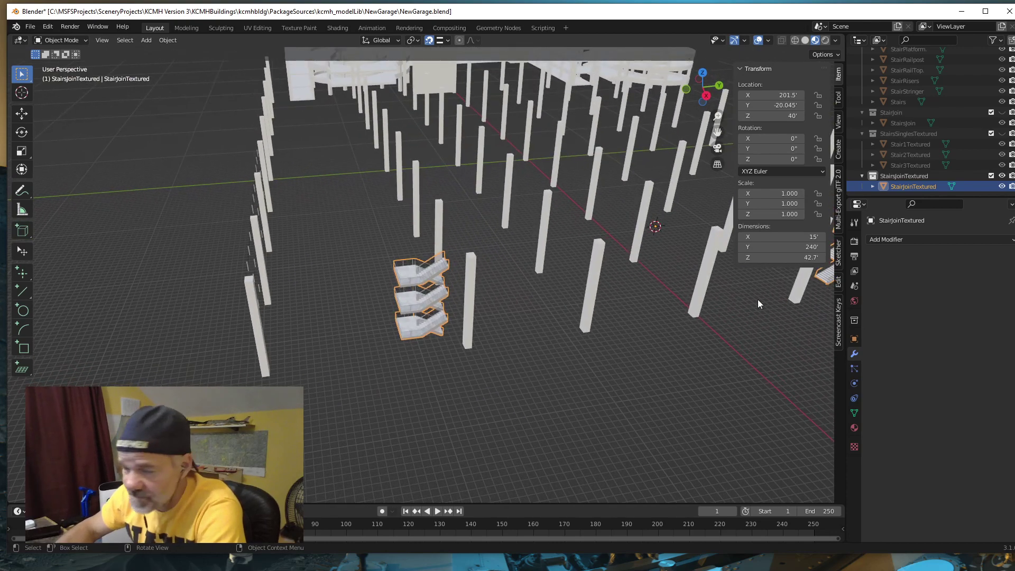
{"action": "scroll", "coordinate": [448, 318], "scroll_direction": "up", "scroll_amount": 4}
{"action": "middle_click_drag", "start_coordinate": [449, 348], "coordinate": [475, 338]}
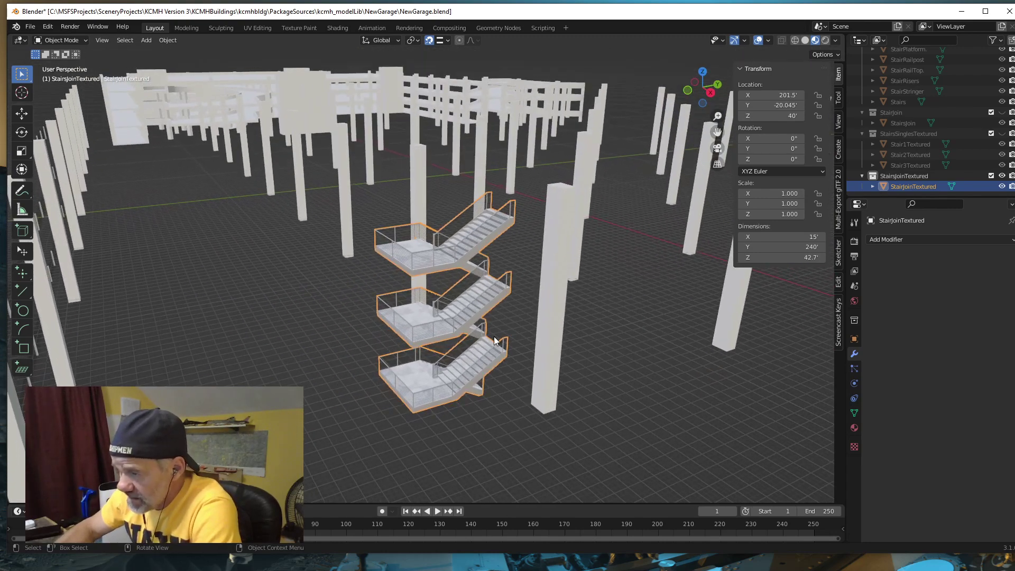
{"action": "scroll", "coordinate": [442, 308], "scroll_direction": "up", "scroll_amount": 5}
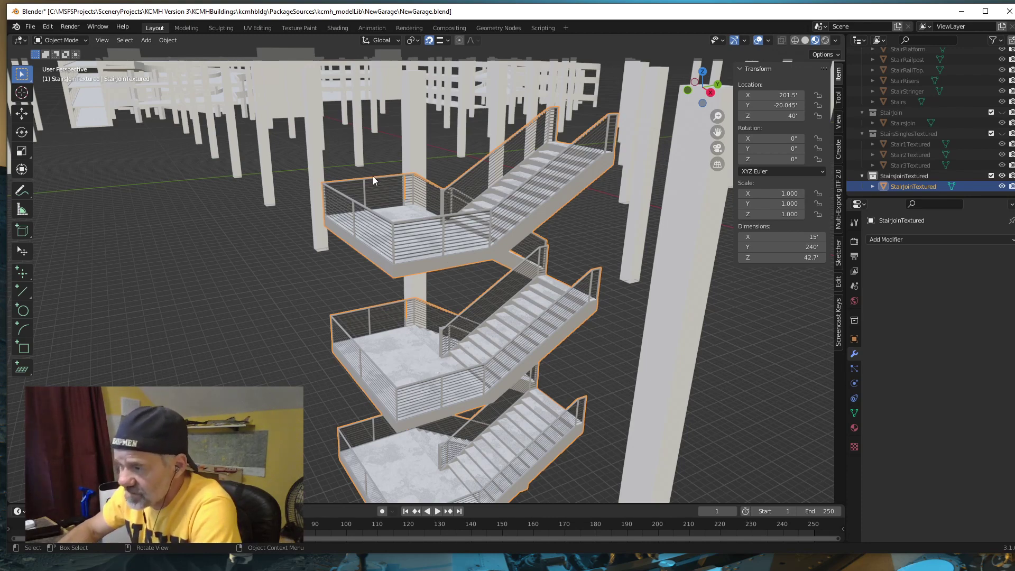
{"action": "scroll", "coordinate": [433, 182], "scroll_direction": "up", "scroll_amount": 1}
{"action": "scroll", "coordinate": [450, 207], "scroll_direction": "down", "scroll_amount": 2}
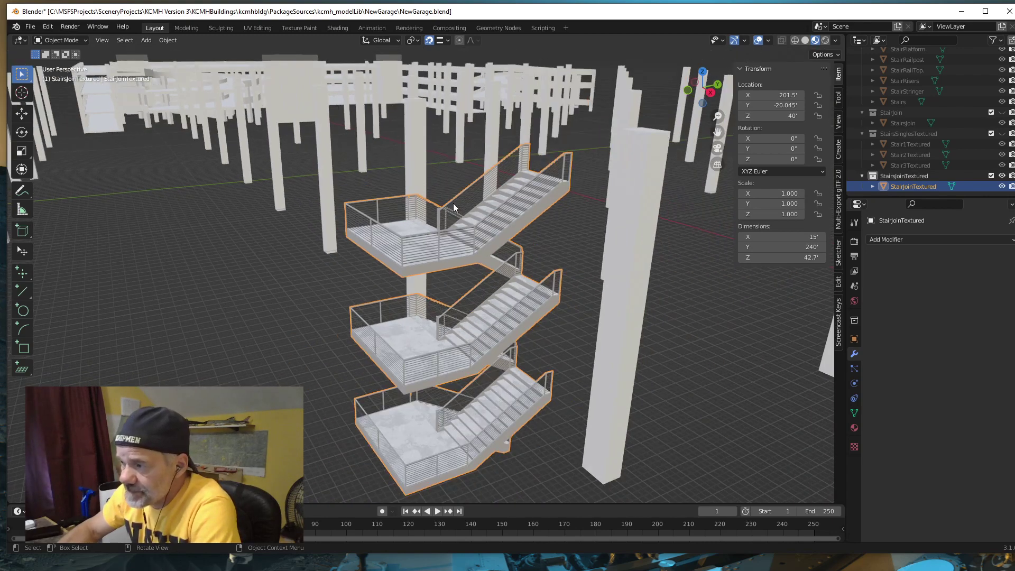
{"action": "middle_click_drag", "start_coordinate": [453, 203], "coordinate": [496, 287]}
{"action": "scroll", "coordinate": [497, 280], "scroll_direction": "up", "scroll_amount": 3}
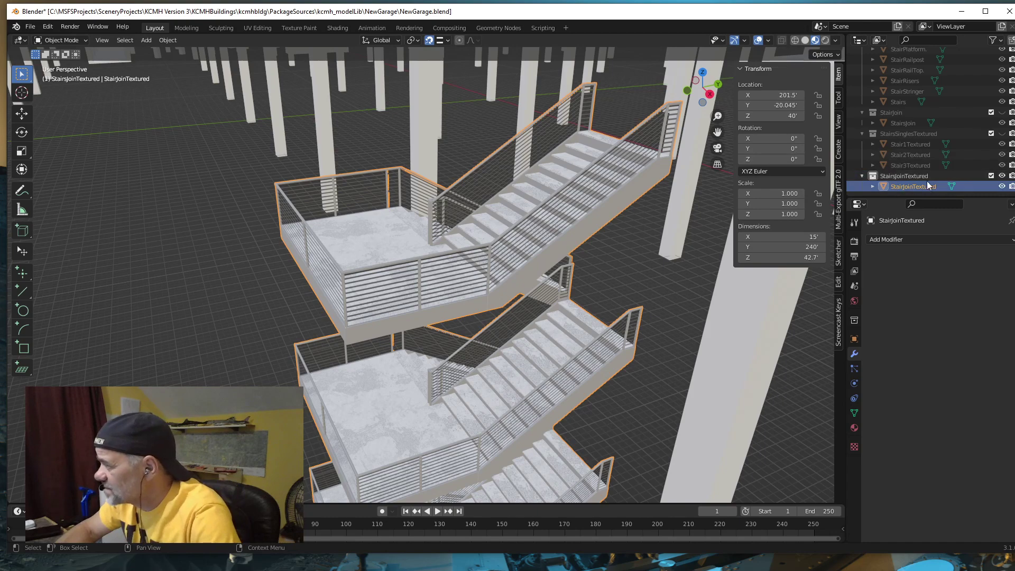
Step: Hide the StairsJoinTextured collection, show StairsSinglesTextured instead, and select the uppermost flight, Stair3Textured
{"action": "left_click", "coordinate": [1003, 176]}
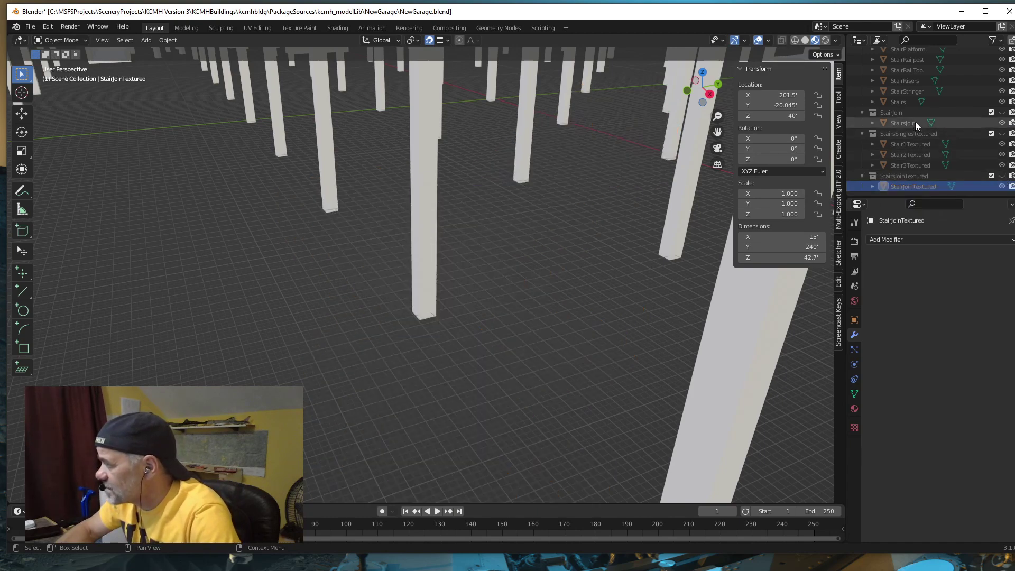
{"action": "left_click", "coordinate": [1002, 134]}
{"action": "left_click", "coordinate": [404, 298]}
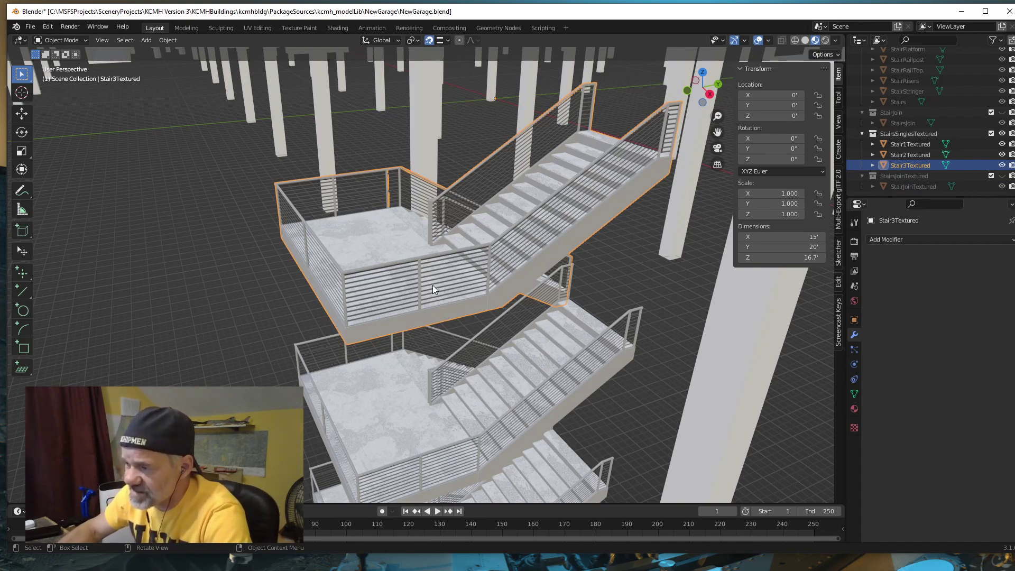
{"action": "scroll", "coordinate": [419, 243], "scroll_direction": "down", "scroll_amount": 4}
{"action": "scroll", "coordinate": [417, 245], "scroll_direction": "up", "scroll_amount": 4}
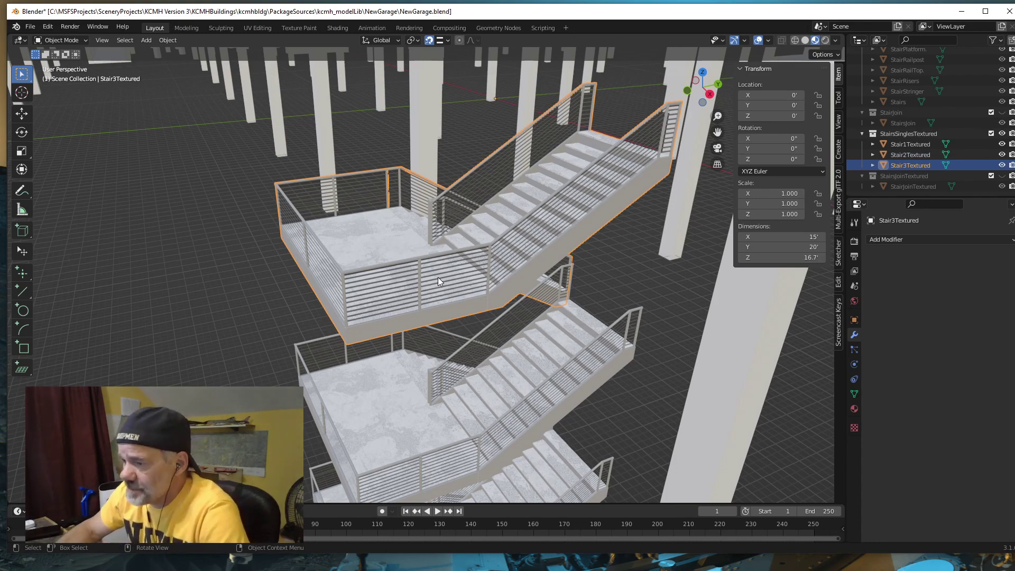
{"action": "scroll", "coordinate": [440, 275], "scroll_direction": "up", "scroll_amount": 5}
{"action": "scroll", "coordinate": [434, 280], "scroll_direction": "down", "scroll_amount": 5}
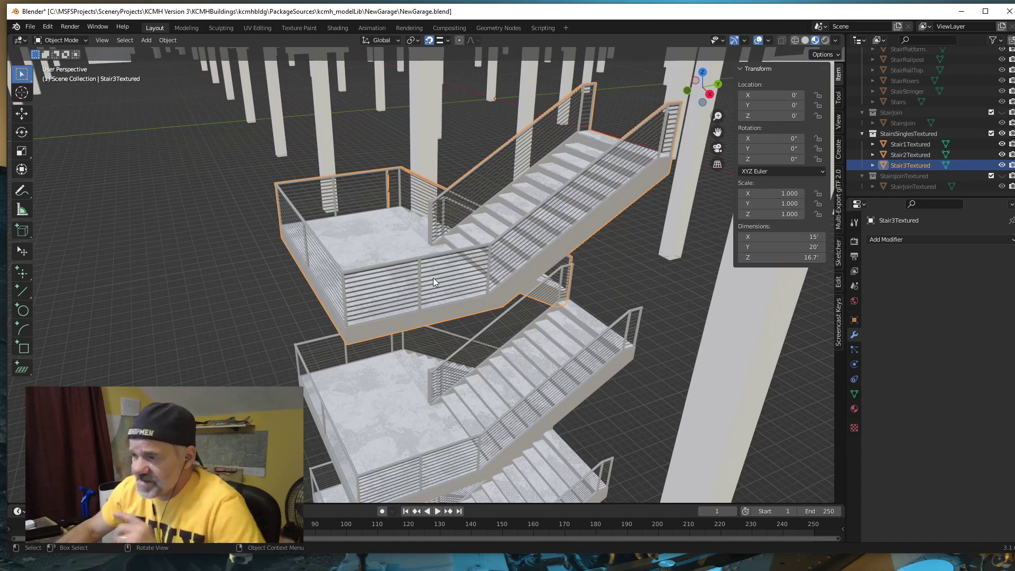
Step: Open Stair3Textured in Edit Mode with face selection and pick individual railing panels, ending with the sloped panel along the stair run
{"action": "key", "text": "Tab"}
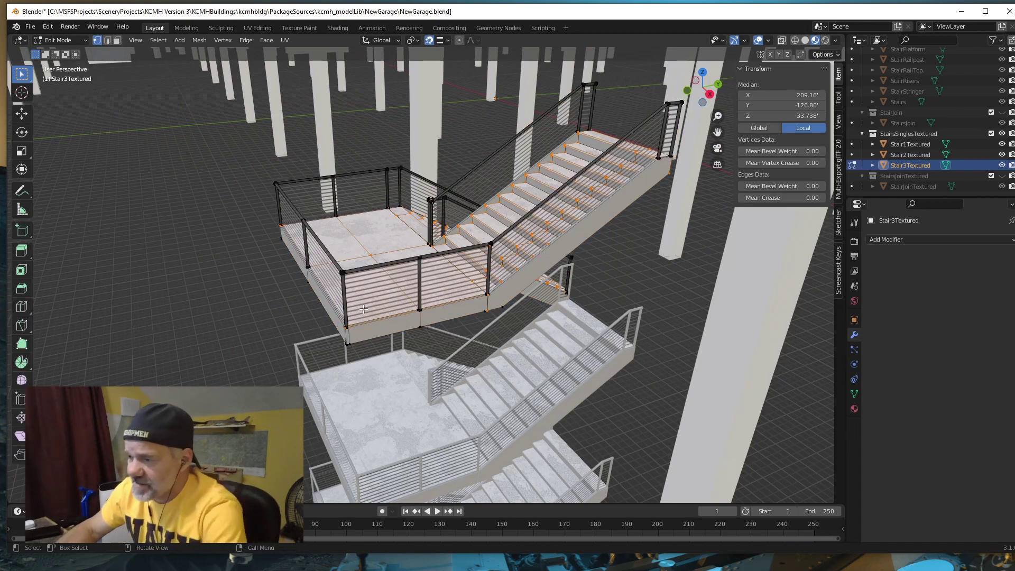
{"action": "left_click", "coordinate": [117, 41]}
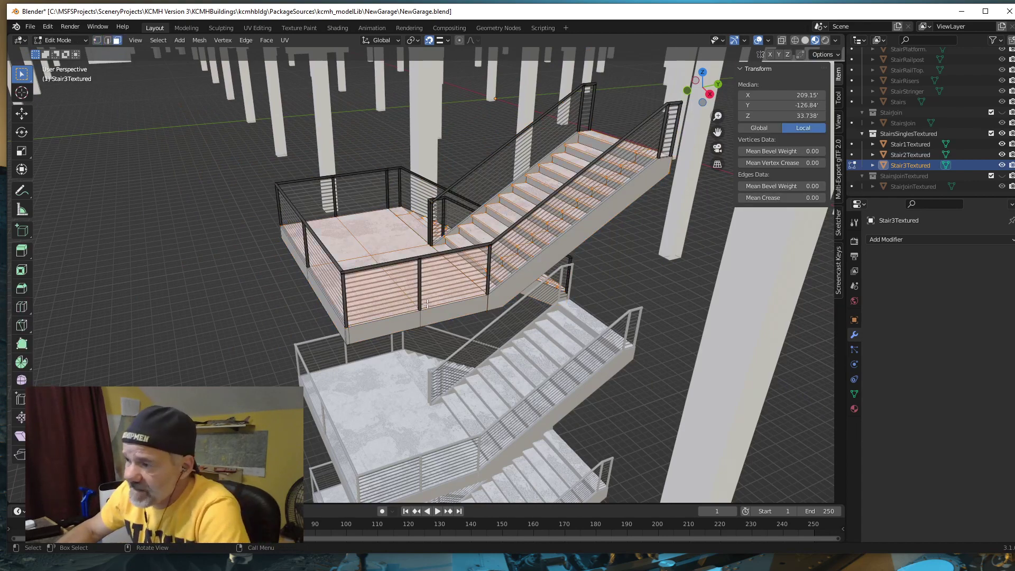
{"action": "middle_click_drag", "start_coordinate": [400, 303], "coordinate": [430, 231]}
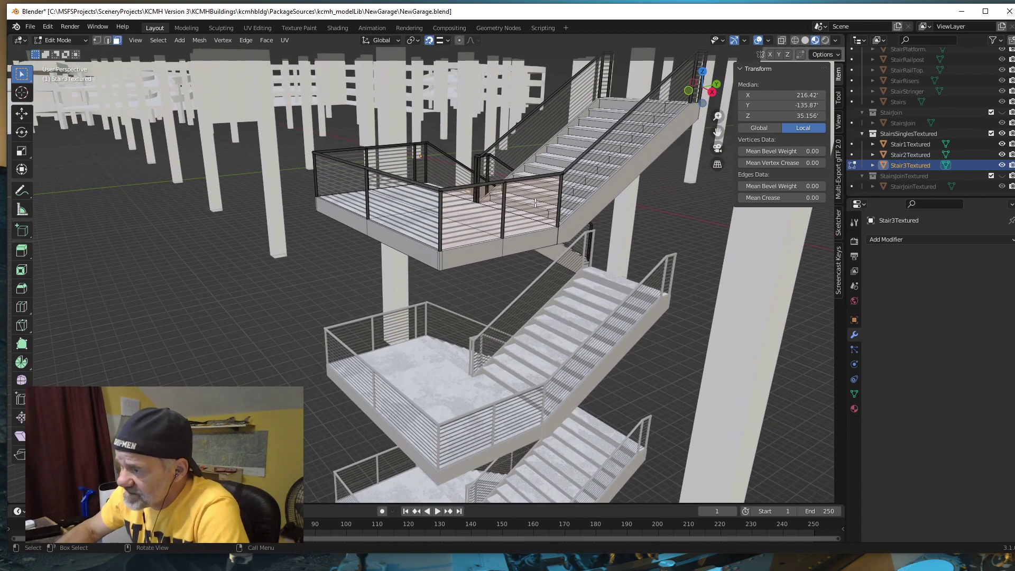
{"action": "left_click", "coordinate": [358, 197], "text": "shift"}
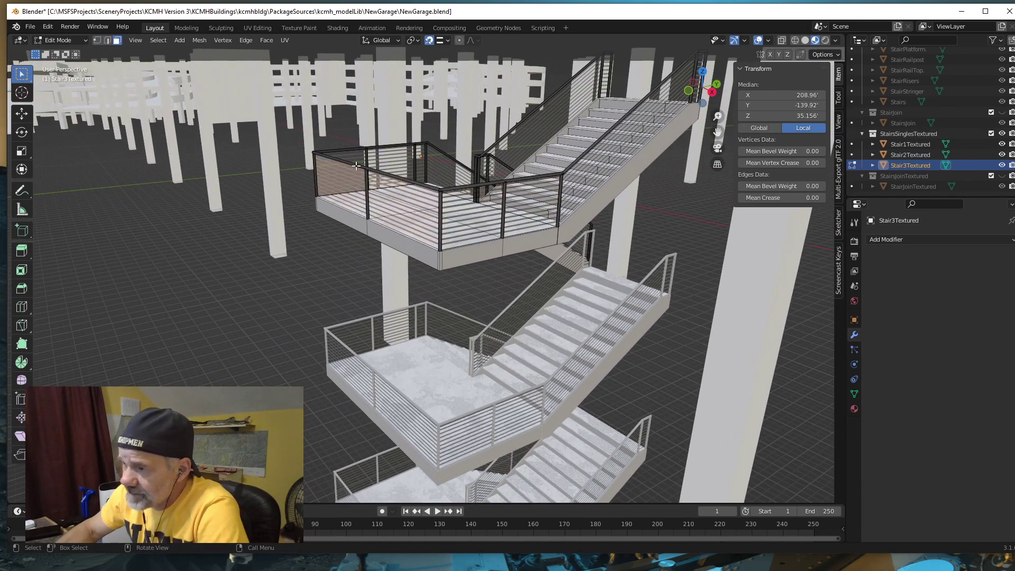
{"action": "left_click", "coordinate": [373, 159], "text": "shift"}
{"action": "left_click", "coordinate": [618, 152]}
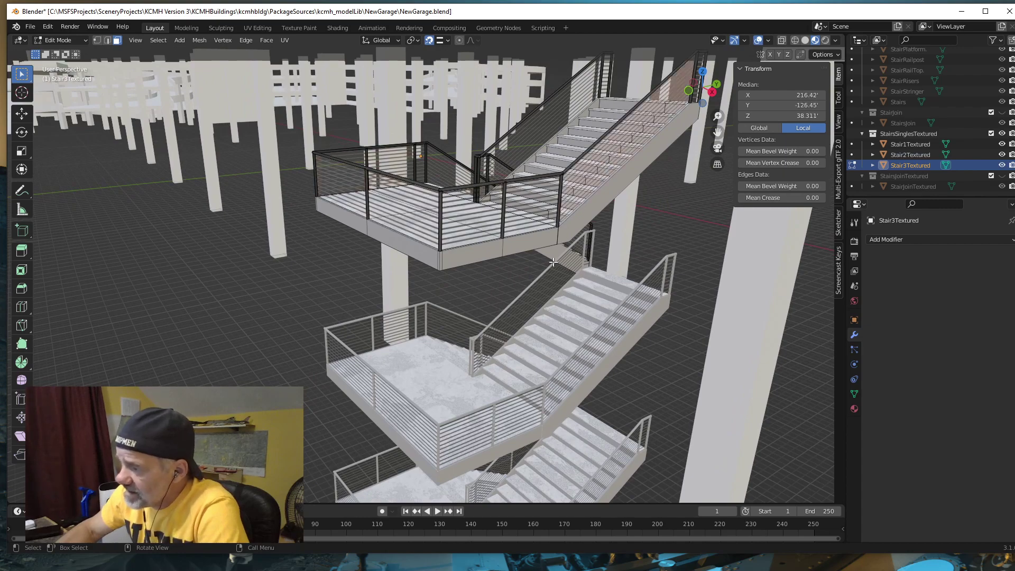
{"action": "middle_click_drag", "start_coordinate": [554, 262], "coordinate": [503, 263]}
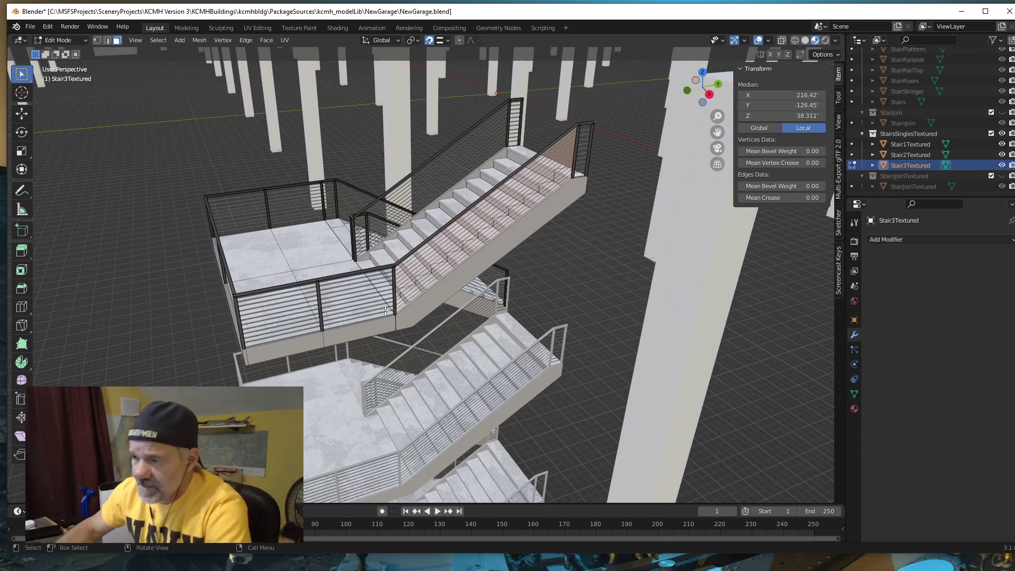
{"action": "middle_click_drag", "start_coordinate": [380, 327], "coordinate": [388, 309]}
{"action": "scroll", "coordinate": [387, 306], "scroll_direction": "up", "scroll_amount": 4}
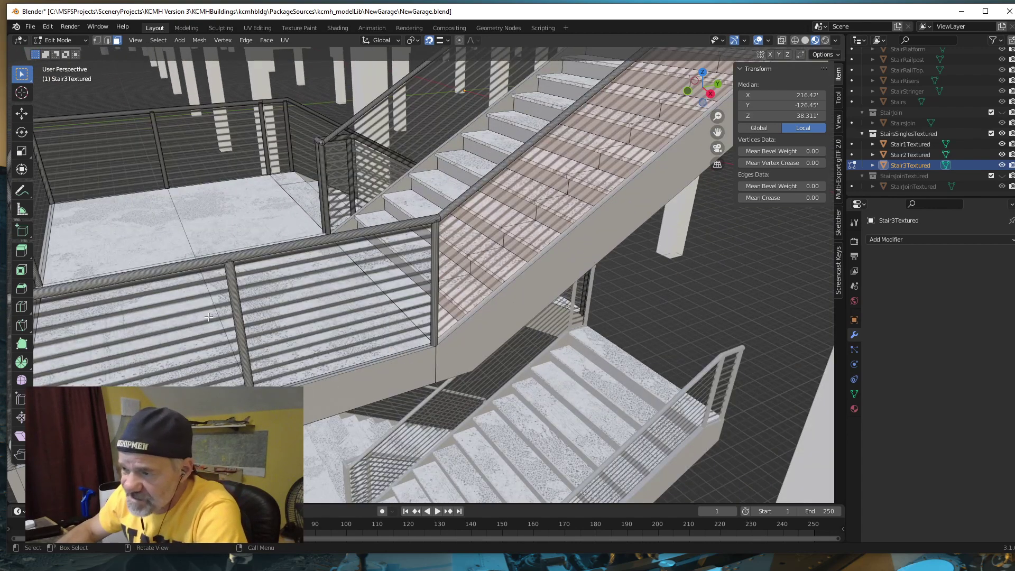
{"action": "scroll", "coordinate": [284, 300], "scroll_direction": "down", "scroll_amount": 2}
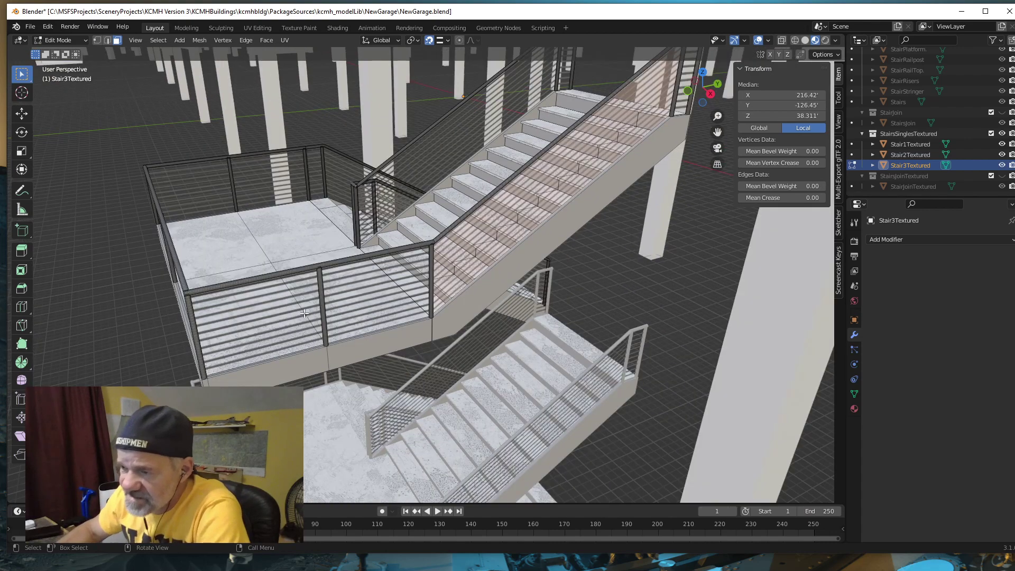
{"action": "middle_click_drag", "start_coordinate": [322, 314], "coordinate": [403, 344]}
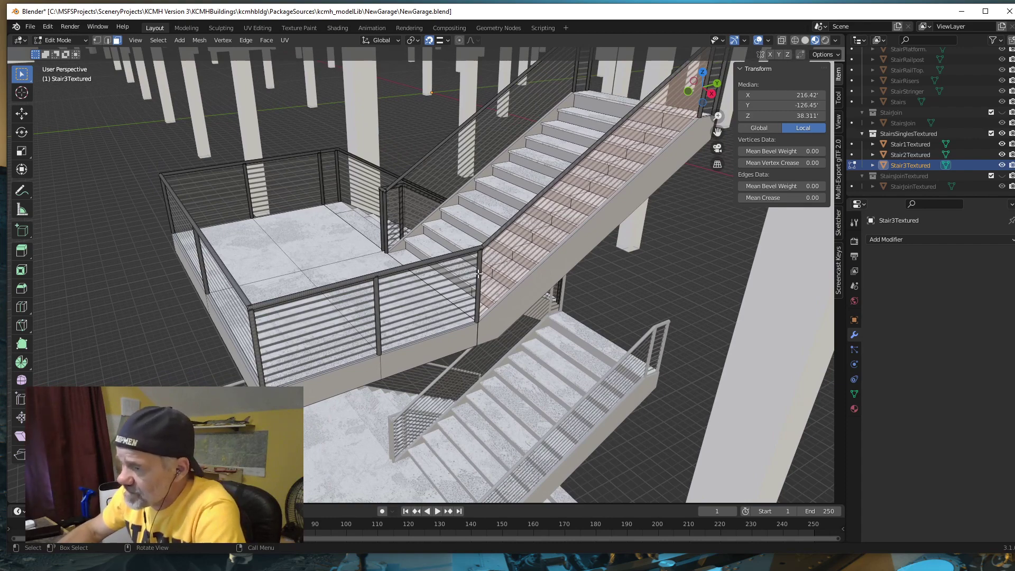
Step: Select the railing panel face along the landing's outer edge and examine it against the stair run and lower landings from several angles
{"action": "middle_click_drag", "start_coordinate": [479, 274], "coordinate": [390, 320]}
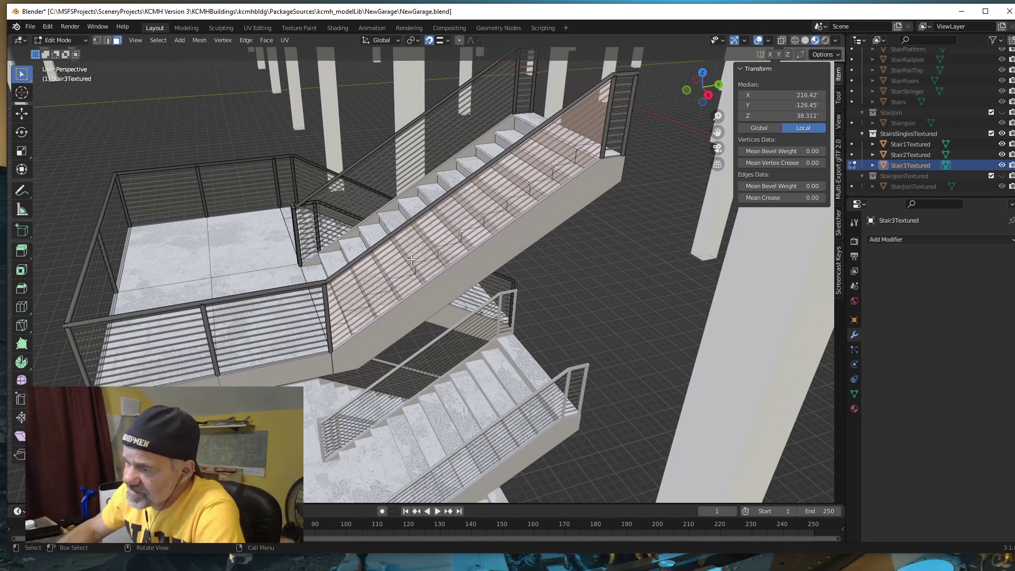
{"action": "middle_click_drag", "start_coordinate": [485, 241], "coordinate": [473, 242]}
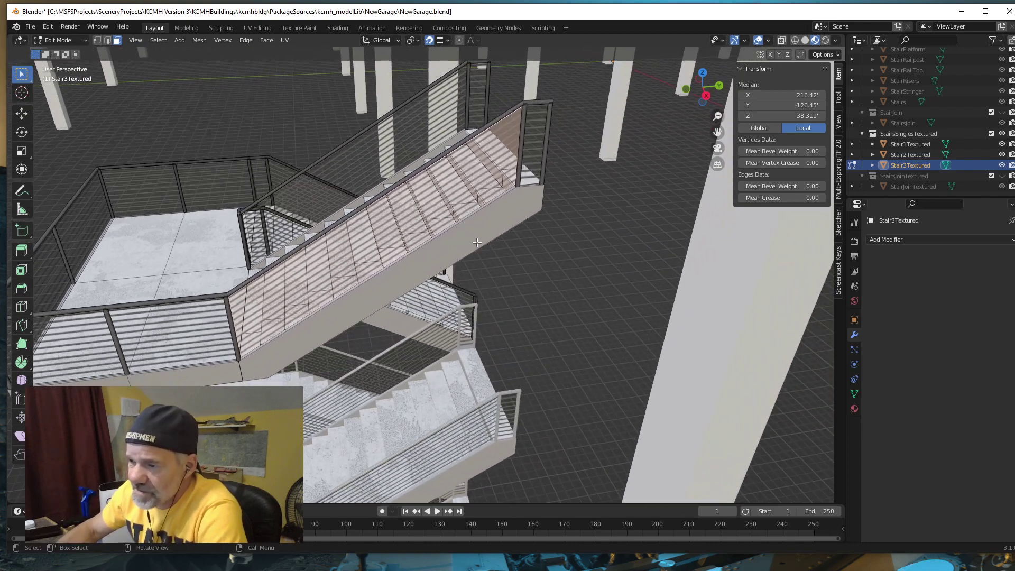
{"action": "left_click", "coordinate": [177, 329]}
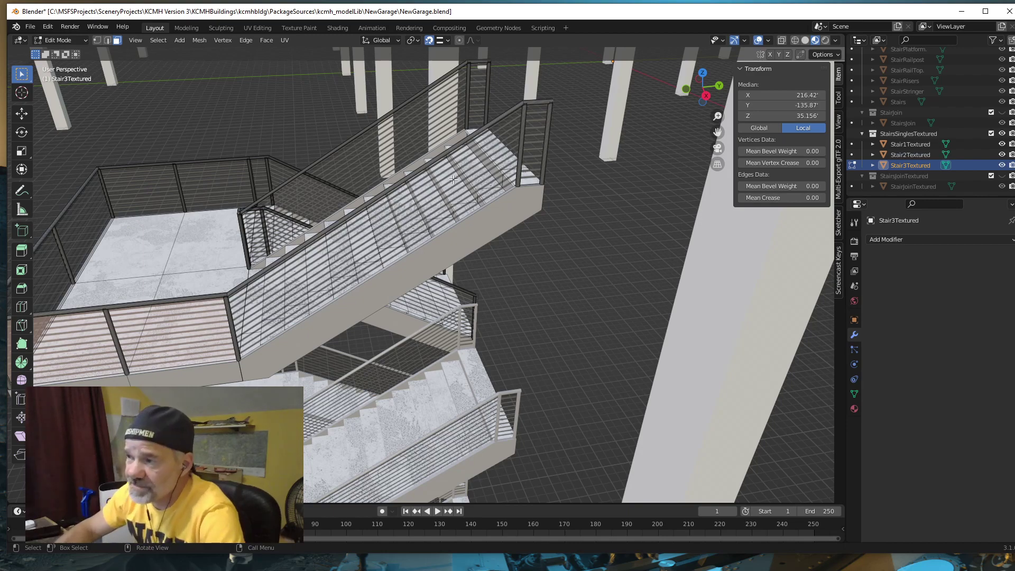
{"action": "middle_click_drag", "start_coordinate": [406, 227], "coordinate": [175, 213]}
{"action": "mouse_move", "coordinate": [233, 267]}
{"action": "middle_mouse_down"}
{"action": "mouse_move", "coordinate": [256, 250]}
{"action": "mouse_move", "coordinate": [232, 257]}
{"action": "middle_mouse_up"}
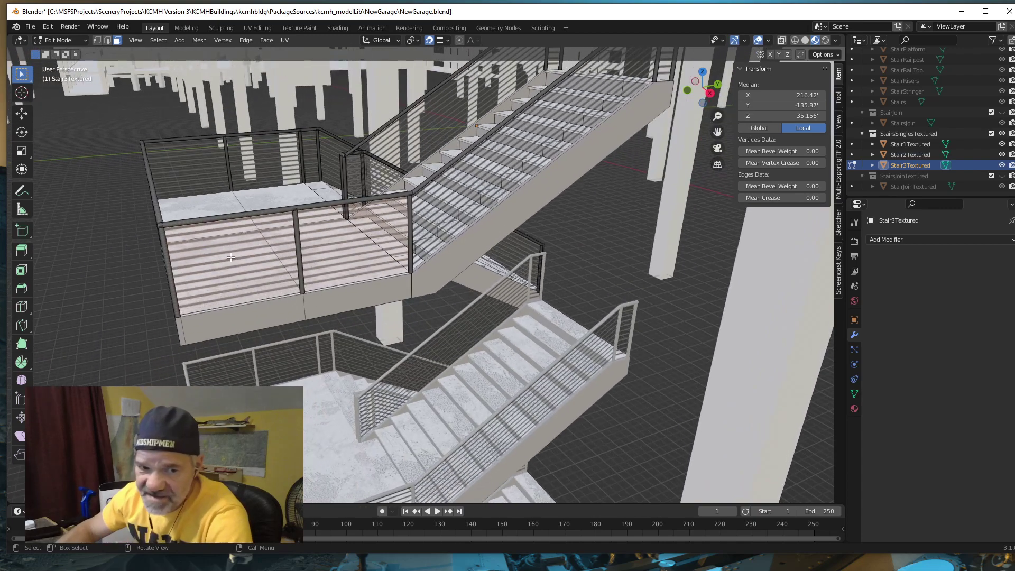
{"action": "middle_click_drag", "start_coordinate": [293, 284], "coordinate": [361, 366], "text": "shift"}
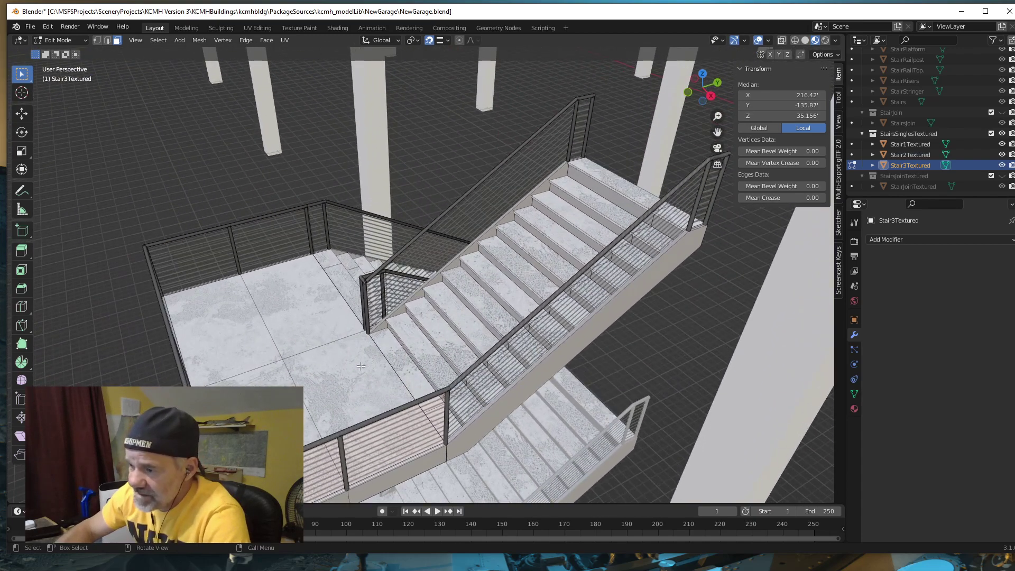
{"action": "middle_click_drag", "start_coordinate": [442, 348], "coordinate": [439, 260], "text": "shift"}
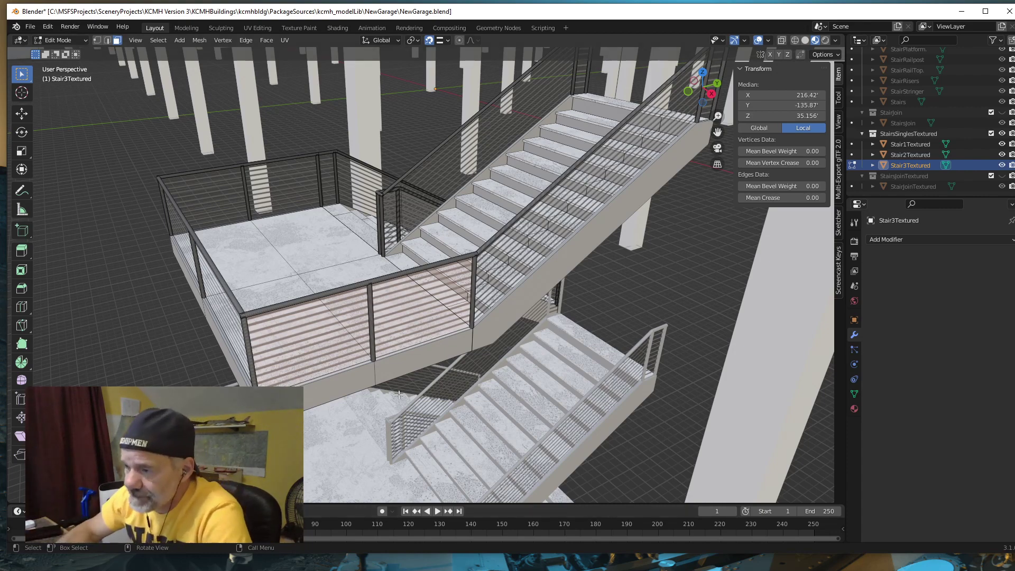
{"action": "middle_click_drag", "start_coordinate": [311, 363], "coordinate": [390, 267]}
{"action": "scroll", "coordinate": [390, 267], "scroll_direction": "down", "scroll_amount": 4}
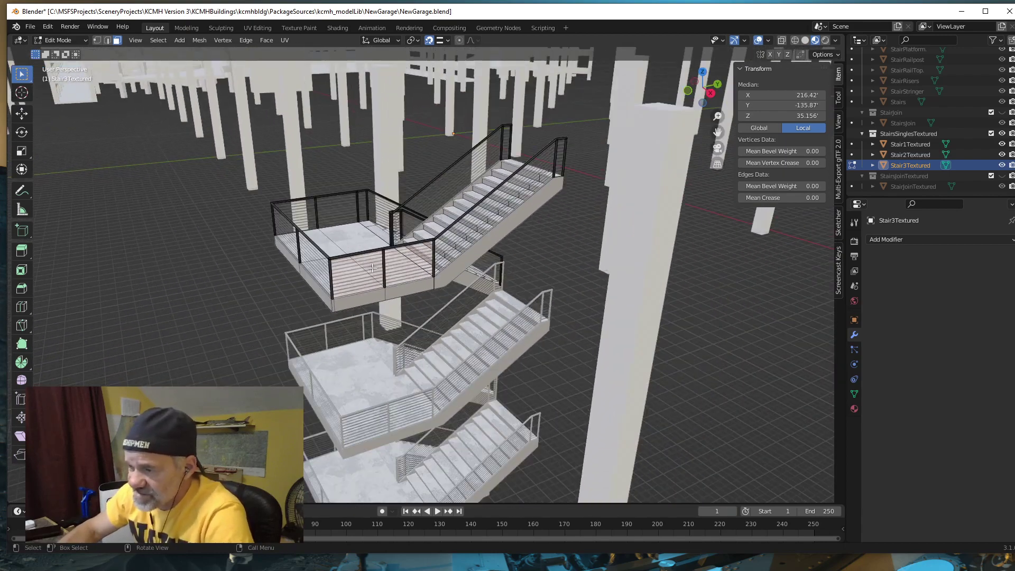
{"action": "scroll", "coordinate": [389, 270], "scroll_direction": "up", "scroll_amount": 2}
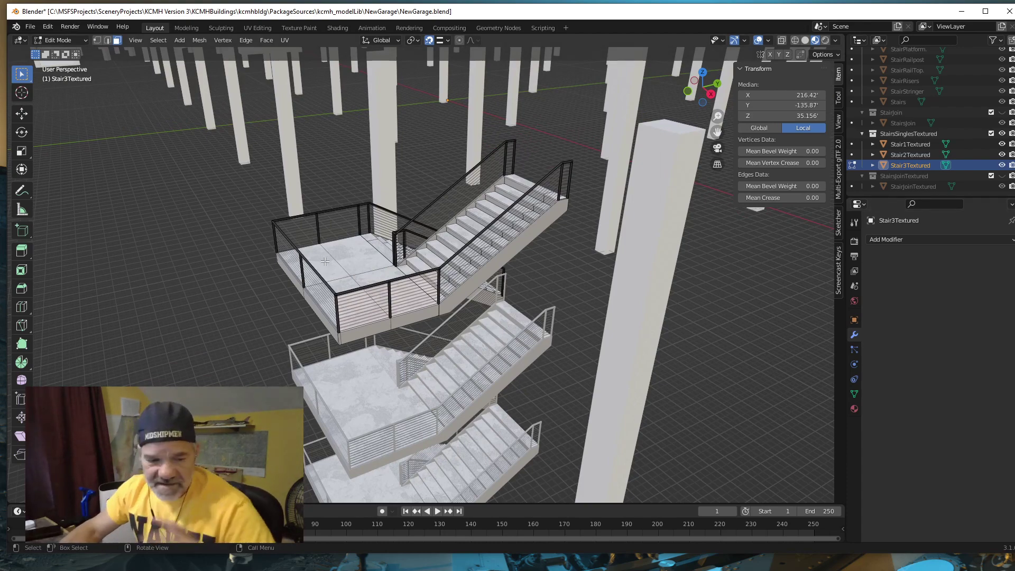
Step: Return Stair3Textured to Object Mode, show its material slots, and view the staircase within the surrounding garage columns
{"action": "key", "text": "Tab"}
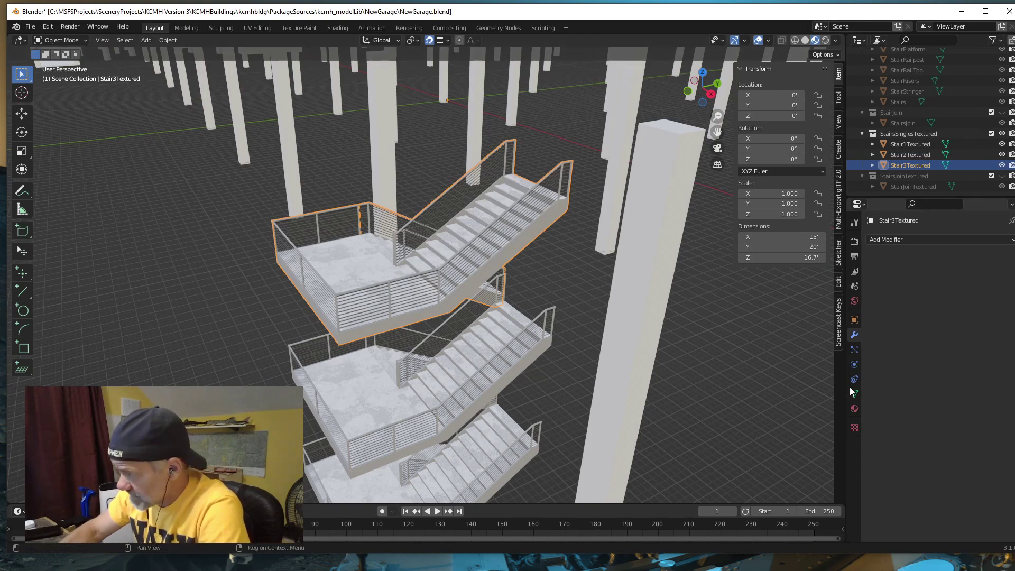
{"action": "left_click", "coordinate": [855, 409]}
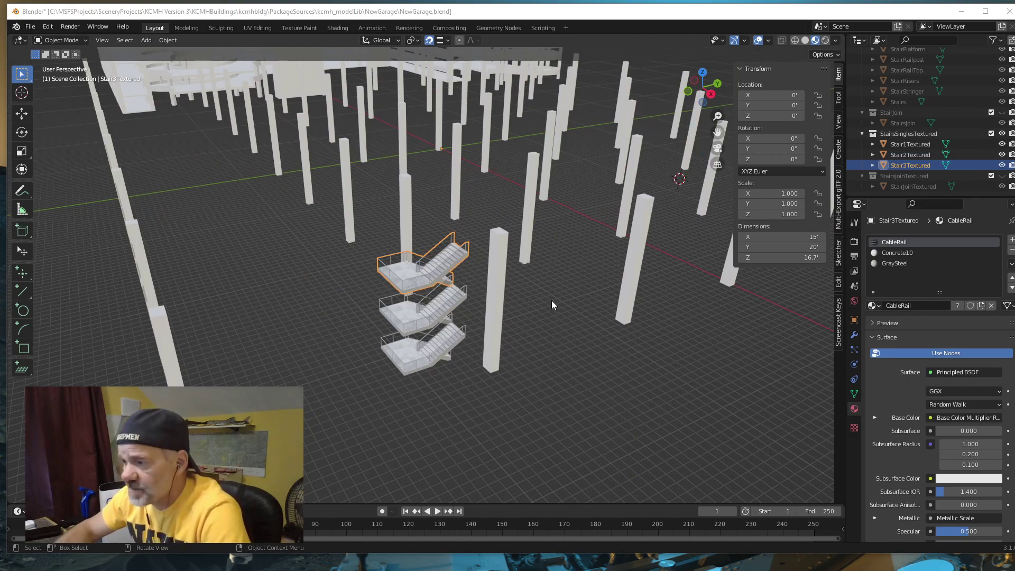
{"action": "mouse_move", "coordinate": [554, 305]}
{"action": "middle_mouse_down"}
{"action": "mouse_move", "coordinate": [541, 319]}
{"action": "mouse_move", "coordinate": [550, 315]}
{"action": "middle_mouse_up"}
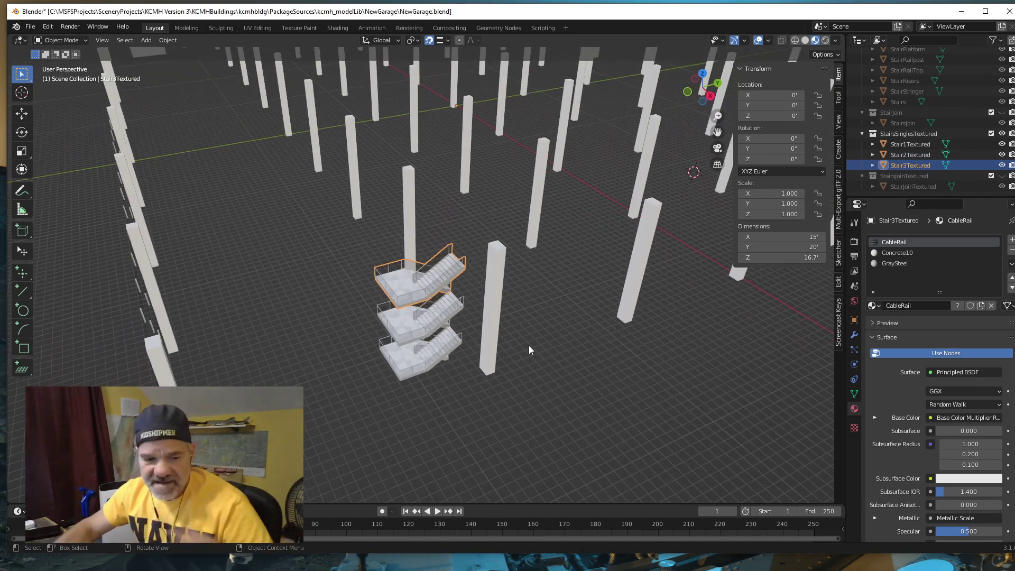
{"action": "middle_click_drag", "start_coordinate": [542, 364], "coordinate": [427, 358], "text": "shift"}
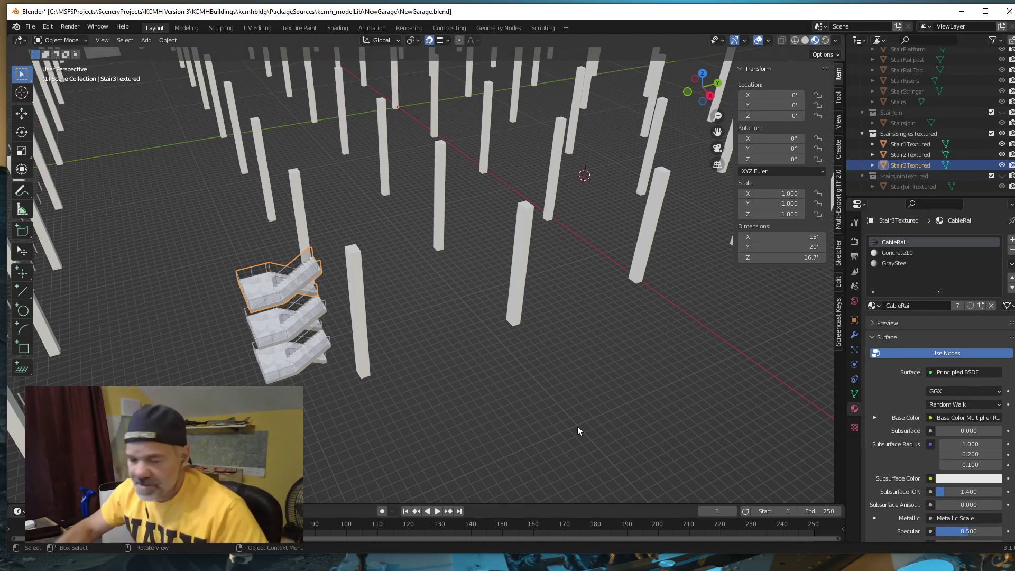
{"action": "middle_click_drag", "start_coordinate": [578, 430], "coordinate": [477, 377]}
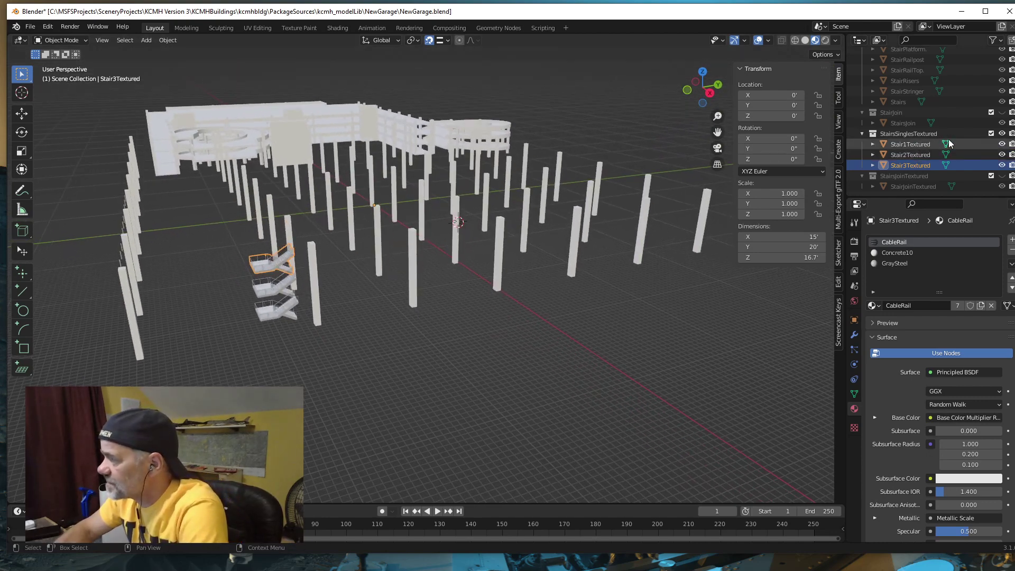
Step: Hide the StairsSinglesTextured collection, show StairsJoinTextured instead, and select the joined staircases
{"action": "left_click", "coordinate": [323, 350]}
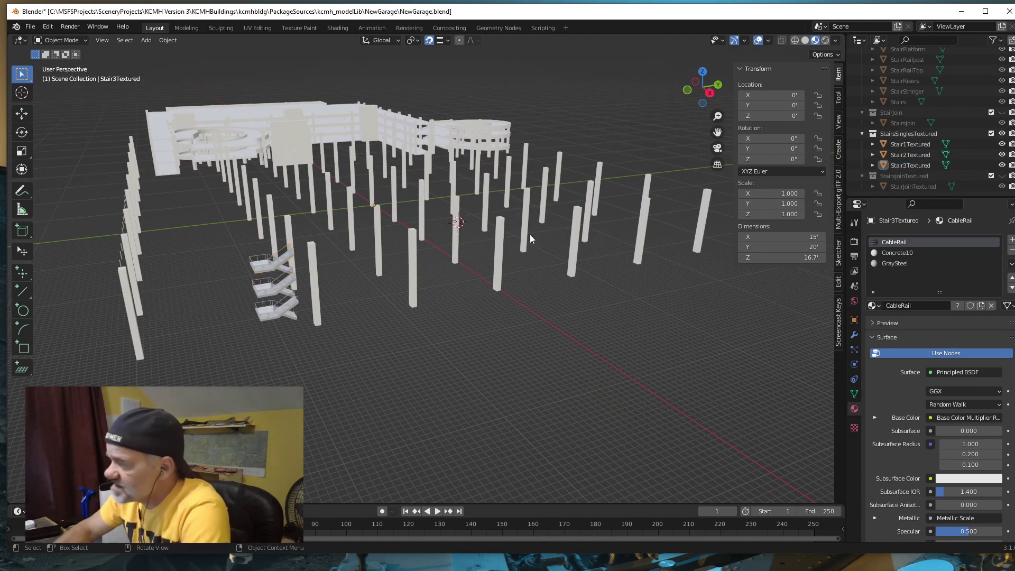
{"action": "left_click", "coordinate": [1002, 134]}
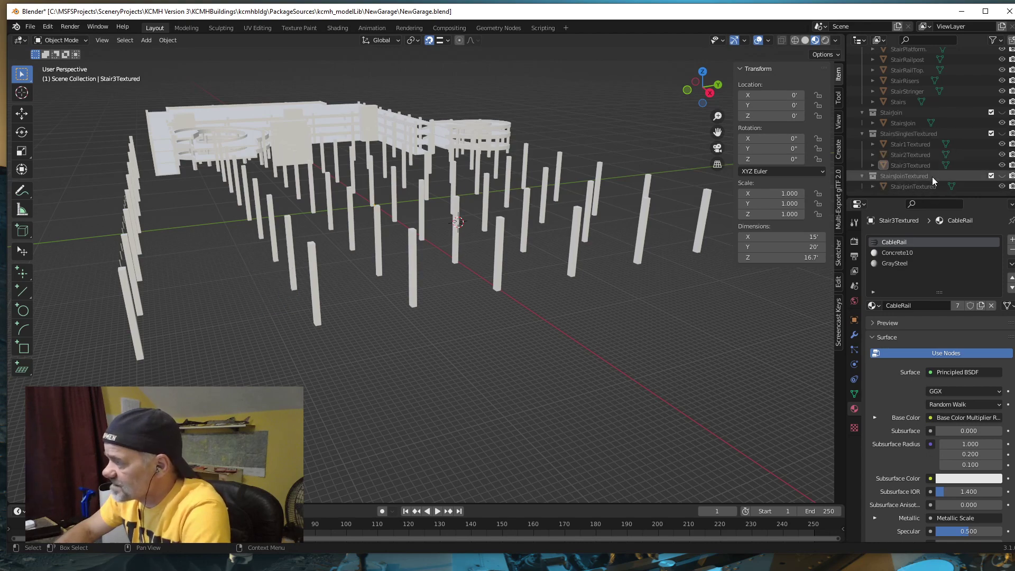
{"action": "left_click", "coordinate": [1002, 186]}
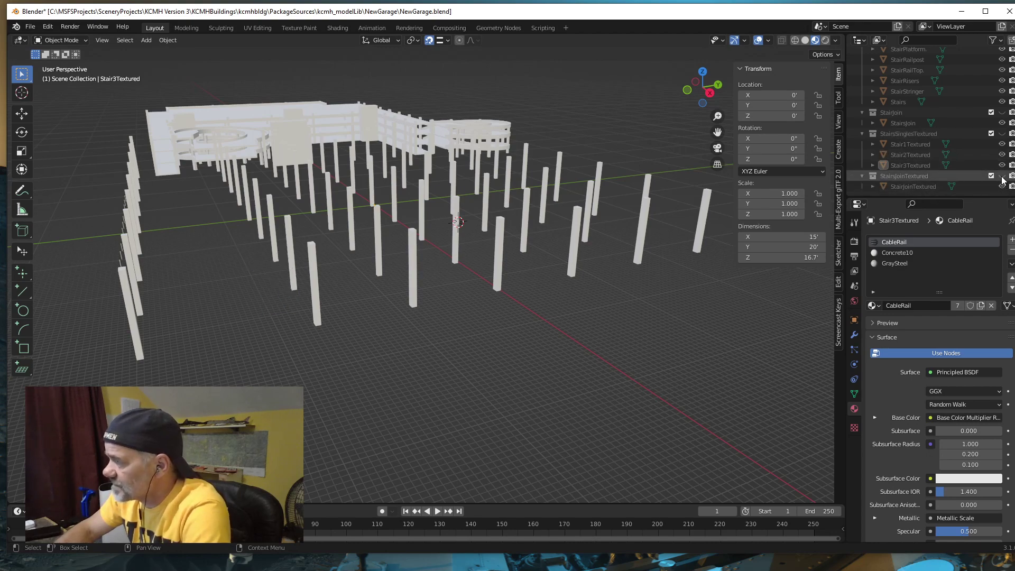
{"action": "middle_click_drag", "start_coordinate": [601, 296], "coordinate": [589, 306]}
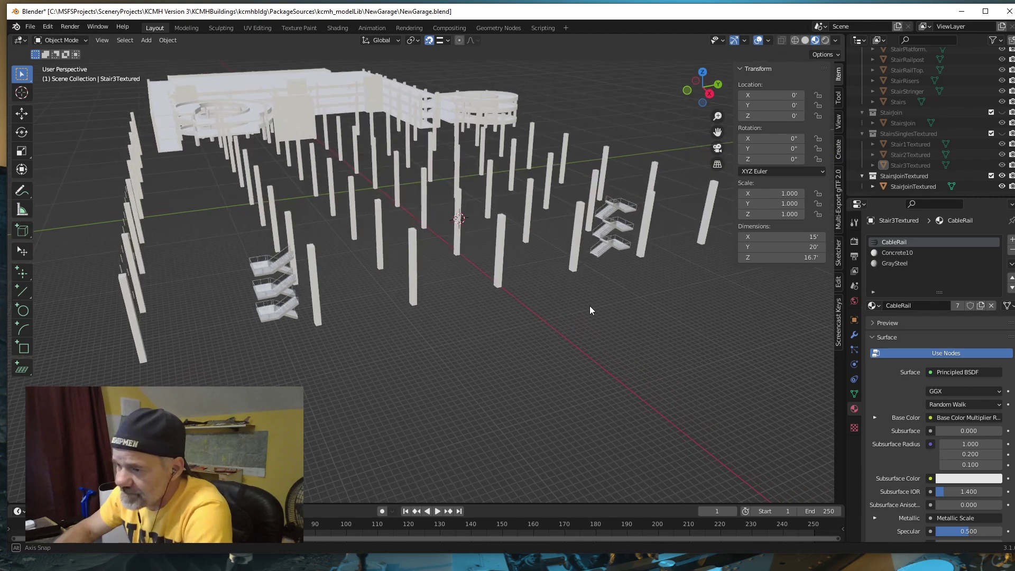
{"action": "middle_click_drag", "start_coordinate": [601, 388], "coordinate": [549, 382]}
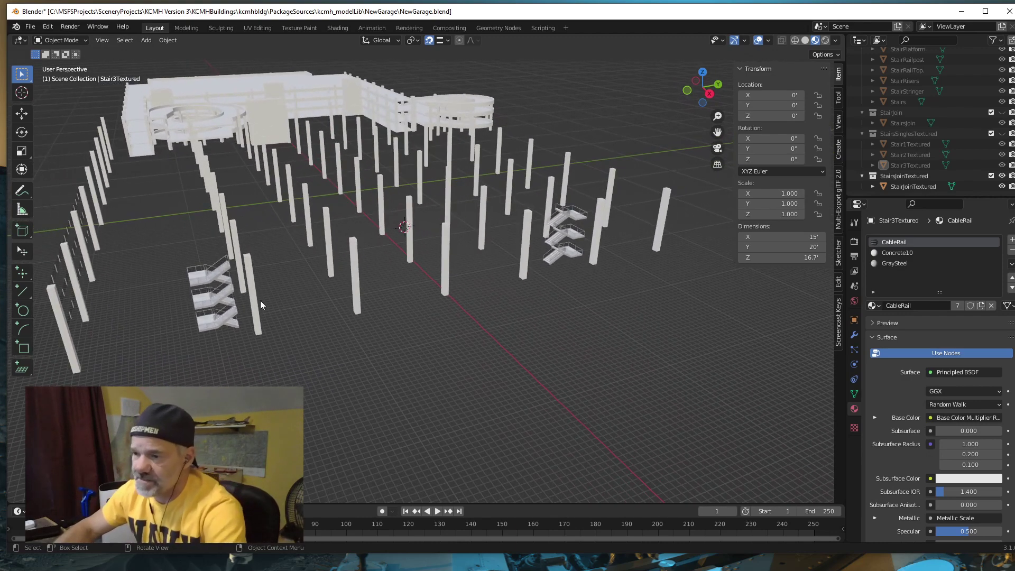
{"action": "left_click", "coordinate": [571, 235]}
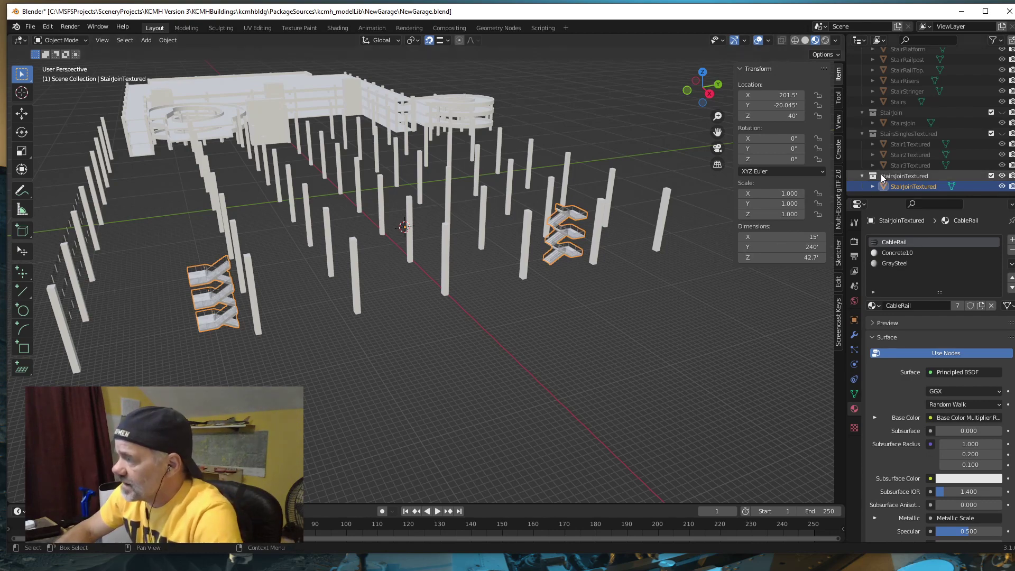
Step: Find the StairWells collection in the scene's object list, make it visible, and clear the selection
{"action": "scroll", "coordinate": [936, 149], "scroll_direction": "up", "scroll_amount": 4}
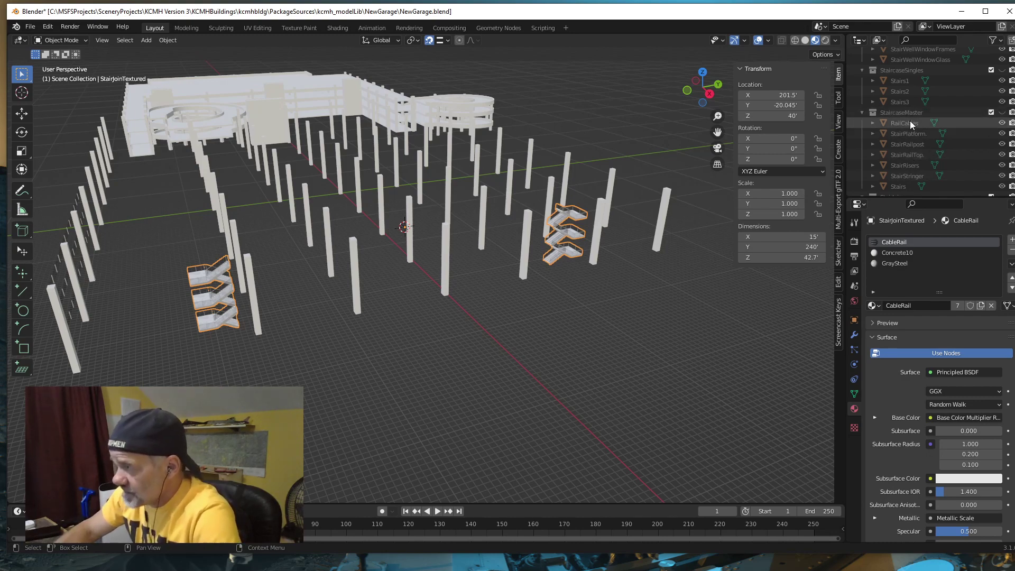
{"action": "scroll", "coordinate": [921, 165], "scroll_direction": "up", "scroll_amount": 4}
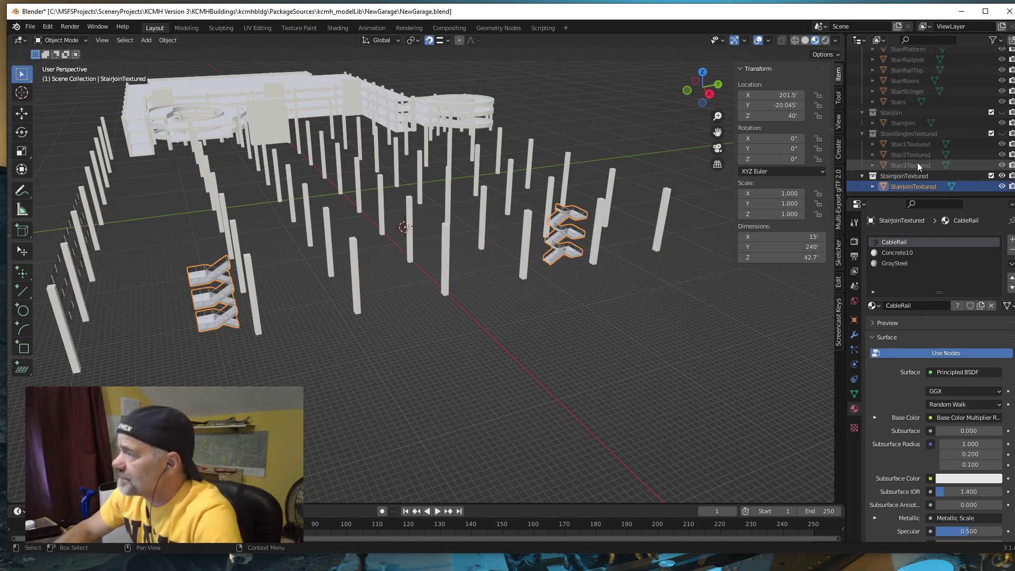
{"action": "scroll", "coordinate": [918, 160], "scroll_direction": "up", "scroll_amount": 6}
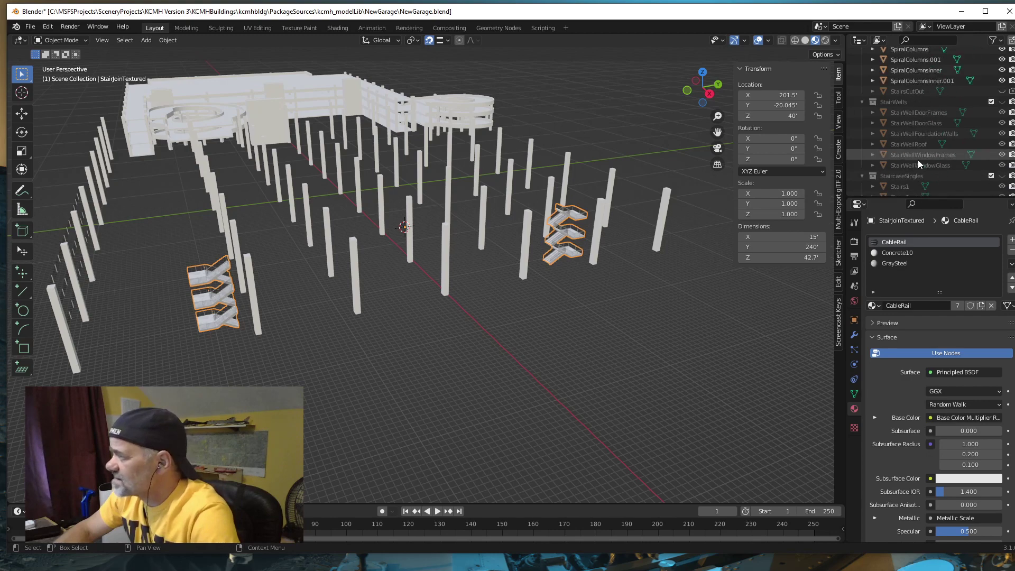
{"action": "left_click", "coordinate": [1003, 102]}
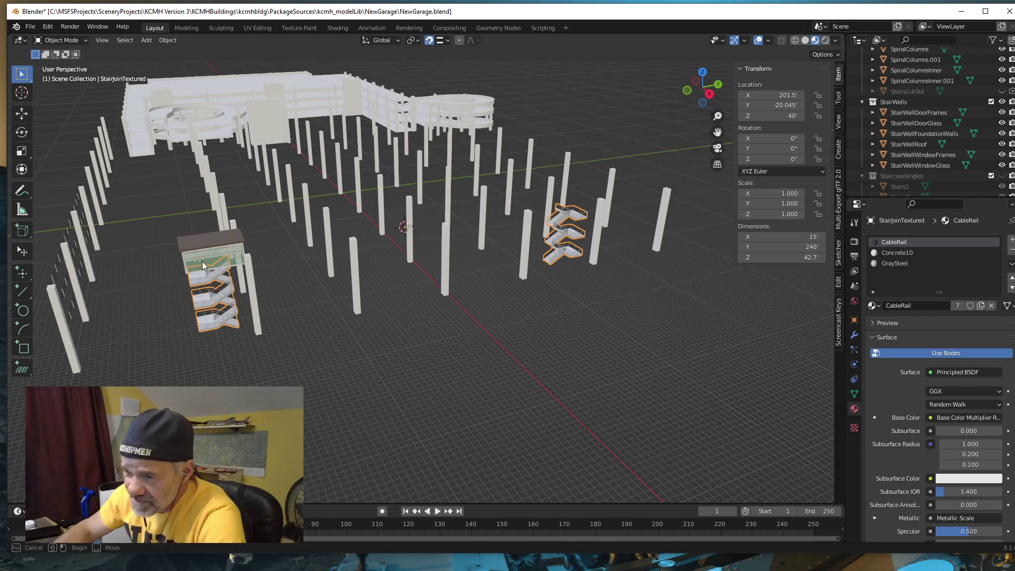
{"action": "key", "text": "alt+a"}
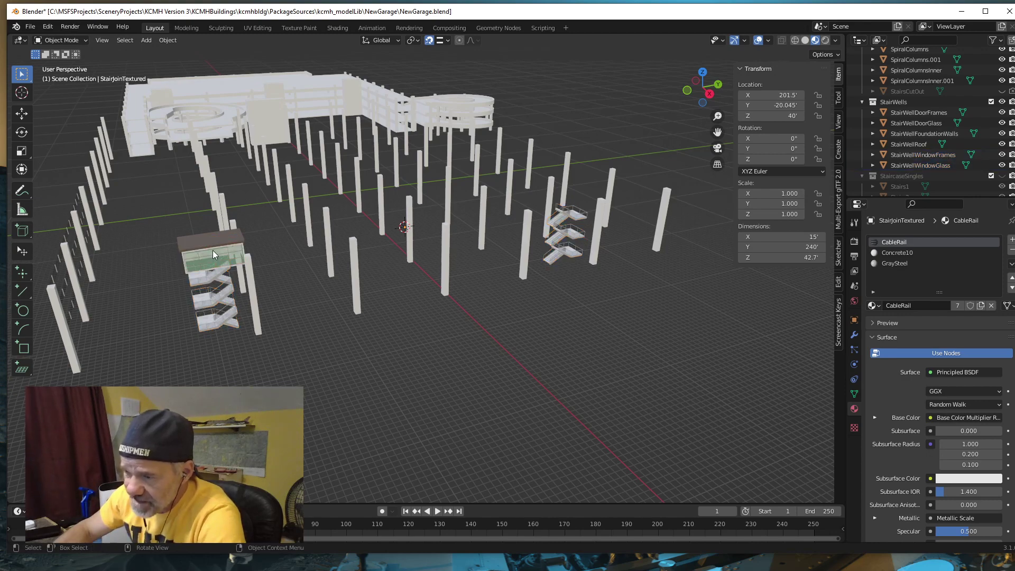
Step: Select StairWellFoundationWalls, frame it in view, and examine the stairwell enclosure around to its door side
{"action": "left_click", "coordinate": [212, 255]}
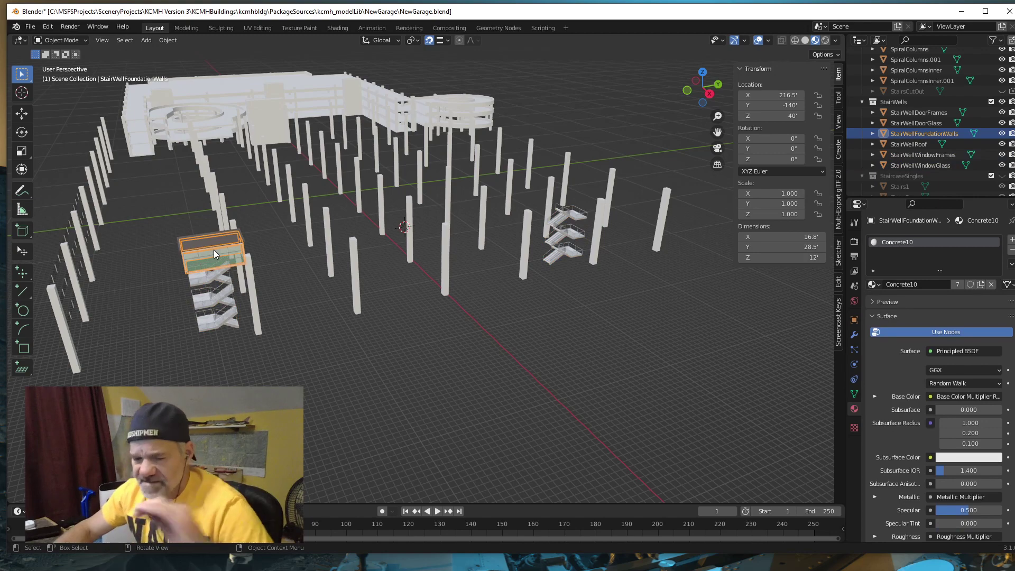
{"action": "key", "text": "KP_Decimal"}
{"action": "scroll", "coordinate": [420, 299], "scroll_direction": "down", "scroll_amount": 3}
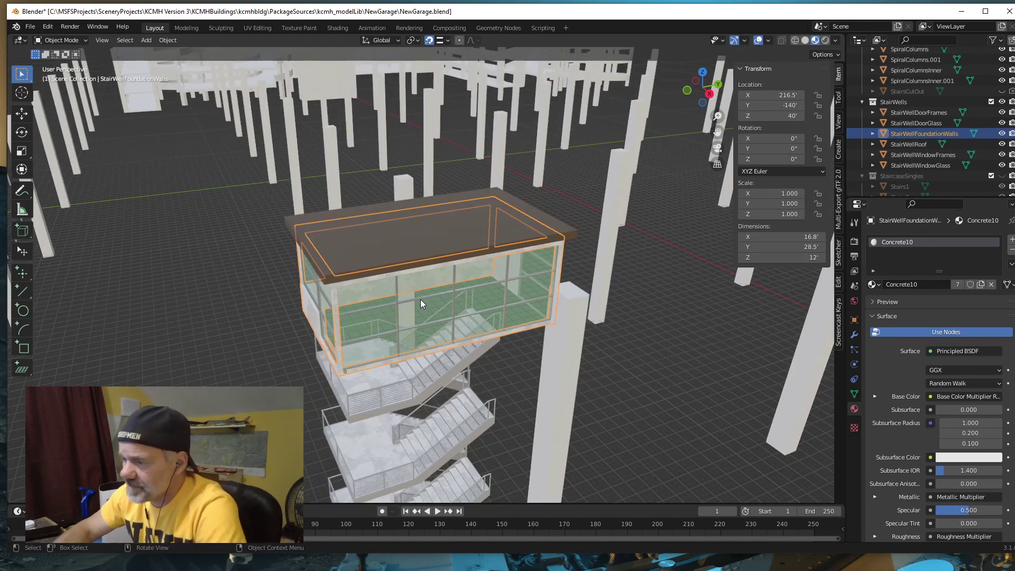
{"action": "middle_click_drag", "start_coordinate": [473, 352], "coordinate": [484, 334]}
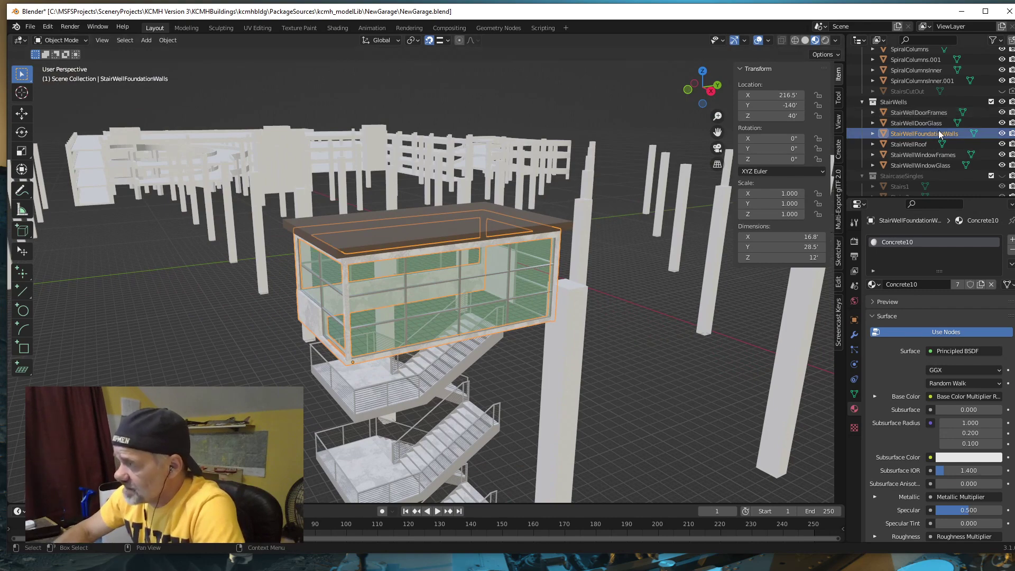
{"action": "middle_click_drag", "start_coordinate": [601, 317], "coordinate": [534, 303]}
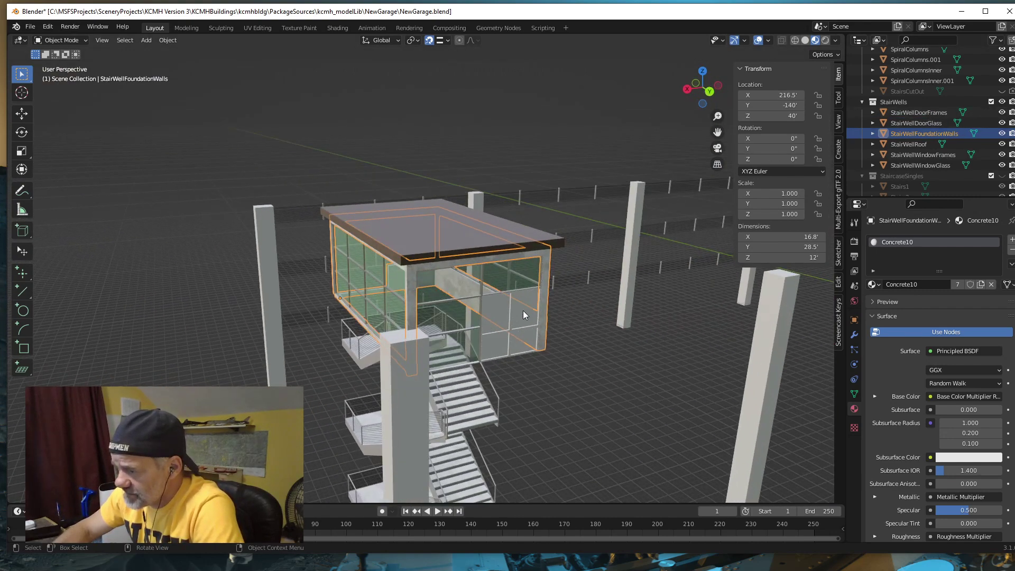
Step: Select the stairwell's door glass, window glass, window frames and foundation walls one after another to inspect their assigned materials
{"action": "left_click", "coordinate": [522, 321]}
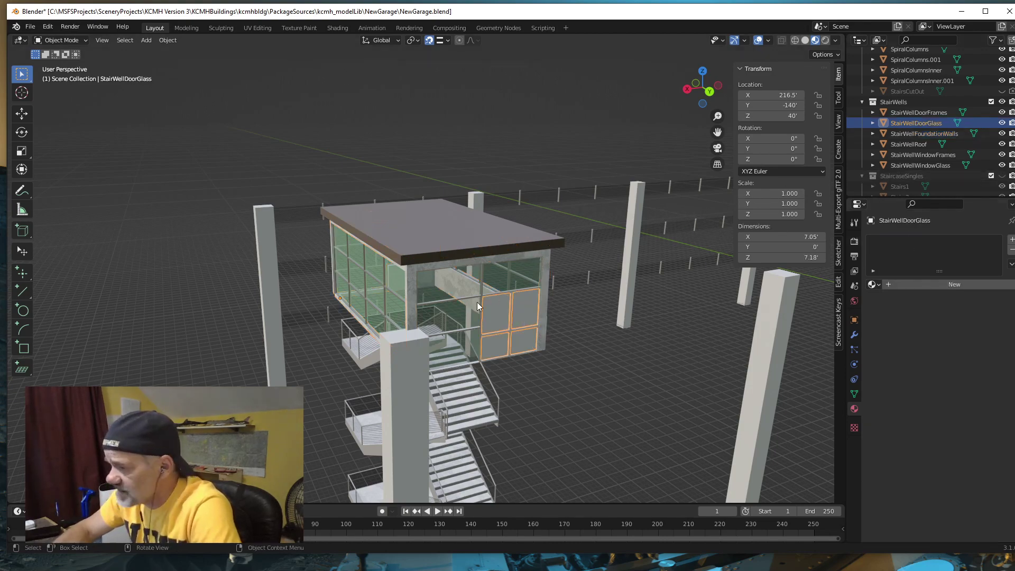
{"action": "middle_click_drag", "start_coordinate": [513, 352], "coordinate": [350, 361]}
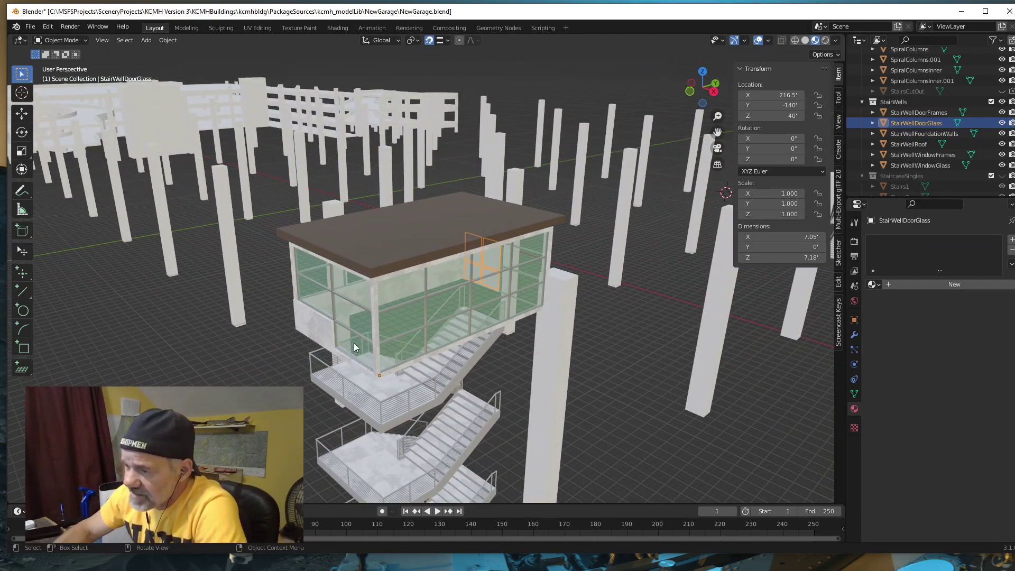
{"action": "left_click", "coordinate": [402, 321]}
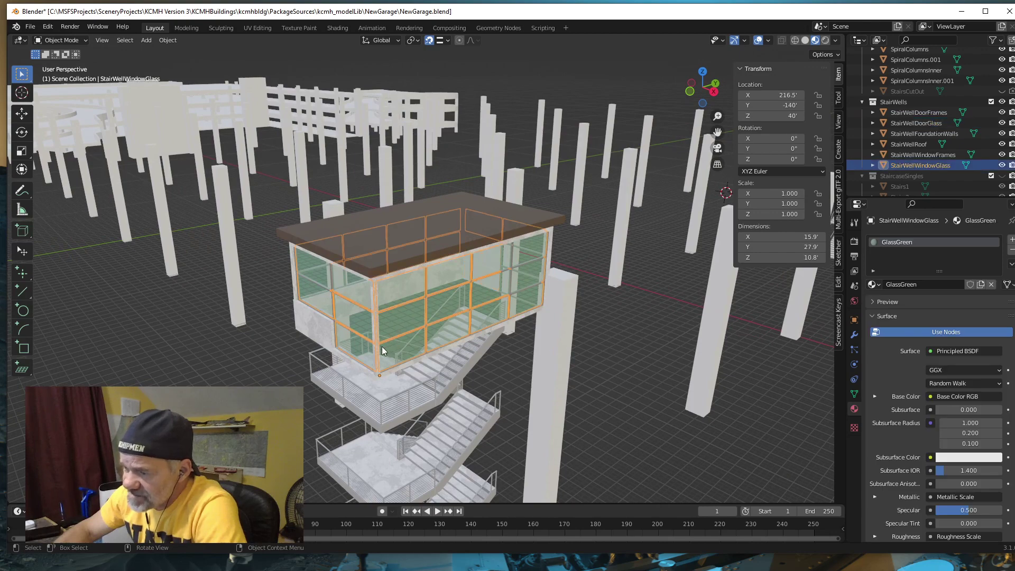
{"action": "left_click", "coordinate": [425, 329]}
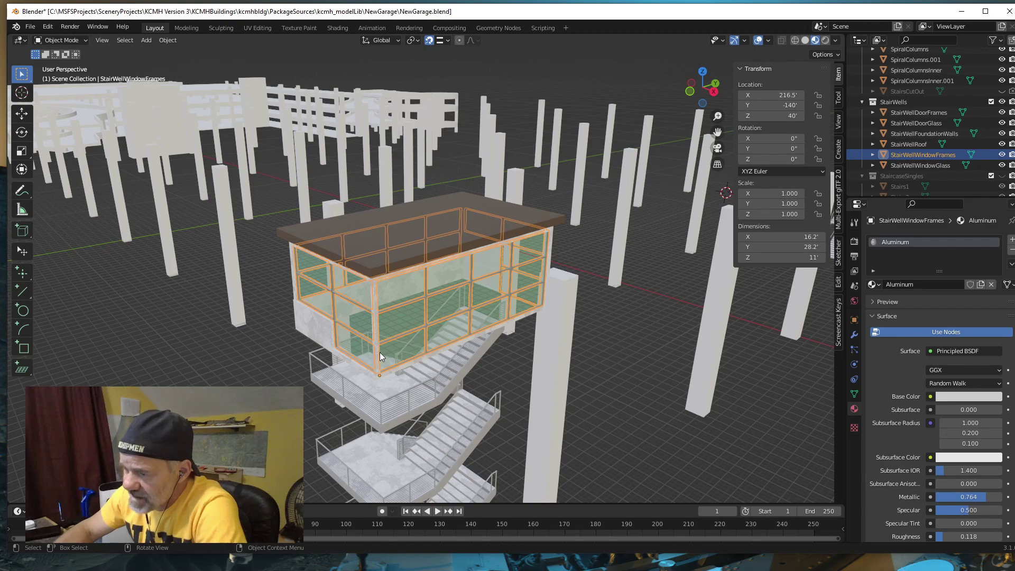
{"action": "left_click", "coordinate": [320, 337]}
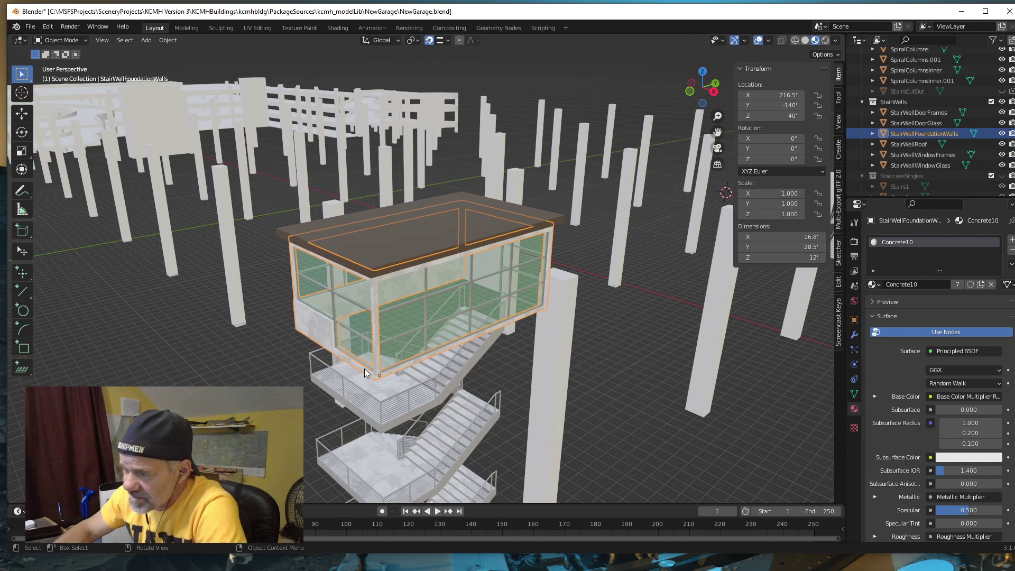
Step: View the stairwell's concrete wall corner up close, and switch to the browser's Schaefer project page with the real stairwell photo
{"action": "middle_click_drag", "start_coordinate": [360, 358], "coordinate": [414, 239]}
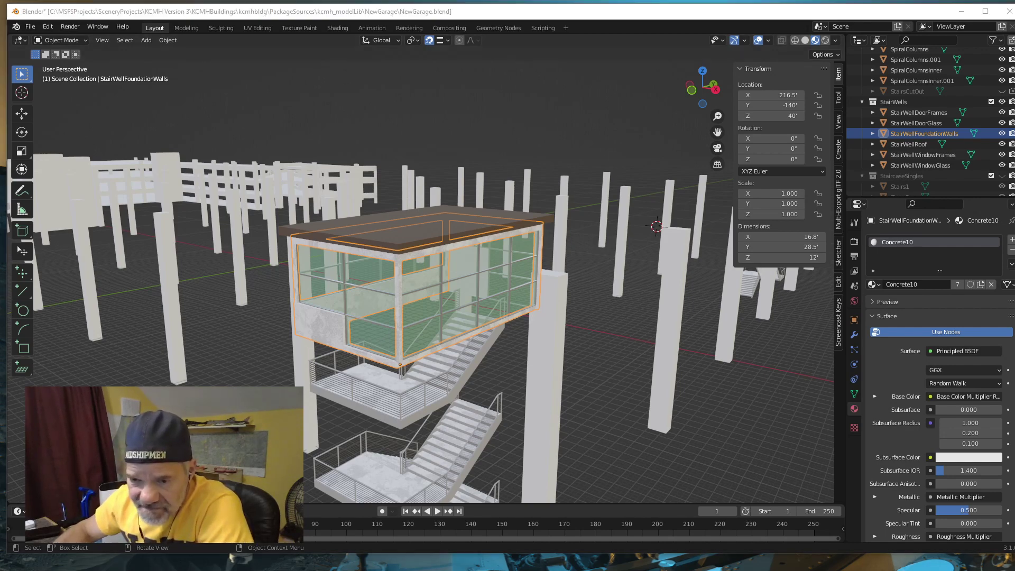
{"action": "key", "text": "alt+Tab"}
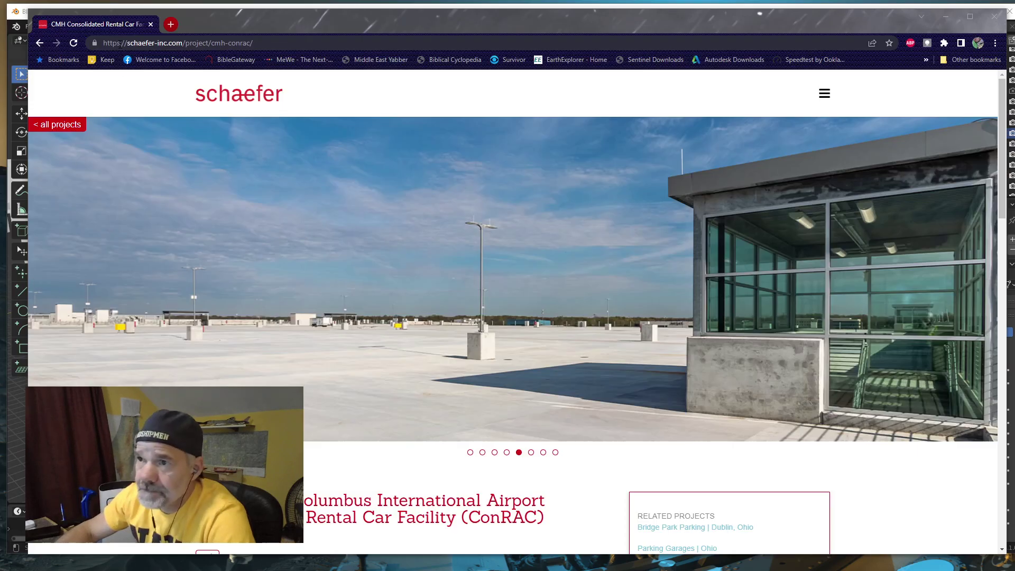
Step: Move the browser window out of the way, return to Blender, and examine the stairwell enclosure above the stair flights from several angles
{"action": "left_click_drag", "start_coordinate": [117, 26], "coordinate": [0, 75]}
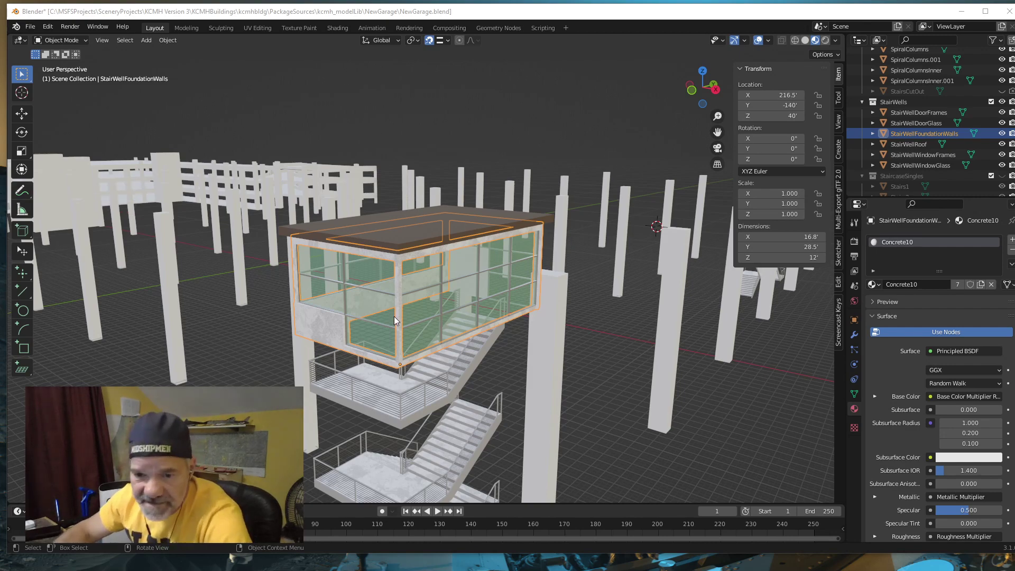
{"action": "middle_click_drag", "start_coordinate": [464, 338], "coordinate": [406, 259]}
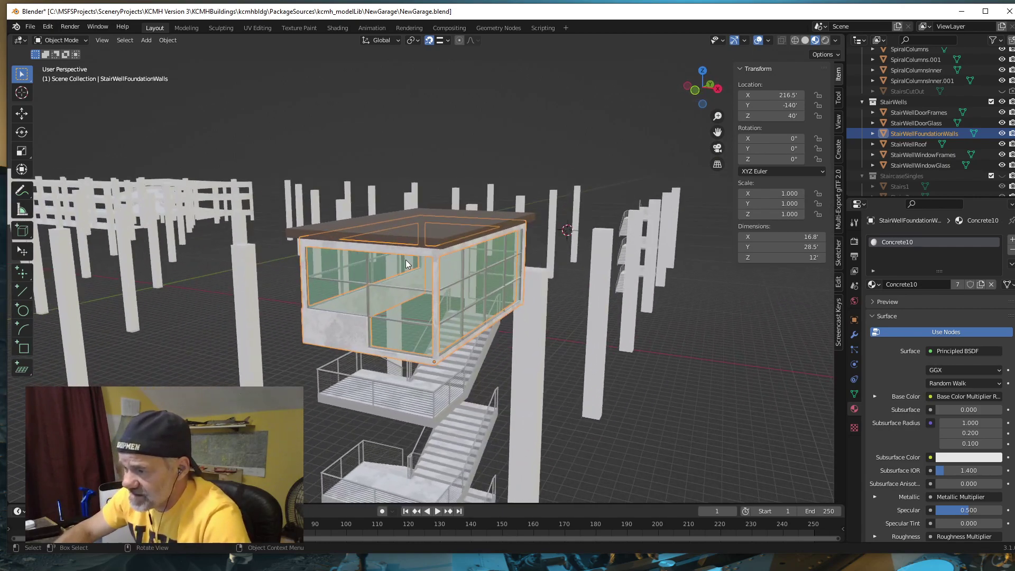
{"action": "middle_click_drag", "start_coordinate": [476, 370], "coordinate": [447, 360]}
{"action": "scroll", "coordinate": [447, 360], "scroll_direction": "down", "scroll_amount": 3}
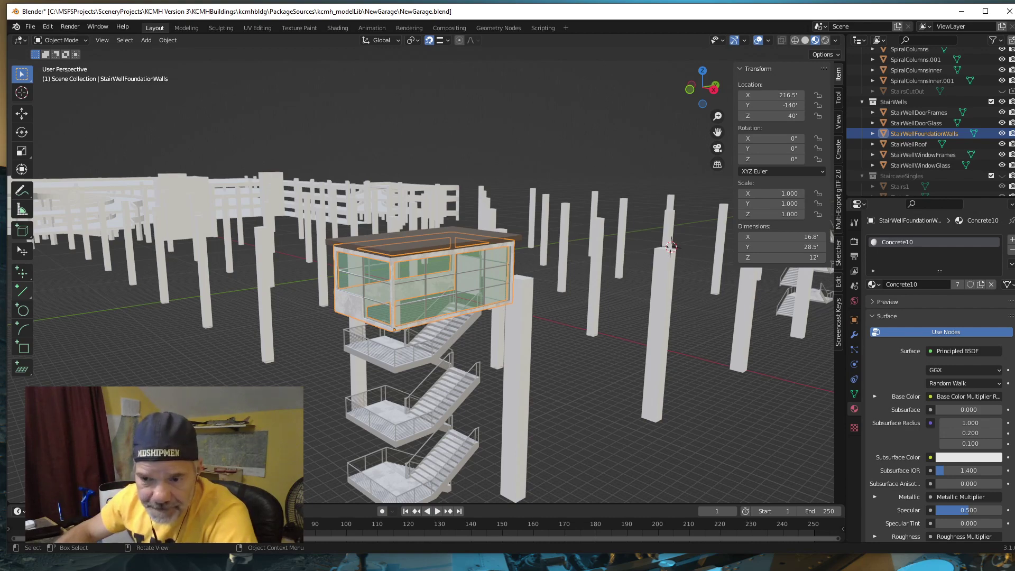
Step: Switch to the photo CONRAC-FINAL_Photo-1.jpg, enlarge the real stairwell in it, and minimize the photo window
{"action": "key", "text": "alt+Tab"}
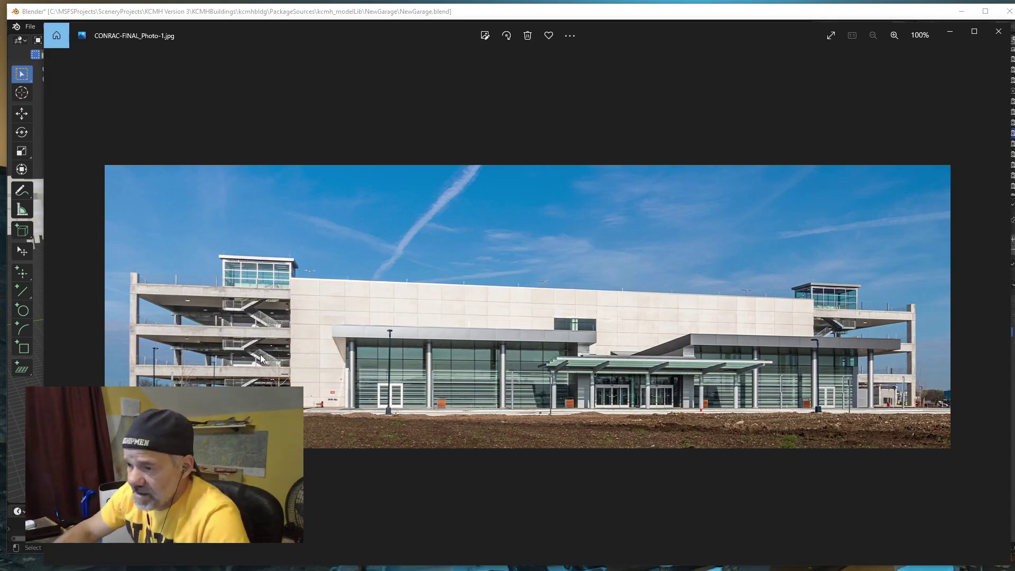
{"action": "scroll", "coordinate": [263, 375], "scroll_direction": "up", "scroll_amount": 5}
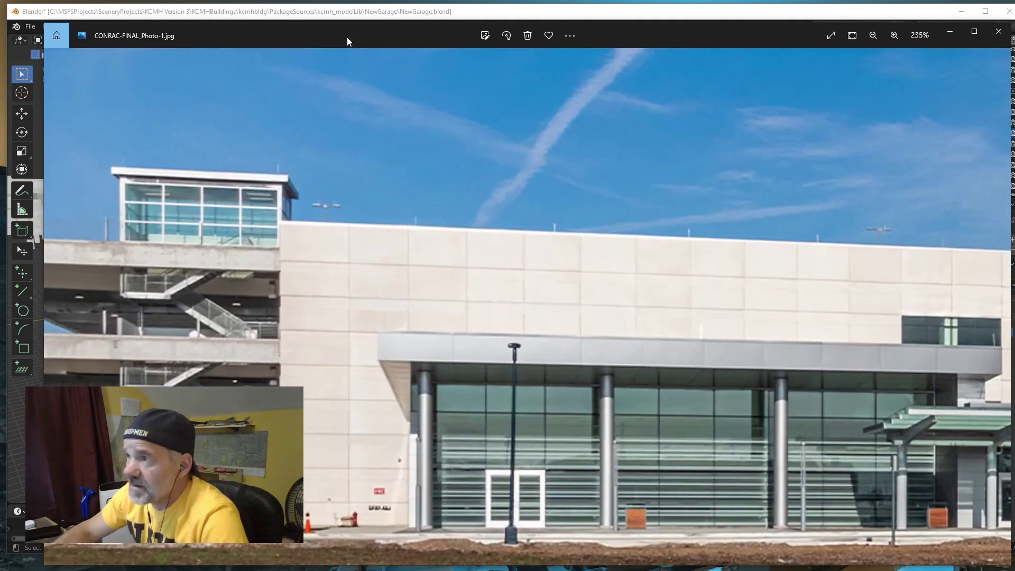
{"action": "left_click_drag", "start_coordinate": [270, 44], "coordinate": [519, 32]}
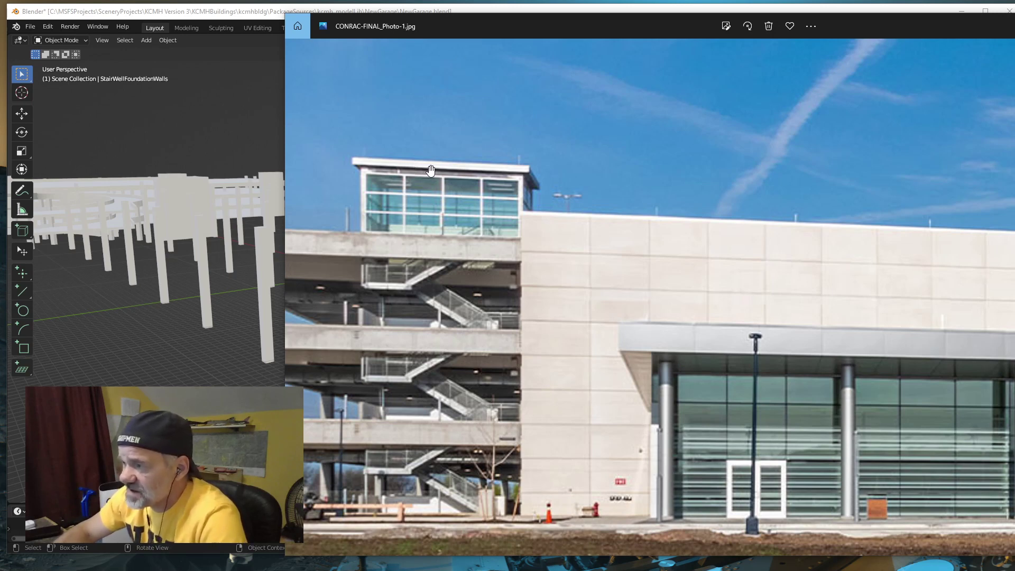
{"action": "left_click_drag", "start_coordinate": [664, 21], "coordinate": [398, 15]}
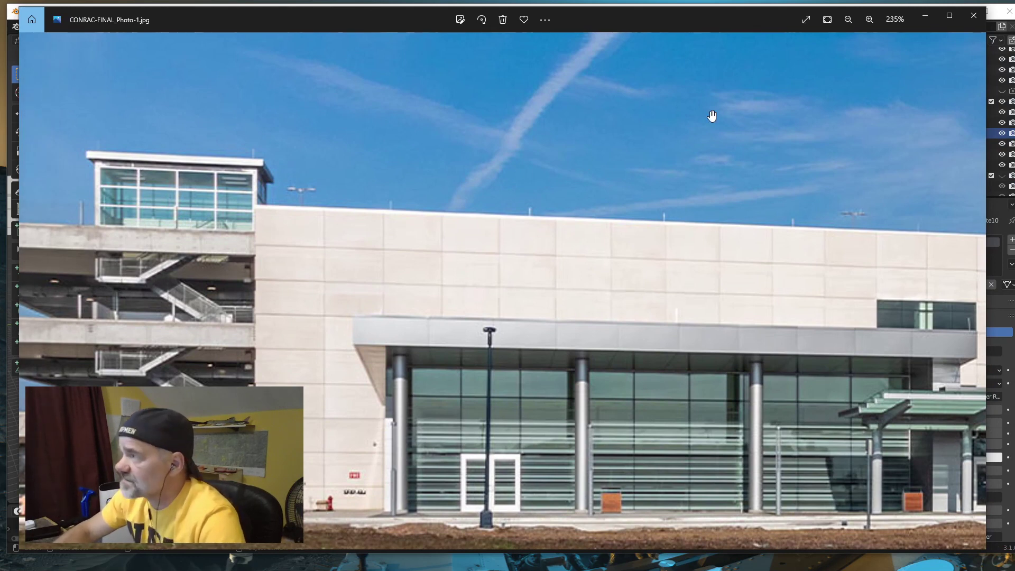
{"action": "left_click", "coordinate": [926, 20]}
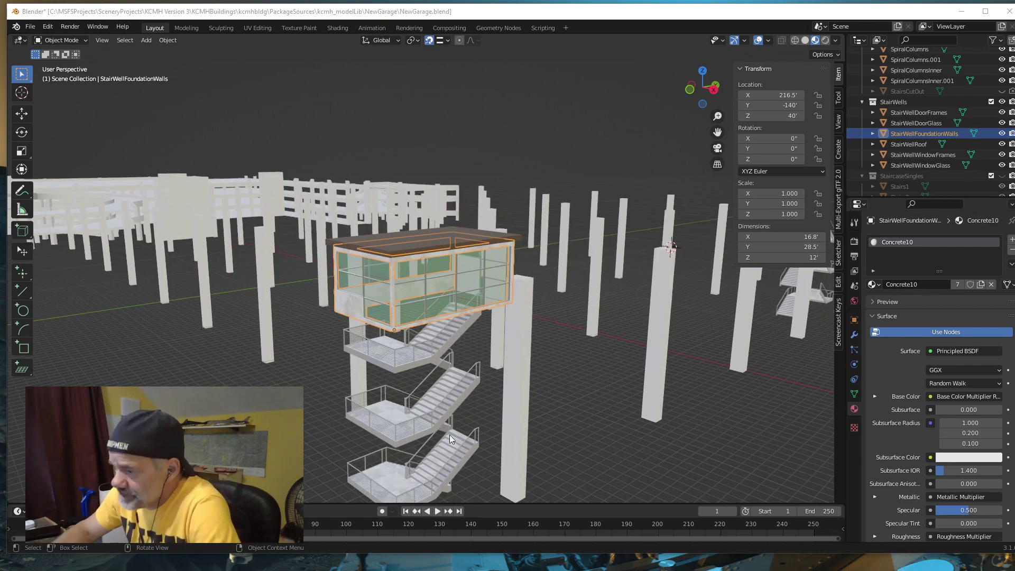
Step: Select StairWellRoof, view it from above, and enter Edit Mode on its mesh
{"action": "mouse_move", "coordinate": [519, 391]}
{"action": "middle_mouse_down"}
{"action": "mouse_move", "coordinate": [540, 392]}
{"action": "mouse_move", "coordinate": [572, 365]}
{"action": "mouse_move", "coordinate": [508, 404]}
{"action": "middle_mouse_up"}
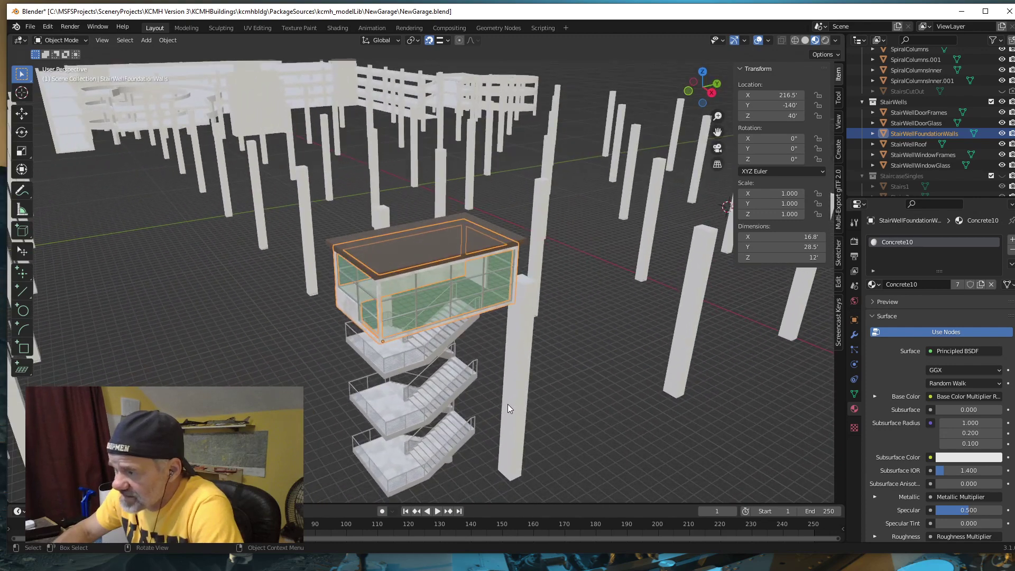
{"action": "left_click", "coordinate": [400, 256]}
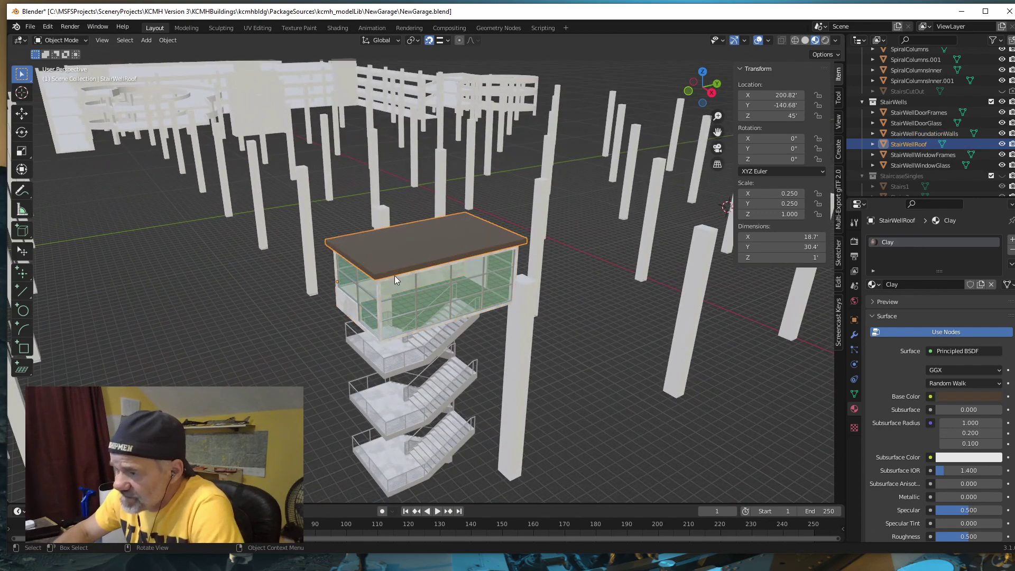
{"action": "middle_click_drag", "start_coordinate": [394, 275], "coordinate": [407, 256]}
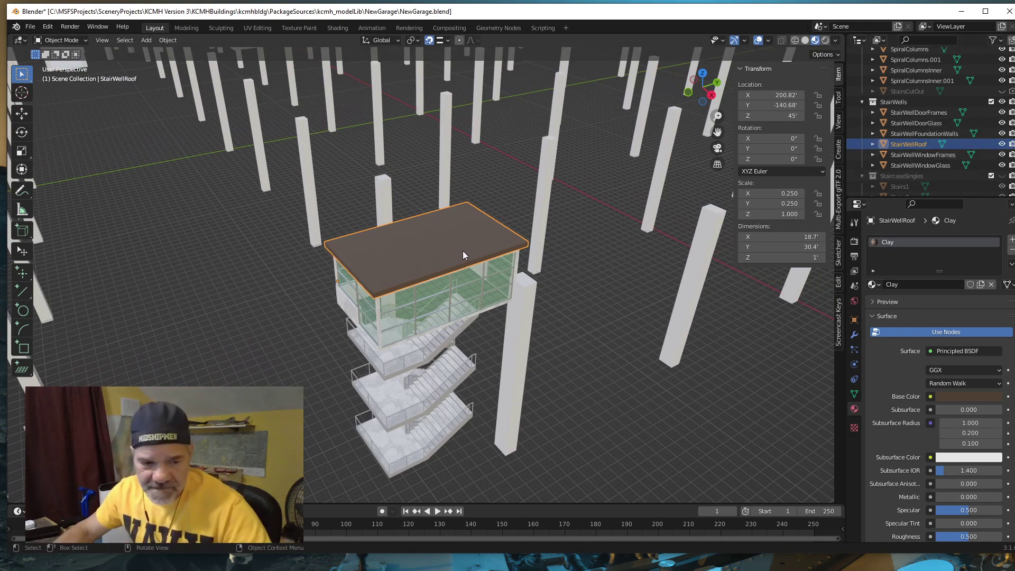
{"action": "key", "text": "Tab"}
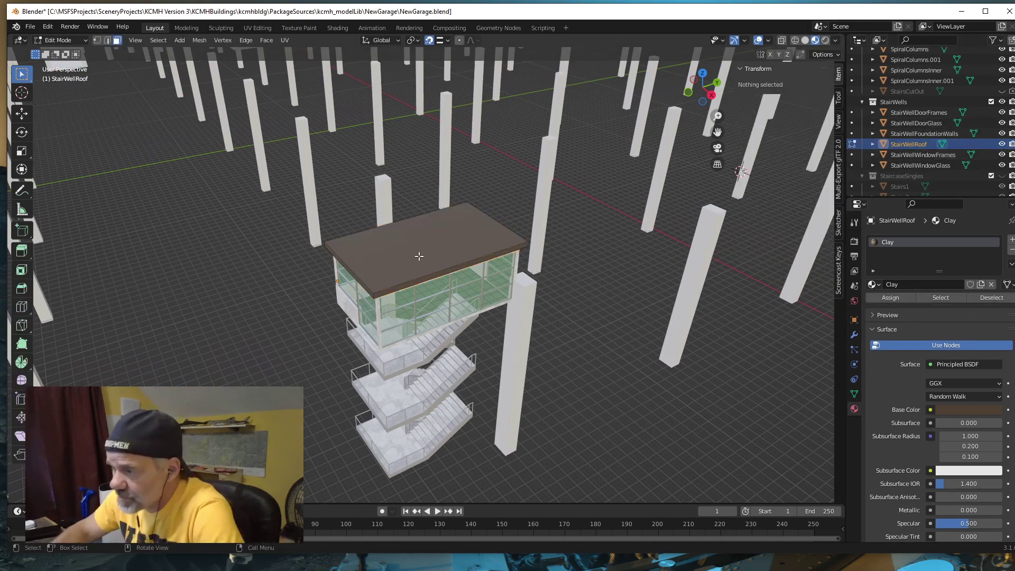
{"action": "scroll", "coordinate": [421, 249], "scroll_direction": "up", "scroll_amount": 1}
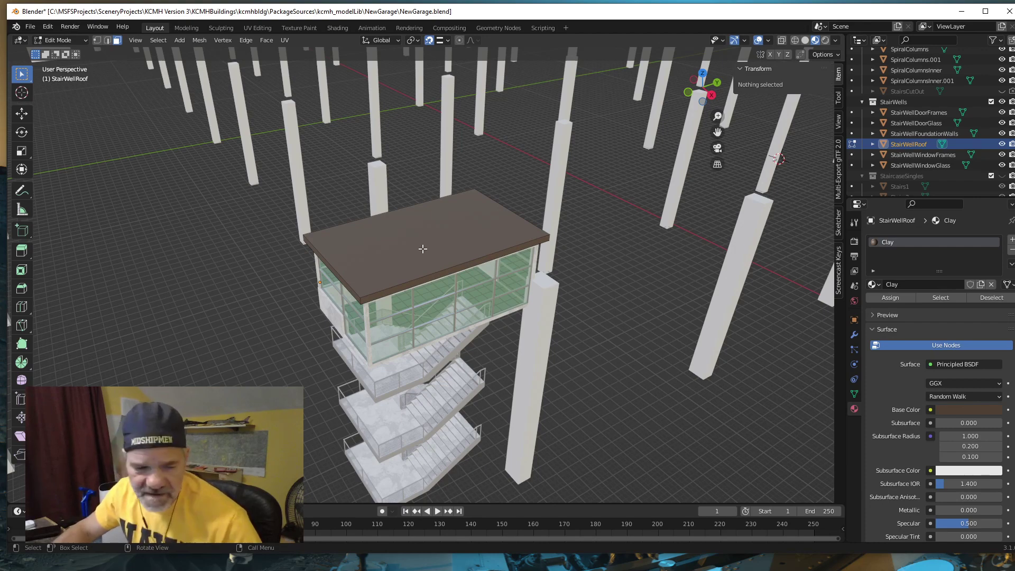
Step: Enable the Screencast Keys display in the 3D viewport
{"action": "key", "text": "ctrl"}
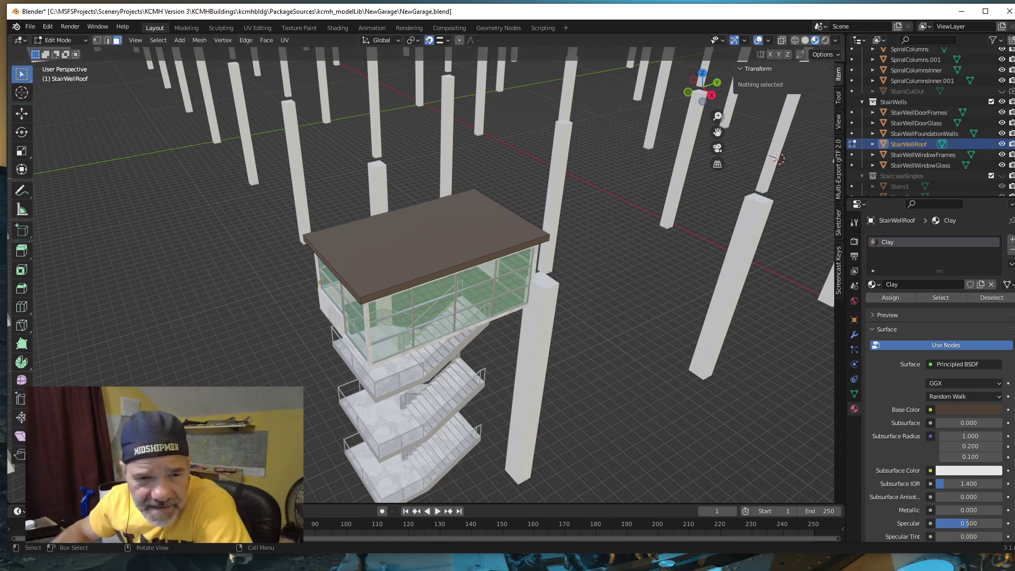
{"action": "left_click_drag", "start_coordinate": [164, 465], "coordinate": [868, 468]}
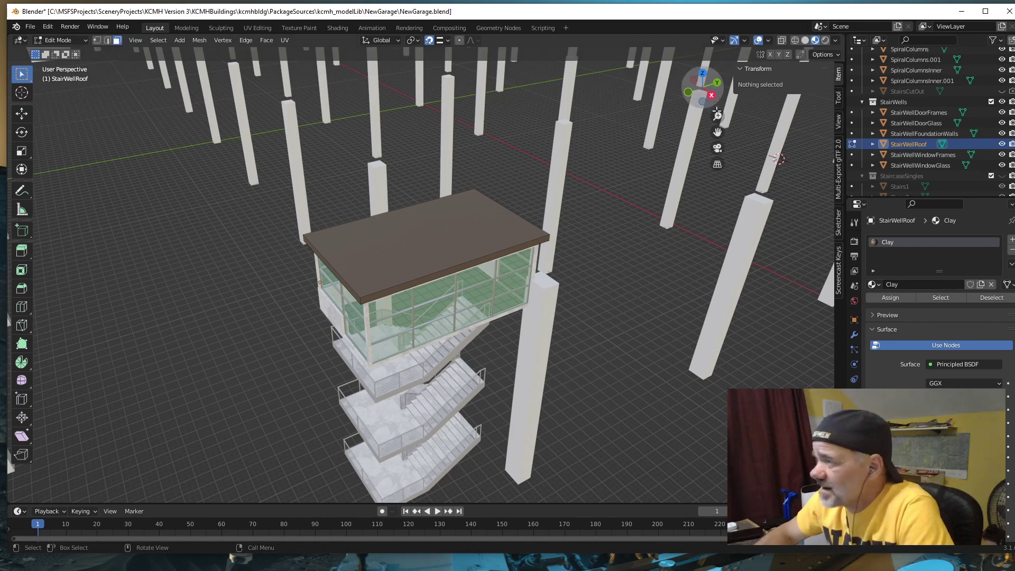
{"action": "left_click", "coordinate": [840, 283]}
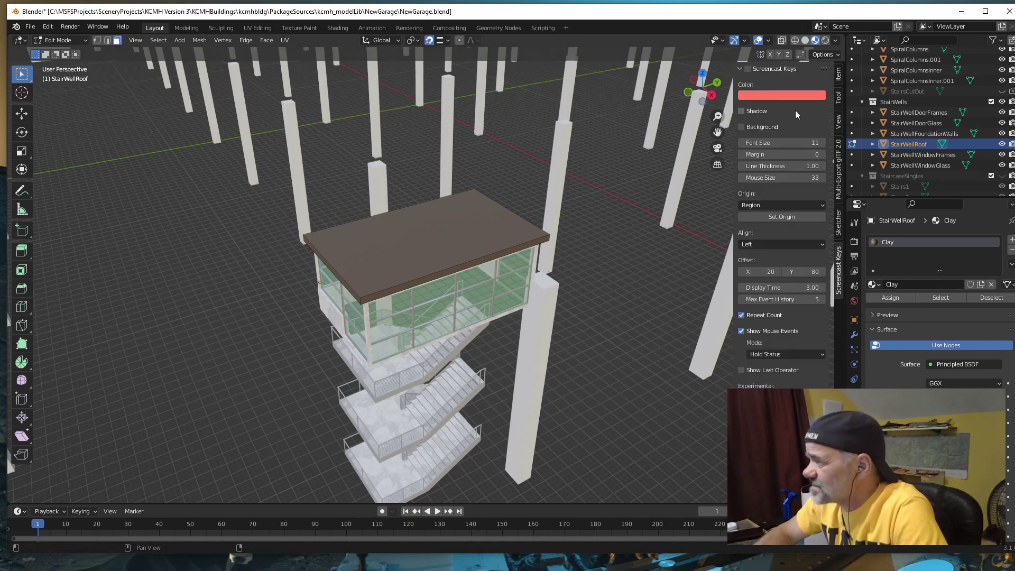
{"action": "left_click", "coordinate": [748, 69]}
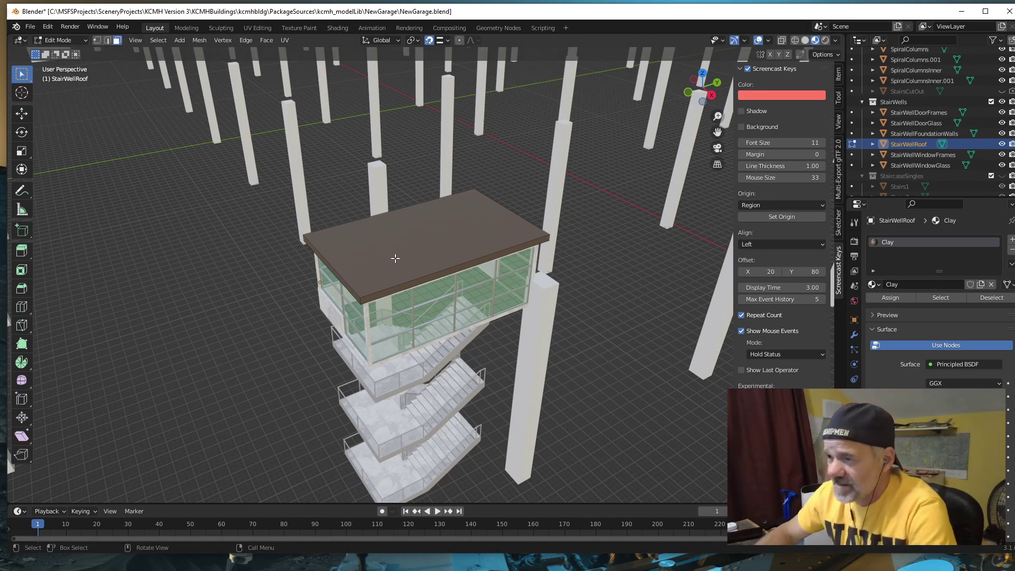
Step: Add one loop cut across StairWellRoof, slide it fully onto the short edge at the -Y end, and move it 0.6' along Y
{"action": "key", "text": "ctrl"}
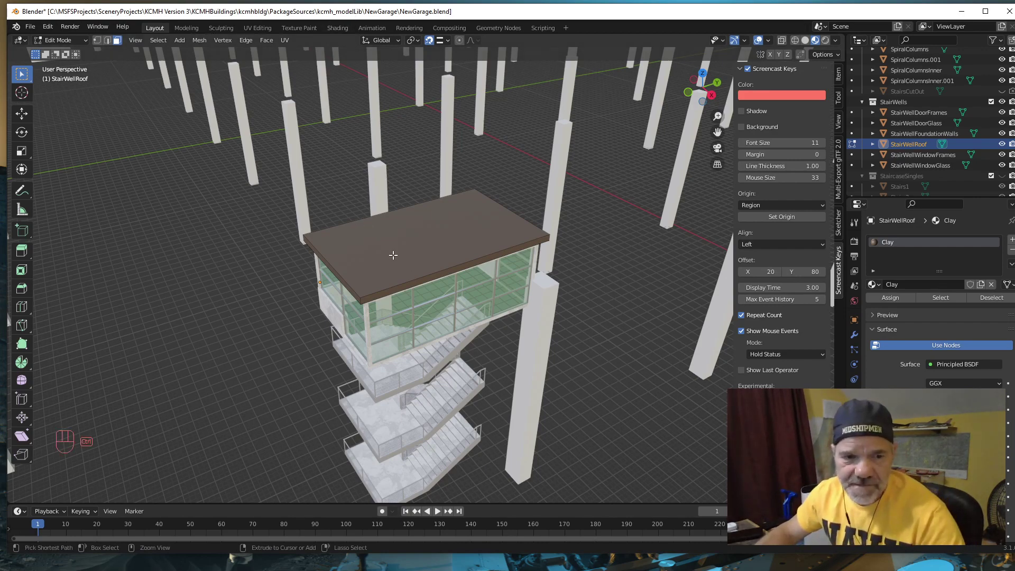
{"action": "key", "text": "ctrl+r"}
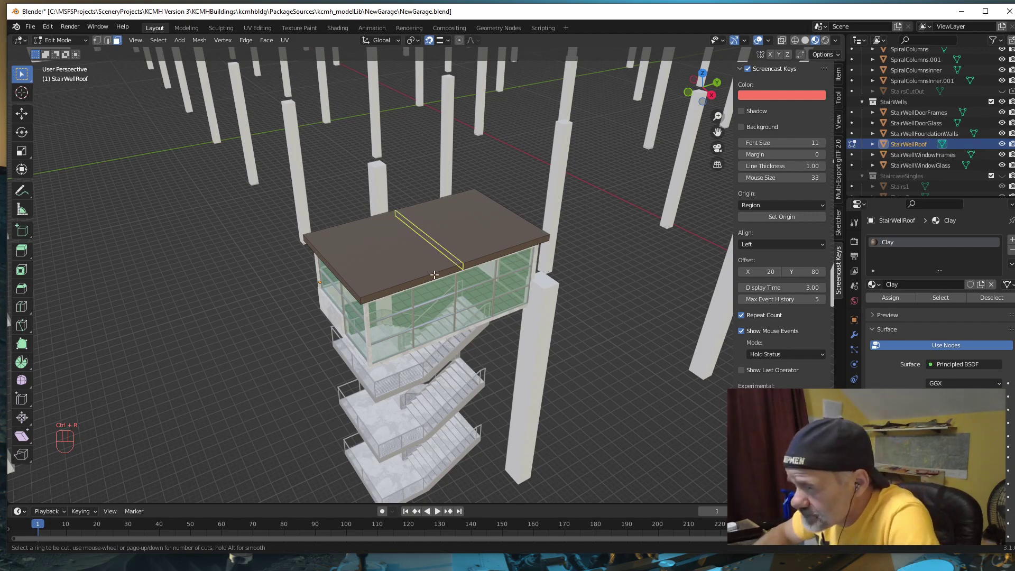
{"action": "left_click", "coordinate": [463, 268]}
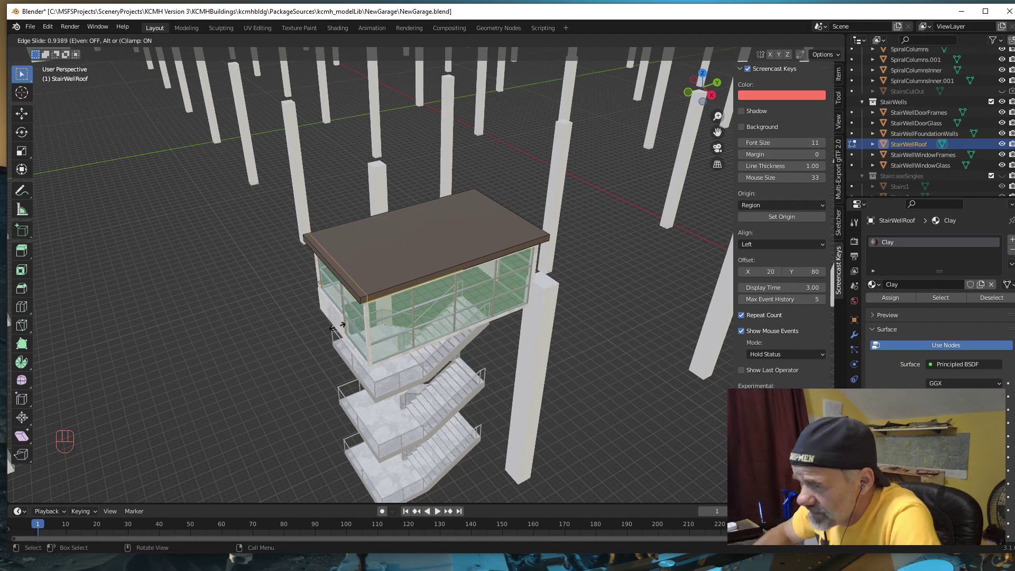
{"action": "left_click", "coordinate": [283, 338]}
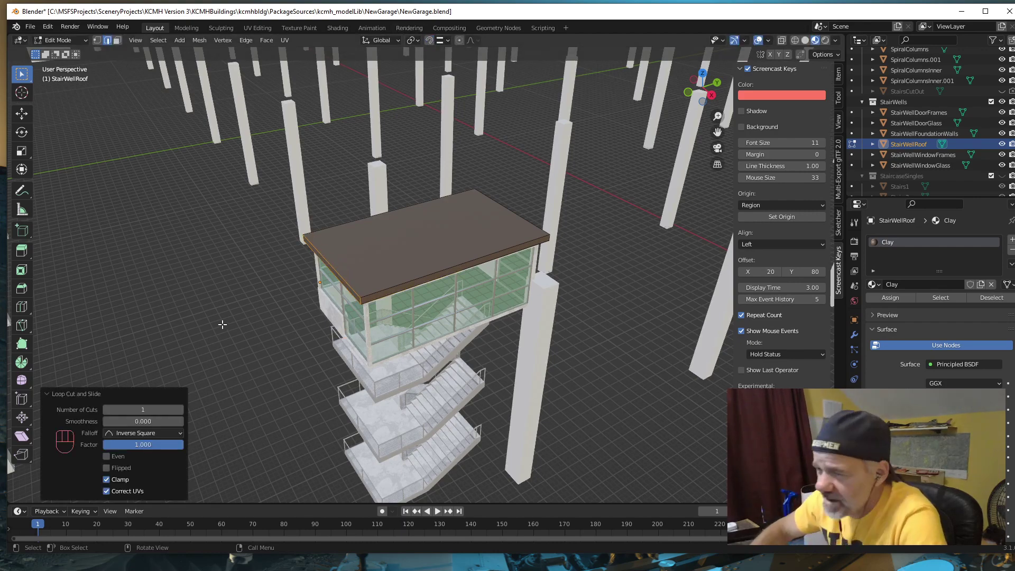
{"action": "key", "text": "g"}
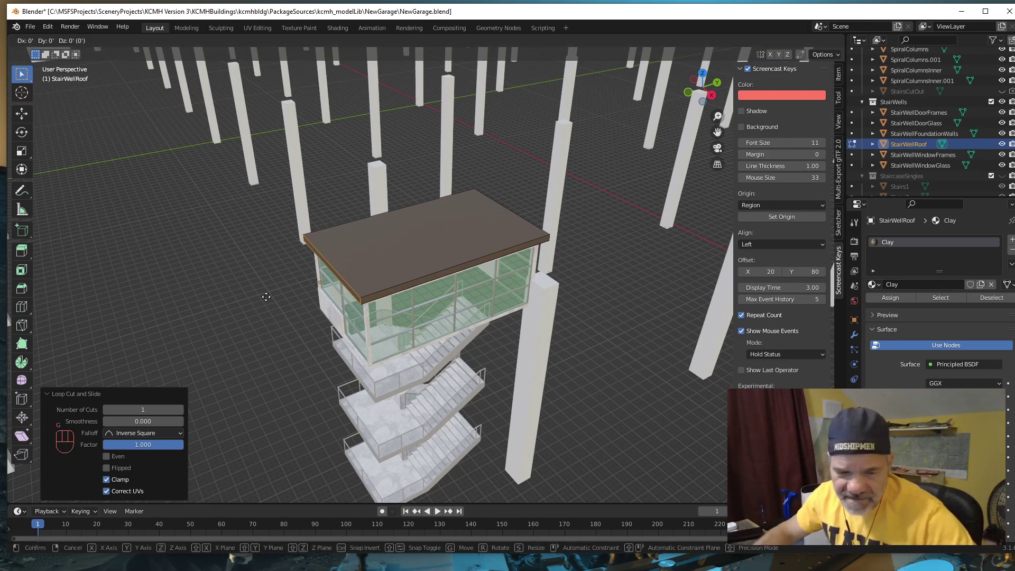
{"action": "key", "text": "y"}
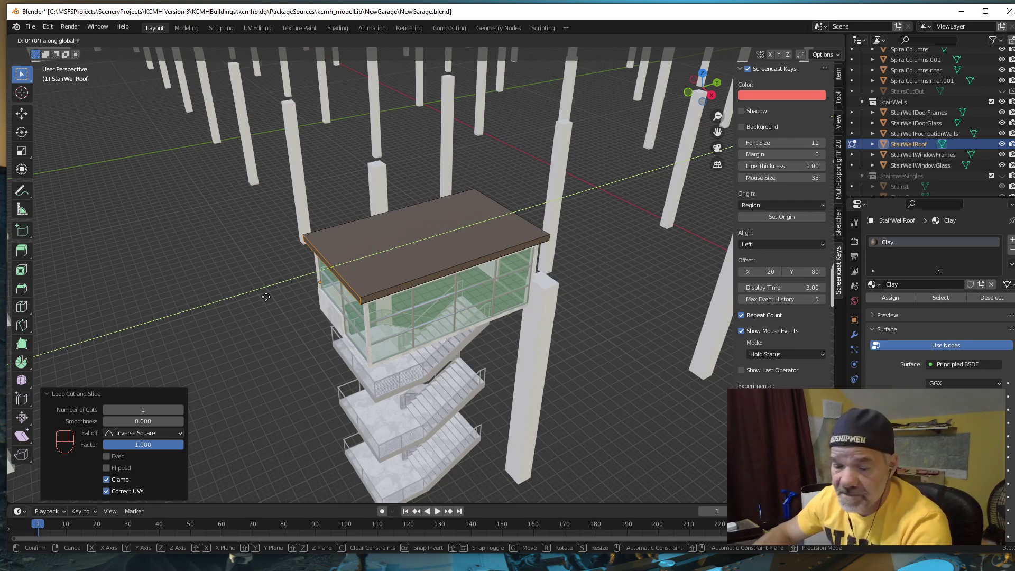
{"action": "key", "text": "KP_Decimal"}
{"action": "key", "text": "KP_6"}
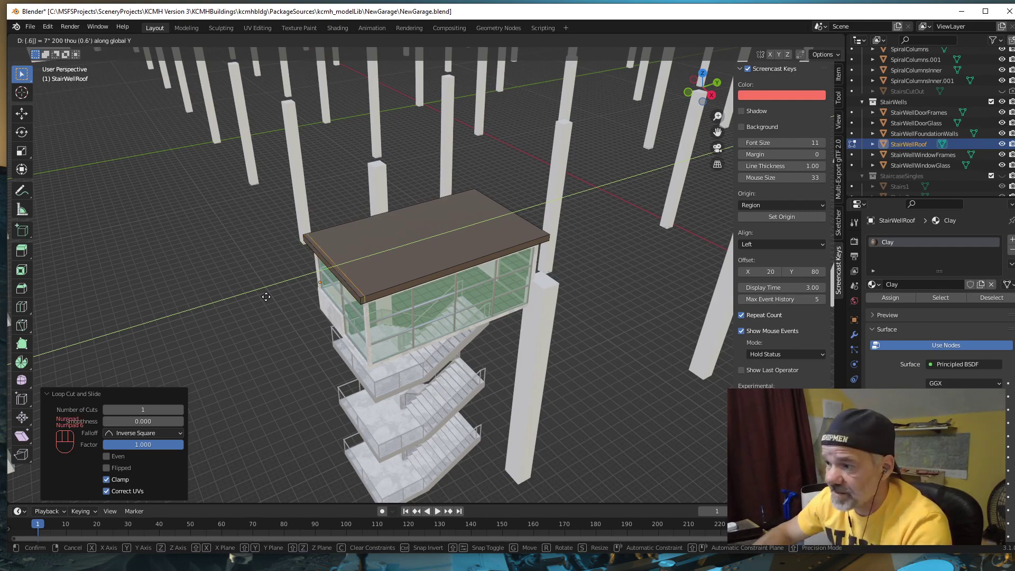
{"action": "key", "text": "KP_Enter"}
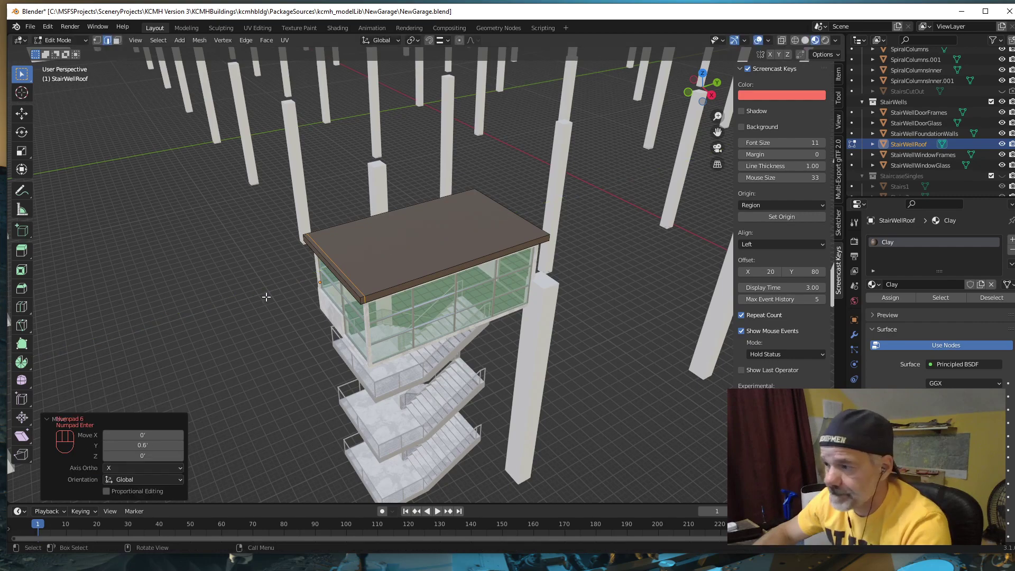
Step: Add one loop cut across the roof, slide it fully onto the short edge at the +Y end, and move it -0.6' along Y
{"action": "middle_click_drag", "start_coordinate": [332, 386], "coordinate": [380, 332]}
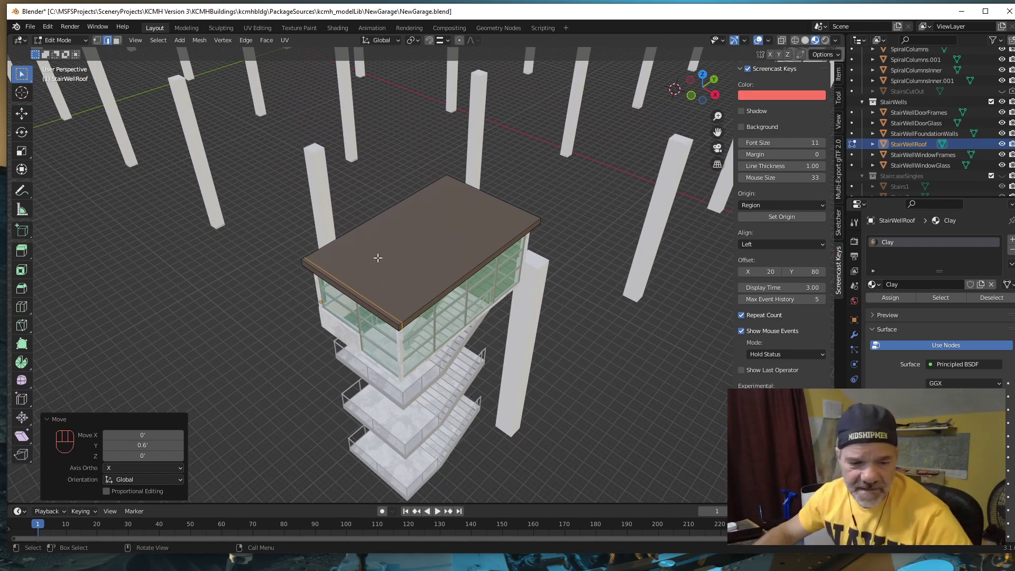
{"action": "key", "text": "ctrl+r"}
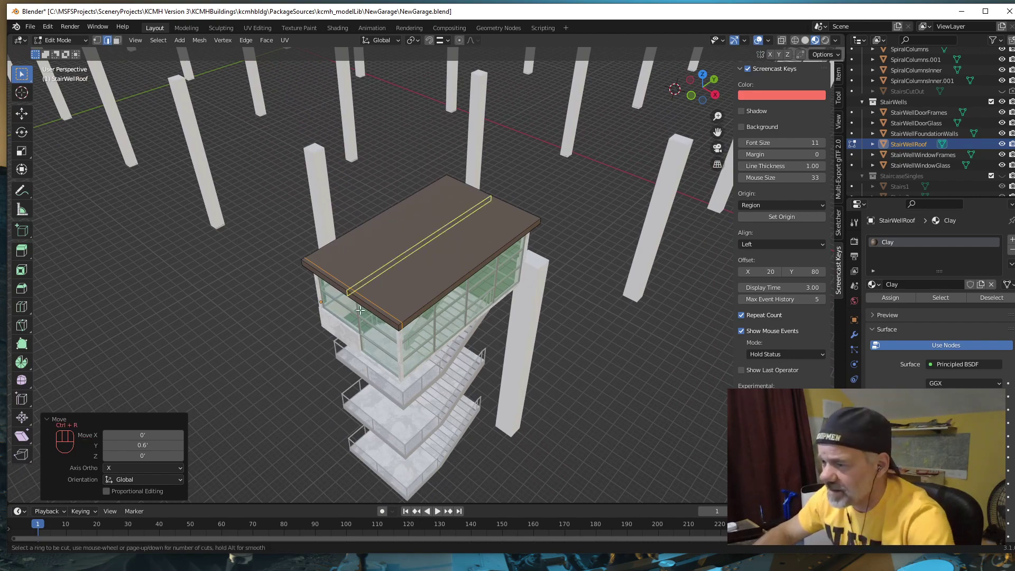
{"action": "left_click", "coordinate": [487, 264]}
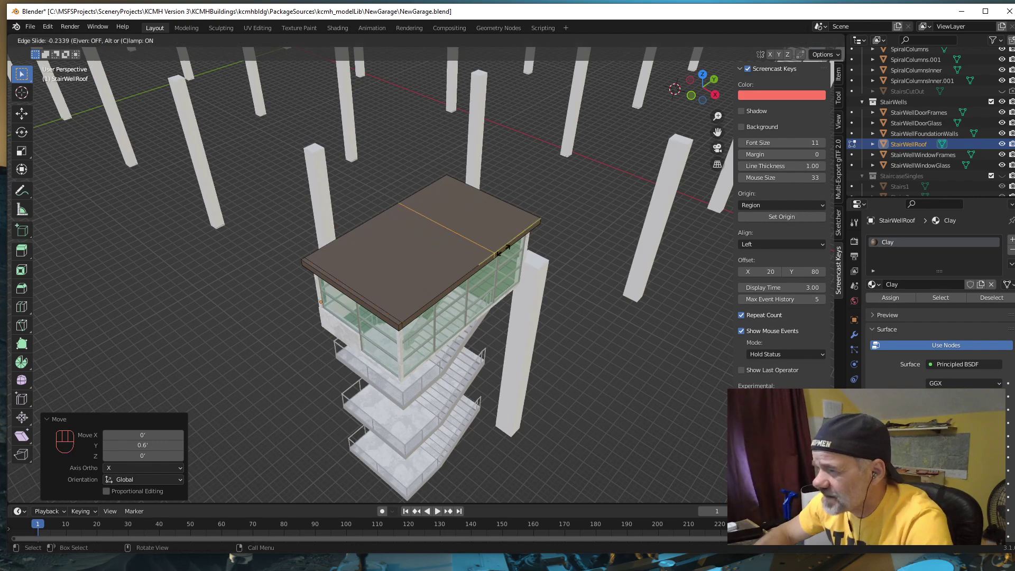
{"action": "left_click", "coordinate": [564, 206]}
{"action": "key", "text": "g"}
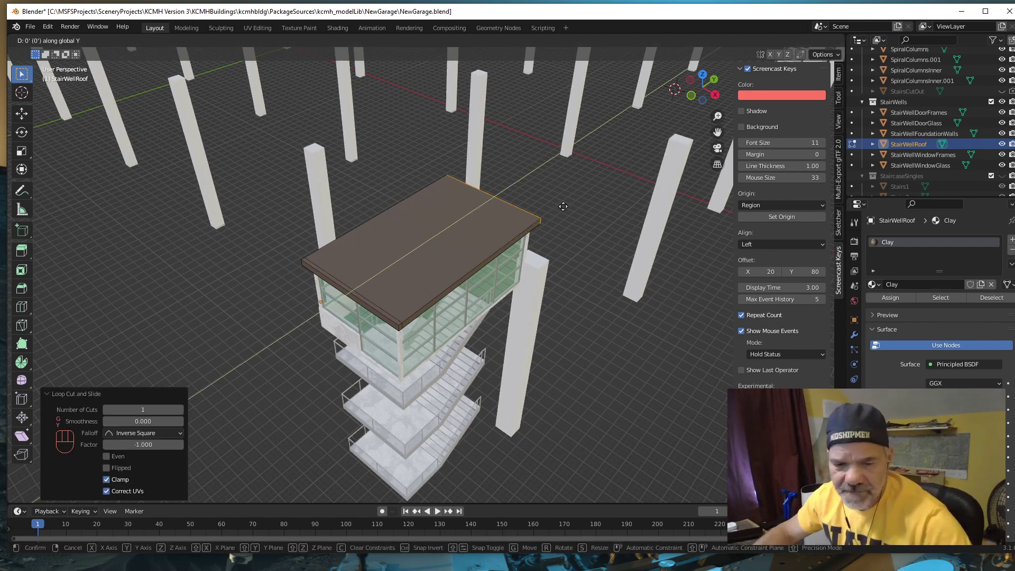
{"action": "key", "text": "y"}
{"action": "key", "text": "minus"}
{"action": "key", "text": "KP_Decimal"}
{"action": "key", "text": "KP_6"}
{"action": "key", "text": "KP_Enter"}
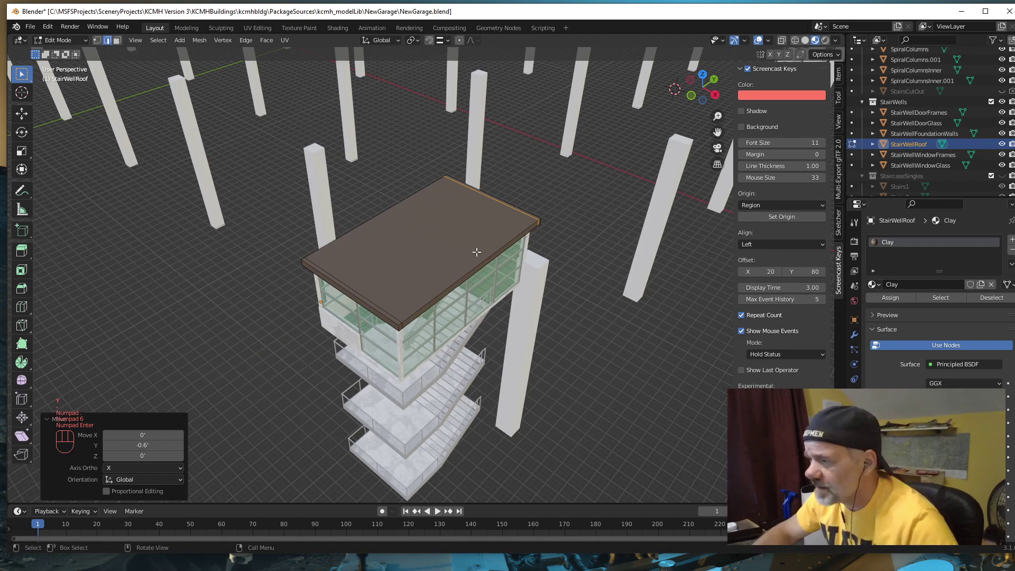
Step: Add one lengthwise loop cut to the roof, slide it fully onto the long edge on the +X side, and move it -0.6' along X
{"action": "key", "text": "ctrl+r"}
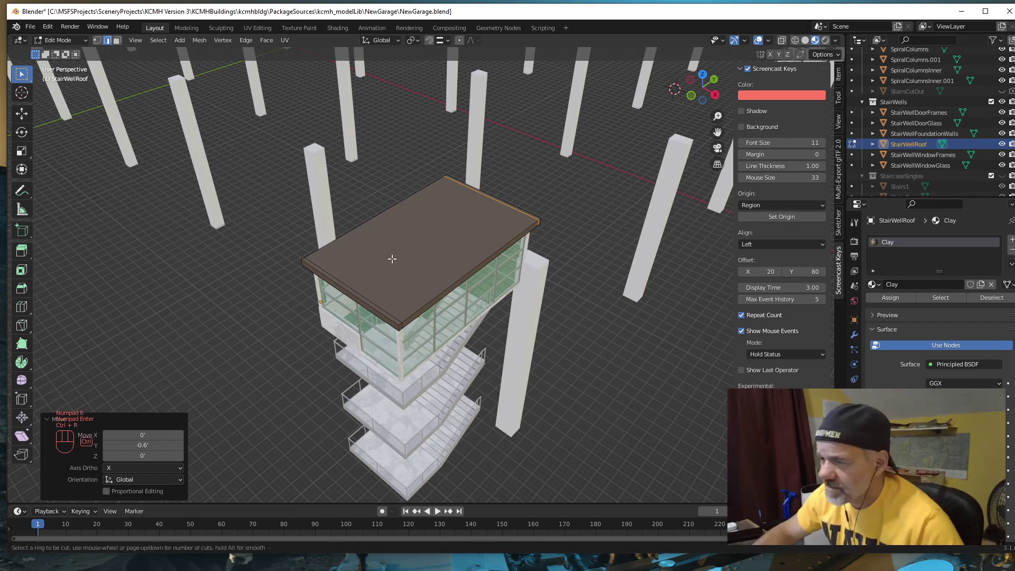
{"action": "left_click", "coordinate": [353, 292]}
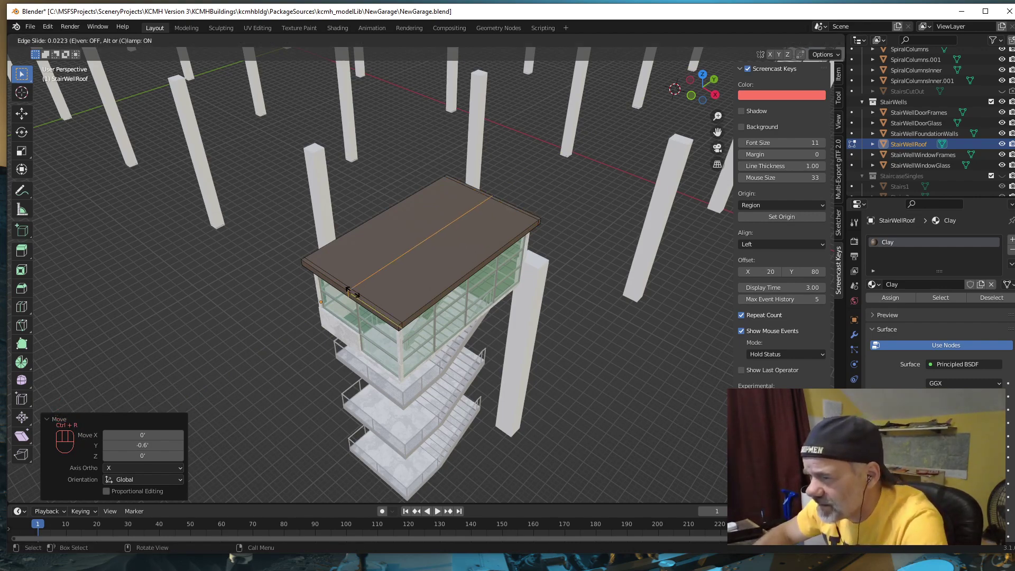
{"action": "left_click", "coordinate": [406, 338]}
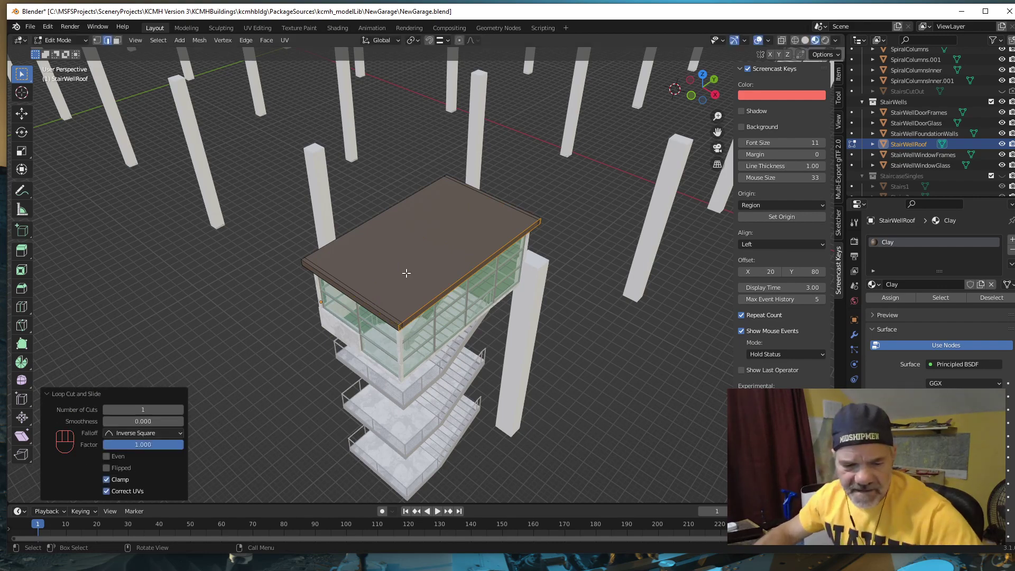
{"action": "type", "text": "gx"}
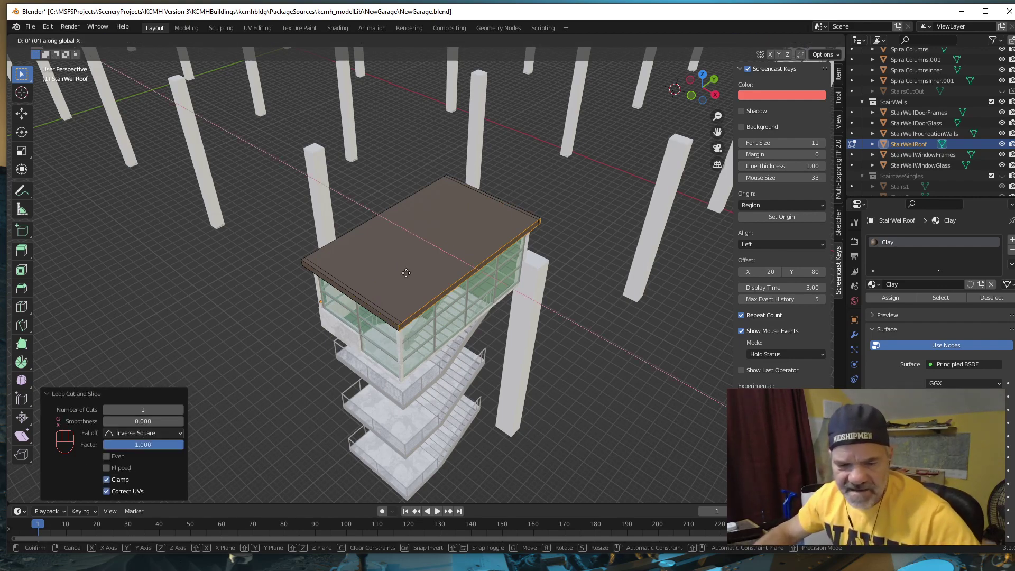
{"action": "type", "text": "-.6"}
{"action": "key", "text": "KP_Enter"}
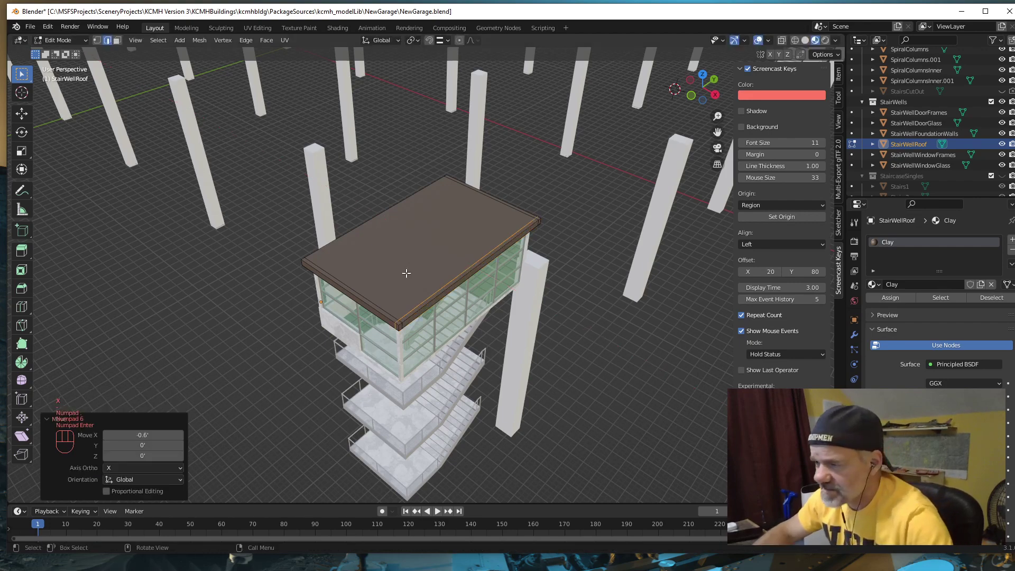
Step: Add one lengthwise loop cut to the roof, slide it fully onto the long edge on the -X side, and move it 0.6' along X
{"action": "key", "text": "ctrl+r"}
{"action": "left_click", "coordinate": [362, 280]}
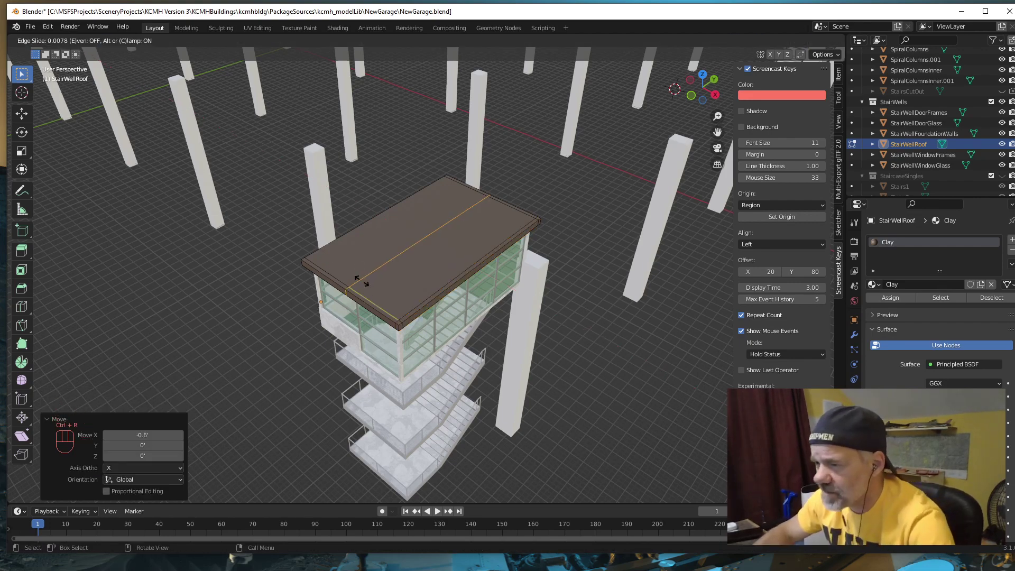
{"action": "left_click", "coordinate": [299, 247]}
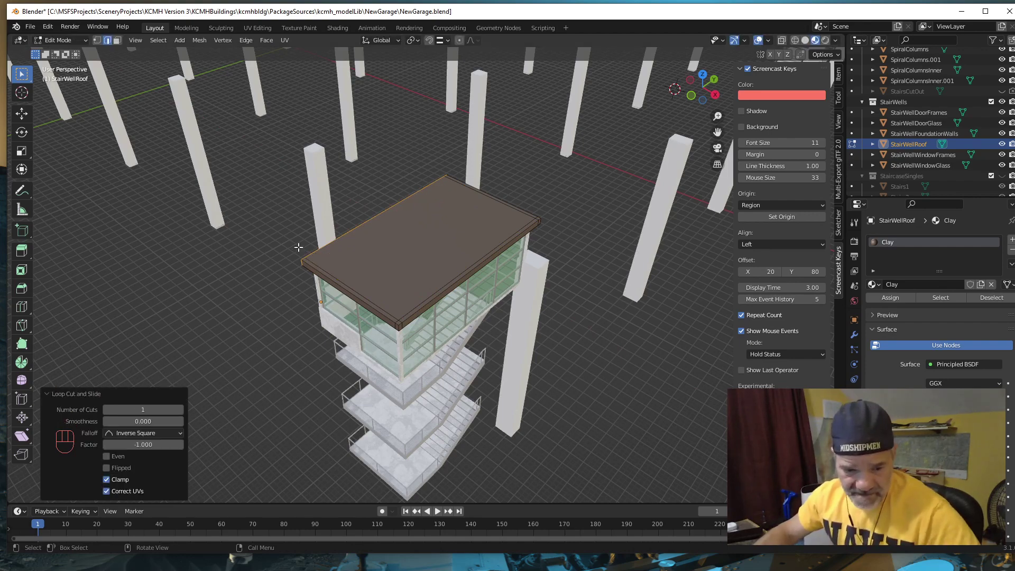
{"action": "key", "text": "g"}
{"action": "key", "text": "x"}
{"action": "key", "text": "KP_Decimal"}
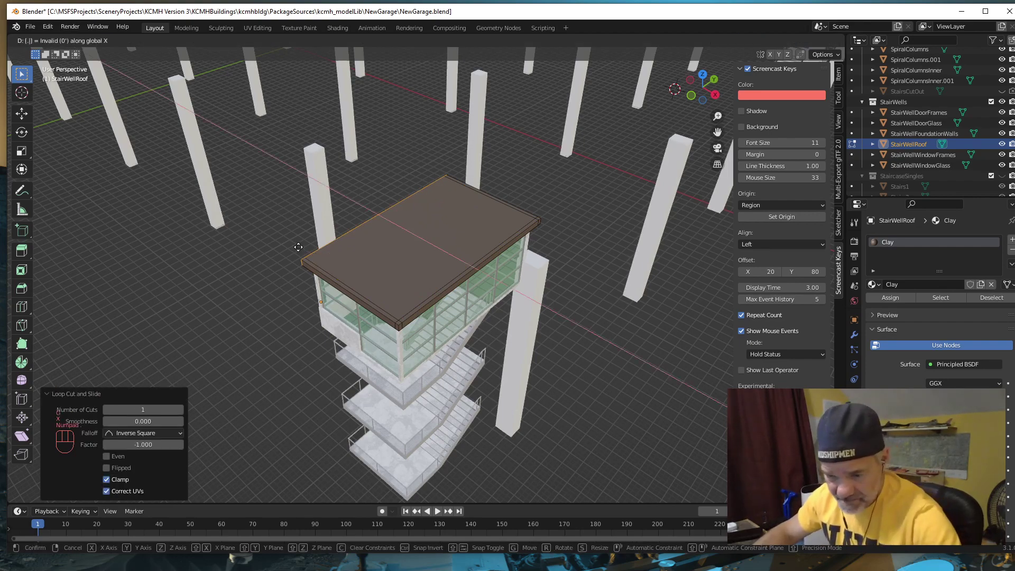
{"action": "key", "text": "KP_6"}
{"action": "key", "text": "KP_Enter"}
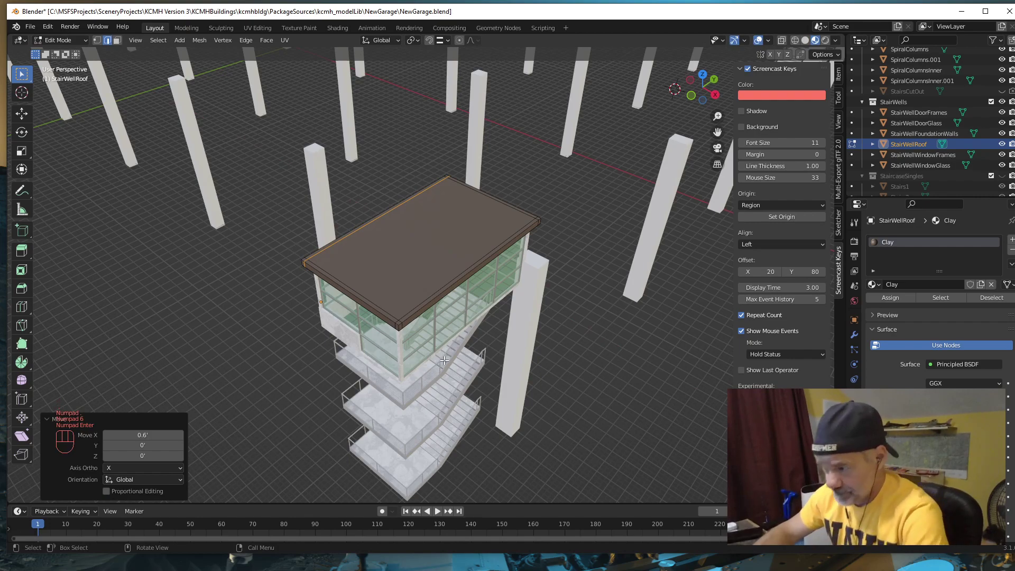
Step: Select all roof faces except the large inner panels in face mode, and separate the selected border into its own object
{"action": "middle_click_drag", "start_coordinate": [444, 360], "coordinate": [563, 319]}
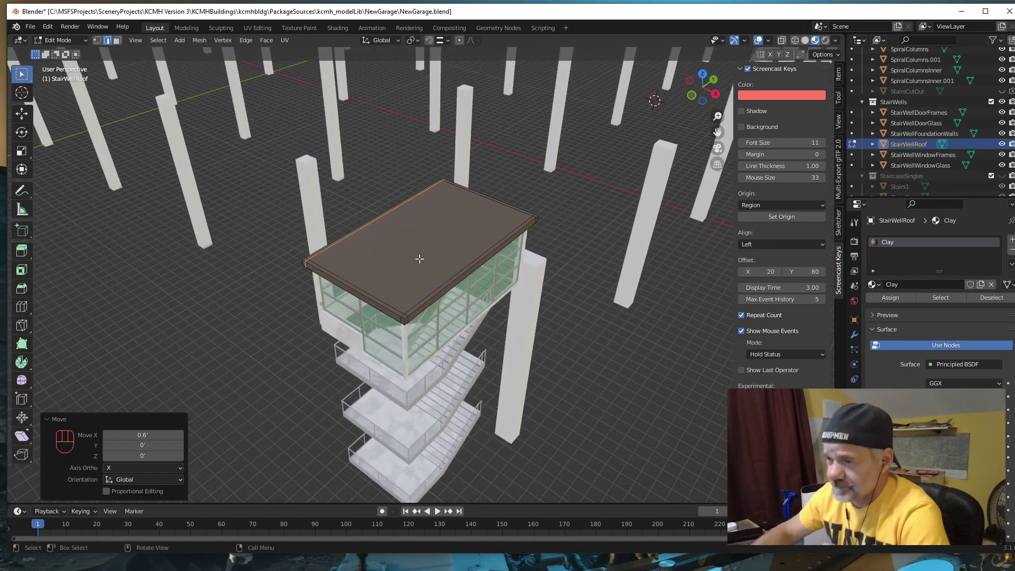
{"action": "left_click", "coordinate": [117, 42]}
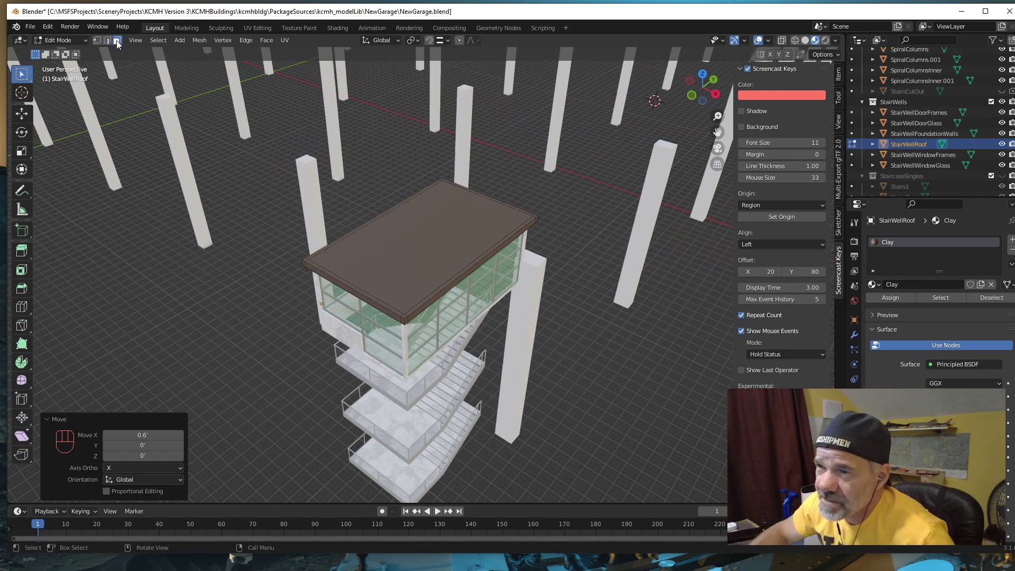
{"action": "left_click", "coordinate": [321, 250]}
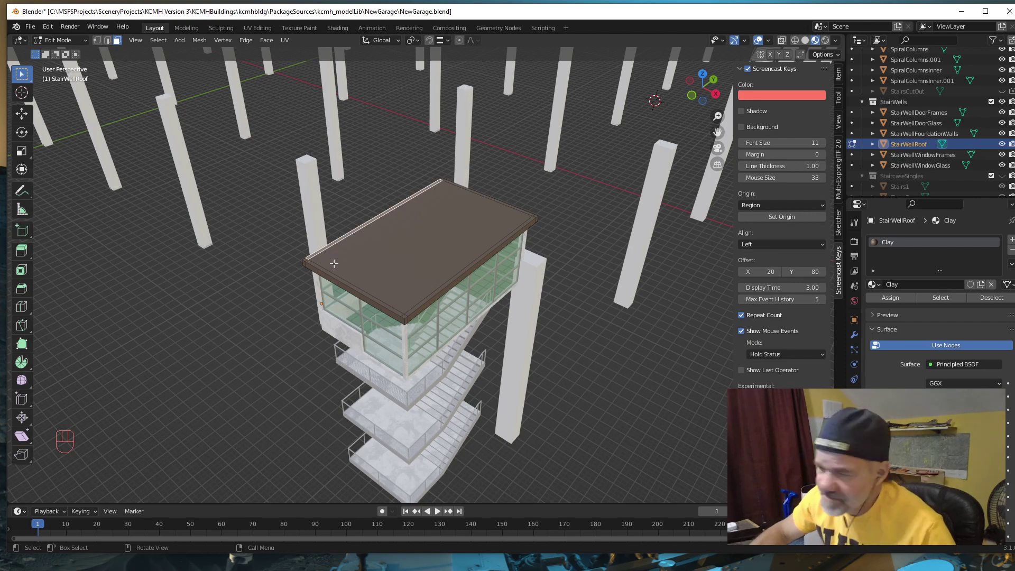
{"action": "key", "text": "a"}
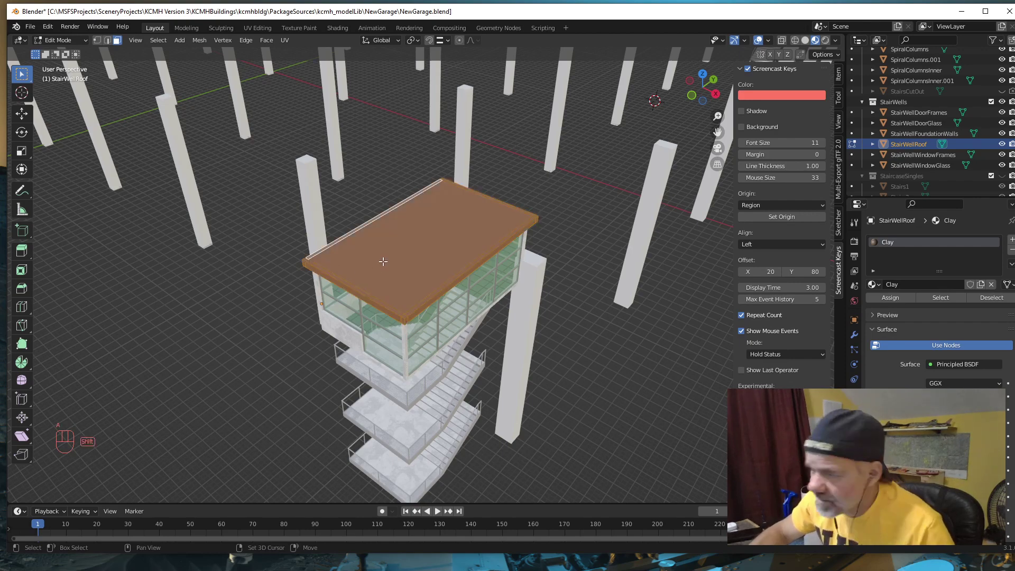
{"action": "middle_click_drag", "start_coordinate": [488, 359], "coordinate": [442, 245]}
{"action": "scroll", "coordinate": [408, 208], "scroll_direction": "up", "scroll_amount": 3}
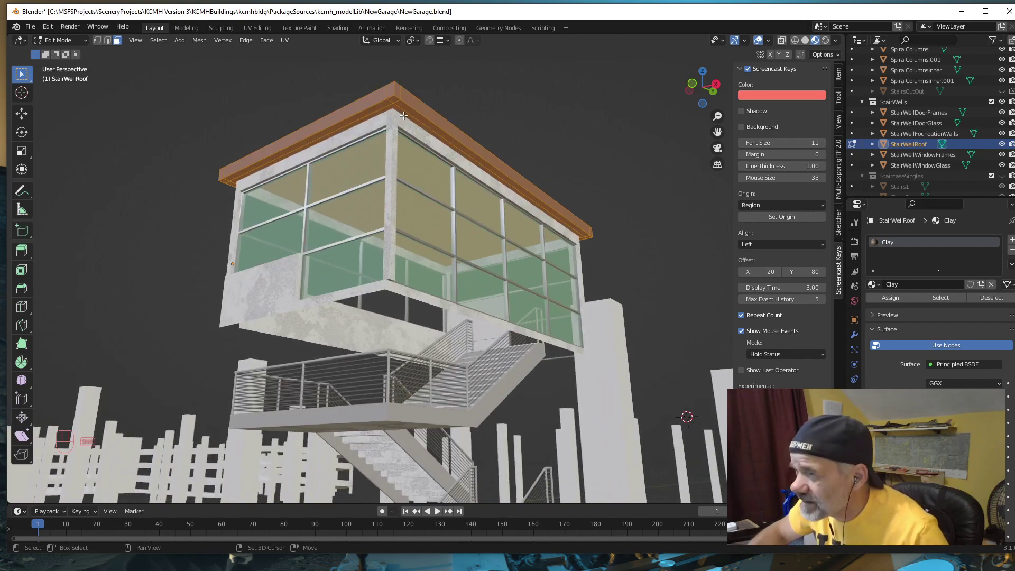
{"action": "middle_click_drag", "start_coordinate": [403, 113], "coordinate": [440, 244]}
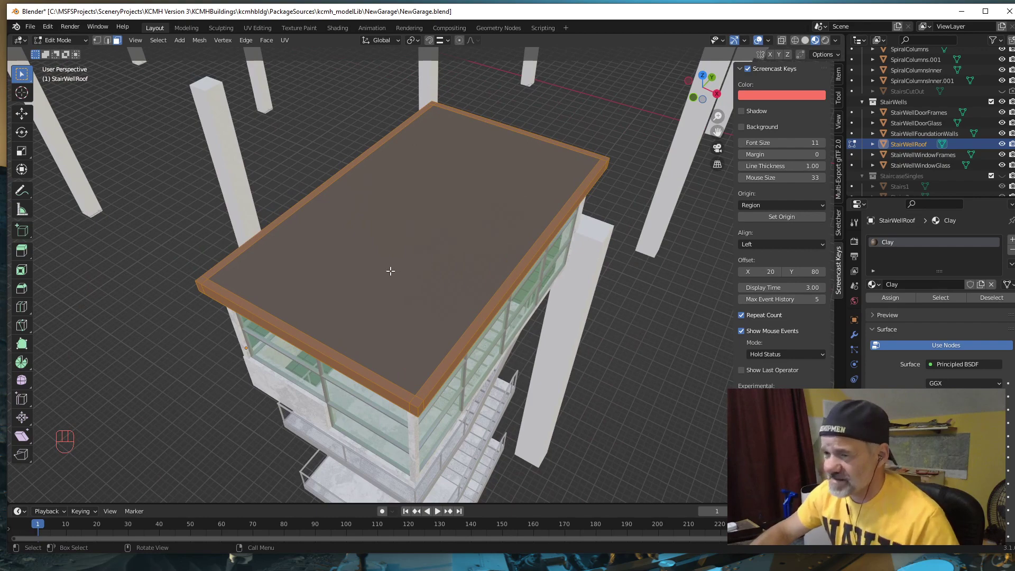
{"action": "key", "text": "p"}
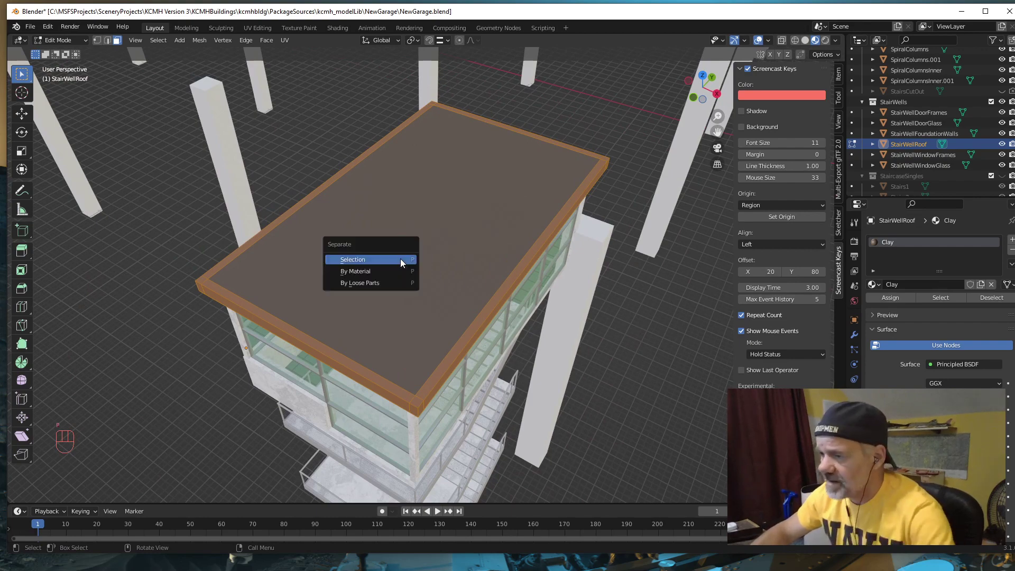
{"action": "left_click", "coordinate": [401, 261]}
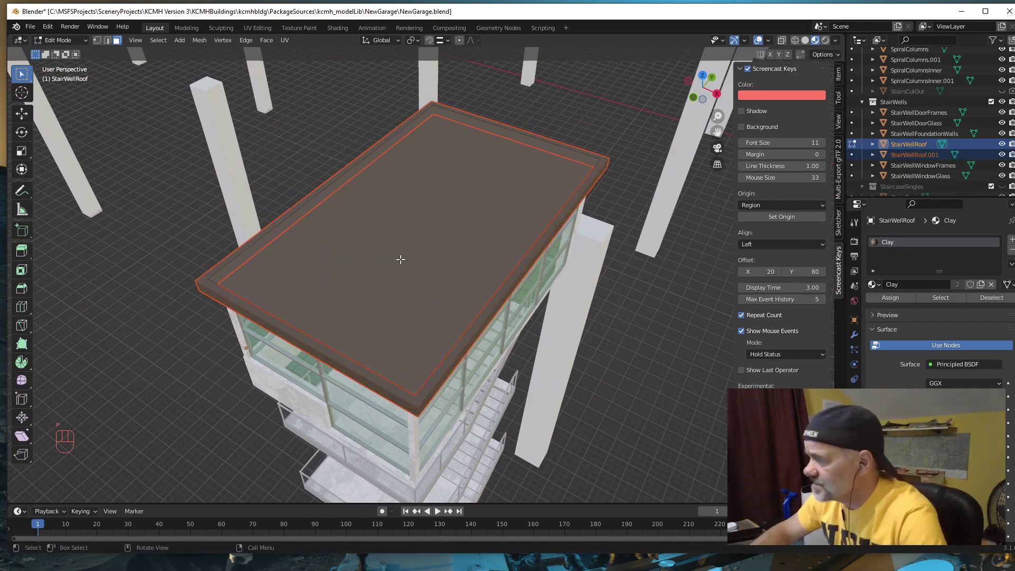
Step: Rename the separated roof border object StairWellFascia, return to Object Mode and clear the selection
{"action": "double_click", "coordinate": [920, 155]}
{"action": "scroll", "coordinate": [921, 154], "scroll_direction": "down", "scroll_amount": 3}
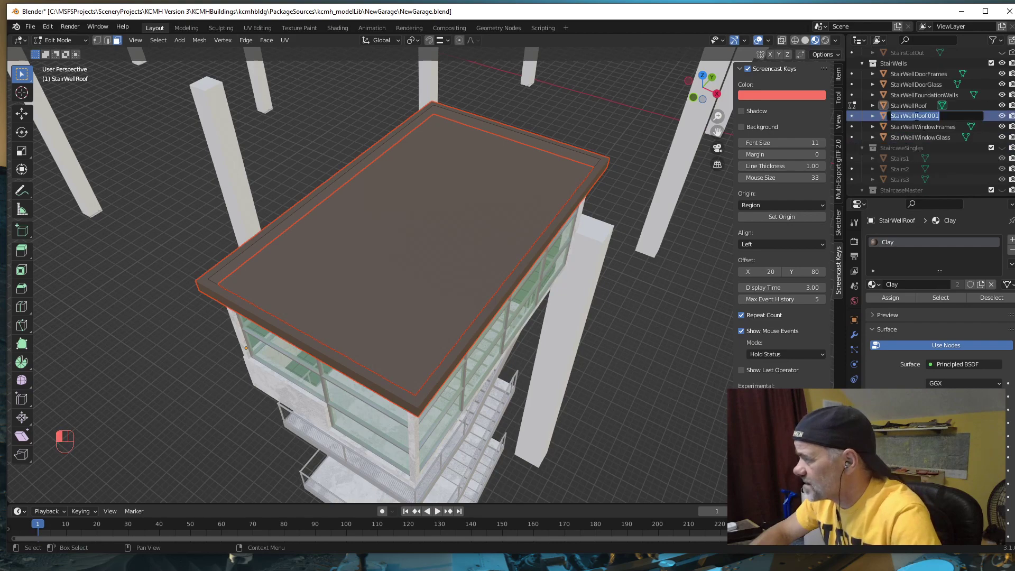
{"action": "left_click_drag", "start_coordinate": [915, 116], "coordinate": [959, 117]}
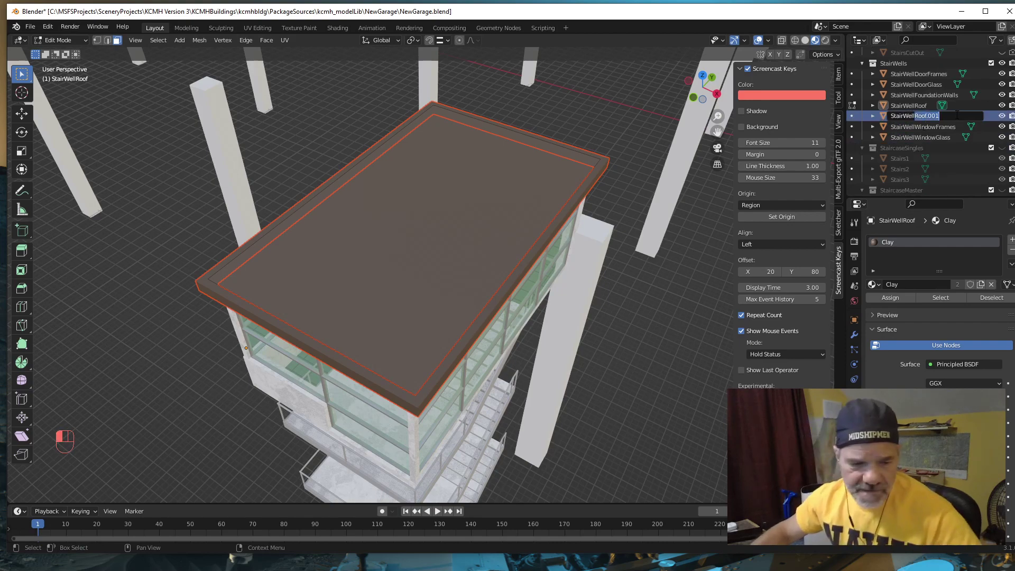
{"action": "key", "text": "shift"}
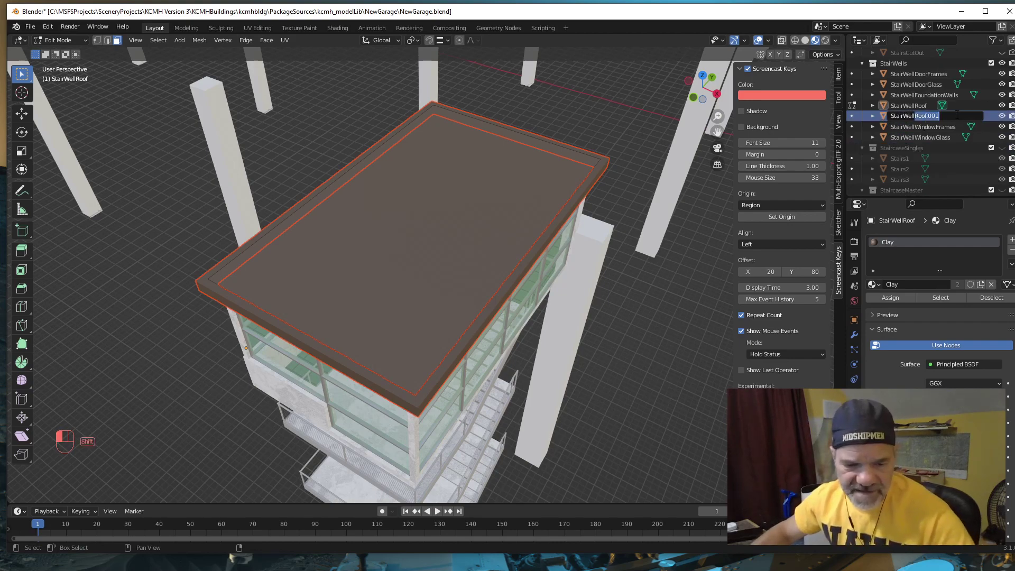
{"action": "type", "text": "Fasc"}
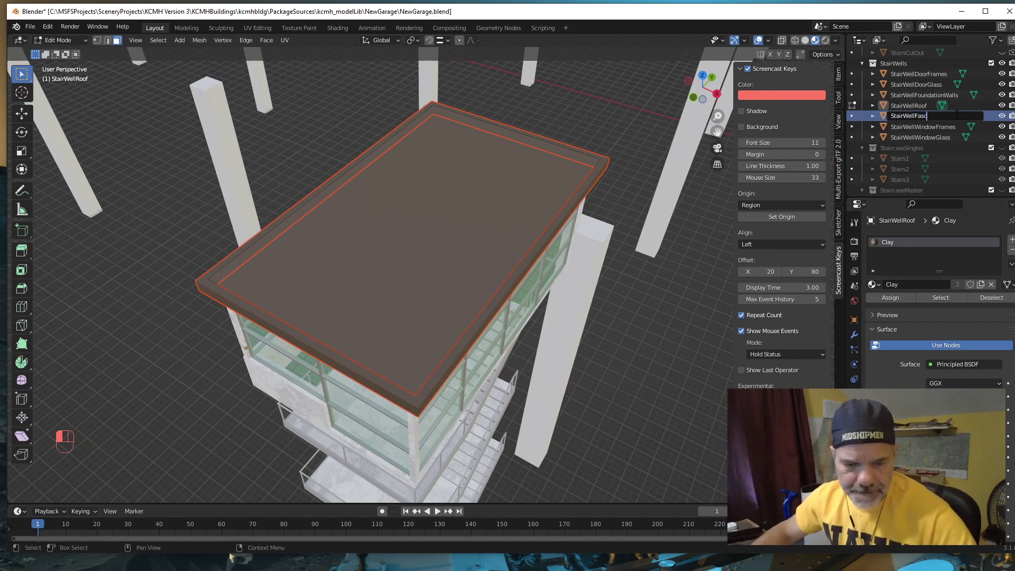
{"action": "type", "text": "i"}
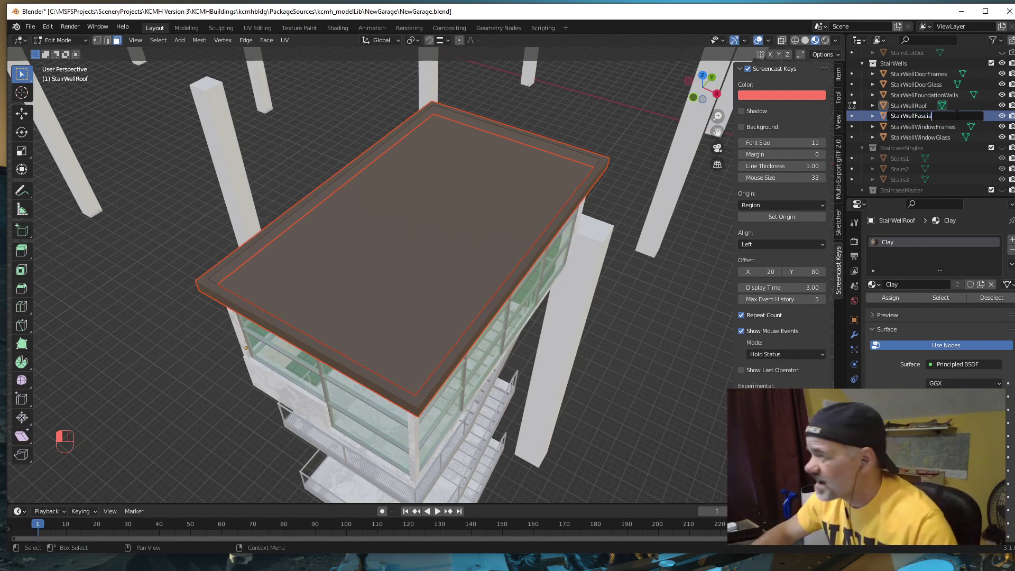
{"action": "type", "text": "a"}
{"action": "key", "text": "Return"}
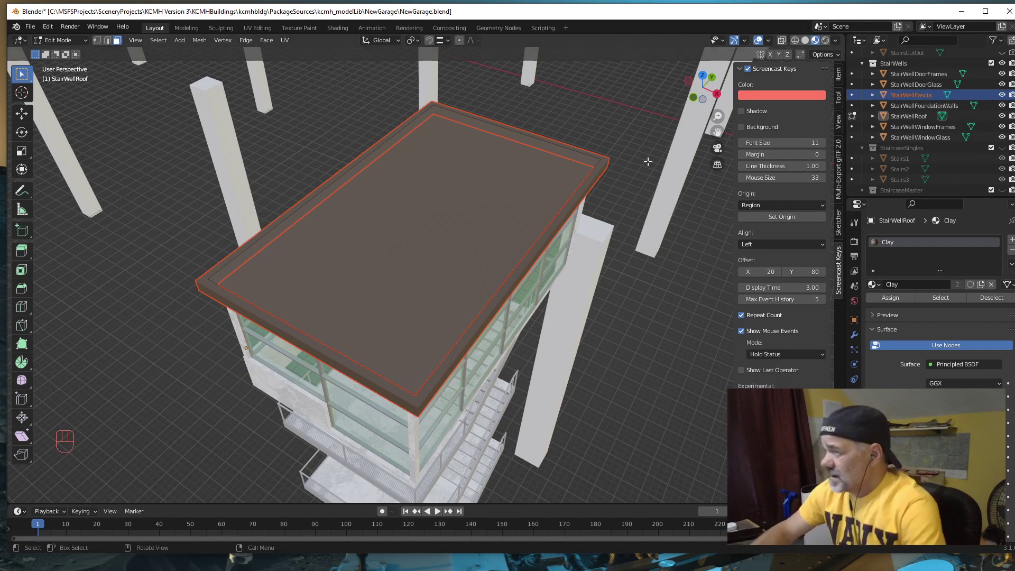
{"action": "middle_click_drag", "start_coordinate": [417, 260], "coordinate": [423, 238]}
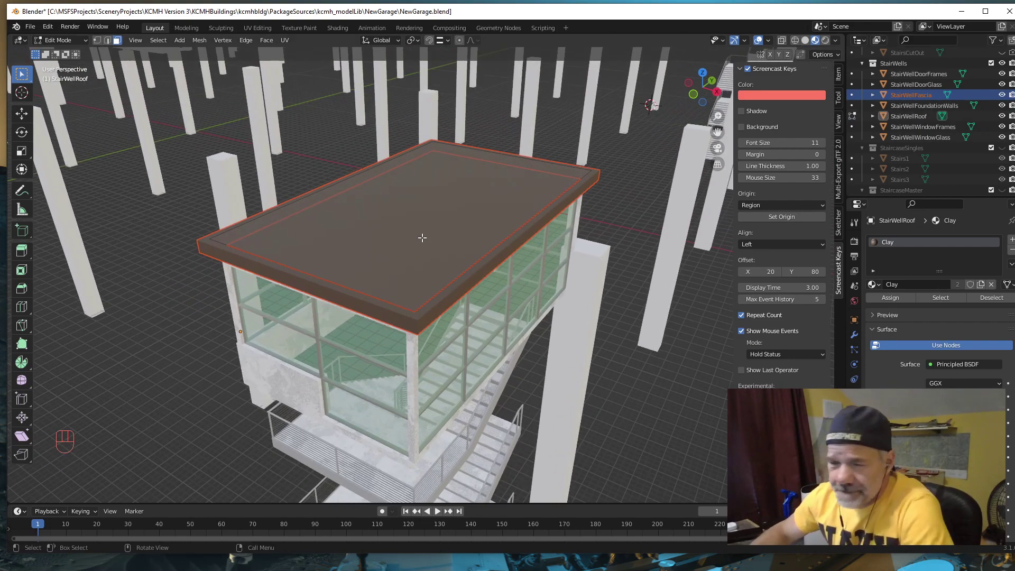
{"action": "key", "text": "Tab"}
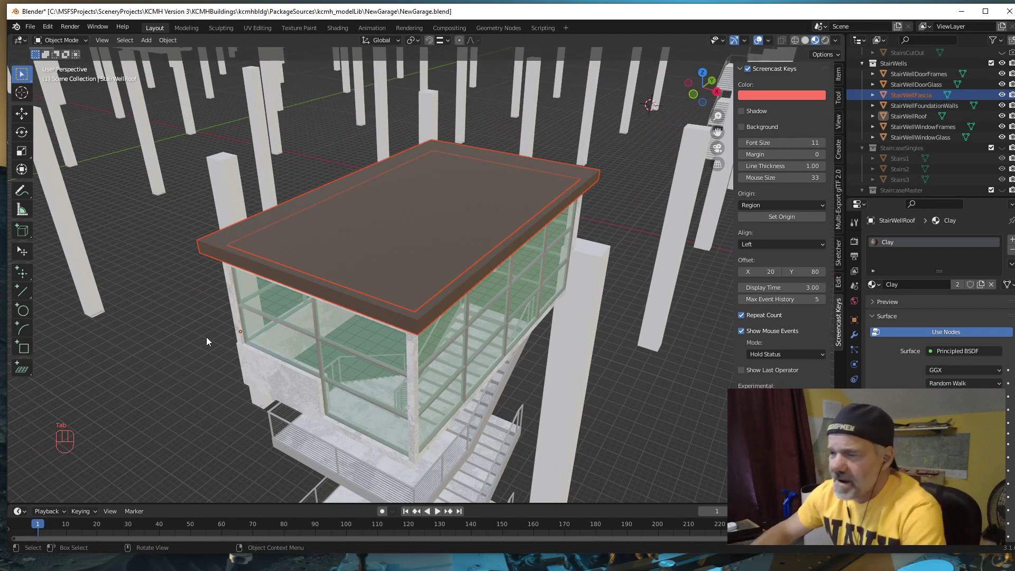
{"action": "left_click", "coordinate": [168, 343]}
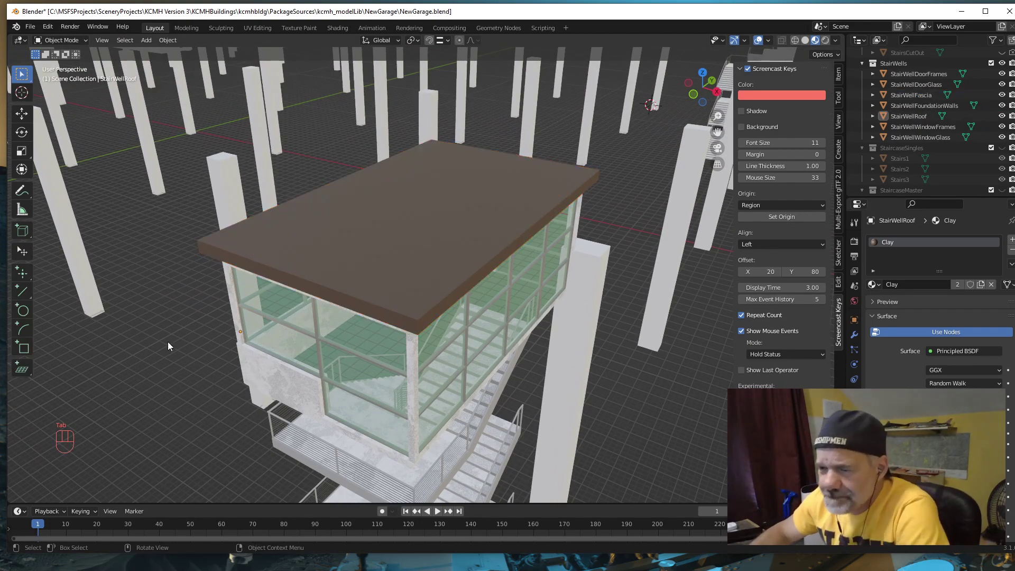
Step: Select StairWellRoof and examine how it sits within the fascia from above and from below
{"action": "left_click", "coordinate": [381, 234]}
{"action": "mouse_move", "coordinate": [210, 283]}
{"action": "middle_mouse_down"}
{"action": "mouse_move", "coordinate": [252, 281]}
{"action": "mouse_move", "coordinate": [271, 255]}
{"action": "mouse_move", "coordinate": [208, 279]}
{"action": "middle_mouse_up"}
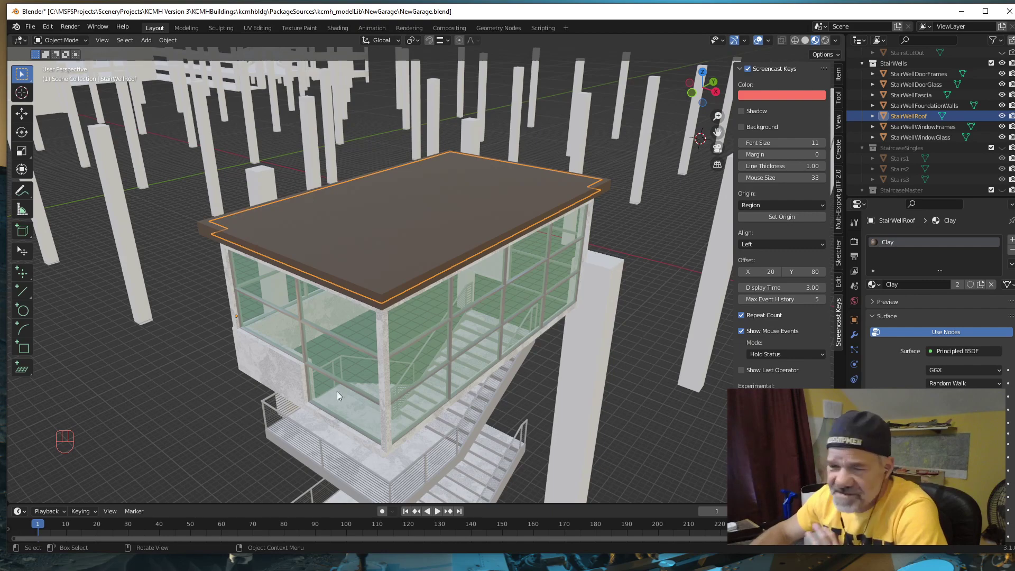
{"action": "middle_click_drag", "start_coordinate": [194, 362], "coordinate": [478, 166]}
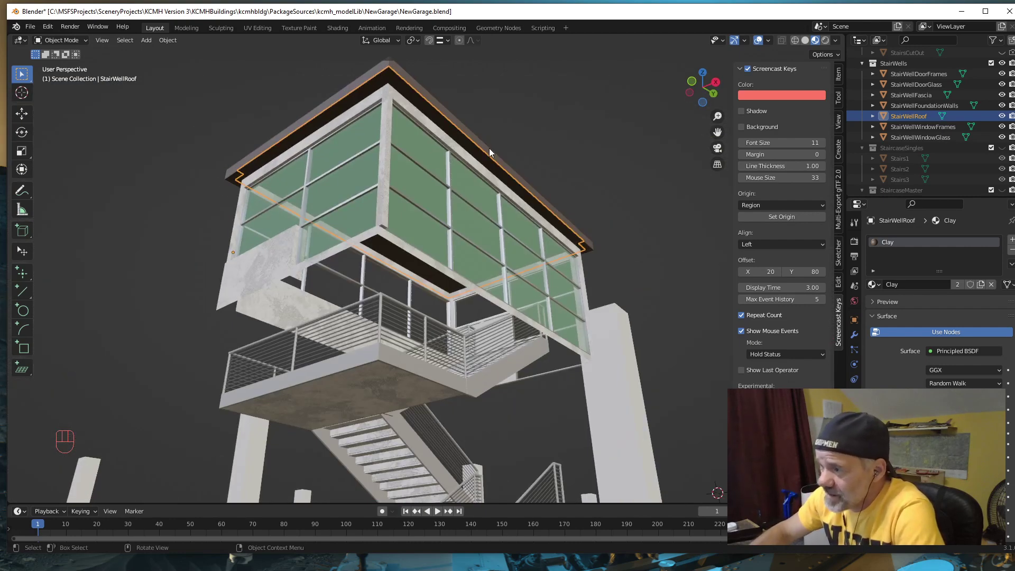
{"action": "mouse_move", "coordinate": [116, 295]}
{"action": "middle_mouse_down"}
{"action": "mouse_move", "coordinate": [113, 282]}
{"action": "mouse_move", "coordinate": [113, 328]}
{"action": "mouse_move", "coordinate": [100, 328]}
{"action": "mouse_move", "coordinate": [125, 312]}
{"action": "middle_mouse_up"}
{"action": "scroll", "coordinate": [164, 291], "scroll_direction": "down", "scroll_amount": 2}
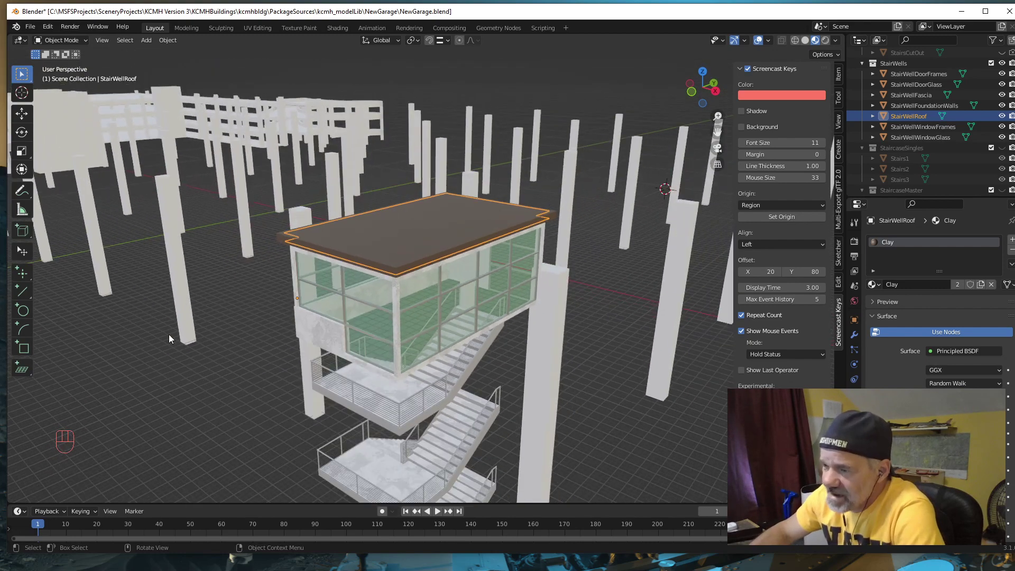
{"action": "middle_click_drag", "start_coordinate": [172, 335], "coordinate": [172, 365]}
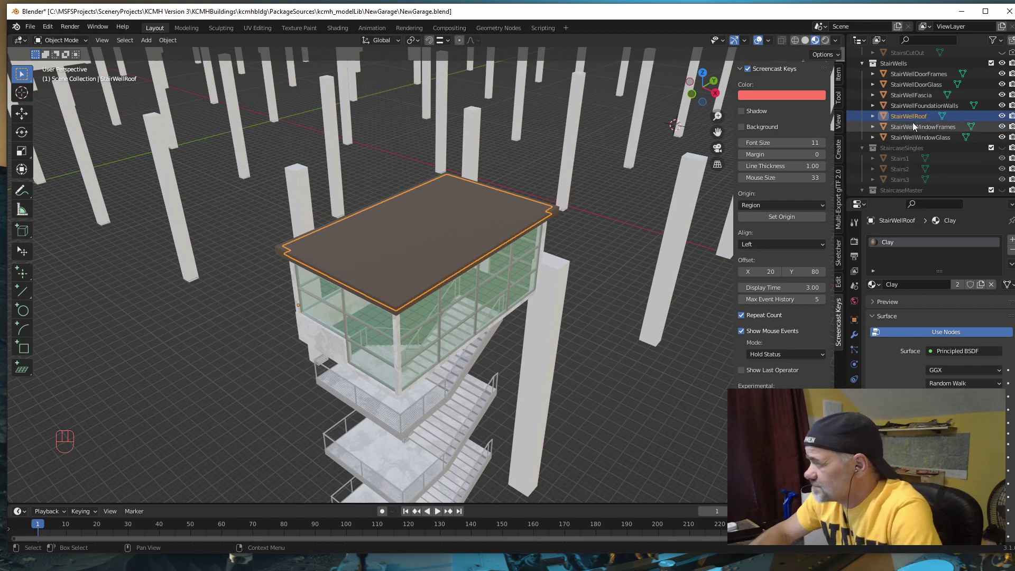
Step: Remove the Clay material from StairWellFascia and assign GraySteel in its place
{"action": "left_click", "coordinate": [913, 95]}
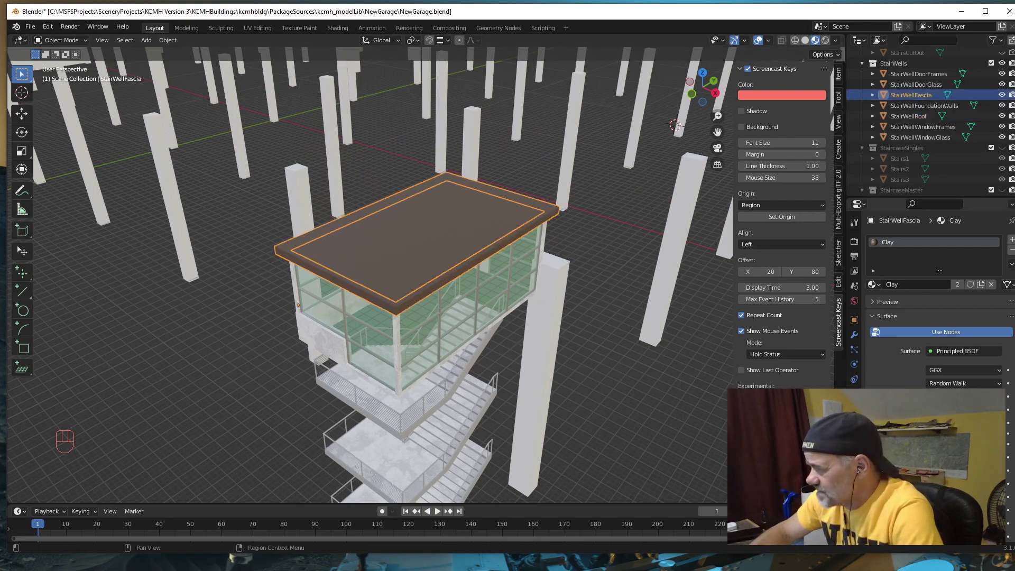
{"action": "left_click", "coordinate": [1012, 251]}
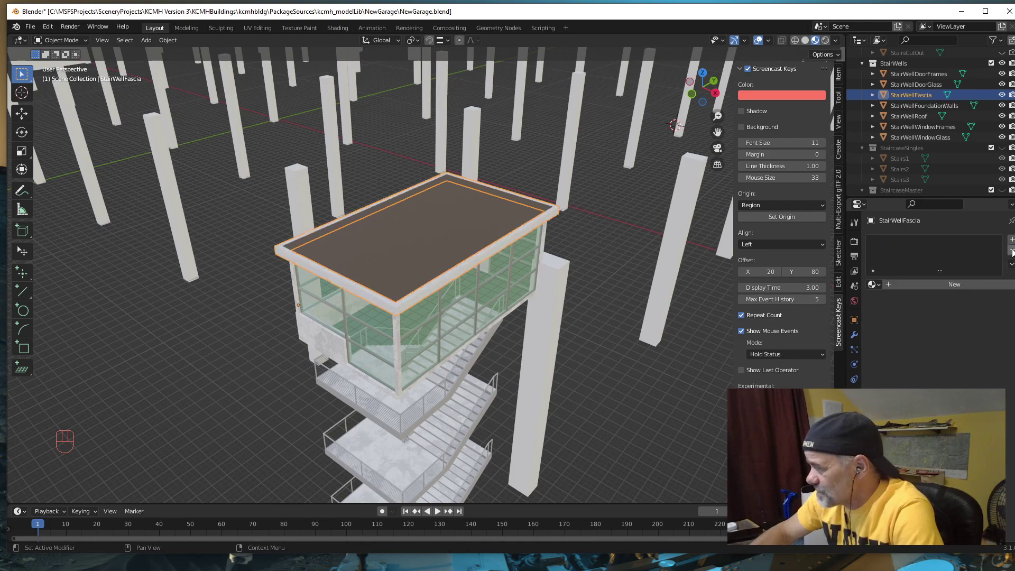
{"action": "left_click", "coordinate": [879, 284]}
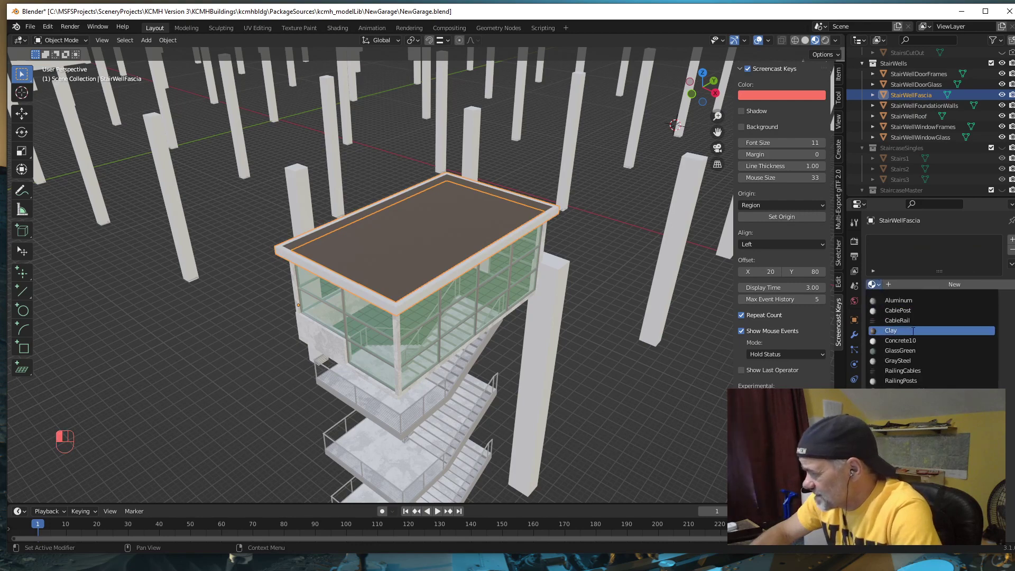
{"action": "left_click", "coordinate": [900, 361]}
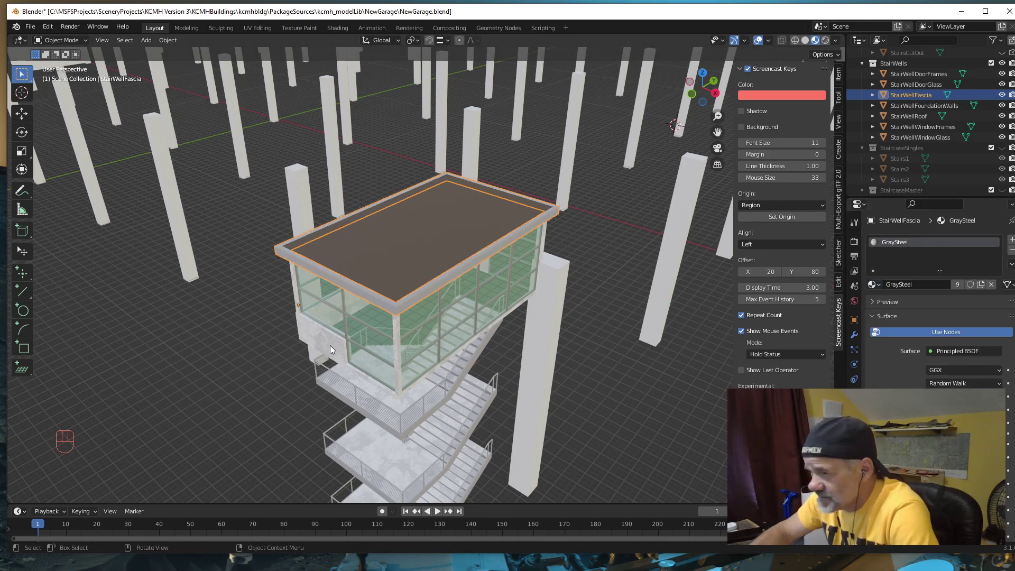
{"action": "left_click", "coordinate": [280, 360]}
{"action": "middle_click_drag", "start_coordinate": [258, 338], "coordinate": [266, 317]}
Step: Remove the Clay material from StairWellRoof and assign Concrete10 in its place
{"action": "left_click", "coordinate": [402, 247]}
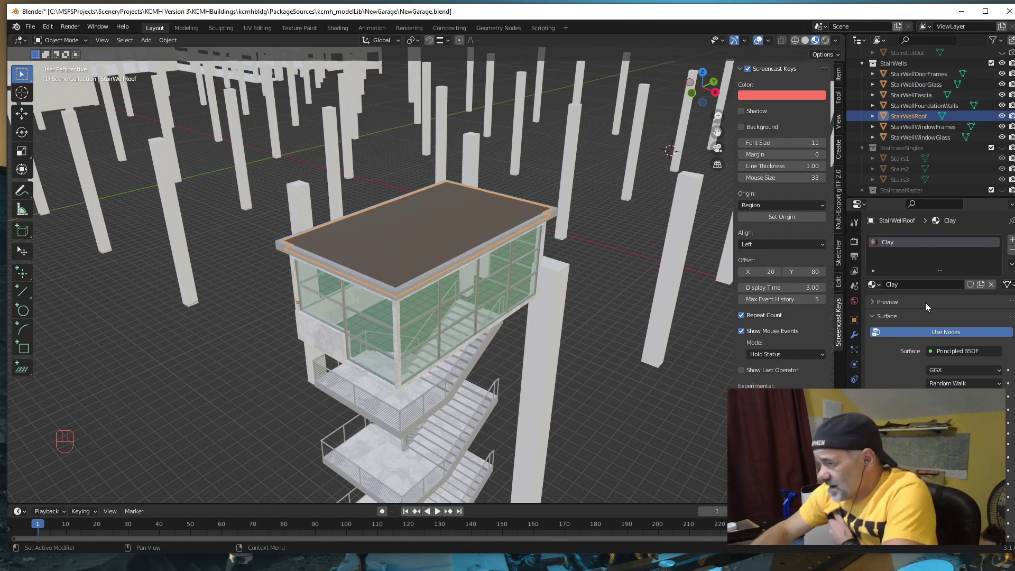
{"action": "middle_click_drag", "start_coordinate": [582, 341], "coordinate": [595, 341]}
{"action": "middle_click_drag", "start_coordinate": [600, 287], "coordinate": [492, 224]}
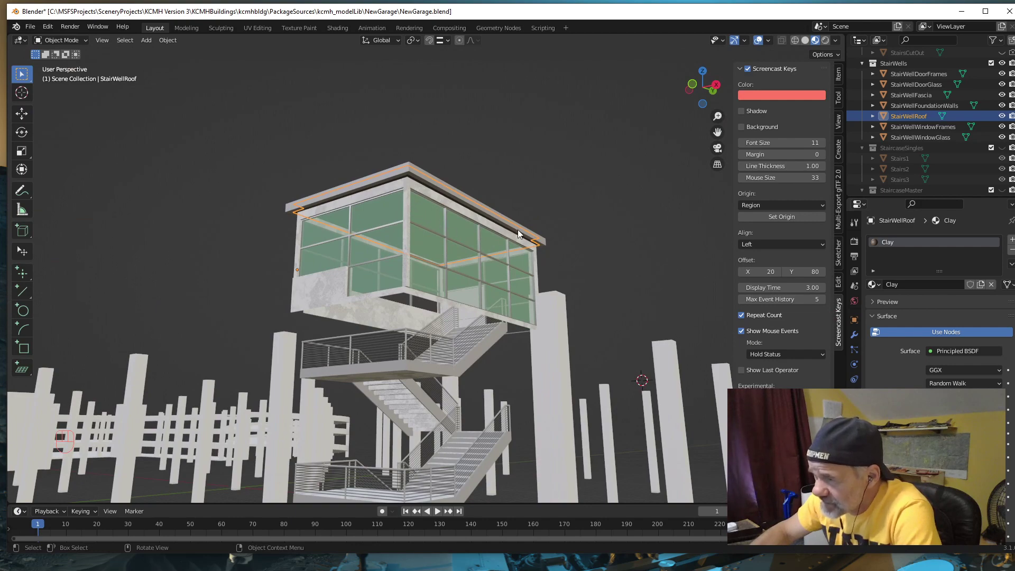
{"action": "middle_click_drag", "start_coordinate": [519, 230], "coordinate": [598, 264]}
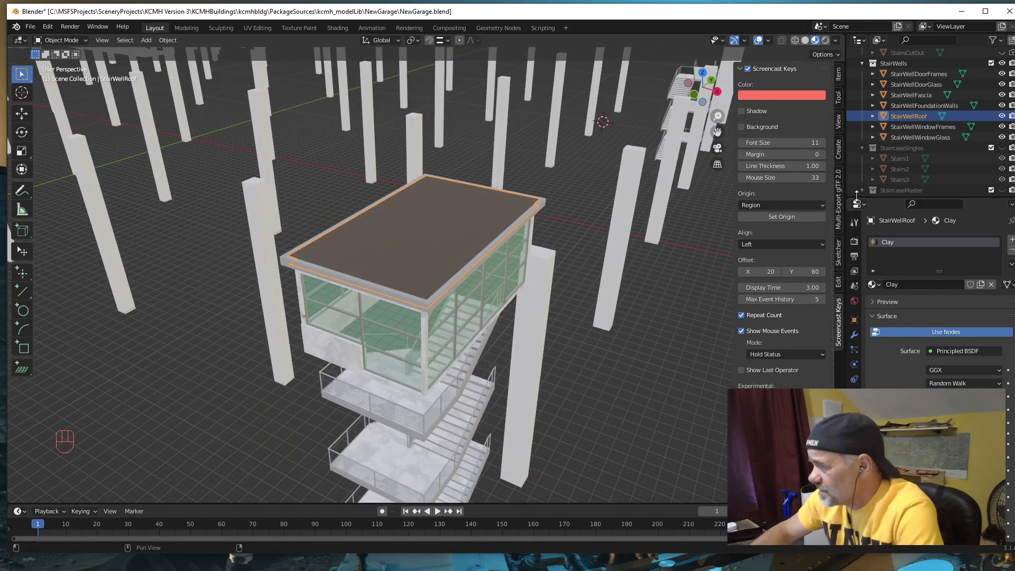
{"action": "left_click", "coordinate": [1011, 249]}
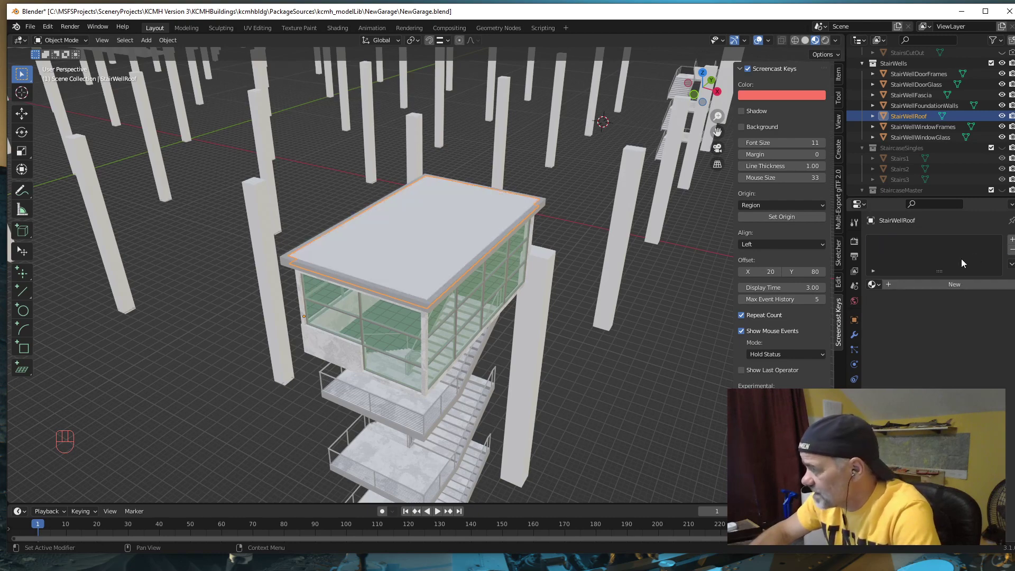
{"action": "left_click", "coordinate": [877, 285]}
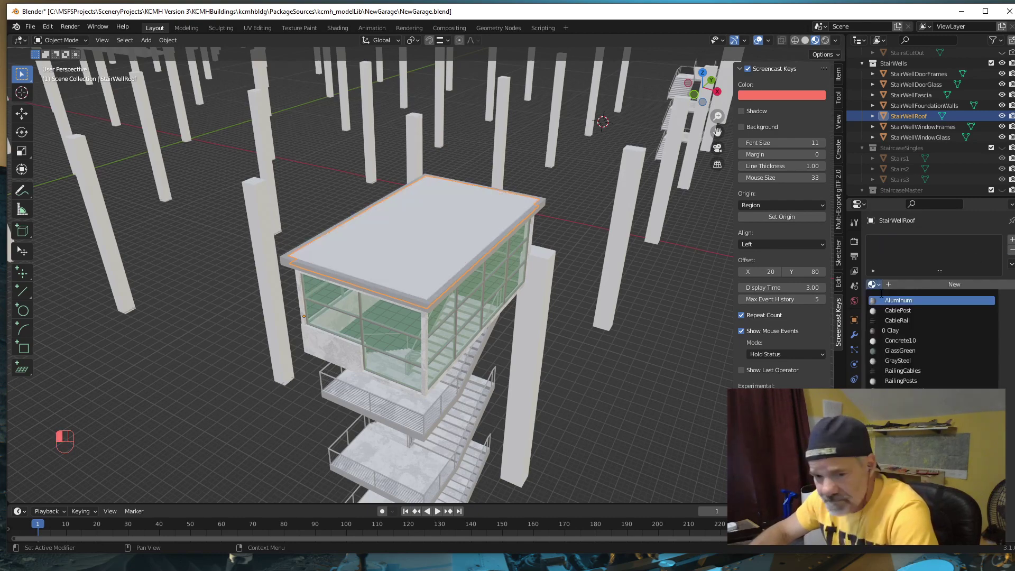
{"action": "left_click", "coordinate": [900, 341]}
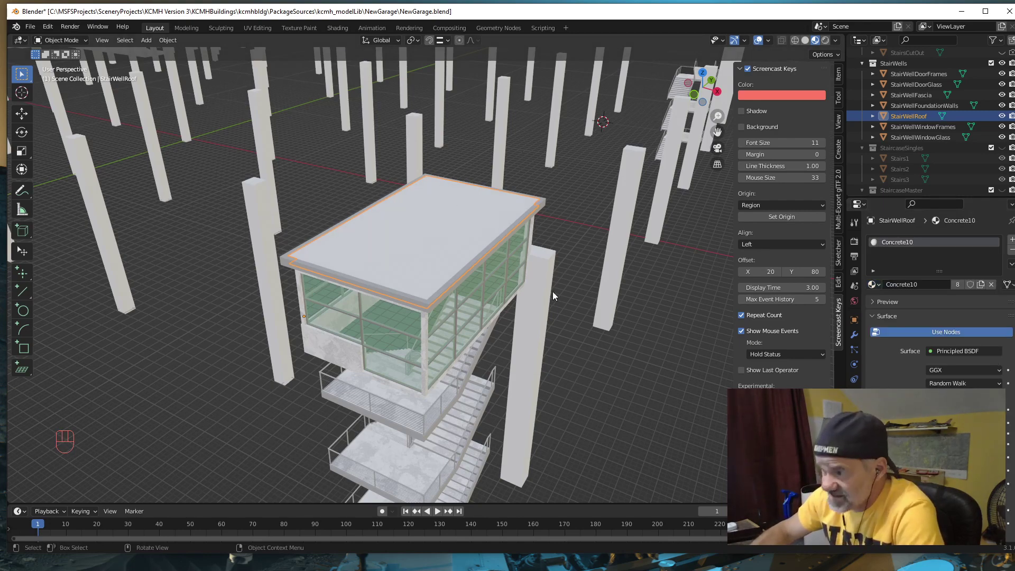
Step: Unwrap the StairWellRoof faces in the UV Editing workspace using Smart UV Project with a 66° angle limit, and check the texture in Layout
{"action": "middle_click_drag", "start_coordinate": [553, 292], "coordinate": [572, 304]}
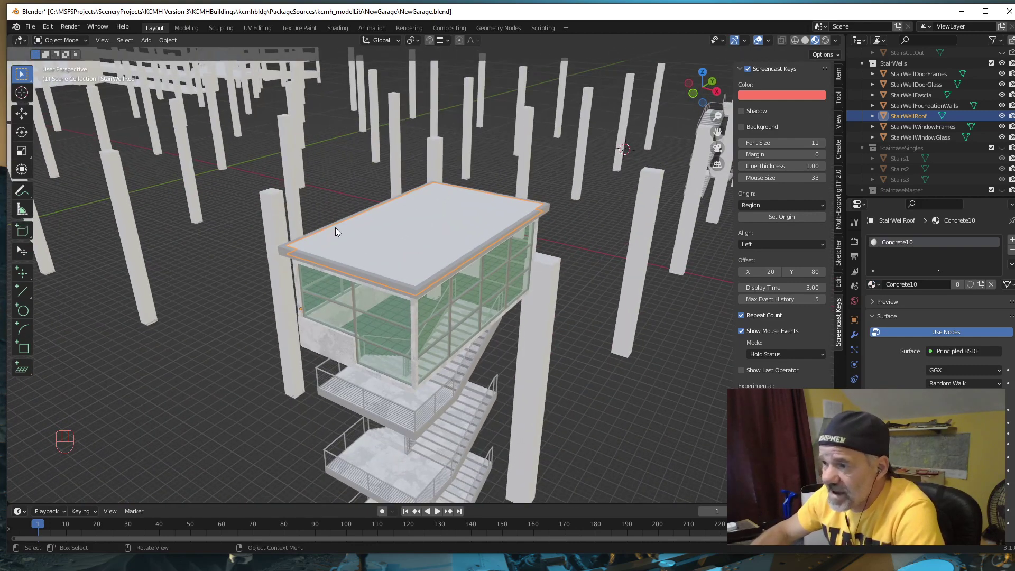
{"action": "left_click", "coordinate": [255, 27]}
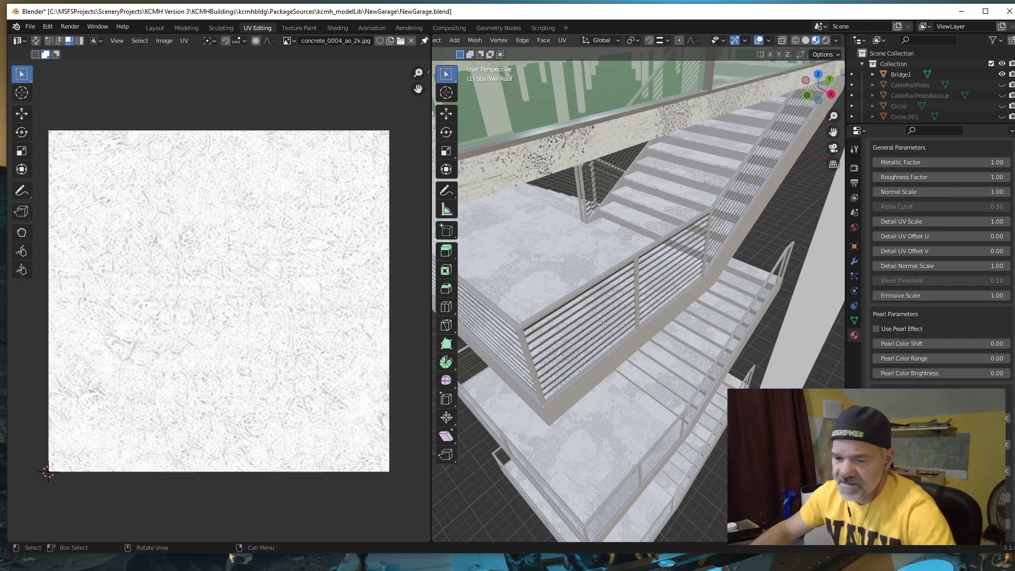
{"action": "key", "text": "KP_Decimal"}
{"action": "middle_click_drag", "start_coordinate": [628, 370], "coordinate": [621, 347]}
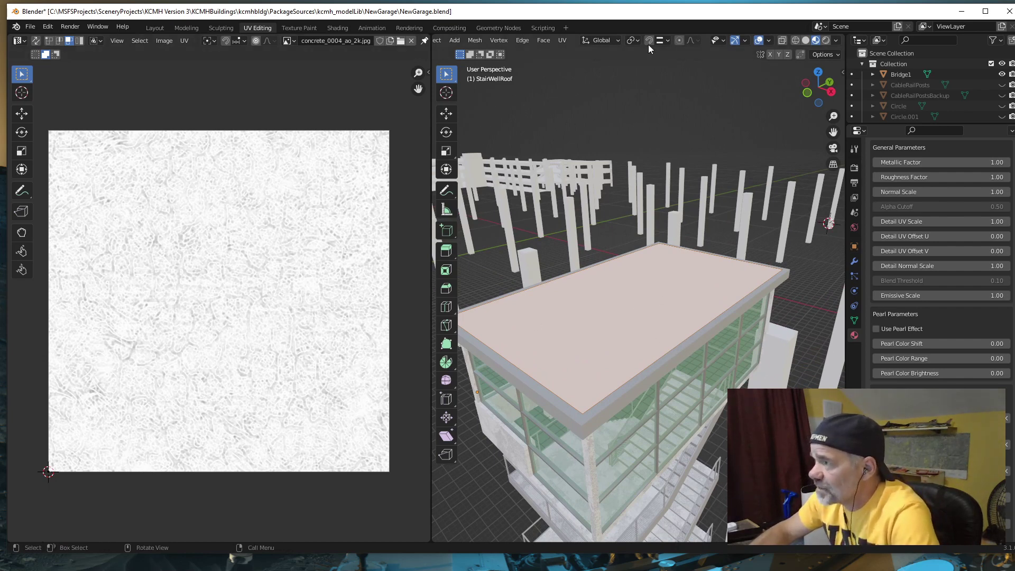
{"action": "left_click", "coordinate": [564, 42]}
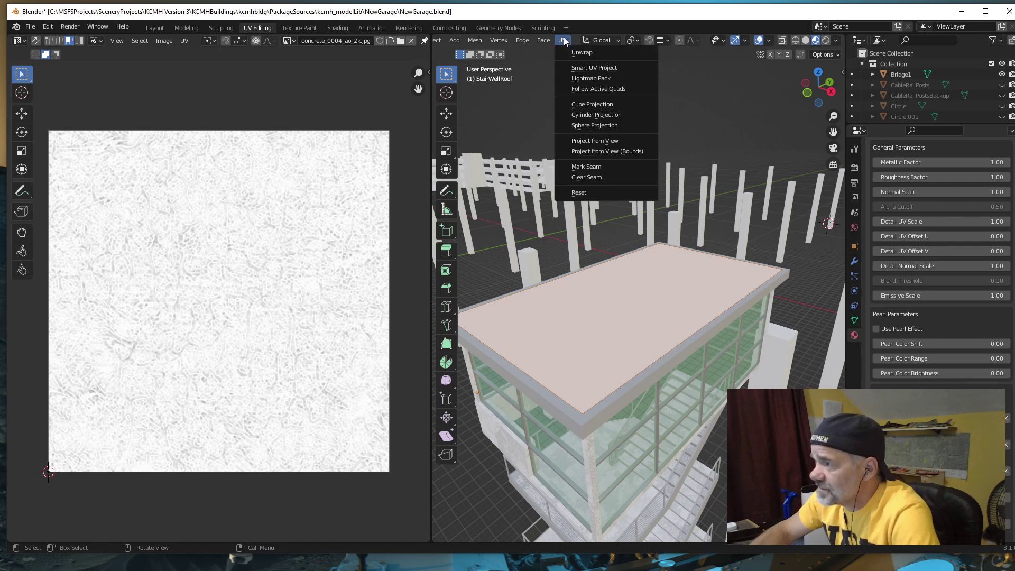
{"action": "left_click", "coordinate": [593, 68]}
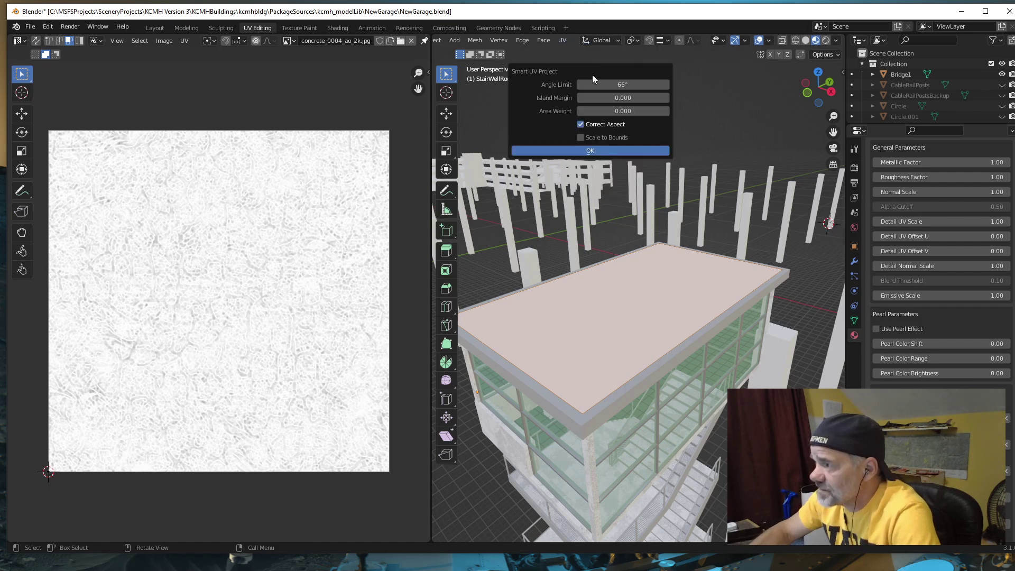
{"action": "left_click", "coordinate": [590, 151]}
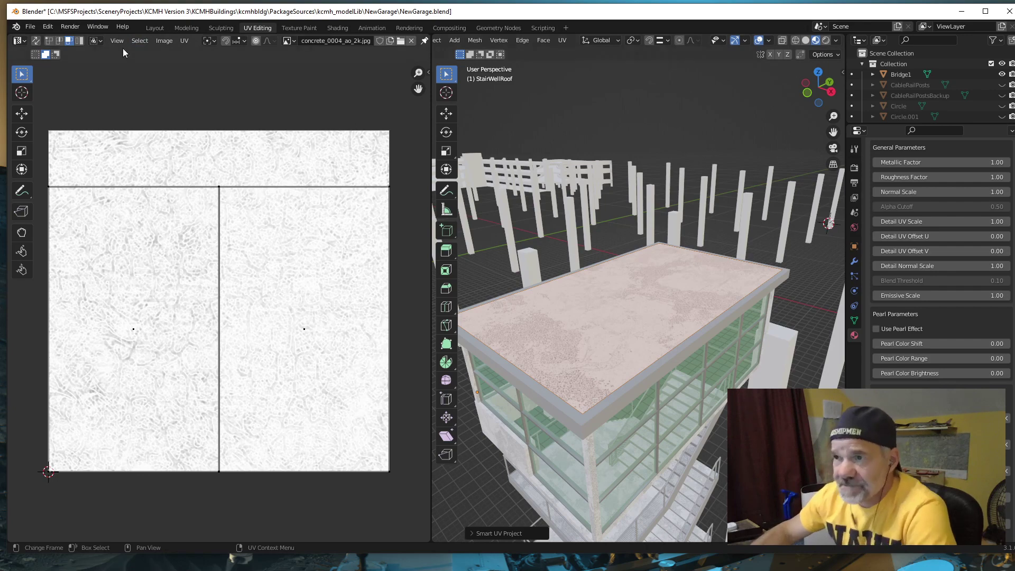
{"action": "left_click", "coordinate": [149, 40]}
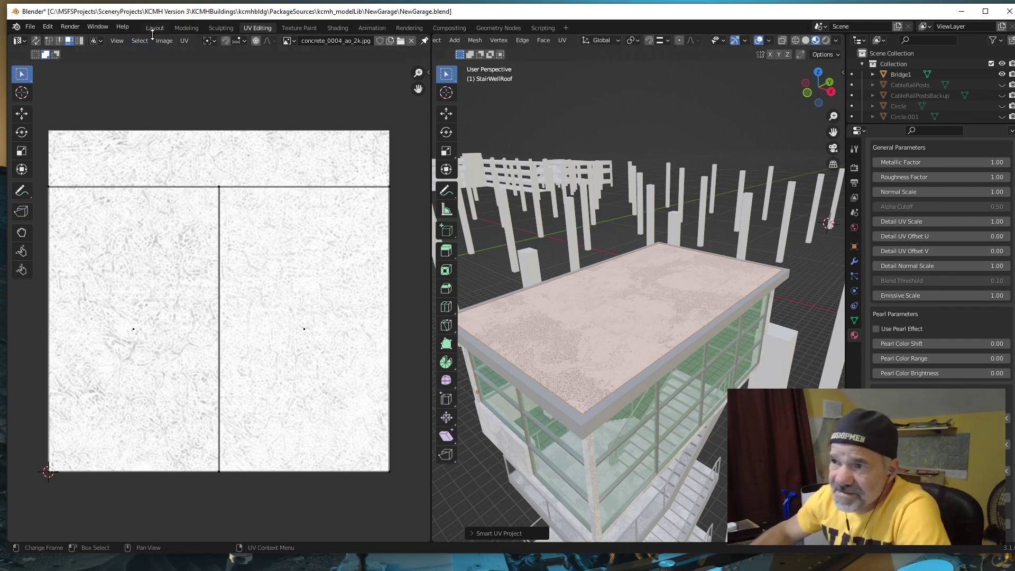
{"action": "left_click", "coordinate": [158, 29]}
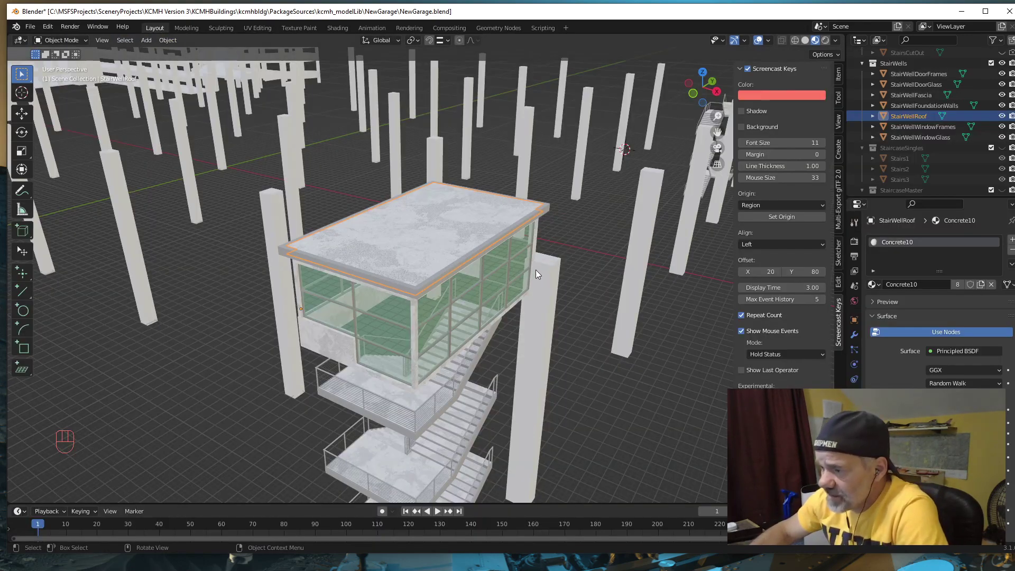
{"action": "mouse_move", "coordinate": [535, 269]}
{"action": "middle_mouse_down"}
{"action": "mouse_move", "coordinate": [515, 256]}
{"action": "mouse_move", "coordinate": [523, 274]}
{"action": "middle_mouse_up"}
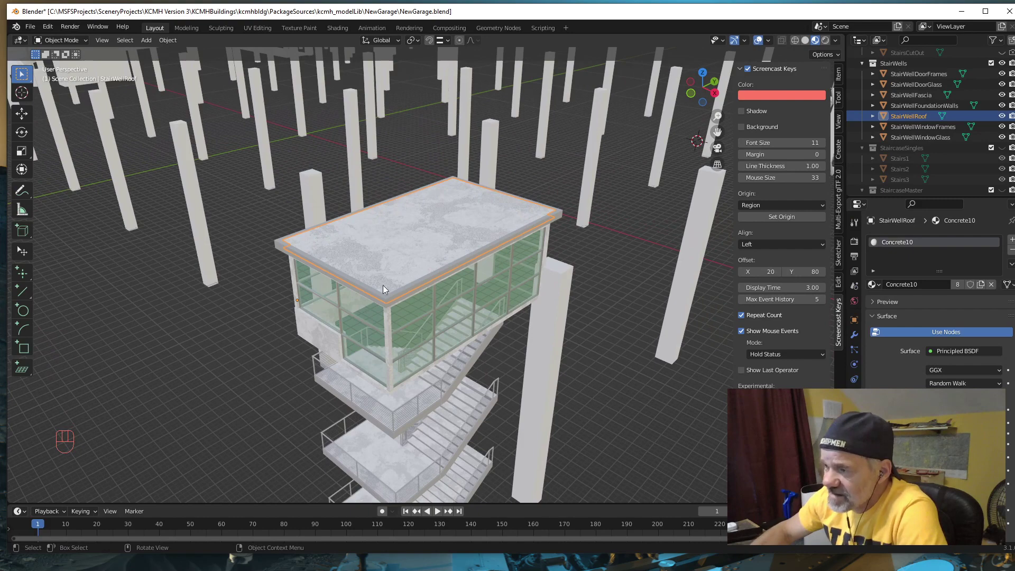
Step: Scale all of the roof's UV islands up to about twice their size in the UV Editing workspace and return to the Layout workspace
{"action": "left_click", "coordinate": [260, 28]}
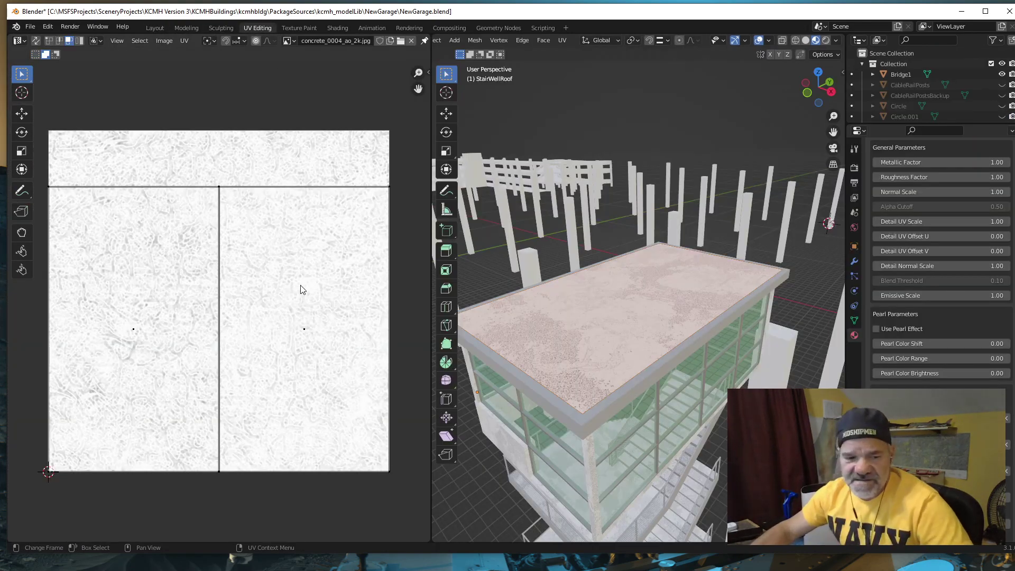
{"action": "key", "text": "a"}
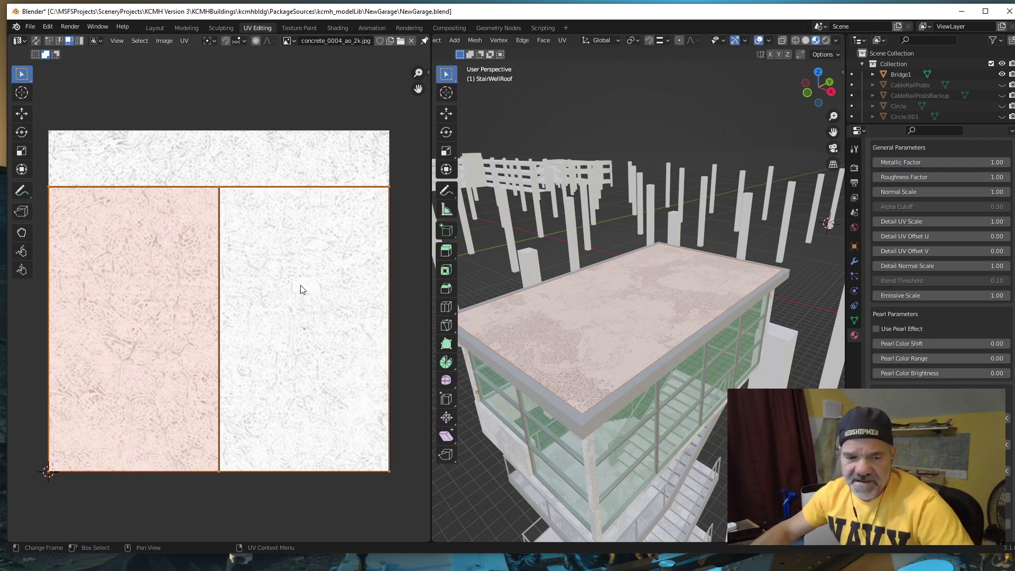
{"action": "key", "text": "s"}
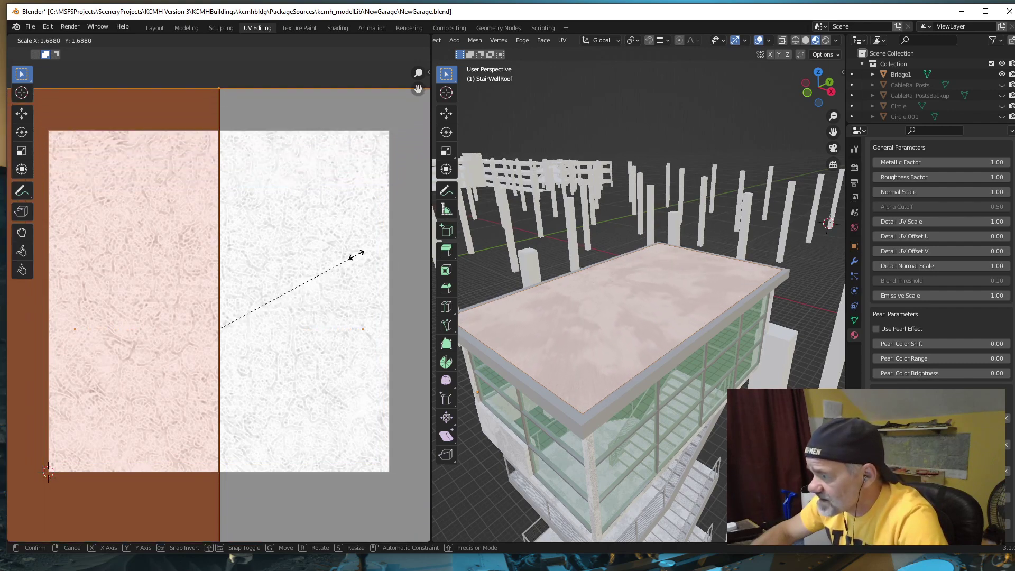
{"action": "scroll", "coordinate": [331, 259], "scroll_direction": "down", "scroll_amount": 7}
{"action": "scroll", "coordinate": [333, 259], "scroll_direction": "up", "scroll_amount": 7}
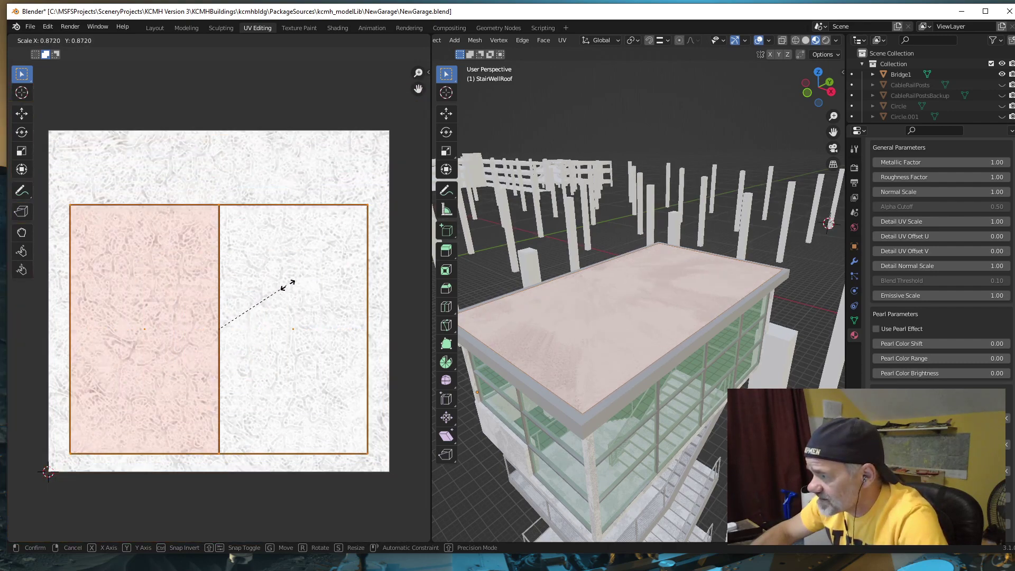
{"action": "left_click", "coordinate": [388, 234]}
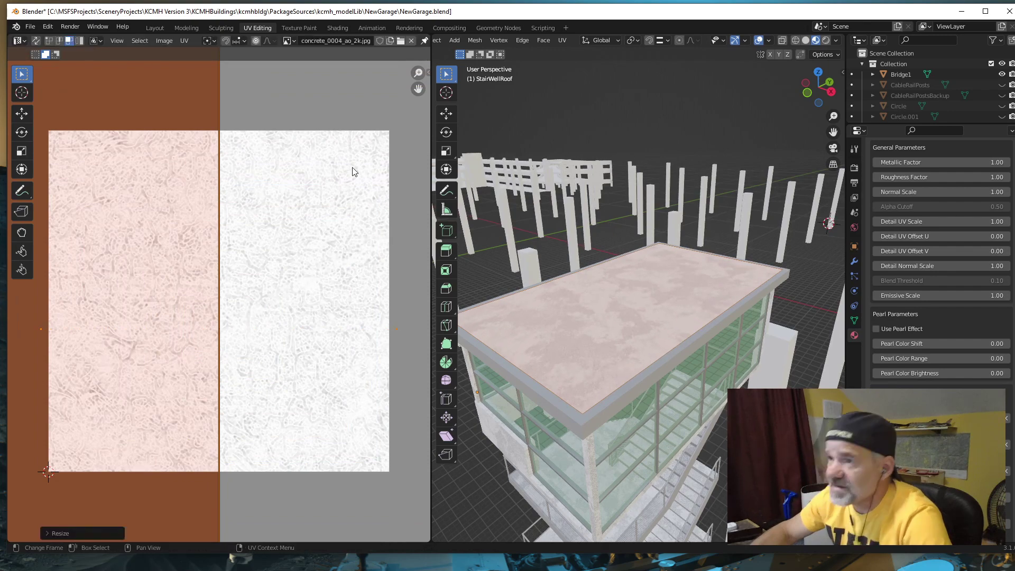
{"action": "left_click", "coordinate": [155, 27]}
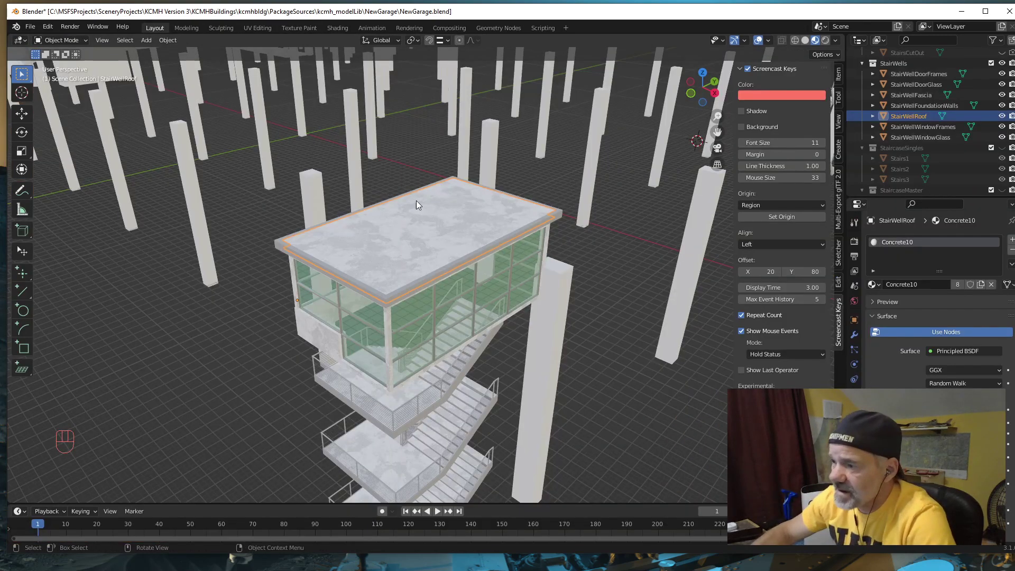
Step: Inspect the rescaled concrete texture on the stairwell roof from several sides and save NewGarage.blend
{"action": "middle_click_drag", "start_coordinate": [505, 258], "coordinate": [483, 256]}
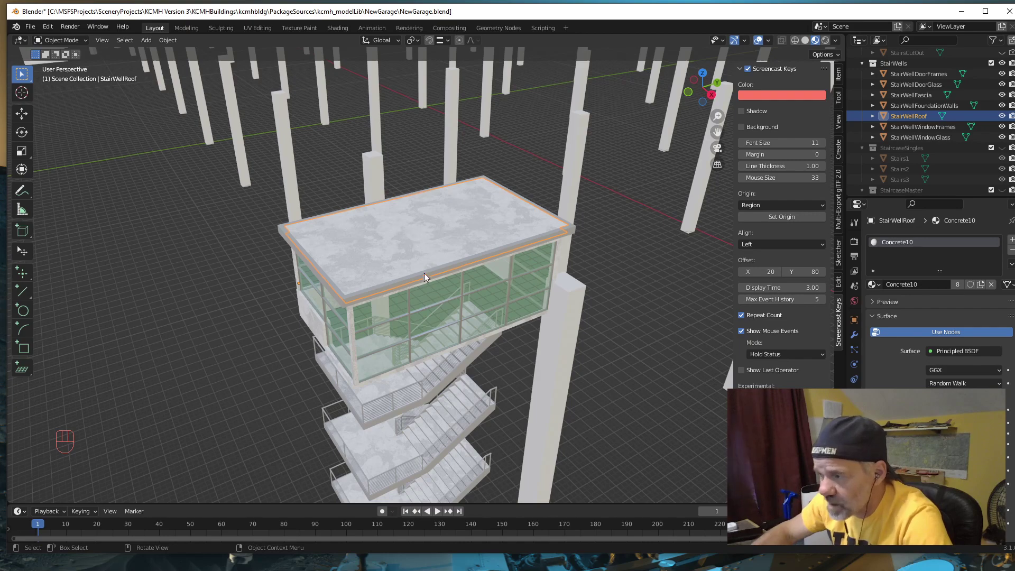
{"action": "middle_click_drag", "start_coordinate": [425, 284], "coordinate": [461, 261]}
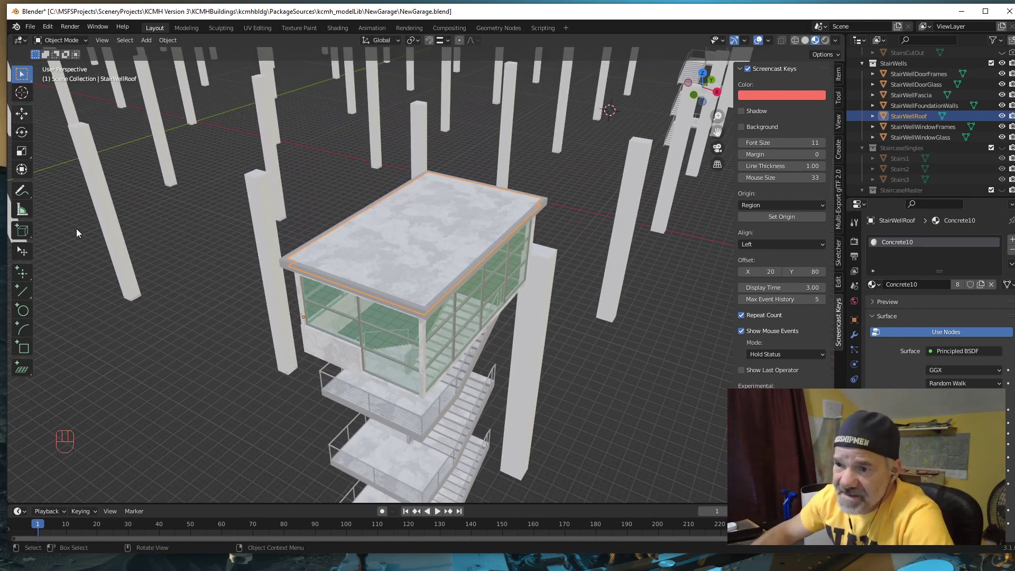
{"action": "left_click_drag", "start_coordinate": [30, 27], "coordinate": [44, 96]}
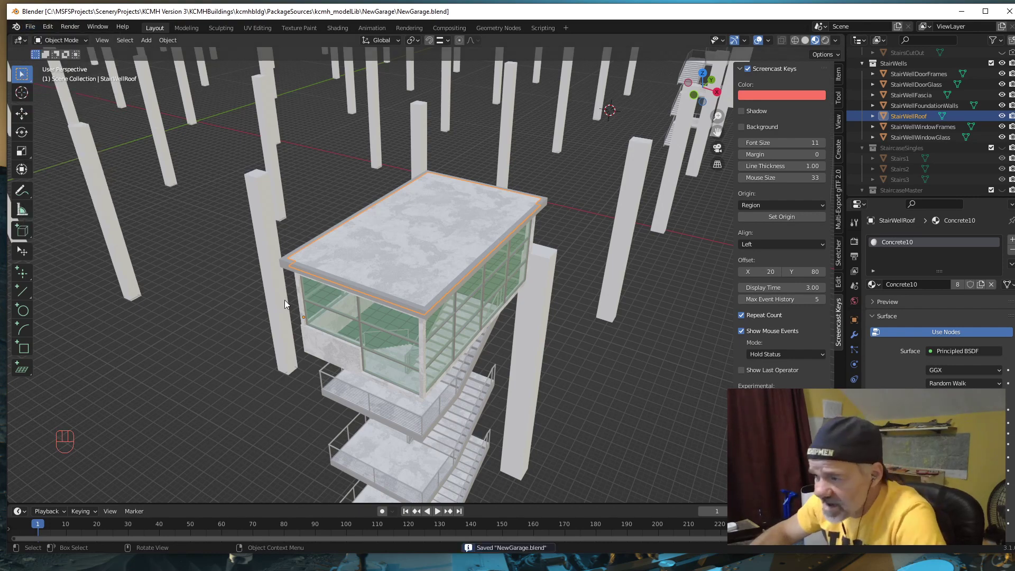
{"action": "middle_click_drag", "start_coordinate": [285, 300], "coordinate": [261, 276]}
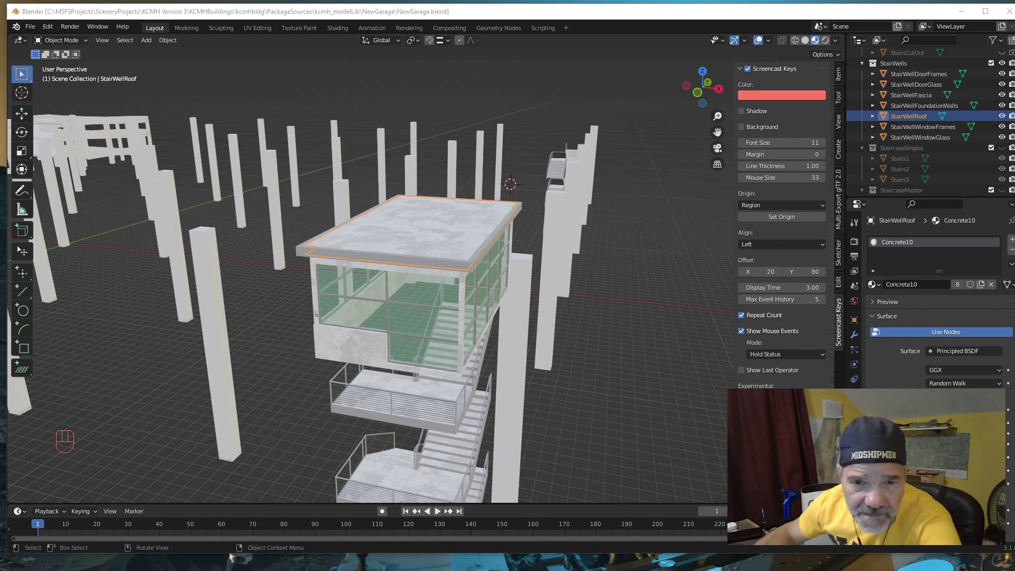
Step: Switch to the photo viewer, examine the stairwell ceiling and its light fixtures in CONRAC-FINAL_Photo-5.jpg, and return to Blender
{"action": "key", "text": "alt+Tab"}
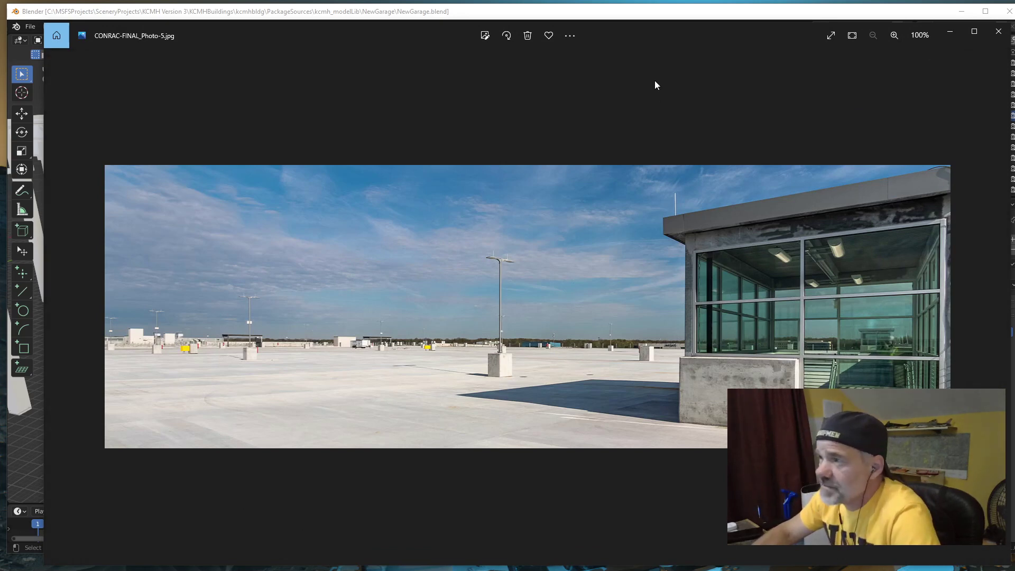
{"action": "left_click_drag", "start_coordinate": [723, 35], "coordinate": [693, 52]}
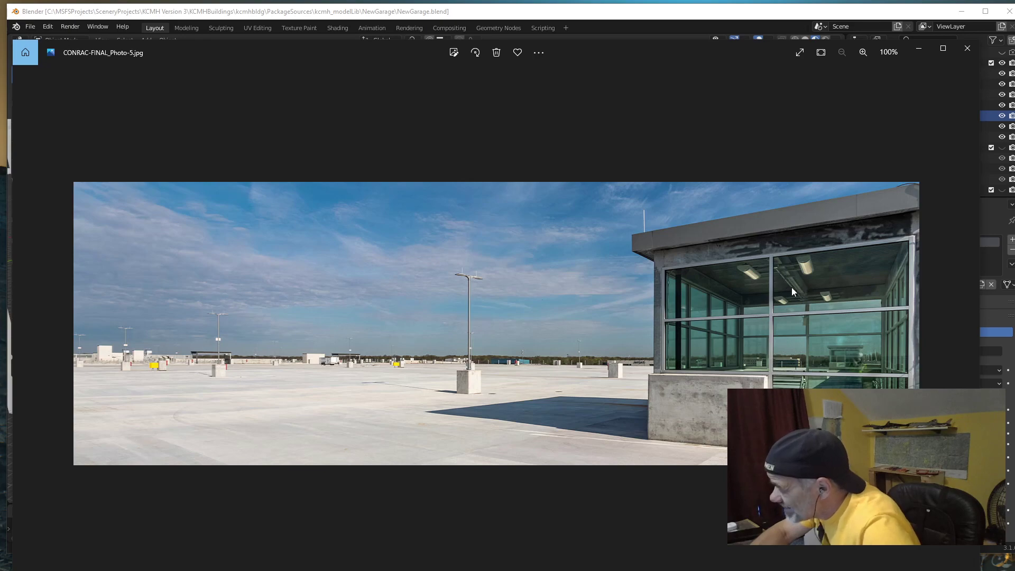
{"action": "scroll", "coordinate": [844, 272], "scroll_direction": "up", "scroll_amount": 2}
{"action": "scroll", "coordinate": [844, 272], "scroll_direction": "up", "scroll_amount": 3}
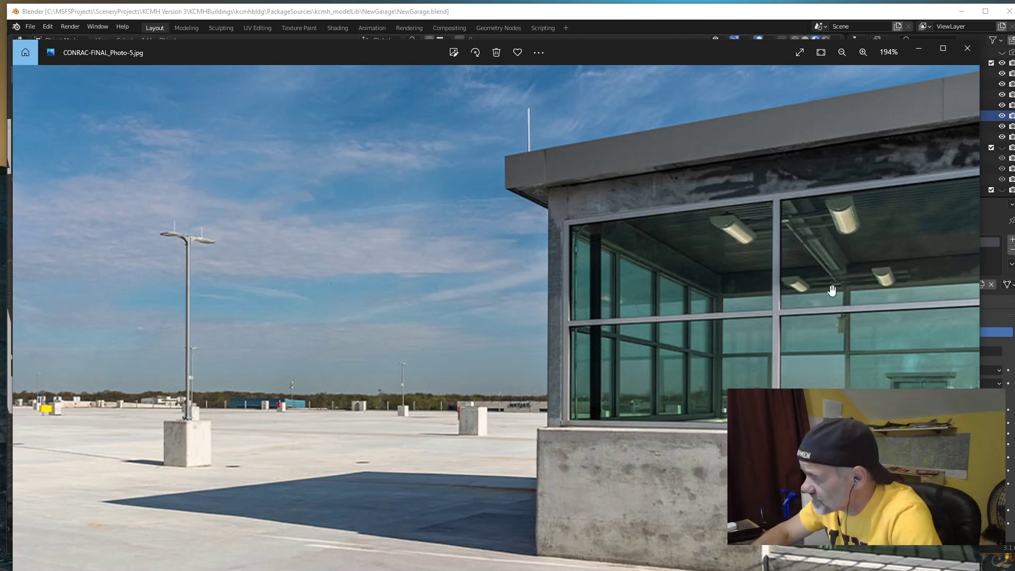
{"action": "scroll", "coordinate": [821, 307], "scroll_direction": "down", "scroll_amount": 3}
{"action": "scroll", "coordinate": [820, 308], "scroll_direction": "down", "scroll_amount": 1}
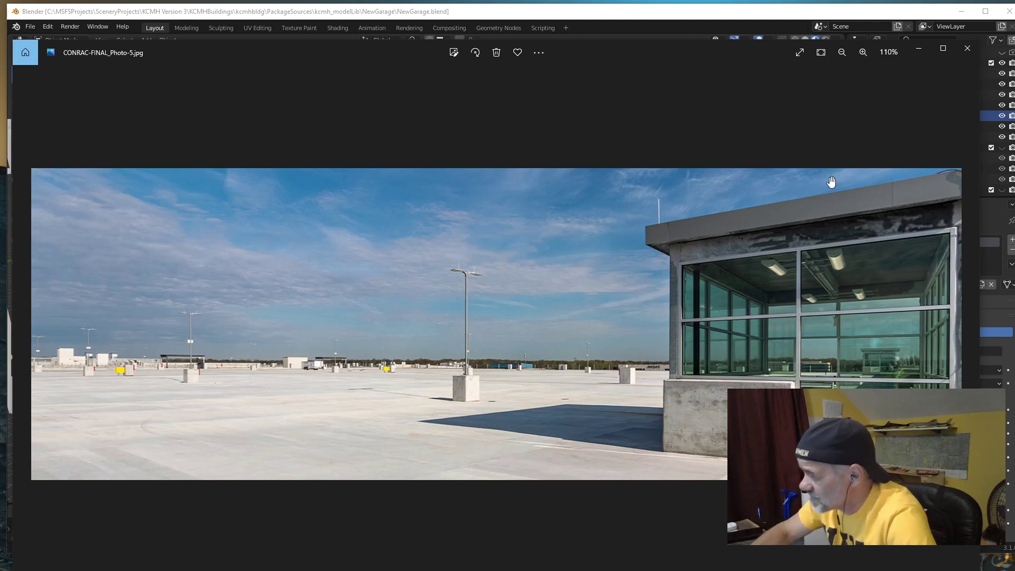
{"action": "left_click", "coordinate": [918, 49]}
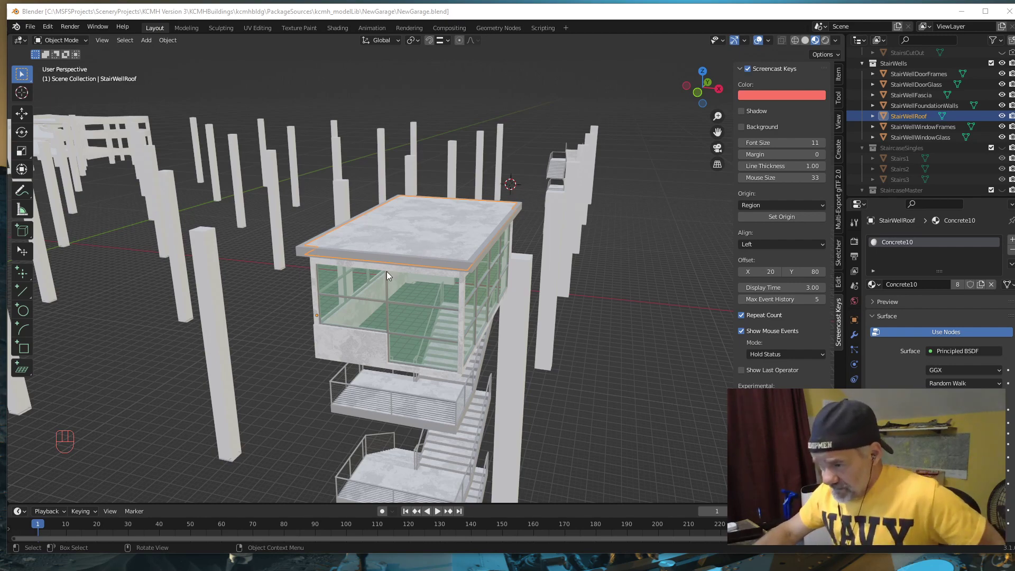
Step: Select the underside face of StairWellRoof in Edit Mode and snap the 3D cursor to the centre of that face
{"action": "middle_click_drag", "start_coordinate": [391, 277], "coordinate": [390, 279]}
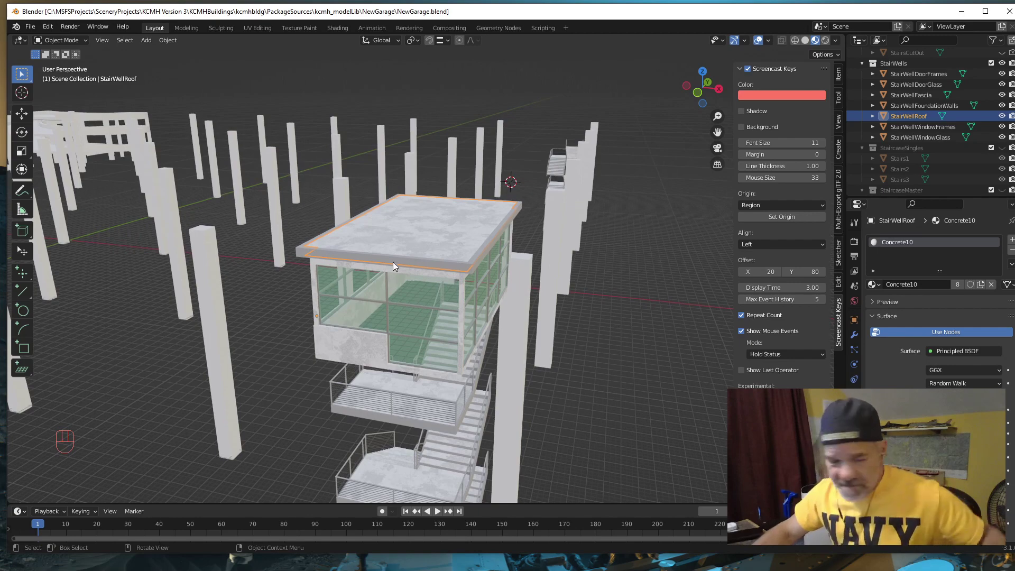
{"action": "key", "text": "Tab"}
{"action": "middle_click_drag", "start_coordinate": [389, 317], "coordinate": [432, 247]}
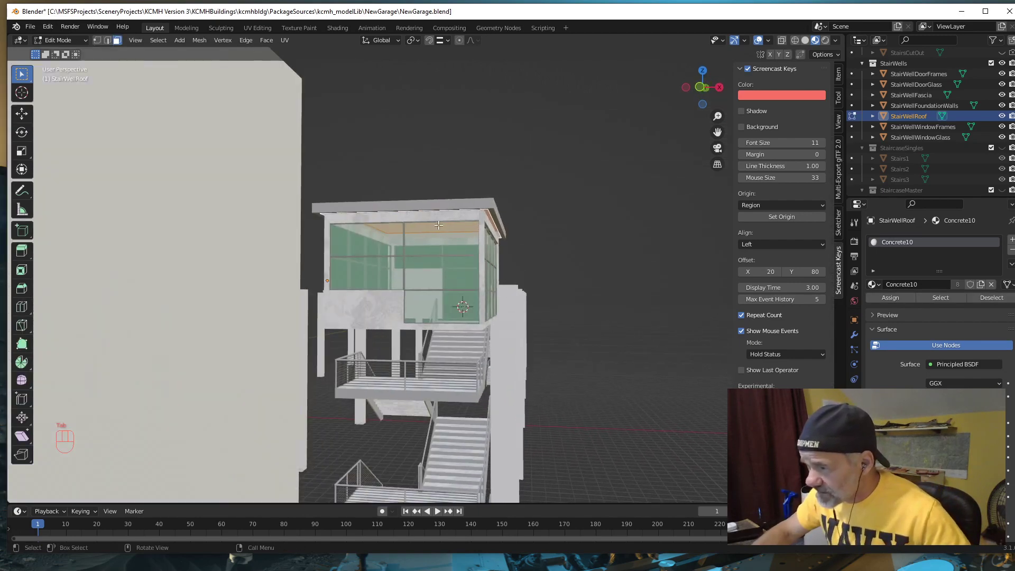
{"action": "left_click", "coordinate": [434, 228]}
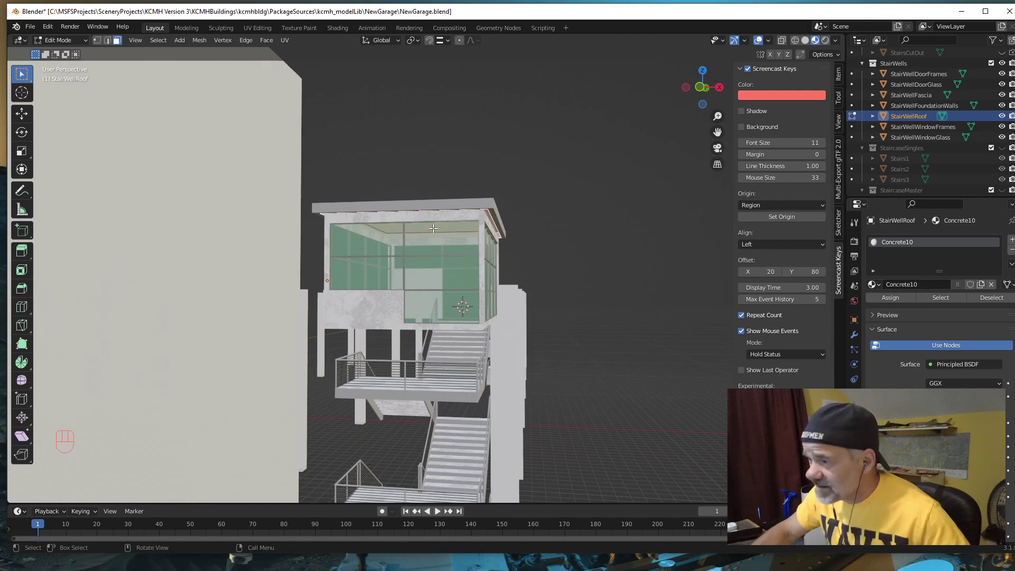
{"action": "mouse_move", "coordinate": [468, 232]}
{"action": "middle_mouse_down"}
{"action": "mouse_move", "coordinate": [450, 272]}
{"action": "mouse_move", "coordinate": [466, 219]}
{"action": "middle_mouse_up"}
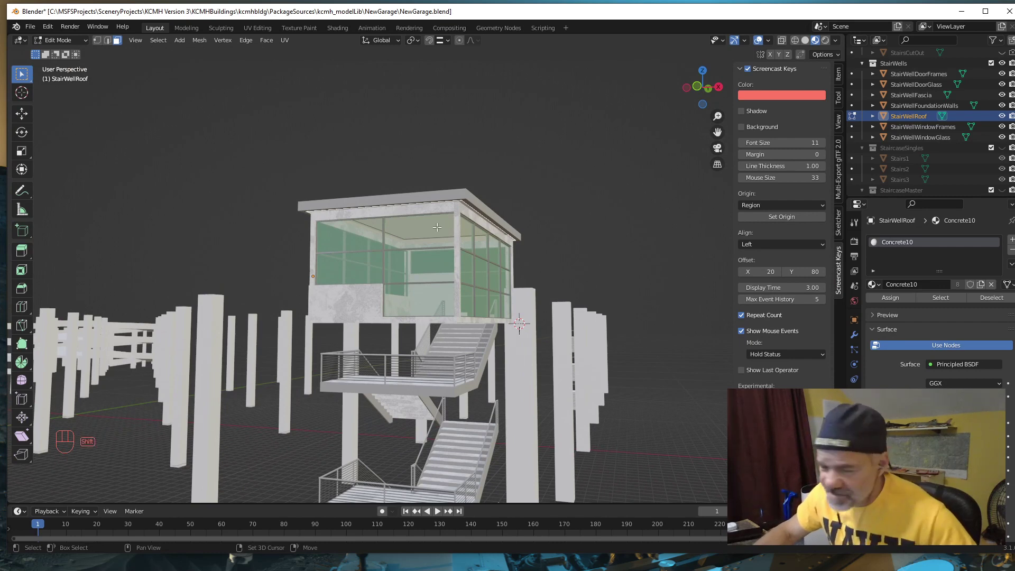
{"action": "key", "text": "shift+s"}
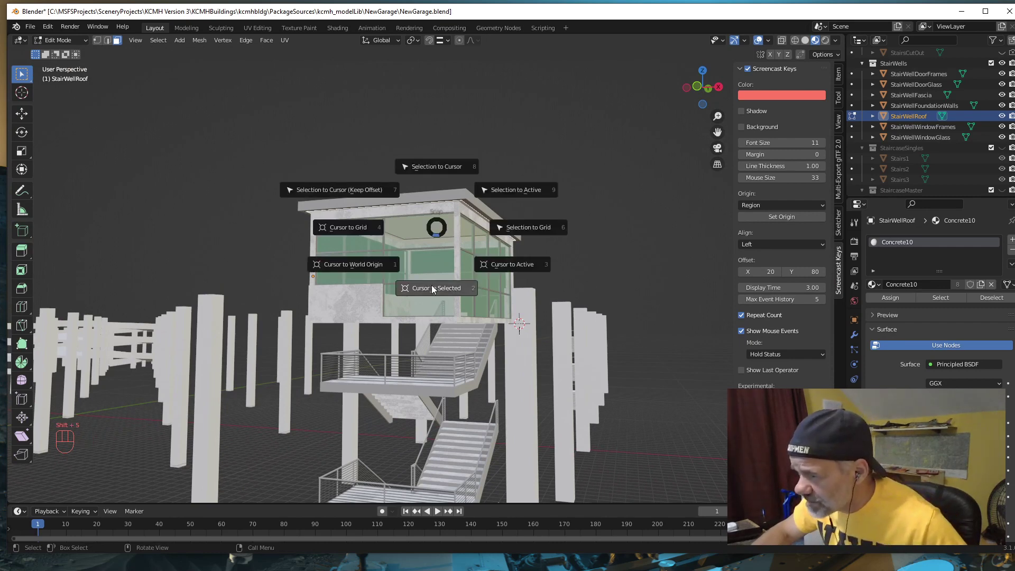
{"action": "left_click", "coordinate": [432, 288]}
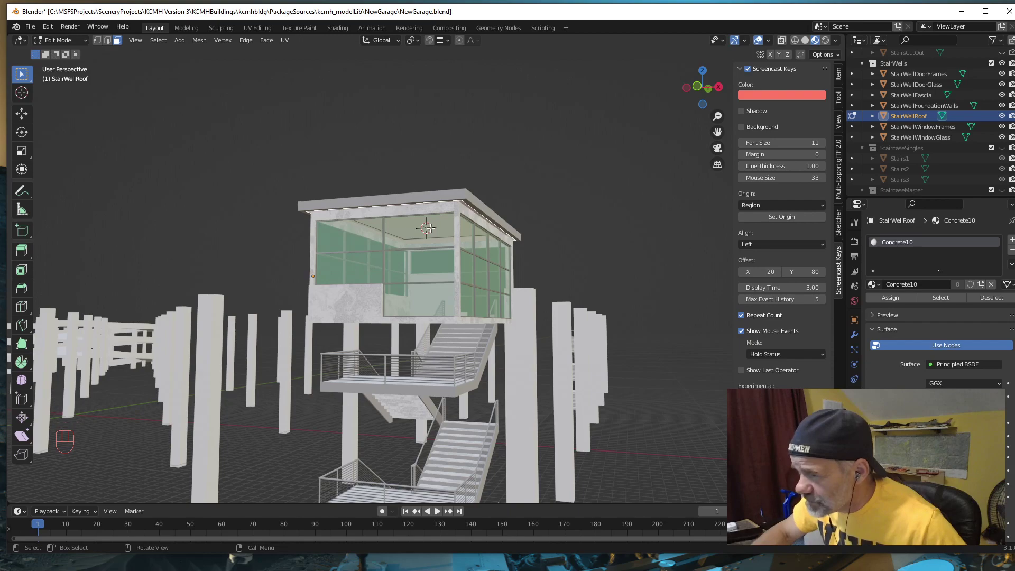
{"action": "middle_click_drag", "start_coordinate": [437, 252], "coordinate": [561, 312]}
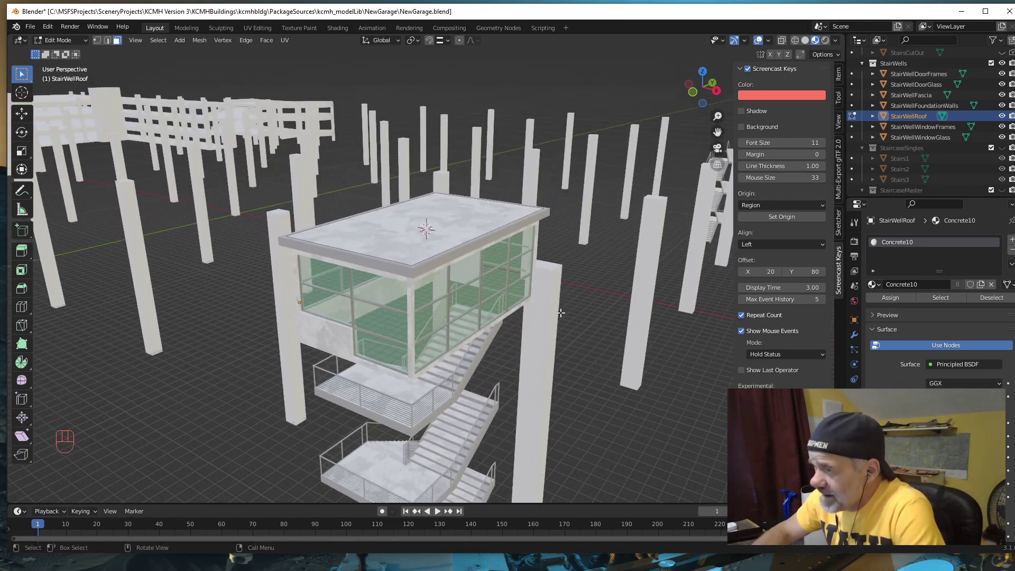
{"action": "middle_click_drag", "start_coordinate": [407, 379], "coordinate": [473, 264]}
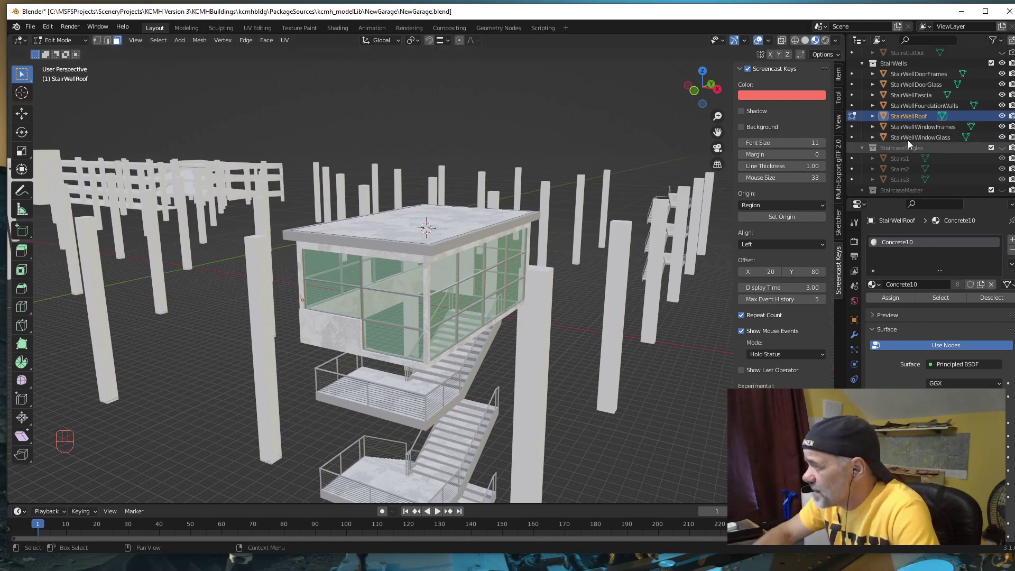
Step: Hide the StairWells collection and return from Edit Mode to Object Mode
{"action": "left_click", "coordinate": [1004, 65]}
{"action": "middle_click_drag", "start_coordinate": [455, 328], "coordinate": [471, 294]}
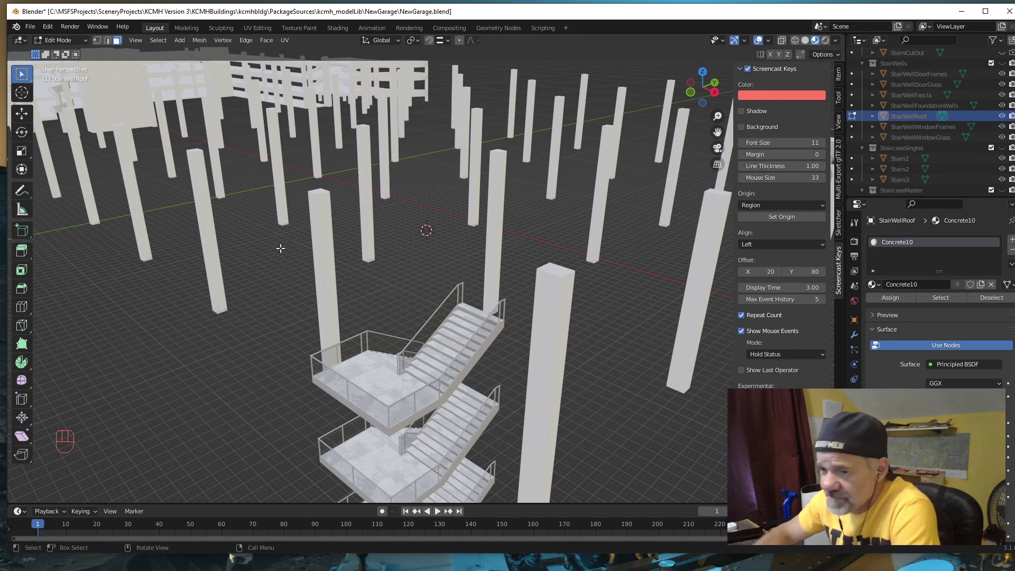
{"action": "key", "text": "Tab"}
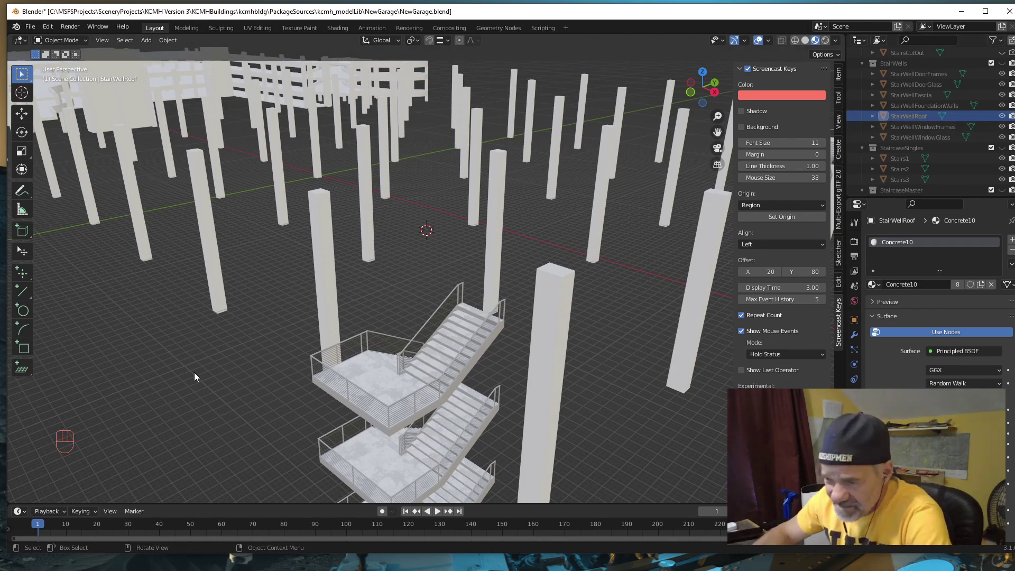
Step: Try adding an Archimesh column at the 3D cursor, check its model options, and undo the addition
{"action": "key", "text": "shift+a"}
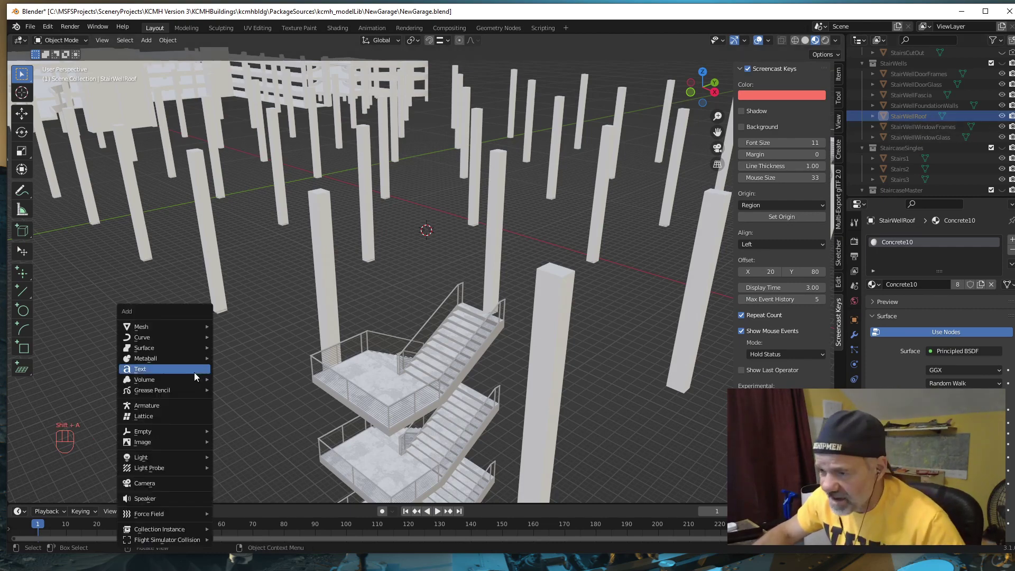
{"action": "mouse_move", "coordinate": [173, 328]}
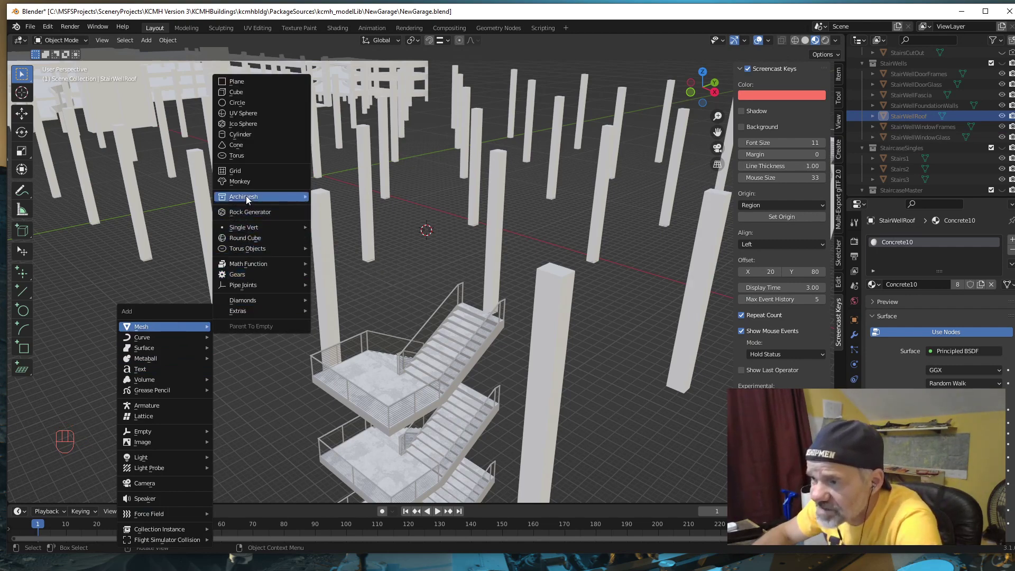
{"action": "mouse_move", "coordinate": [246, 197]}
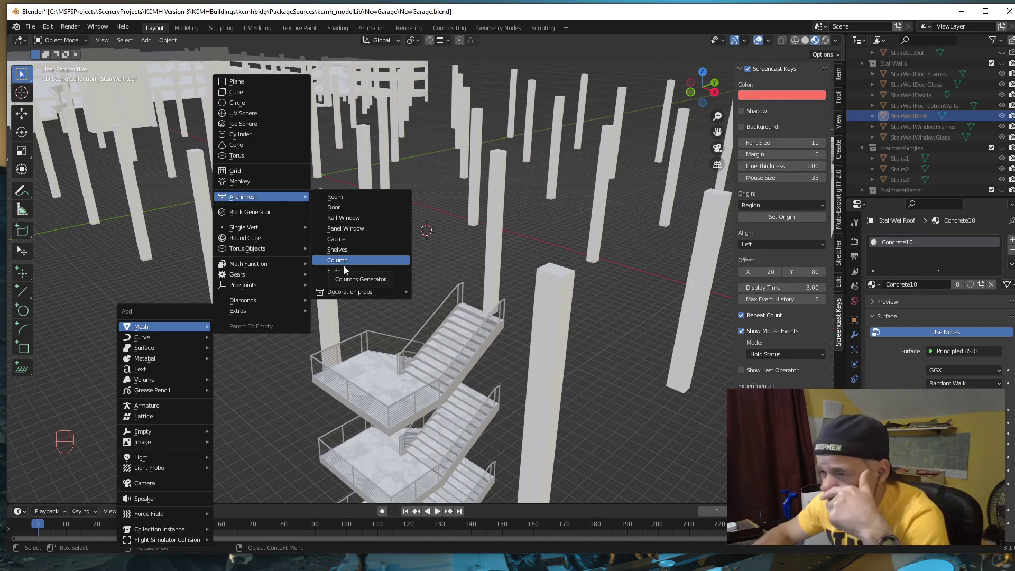
{"action": "mouse_move", "coordinate": [340, 292]}
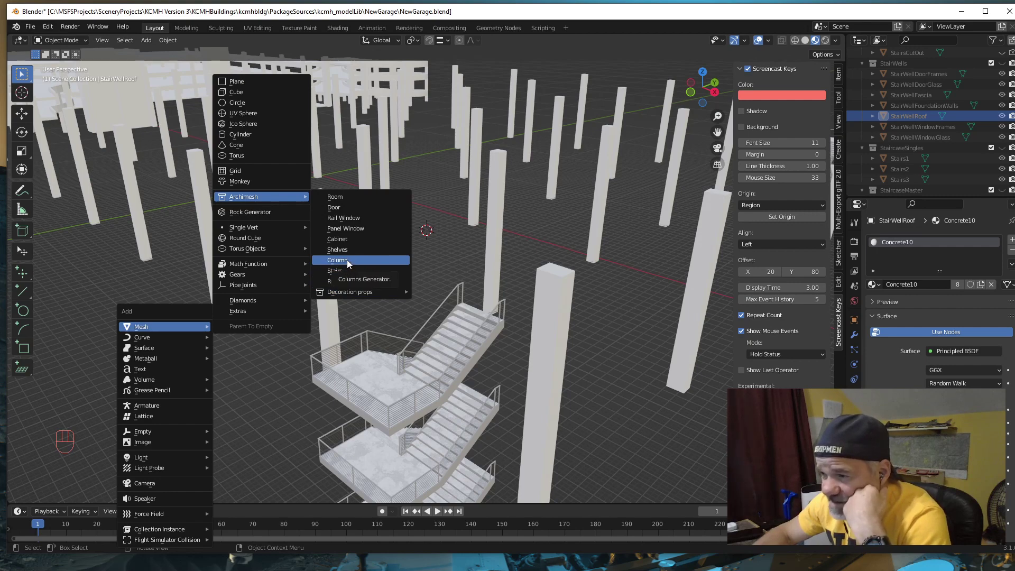
{"action": "left_click", "coordinate": [341, 260]}
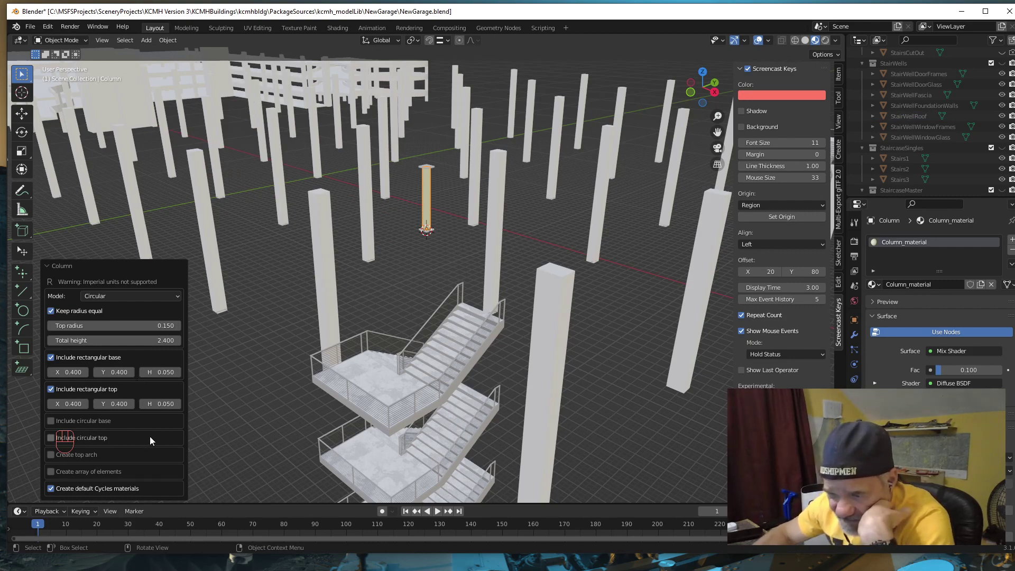
{"action": "left_click", "coordinate": [177, 296]}
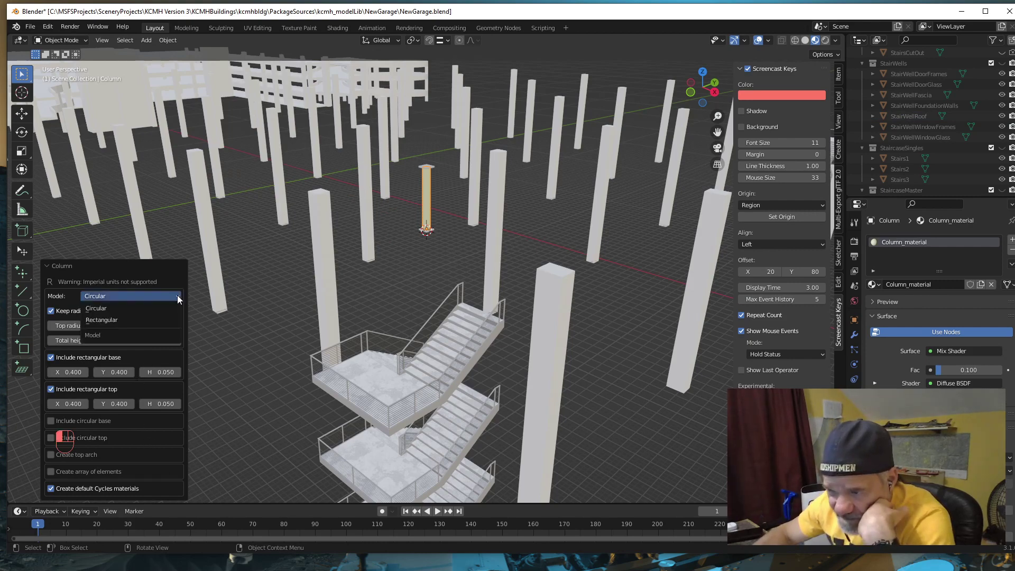
{"action": "left_click", "coordinate": [115, 324]}
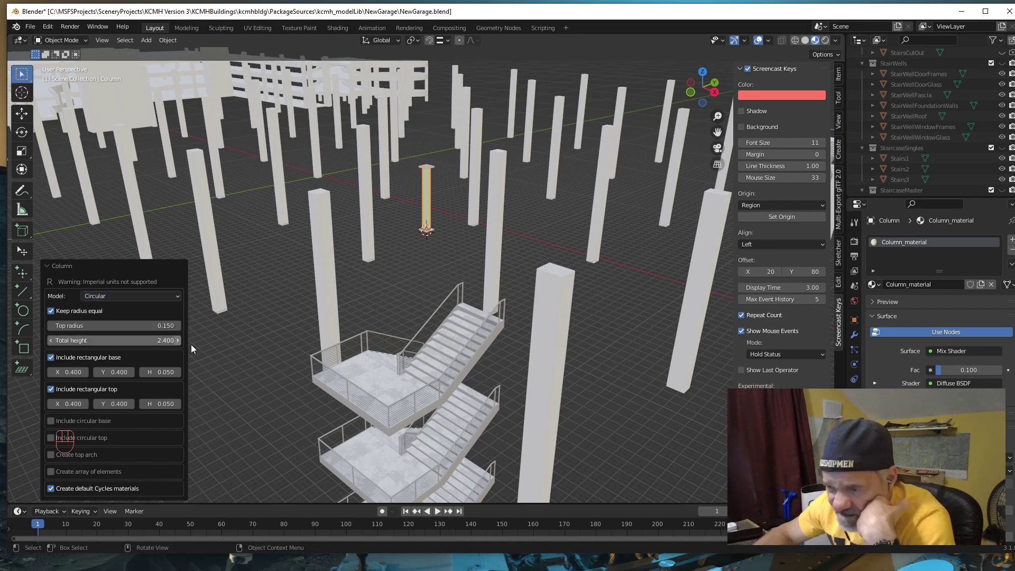
{"action": "left_click", "coordinate": [347, 283]}
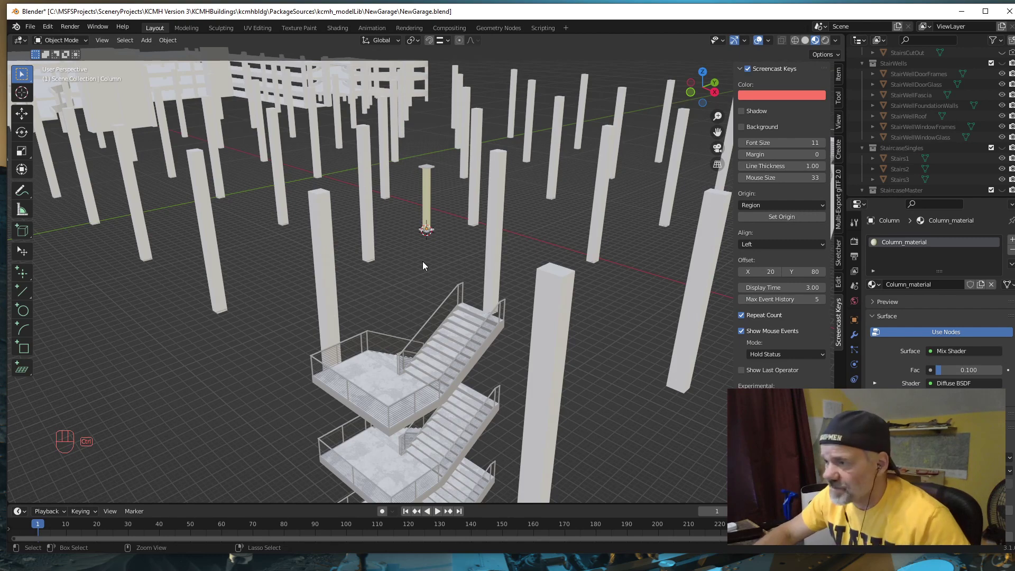
{"action": "key", "text": "ctrl+z"}
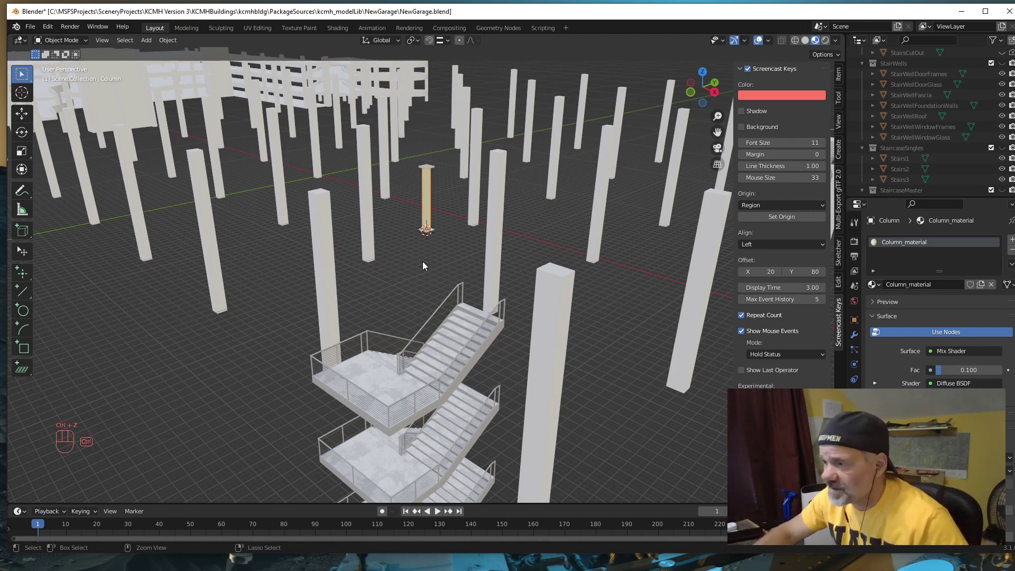
{"action": "key", "text": "ctrl+z"}
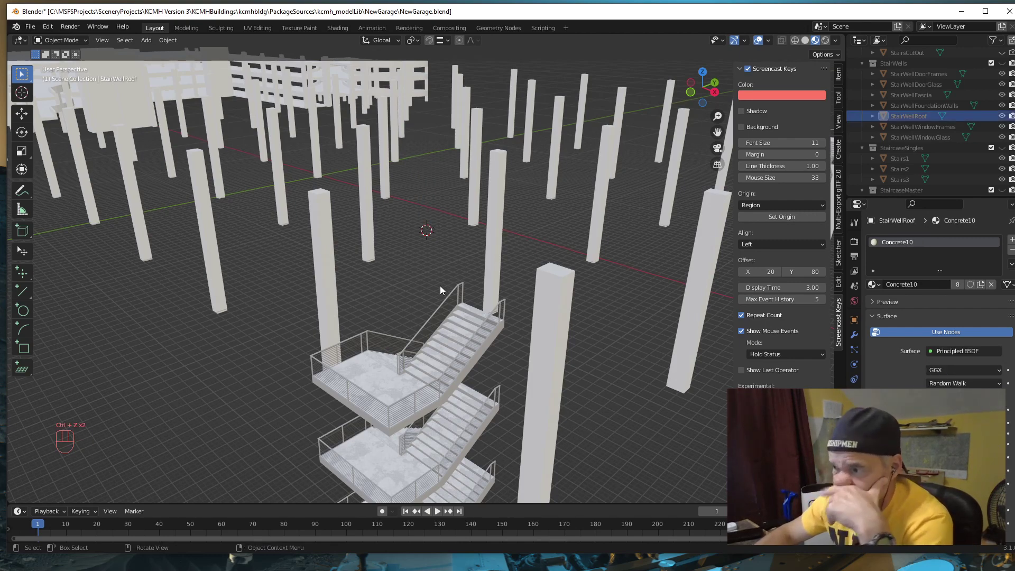
Step: Add a cube mesh at the 3D cursor
{"action": "mouse_move", "coordinate": [437, 286]}
{"action": "middle_mouse_down"}
{"action": "mouse_move", "coordinate": [430, 303]}
{"action": "mouse_move", "coordinate": [437, 292]}
{"action": "middle_mouse_up"}
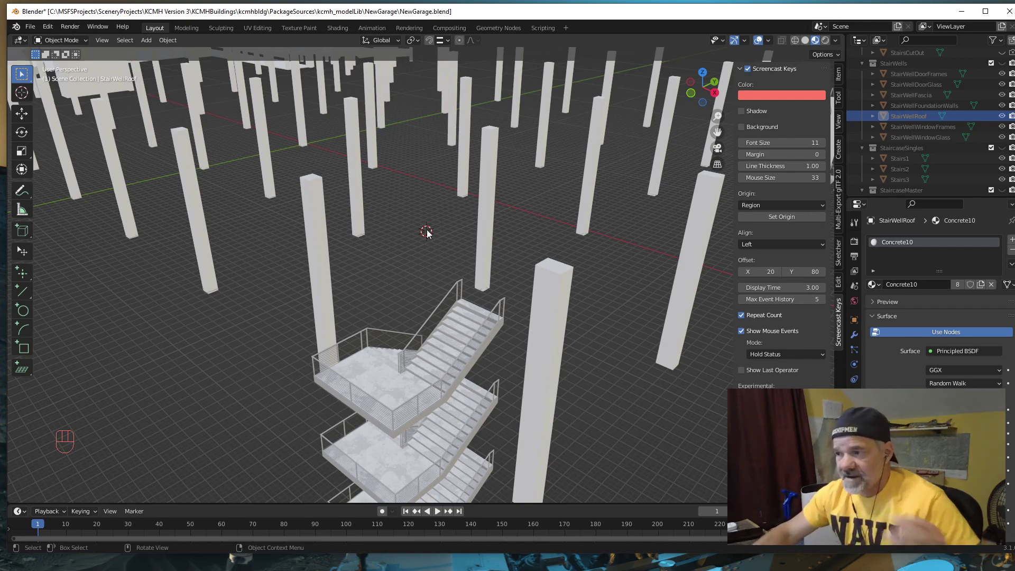
{"action": "key", "text": "shift+a"}
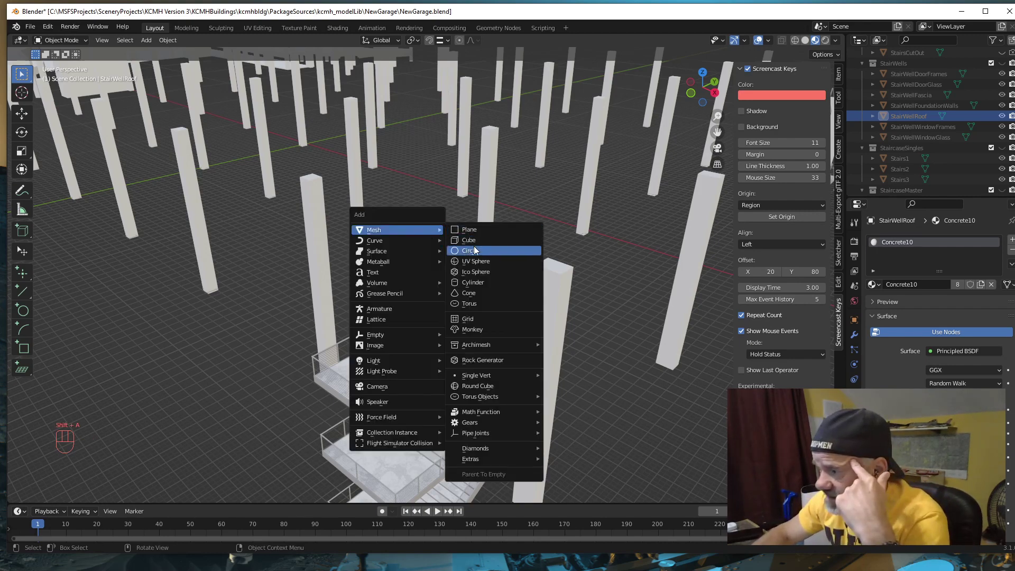
{"action": "left_click", "coordinate": [474, 240]}
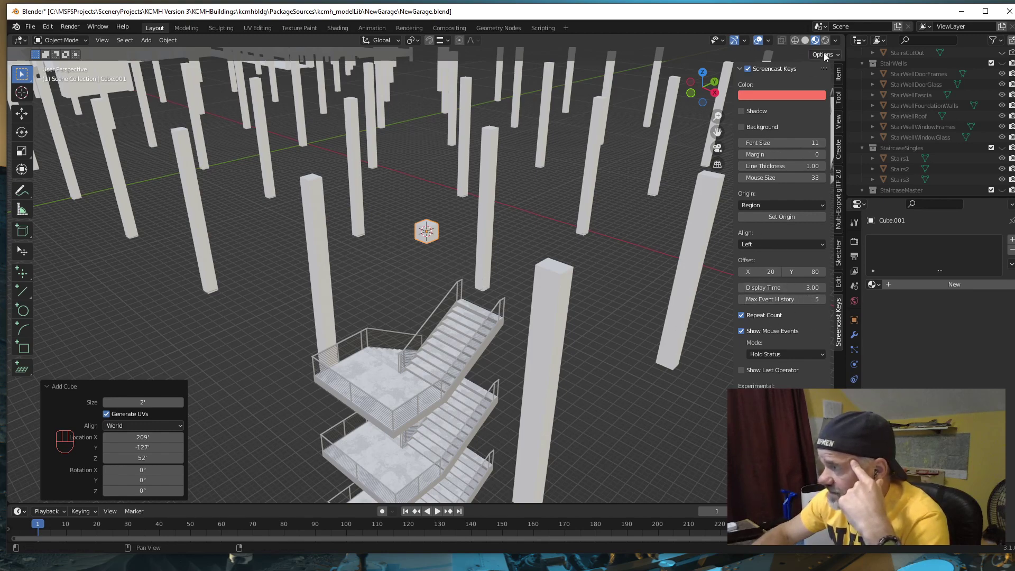
Step: Set the new cube's X and Y dimensions to 1' each
{"action": "left_click", "coordinate": [839, 74]}
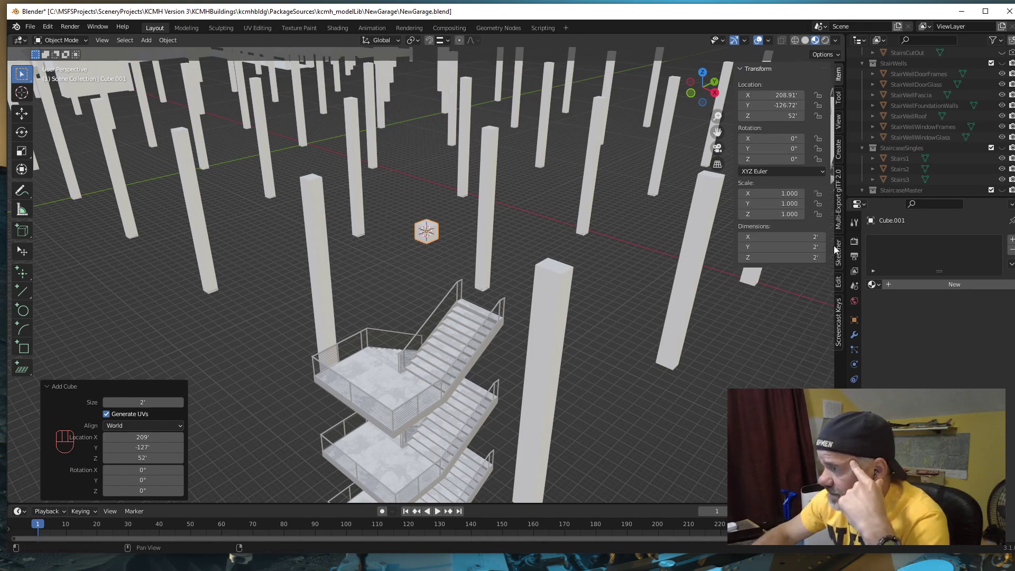
{"action": "left_click", "coordinate": [777, 238]}
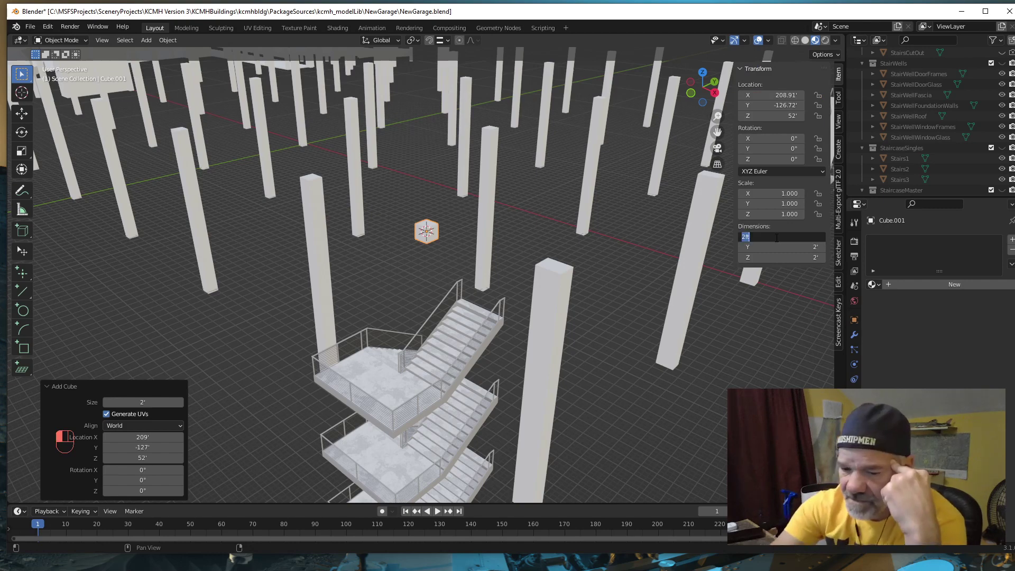
{"action": "type", "text": "1"}
{"action": "key", "text": "Return"}
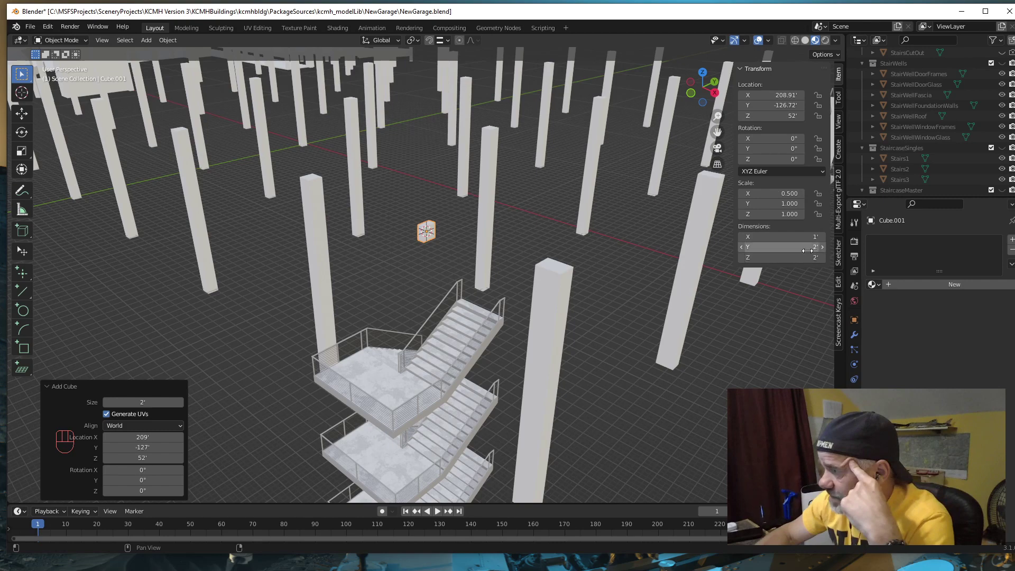
{"action": "left_click", "coordinate": [790, 249]}
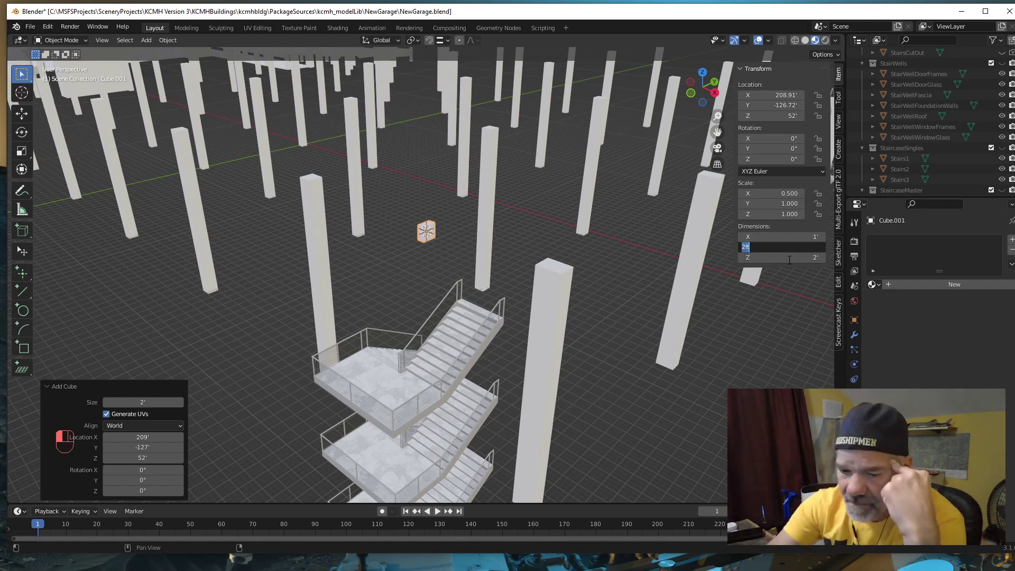
{"action": "type", "text": "1"}
{"action": "key", "text": "Return"}
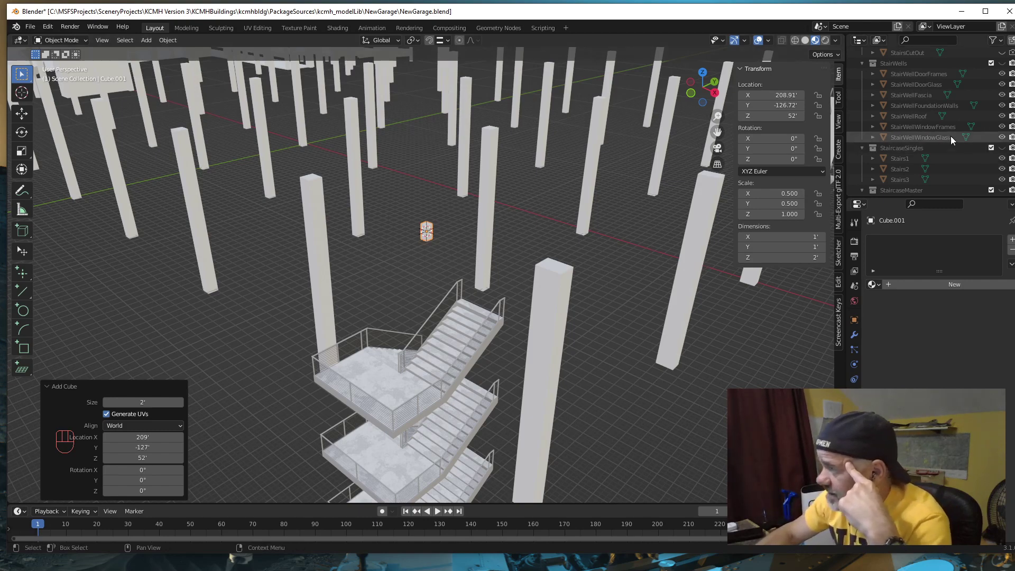
Step: Show the StairWells collection with only StairWellRoof hidden, and turn on snapping
{"action": "left_click", "coordinate": [1003, 63]}
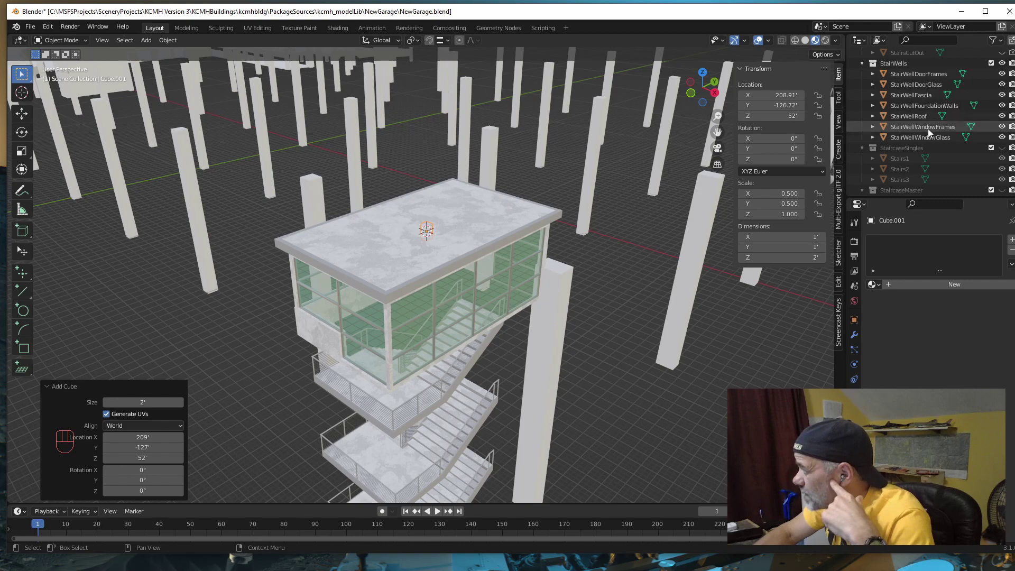
{"action": "left_click", "coordinate": [1002, 116]}
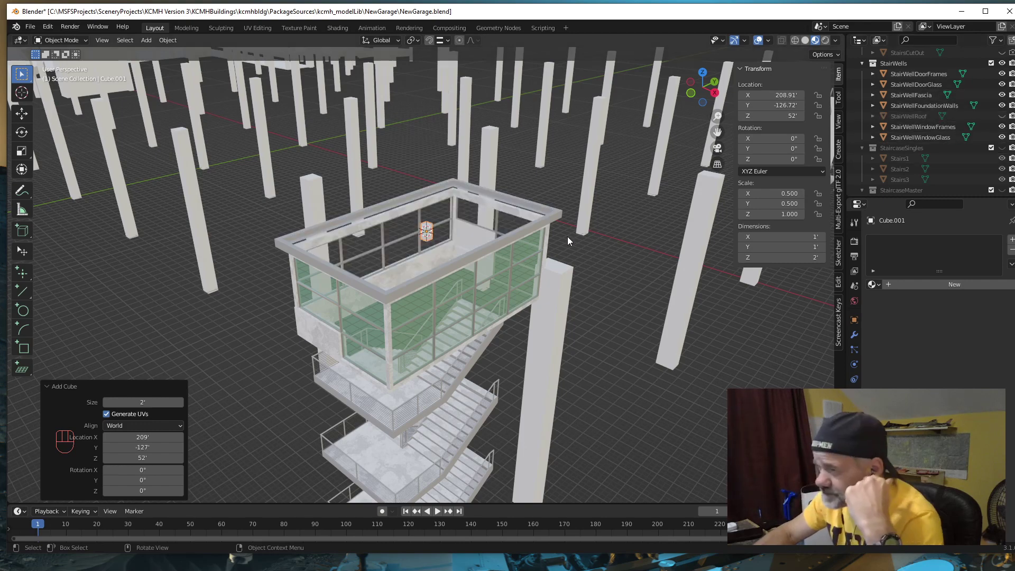
{"action": "middle_click_drag", "start_coordinate": [554, 245], "coordinate": [504, 249]}
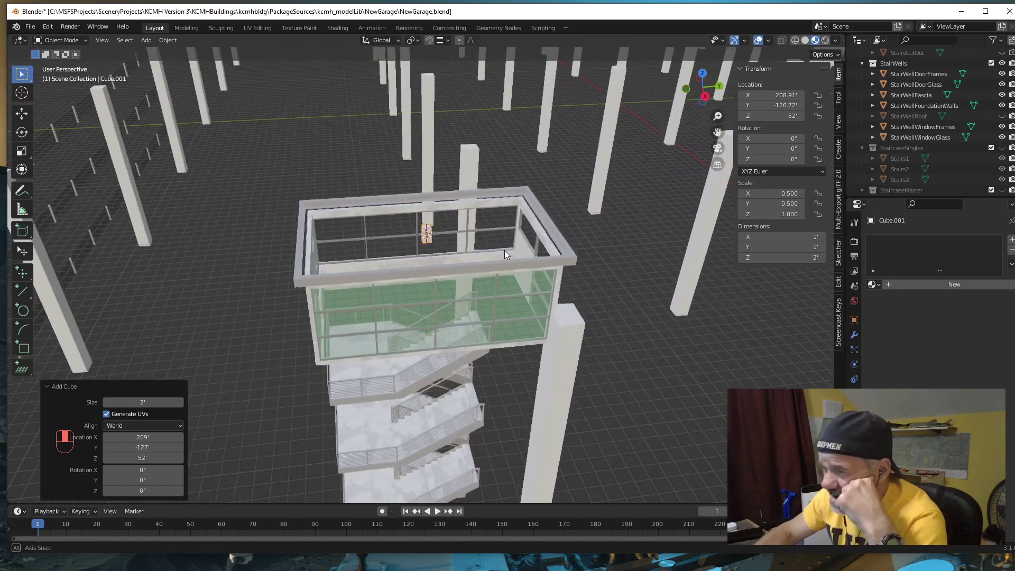
{"action": "mouse_move", "coordinate": [318, 235]}
{"action": "middle_mouse_down"}
{"action": "mouse_move", "coordinate": [329, 232]}
{"action": "mouse_move", "coordinate": [310, 233]}
{"action": "mouse_move", "coordinate": [325, 227]}
{"action": "mouse_move", "coordinate": [328, 237]}
{"action": "middle_mouse_up"}
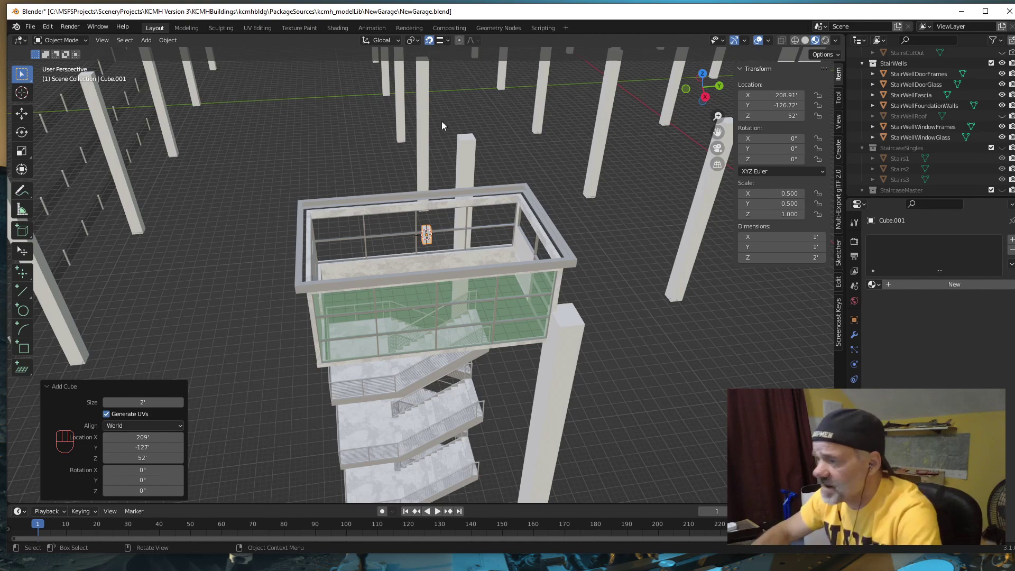
{"action": "mouse_move", "coordinate": [442, 218]}
{"action": "middle_mouse_down"}
{"action": "mouse_move", "coordinate": [430, 217]}
{"action": "mouse_move", "coordinate": [455, 210]}
{"action": "middle_mouse_up"}
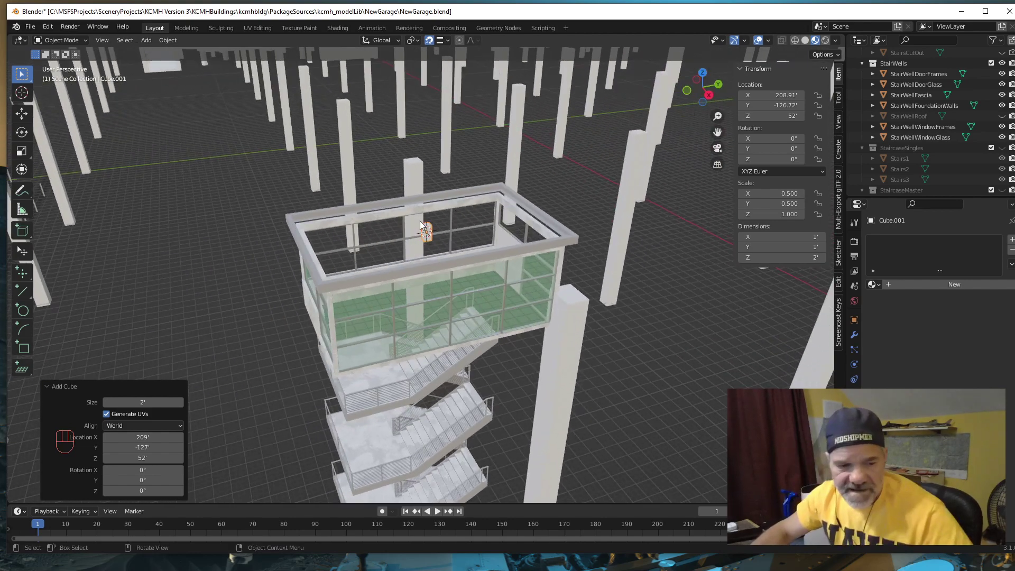
Step: Enter Edit Mode on the cube with vertex selection and X-ray on, and select the vertices of its positive Y side
{"action": "key", "text": "Tab"}
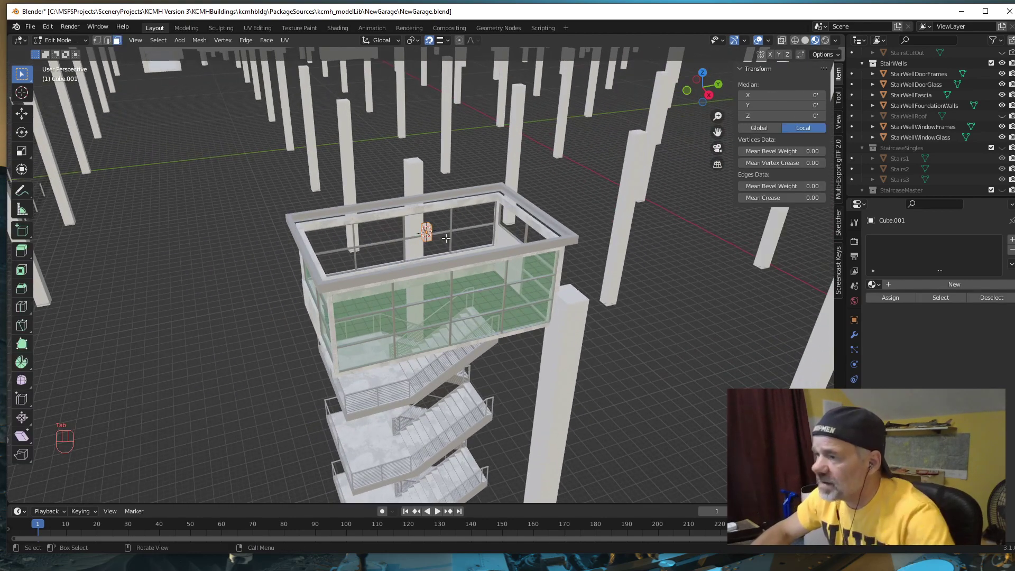
{"action": "scroll", "coordinate": [441, 239], "scroll_direction": "up", "scroll_amount": 2}
{"action": "scroll", "coordinate": [441, 239], "scroll_direction": "up", "scroll_amount": 1}
{"action": "left_click", "coordinate": [97, 40]}
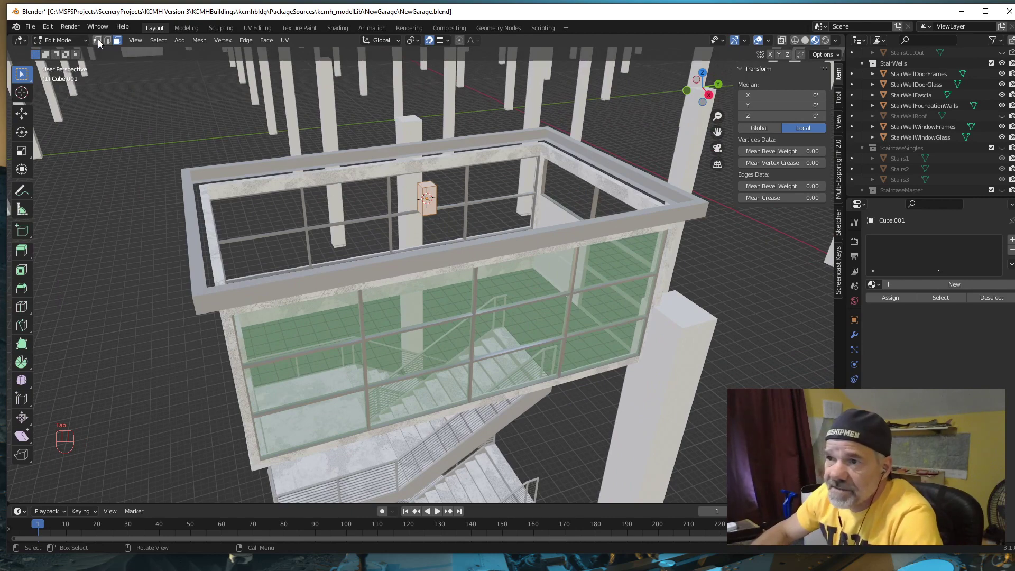
{"action": "left_click", "coordinate": [782, 39]}
{"action": "left_click_drag", "start_coordinate": [430, 220], "coordinate": [459, 175]}
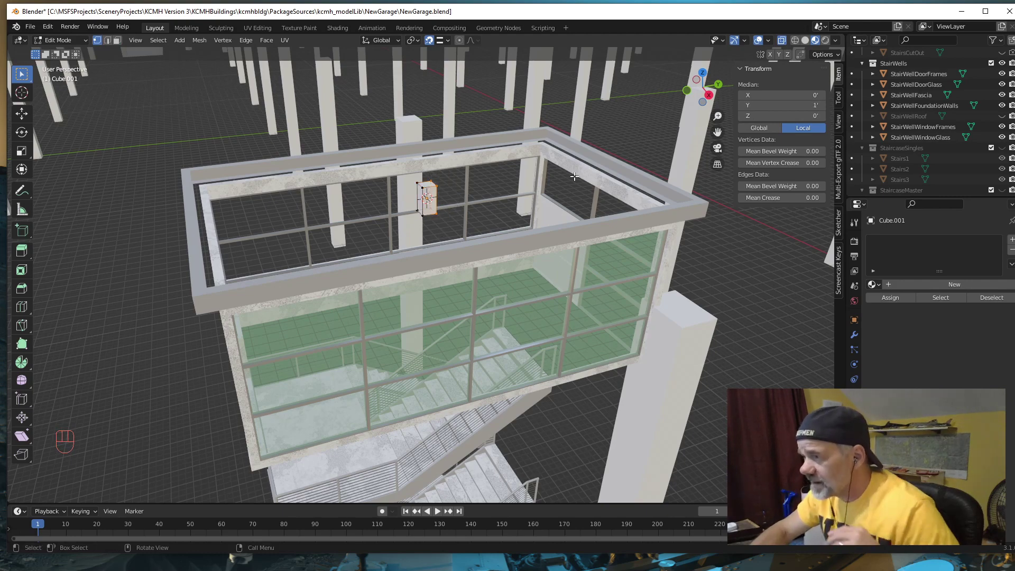
Step: Select the cube's top vertices and lower them 1' along the Z axis
{"action": "middle_click_drag", "start_coordinate": [576, 185], "coordinate": [640, 231]}
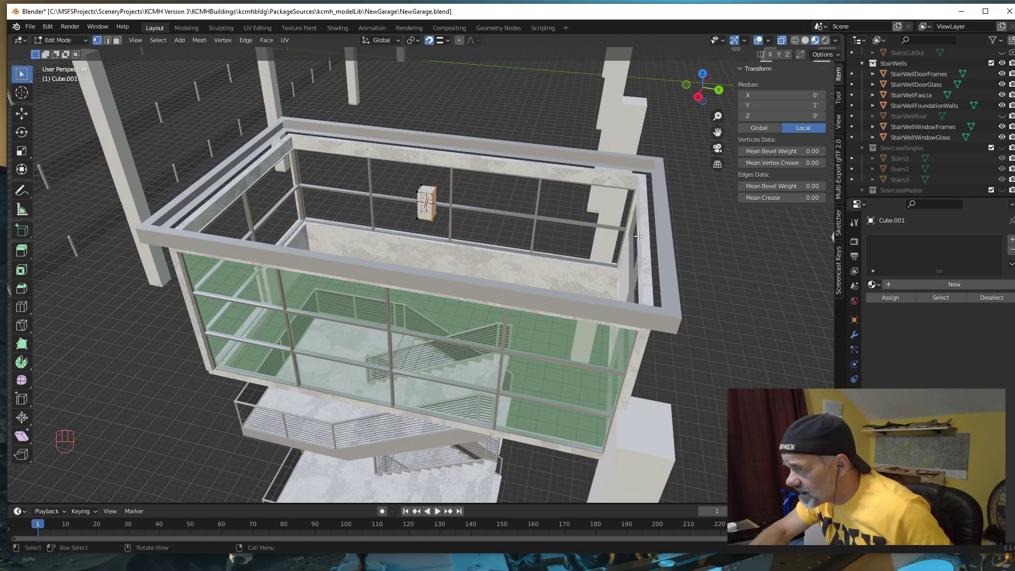
{"action": "middle_click_drag", "start_coordinate": [582, 243], "coordinate": [610, 202]}
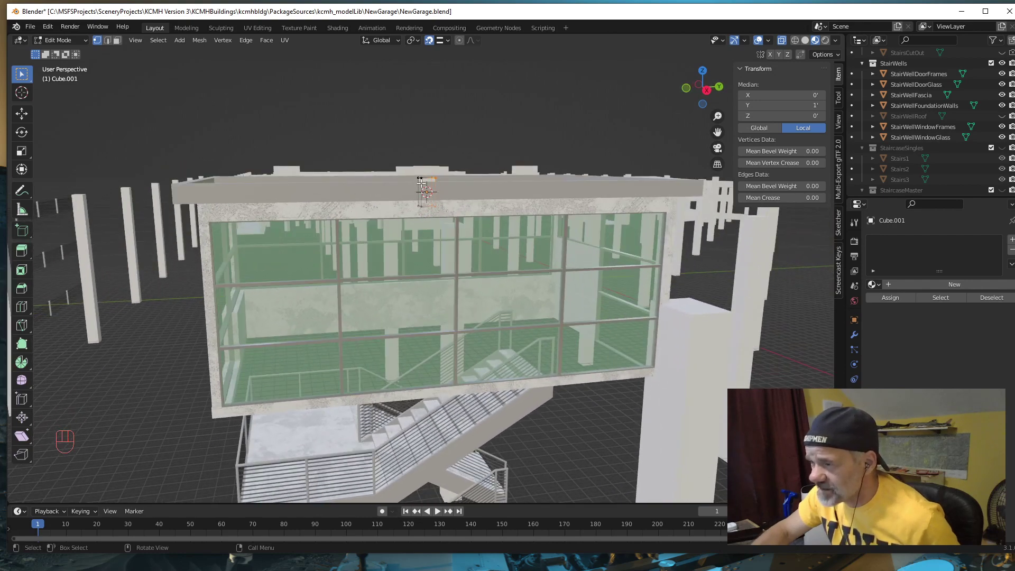
{"action": "middle_click_drag", "start_coordinate": [413, 183], "coordinate": [227, 159]}
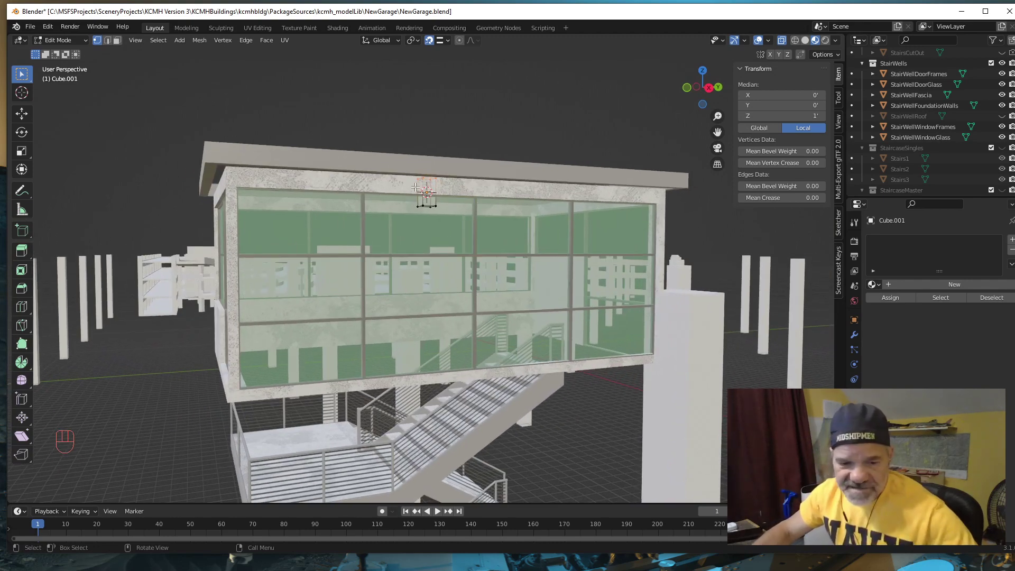
{"action": "key", "text": "g"}
{"action": "key", "text": "z"}
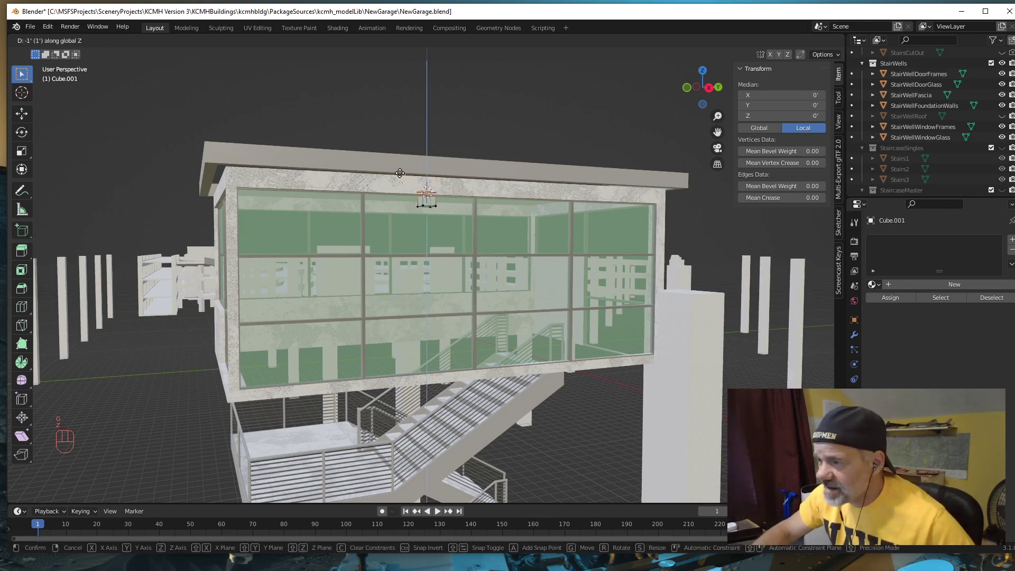
{"action": "left_click", "coordinate": [220, 162]}
{"action": "middle_click_drag", "start_coordinate": [421, 239], "coordinate": [418, 219]}
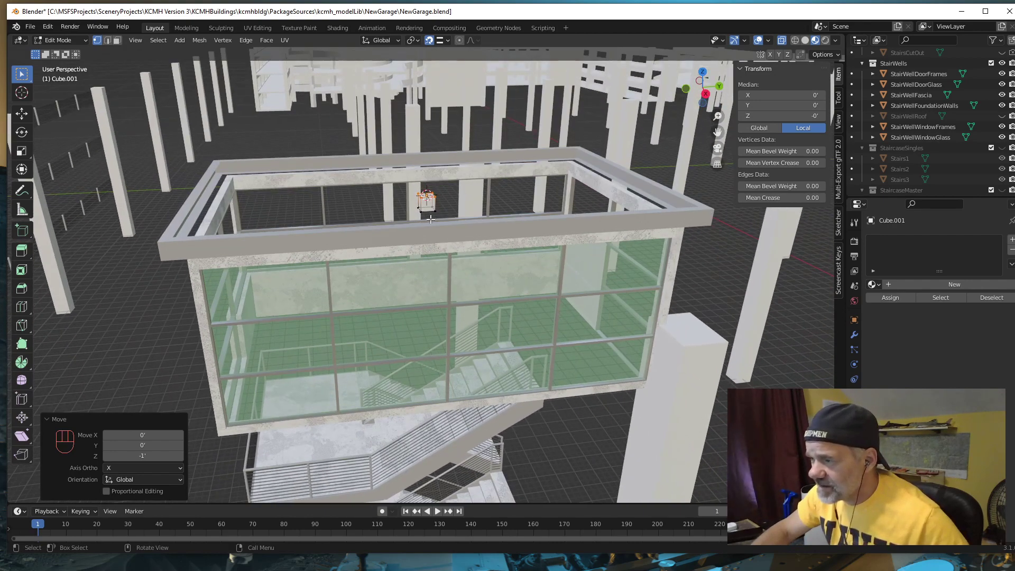
Step: Select the vertices of the cube's positive Y side and move them about 13.22' along Y to the end wall
{"action": "left_click_drag", "start_coordinate": [429, 219], "coordinate": [457, 181]}
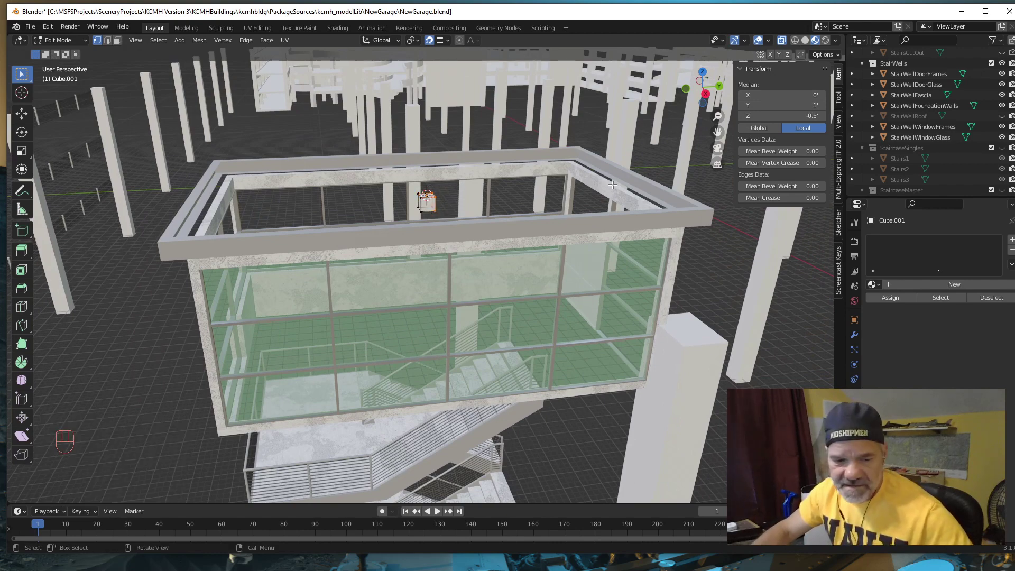
{"action": "key", "text": "g"}
{"action": "key", "text": "y"}
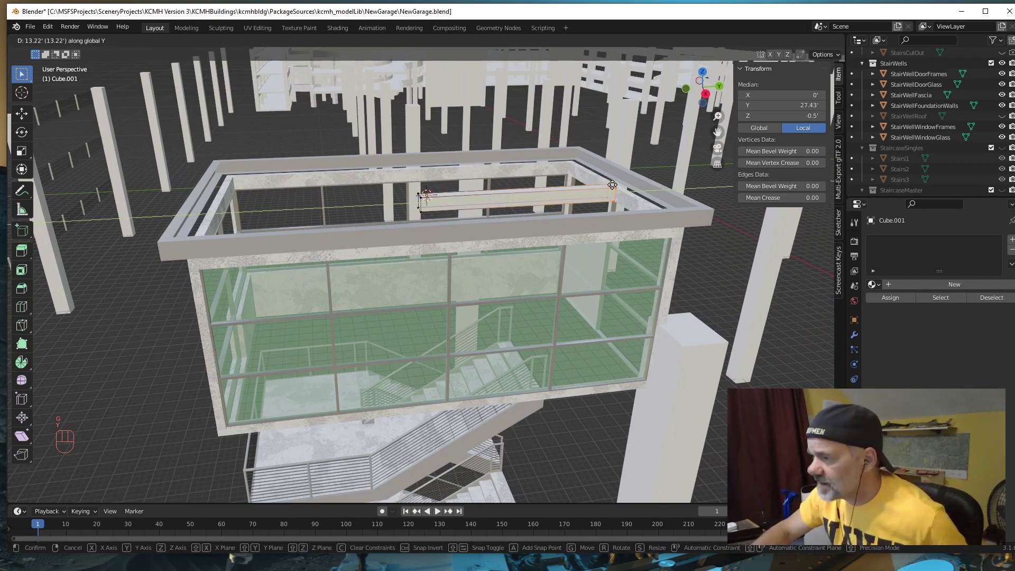
{"action": "left_click", "coordinate": [463, 211]}
Step: Select the vertices of the cube's negative Y side and move them about -13.215' along Y to the opposite end wall
{"action": "left_click_drag", "start_coordinate": [412, 219], "coordinate": [436, 187]}
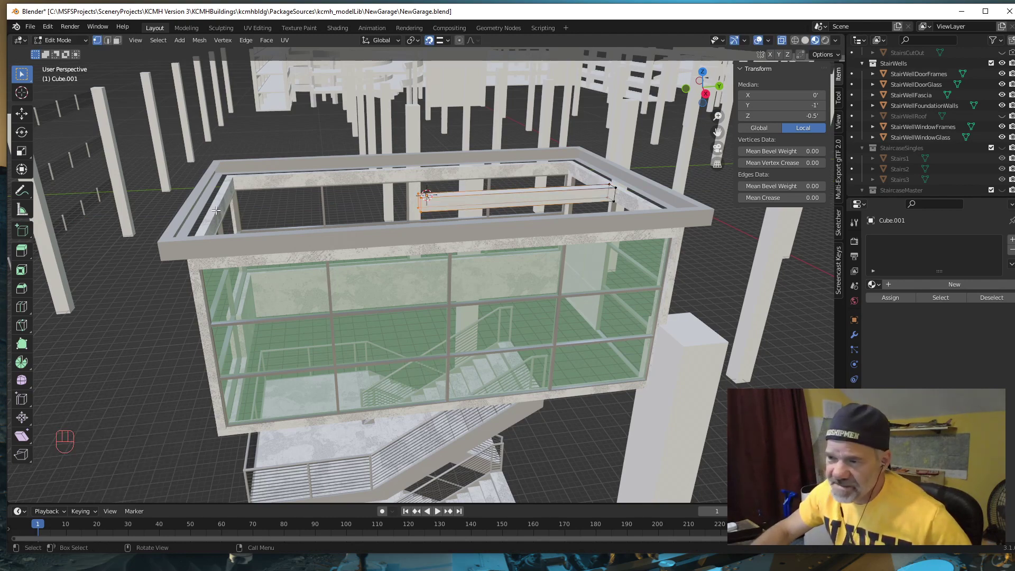
{"action": "key", "text": "g"}
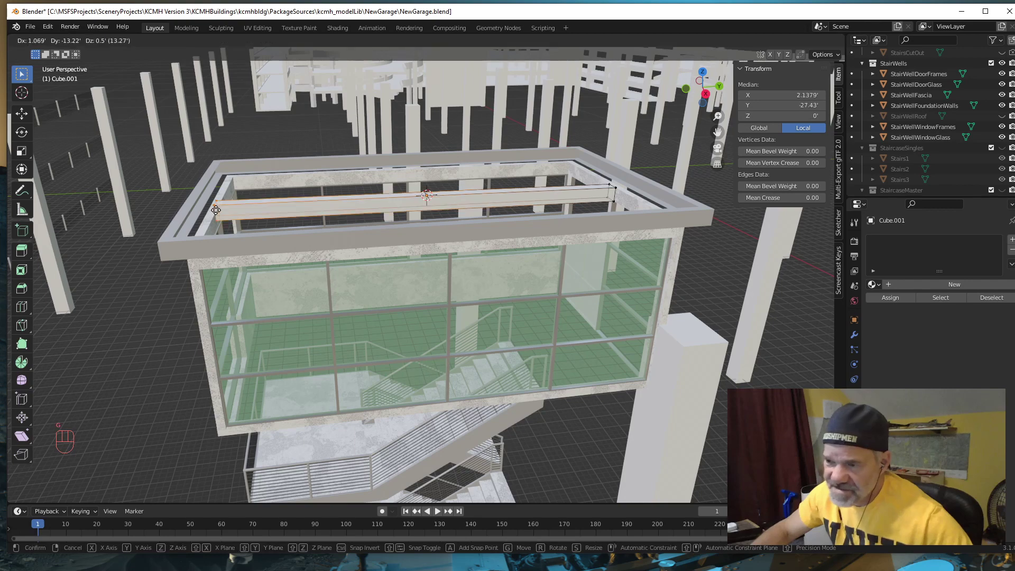
{"action": "key", "text": "y"}
{"action": "left_click", "coordinate": [215, 210]}
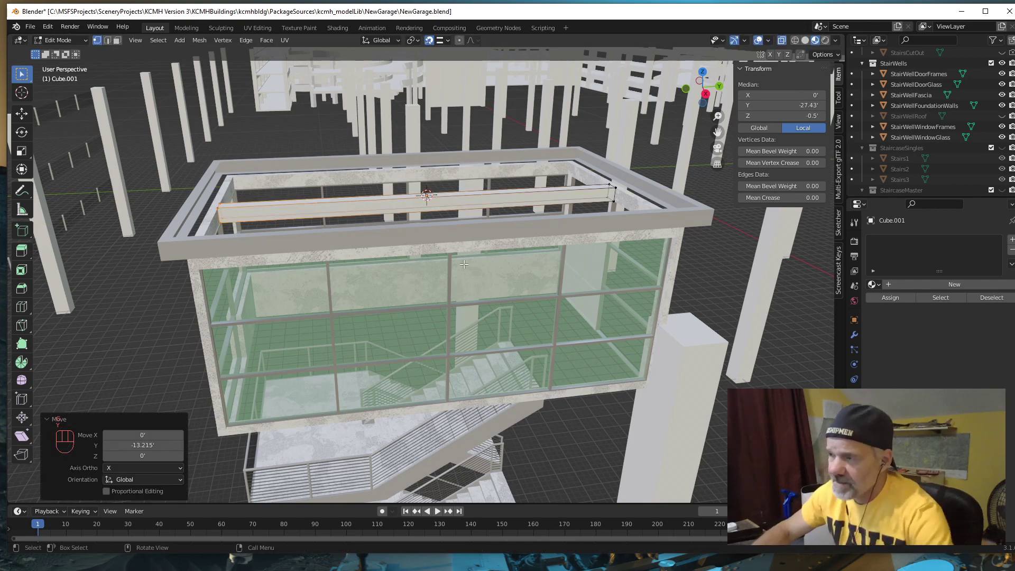
{"action": "middle_click_drag", "start_coordinate": [492, 275], "coordinate": [471, 275]}
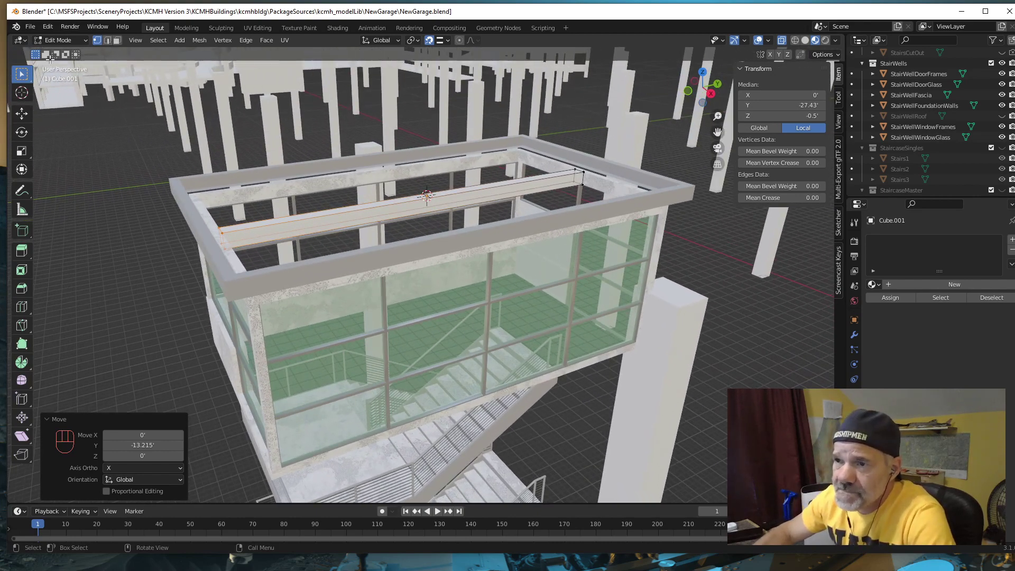
Step: Save the garage model under its existing file name
{"action": "left_click", "coordinate": [30, 27]}
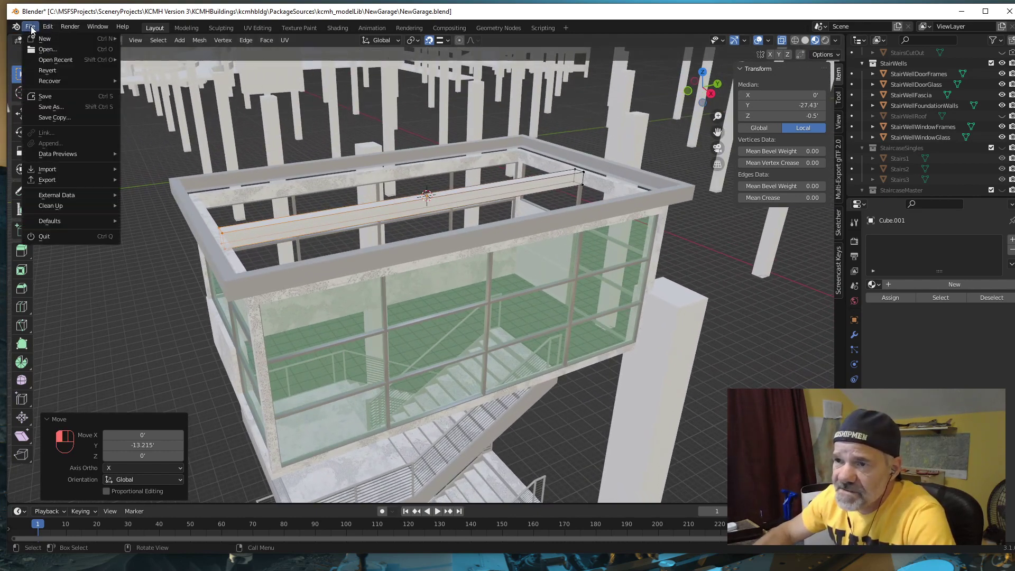
{"action": "left_click", "coordinate": [47, 96]}
{"action": "middle_click_drag", "start_coordinate": [292, 236], "coordinate": [271, 238]}
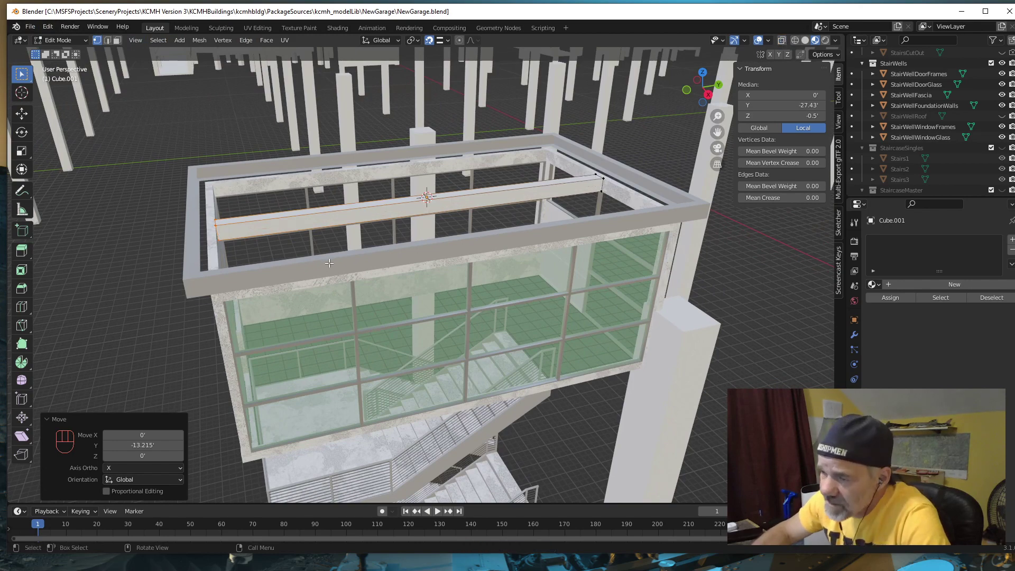
Step: Switch to face selection with X-ray off and select both long vertical side faces of the beam
{"action": "middle_click_drag", "start_coordinate": [329, 263], "coordinate": [326, 278]}
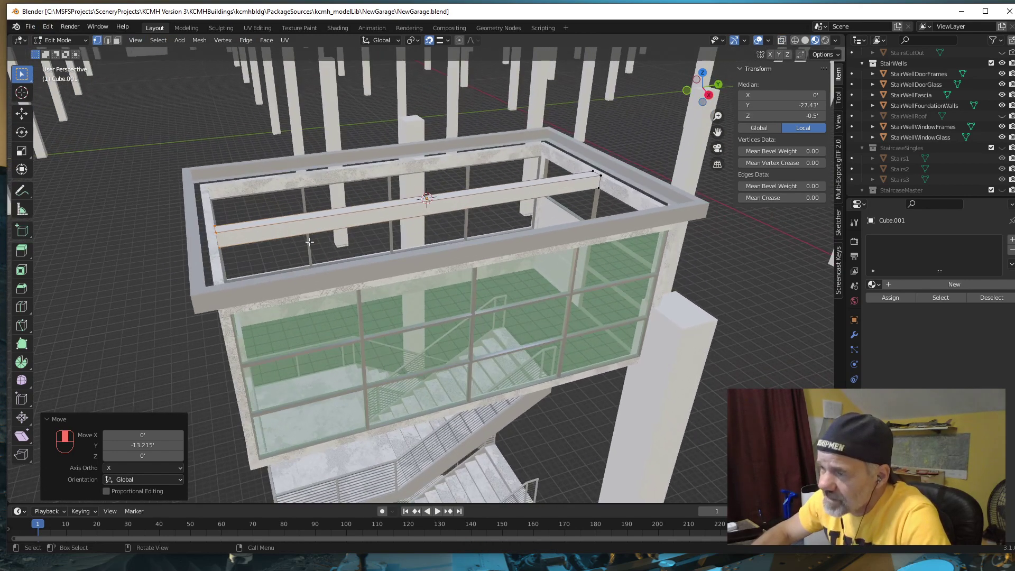
{"action": "left_click", "coordinate": [118, 40]}
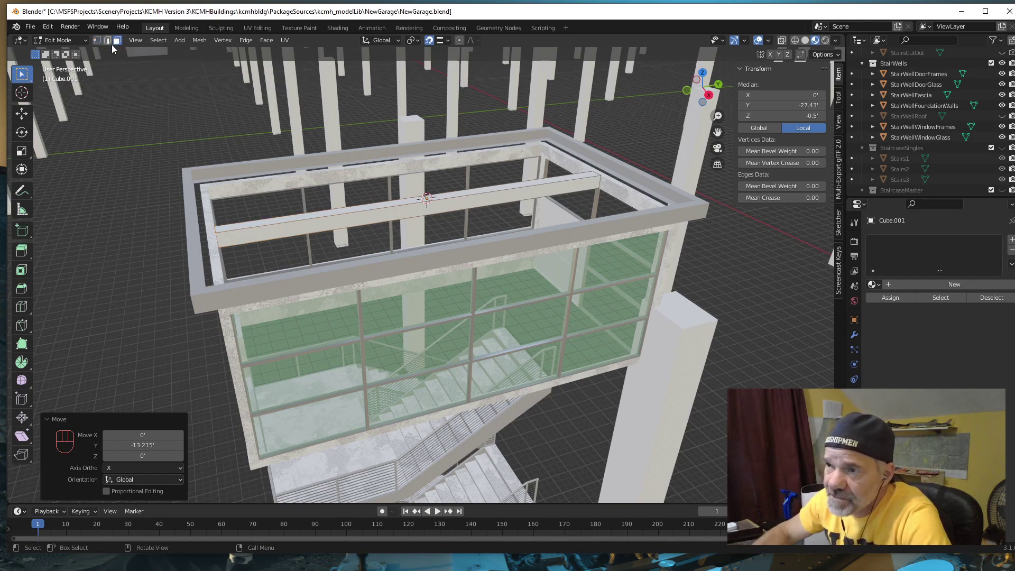
{"action": "left_click", "coordinate": [350, 245]}
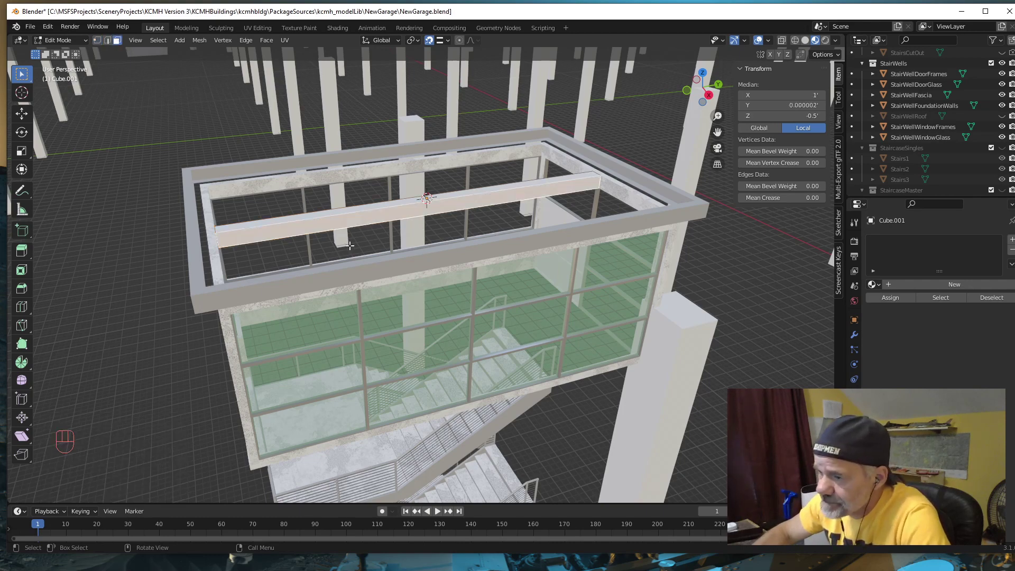
{"action": "middle_click_drag", "start_coordinate": [333, 263], "coordinate": [475, 268]}
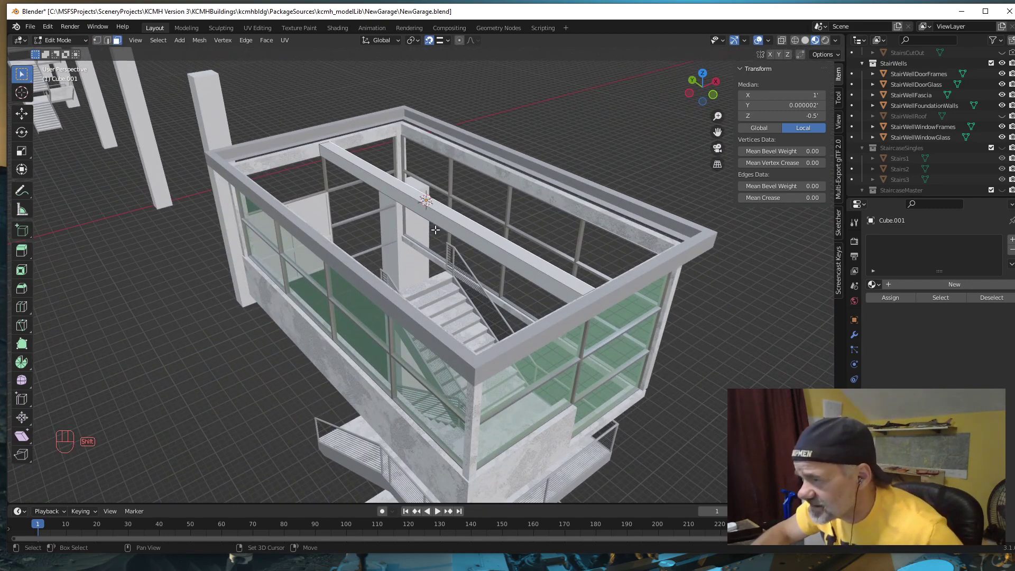
{"action": "left_click", "coordinate": [442, 221], "text": "shift"}
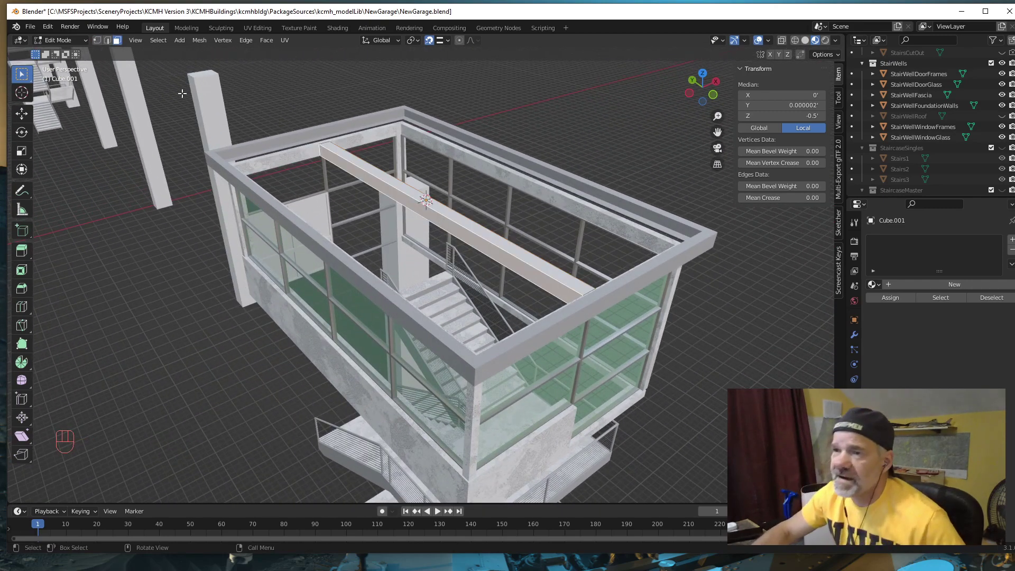
Step: Return to Object Mode and apply the beam's scale
{"action": "key", "text": "Tab"}
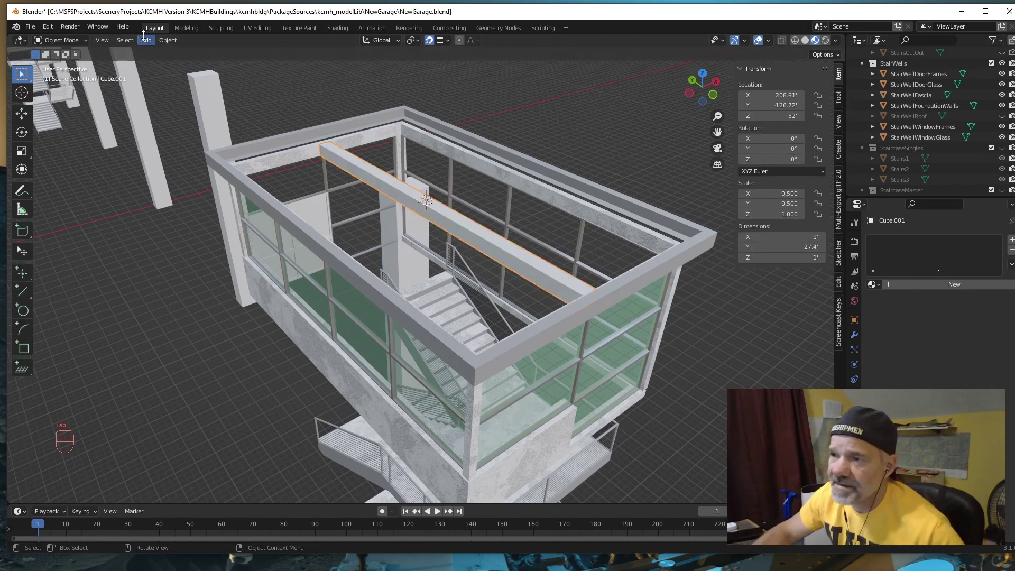
{"action": "left_click", "coordinate": [173, 40]}
{"action": "mouse_move", "coordinate": [186, 95]}
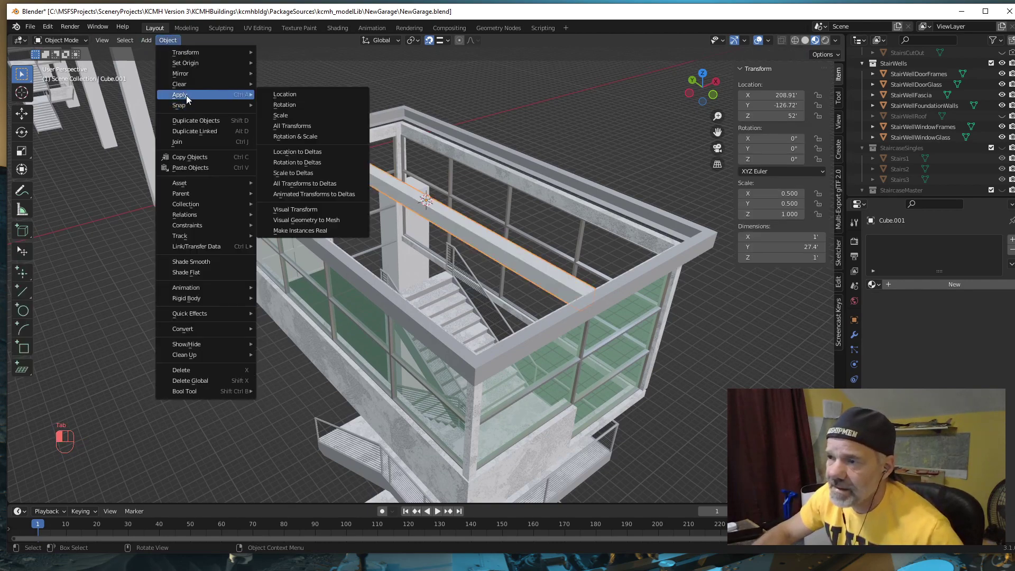
{"action": "left_click", "coordinate": [284, 117]}
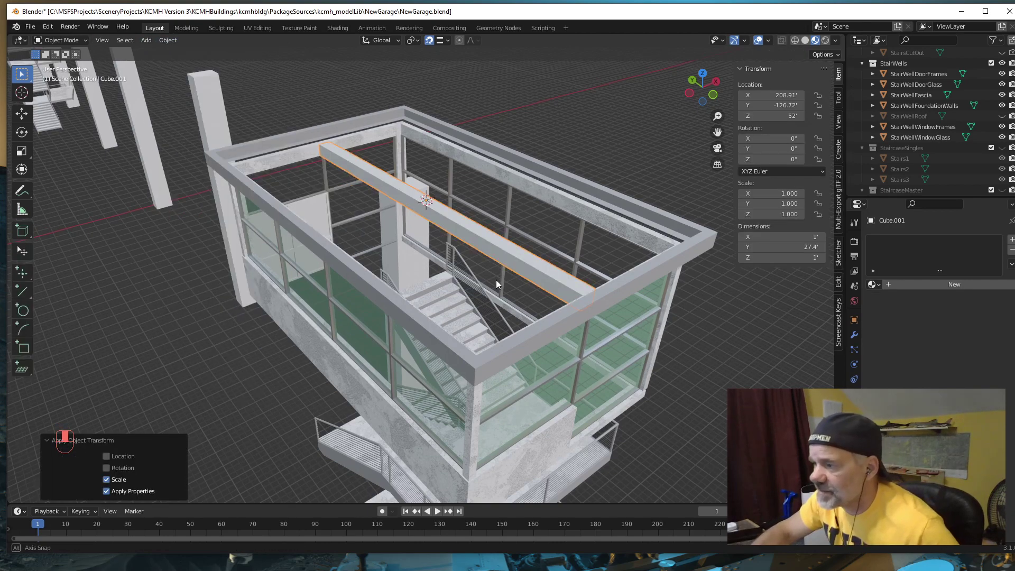
Step: Back in Edit Mode, inset the beam's two selected long side faces by 0.125'
{"action": "key", "text": "Tab"}
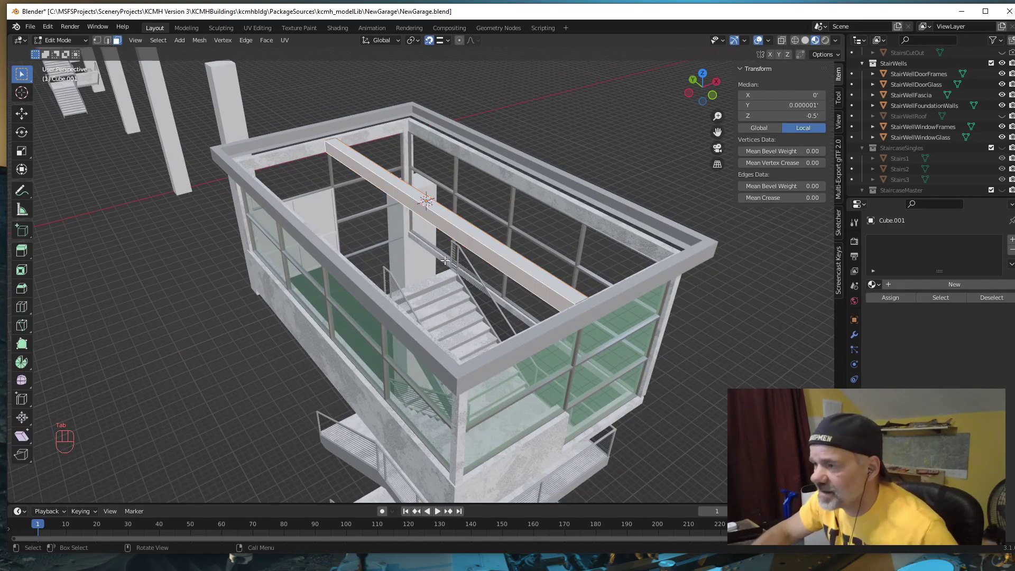
{"action": "middle_click_drag", "start_coordinate": [443, 253], "coordinate": [343, 249]}
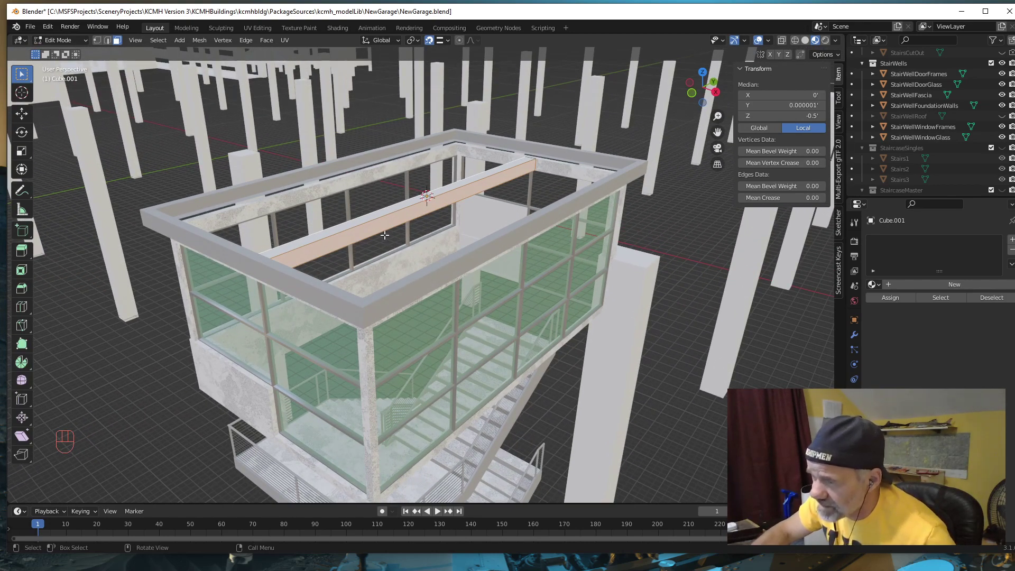
{"action": "scroll", "coordinate": [385, 232], "scroll_direction": "up", "scroll_amount": 2}
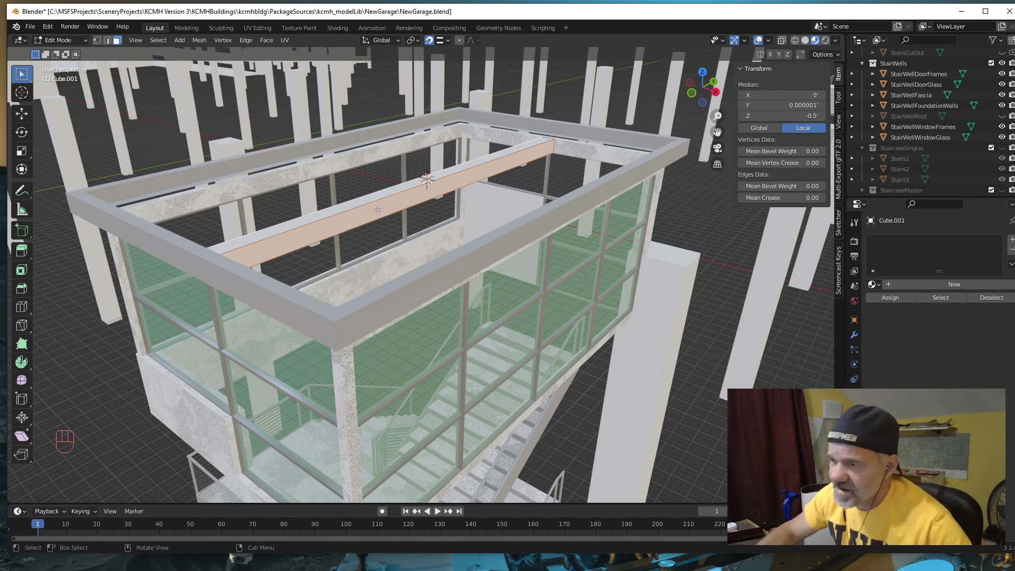
{"action": "key", "text": "i"}
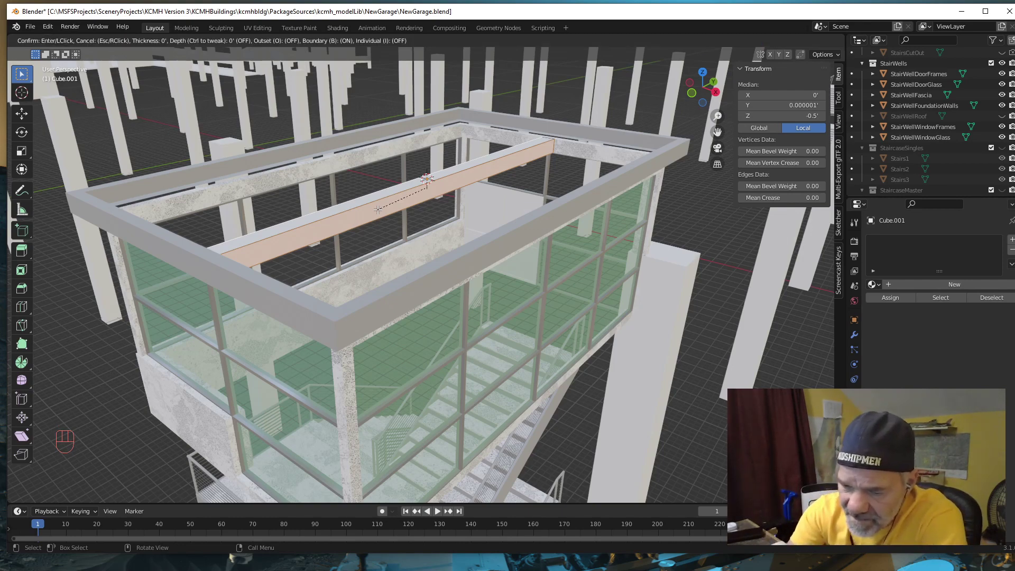
{"action": "key", "text": "KP_Decimal"}
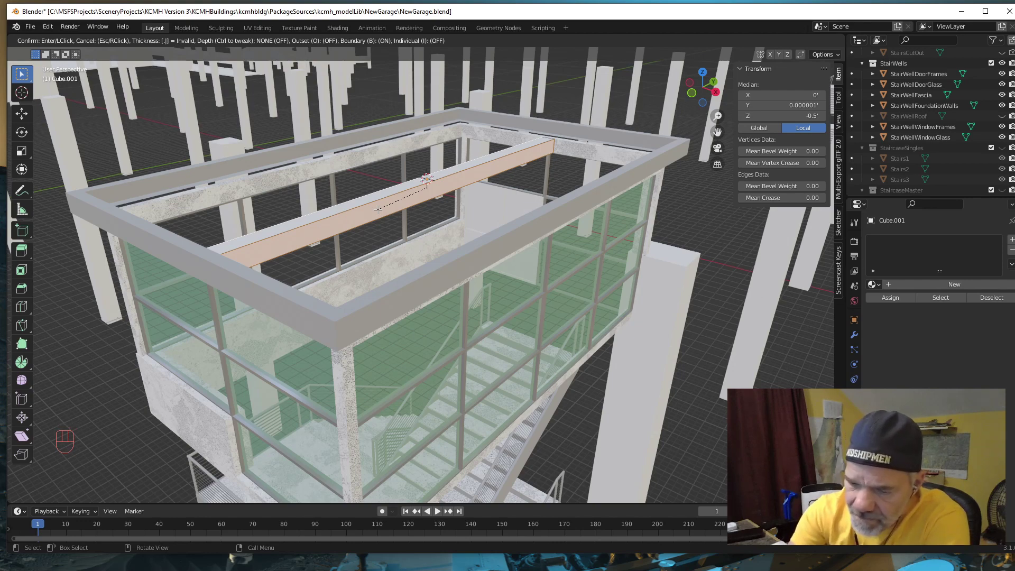
{"action": "key", "text": "KP_1"}
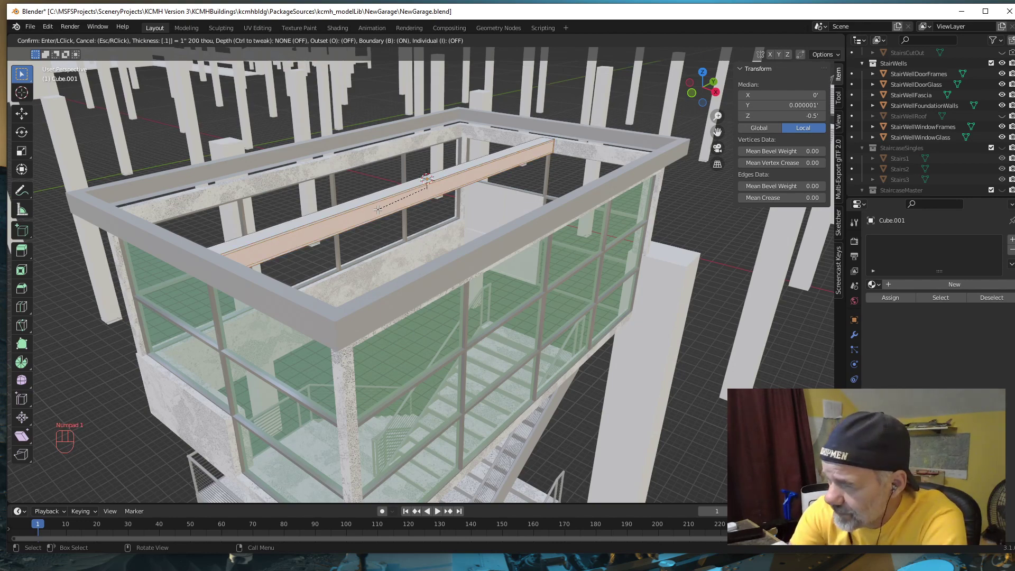
{"action": "key", "text": "KP_2"}
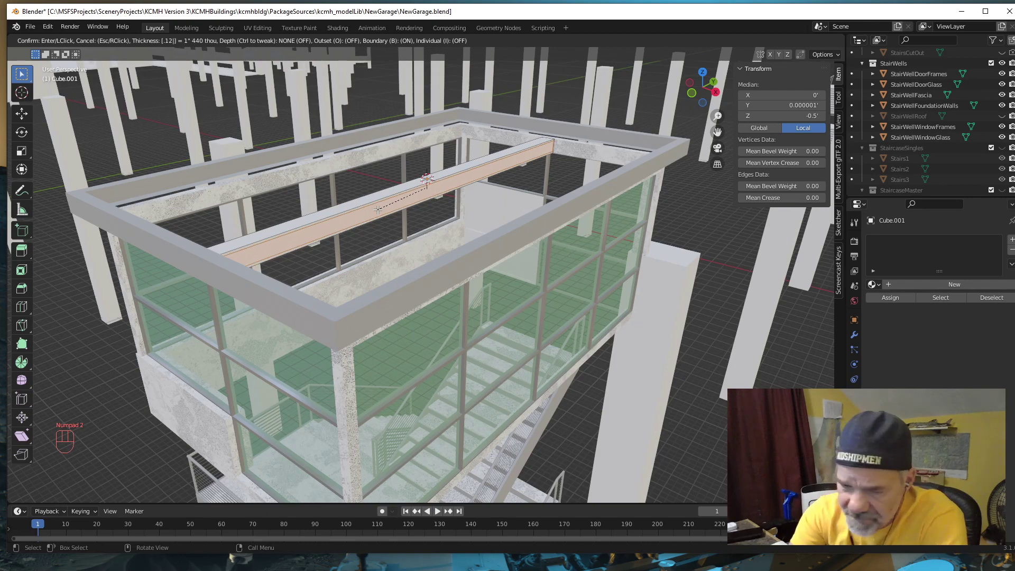
{"action": "key", "text": "KP_5"}
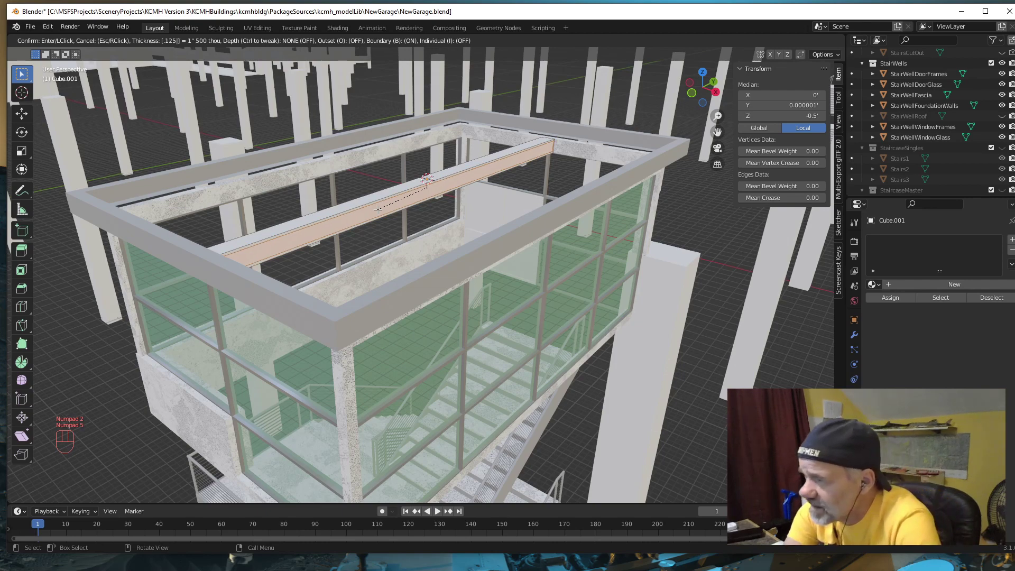
{"action": "key", "text": "KP_Enter"}
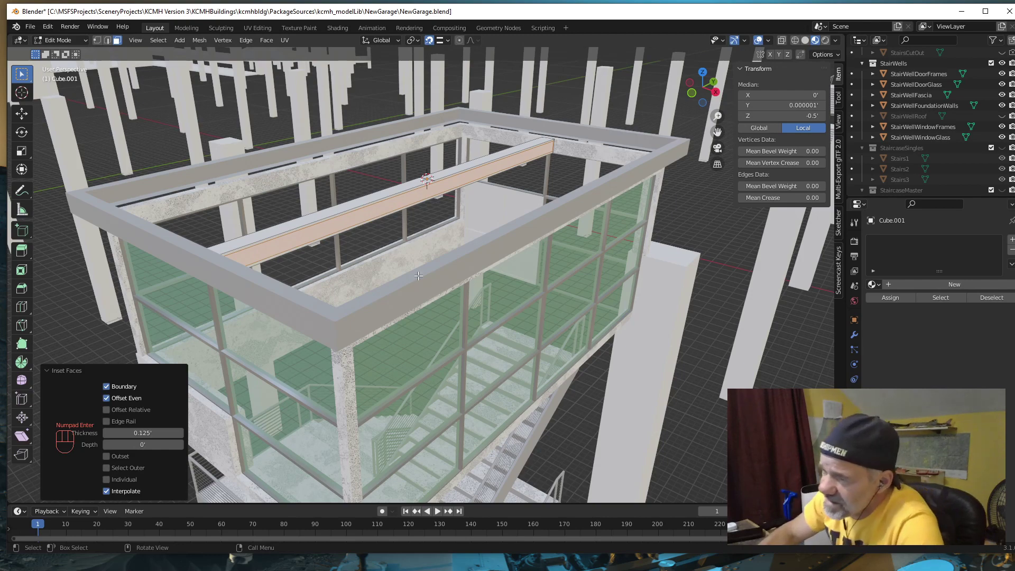
Step: Extrude the inset face on the beam's positive X side inward by -0.46875' with only that face selected
{"action": "middle_click_drag", "start_coordinate": [418, 275], "coordinate": [340, 172]}
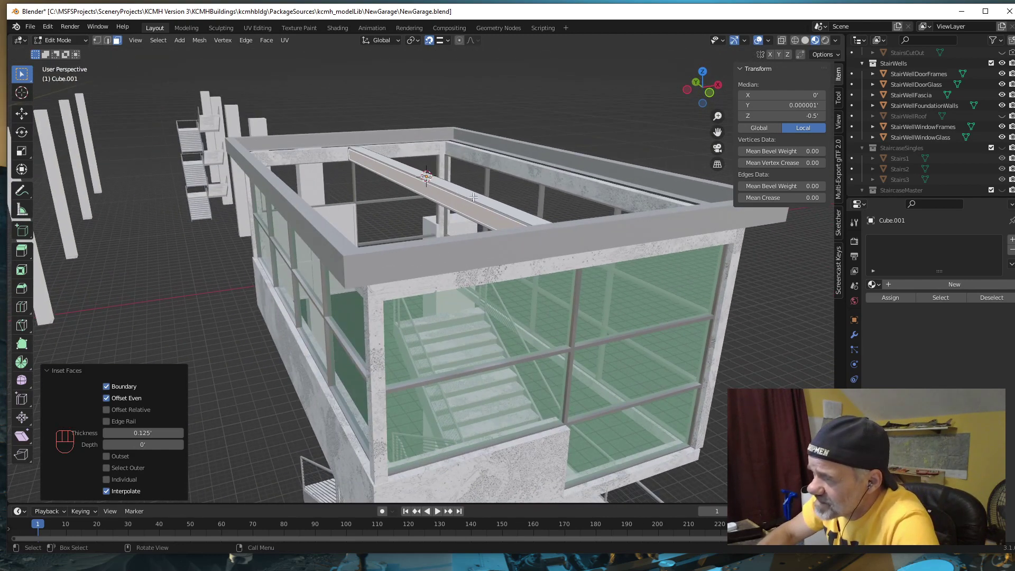
{"action": "middle_click_drag", "start_coordinate": [468, 210], "coordinate": [427, 225]}
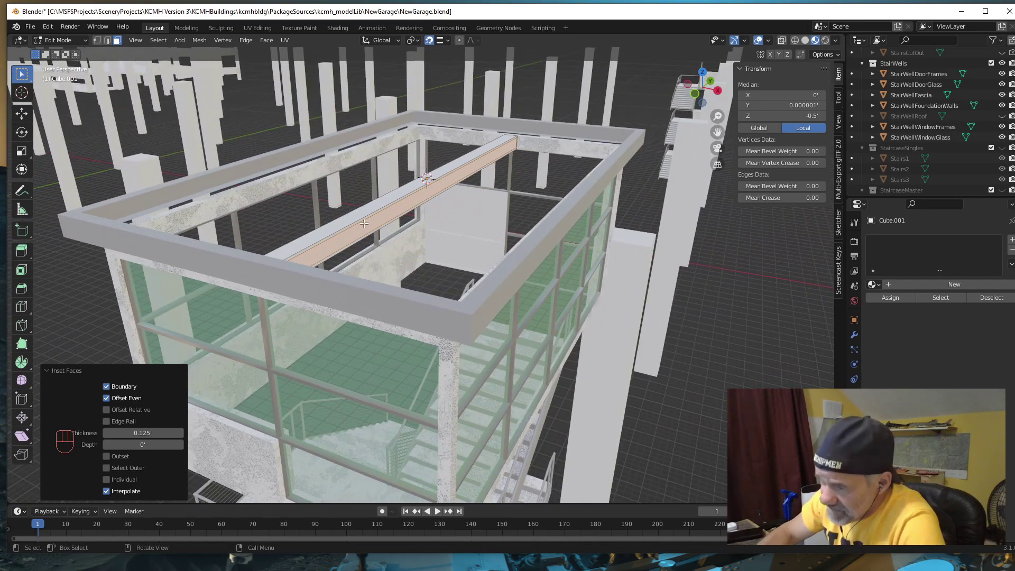
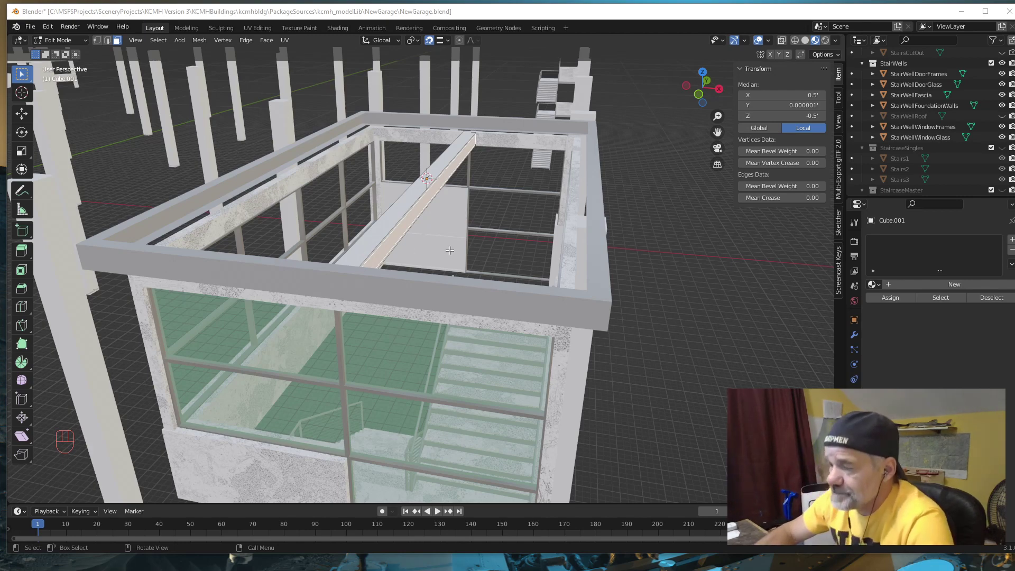
{"action": "mouse_move", "coordinate": [443, 247]}
{"action": "middle_mouse_down"}
{"action": "mouse_move", "coordinate": [381, 234]}
{"action": "mouse_move", "coordinate": [396, 255]}
{"action": "mouse_move", "coordinate": [434, 238]}
{"action": "middle_mouse_up"}
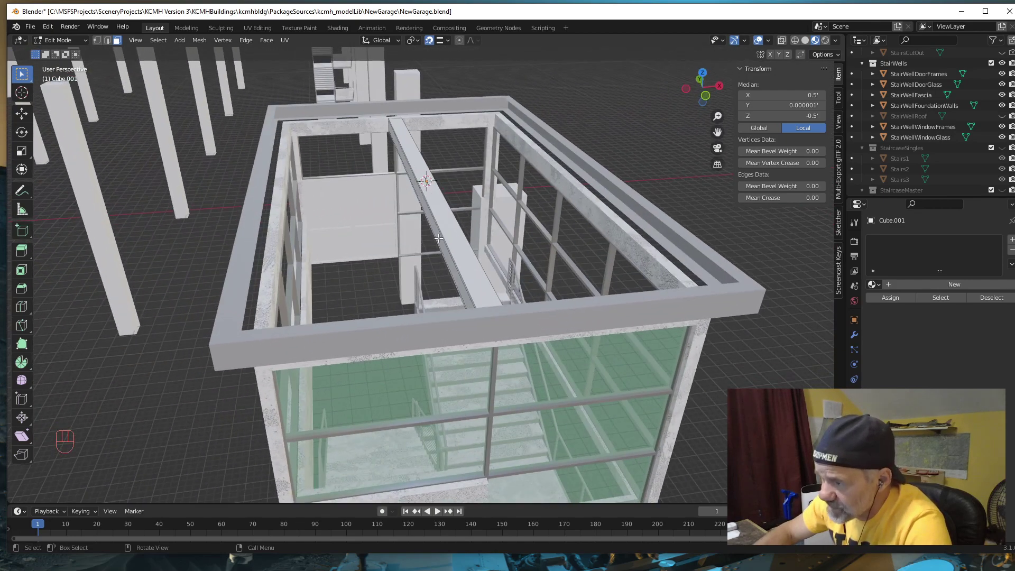
{"action": "middle_click_drag", "start_coordinate": [492, 257], "coordinate": [390, 231]}
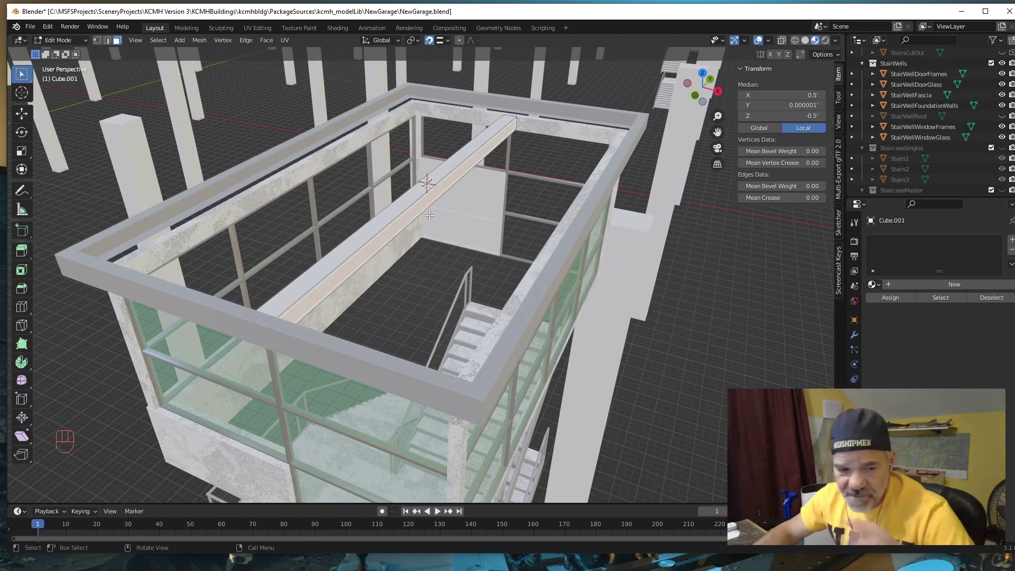
{"action": "key", "text": "e"}
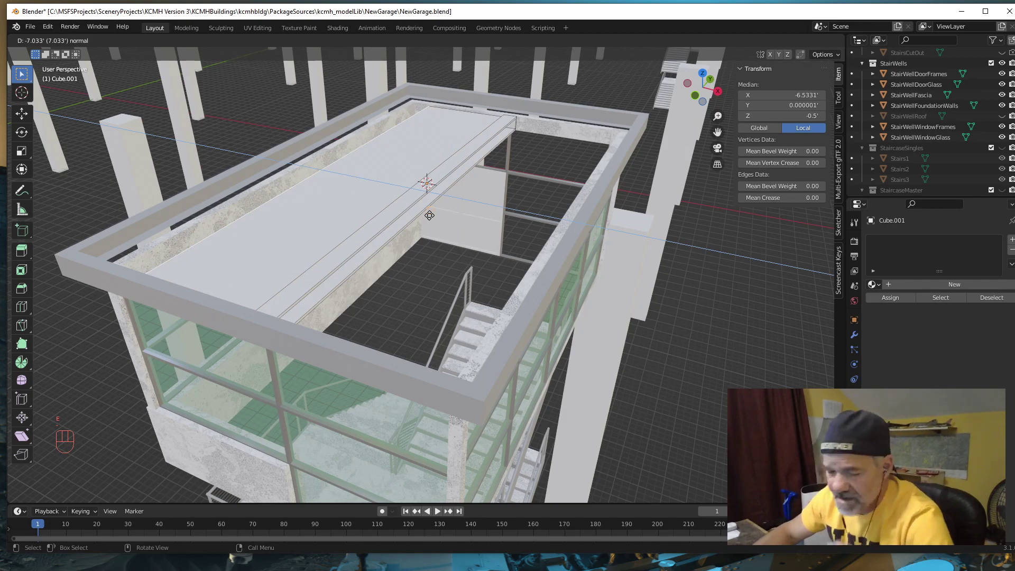
{"action": "key", "text": "KP_Subtract"}
{"action": "key", "text": "KP_Decimal"}
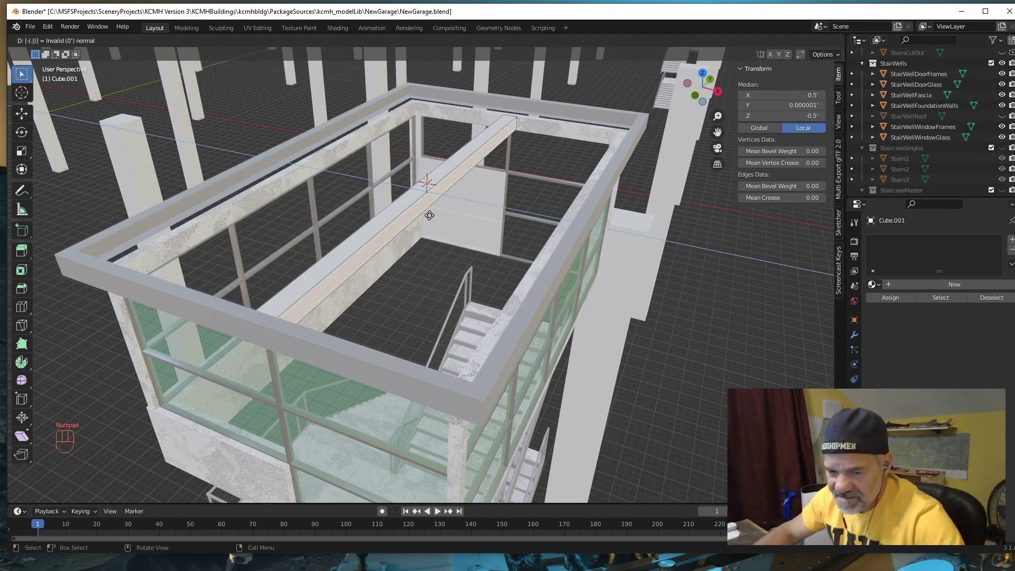
{"action": "key", "text": "KP_4"}
{"action": "key", "text": "KP_6"}
{"action": "key", "text": "KP_8"}
{"action": "key", "text": "KP_7"}
{"action": "key", "text": "KP_5"}
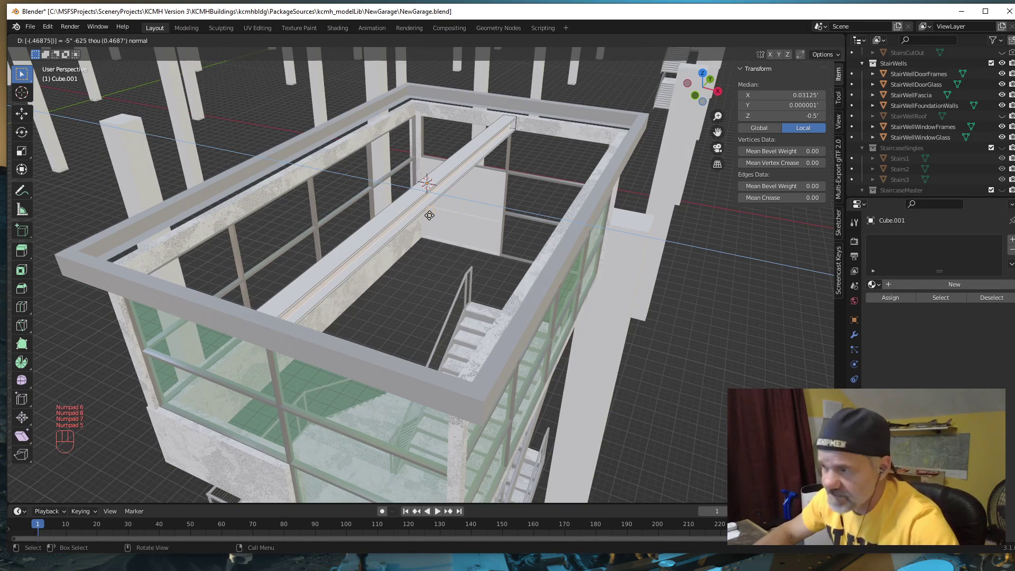
{"action": "key", "text": "KP_Enter"}
Step: Extrude the inset face on the beam's negative X side inward by -0.46875'
{"action": "middle_click_drag", "start_coordinate": [426, 259], "coordinate": [471, 243]}
{"action": "left_click", "coordinate": [447, 212]}
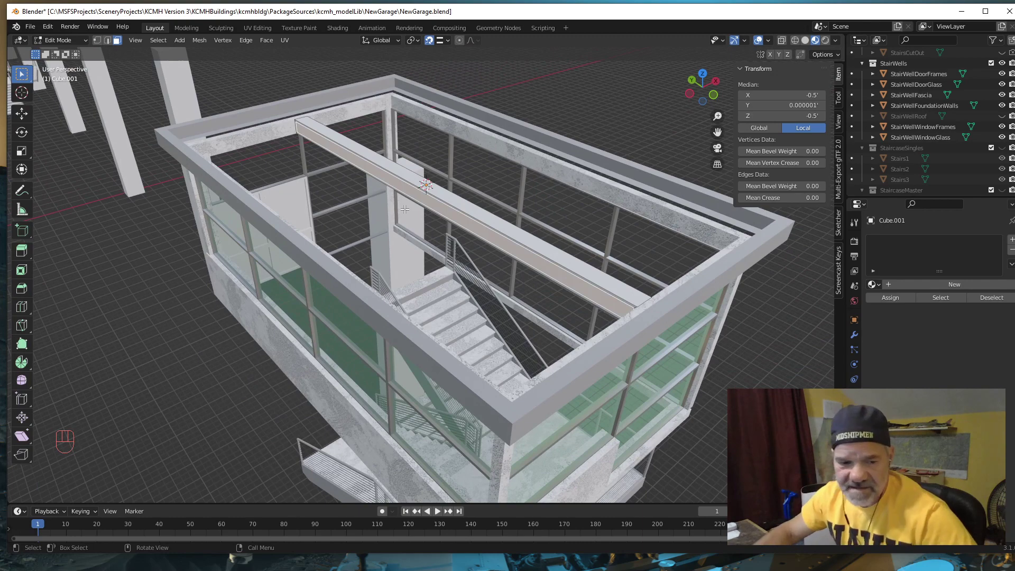
{"action": "key", "text": "e"}
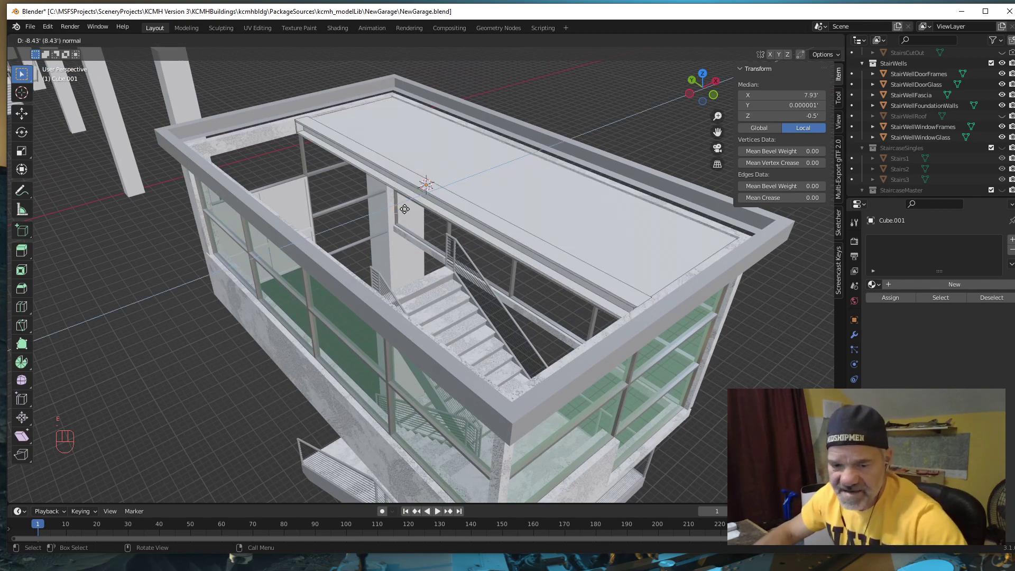
{"action": "type", "text": "-0.468"}
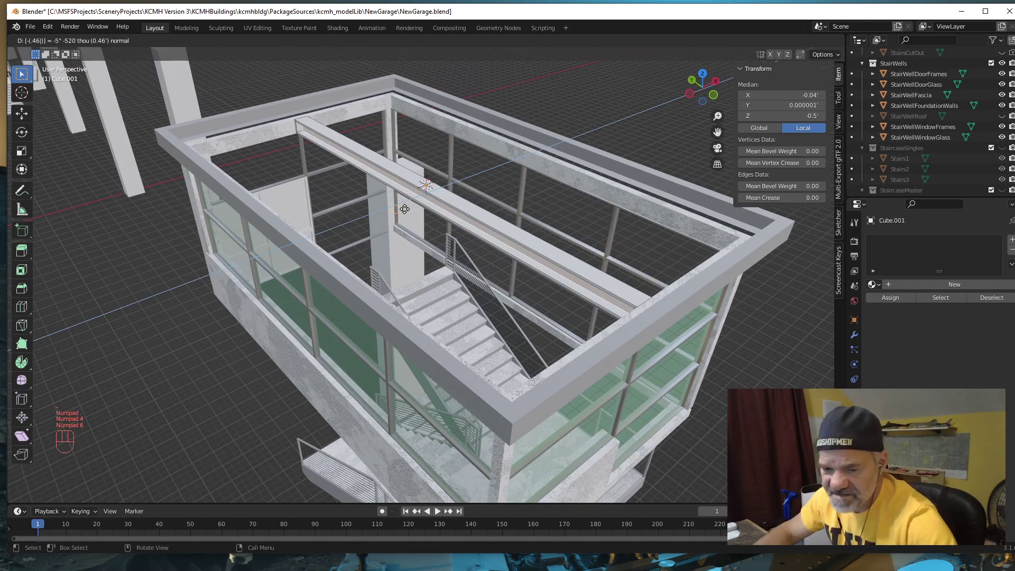
{"action": "type", "text": "75"}
{"action": "key", "text": "KP_Enter"}
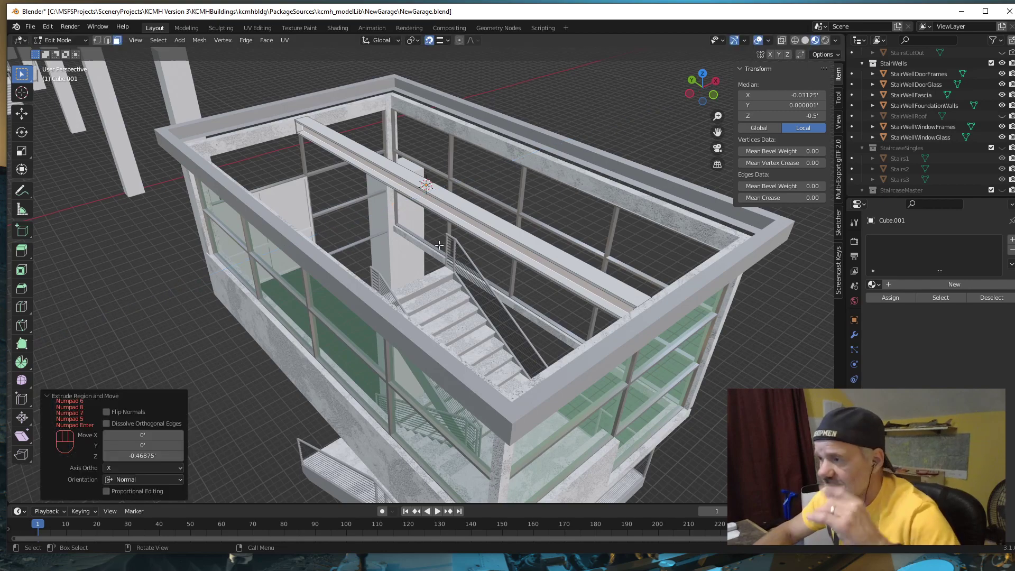
Step: Delete the four narrow end faces closing off both side channels at the beam's positive Y end, removing them as faces
{"action": "mouse_move", "coordinate": [440, 245]}
{"action": "middle_mouse_down"}
{"action": "mouse_move", "coordinate": [466, 295]}
{"action": "mouse_move", "coordinate": [408, 281]}
{"action": "mouse_move", "coordinate": [513, 287]}
{"action": "mouse_move", "coordinate": [438, 250]}
{"action": "middle_mouse_up"}
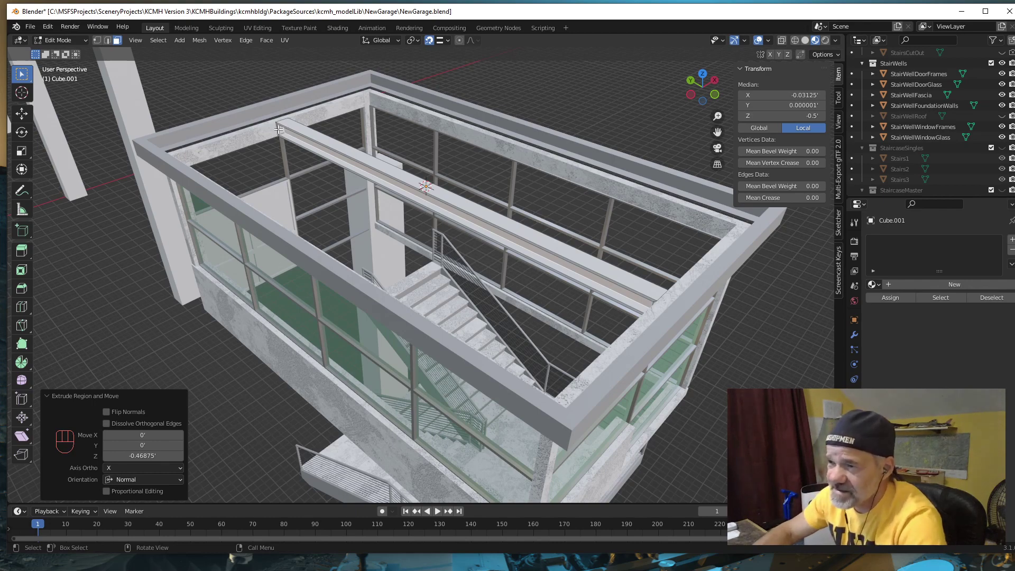
{"action": "left_click", "coordinate": [280, 131]}
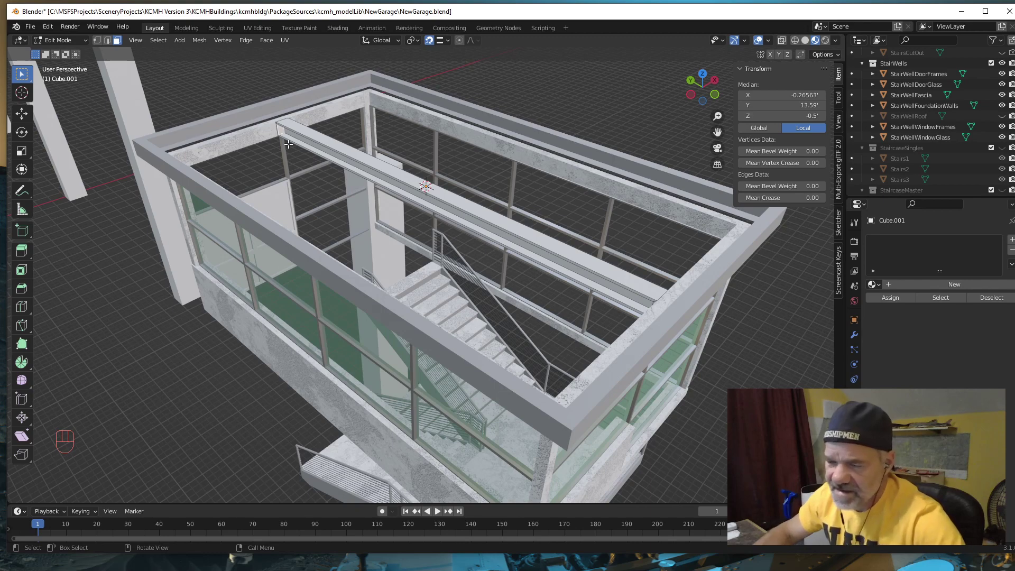
{"action": "key", "text": "KP_Decimal"}
{"action": "scroll", "coordinate": [364, 248], "scroll_direction": "down", "scroll_amount": 3}
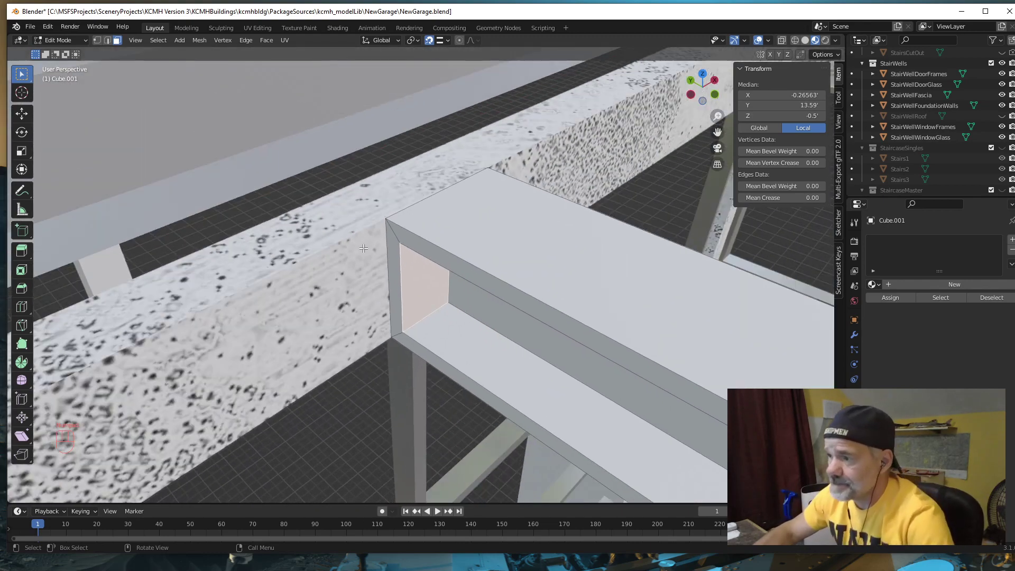
{"action": "middle_click_drag", "start_coordinate": [463, 294], "coordinate": [467, 273]}
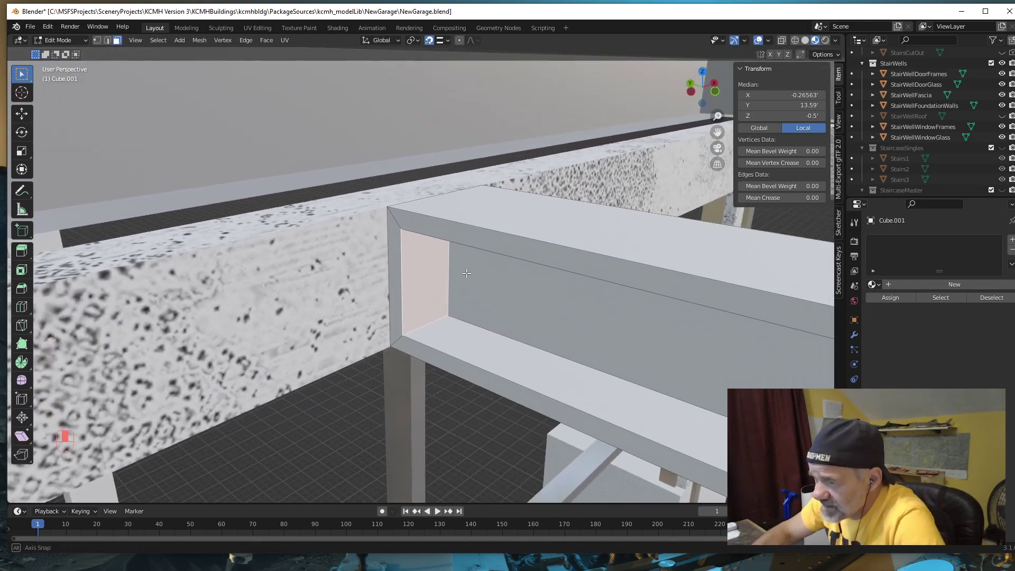
{"action": "left_click", "coordinate": [395, 290]}
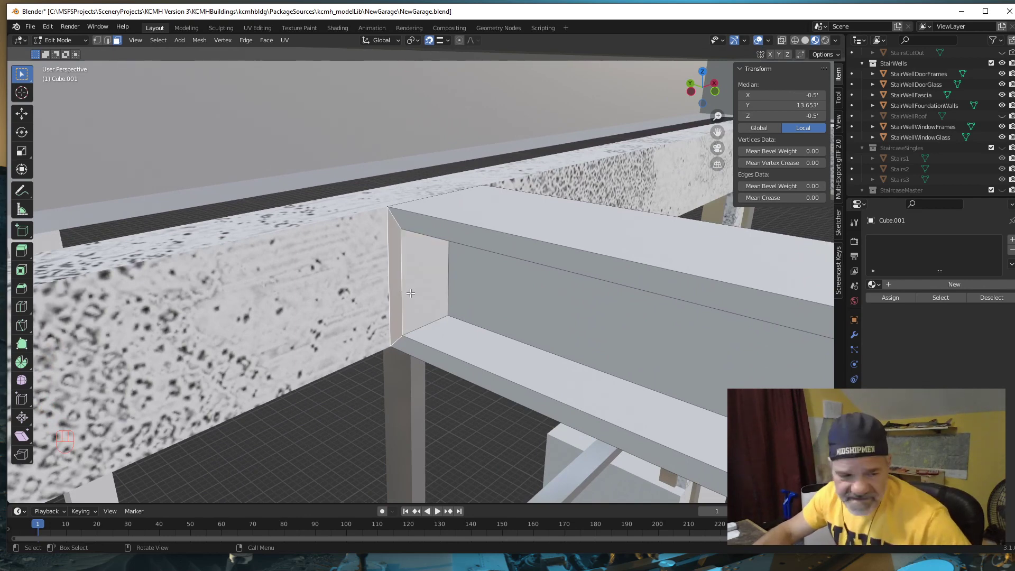
{"action": "left_click", "coordinate": [429, 288], "text": "shift"}
{"action": "middle_click_drag", "start_coordinate": [521, 322], "coordinate": [470, 304]}
{"action": "left_click", "coordinate": [466, 302], "text": "shift"}
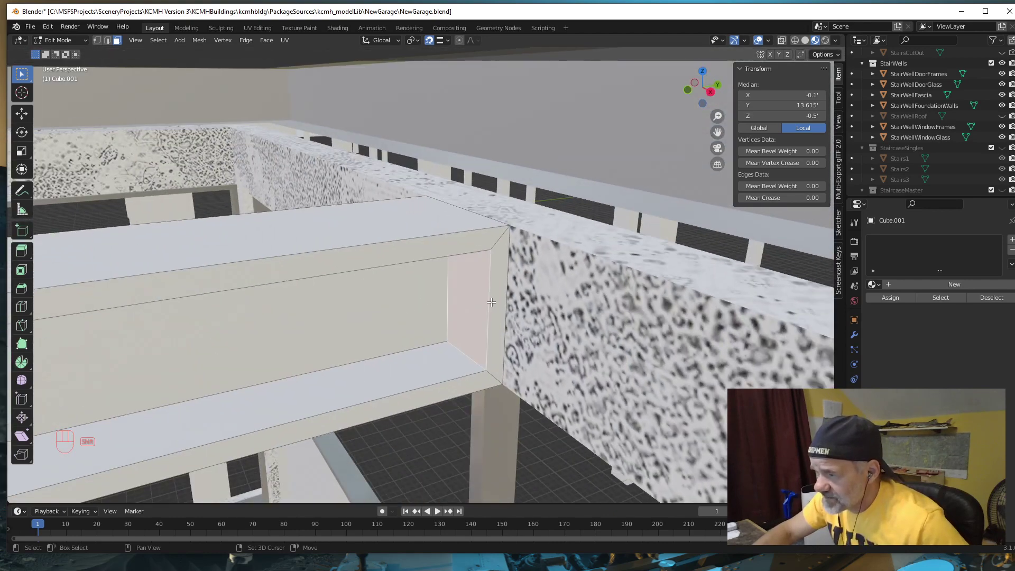
{"action": "left_click", "coordinate": [494, 301], "text": "shift"}
{"action": "scroll", "coordinate": [437, 321], "scroll_direction": "down", "scroll_amount": 1}
{"action": "scroll", "coordinate": [438, 321], "scroll_direction": "down", "scroll_amount": 1}
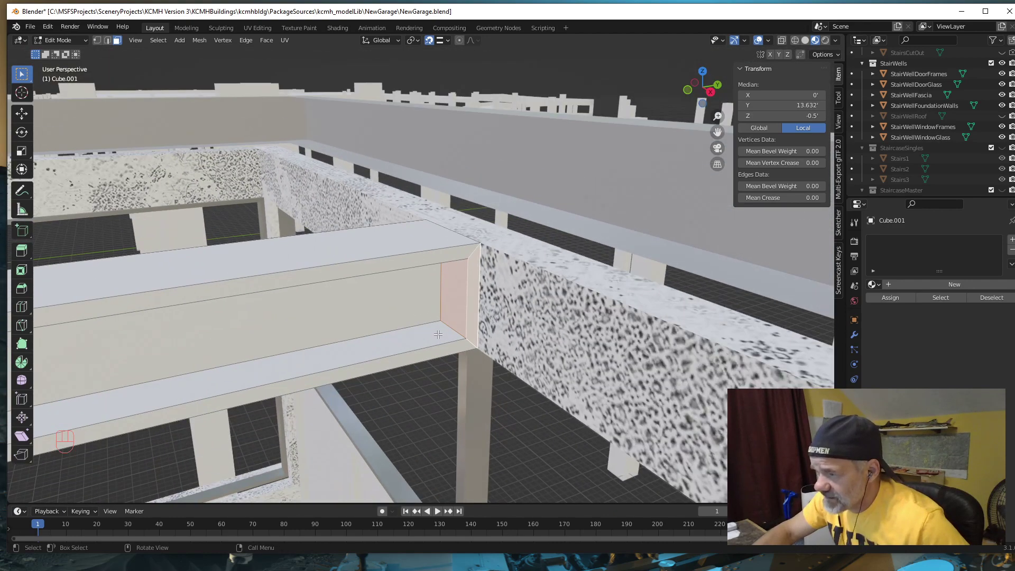
{"action": "middle_click_drag", "start_coordinate": [439, 336], "coordinate": [471, 332]}
{"action": "key", "text": "Delete"}
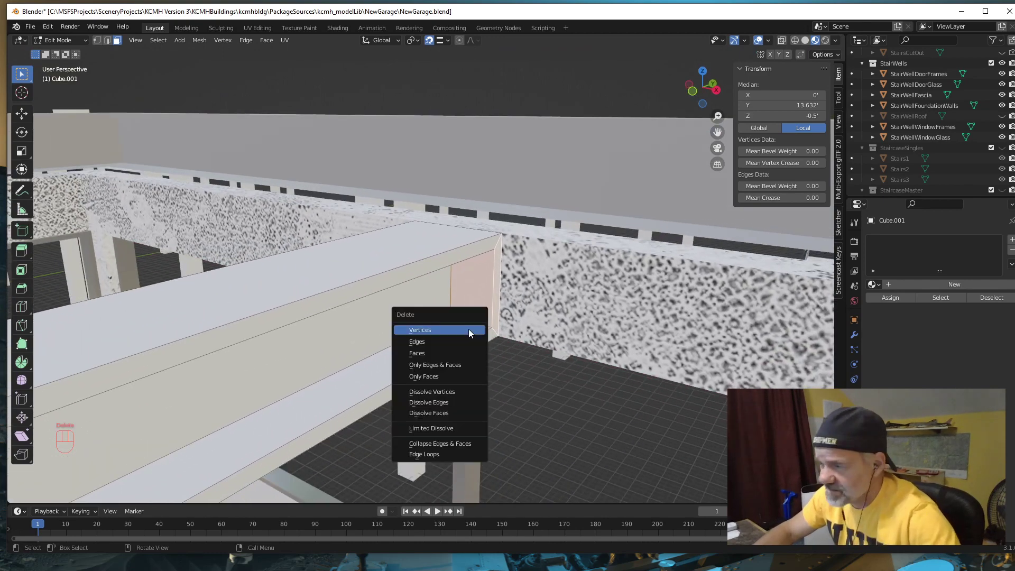
{"action": "left_click", "coordinate": [423, 354]}
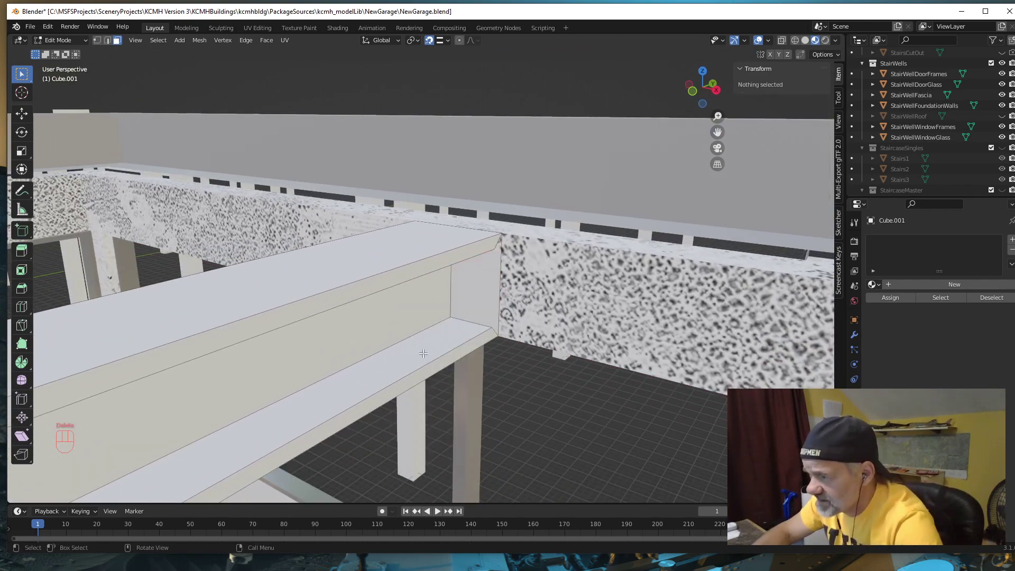
Step: Delete the remaining end-cap face at the beam's positive Y end
{"action": "left_click", "coordinate": [485, 298]}
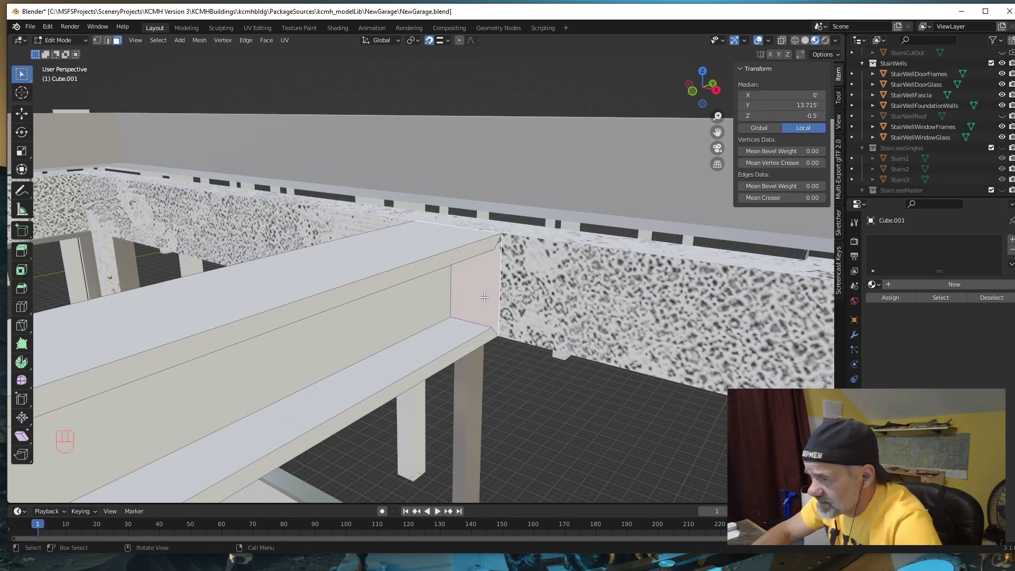
{"action": "key", "text": "Delete"}
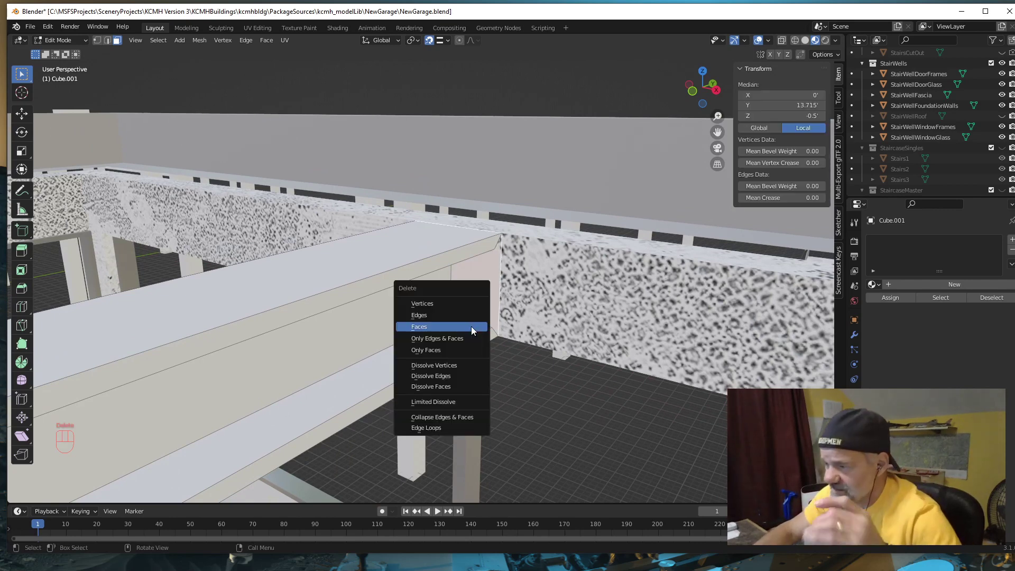
{"action": "left_click", "coordinate": [453, 327]}
{"action": "scroll", "coordinate": [509, 377], "scroll_direction": "up", "scroll_amount": 3}
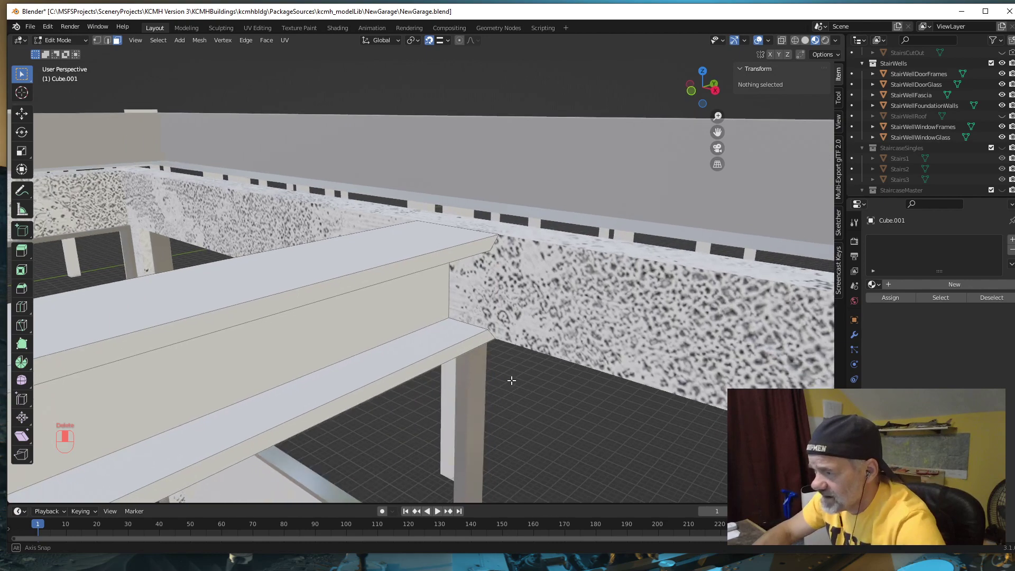
Step: In vertex selection with X-ray on, select the recessed channel vertices on both sides of the beam's positive Y end
{"action": "left_click", "coordinate": [96, 39]}
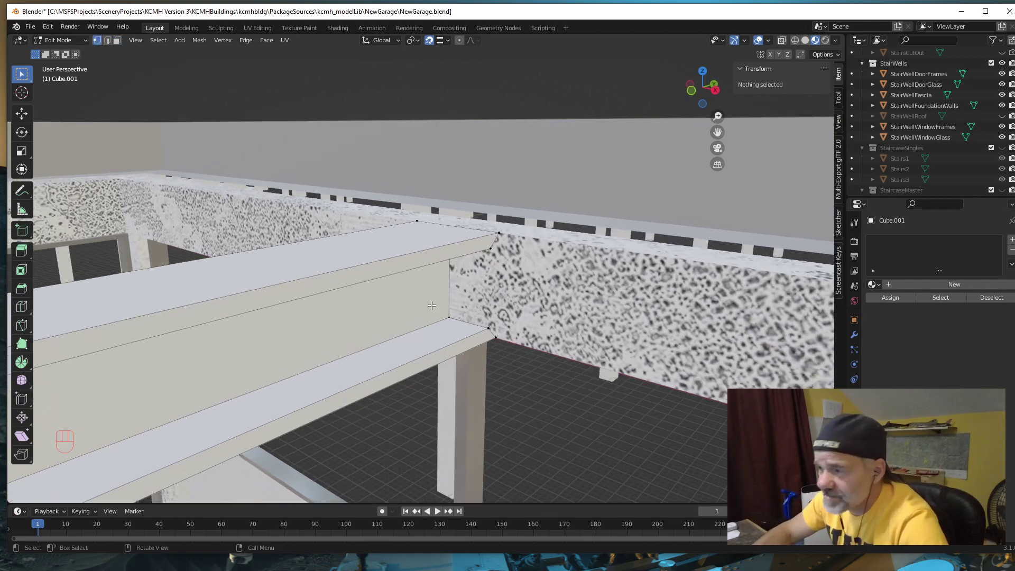
{"action": "middle_click_drag", "start_coordinate": [457, 333], "coordinate": [423, 324]}
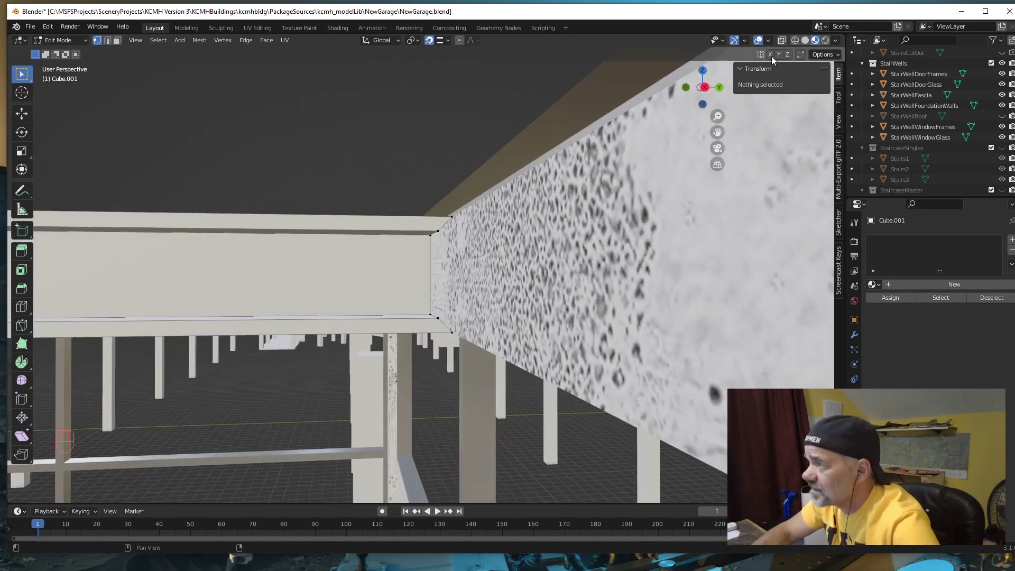
{"action": "left_click", "coordinate": [782, 40]}
{"action": "middle_click_drag", "start_coordinate": [524, 320], "coordinate": [532, 336]}
{"action": "left_click", "coordinate": [421, 310]}
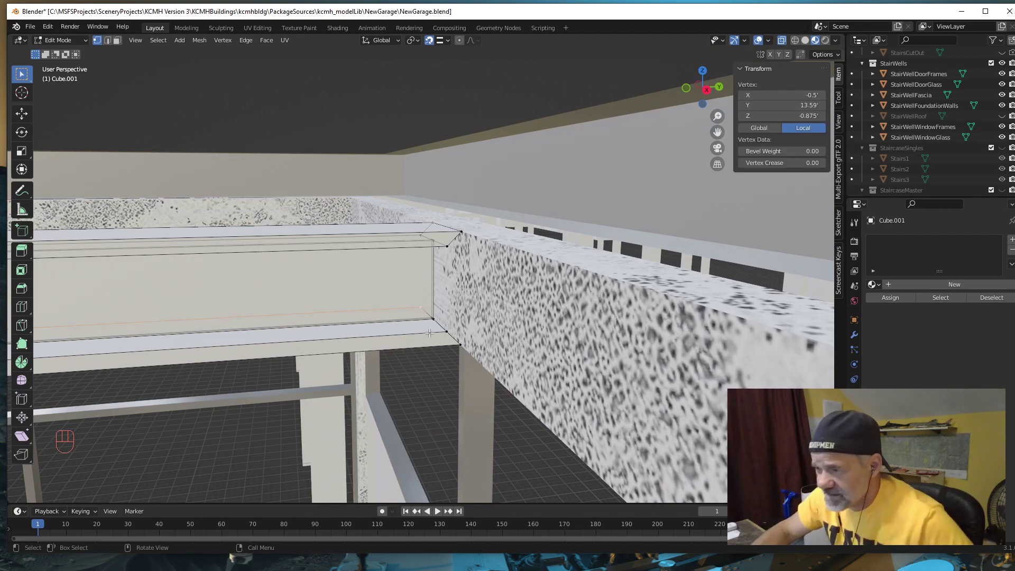
{"action": "middle_click_drag", "start_coordinate": [429, 334], "coordinate": [418, 336]}
{"action": "middle_click", "coordinate": [425, 330]}
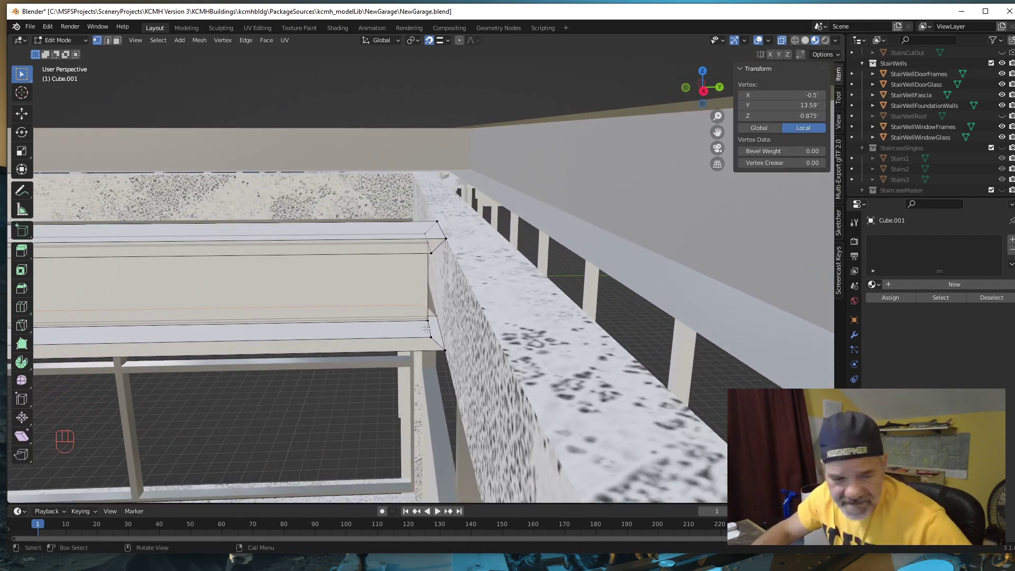
{"action": "left_click_drag", "start_coordinate": [424, 322], "coordinate": [429, 319], "text": "shift"}
{"action": "middle_click_drag", "start_coordinate": [430, 320], "coordinate": [433, 307]}
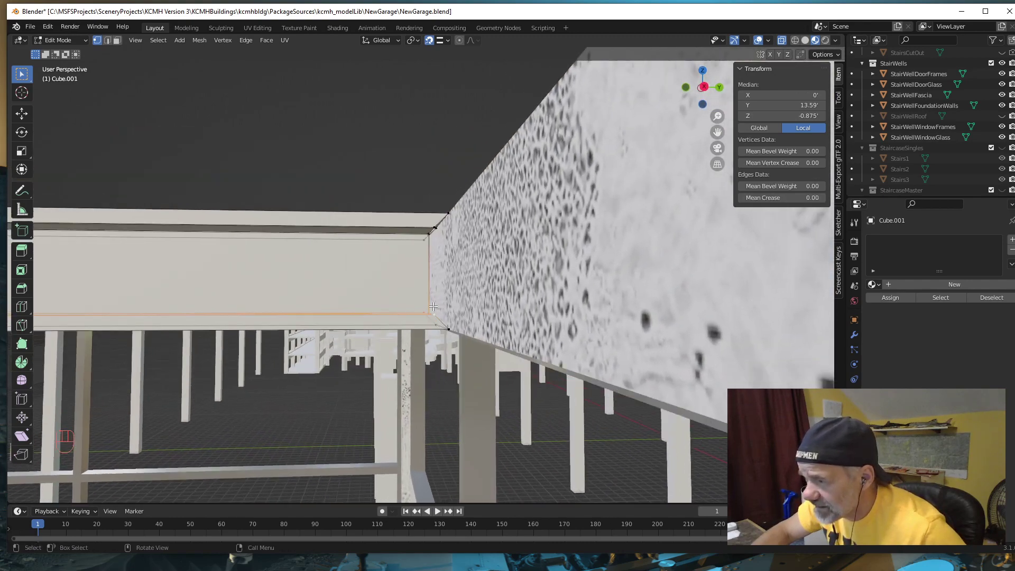
{"action": "left_click", "coordinate": [427, 234], "text": "shift"}
{"action": "left_click_drag", "start_coordinate": [425, 238], "coordinate": [434, 228], "text": "shift"}
{"action": "middle_click_drag", "start_coordinate": [433, 228], "coordinate": [440, 293]}
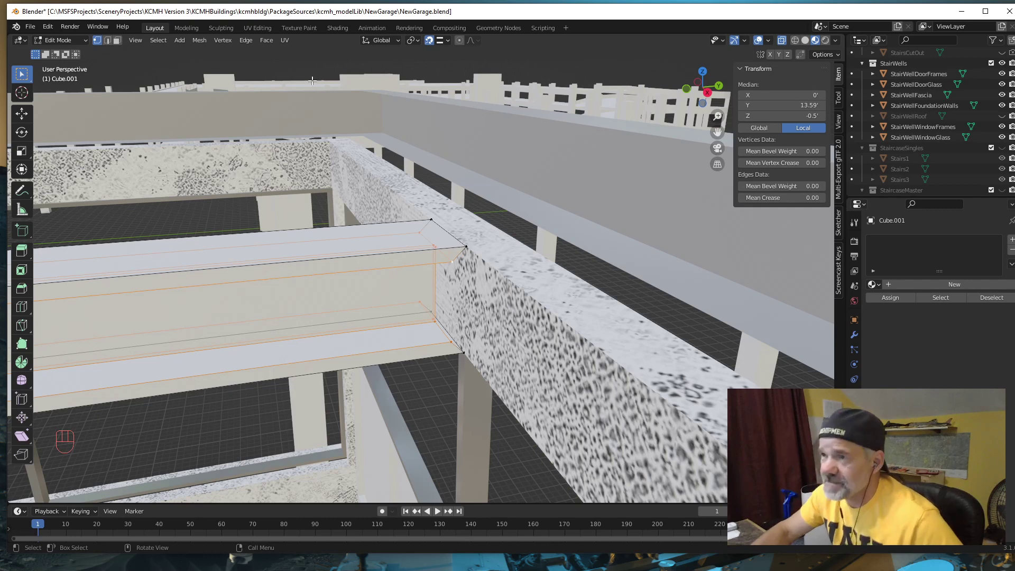
Step: Set snapping to Vertex and move the selected vertices 0.125' along Y, flush with the beam's outer end corner
{"action": "left_click", "coordinate": [448, 38]}
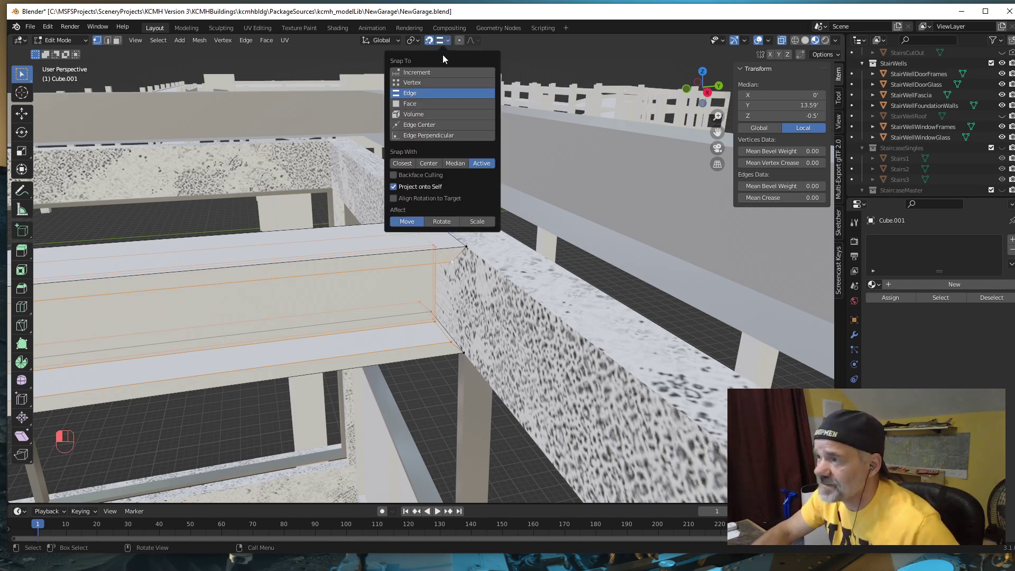
{"action": "left_click", "coordinate": [415, 83]}
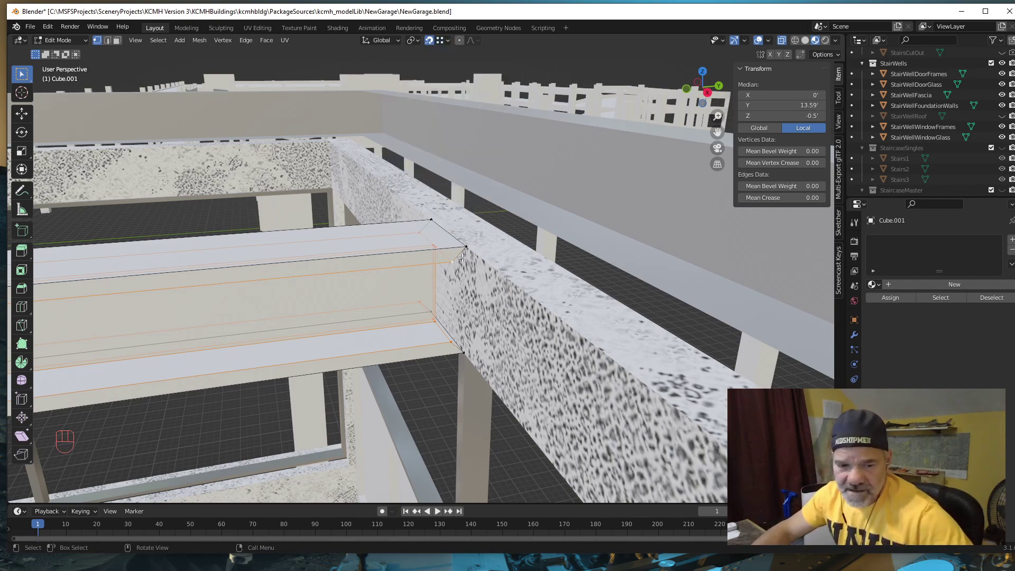
{"action": "key", "text": "g"}
{"action": "key", "text": "y"}
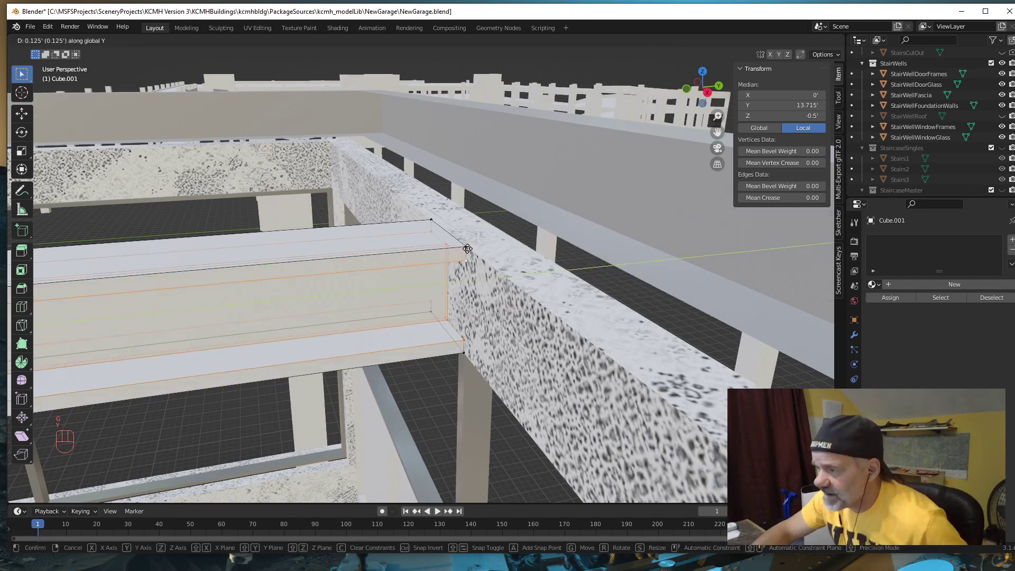
{"action": "left_click", "coordinate": [467, 248]}
{"action": "middle_click_drag", "start_coordinate": [474, 311], "coordinate": [512, 300]}
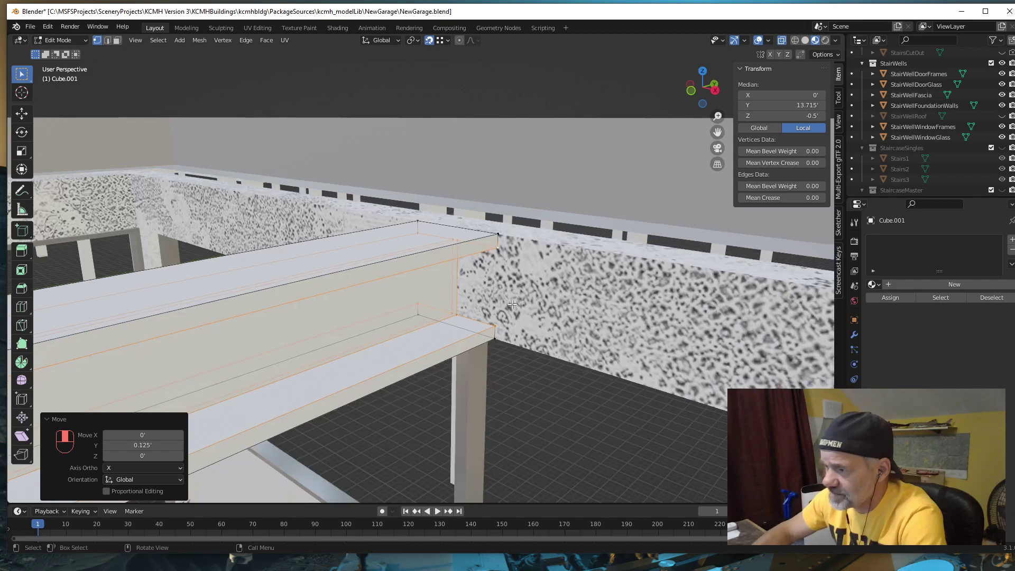
Step: Box-select and frame the beam's negative Y end, and switch to face selection with X-ray off
{"action": "scroll", "coordinate": [485, 347], "scroll_direction": "down", "scroll_amount": 6}
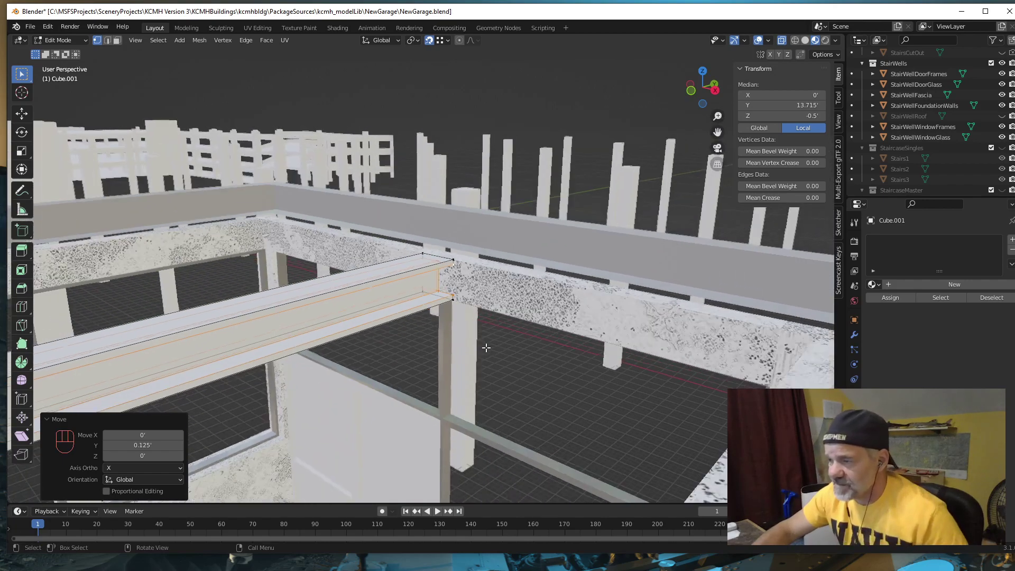
{"action": "middle_click_drag", "start_coordinate": [486, 344], "coordinate": [152, 385]}
{"action": "middle_click_drag", "start_coordinate": [504, 310], "coordinate": [237, 471], "text": "shift"}
{"action": "scroll", "coordinate": [548, 386], "scroll_direction": "up", "scroll_amount": 4}
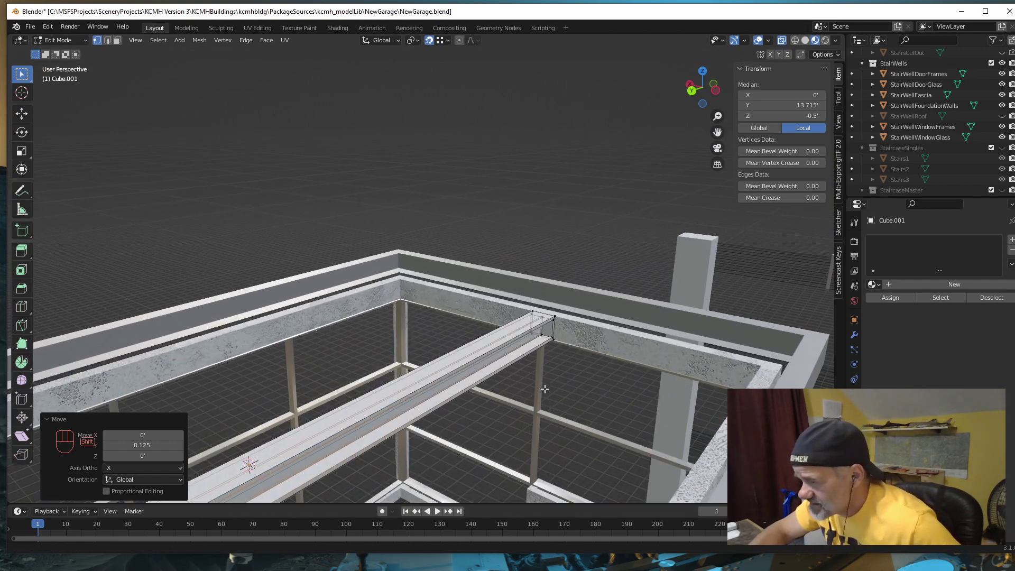
{"action": "middle_click_drag", "start_coordinate": [544, 387], "coordinate": [530, 378], "text": "shift"}
{"action": "left_click_drag", "start_coordinate": [501, 333], "coordinate": [560, 278]}
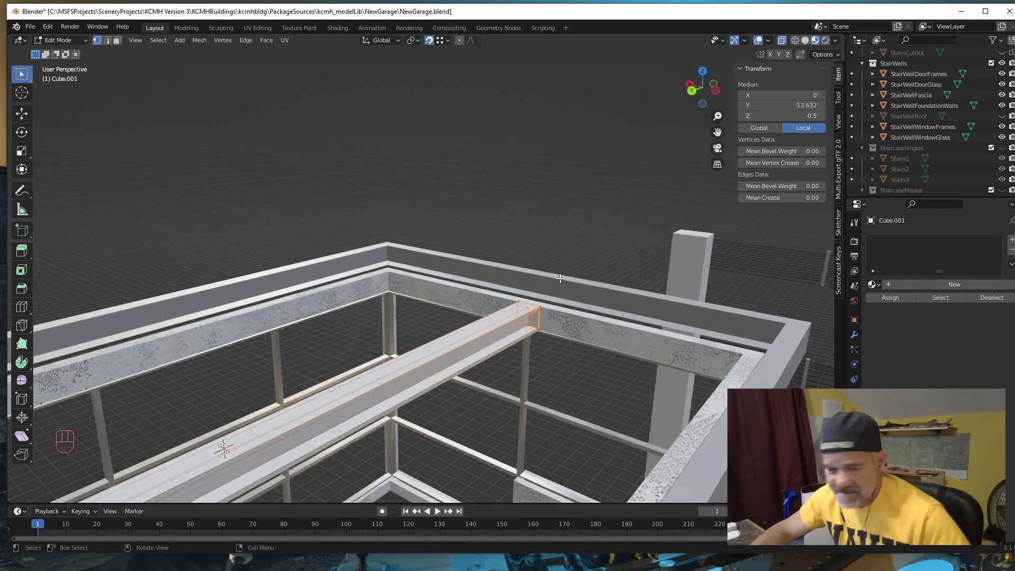
{"action": "key", "text": "KP_Decimal"}
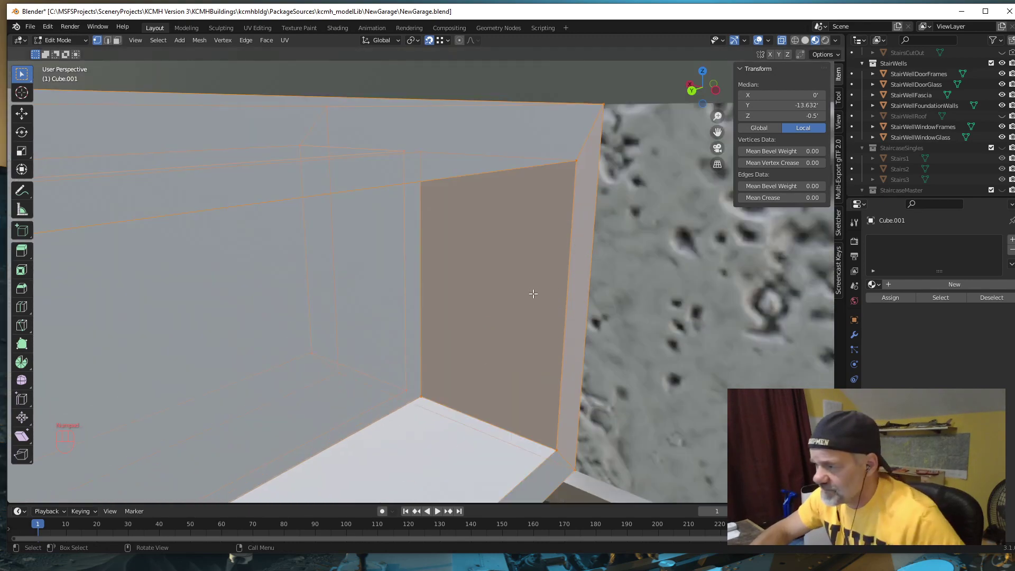
{"action": "scroll", "coordinate": [535, 290], "scroll_direction": "down", "scroll_amount": 4}
{"action": "key", "text": "3"}
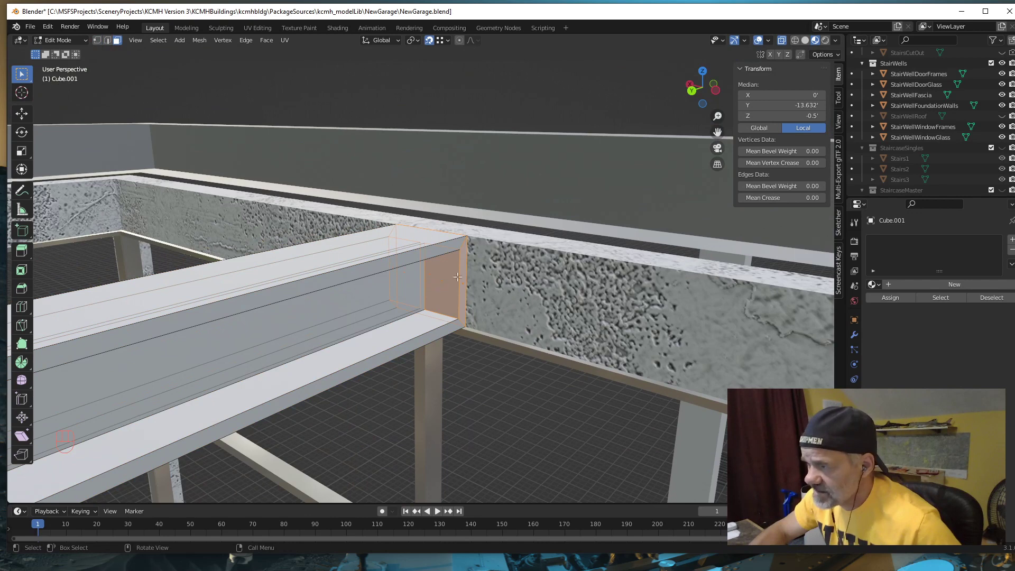
{"action": "left_click", "coordinate": [782, 40]}
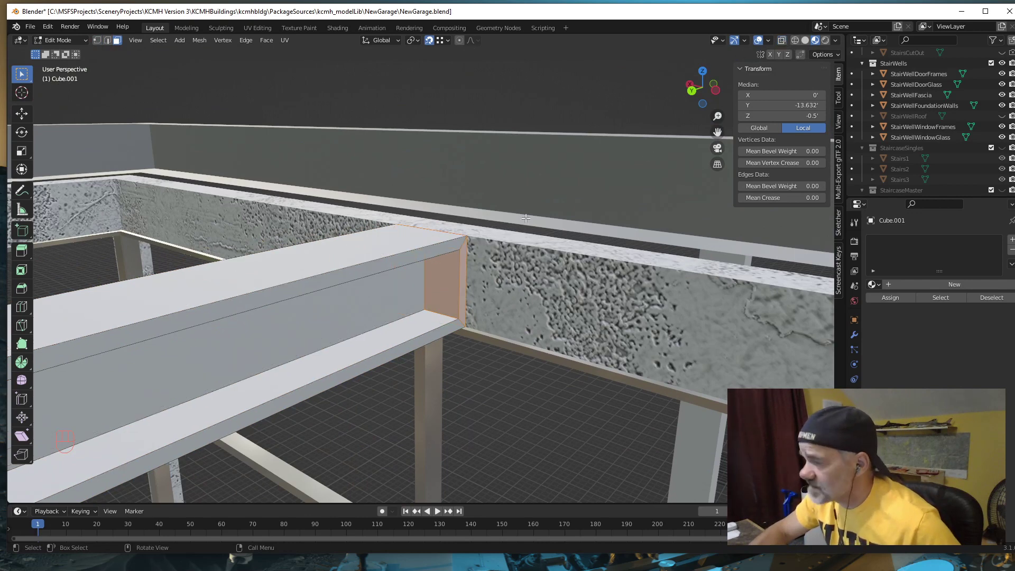
Step: Delete the four narrow end faces closing off both side channels at the beam's negative Y end
{"action": "left_click", "coordinate": [458, 324]}
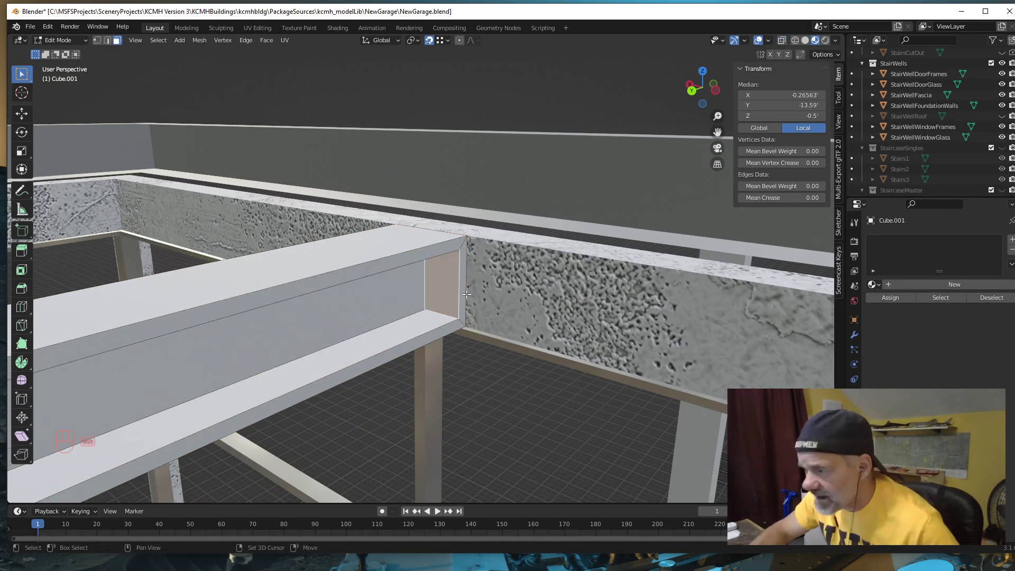
{"action": "left_click", "coordinate": [465, 292], "text": "shift"}
{"action": "middle_click_drag", "start_coordinate": [444, 318], "coordinate": [549, 321]}
{"action": "left_click", "coordinate": [391, 291], "text": "shift"}
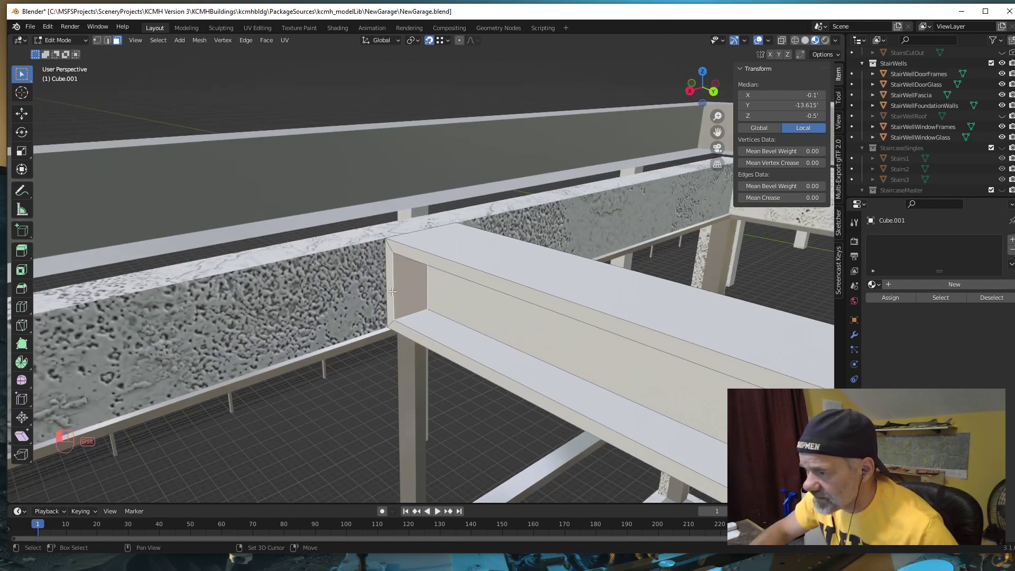
{"action": "left_click", "coordinate": [395, 292], "text": "shift"}
{"action": "key", "text": "Delete"}
{"action": "left_click", "coordinate": [424, 296]}
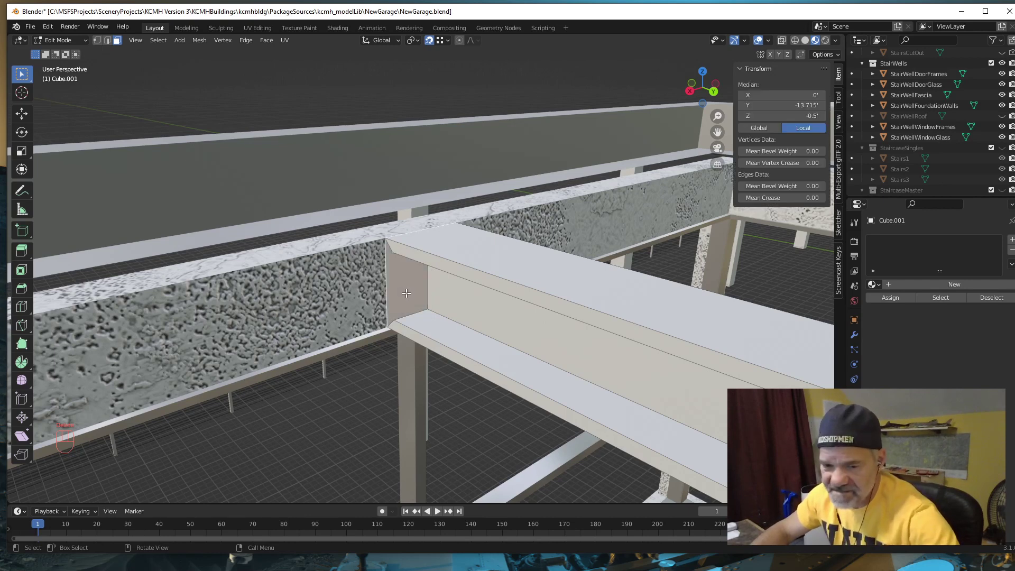
Step: Finish deleting the channel end faces at the beam's negative Y end, and select the recessed channel vertices on both sides with X-ray on
{"action": "key", "text": "Delete"}
{"action": "left_click", "coordinate": [406, 293]}
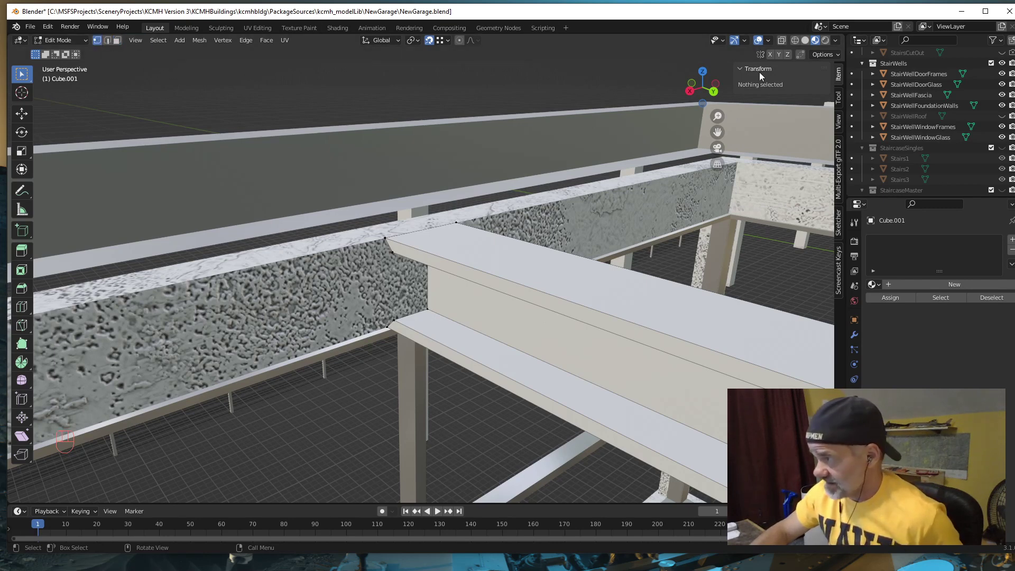
{"action": "left_click", "coordinate": [782, 40]}
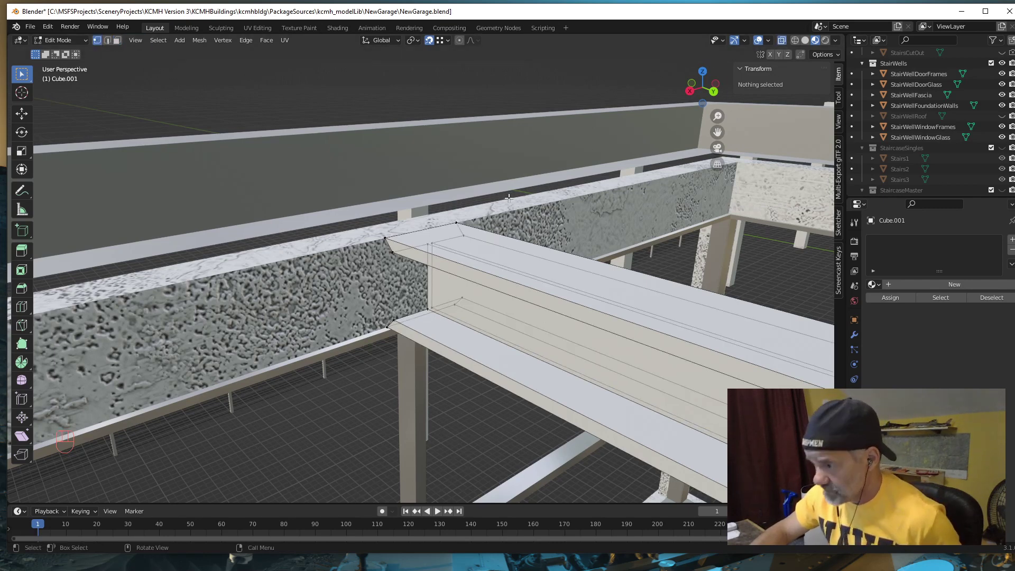
{"action": "left_click", "coordinate": [408, 250]}
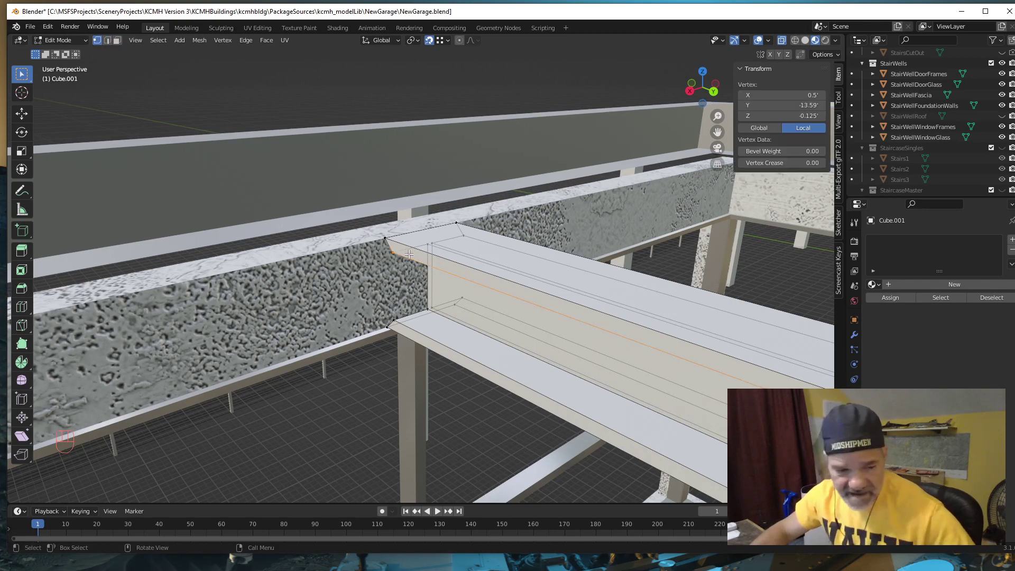
{"action": "left_click", "coordinate": [444, 243], "text": "shift"}
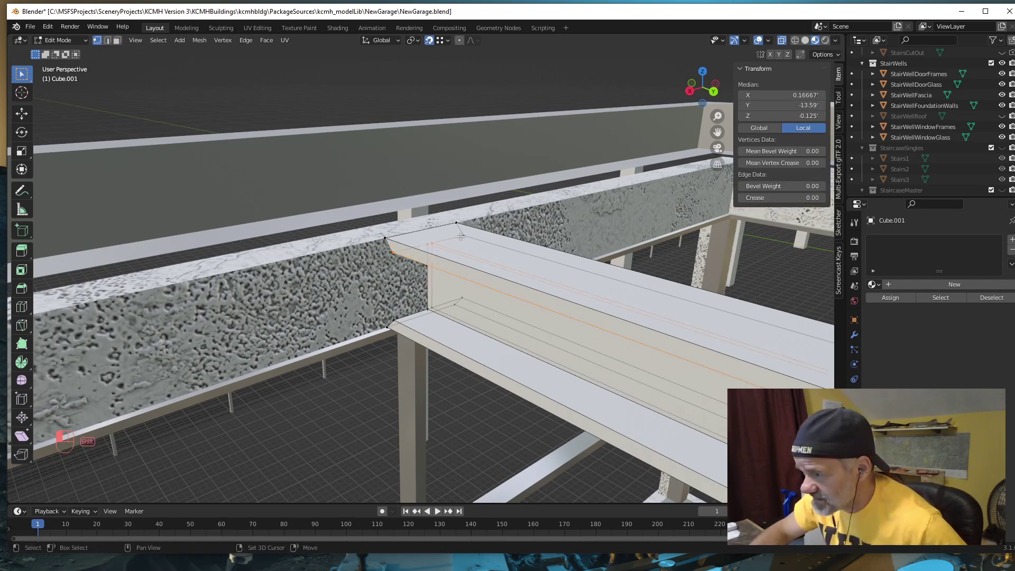
{"action": "left_click", "coordinate": [397, 315], "text": "shift"}
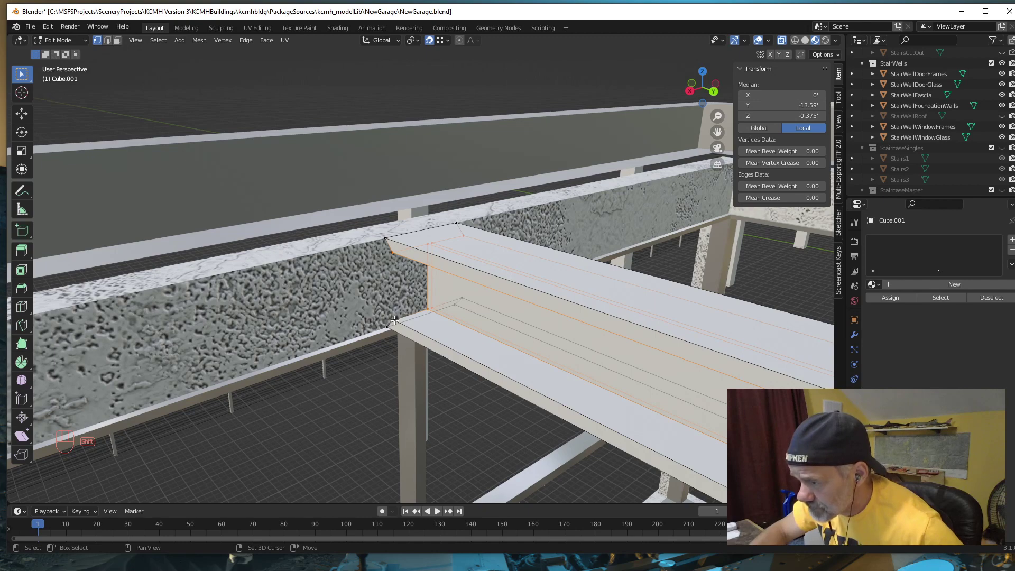
{"action": "left_click", "coordinate": [458, 300], "text": "shift"}
{"action": "left_click", "coordinate": [462, 296], "text": "shift"}
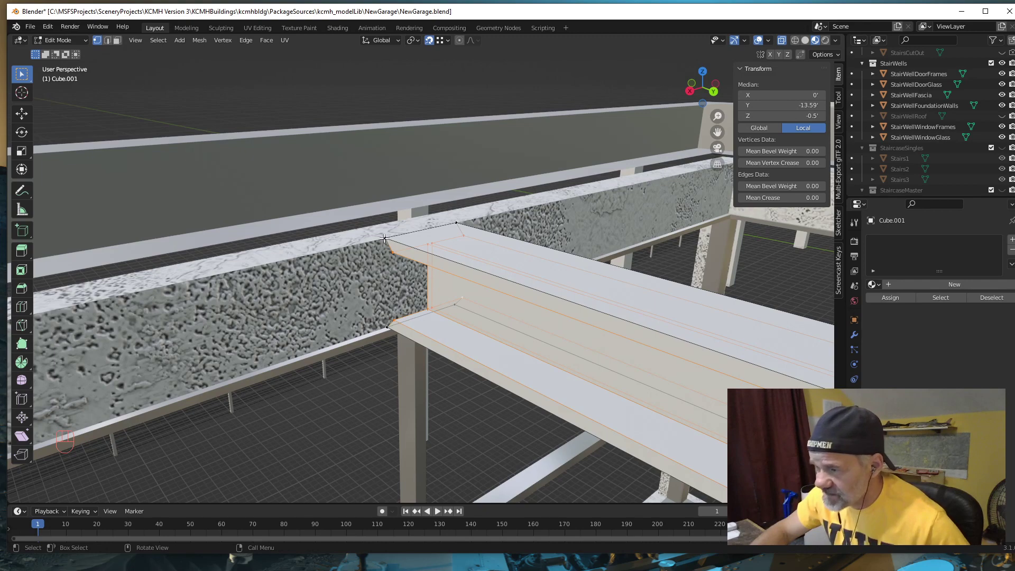
Step: Move the selected vertices -0.125' along Y, flush with the beam's outer end corner, and return to face selection with X-ray off
{"action": "key", "text": "g"}
{"action": "key", "text": "y"}
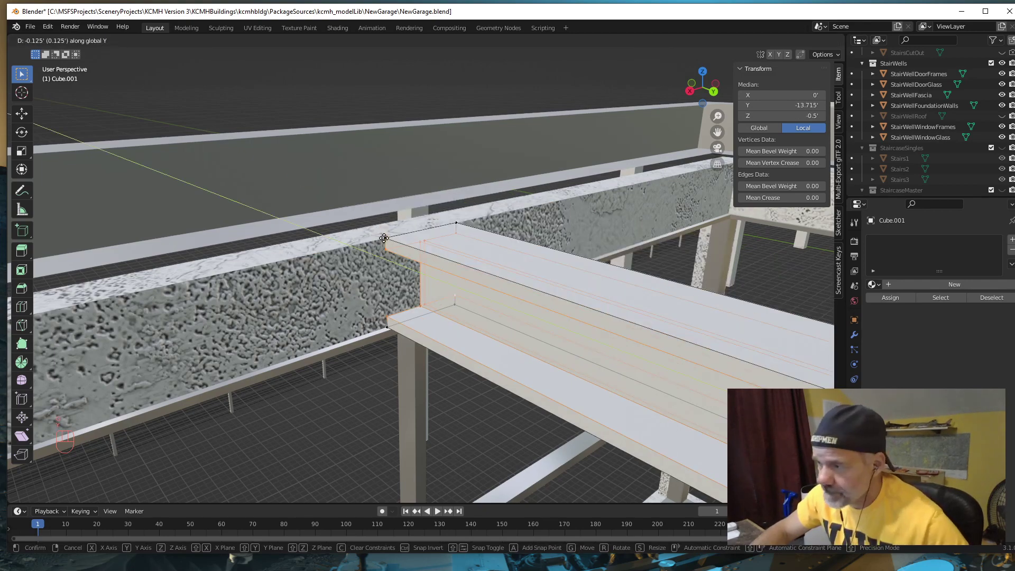
{"action": "left_click", "coordinate": [384, 238]}
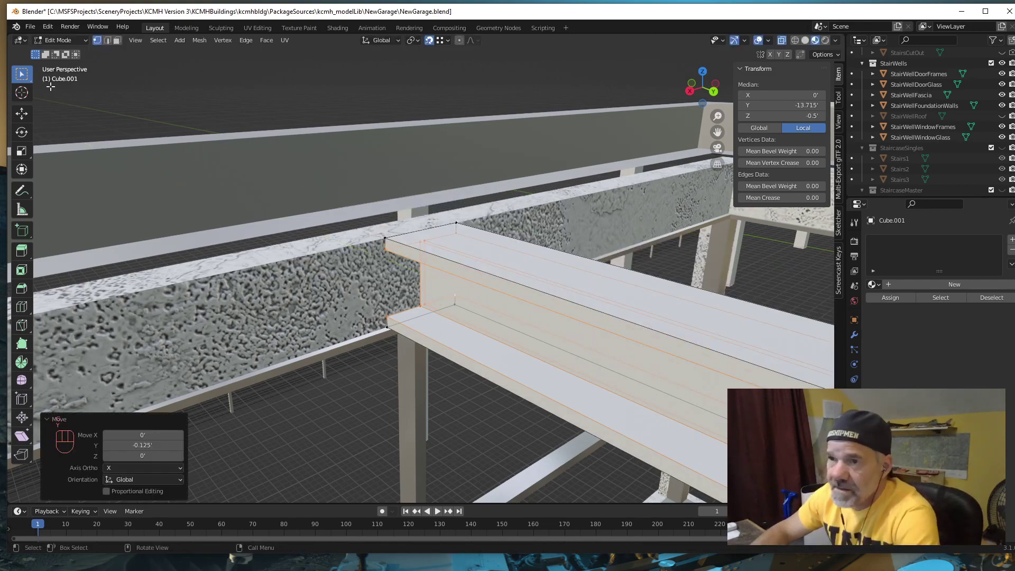
{"action": "left_click", "coordinate": [117, 40]}
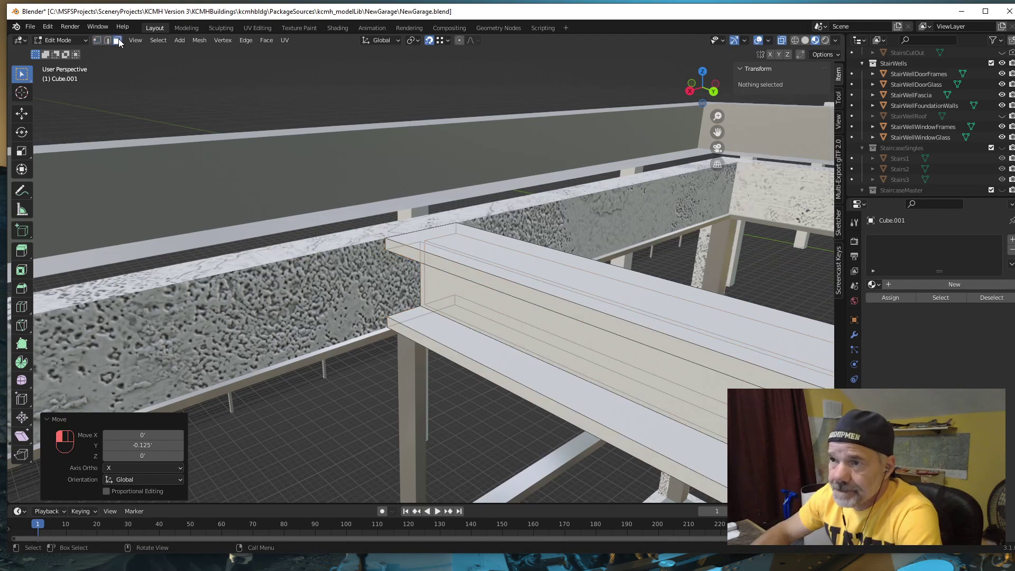
{"action": "left_click", "coordinate": [781, 40]}
Step: Compare the ceiling beam's size and position with the real stairwell in the reference photo CONRAC-FINAL_Photo-5.jpg
{"action": "middle_click_drag", "start_coordinate": [469, 346], "coordinate": [415, 352]}
{"action": "scroll", "coordinate": [415, 357], "scroll_direction": "down", "scroll_amount": 6}
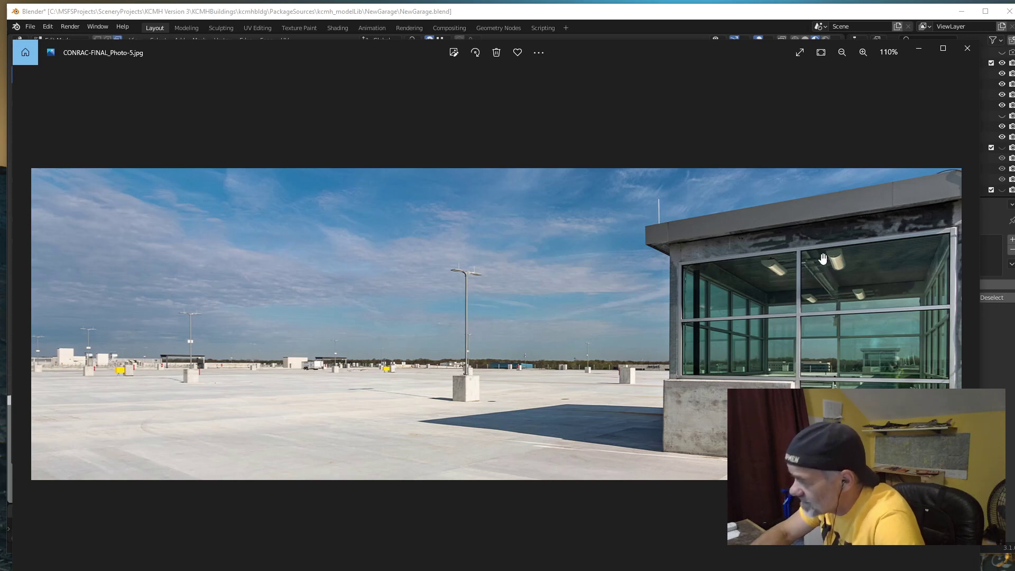
{"action": "left_click", "coordinate": [919, 51]}
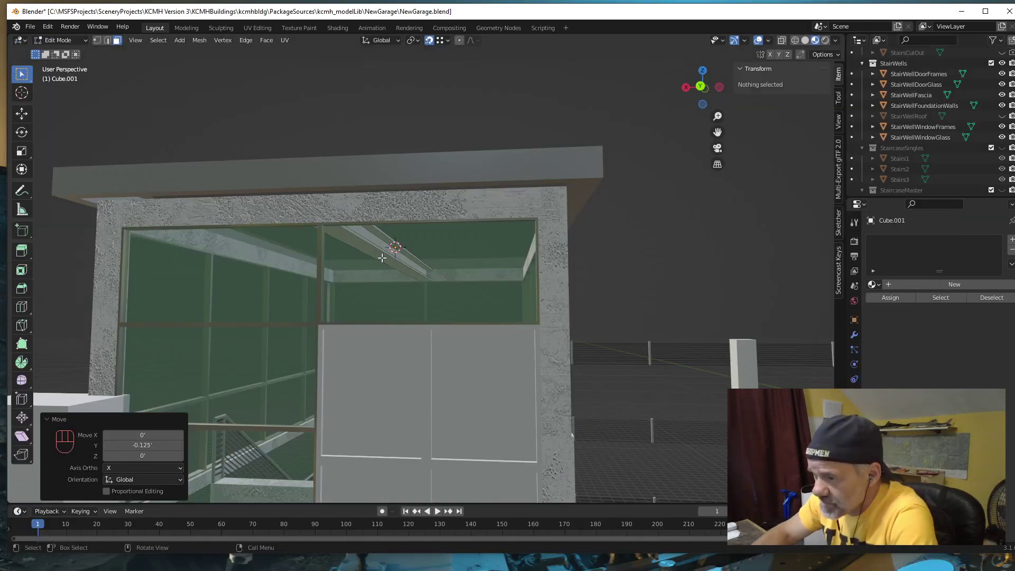
{"action": "middle_click_drag", "start_coordinate": [397, 255], "coordinate": [417, 360]}
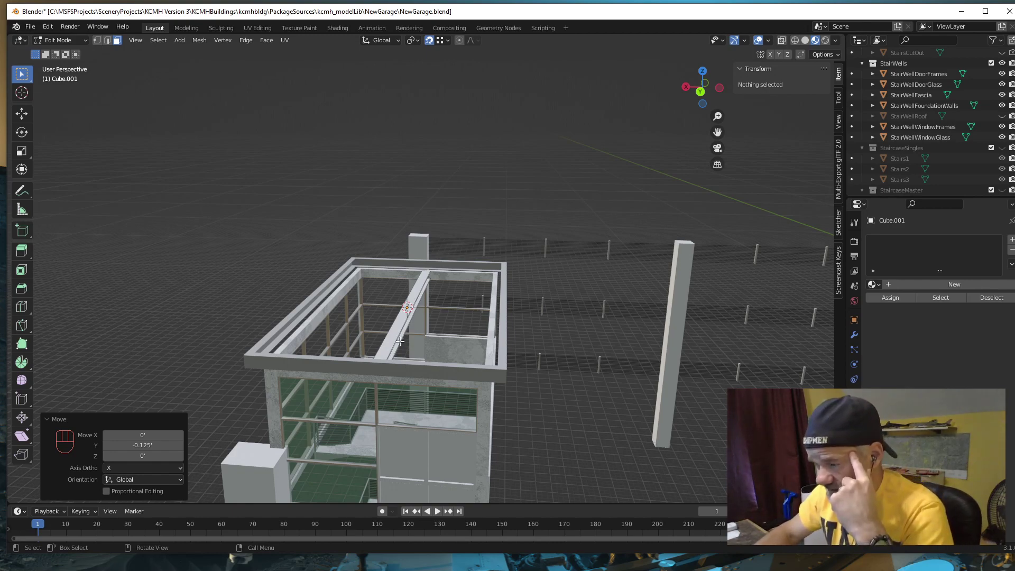
{"action": "middle_click_drag", "start_coordinate": [406, 360], "coordinate": [407, 360]}
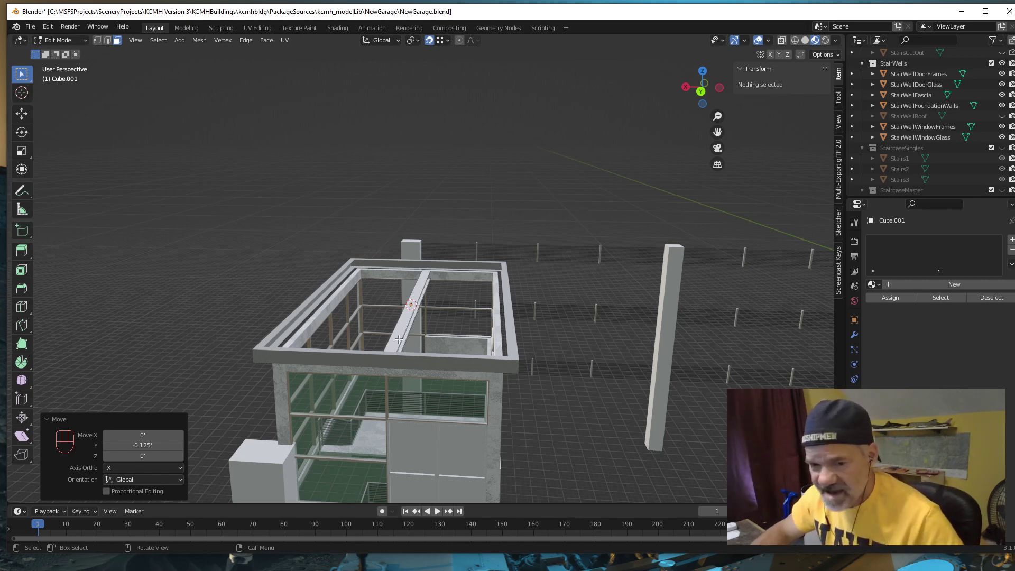
Step: Return to Object Mode and scale the whole I-beam by 0.6 along the X axis to make it narrower
{"action": "key", "text": "Tab"}
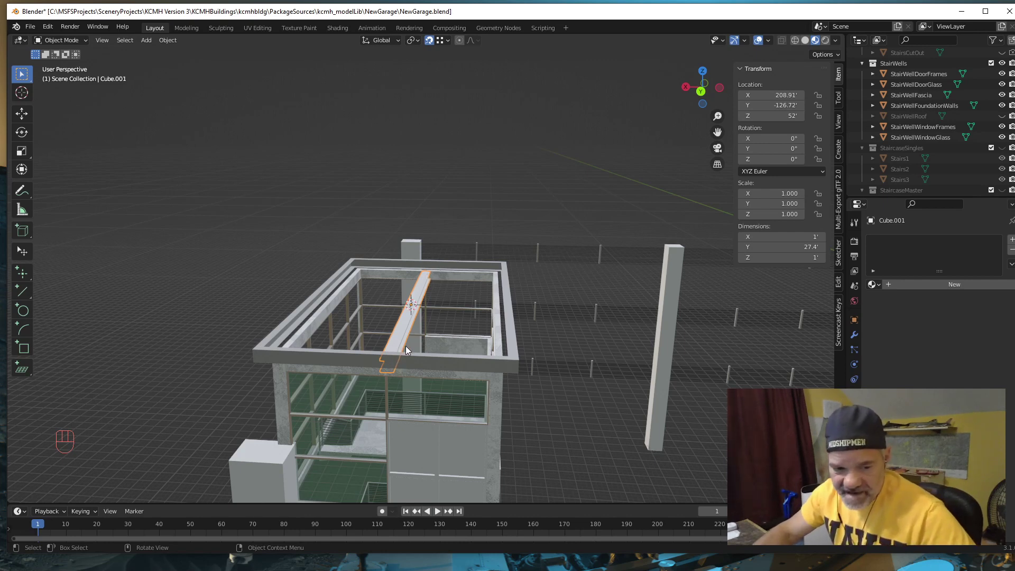
{"action": "key", "text": "s"}
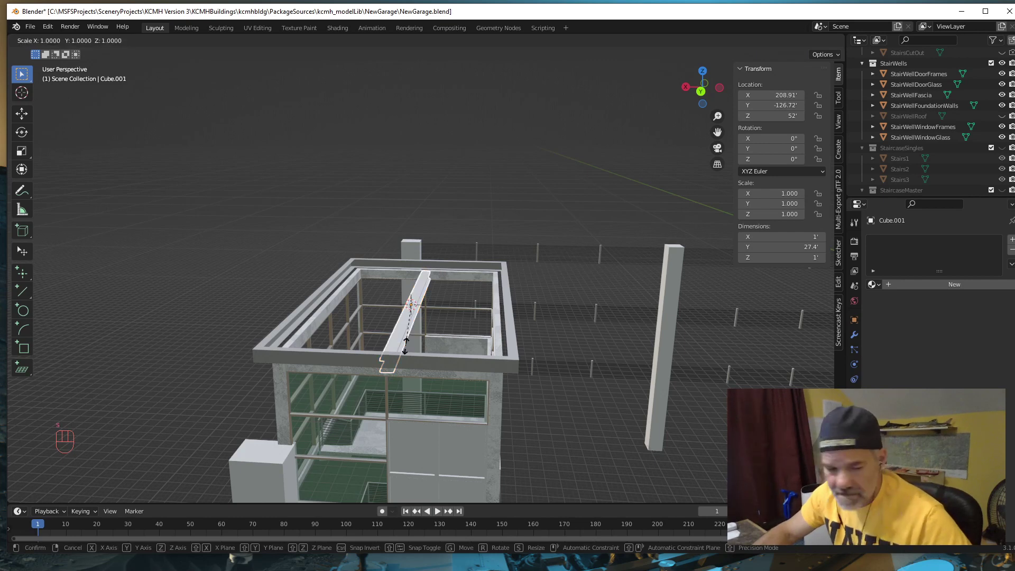
{"action": "type", "text": "x"}
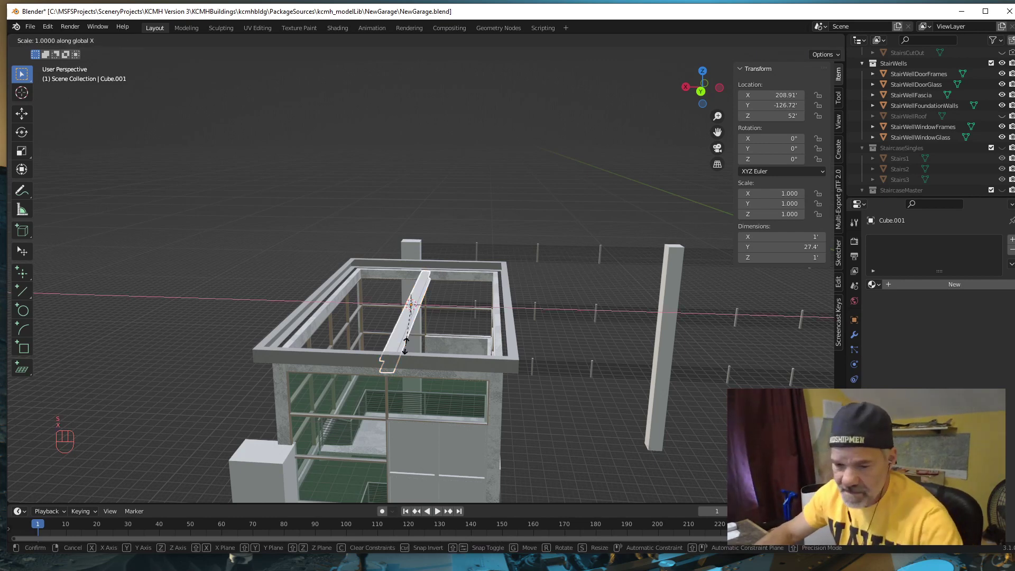
{"action": "type", "text": ".6"}
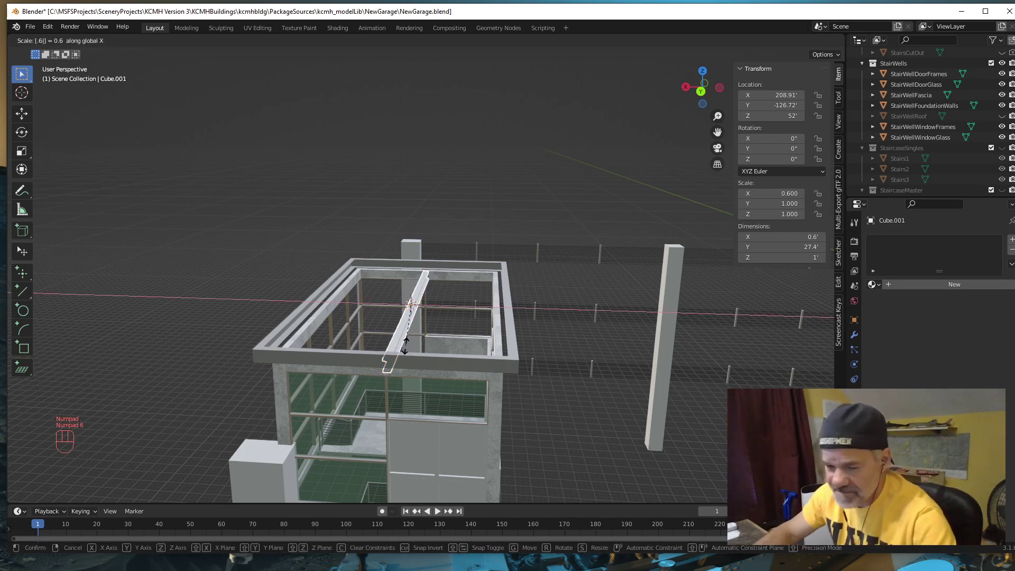
{"action": "key", "text": "KP_Enter"}
Step: Scale the I-beam by 0.6 along the Z axis to reduce its height
{"action": "middle_click_drag", "start_coordinate": [440, 366], "coordinate": [425, 337]}
{"action": "scroll", "coordinate": [398, 366], "scroll_direction": "up", "scroll_amount": 3}
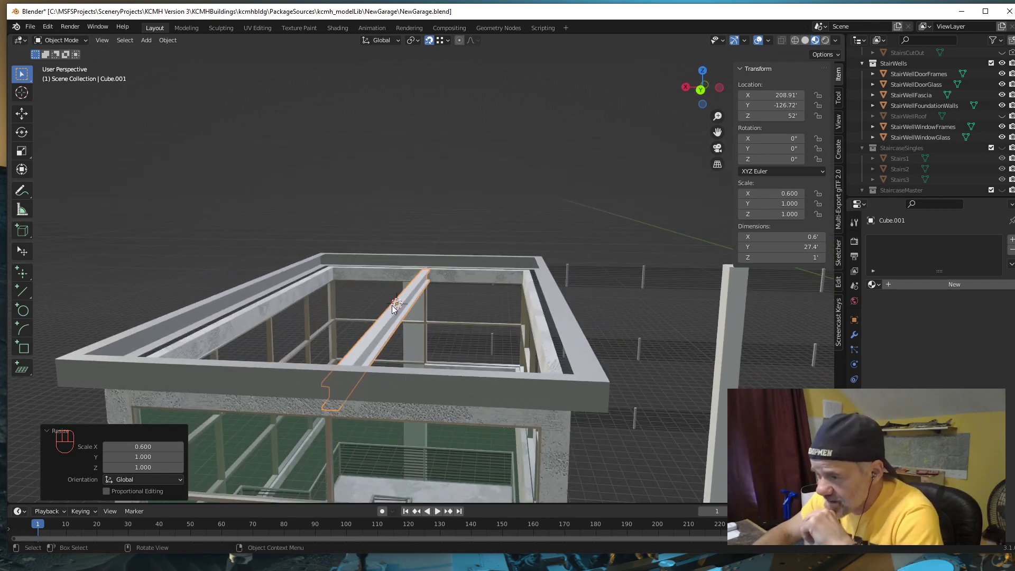
{"action": "middle_click_drag", "start_coordinate": [392, 306], "coordinate": [309, 305]}
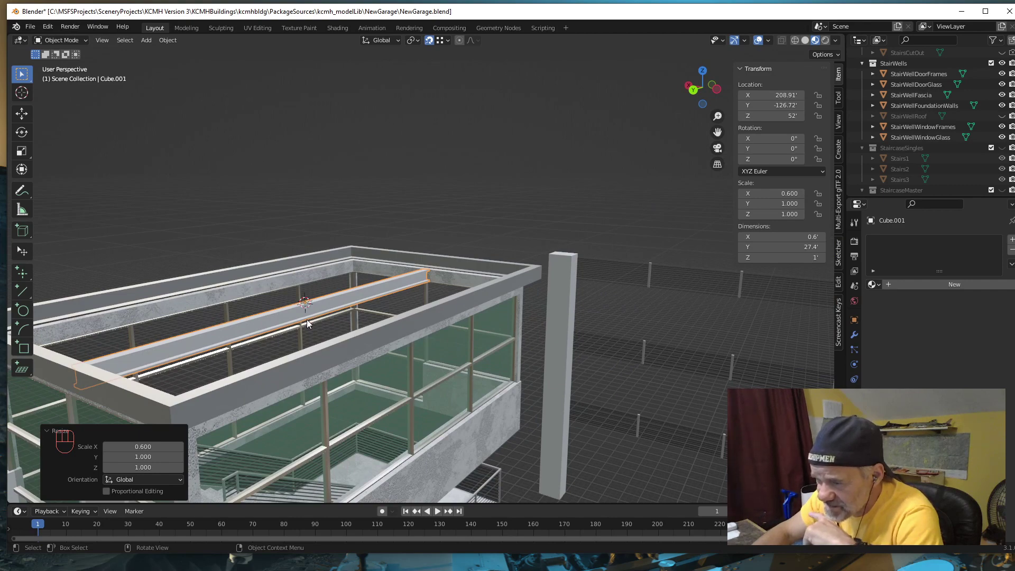
{"action": "middle_click_drag", "start_coordinate": [308, 328], "coordinate": [325, 331]}
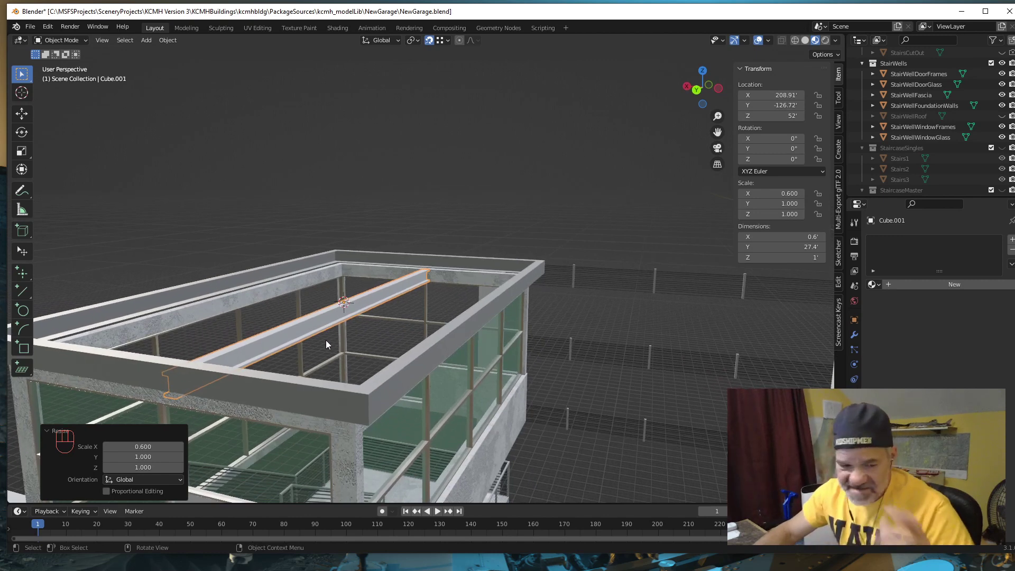
{"action": "key", "text": "s"}
{"action": "key", "text": "z"}
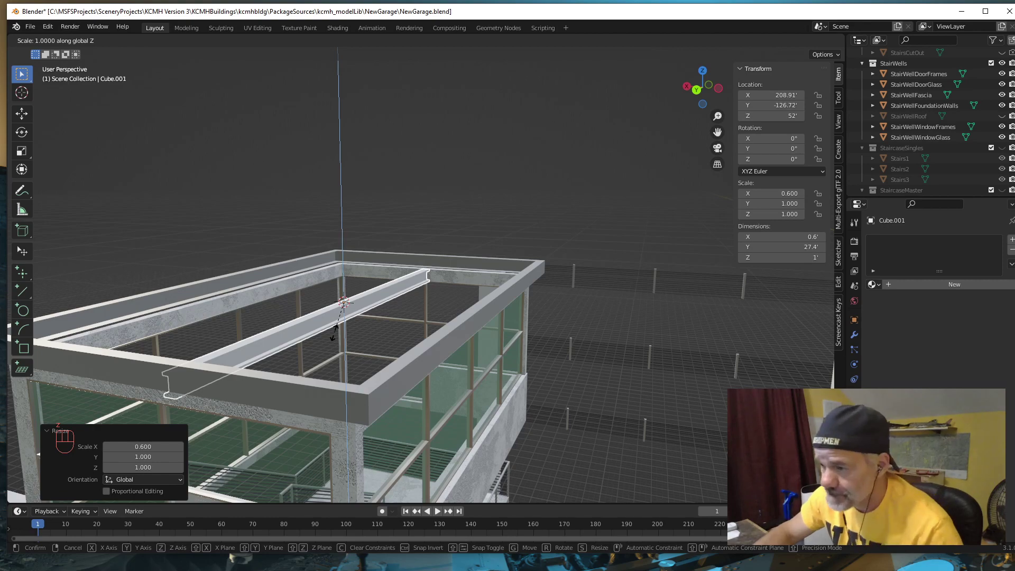
{"action": "key", "text": "KP_Decimal"}
{"action": "key", "text": "KP_6"}
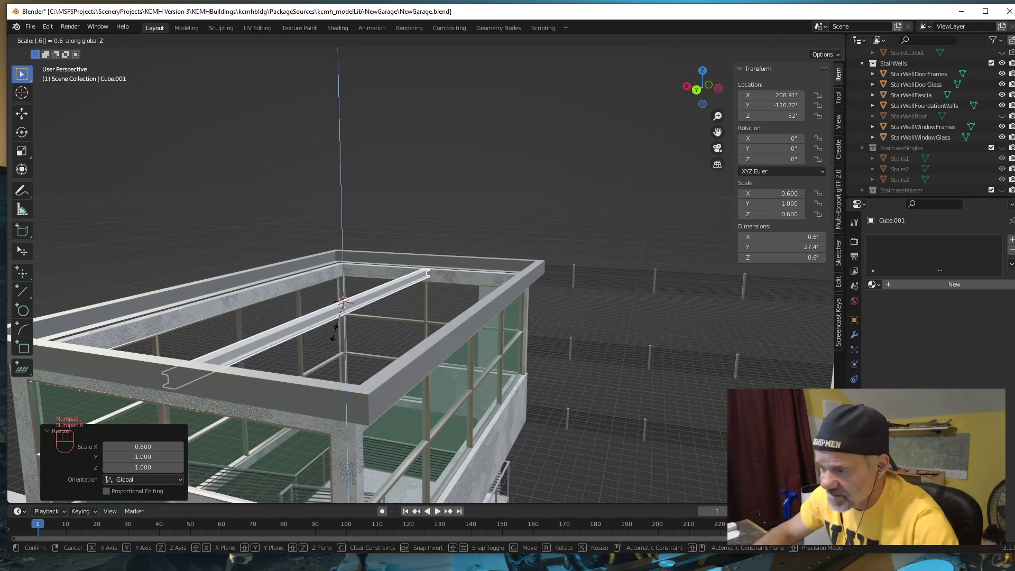
{"action": "key", "text": "KP_Enter"}
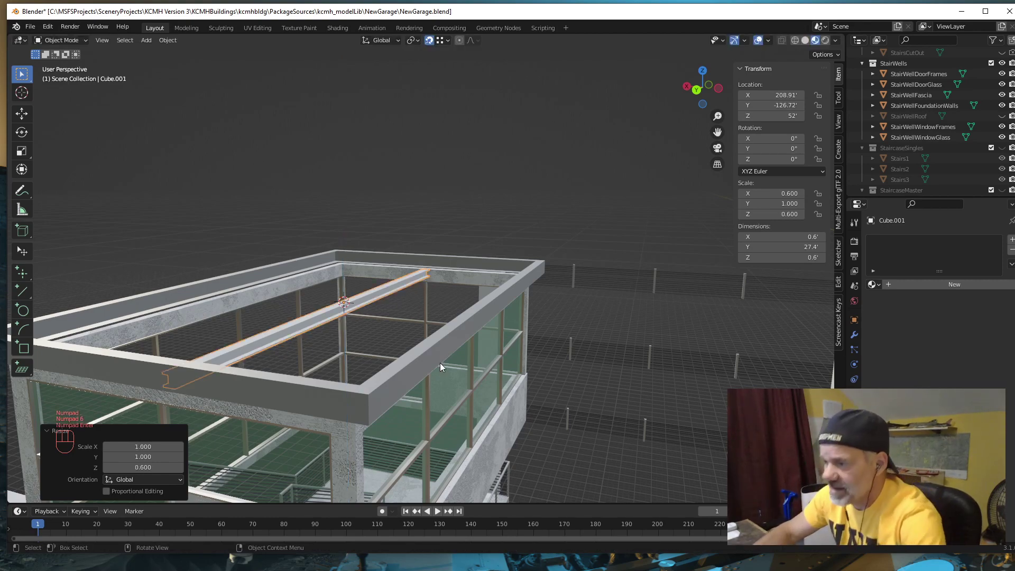
Step: Apply the resized I-beam's scale so its scale values reset to 1
{"action": "middle_click_drag", "start_coordinate": [436, 359], "coordinate": [469, 336]}
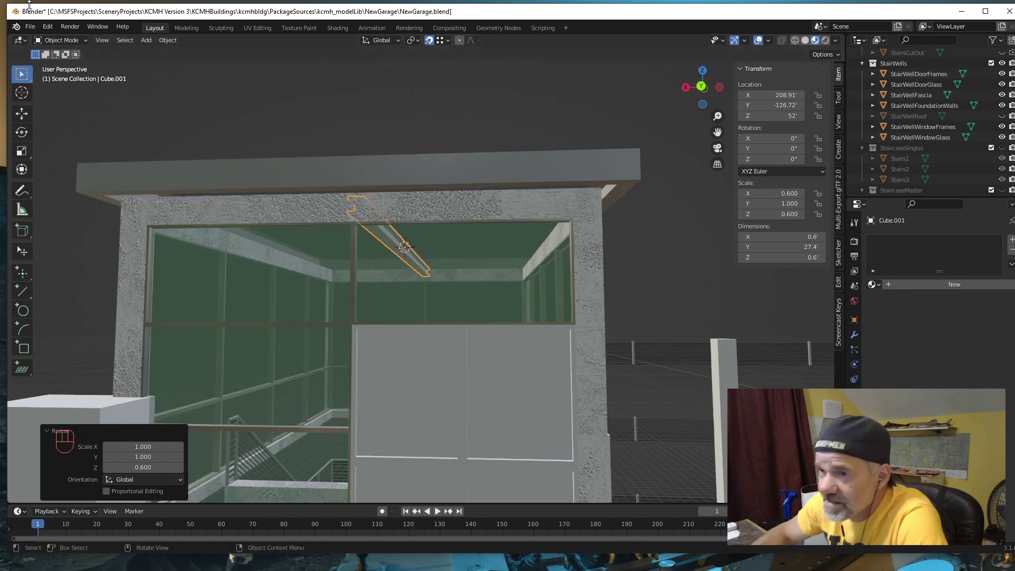
{"action": "left_click", "coordinate": [171, 41]}
{"action": "mouse_move", "coordinate": [185, 98]}
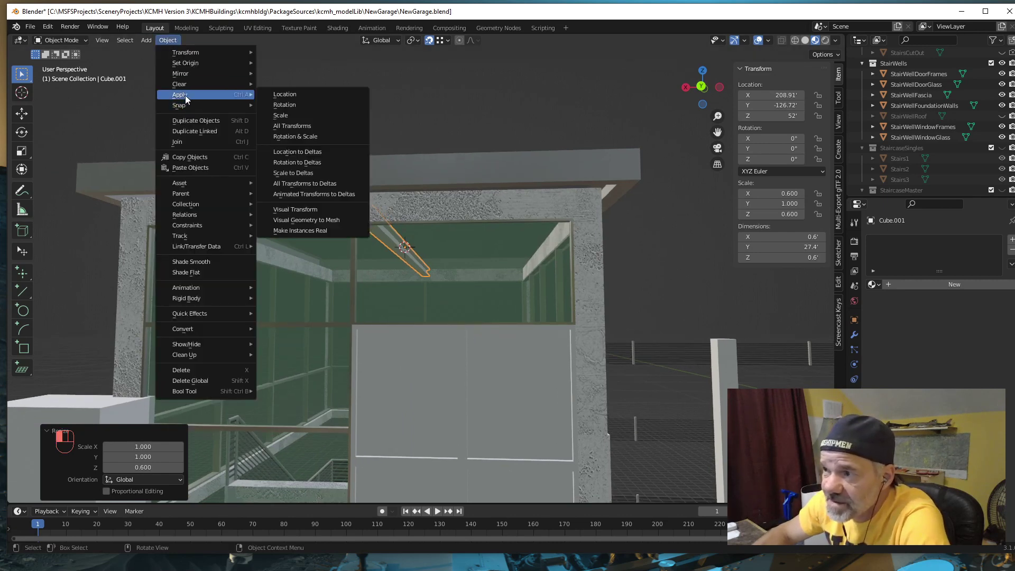
{"action": "left_click", "coordinate": [283, 116]}
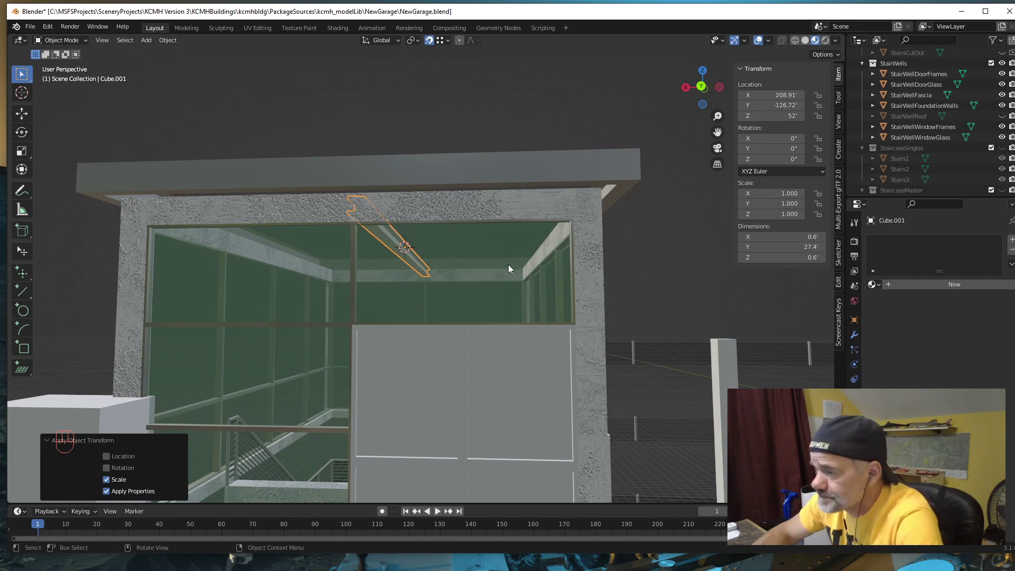
Step: Check the slimmer beam through the stairwell windows against the reference photo of the real building
{"action": "middle_click_drag", "start_coordinate": [509, 266], "coordinate": [468, 244]}
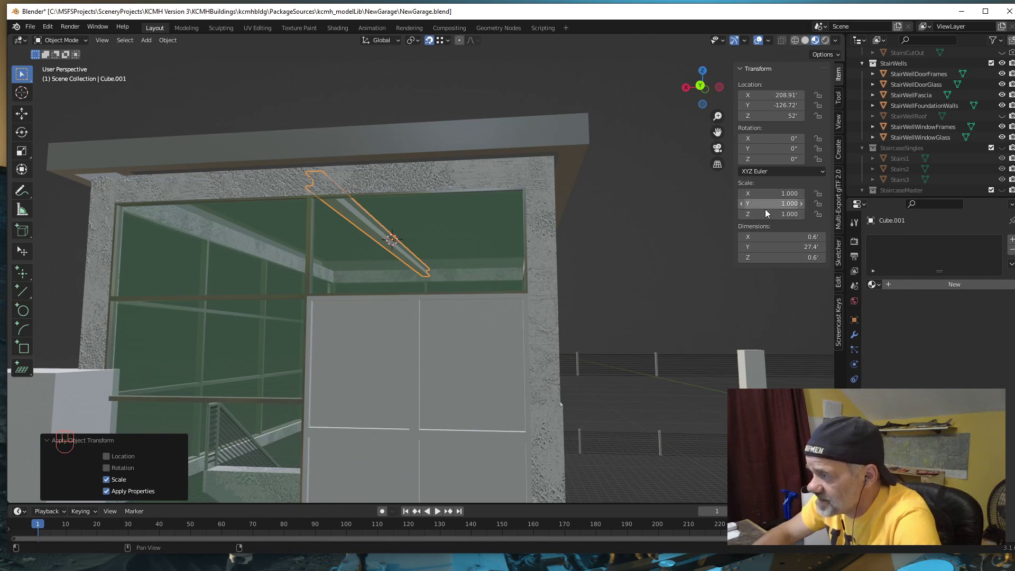
{"action": "mouse_move", "coordinate": [578, 293]}
{"action": "middle_mouse_down"}
{"action": "mouse_move", "coordinate": [576, 304]}
{"action": "mouse_move", "coordinate": [582, 297]}
{"action": "middle_mouse_up"}
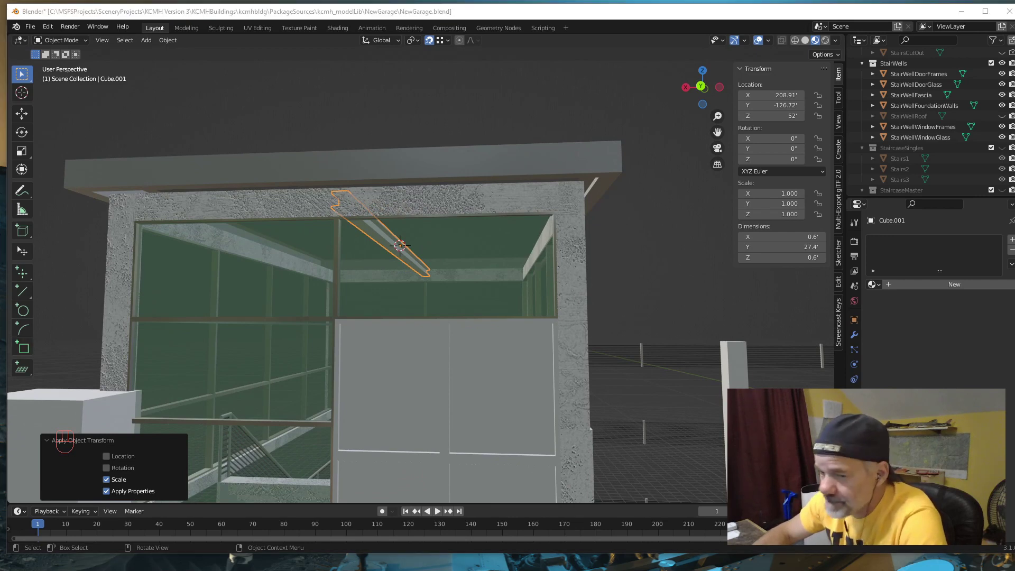
{"action": "key", "text": "alt+Tab"}
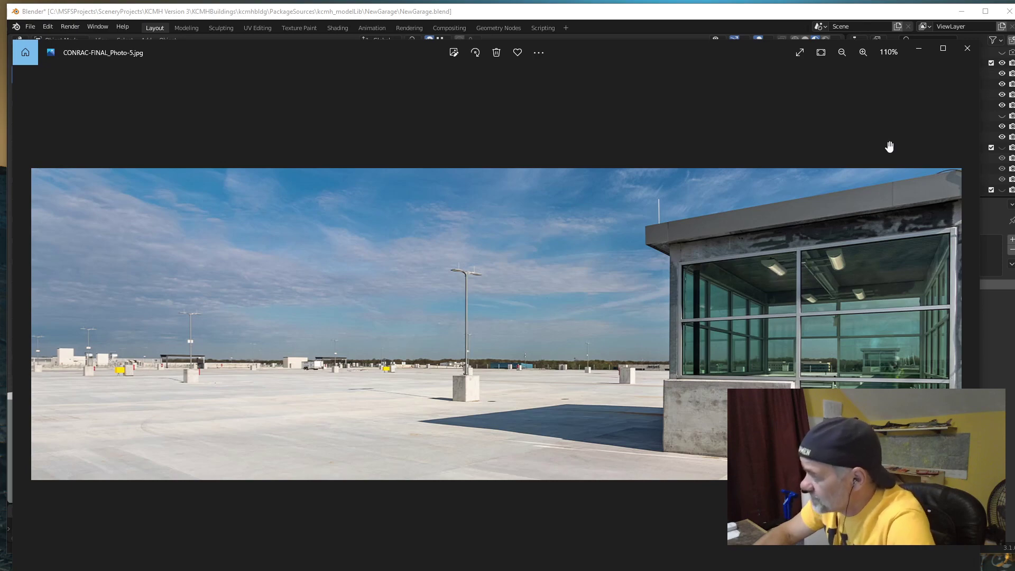
{"action": "left_click", "coordinate": [920, 49]}
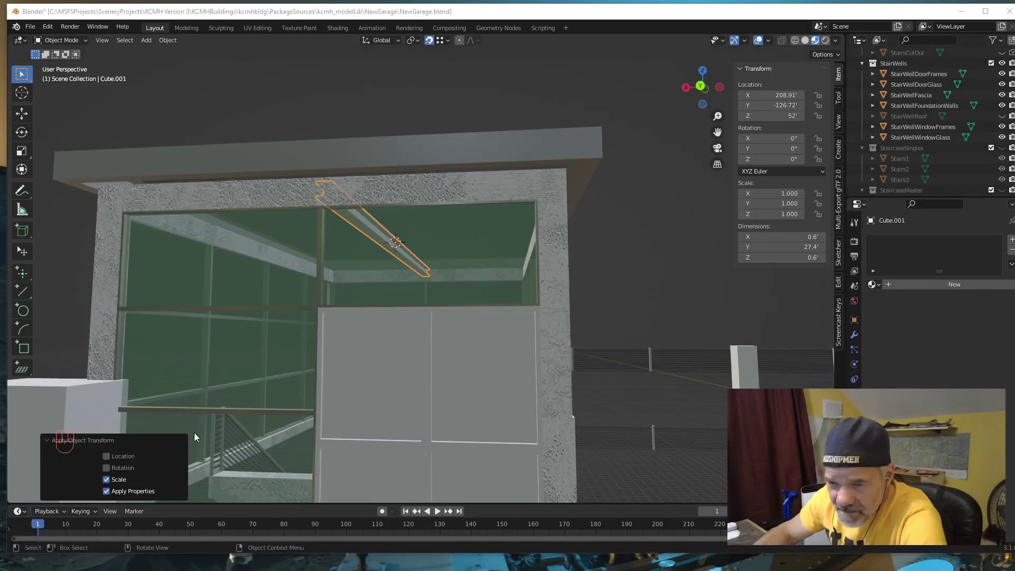
{"action": "middle_click_drag", "start_coordinate": [383, 274], "coordinate": [386, 264]}
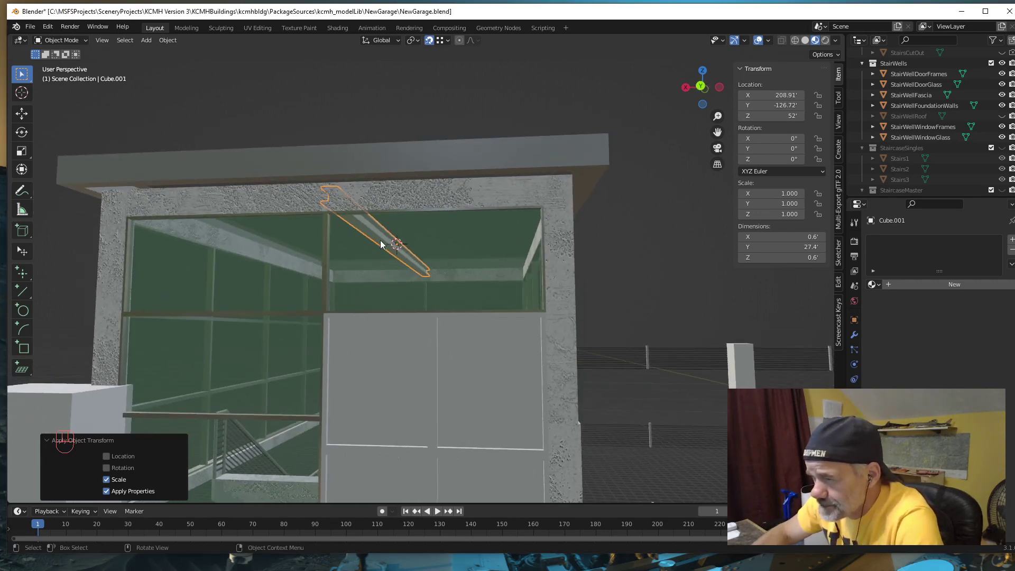
Step: Hide the StairWellWindowFrames and StairWellWindowGlass objects, and select the ceiling I-beam behind them
{"action": "left_click", "coordinate": [381, 244]}
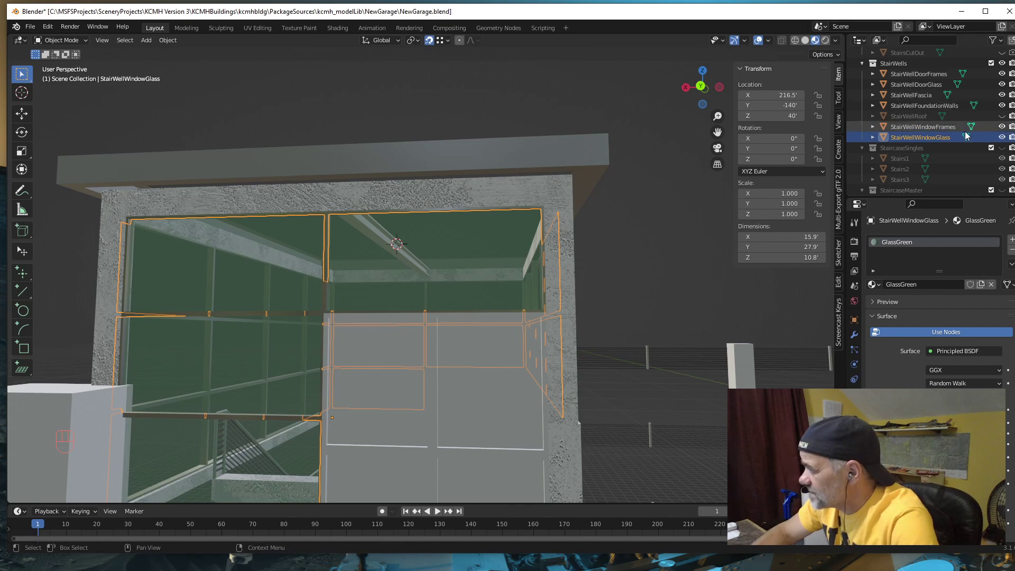
{"action": "left_click", "coordinate": [1002, 126]}
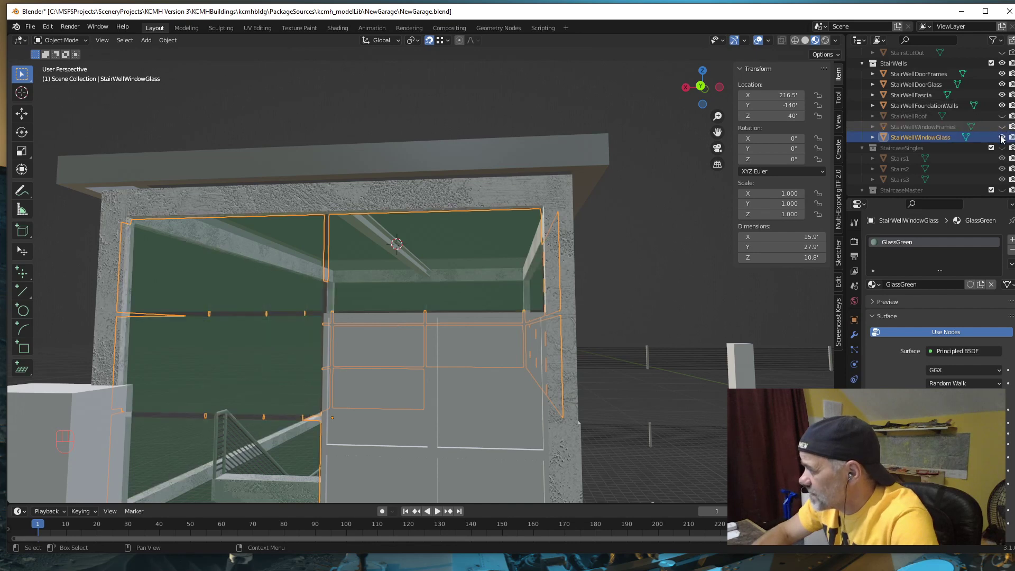
{"action": "left_click", "coordinate": [1002, 137]}
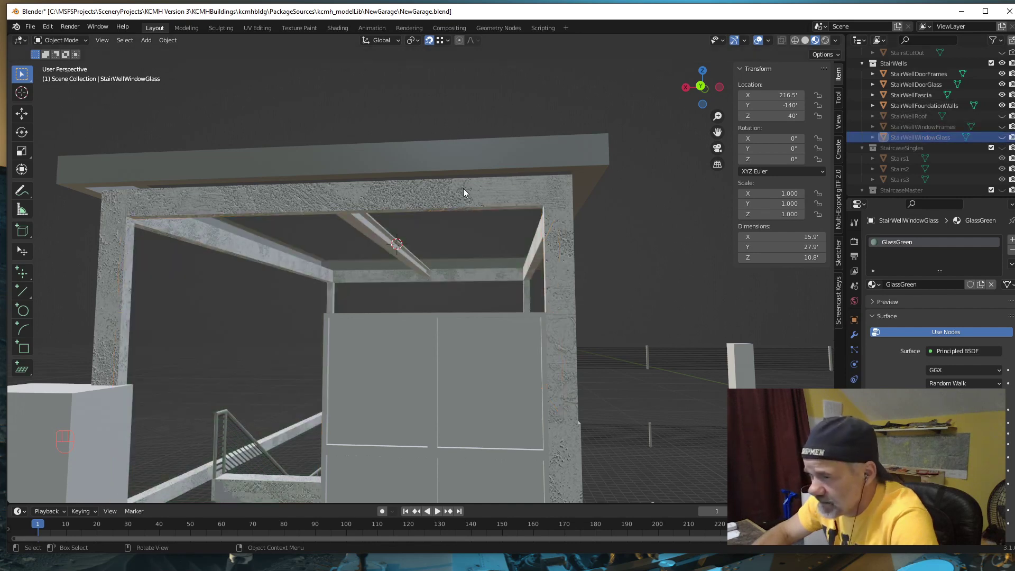
{"action": "left_click", "coordinate": [385, 242]}
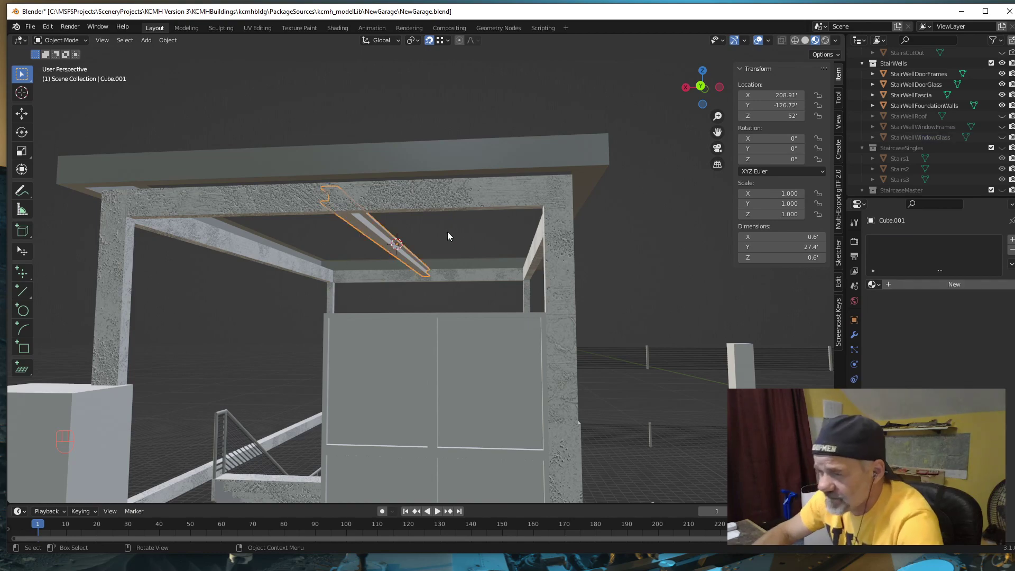
Step: Snap the 3D cursor to the centre of the ceiling I-beam's underside face and return to Object Mode
{"action": "mouse_move", "coordinate": [439, 305]}
{"action": "middle_mouse_down"}
{"action": "mouse_move", "coordinate": [449, 306]}
{"action": "mouse_move", "coordinate": [432, 300]}
{"action": "middle_mouse_up"}
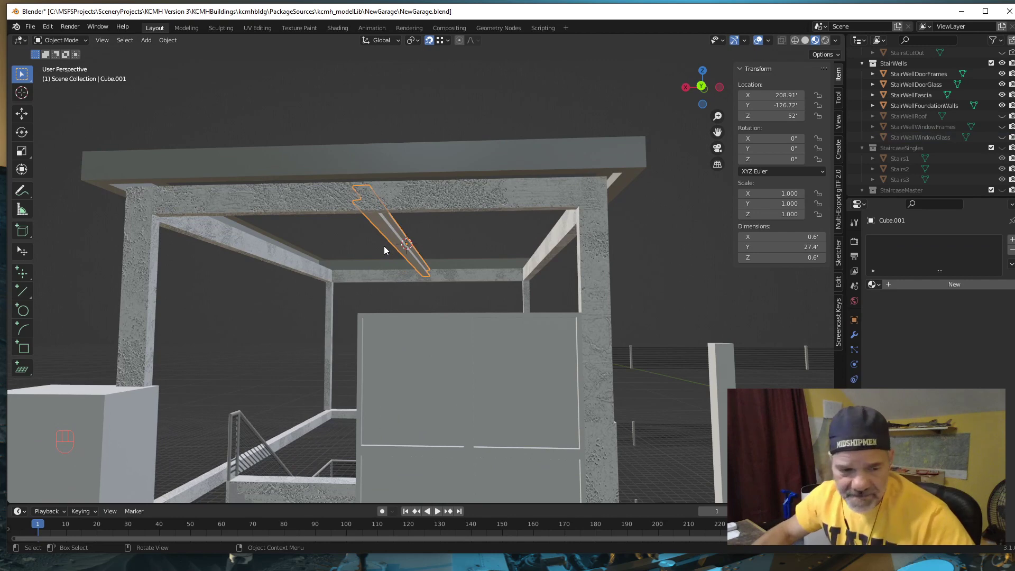
{"action": "key", "text": "Tab"}
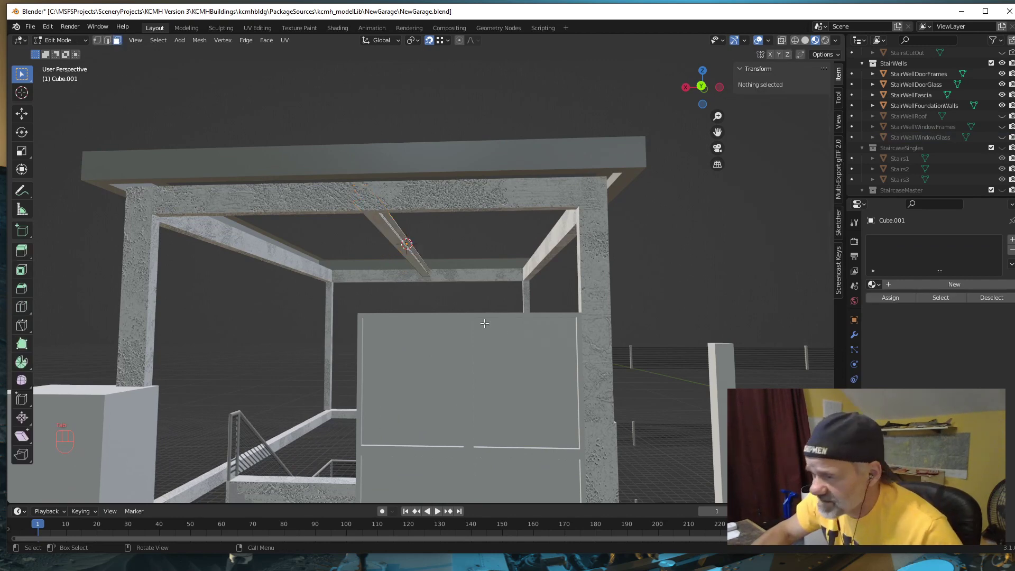
{"action": "left_click", "coordinate": [393, 242]}
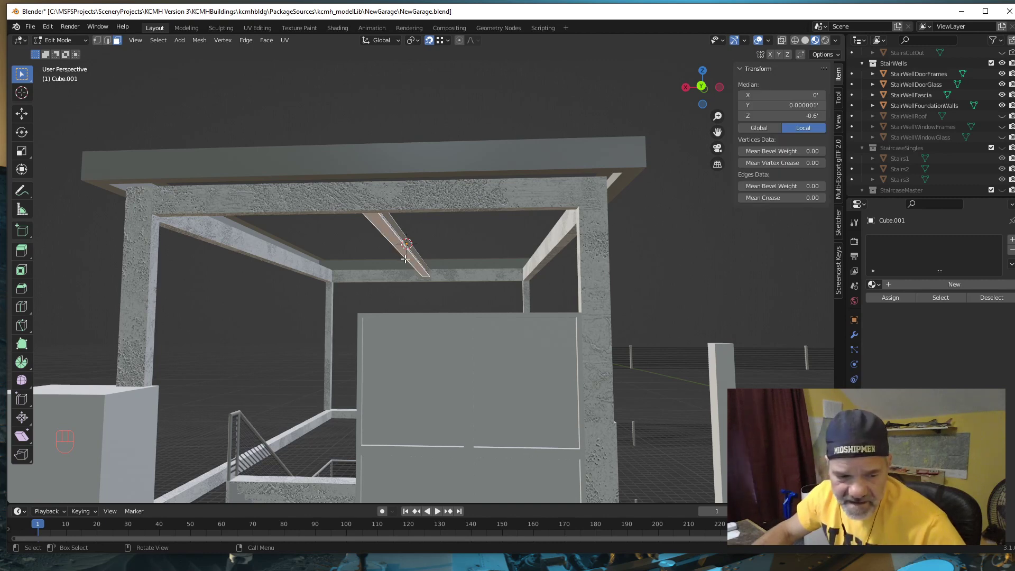
{"action": "key", "text": "shift+s"}
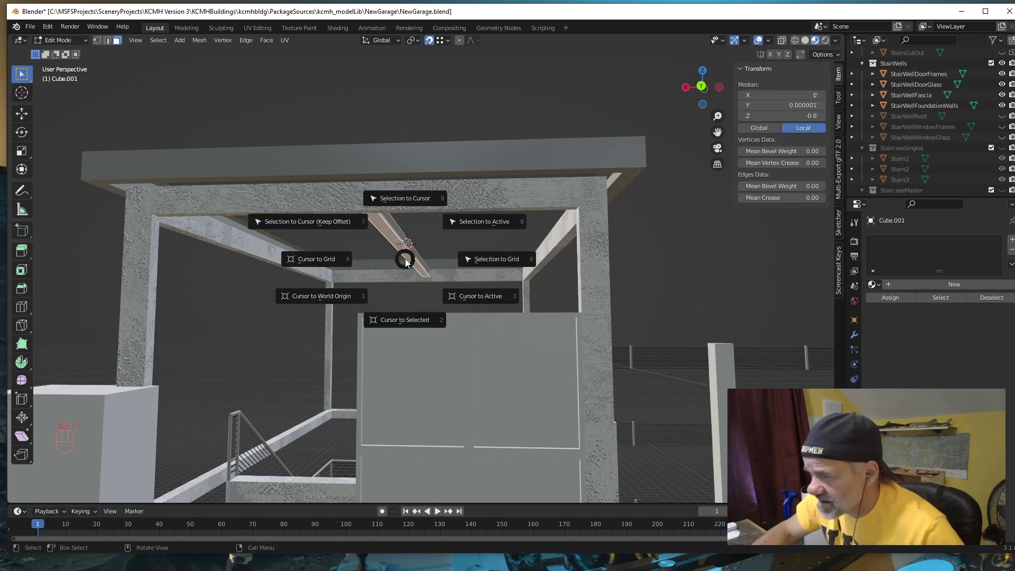
{"action": "left_click", "coordinate": [421, 322]}
{"action": "middle_click_drag", "start_coordinate": [462, 296], "coordinate": [445, 302]}
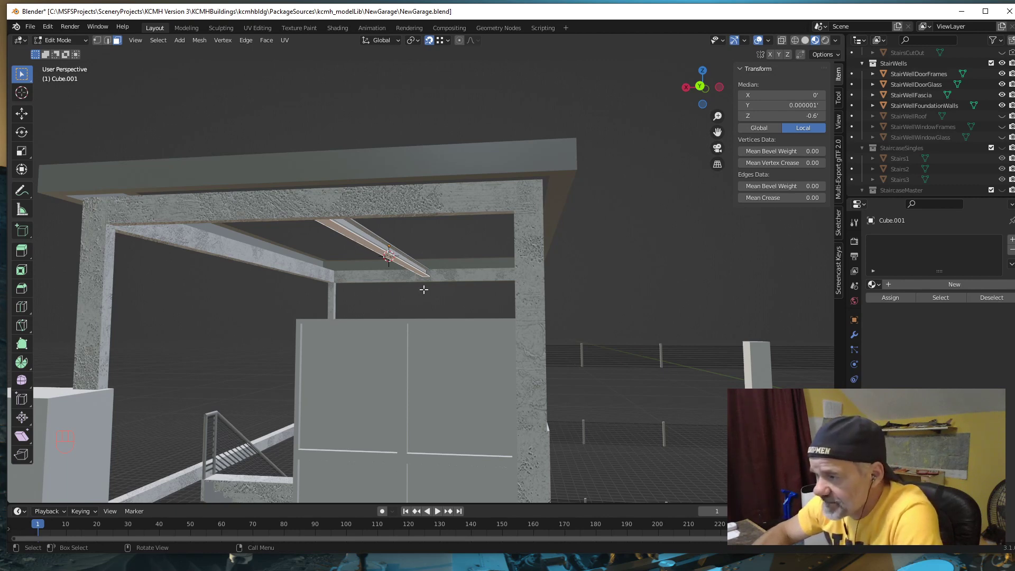
{"action": "scroll", "coordinate": [416, 284], "scroll_direction": "up", "scroll_amount": 3}
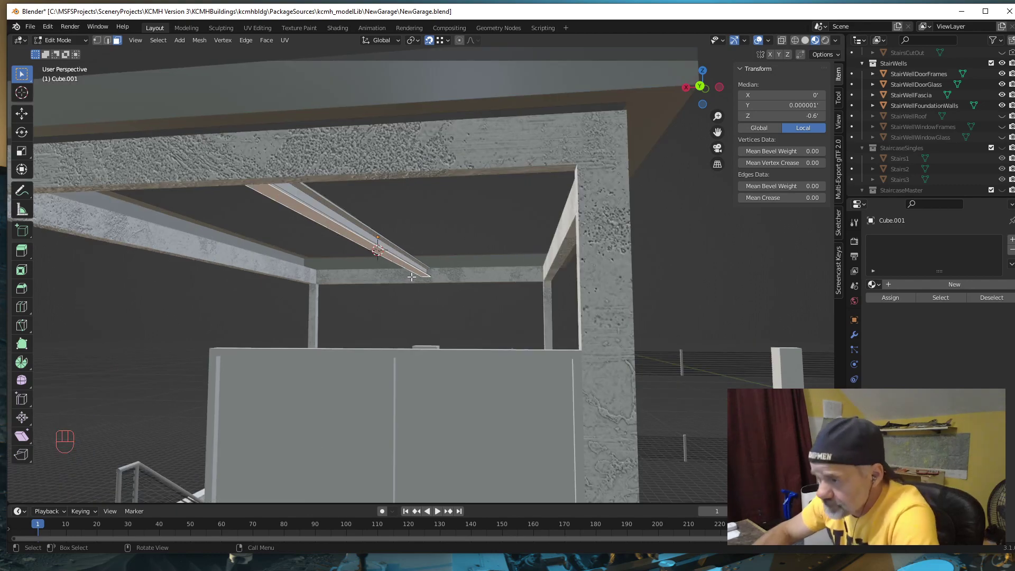
{"action": "middle_click_drag", "start_coordinate": [416, 284], "coordinate": [385, 247]}
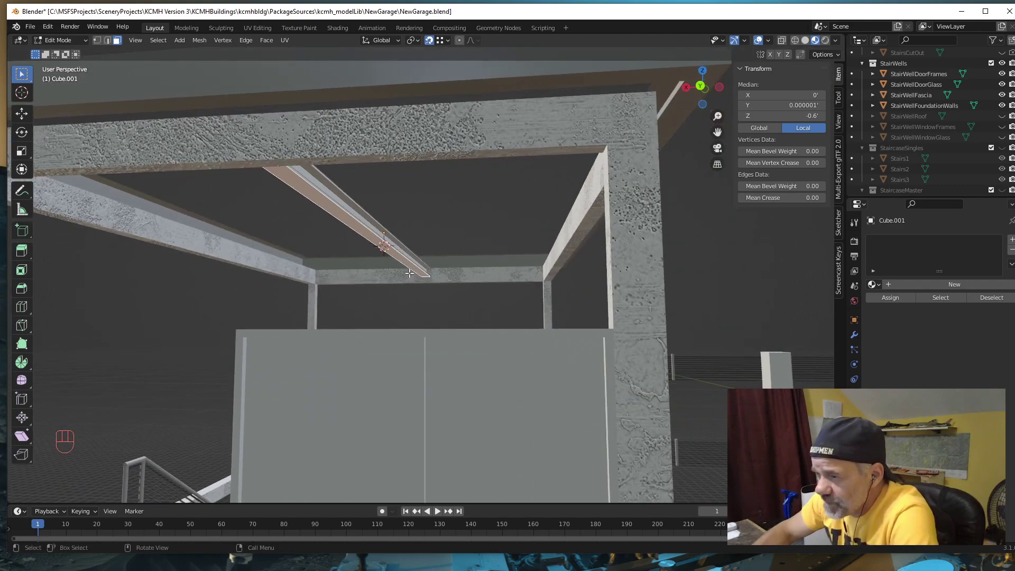
{"action": "key", "text": "Tab"}
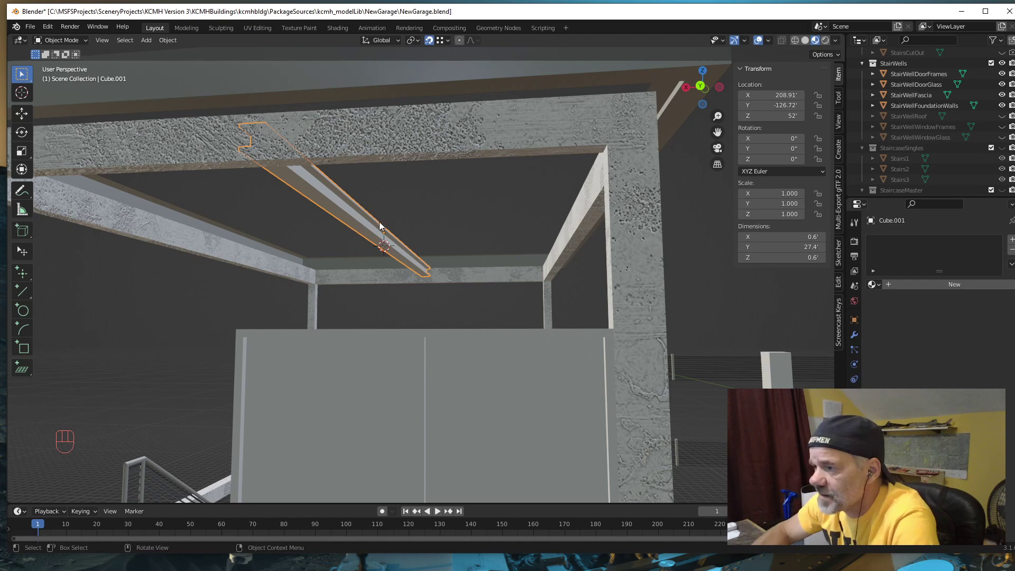
Step: Assign the existing GraySteel material to the ceiling I-beam and save the file
{"action": "left_click", "coordinate": [880, 285]}
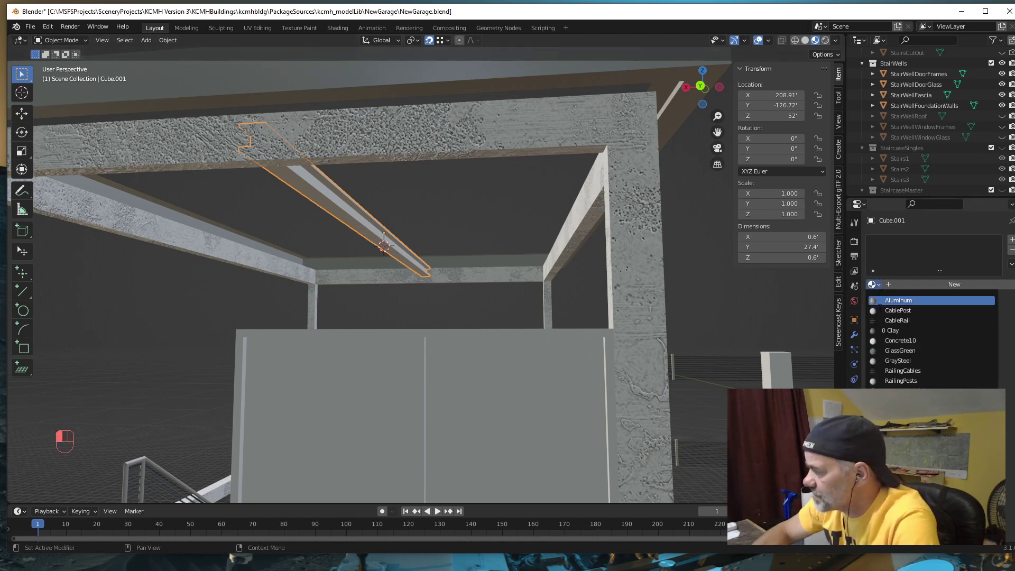
{"action": "left_click", "coordinate": [903, 362]}
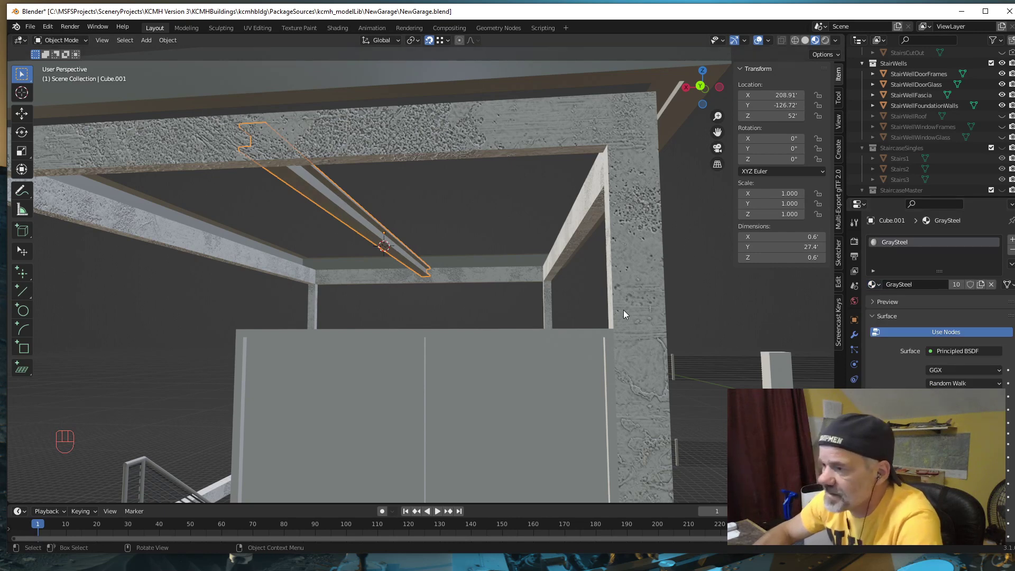
{"action": "left_click", "coordinate": [30, 27]}
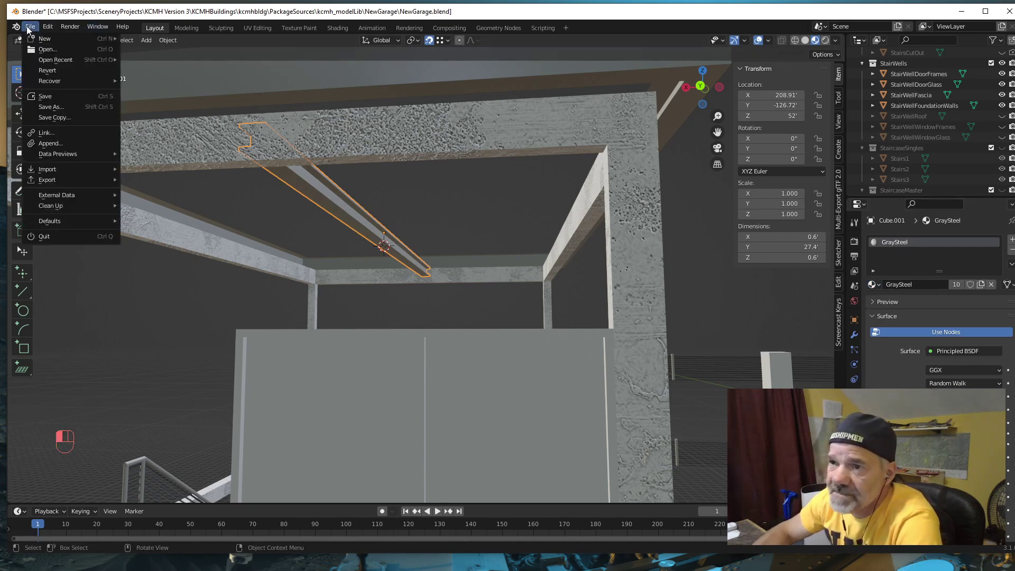
{"action": "left_click", "coordinate": [51, 103]}
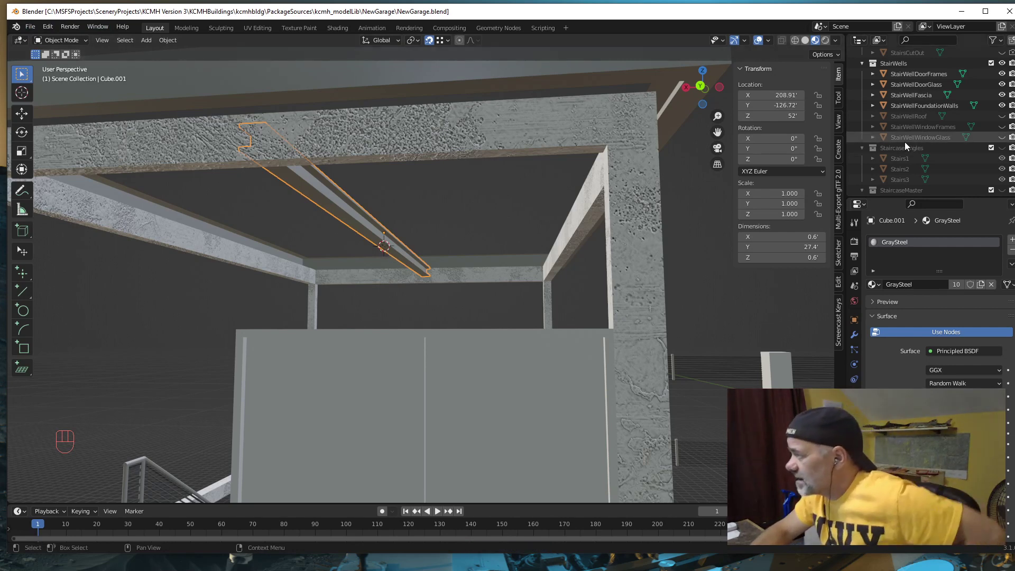
Step: Move the ceiling beam object Cube.001 into the StairWells collection
{"action": "scroll", "coordinate": [913, 141], "scroll_direction": "down", "scroll_amount": 5}
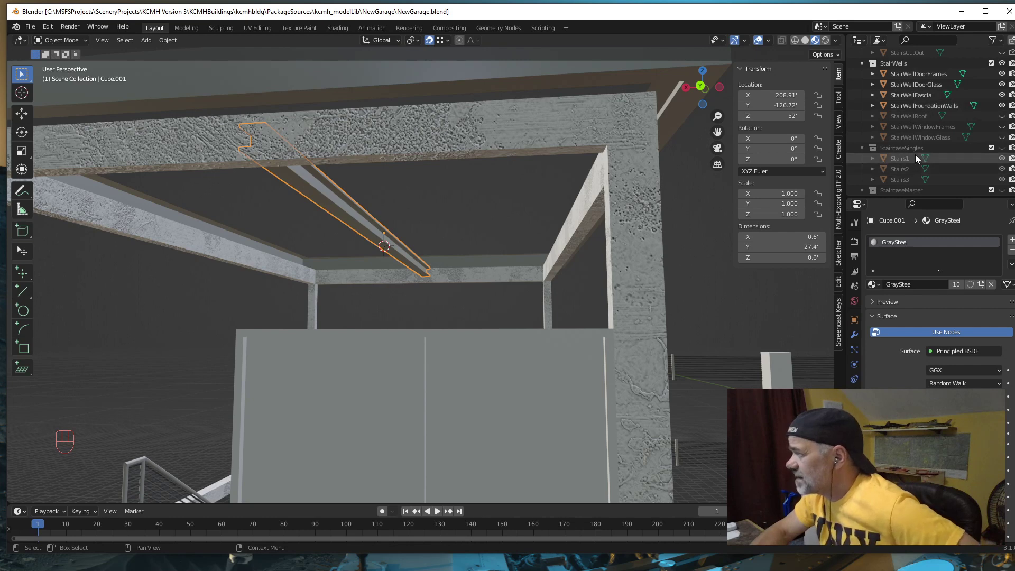
{"action": "scroll", "coordinate": [909, 158], "scroll_direction": "down", "scroll_amount": 3}
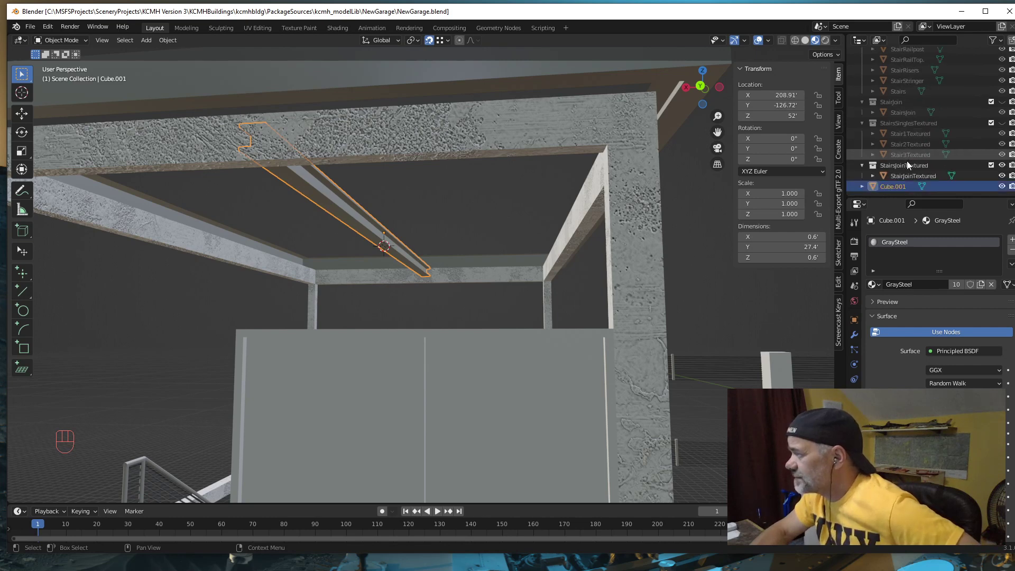
{"action": "left_click", "coordinate": [895, 187]}
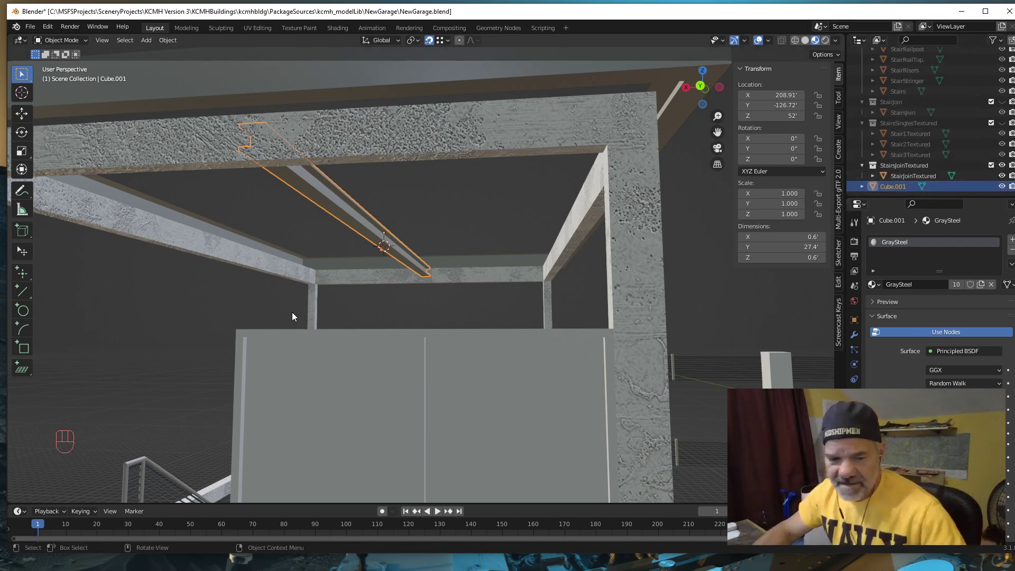
{"action": "key", "text": "m"}
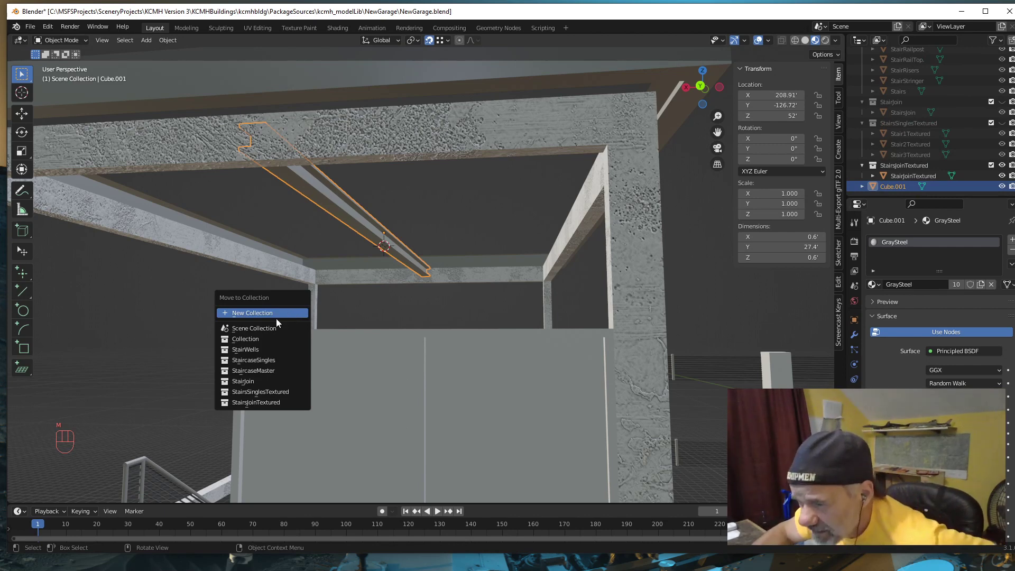
{"action": "left_click", "coordinate": [252, 350]}
Step: Find Cube.001 in the StairWells collection and open its name for editing
{"action": "scroll", "coordinate": [901, 146], "scroll_direction": "up", "scroll_amount": 6}
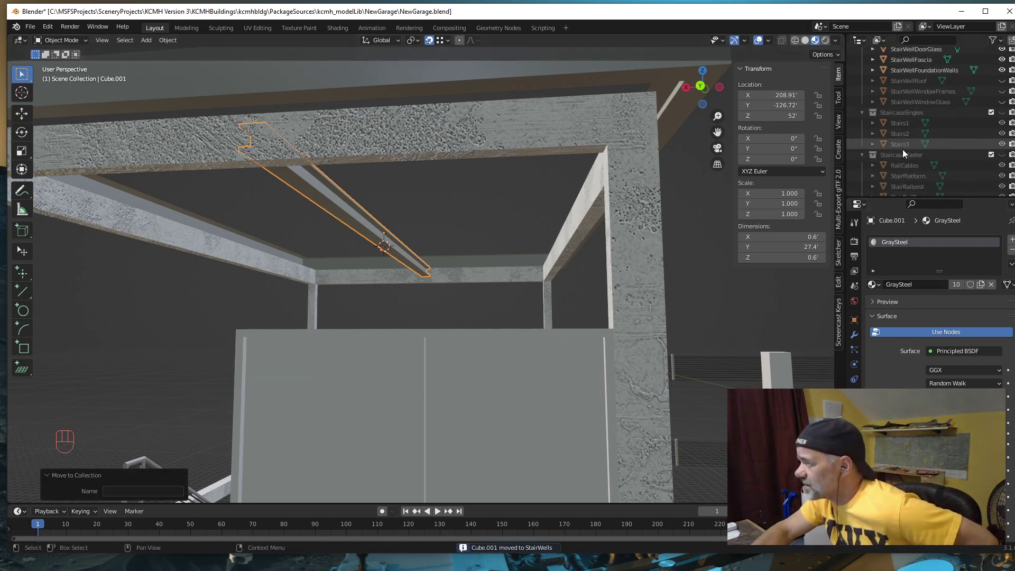
{"action": "scroll", "coordinate": [903, 150], "scroll_direction": "up", "scroll_amount": 3}
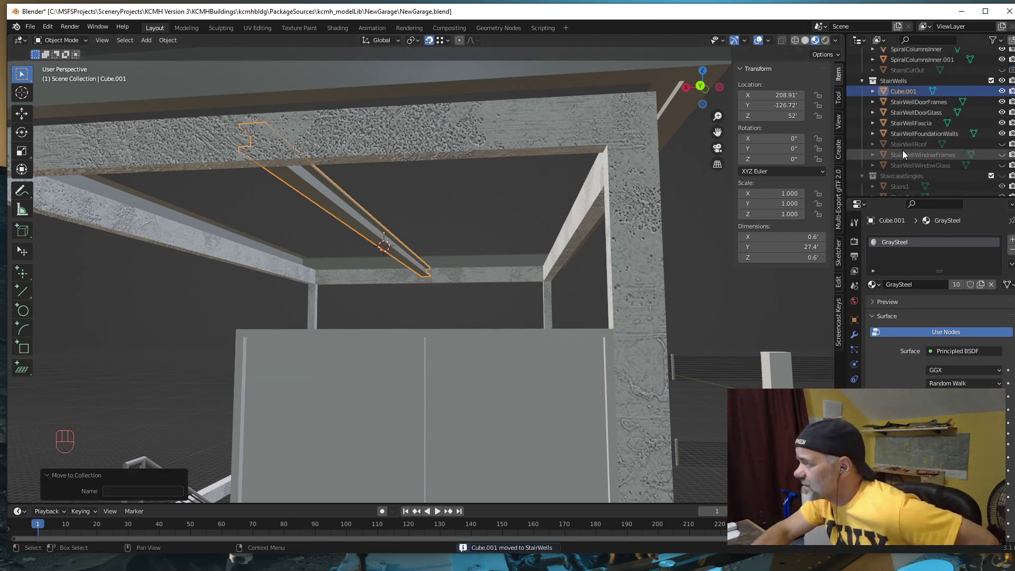
{"action": "double_click", "coordinate": [900, 91]}
{"action": "scroll", "coordinate": [898, 93], "scroll_direction": "up", "scroll_amount": 1}
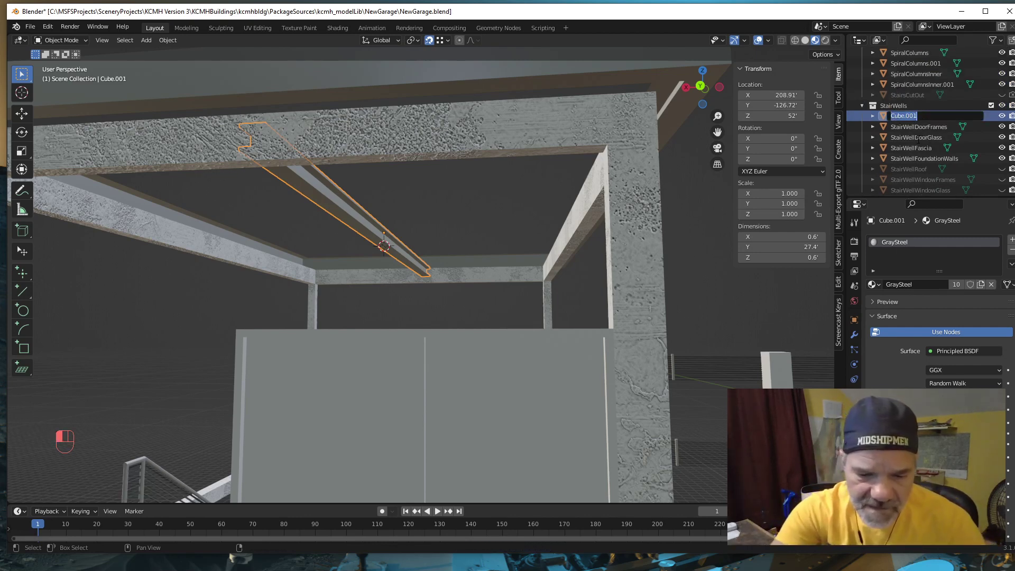
Step: Rename the selected beam object in the StairWells collection as I-Beam
{"action": "type", "text": "I"}
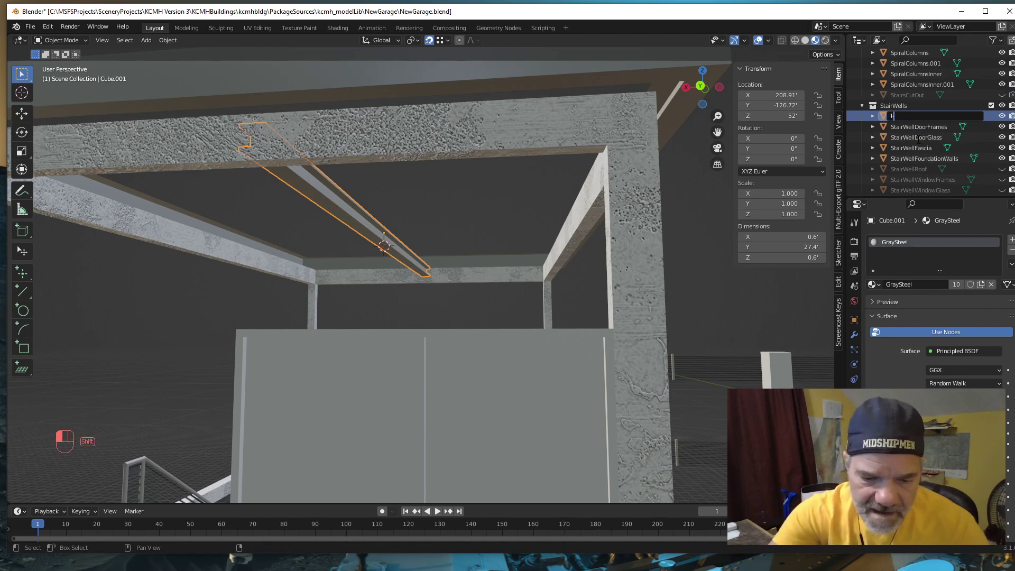
{"action": "type", "text": "-Beam"}
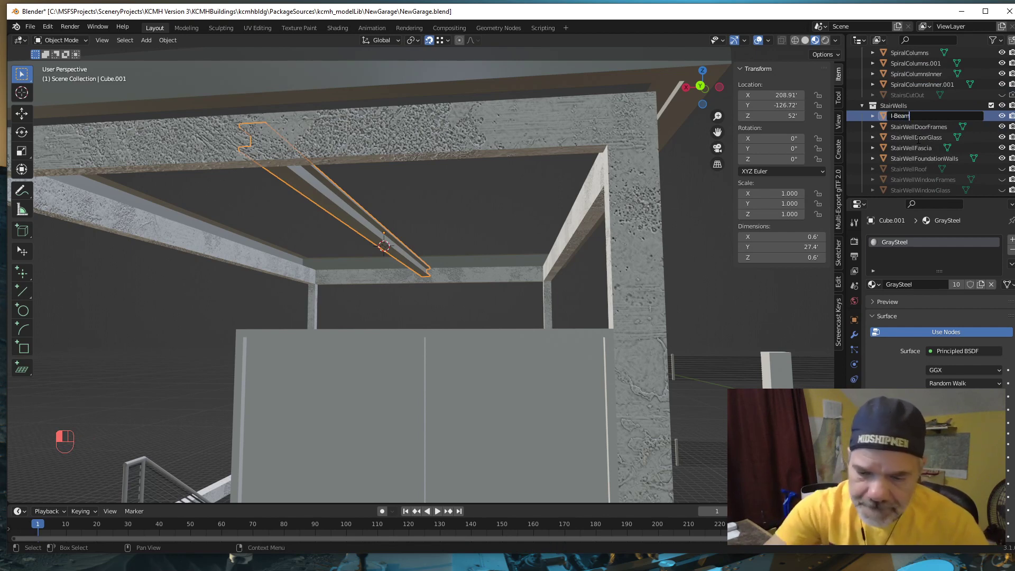
{"action": "key", "text": "Return"}
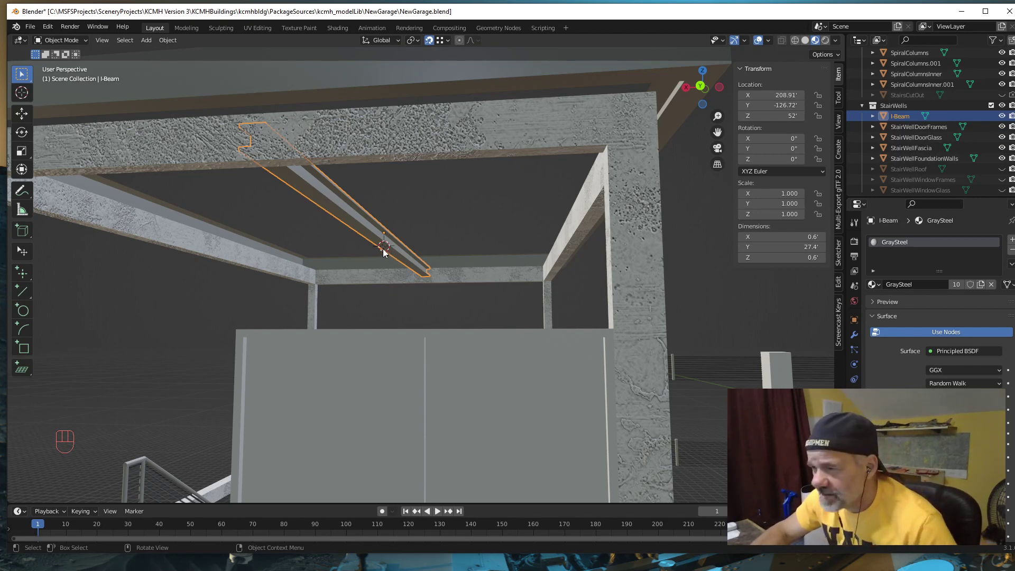
Step: Review the mesh types that can be added and the available Add Mesh add-ons in the preferences
{"action": "key", "text": "shift"}
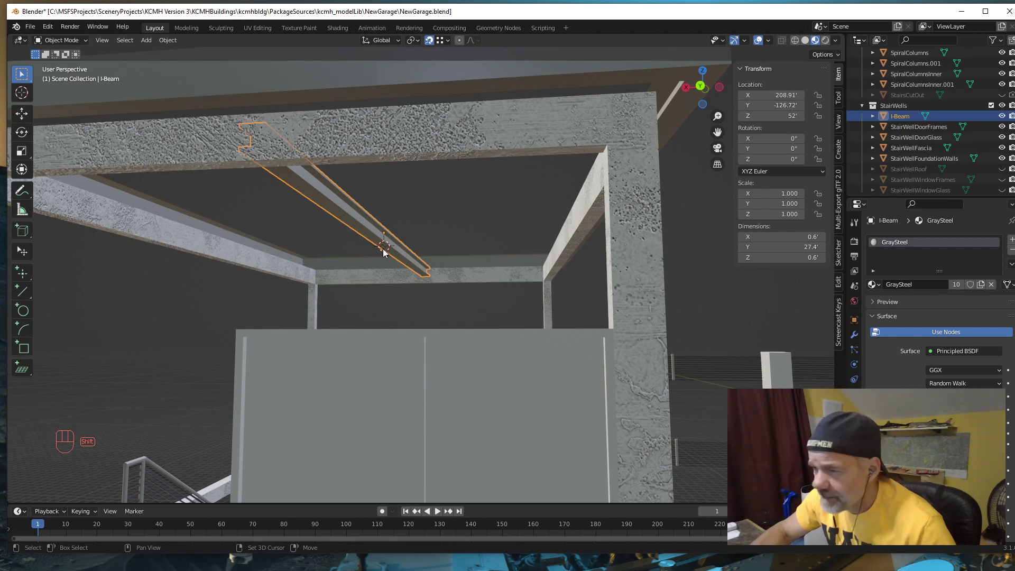
{"action": "key", "text": "shift+a"}
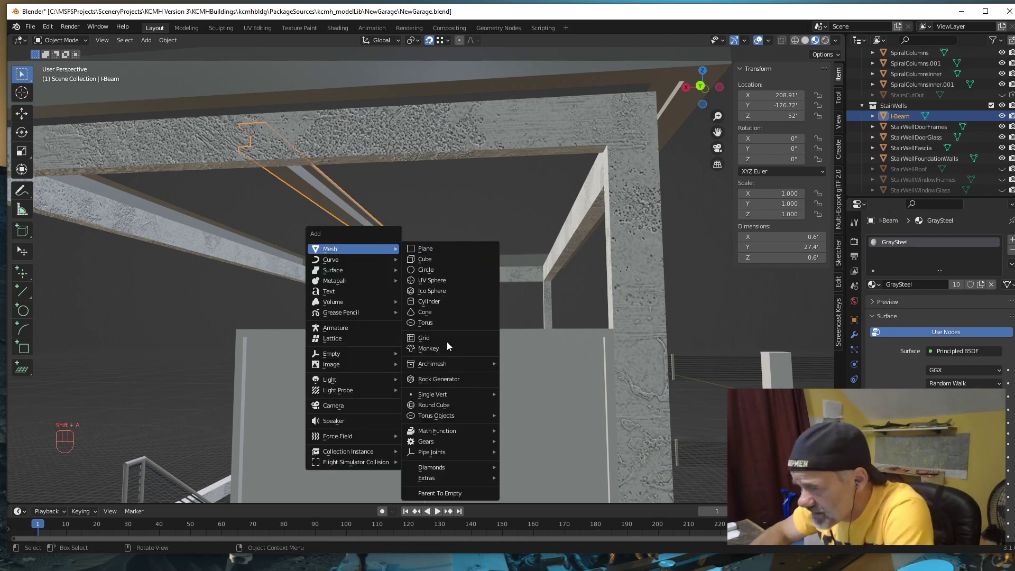
{"action": "mouse_move", "coordinate": [446, 364]}
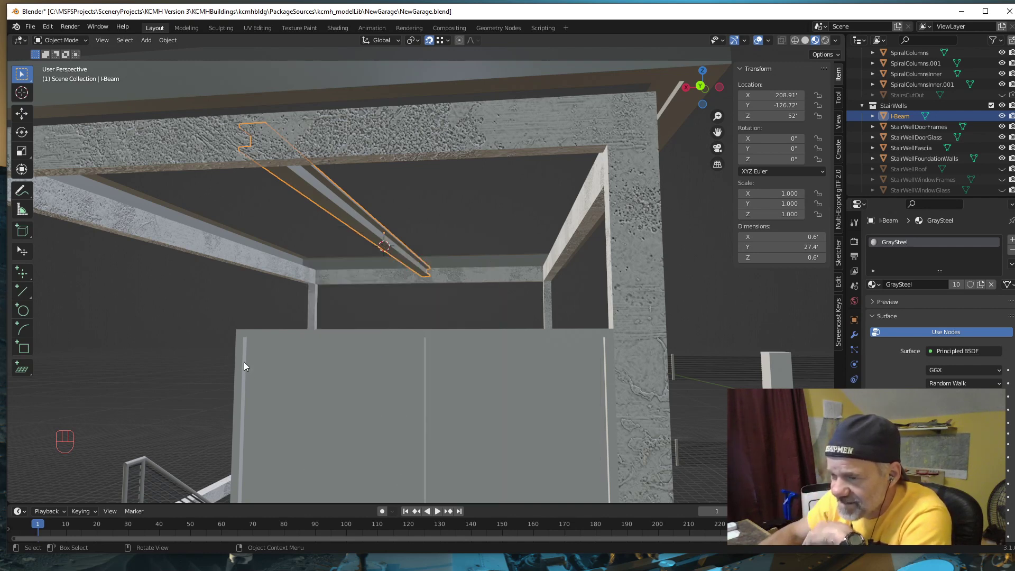
{"action": "left_click", "coordinate": [48, 26]}
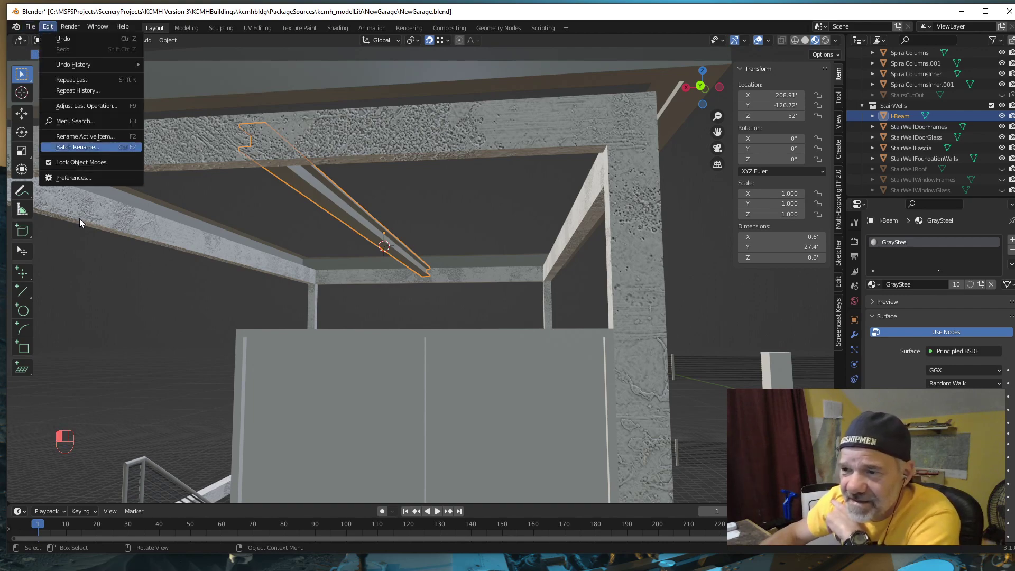
{"action": "left_click", "coordinate": [70, 178]}
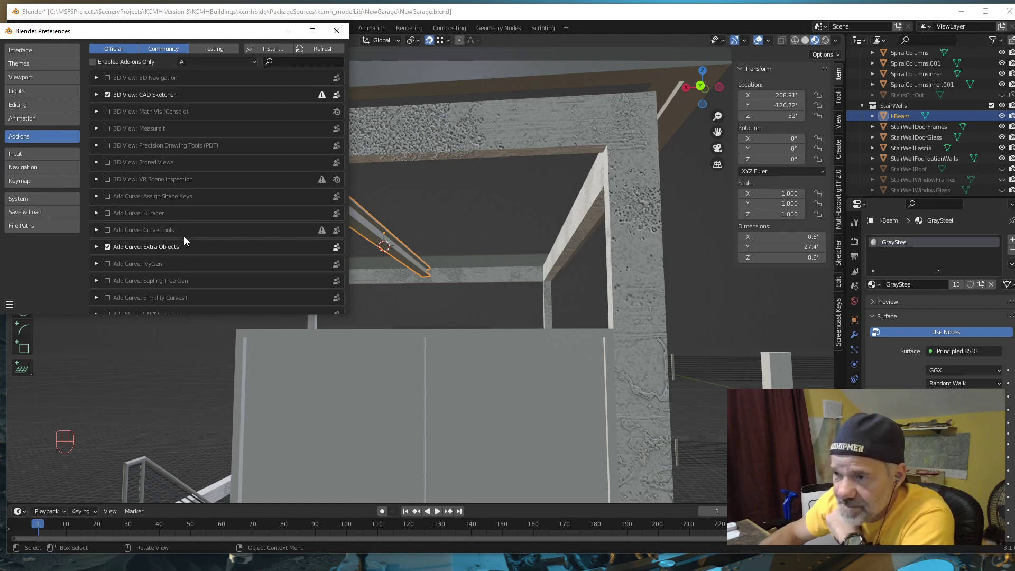
{"action": "scroll", "coordinate": [184, 237], "scroll_direction": "down", "scroll_amount": 5}
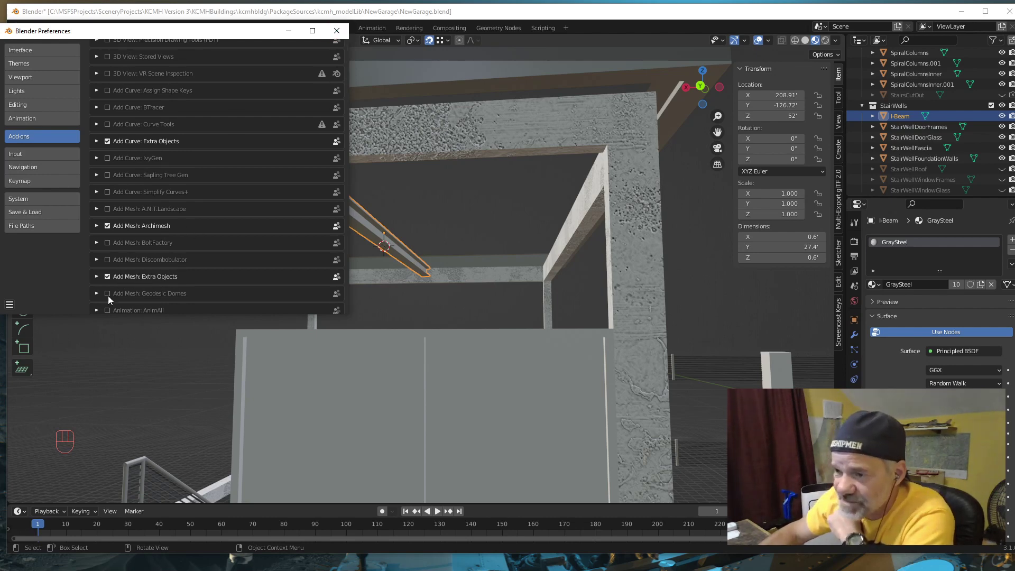
{"action": "left_click", "coordinate": [337, 31]}
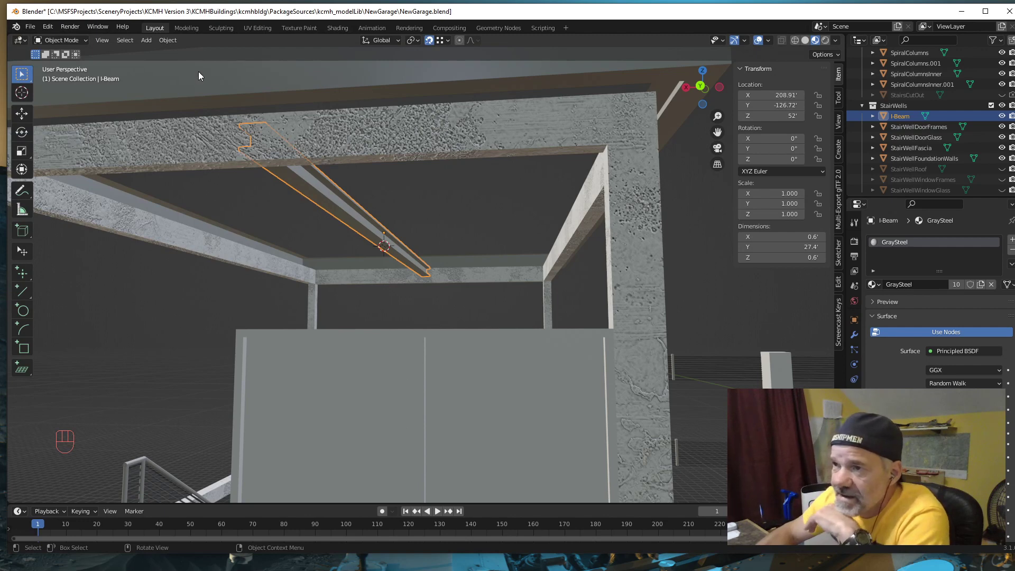
Step: Check the pipe joint mesh options and examine the stairwell ceiling in the reference photo CONRAC-FINAL_Photo-5.jpg
{"action": "key", "text": "shift+a"}
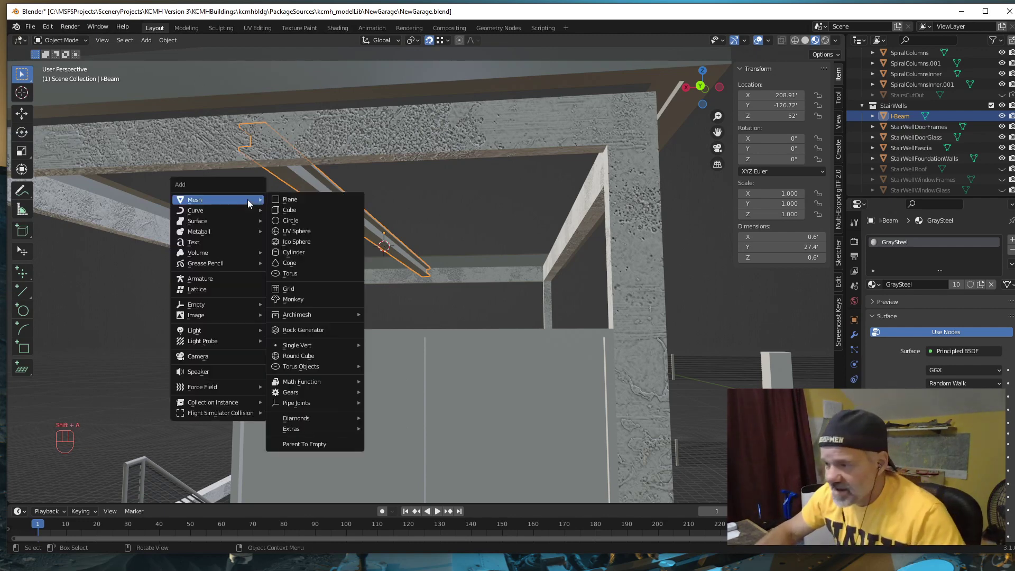
{"action": "mouse_move", "coordinate": [299, 403]}
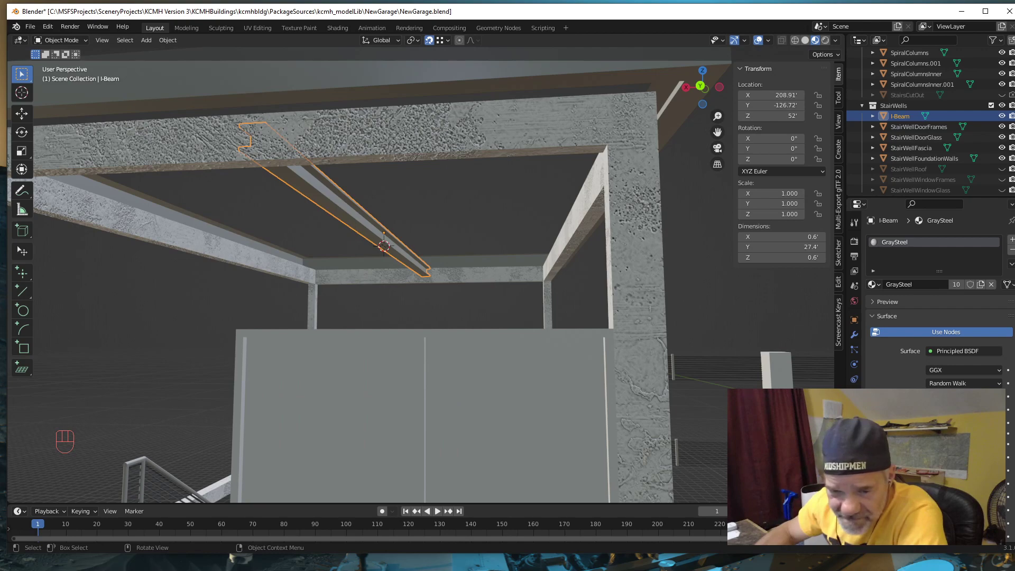
{"action": "key", "text": "alt+Tab"}
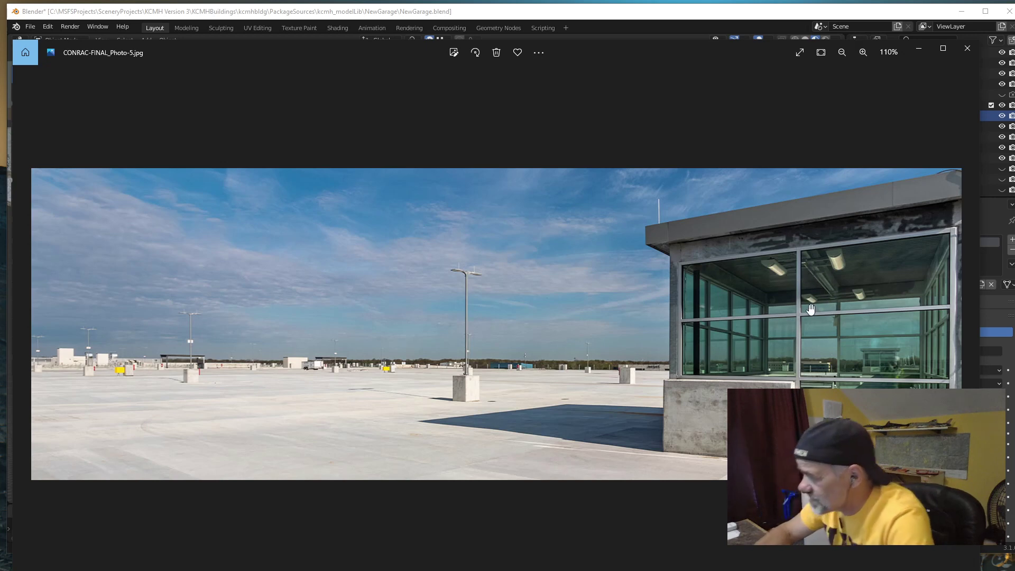
{"action": "left_click", "coordinate": [920, 49]}
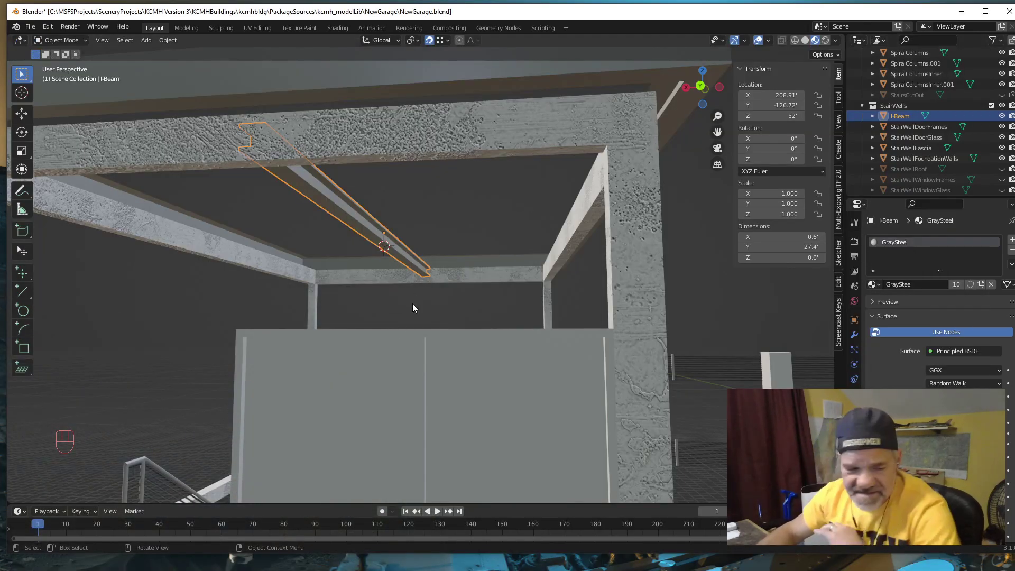
Step: Add a Pipe T-Joint mesh at the 3D cursor beside the I-Beam under the stairwell roof
{"action": "key", "text": "shift+a"}
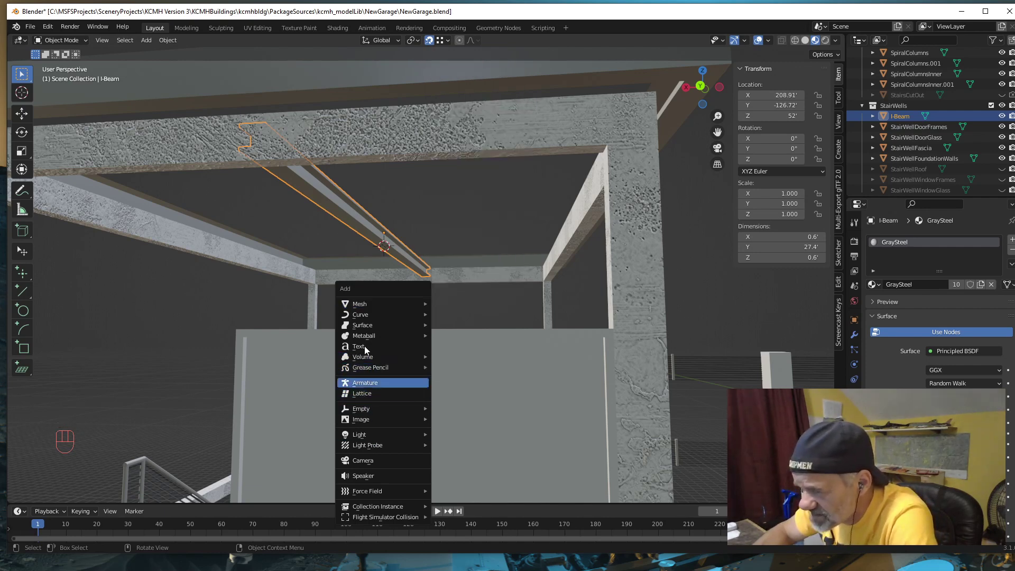
{"action": "mouse_move", "coordinate": [365, 307]}
{"action": "mouse_move", "coordinate": [463, 267]}
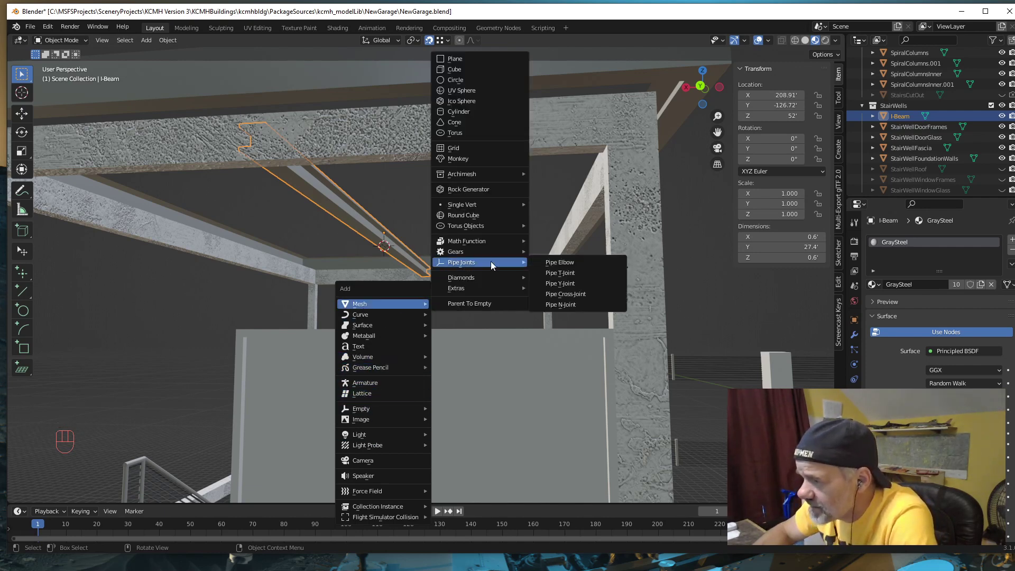
{"action": "left_click", "coordinate": [571, 273]}
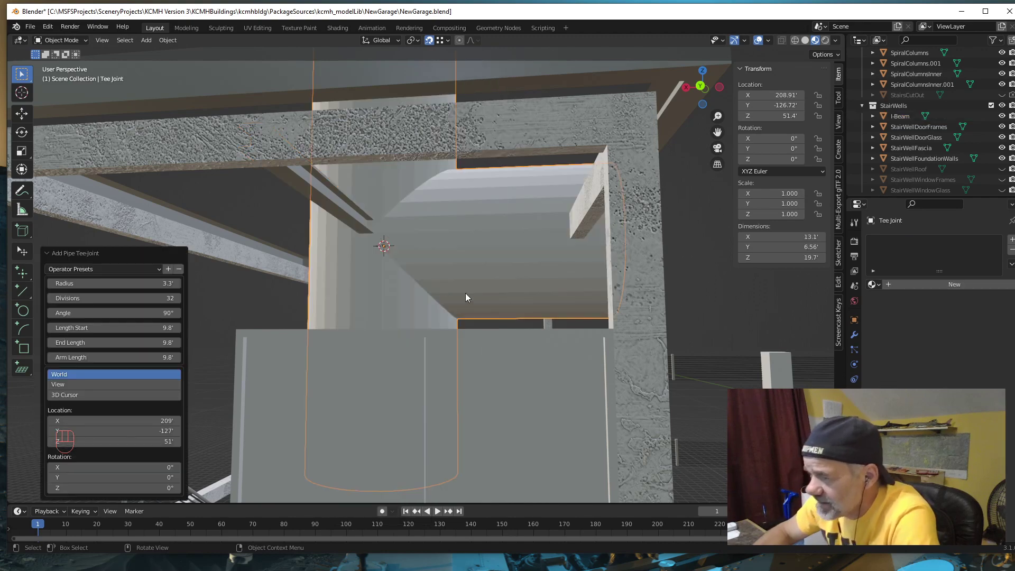
{"action": "scroll", "coordinate": [449, 314], "scroll_direction": "down", "scroll_amount": 5}
{"action": "scroll", "coordinate": [449, 315], "scroll_direction": "up", "scroll_amount": 5}
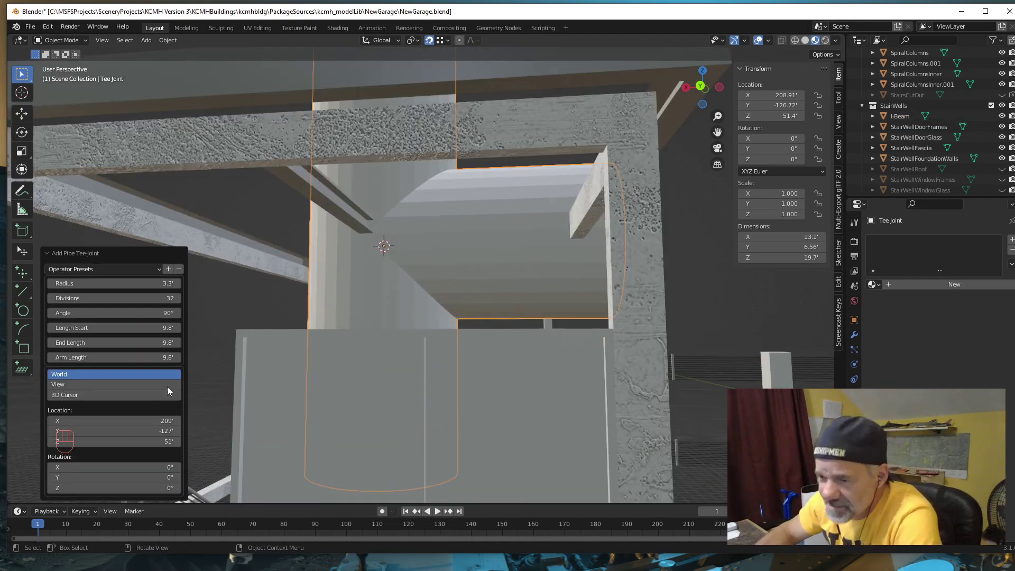
Step: Set the pipe tee joint's radius to 0.125 ft and compare it with the reference photo
{"action": "left_click", "coordinate": [113, 284]}
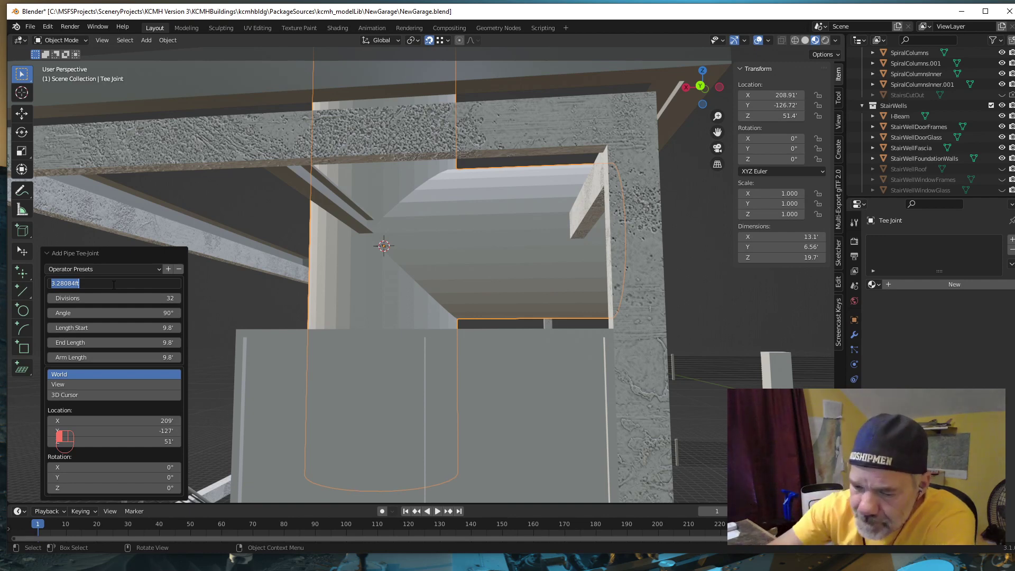
{"action": "type", "text": ".1"}
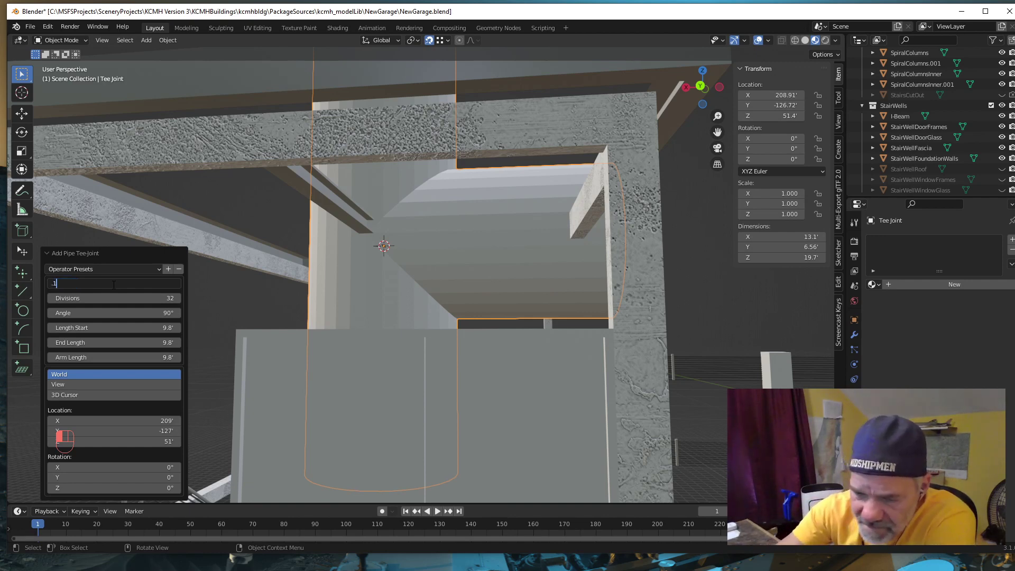
{"action": "type", "text": "25"}
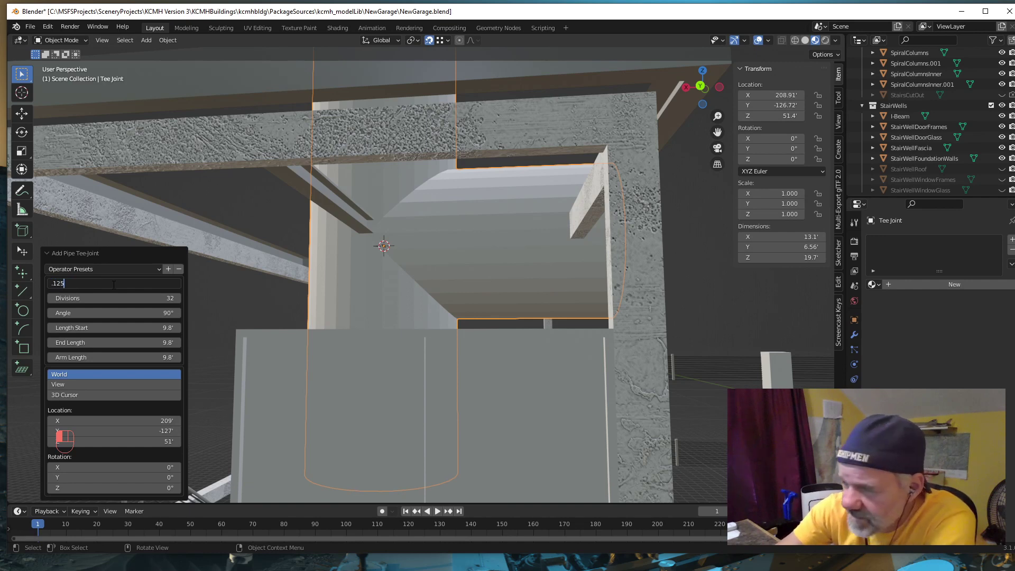
{"action": "key", "text": "Return"}
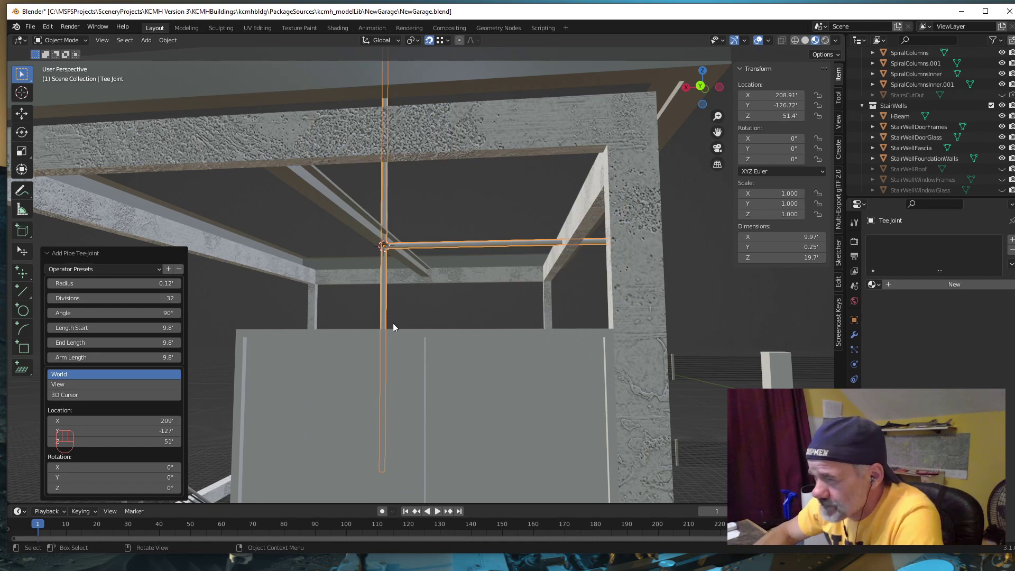
{"action": "mouse_move", "coordinate": [393, 329]}
{"action": "middle_mouse_down"}
{"action": "mouse_move", "coordinate": [342, 337]}
{"action": "mouse_move", "coordinate": [411, 330]}
{"action": "mouse_move", "coordinate": [399, 329]}
{"action": "middle_mouse_up"}
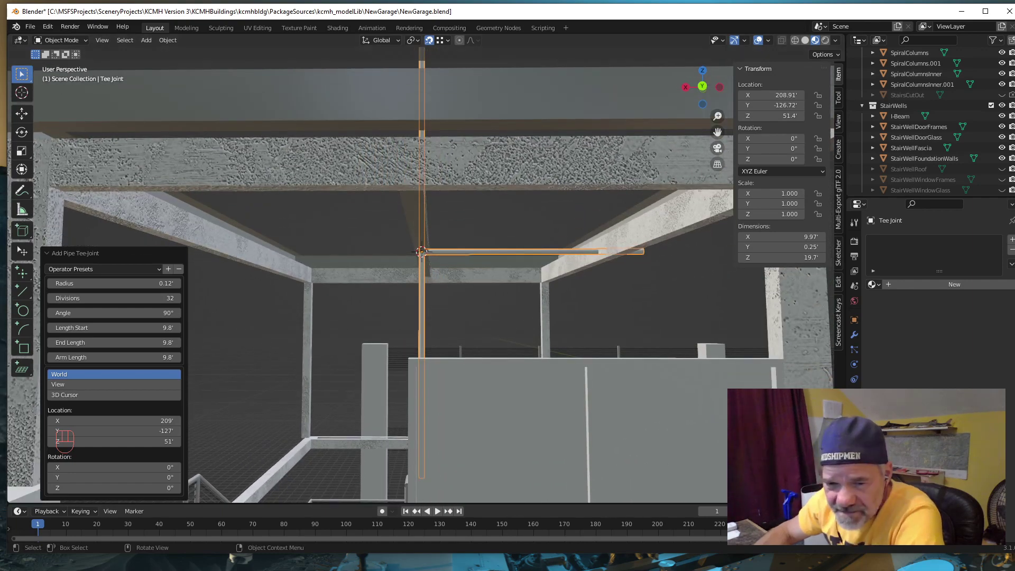
{"action": "key", "text": "alt+Tab"}
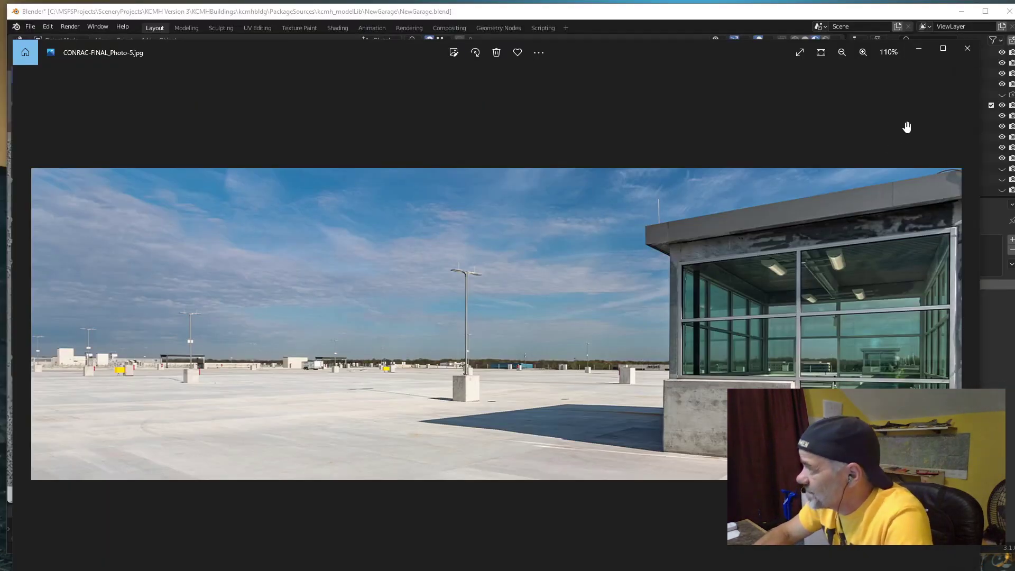
{"action": "left_click", "coordinate": [921, 51]}
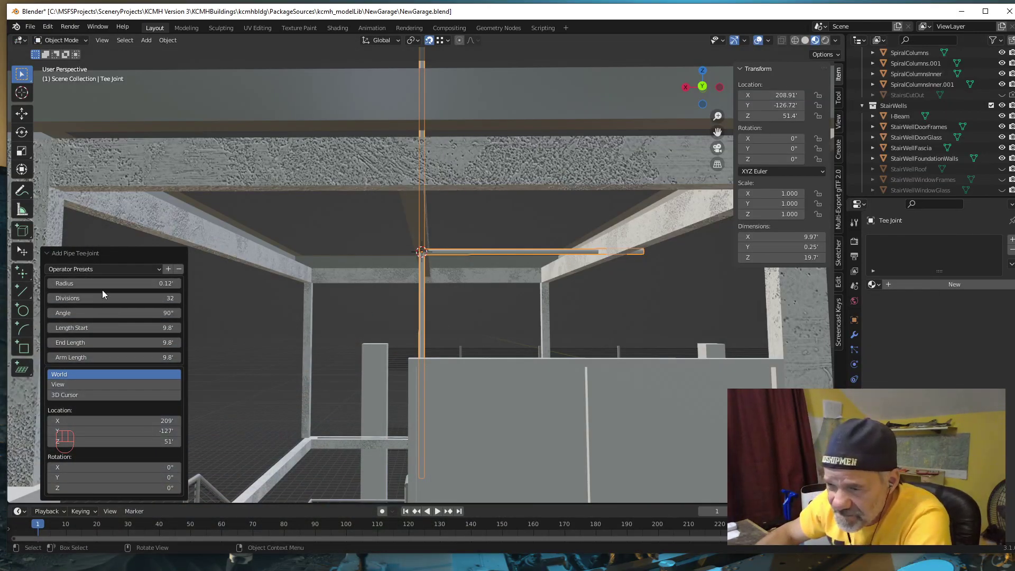
Step: Set the pipe tee joint's radius to 0.05 ft
{"action": "left_click", "coordinate": [121, 286]}
{"action": "key", "text": "BackSpace"}
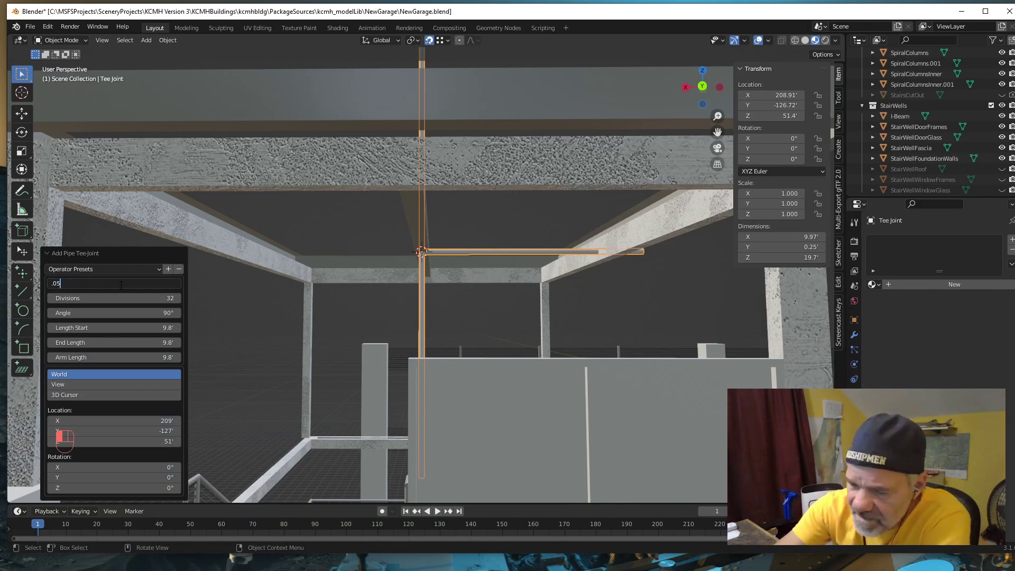
{"action": "type", "text": ".05"}
{"action": "key", "text": "Return"}
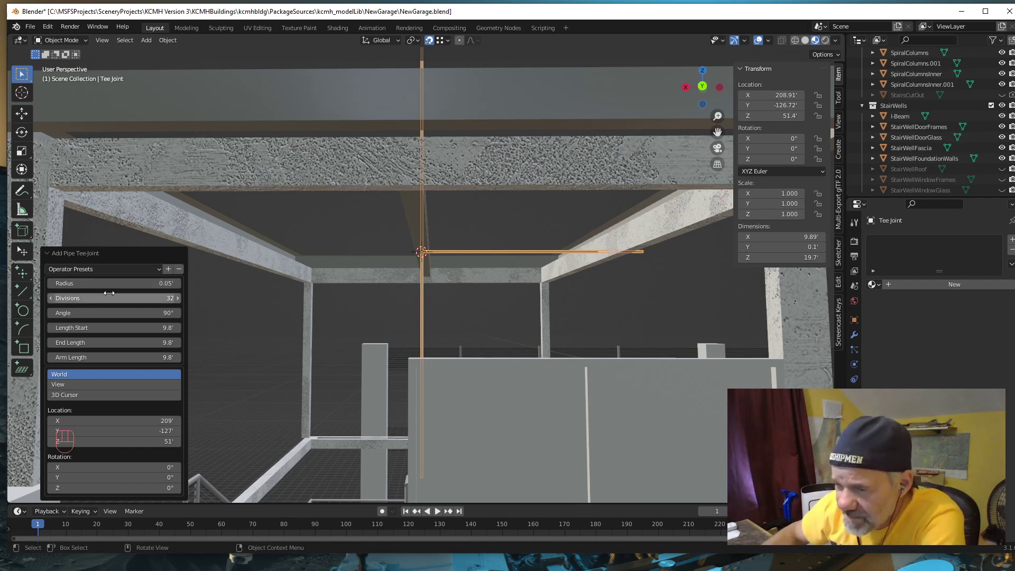
Step: Set the pipe tee joint's radius to 0.06 ft and inspect how it sits against the I-Beam and roof frame
{"action": "left_click", "coordinate": [115, 285]}
{"action": "type", "text": ".06"}
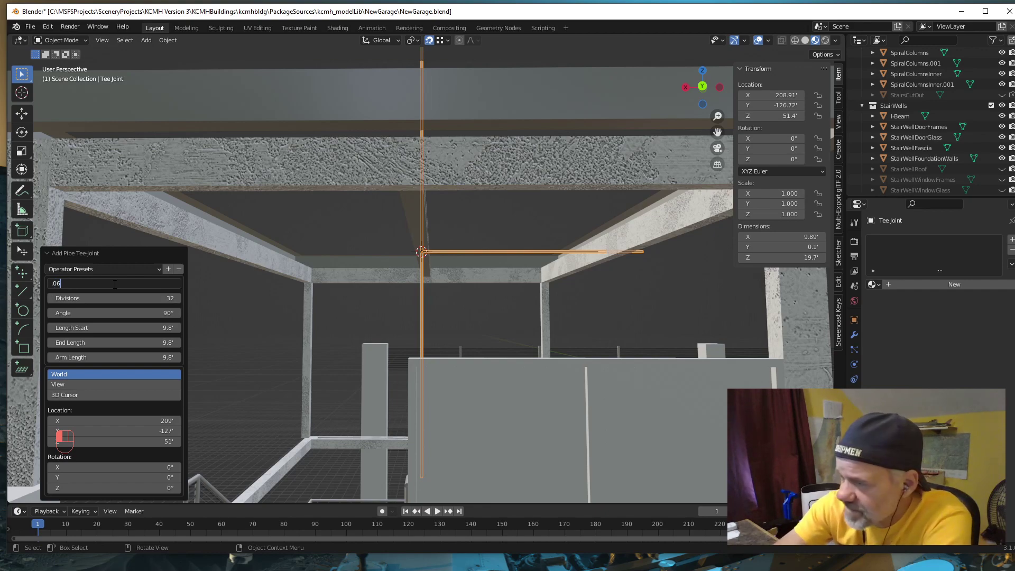
{"action": "key", "text": "Return"}
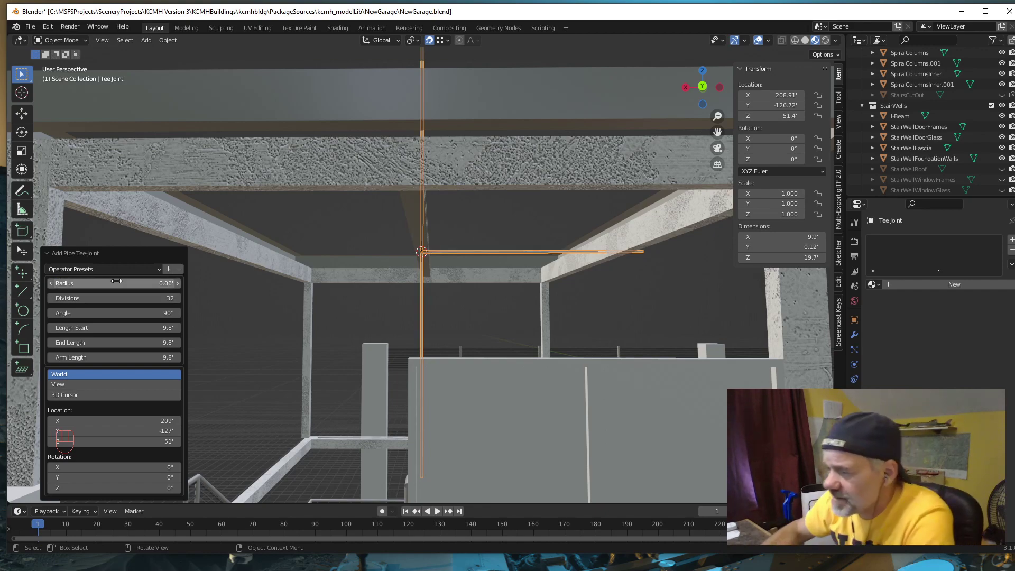
{"action": "middle_click_drag", "start_coordinate": [396, 337], "coordinate": [450, 351]}
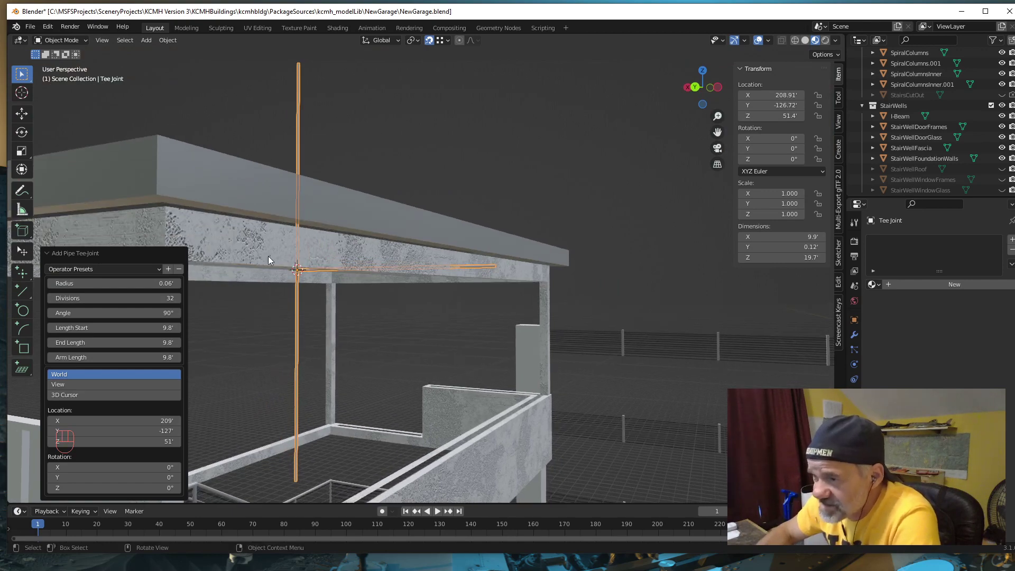
{"action": "middle_click_drag", "start_coordinate": [335, 441], "coordinate": [366, 408]}
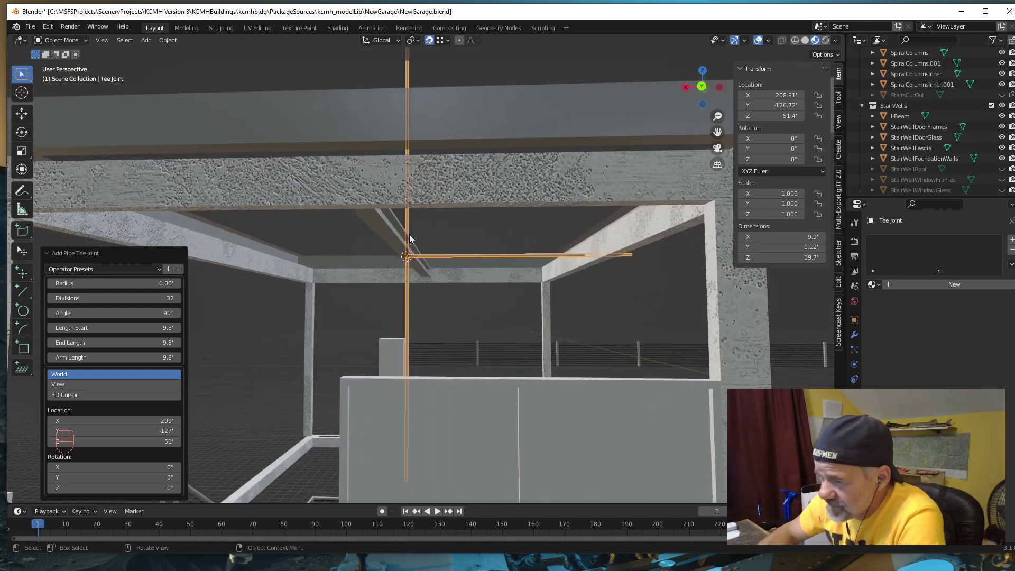
{"action": "scroll", "coordinate": [423, 270], "scroll_direction": "down", "scroll_amount": 3}
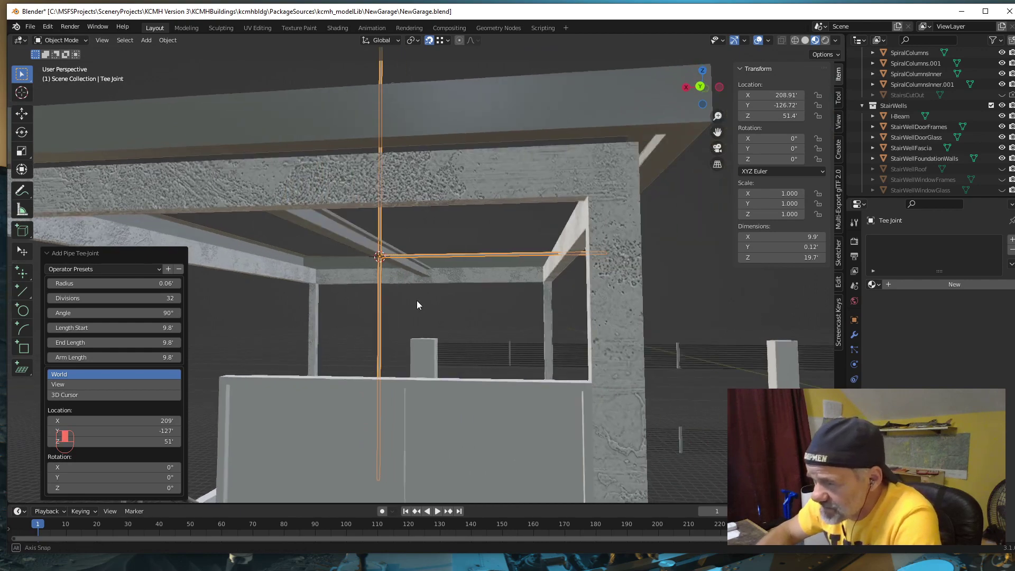
{"action": "middle_click_drag", "start_coordinate": [417, 301], "coordinate": [337, 312]}
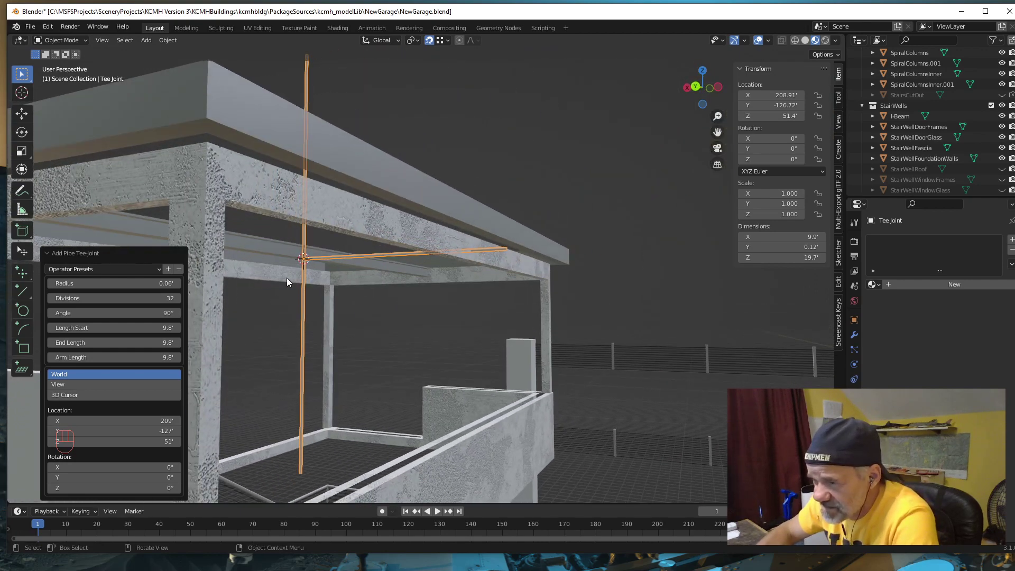
{"action": "scroll", "coordinate": [341, 306], "scroll_direction": "up", "scroll_amount": 2}
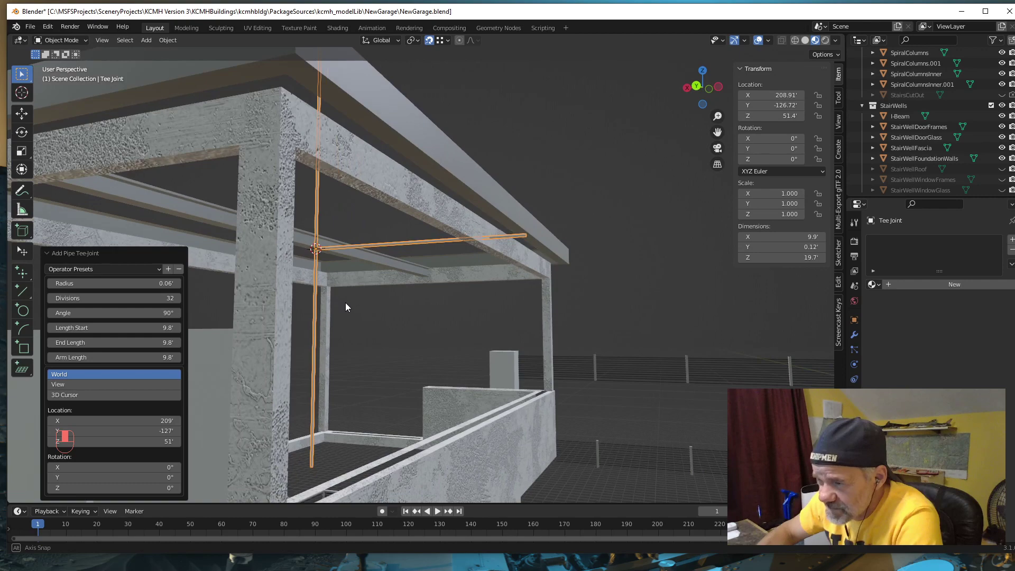
{"action": "middle_click_drag", "start_coordinate": [316, 293], "coordinate": [335, 291]}
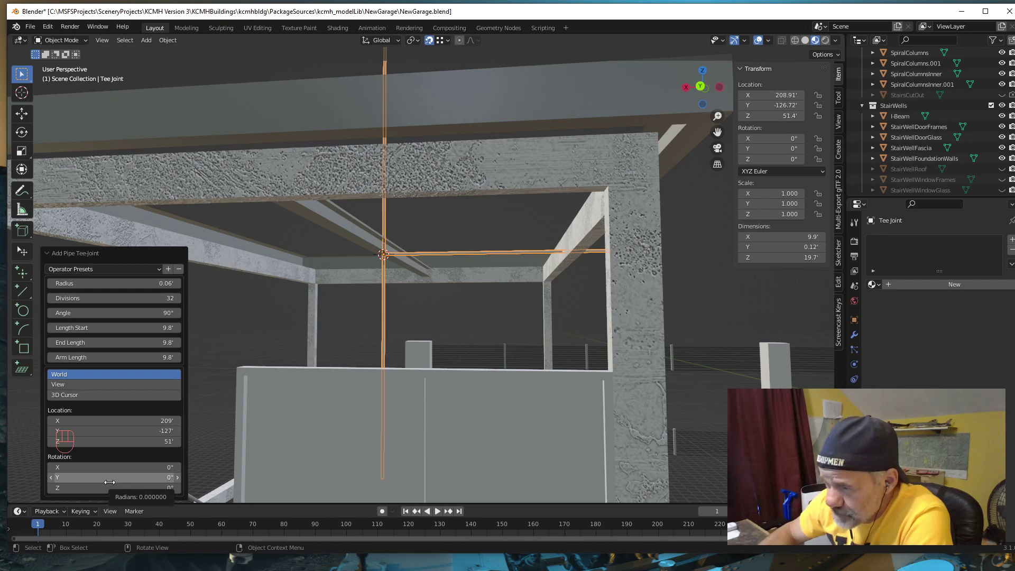
Step: Set the pipe tee joint's Z rotation to 90°
{"action": "left_click", "coordinate": [139, 488]}
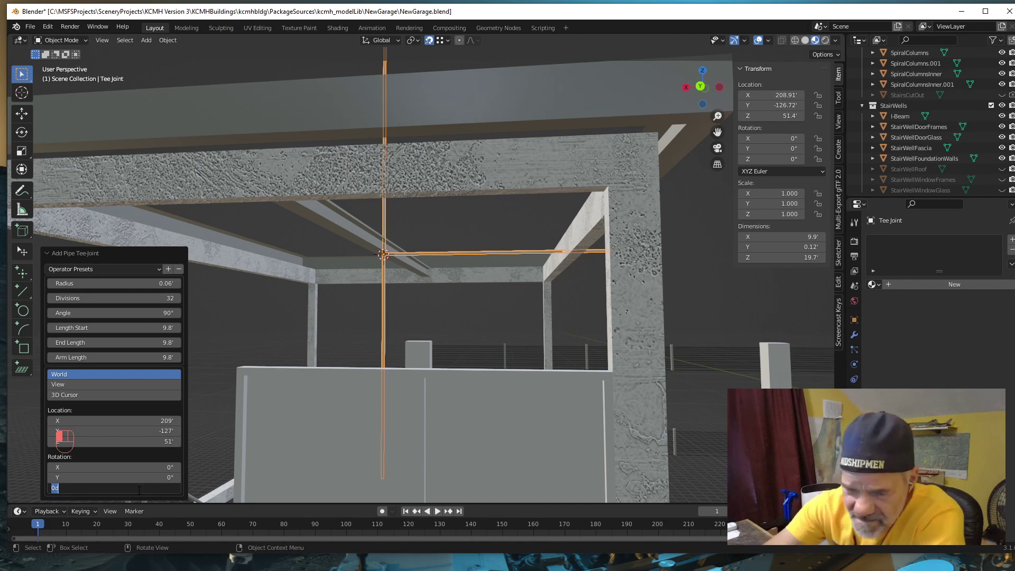
{"action": "type", "text": "90"}
{"action": "key", "text": "Return"}
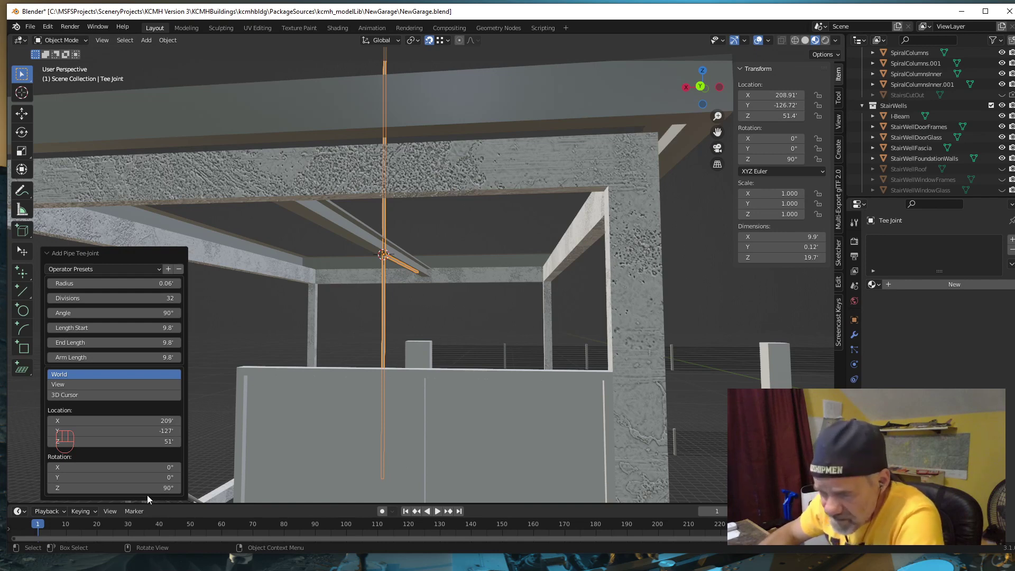
Step: Try a 90° Y rotation on the pipe tee joint, and reset it to 0°
{"action": "left_click", "coordinate": [164, 477]}
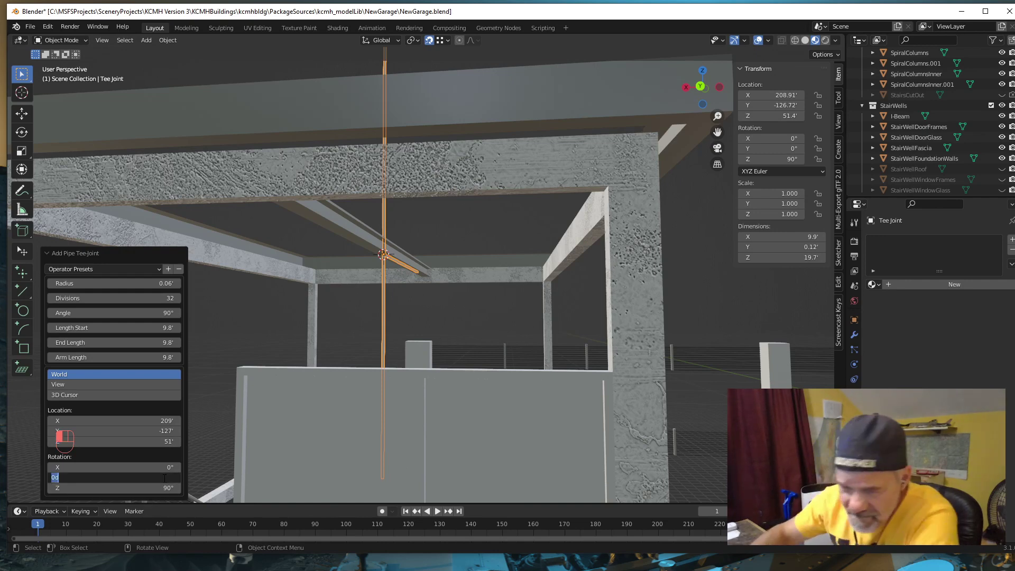
{"action": "type", "text": "90"}
{"action": "key", "text": "Return"}
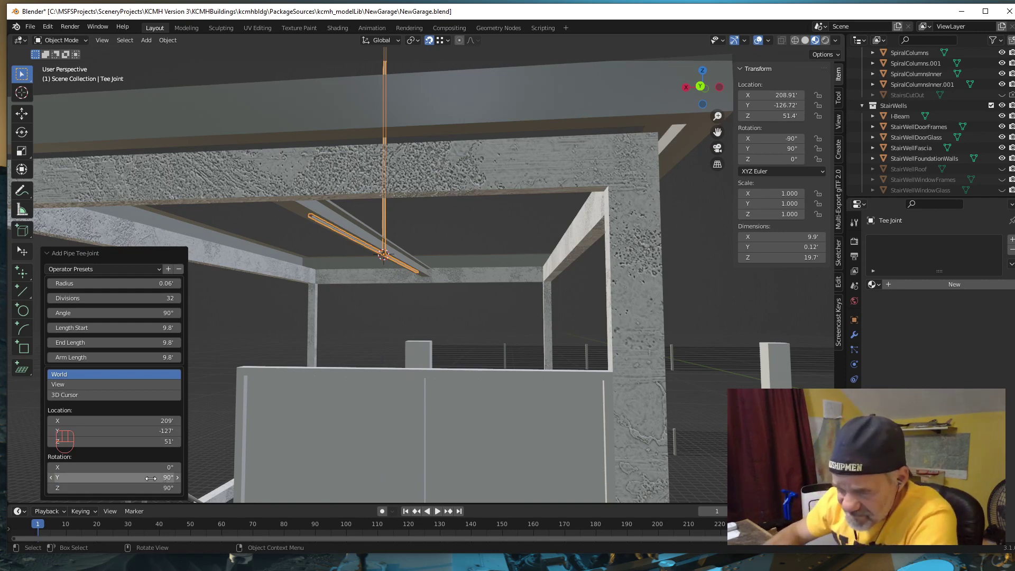
{"action": "left_click", "coordinate": [153, 478]}
{"action": "type", "text": "0"}
{"action": "key", "text": "Return"}
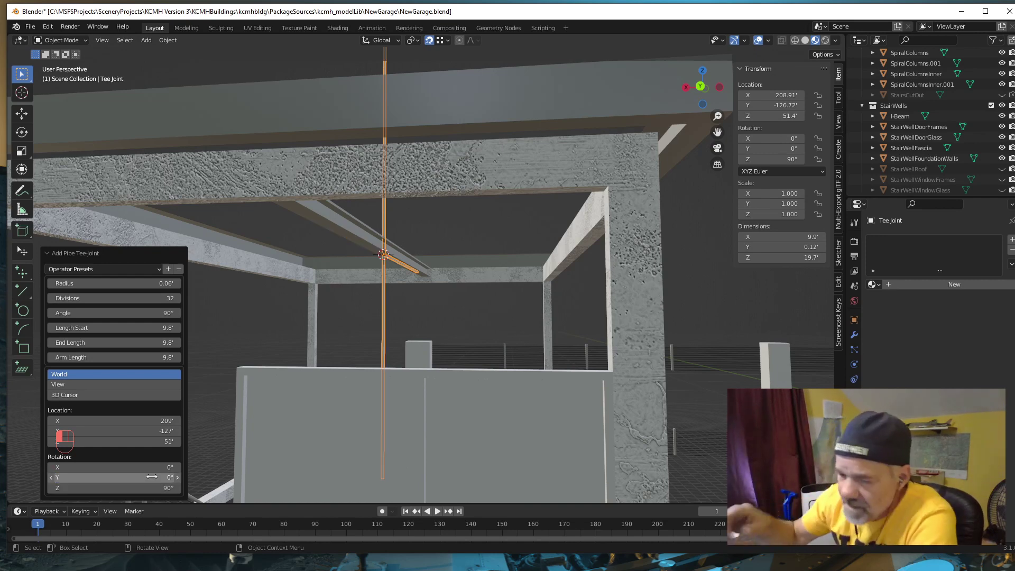
Step: Set the pipe tee joint's X rotation to 90° so that all its pipes lie horizontally beneath the roof
{"action": "left_click", "coordinate": [150, 468]}
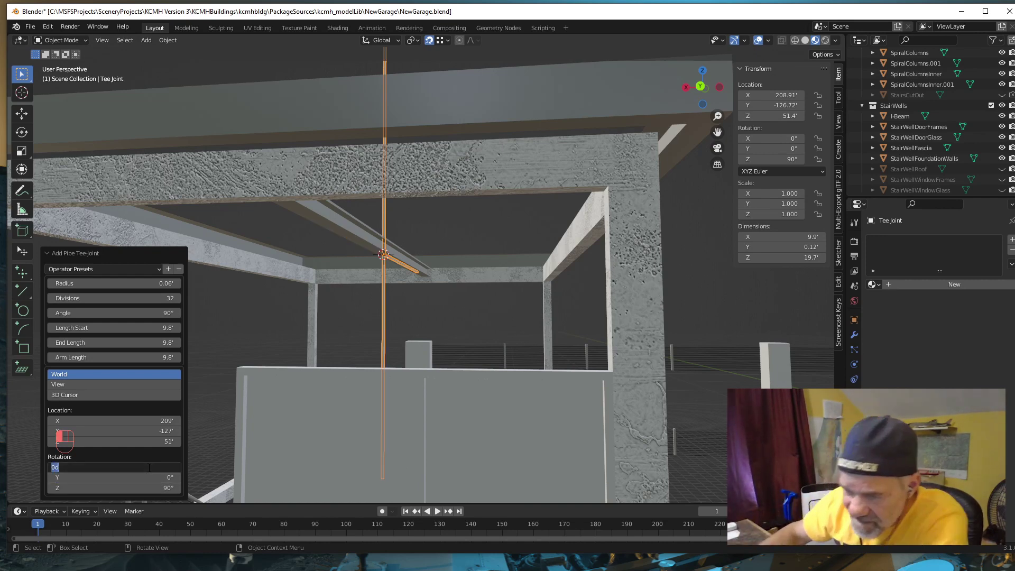
{"action": "type", "text": "90"}
{"action": "key", "text": "Return"}
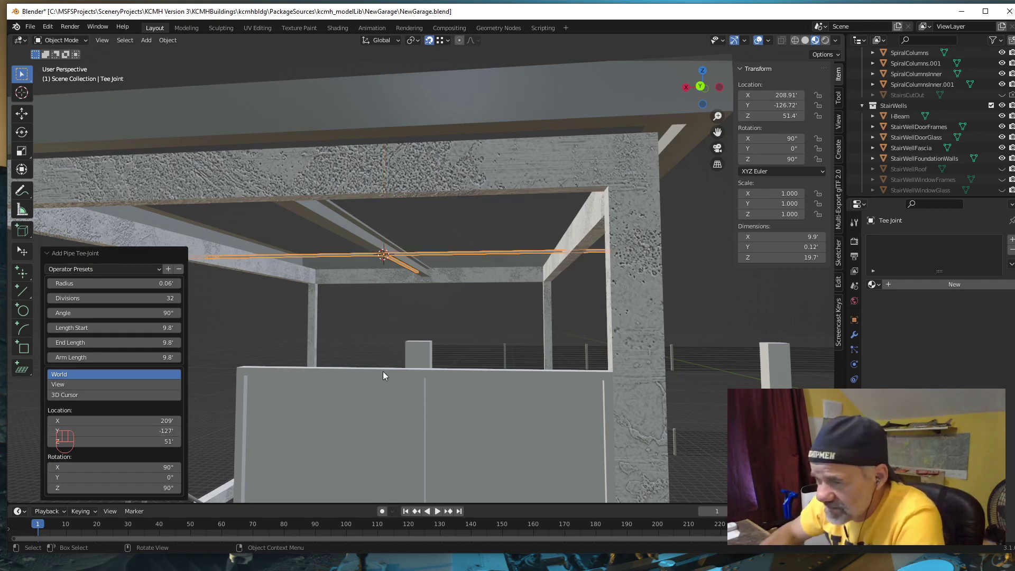
Step: Lower the pipe tee joint by 0.06 ft along Z beneath the I-Beam
{"action": "middle_click_drag", "start_coordinate": [384, 376], "coordinate": [443, 408]}
{"action": "scroll", "coordinate": [413, 389], "scroll_direction": "up", "scroll_amount": 5}
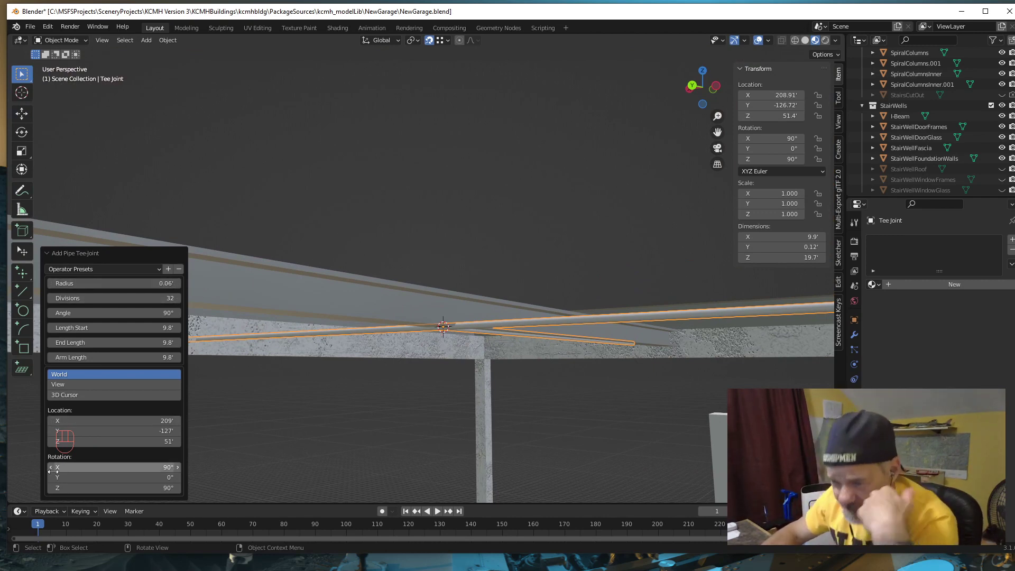
{"action": "left_click", "coordinate": [154, 443]}
{"action": "left_click", "coordinate": [80, 442]}
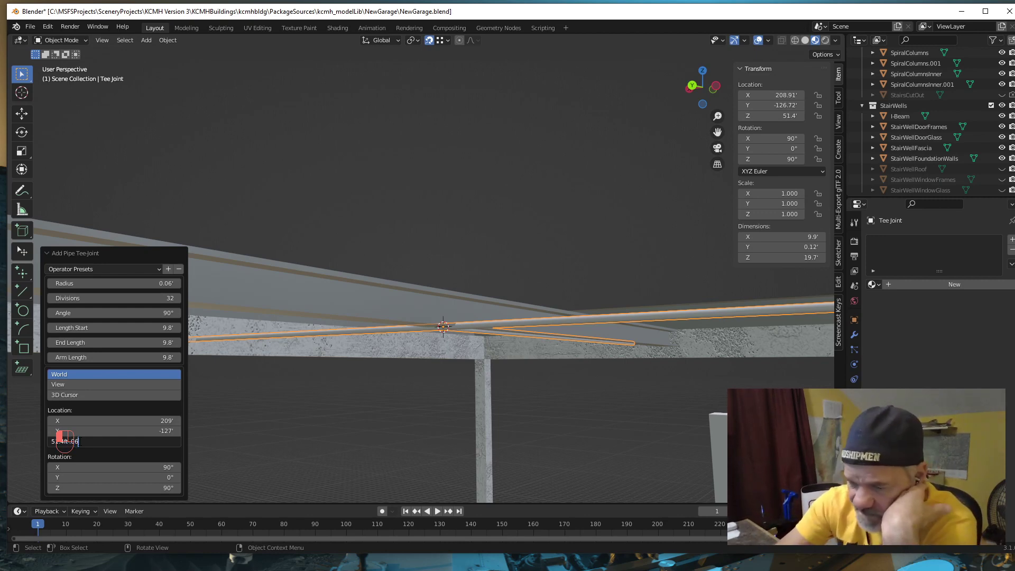
{"action": "type", "text": "-.06"}
{"action": "key", "text": "Return"}
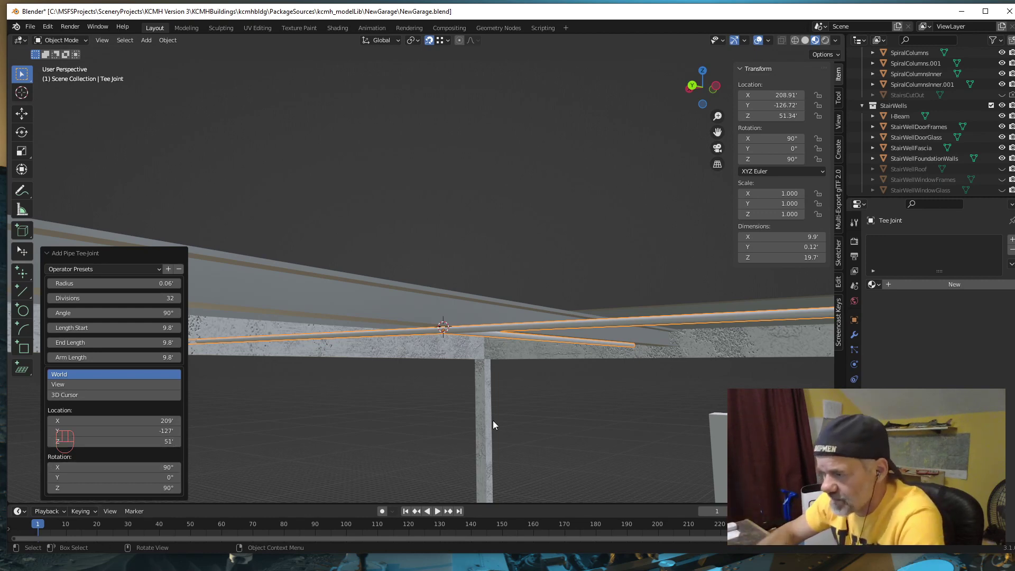
Step: Try arm lengths of 12 ft and 15 ft on the pipe tee joint, comparing its reach along the I-Beam
{"action": "middle_click_drag", "start_coordinate": [491, 439], "coordinate": [521, 431]}
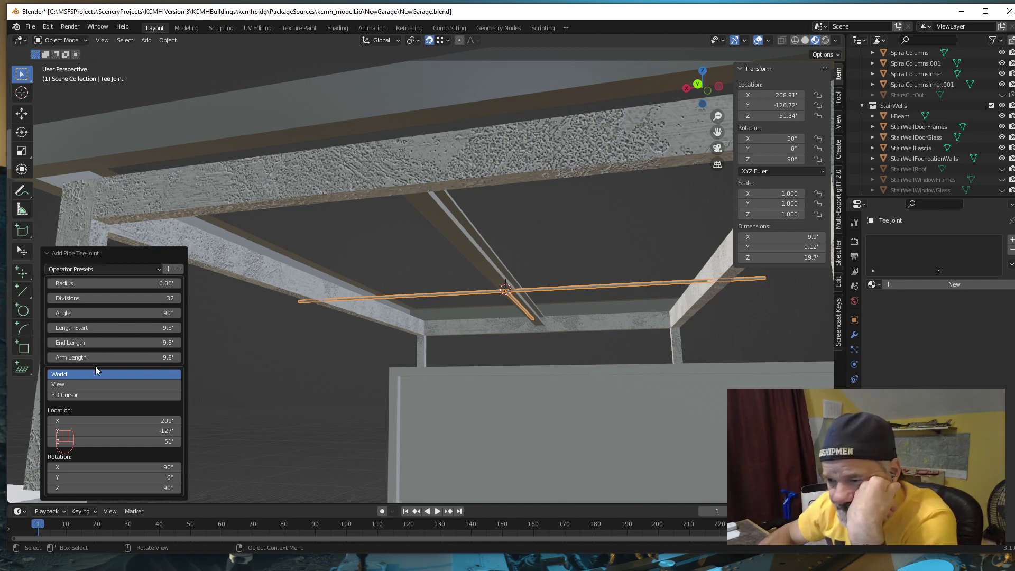
{"action": "left_click", "coordinate": [162, 358]}
{"action": "type", "text": "12"}
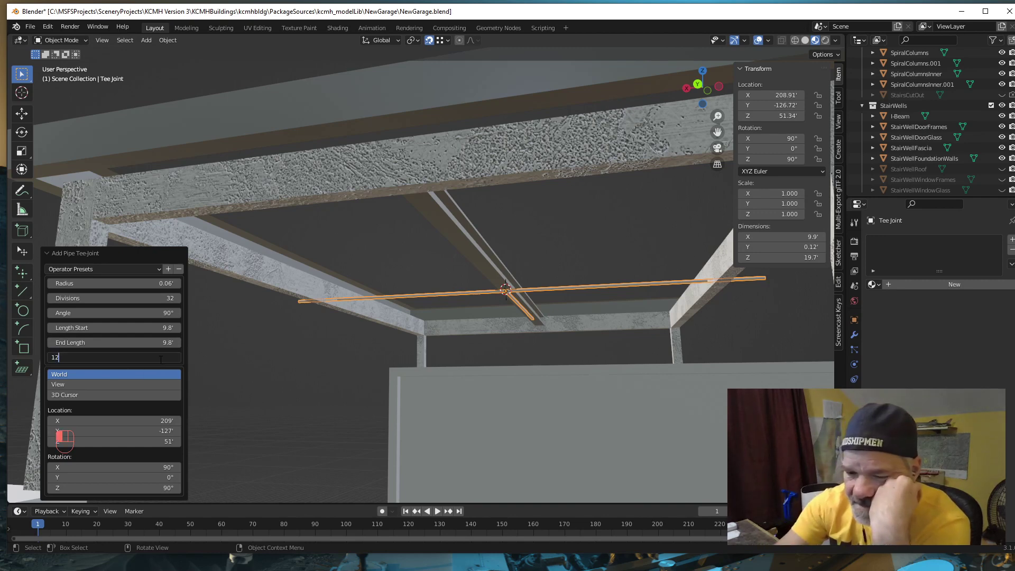
{"action": "key", "text": "Return"}
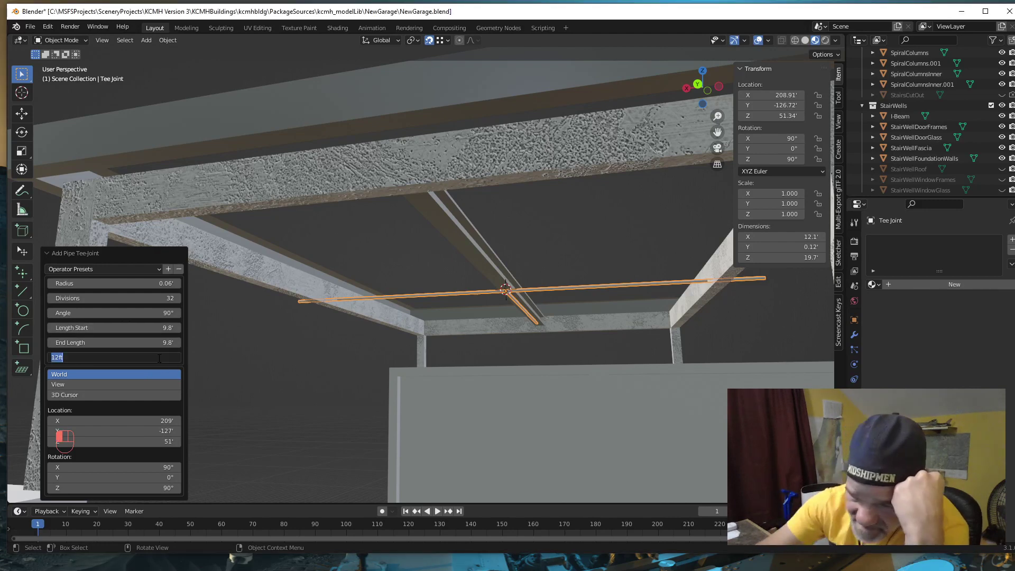
{"action": "type", "text": "15"}
{"action": "key", "text": "Return"}
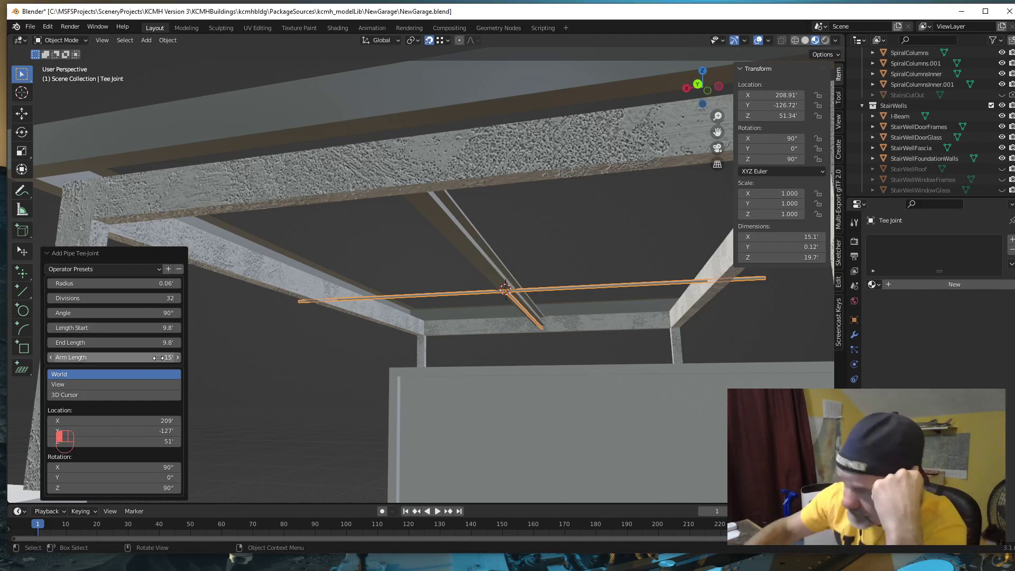
Step: Set the pipe tee joint's arm length to 20 ft
{"action": "middle_click_drag", "start_coordinate": [439, 344], "coordinate": [414, 383]}
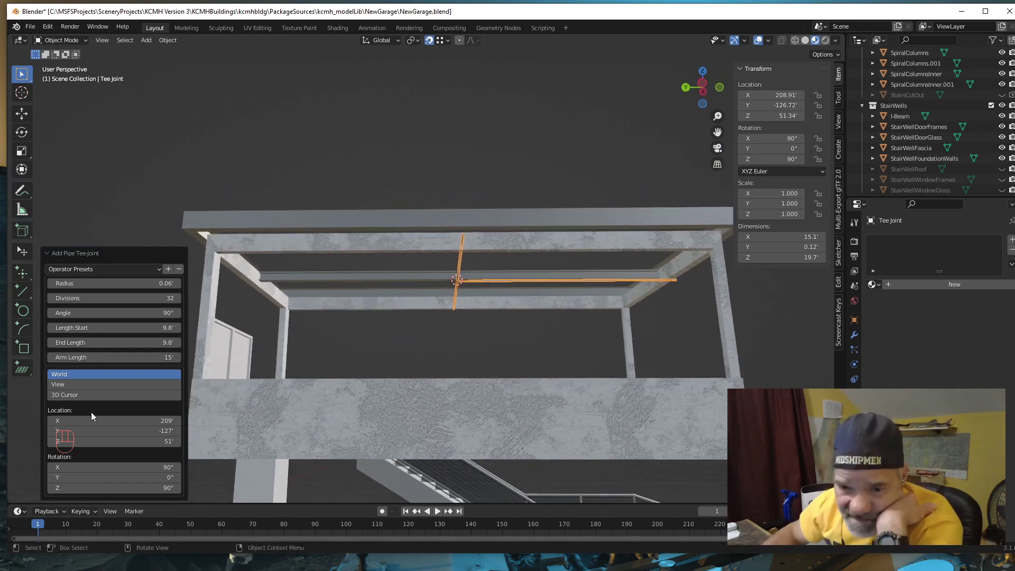
{"action": "double_click", "coordinate": [122, 358]}
{"action": "type", "text": "20"}
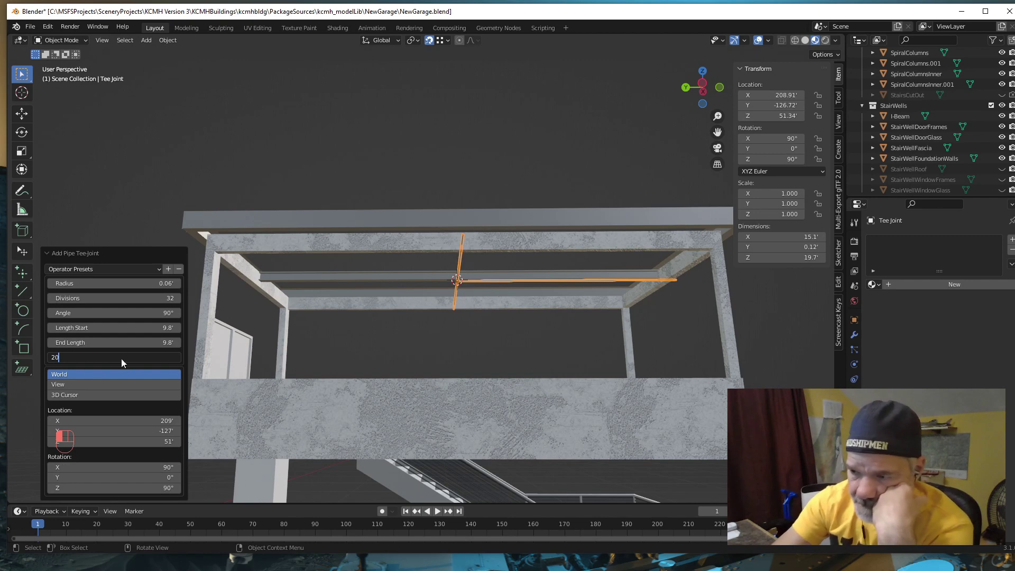
{"action": "key", "text": "Return"}
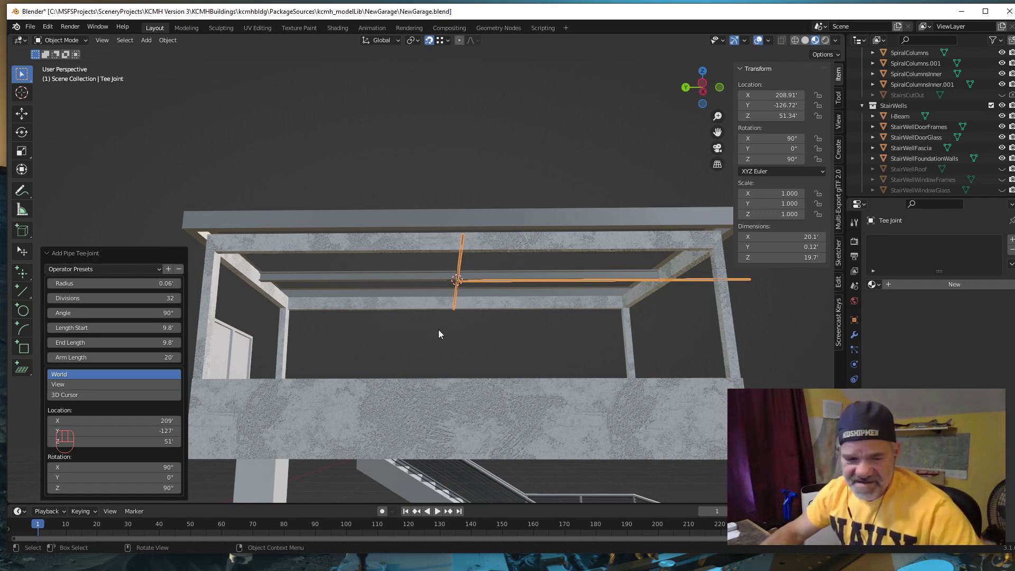
Step: Move the pipe tee joint about 7.65 ft along the global Y axis so its arm runs alongside the I-Beam
{"action": "key", "text": "g"}
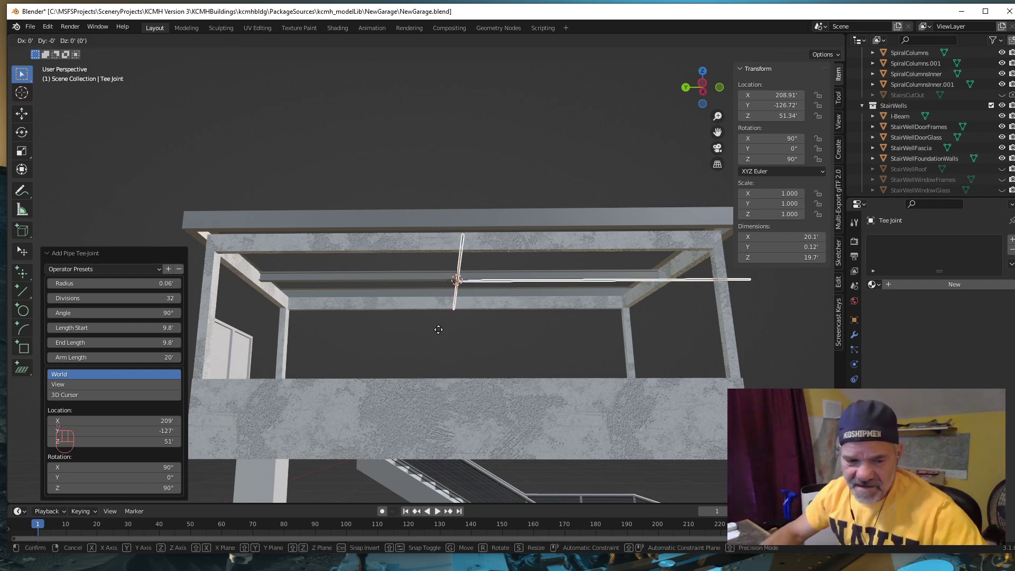
{"action": "key", "text": "y"}
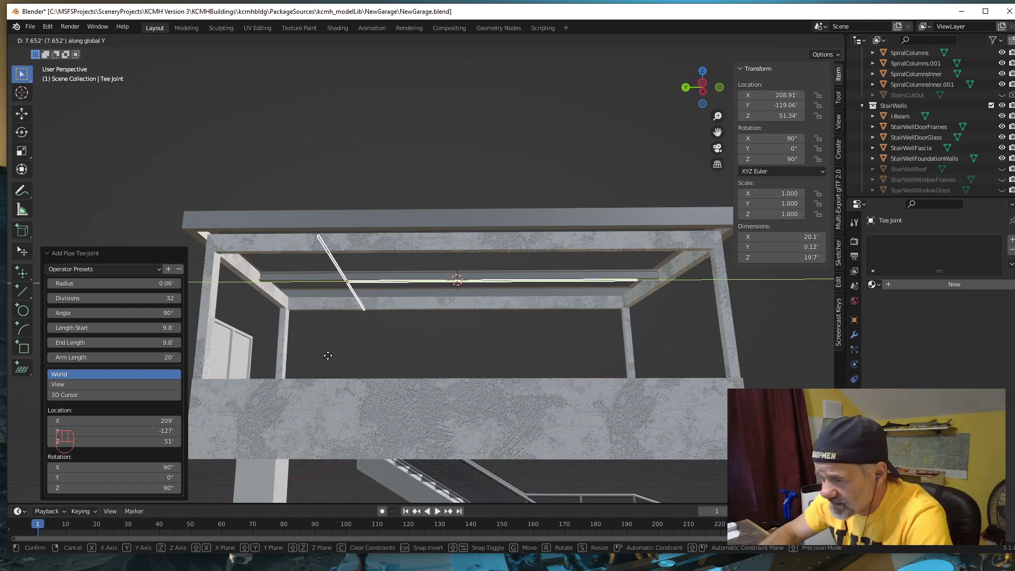
{"action": "left_click", "coordinate": [328, 356]}
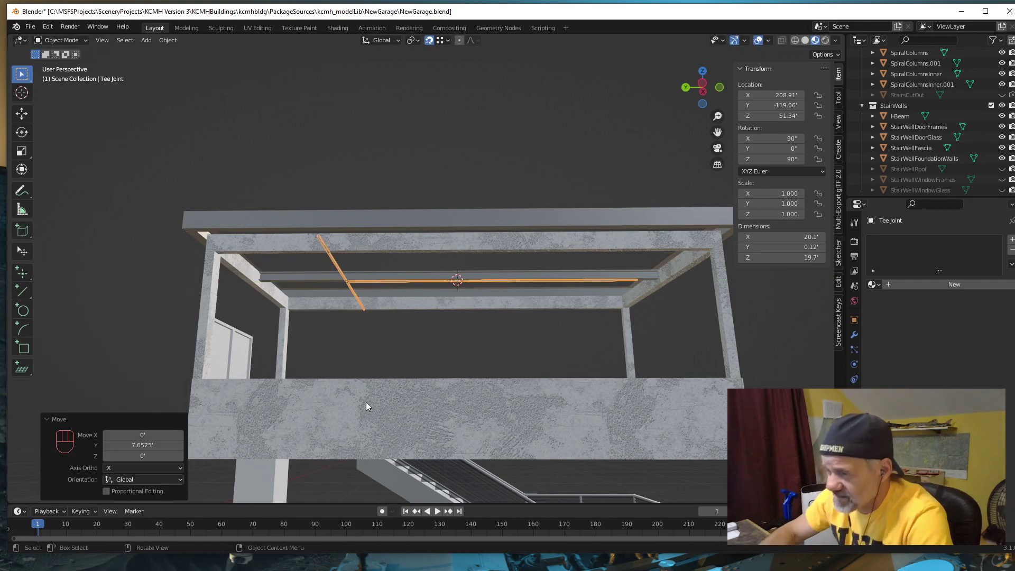
{"action": "middle_click_drag", "start_coordinate": [375, 393], "coordinate": [377, 433]}
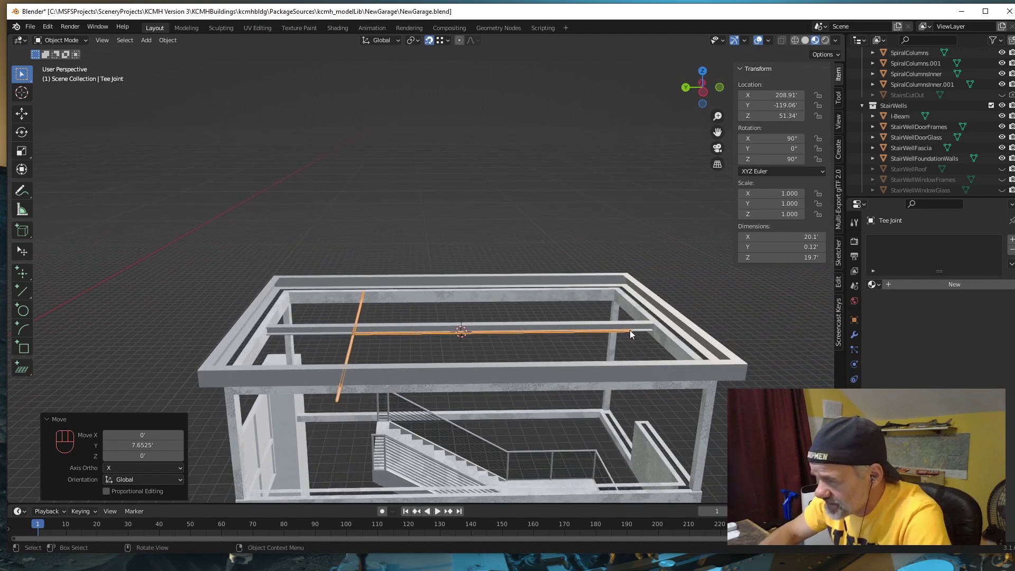
{"action": "scroll", "coordinate": [375, 357], "scroll_direction": "down", "scroll_amount": 2}
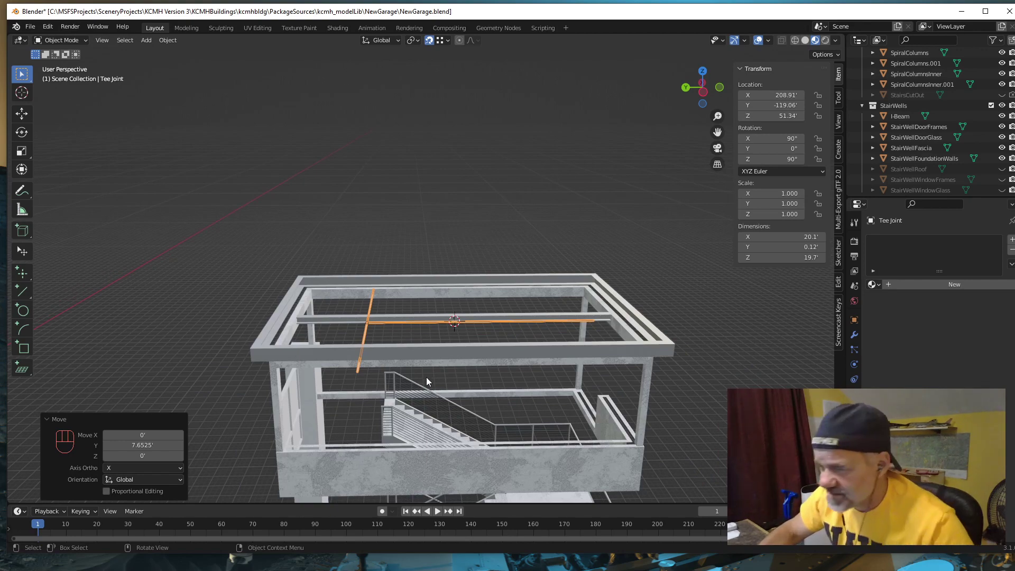
{"action": "middle_click_drag", "start_coordinate": [427, 377], "coordinate": [376, 372], "text": "shift"}
{"action": "scroll", "coordinate": [353, 369], "scroll_direction": "up", "scroll_amount": 2}
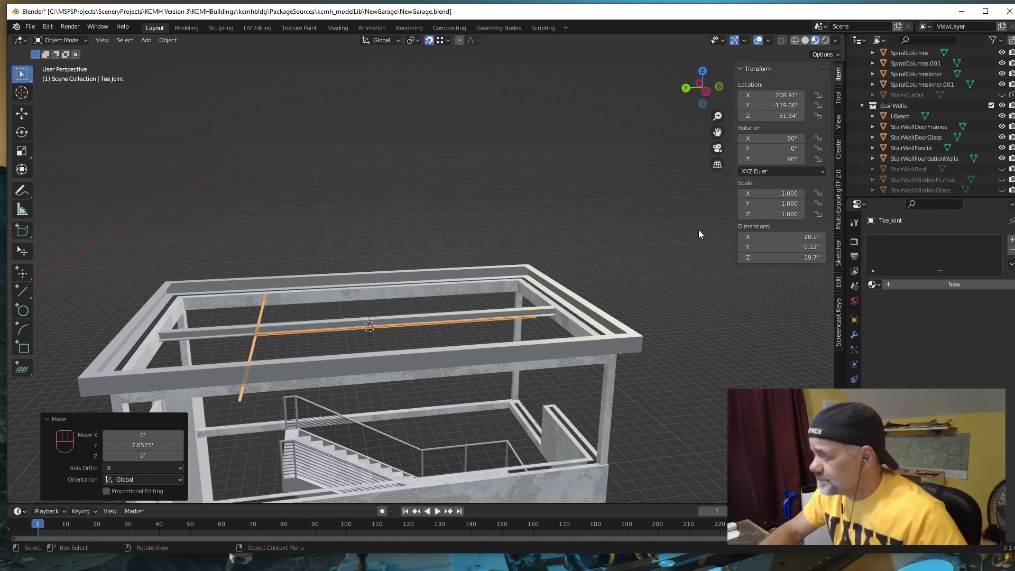
Step: Select the vertices at the free end of the tee joint's long arm with X-ray on, and snap the 3D cursor to them
{"action": "scroll", "coordinate": [916, 164], "scroll_direction": "down", "scroll_amount": 4}
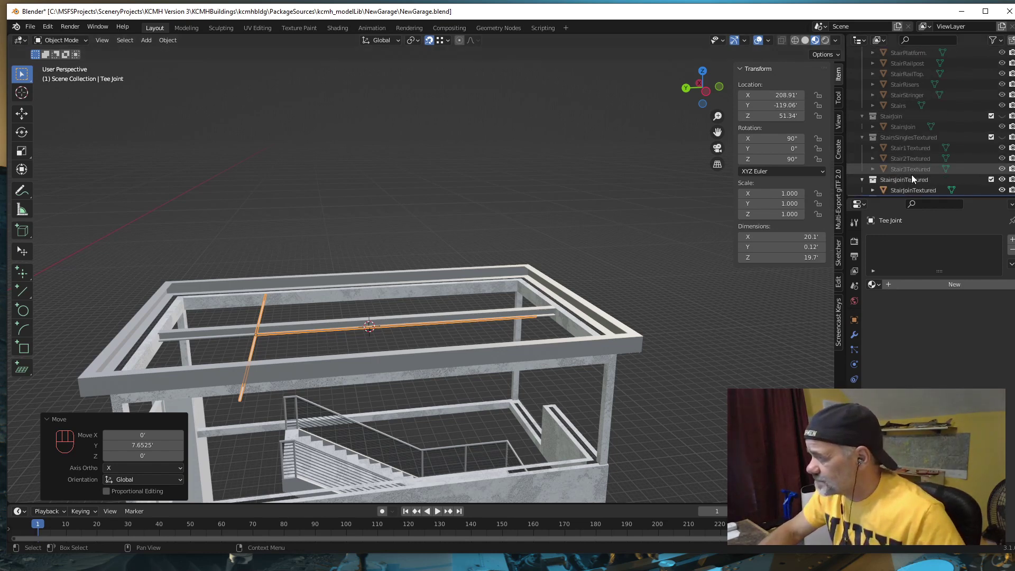
{"action": "scroll", "coordinate": [912, 177], "scroll_direction": "down", "scroll_amount": 5}
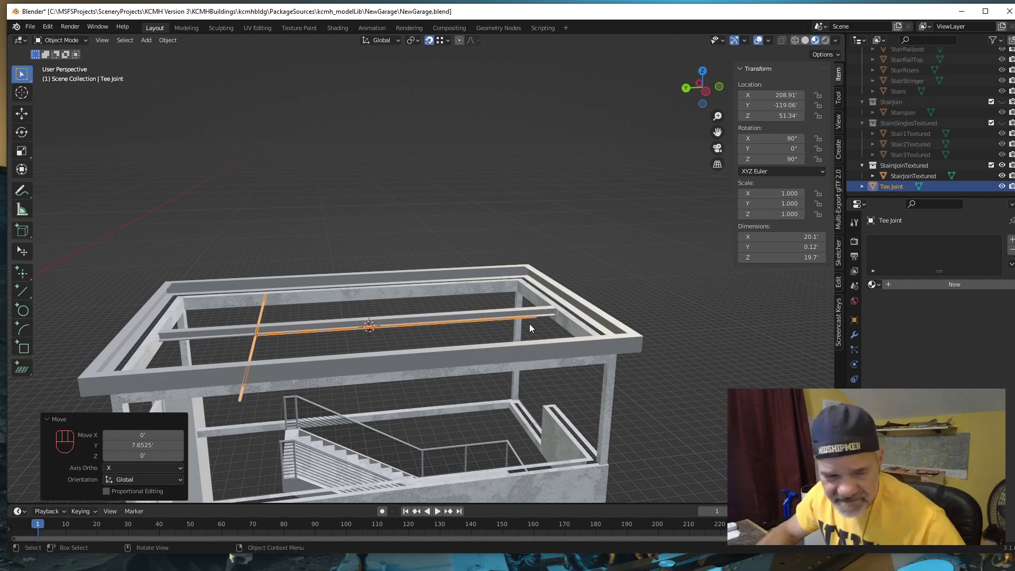
{"action": "key", "text": "Tab"}
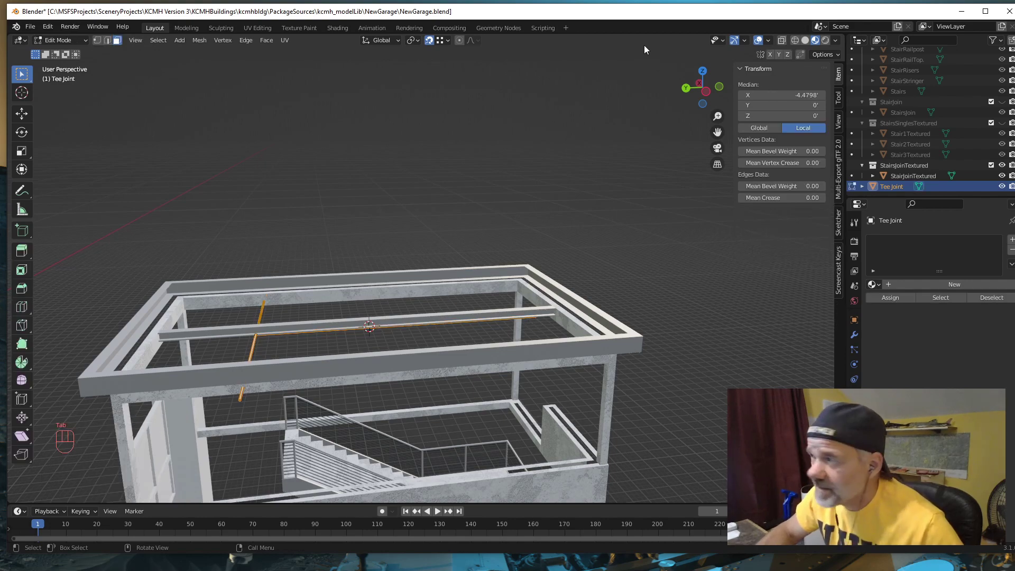
{"action": "left_click", "coordinate": [780, 42]}
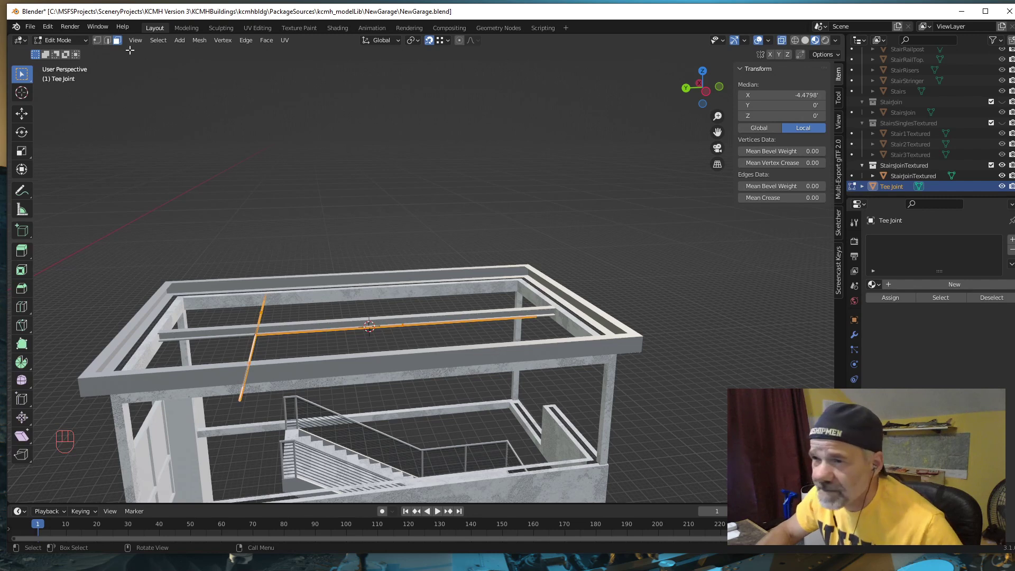
{"action": "left_click", "coordinate": [96, 40]}
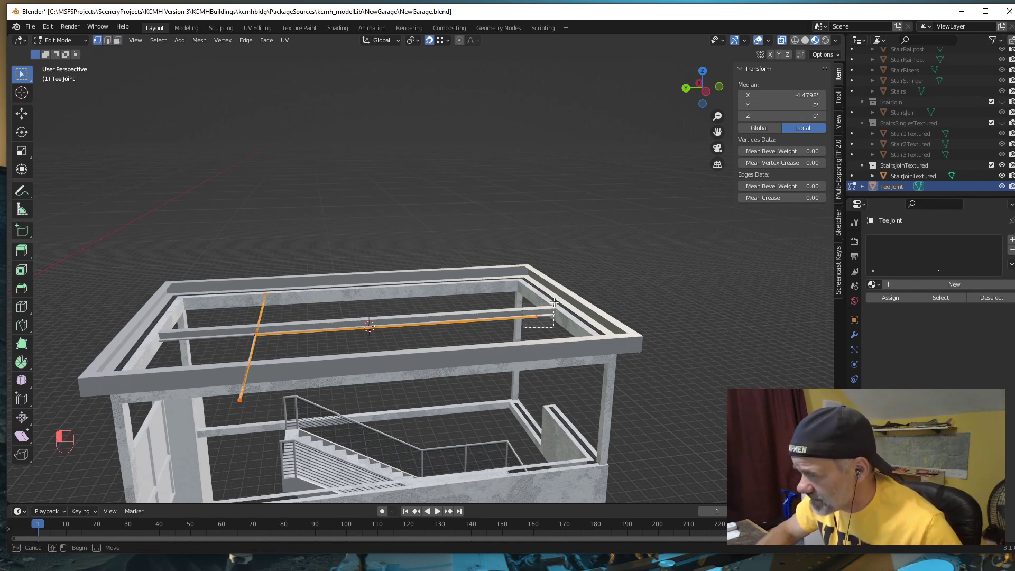
{"action": "left_click", "coordinate": [533, 322]}
{"action": "middle_click_drag", "start_coordinate": [544, 341], "coordinate": [507, 348]}
{"action": "key", "text": "shift+s"}
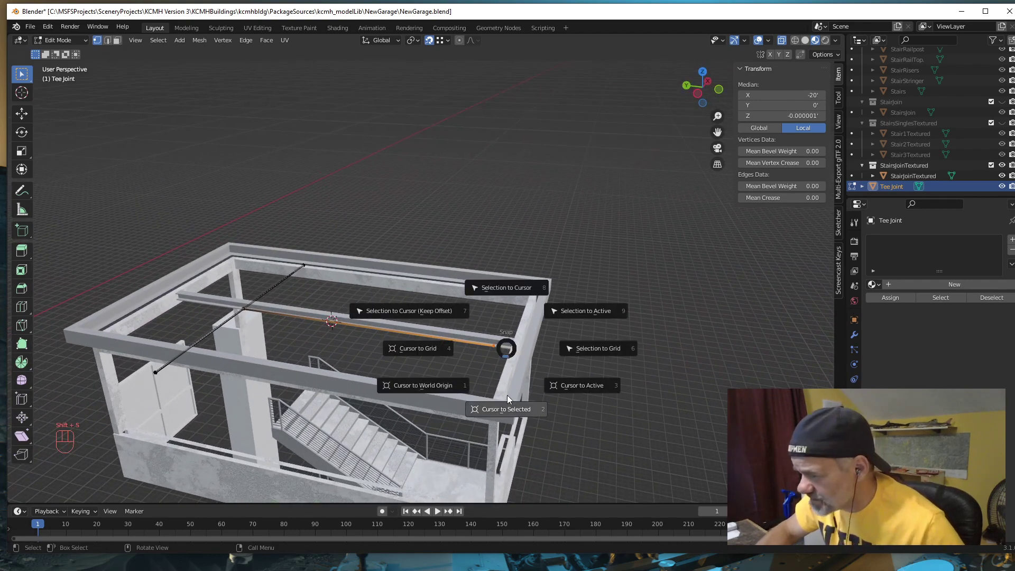
{"action": "left_click", "coordinate": [522, 411]}
{"action": "middle_click_drag", "start_coordinate": [494, 384], "coordinate": [524, 375]}
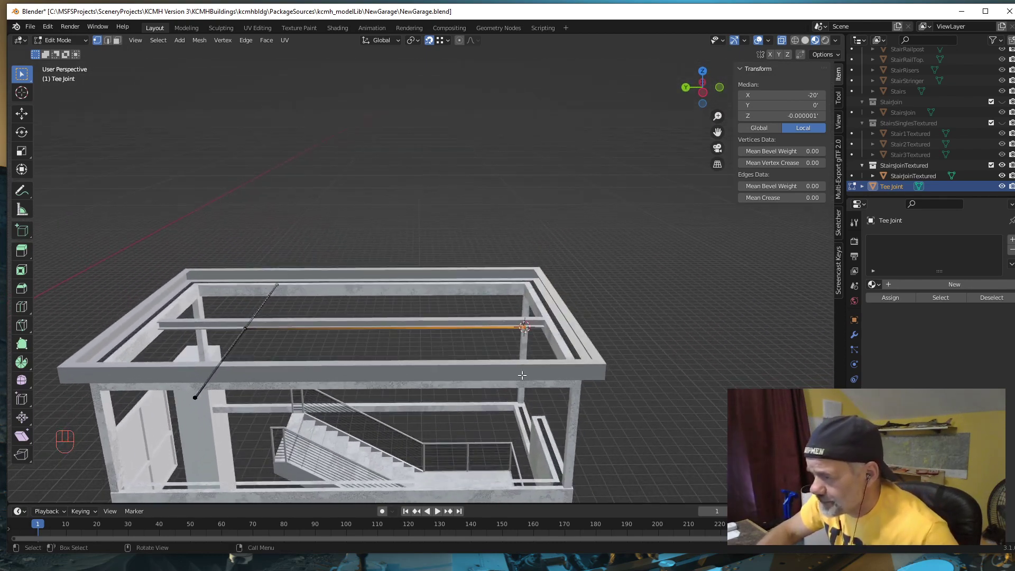
{"action": "key", "text": "KP_Decimal"}
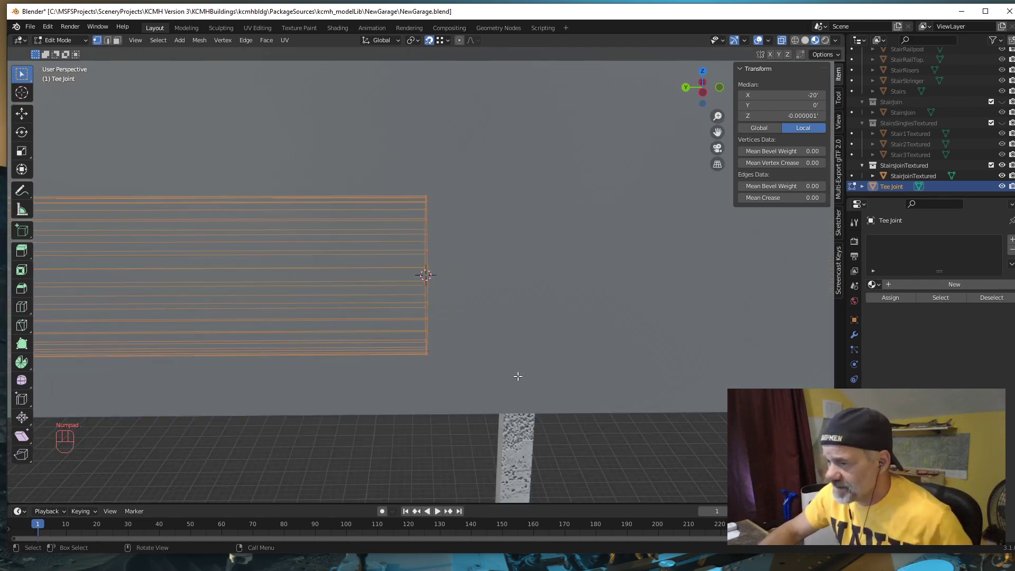
{"action": "middle_click_drag", "start_coordinate": [518, 376], "coordinate": [527, 406]}
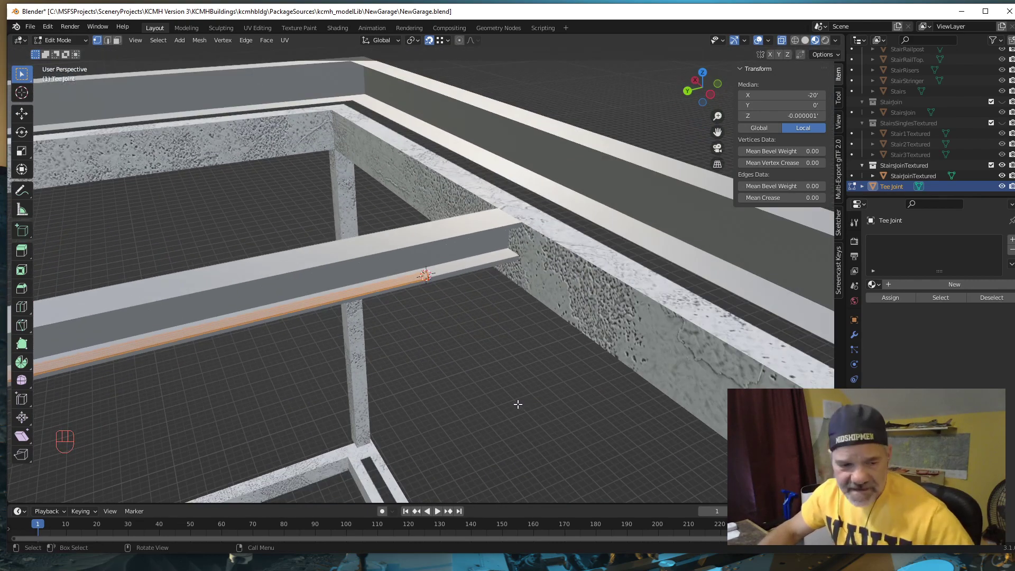
Step: Return to Object Mode and add a second pipe T-joint at the 3D cursor on the first tee's free end
{"action": "key", "text": "Tab"}
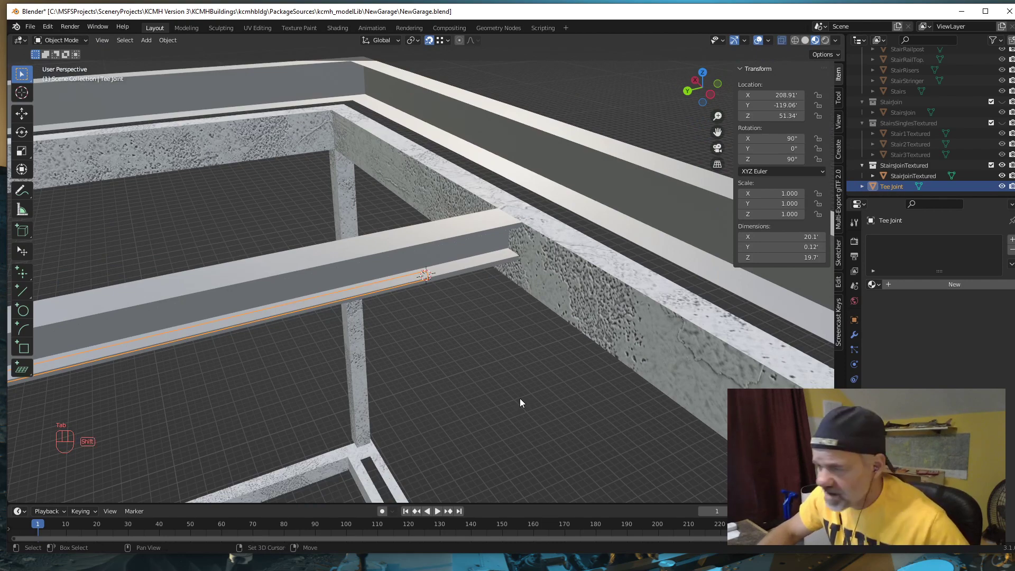
{"action": "key", "text": "shift+a"}
{"action": "mouse_move", "coordinate": [477, 326]}
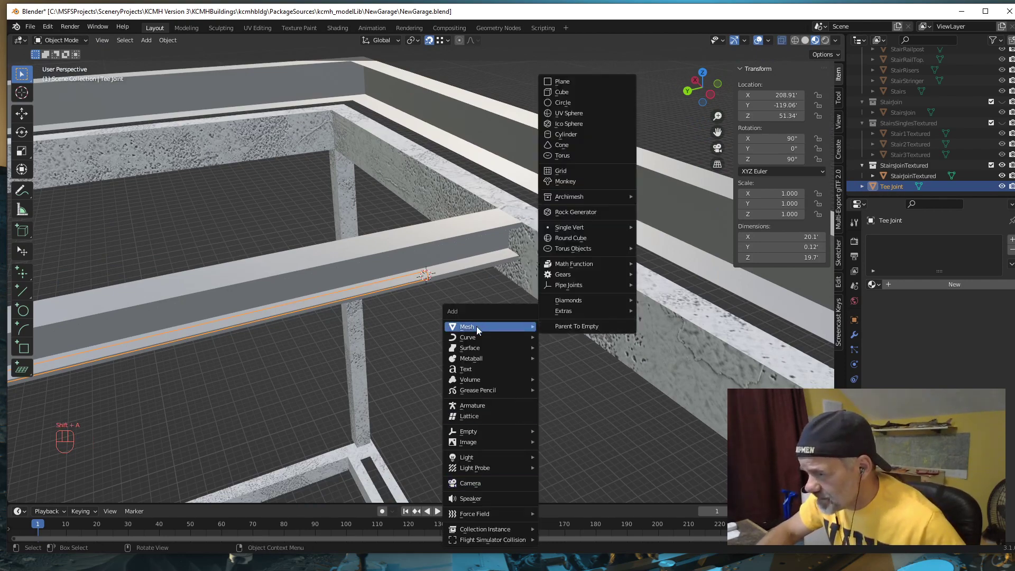
{"action": "mouse_move", "coordinate": [582, 285]}
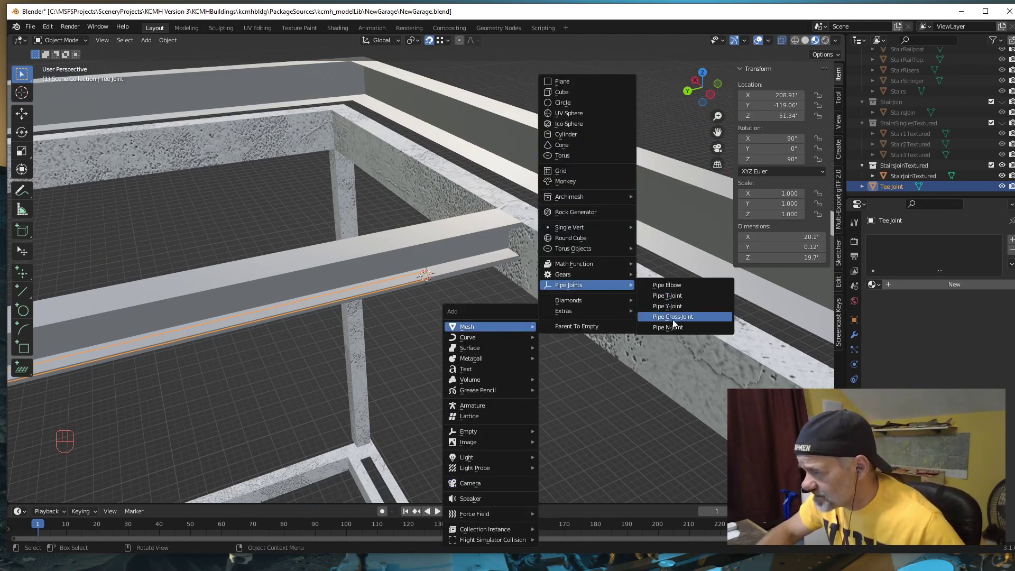
{"action": "left_click", "coordinate": [668, 296]}
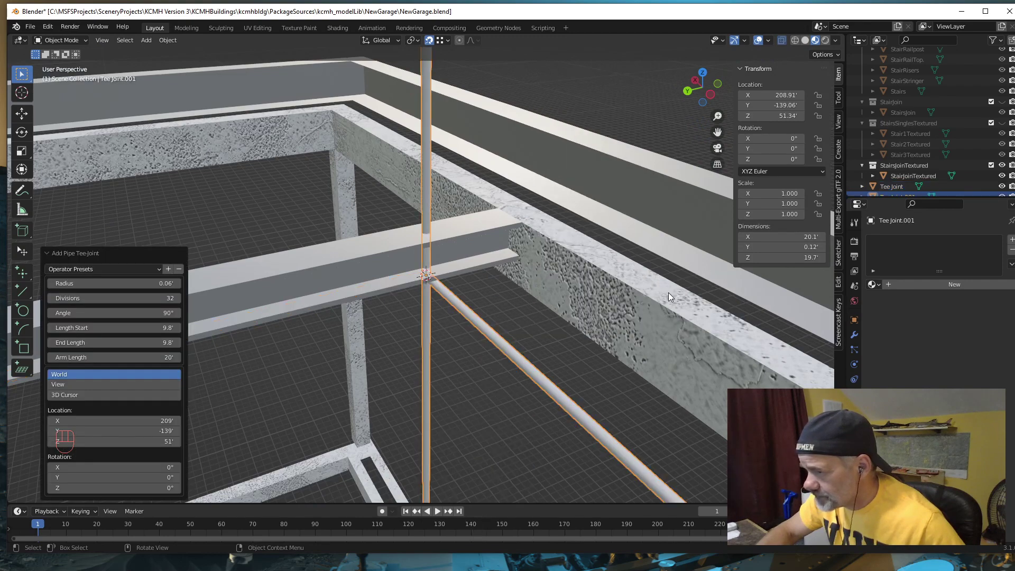
Step: Set the new pipe tee joint's arm length to 0.5 ft
{"action": "middle_click_drag", "start_coordinate": [443, 330], "coordinate": [415, 271]}
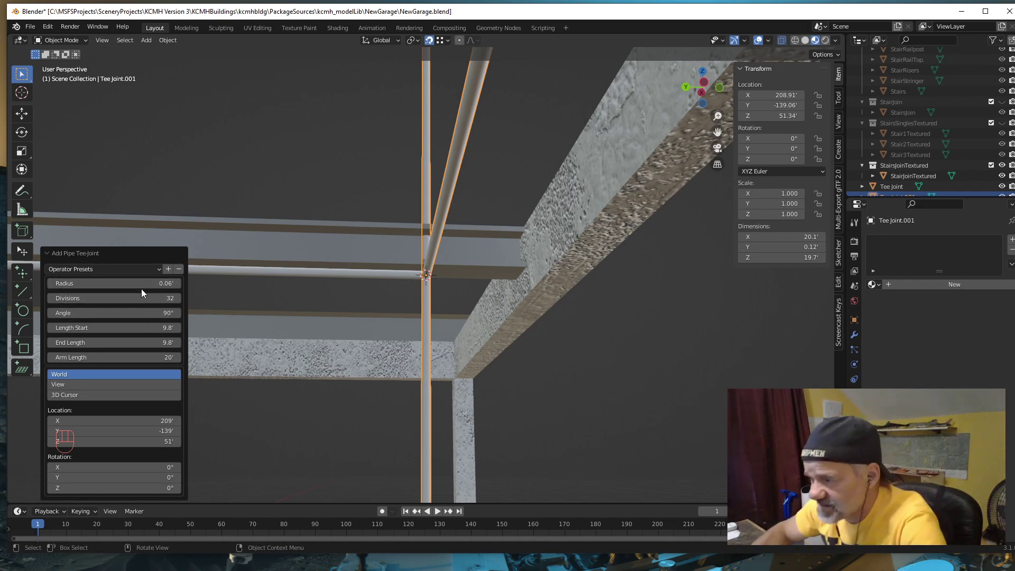
{"action": "left_click", "coordinate": [155, 359]}
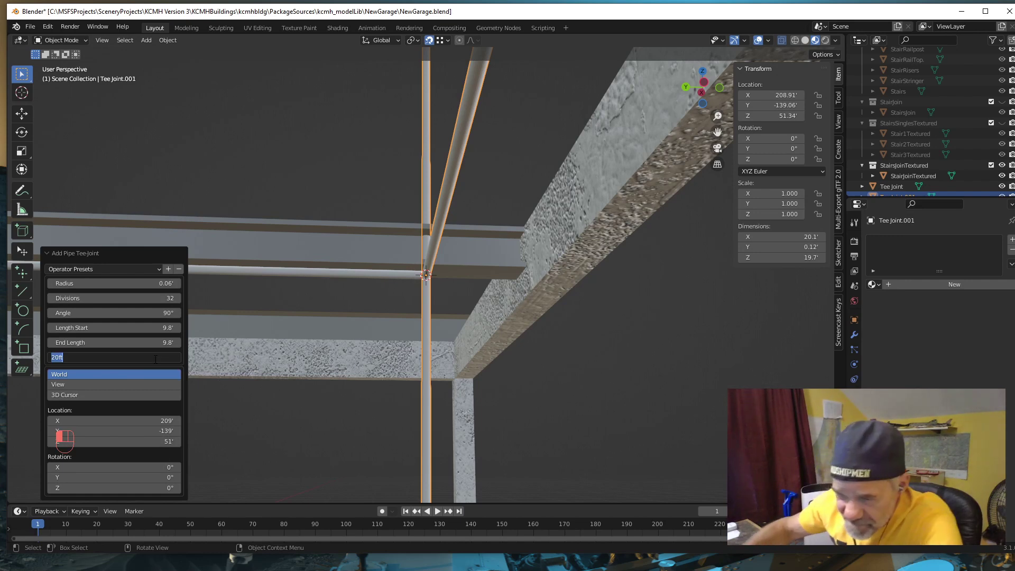
{"action": "type", "text": ".5"}
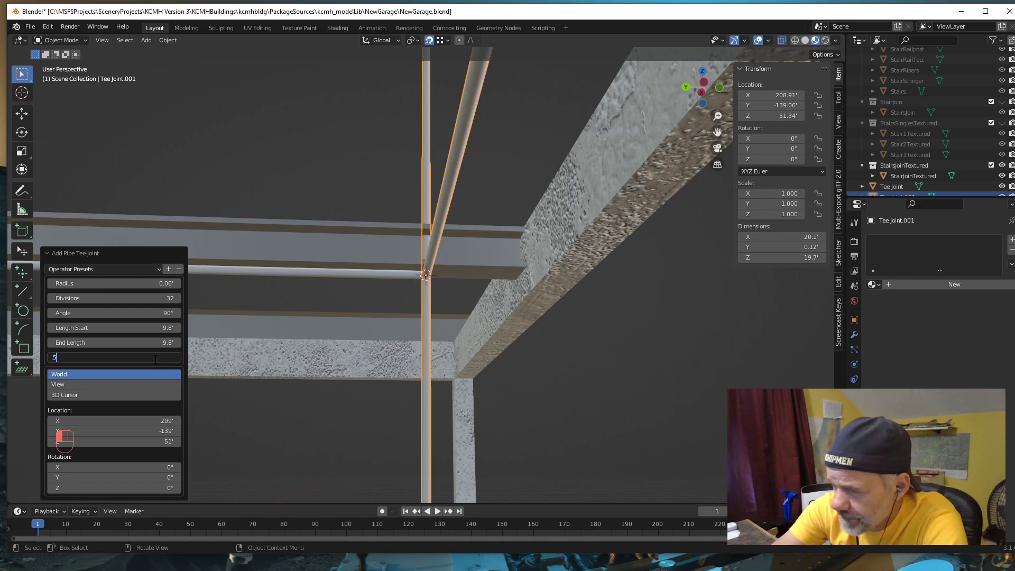
{"action": "key", "text": "Return"}
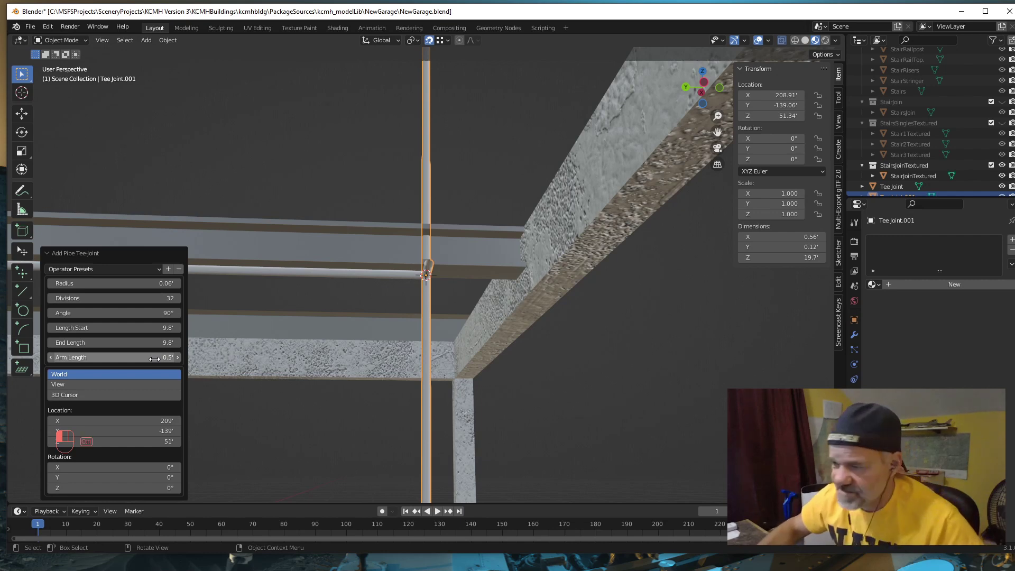
Step: Undo the second tee joint and add a fresh pipe T-joint at the 3D cursor with the same settings
{"action": "key", "text": "ctrl+z"}
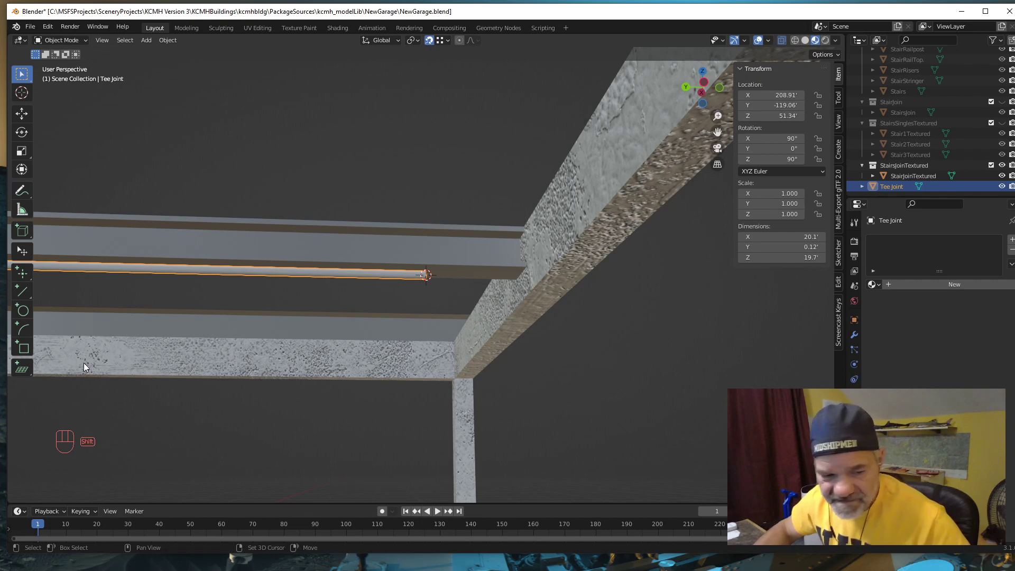
{"action": "key", "text": "shift+a"}
{"action": "mouse_move", "coordinate": [89, 360]}
{"action": "mouse_move", "coordinate": [50, 325]}
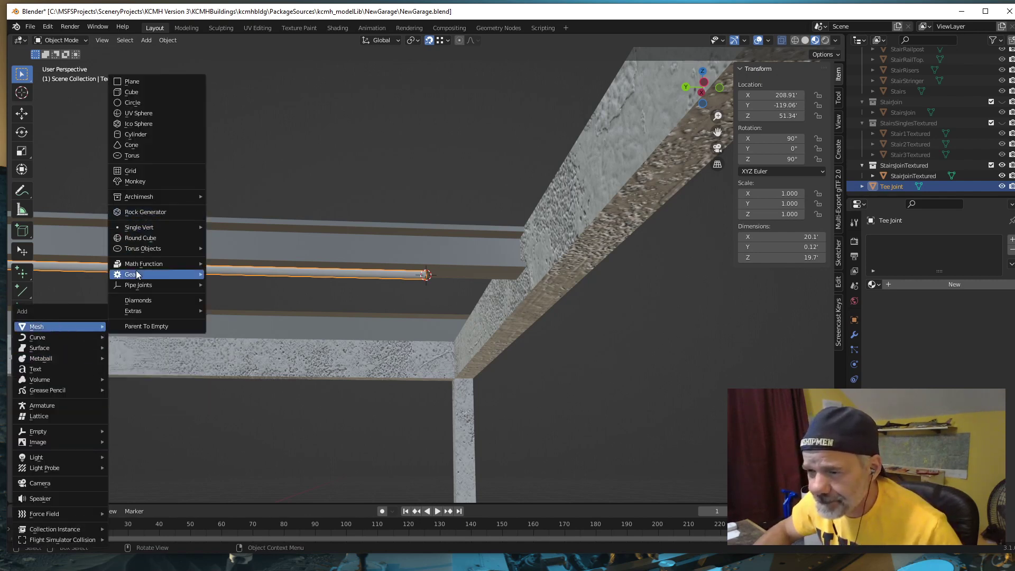
{"action": "mouse_move", "coordinate": [140, 285]}
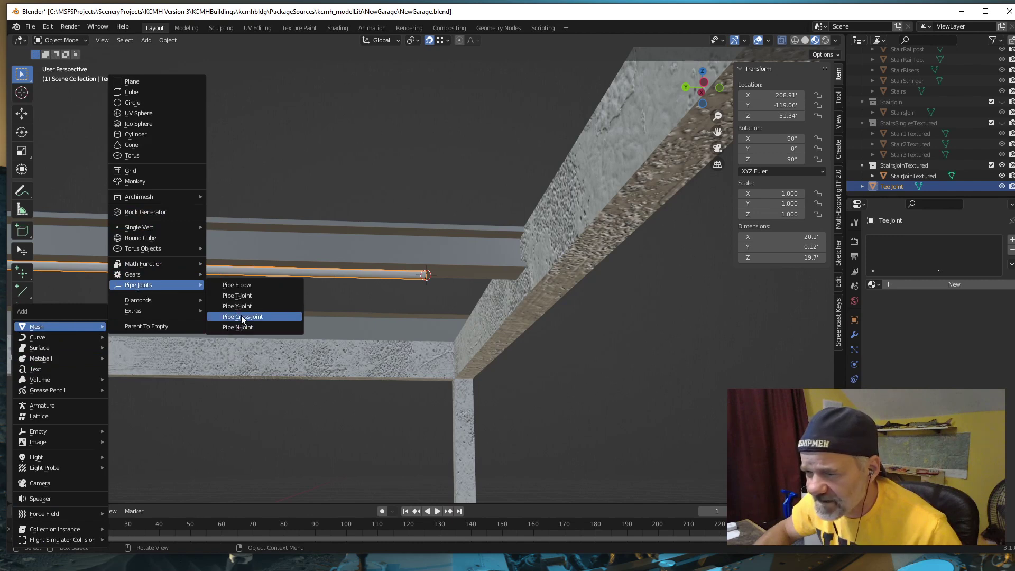
{"action": "left_click", "coordinate": [240, 296]}
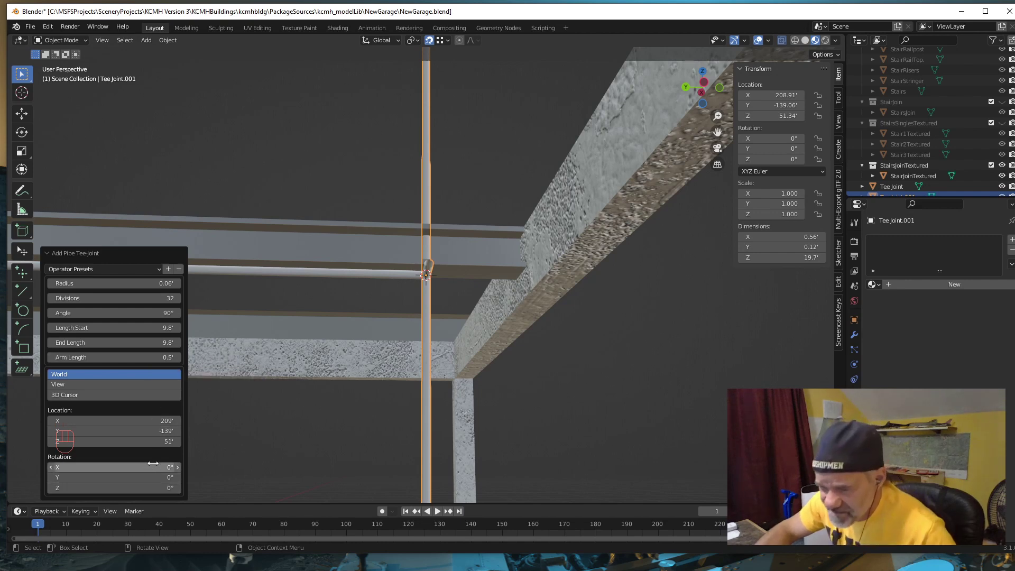
Step: Try a Z rotation of 90° on the new pipe tee joint
{"action": "left_click", "coordinate": [94, 488]}
{"action": "type", "text": "9"}
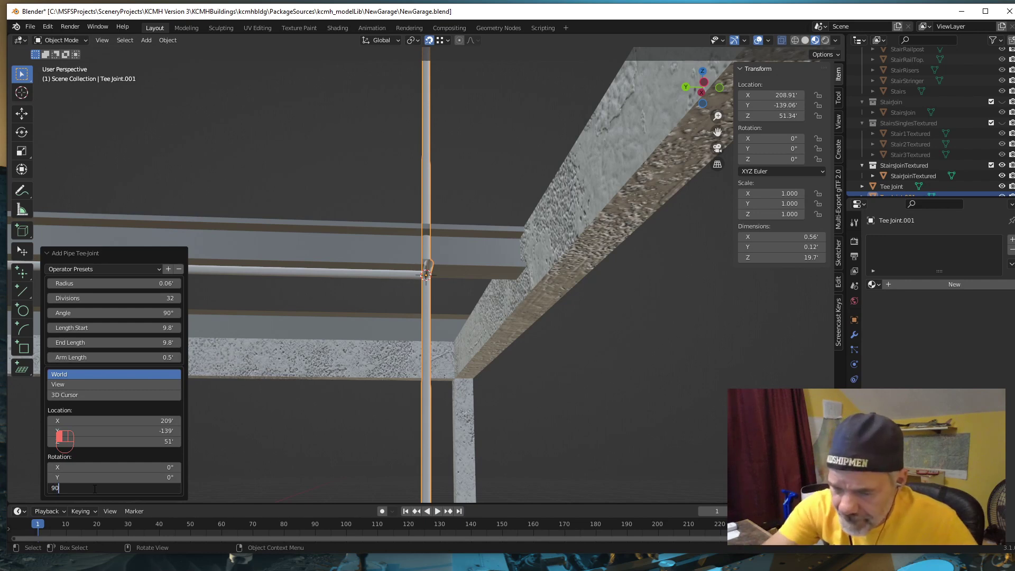
{"action": "type", "text": "0"}
{"action": "key", "text": "Return"}
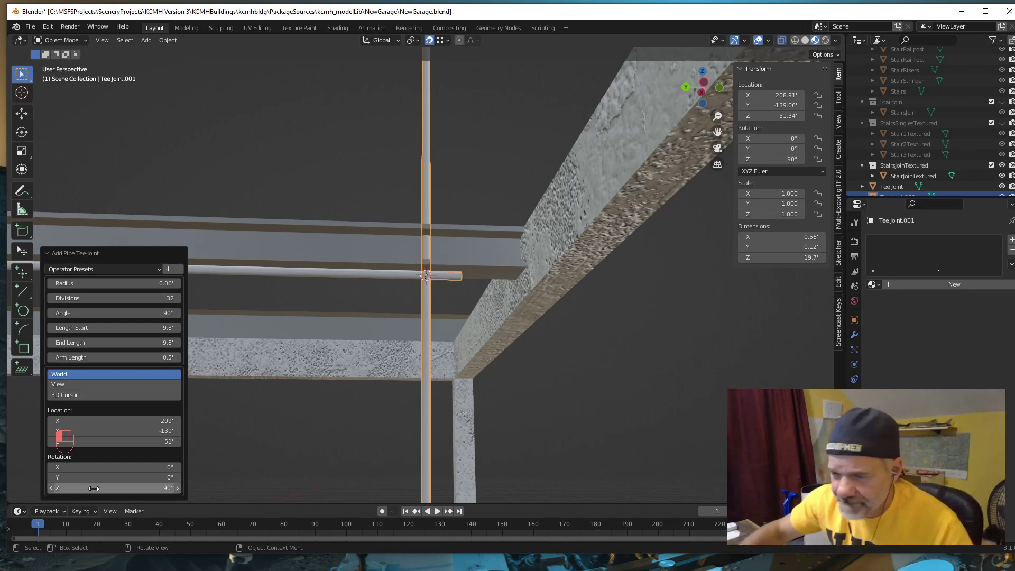
Step: Set the new pipe tee joint's Z rotation to -90°, pointing its short arm back along the existing pipe
{"action": "left_click", "coordinate": [144, 489]}
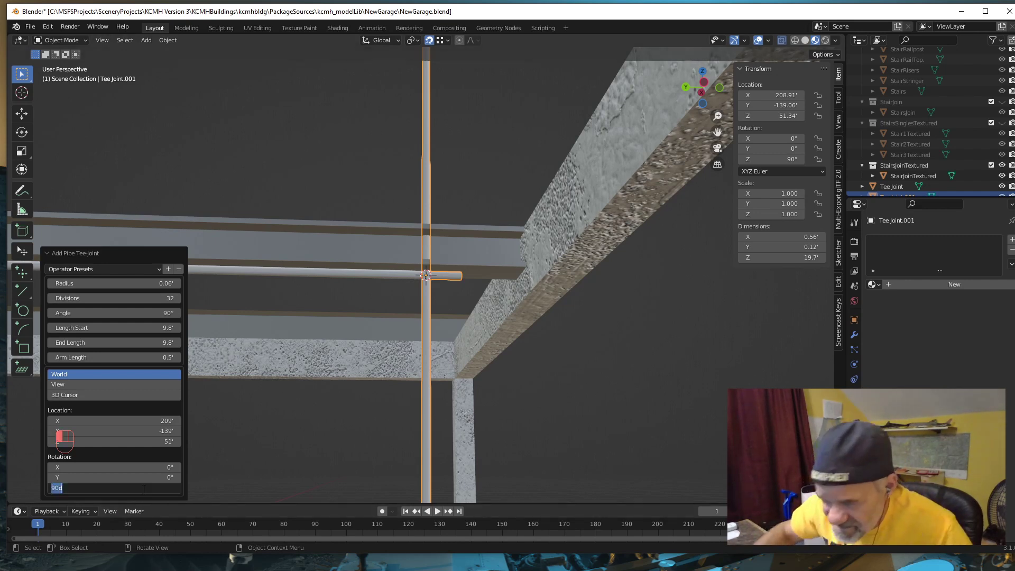
{"action": "key", "text": "BackSpace"}
{"action": "type", "text": "-90"}
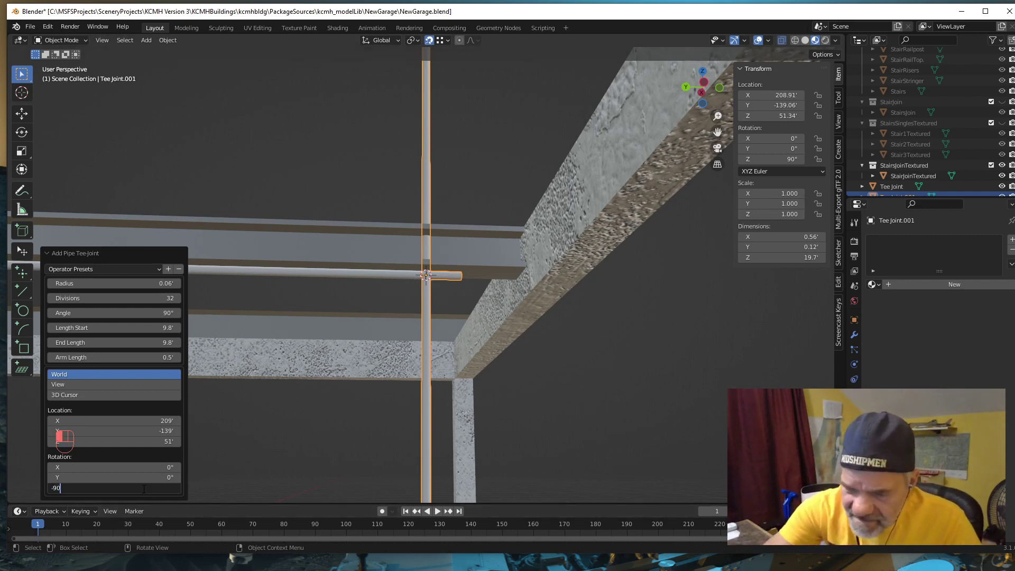
{"action": "key", "text": "Return"}
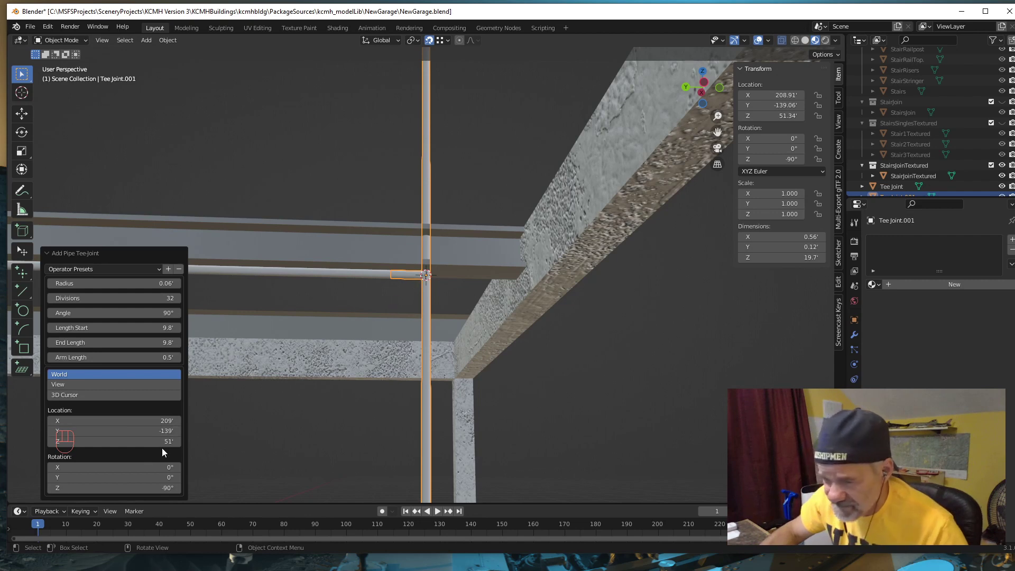
Step: Try a Y location of 0.5 ft for the new pipe tee joint
{"action": "left_click", "coordinate": [96, 432]}
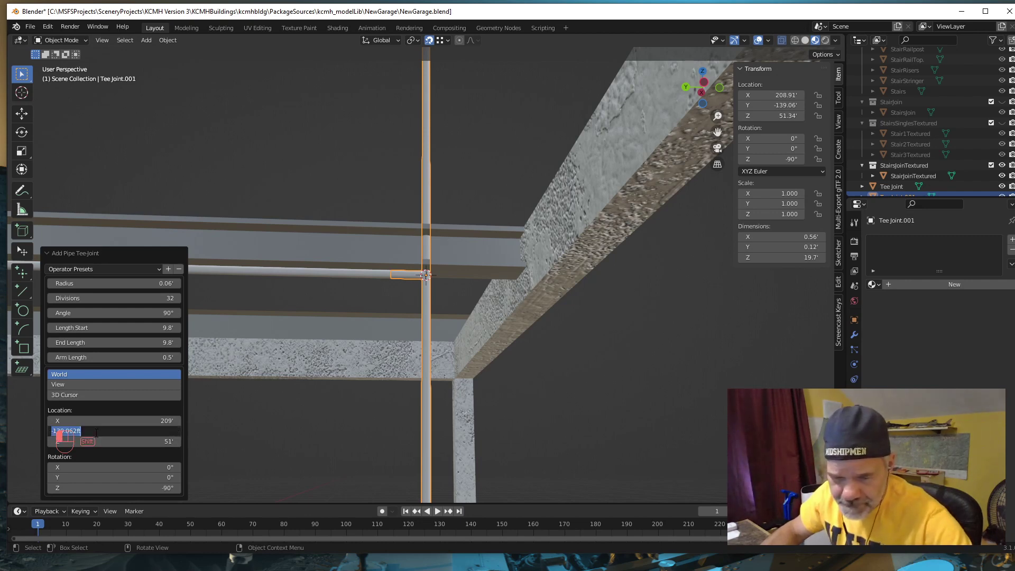
{"action": "key", "text": "BackSpace"}
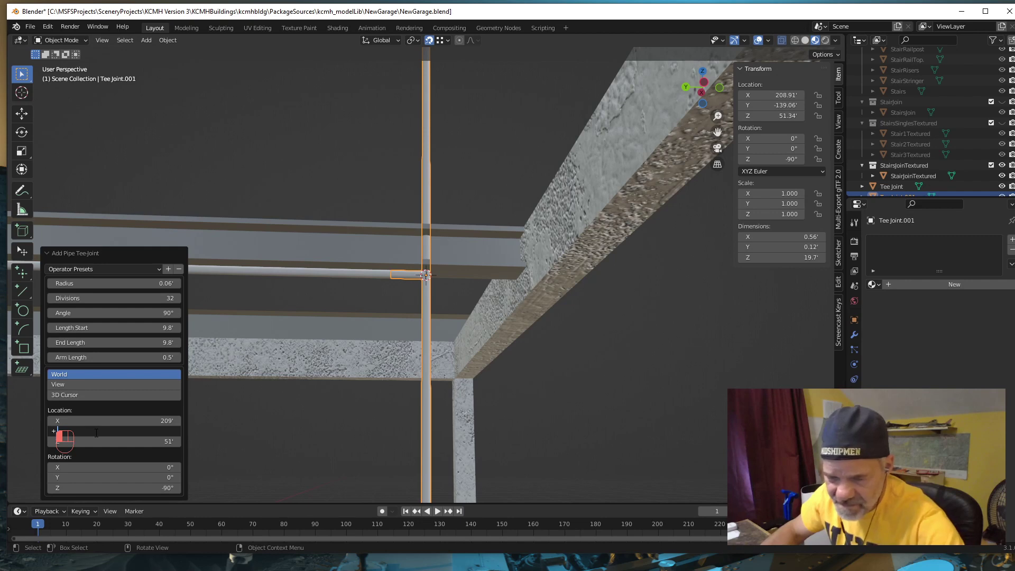
{"action": "type", "text": "0.5"}
{"action": "key", "text": "Return"}
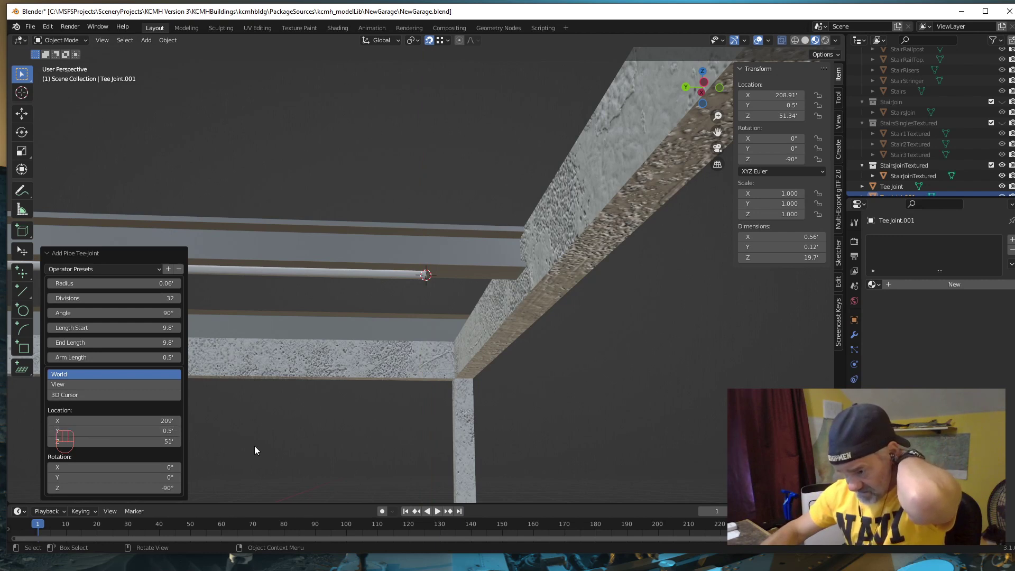
Step: Set the new pipe tee joint's Y location to -137 ft
{"action": "left_click", "coordinate": [155, 434]}
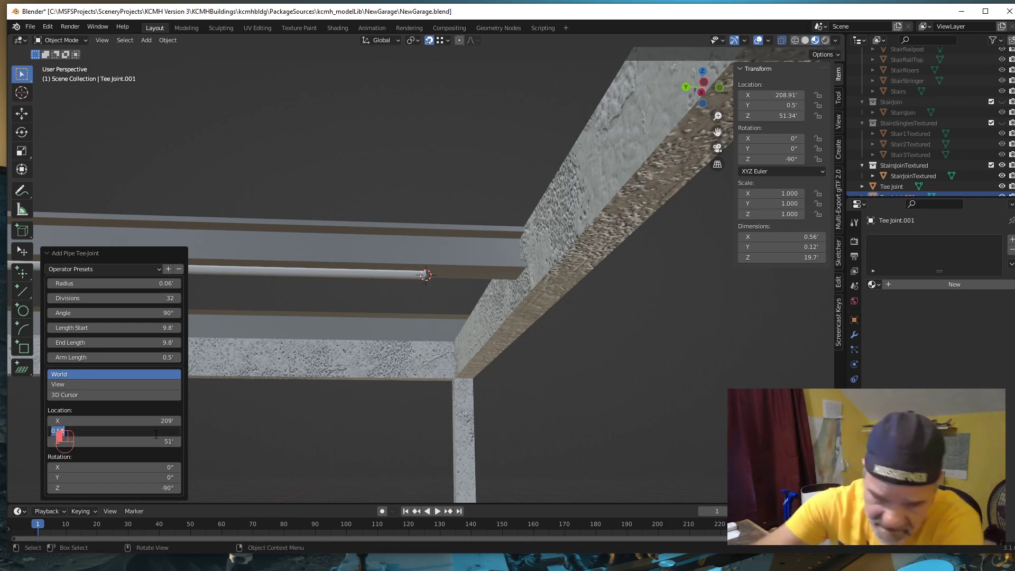
{"action": "key", "text": "BackSpace"}
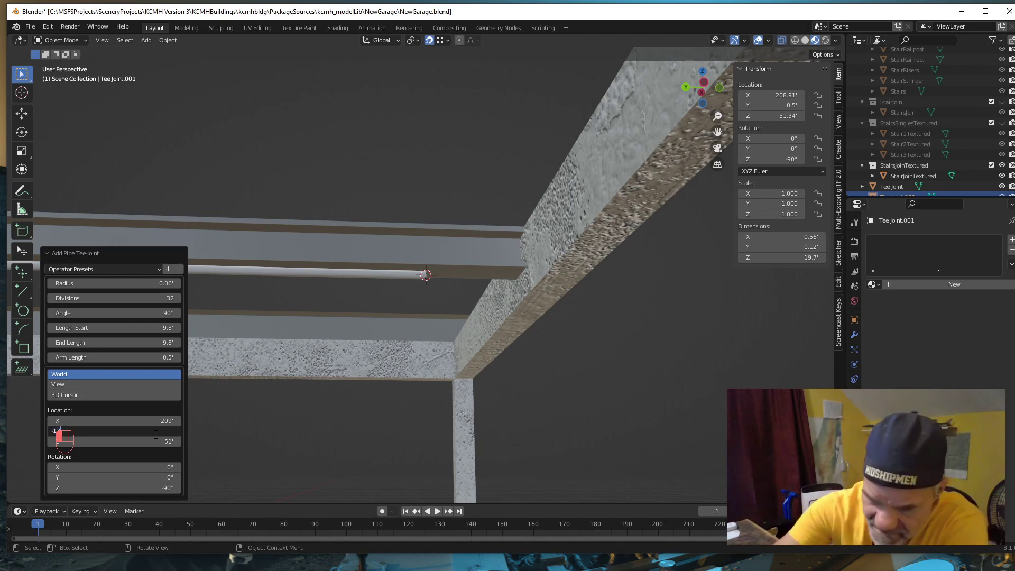
{"action": "type", "text": "-137"}
{"action": "key", "text": "Return"}
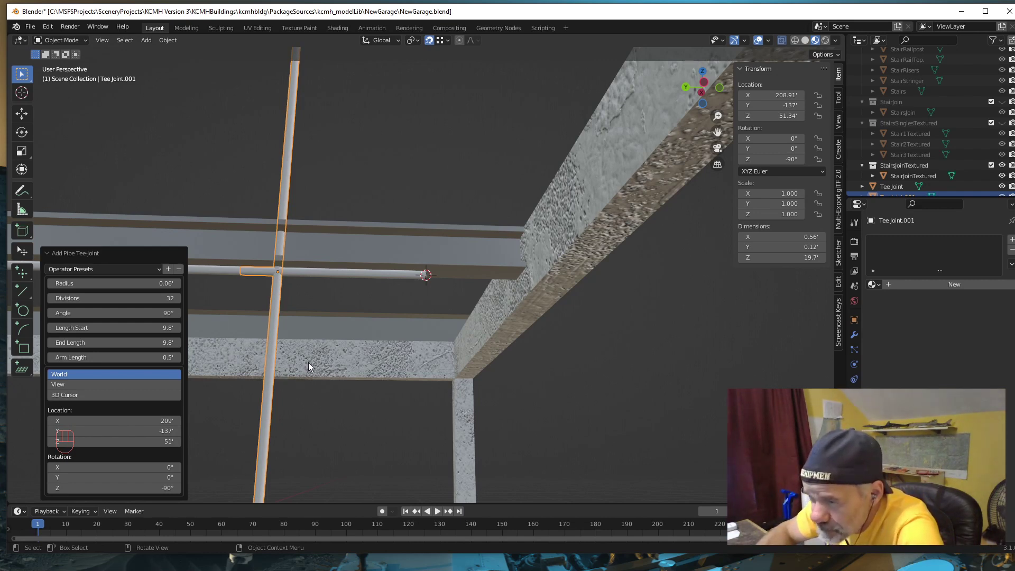
Step: Try a Y rotation of 90° on the new pipe tee joint, and reset it to 0°
{"action": "mouse_move", "coordinate": [309, 363]}
{"action": "middle_mouse_down"}
{"action": "mouse_move", "coordinate": [316, 388]}
{"action": "mouse_move", "coordinate": [322, 377]}
{"action": "middle_mouse_up"}
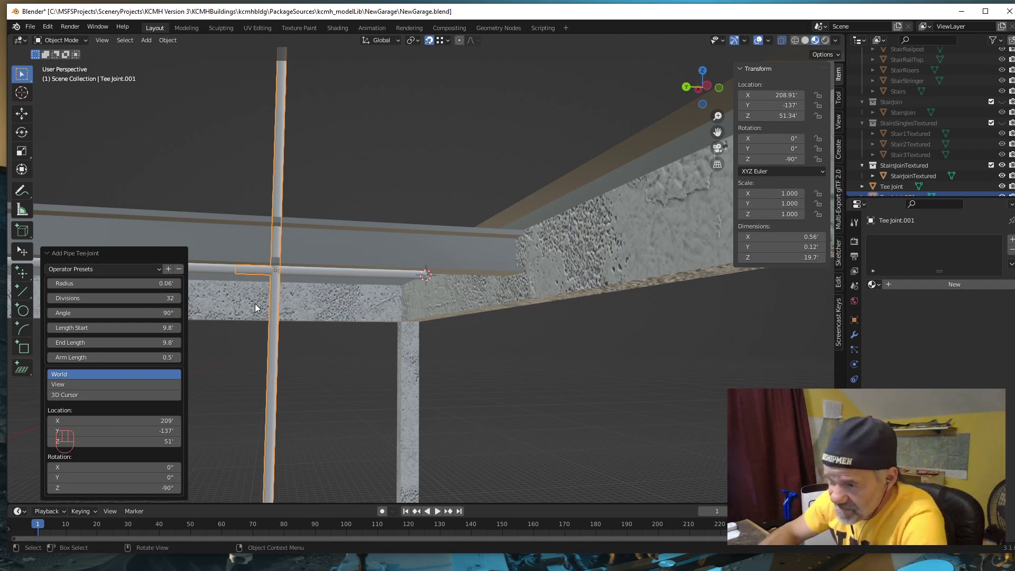
{"action": "scroll", "coordinate": [309, 386], "scroll_direction": "down", "scroll_amount": 8}
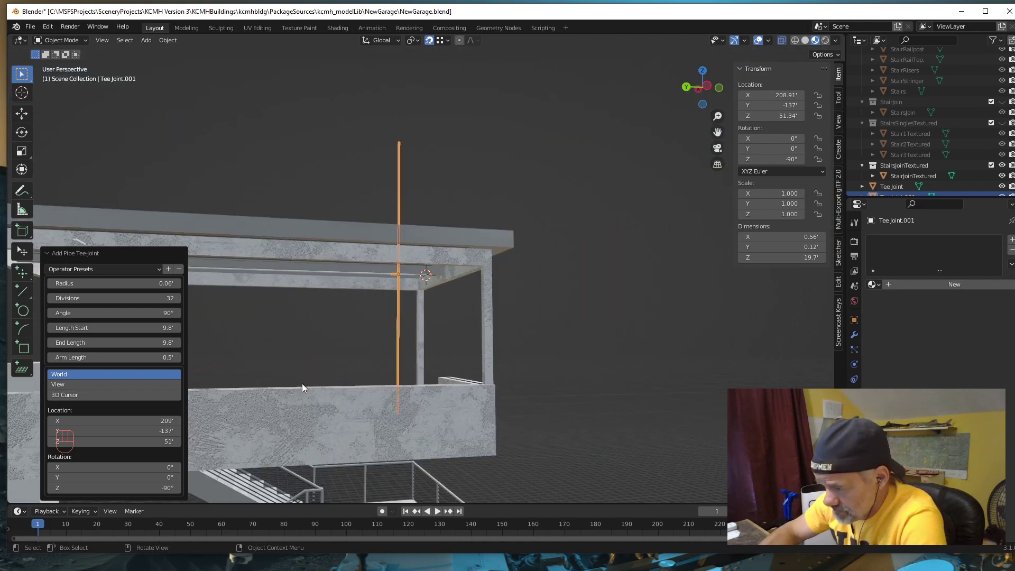
{"action": "scroll", "coordinate": [299, 387], "scroll_direction": "down", "scroll_amount": 10}
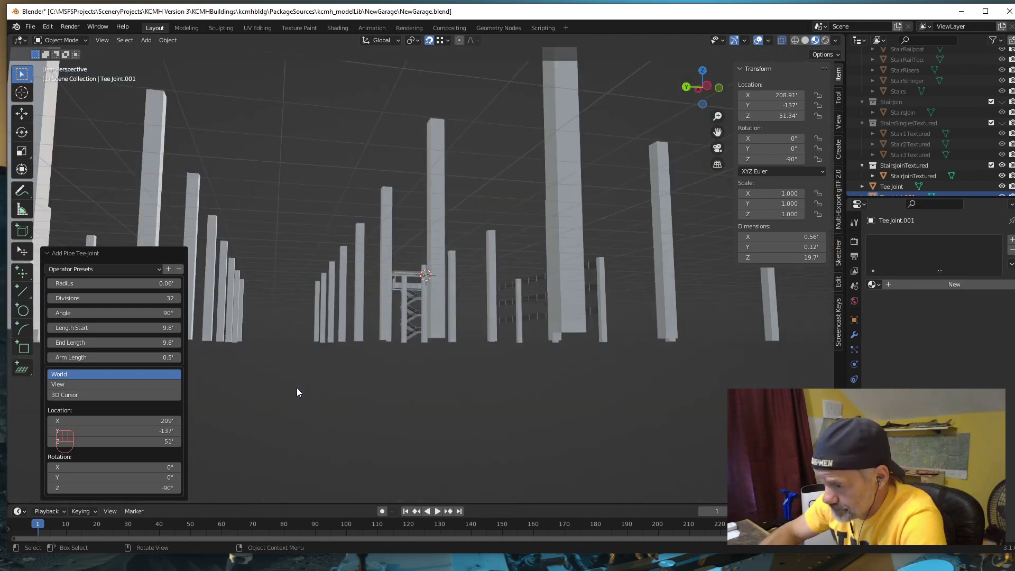
{"action": "scroll", "coordinate": [300, 385], "scroll_direction": "up", "scroll_amount": 10}
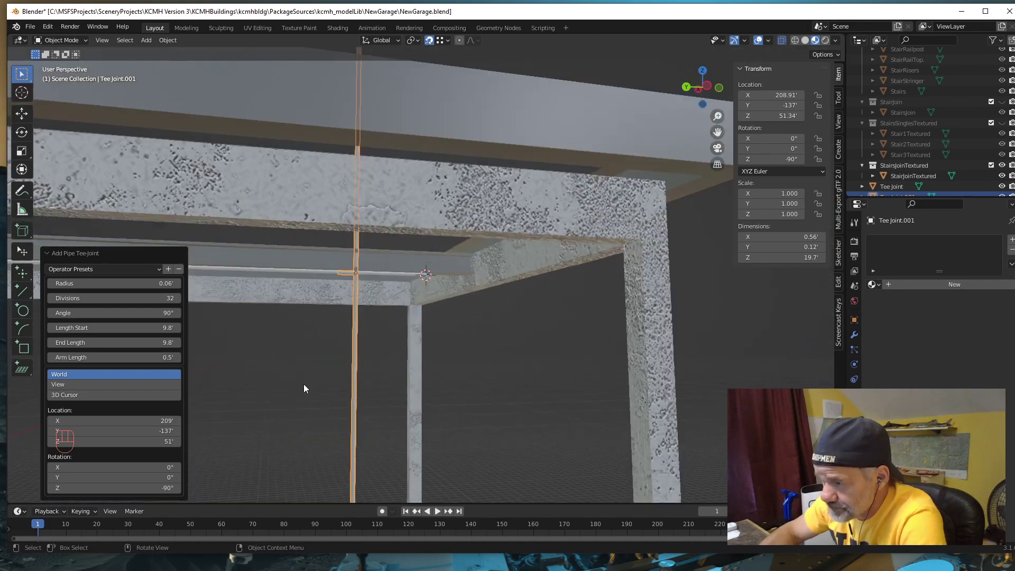
{"action": "left_click", "coordinate": [141, 479]}
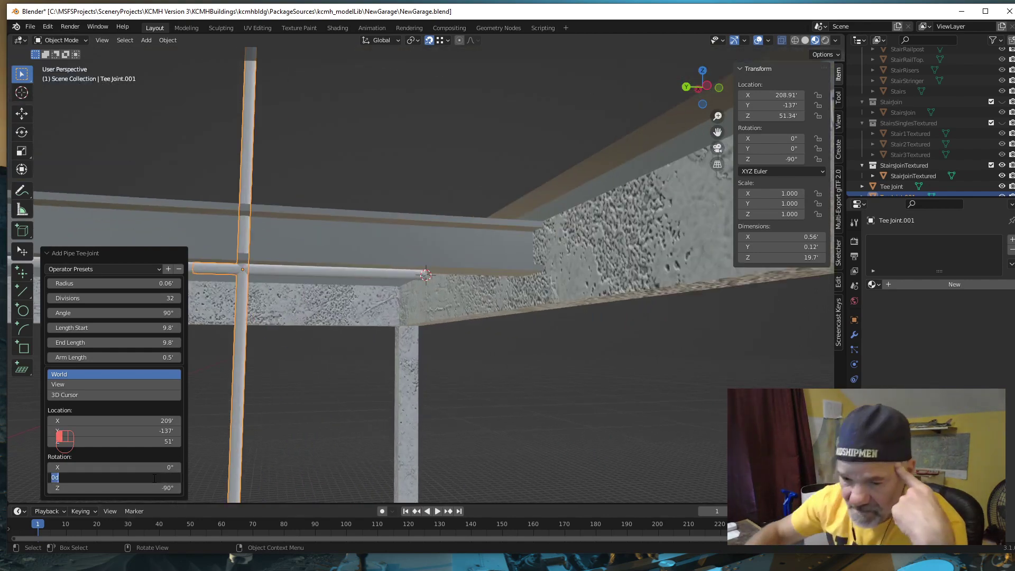
{"action": "type", "text": "90"}
{"action": "key", "text": "Return"}
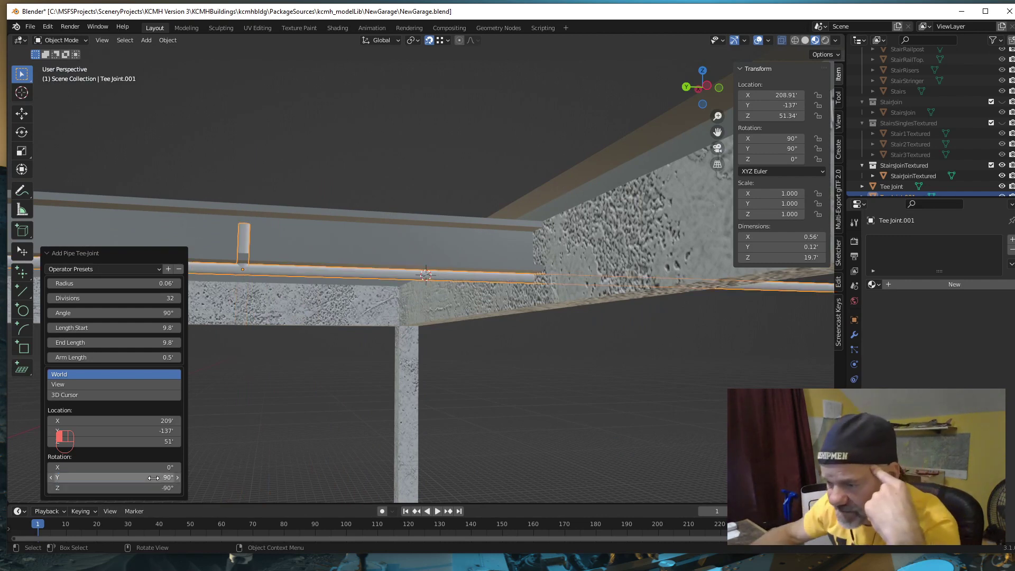
{"action": "key", "text": "KP_0"}
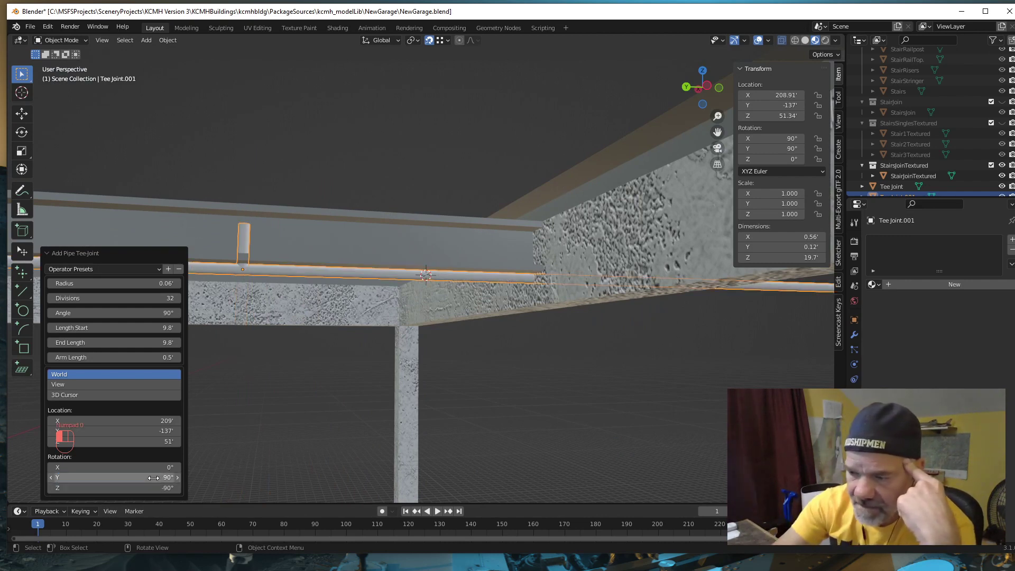
{"action": "left_click", "coordinate": [153, 477]}
{"action": "type", "text": "0"}
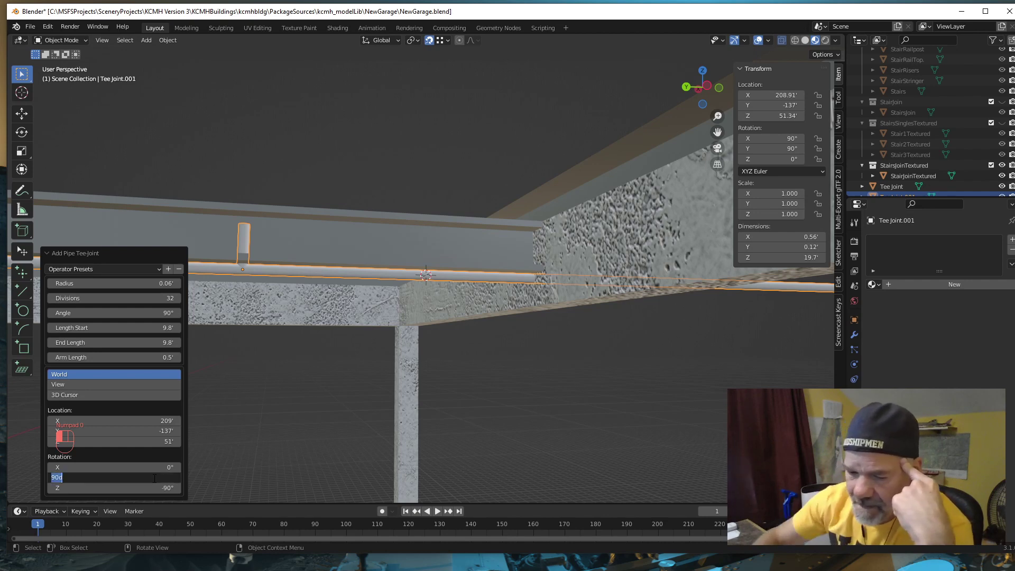
{"action": "key", "text": "Return"}
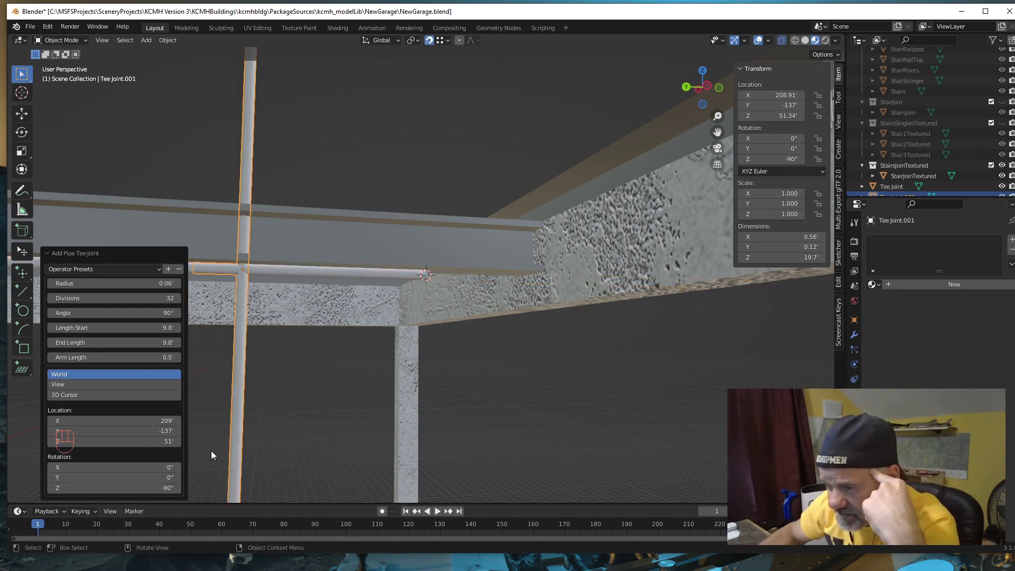
Step: Set the new pipe tee joint's X rotation to 90° so its long run lies horizontally, crossing the I-beam
{"action": "key", "text": "KP_Decimal"}
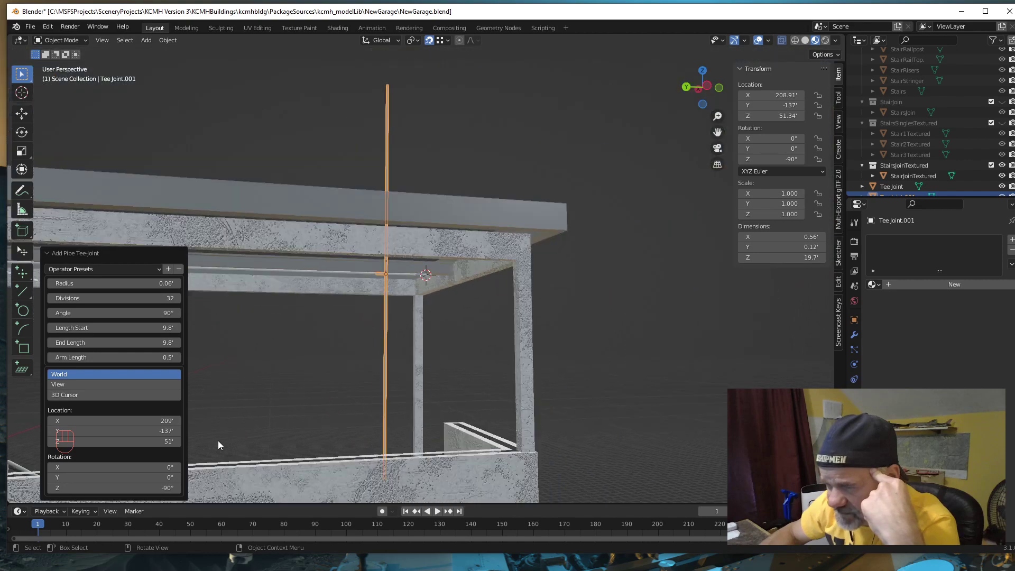
{"action": "scroll", "coordinate": [218, 441], "scroll_direction": "up", "scroll_amount": 7}
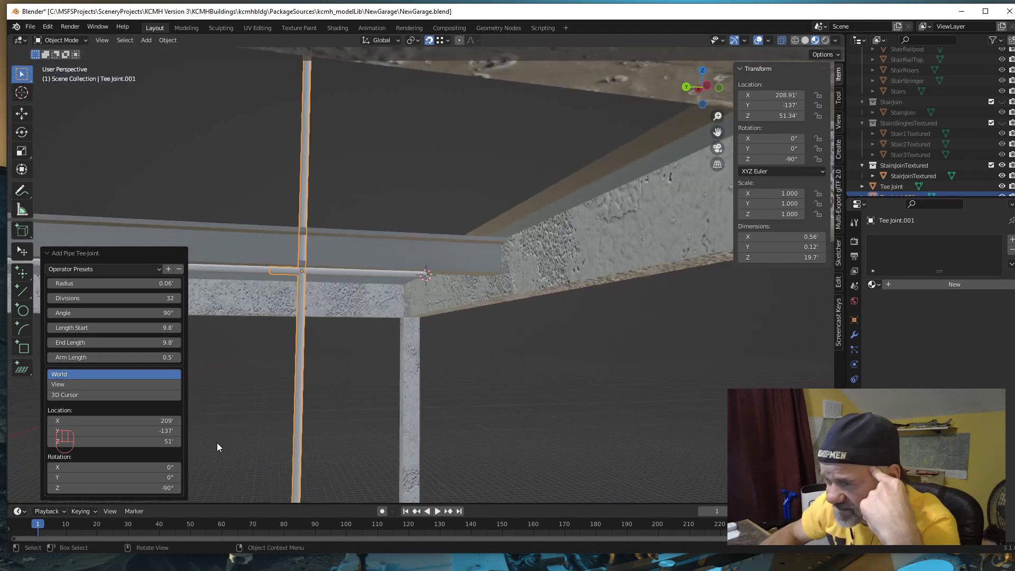
{"action": "left_click", "coordinate": [109, 467]}
{"action": "type", "text": "90"}
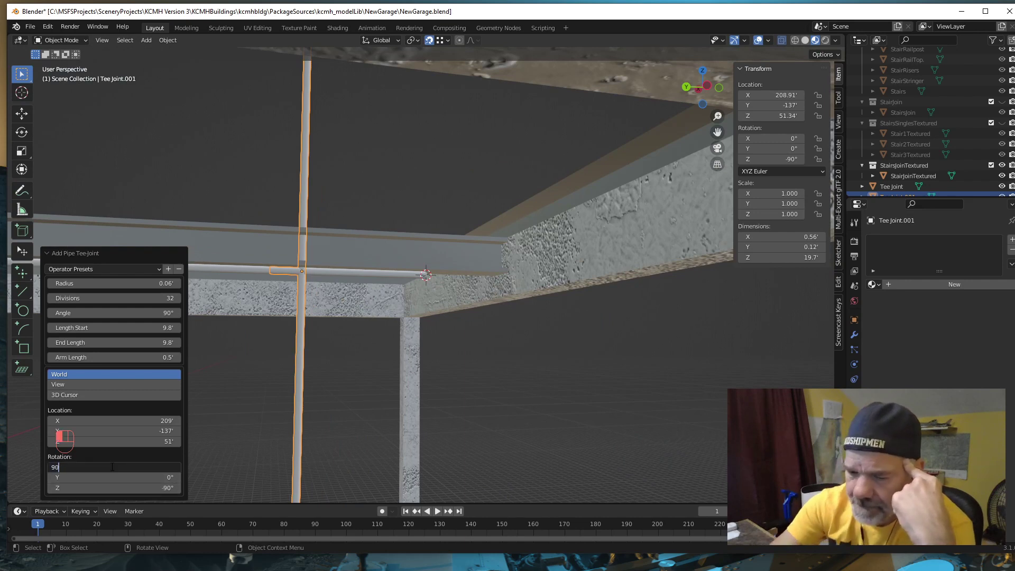
{"action": "key", "text": "Return"}
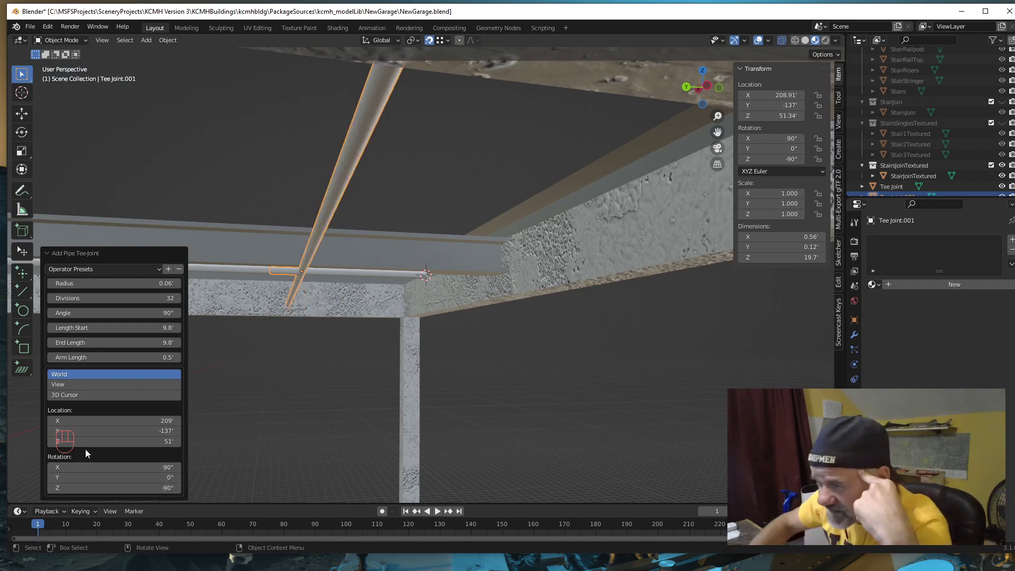
{"action": "scroll", "coordinate": [269, 391], "scroll_direction": "down", "scroll_amount": 6}
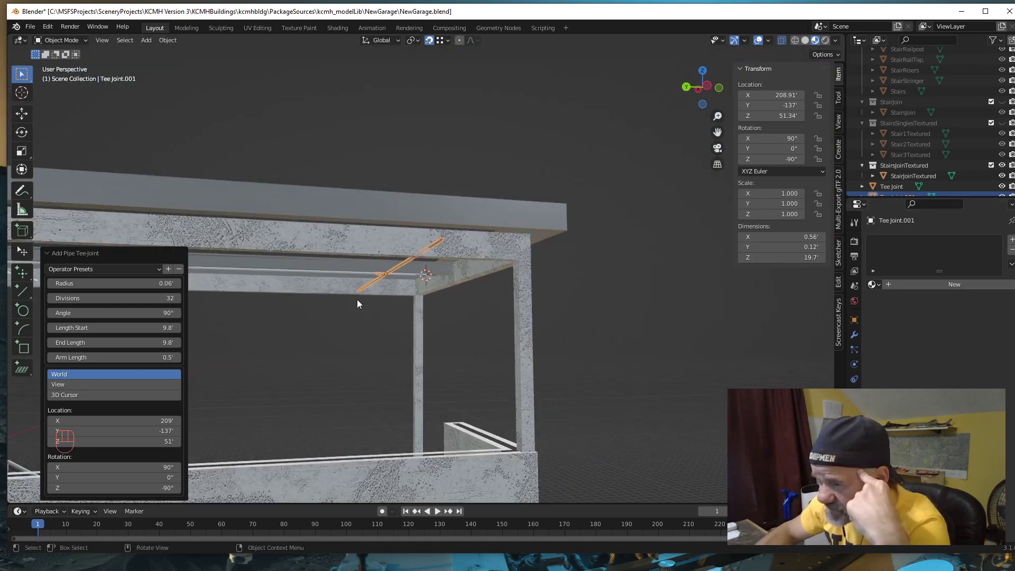
{"action": "scroll", "coordinate": [391, 325], "scroll_direction": "up", "scroll_amount": 6}
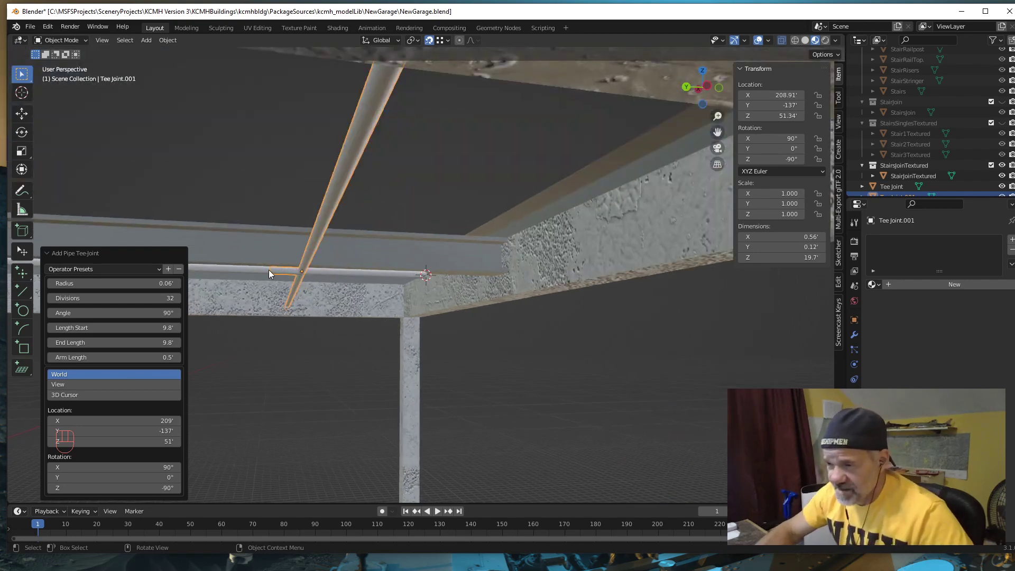
Step: Open the existing pipe tee joint's mesh for editing with the end ring of its long arm selected
{"action": "left_click", "coordinate": [356, 272]}
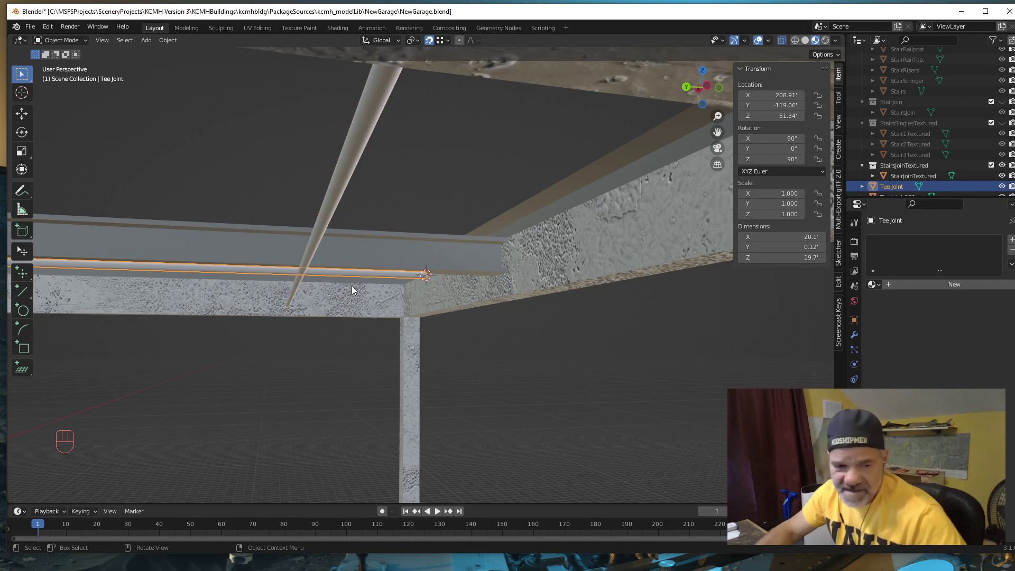
{"action": "key", "text": "Tab"}
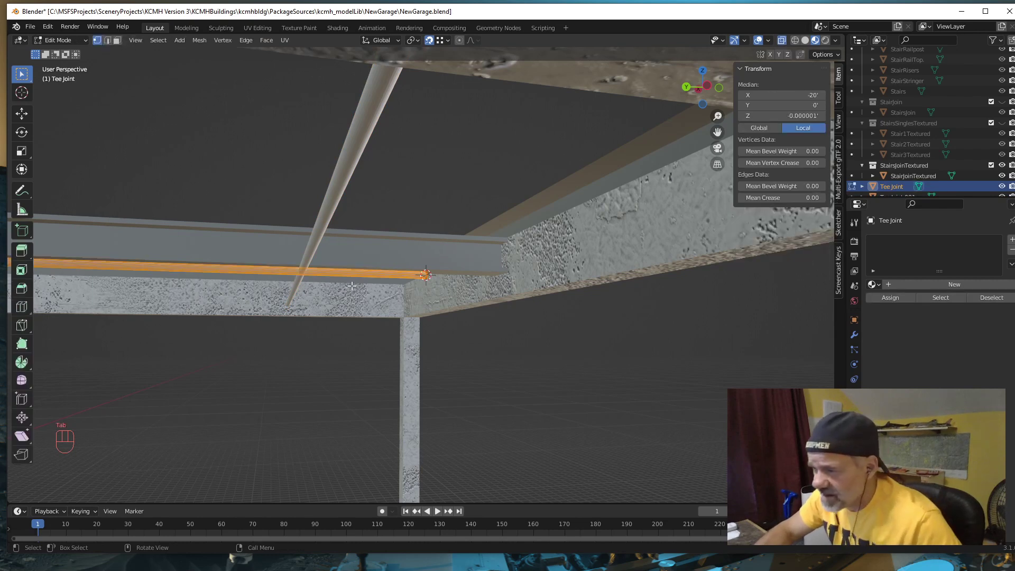
{"action": "left_click", "coordinate": [413, 288]}
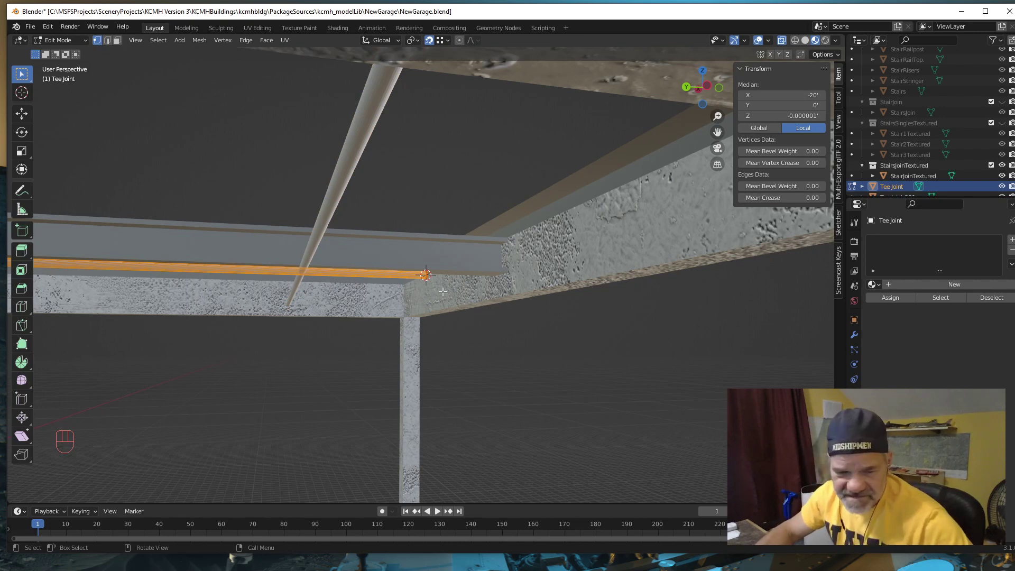
{"action": "key", "text": "g"}
{"action": "type", "text": "y"}
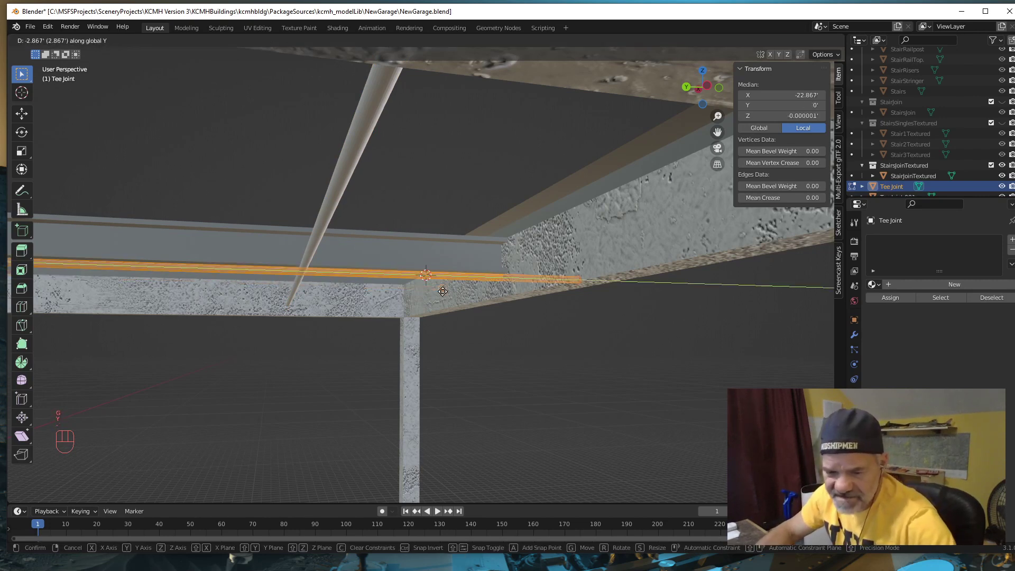
{"action": "type", "text": "-.5"}
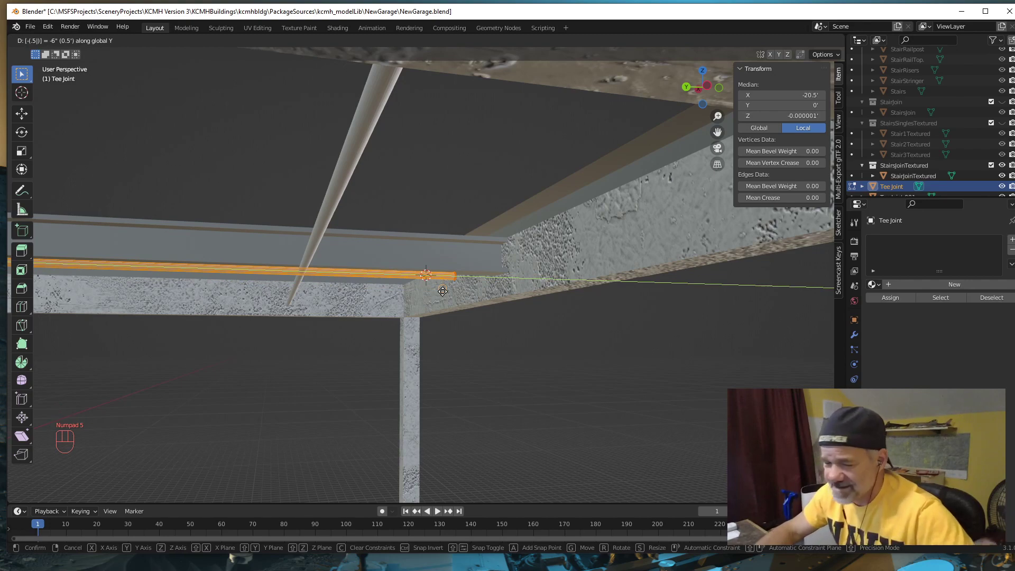
{"action": "right_click", "coordinate": [443, 292]}
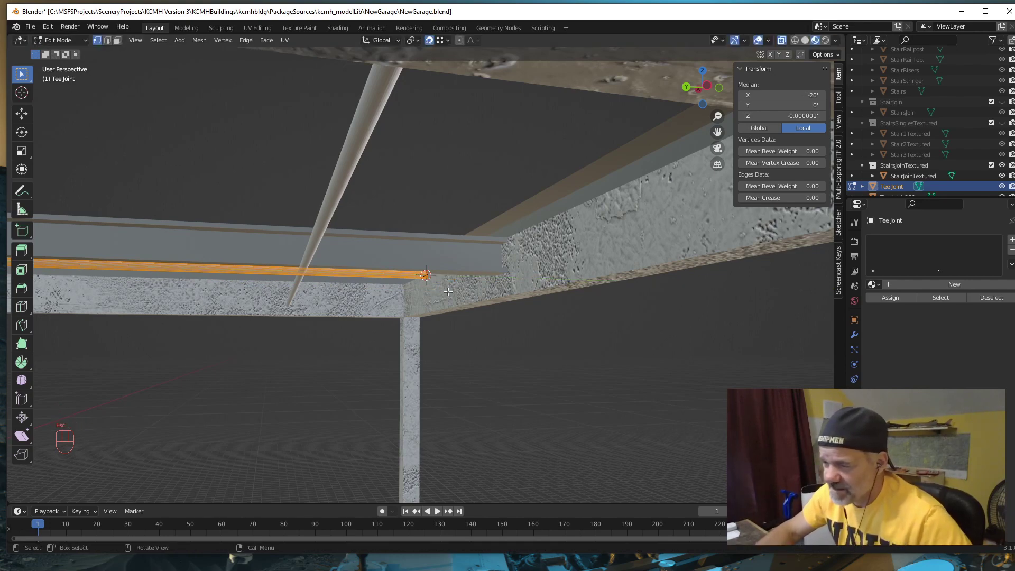
Step: Shorten the existing pipe's long arm by moving its end ring 0.5 ft along global Y, and return to Object Mode
{"action": "middle_click_drag", "start_coordinate": [447, 293], "coordinate": [488, 374]}
{"action": "scroll", "coordinate": [488, 374], "scroll_direction": "down", "scroll_amount": 3}
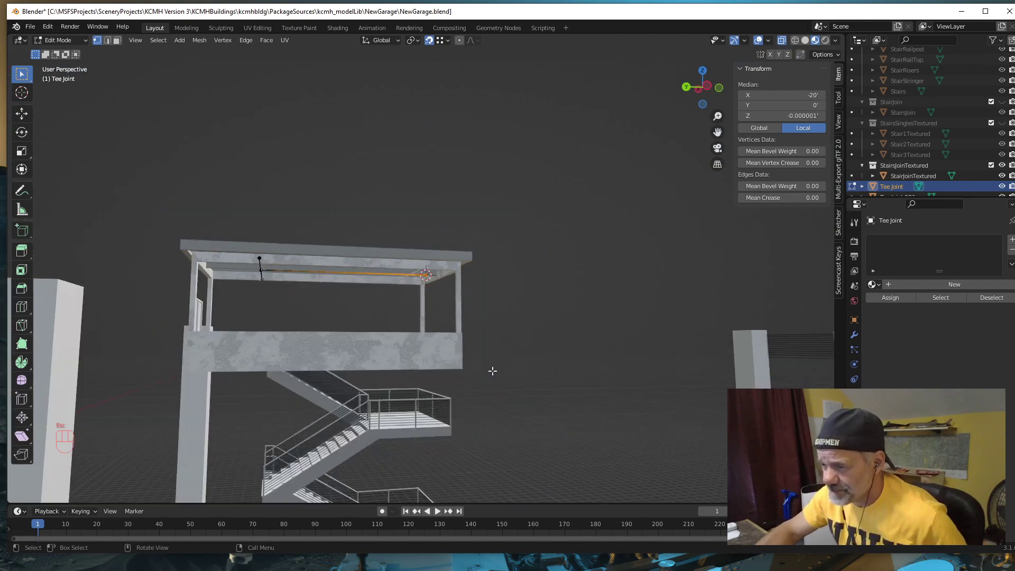
{"action": "scroll", "coordinate": [492, 371], "scroll_direction": "down", "scroll_amount": 2}
{"action": "scroll", "coordinate": [493, 375], "scroll_direction": "down", "scroll_amount": 3}
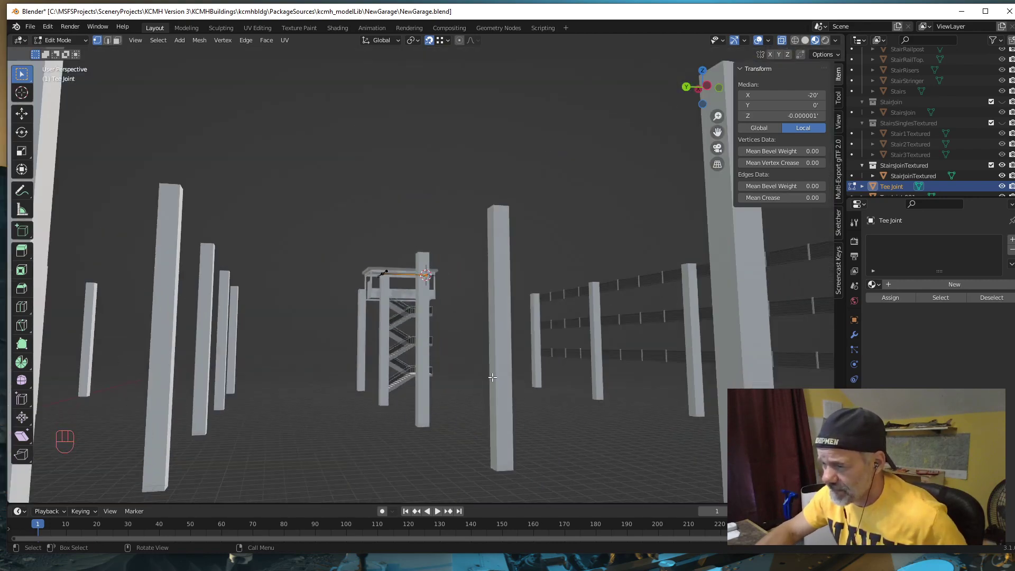
{"action": "scroll", "coordinate": [491, 379], "scroll_direction": "down", "scroll_amount": 2}
{"action": "scroll", "coordinate": [489, 380], "scroll_direction": "up", "scroll_amount": 8}
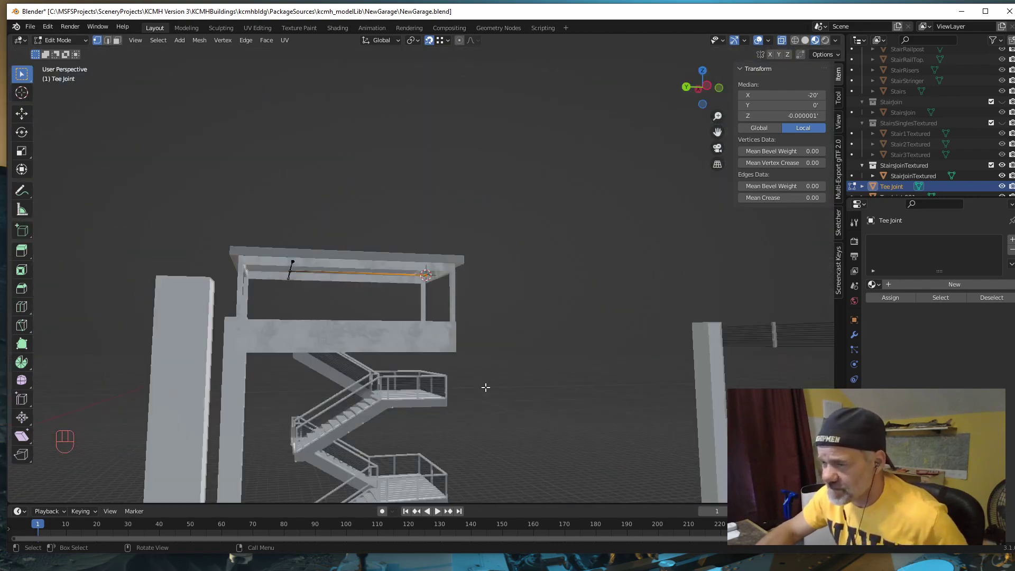
{"action": "scroll", "coordinate": [484, 389], "scroll_direction": "up", "scroll_amount": 6}
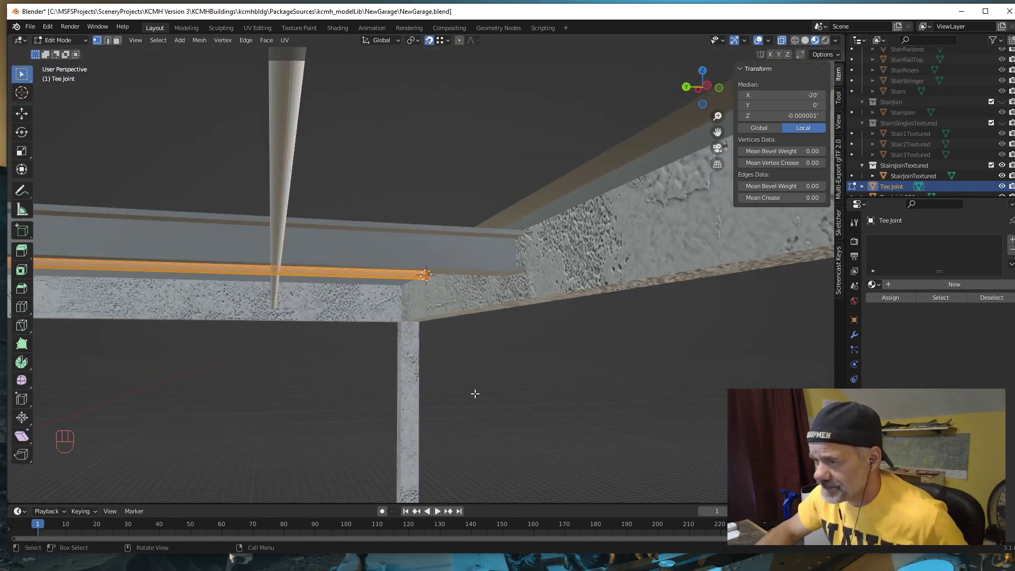
{"action": "middle_click_drag", "start_coordinate": [545, 406], "coordinate": [461, 321]}
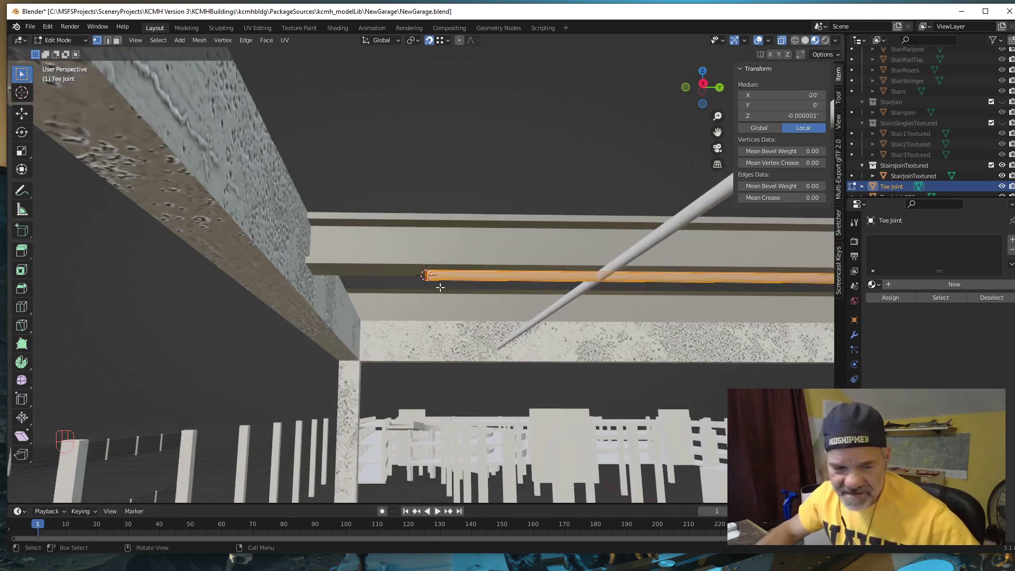
{"action": "type", "text": "gy"}
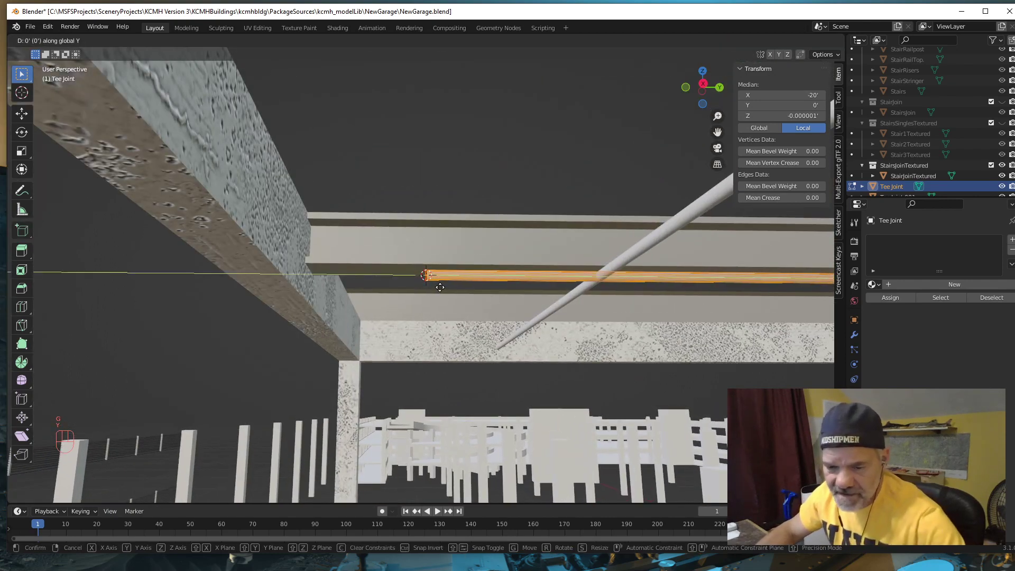
{"action": "type", "text": ".5"}
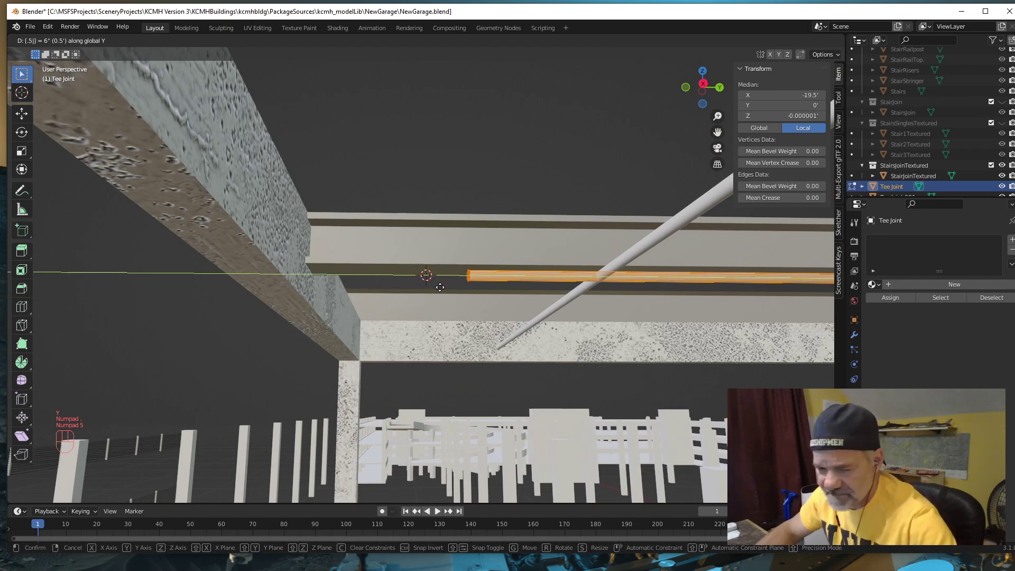
{"action": "key", "text": "KP_Enter"}
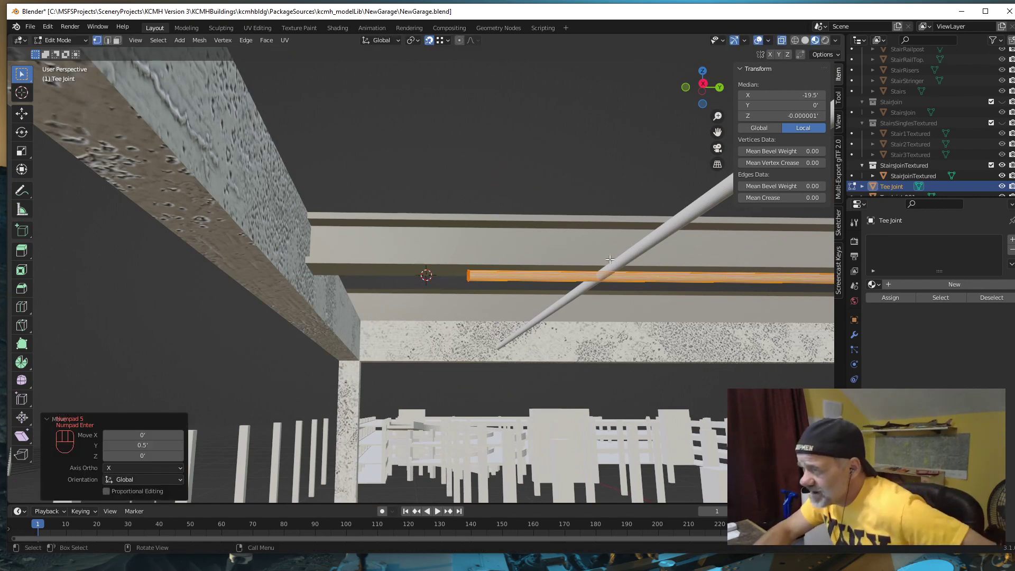
{"action": "key", "text": "Tab"}
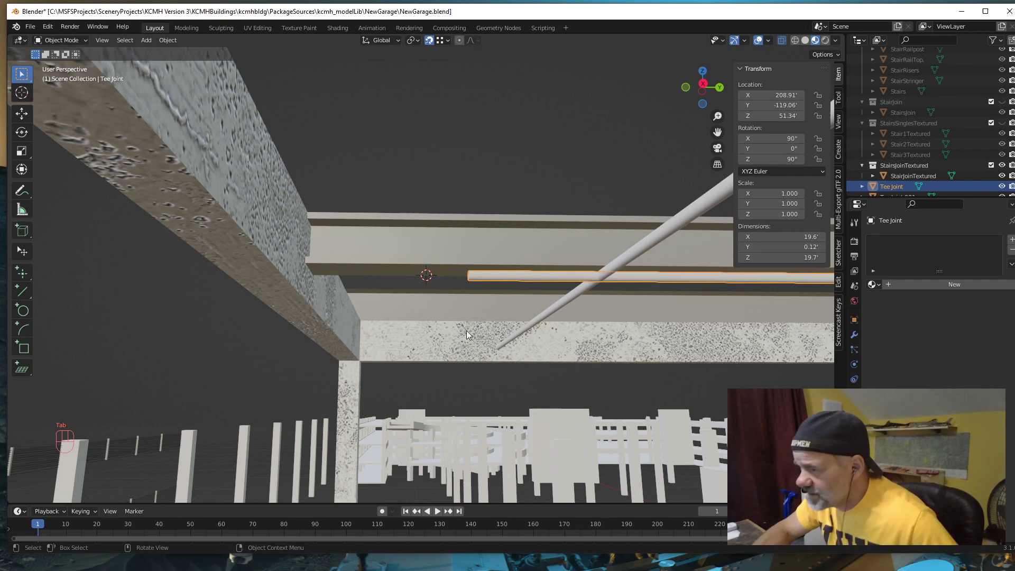
Step: Open the new pipe tee joint's mesh for editing and select the end ring of its short arm
{"action": "left_click", "coordinate": [642, 244]}
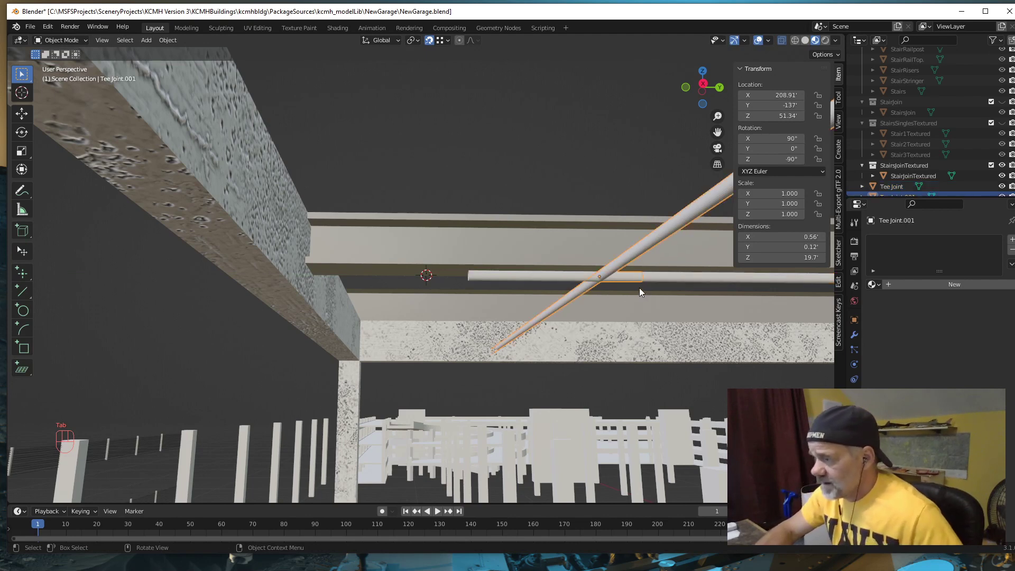
{"action": "key", "text": "Tab"}
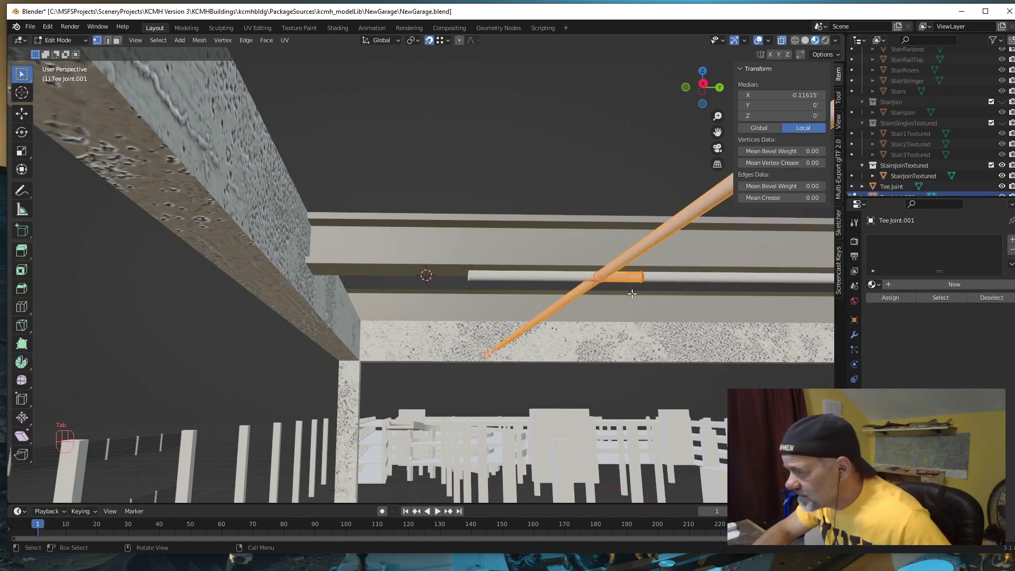
{"action": "left_click_drag", "start_coordinate": [628, 292], "coordinate": [659, 264]}
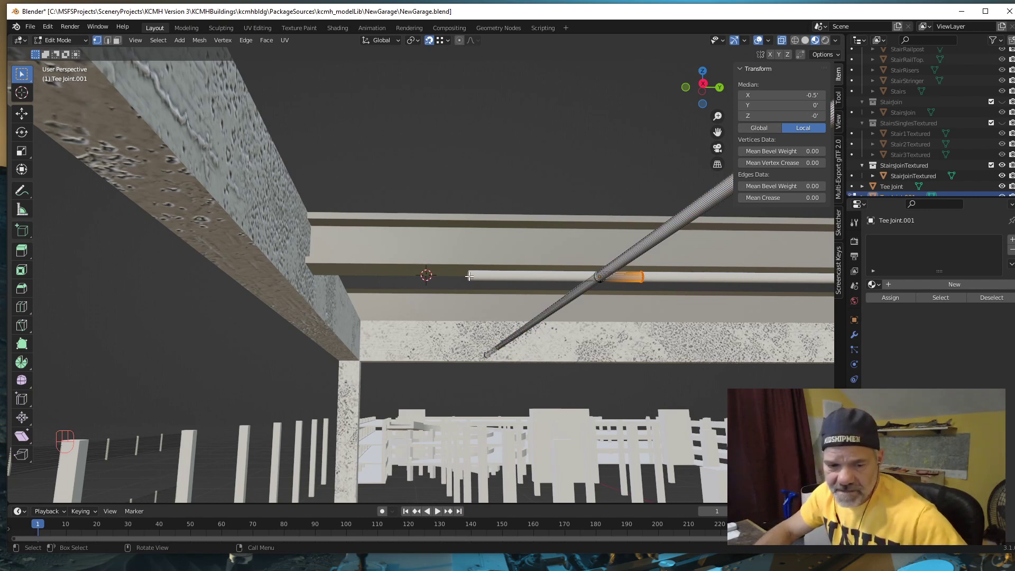
{"action": "key", "text": "g"}
{"action": "key", "text": "y"}
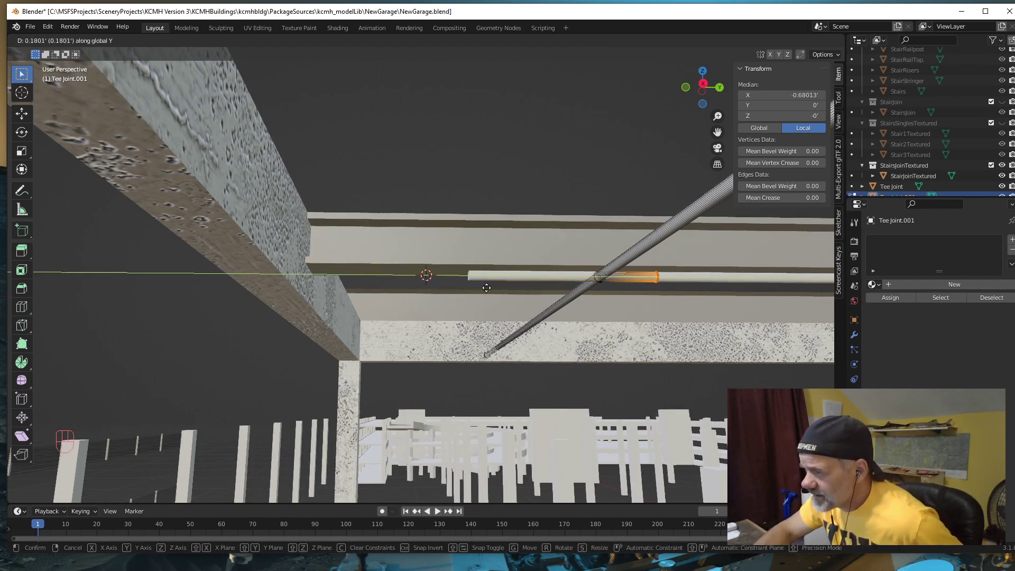
{"action": "key", "text": "Escape"}
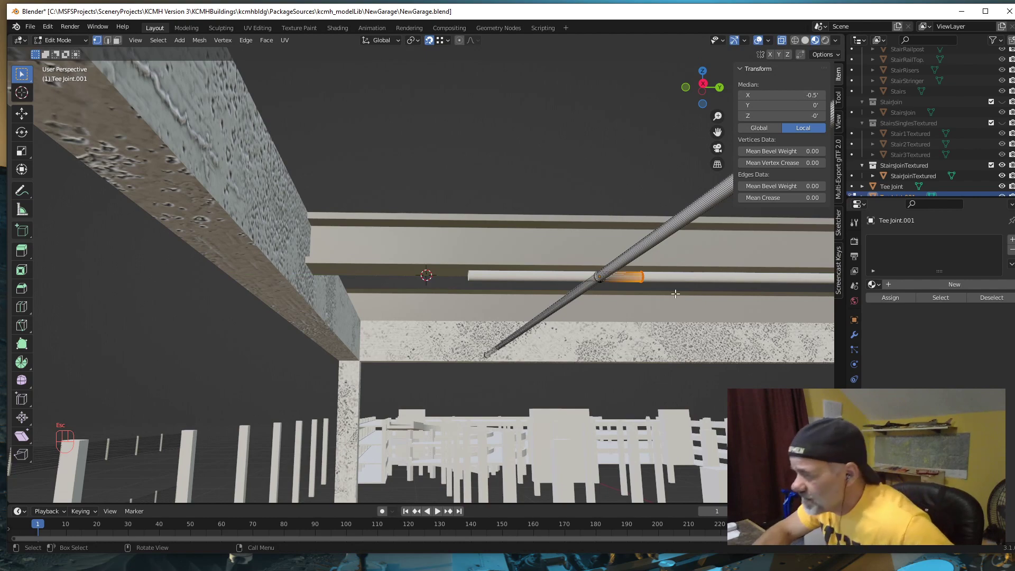
Step: Try adding and removing single vertices around the end ring of the new tee joint's short arm
{"action": "middle_click_drag", "start_coordinate": [675, 295], "coordinate": [663, 311]}
{"action": "middle_click_drag", "start_coordinate": [617, 311], "coordinate": [451, 299]}
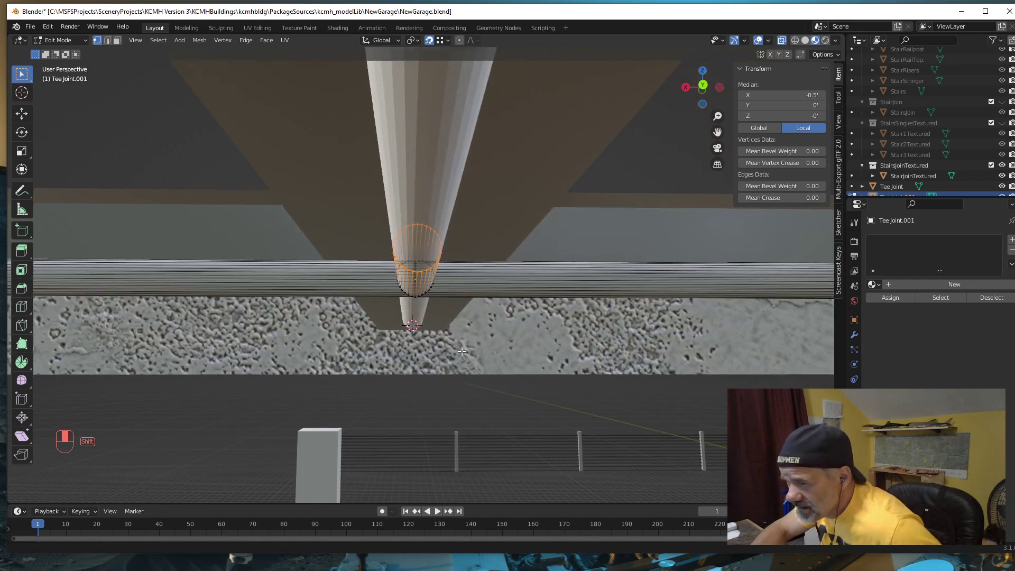
{"action": "left_click", "coordinate": [417, 272], "text": "shift"}
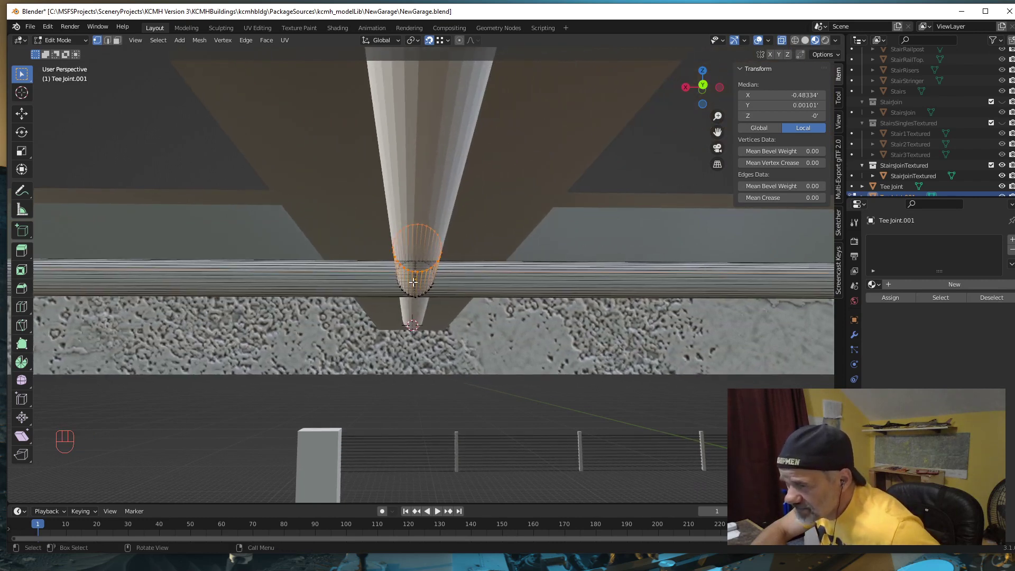
{"action": "left_click", "coordinate": [415, 286], "text": "shift"}
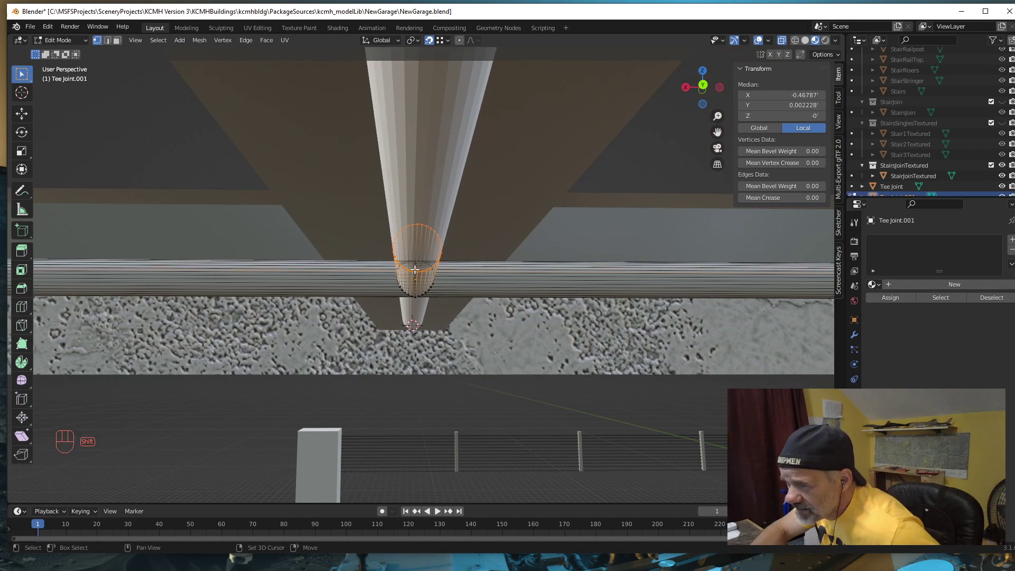
{"action": "left_click", "coordinate": [414, 278], "text": "shift"}
{"action": "scroll", "coordinate": [414, 278], "scroll_direction": "up", "scroll_amount": 3}
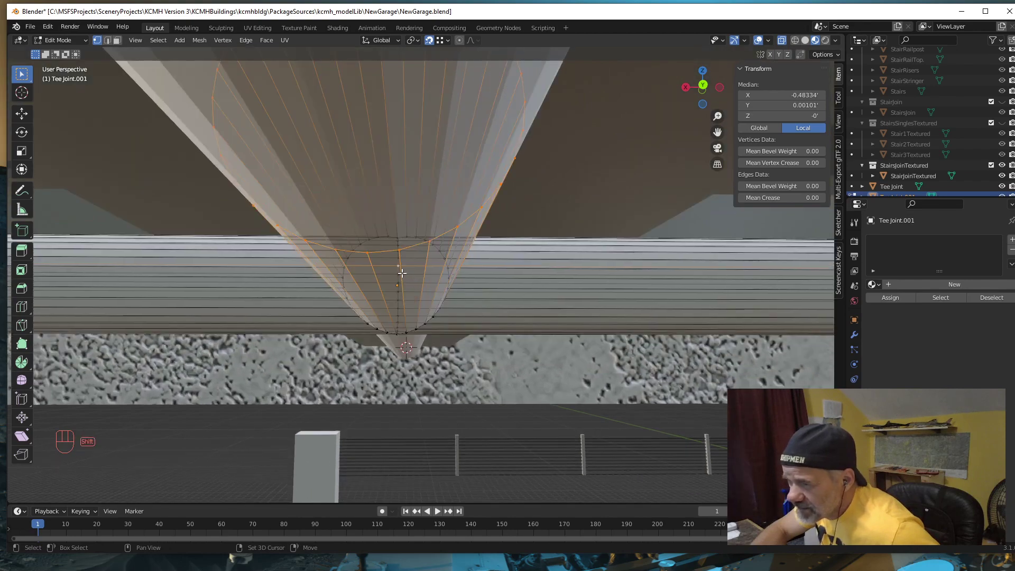
{"action": "left_click", "coordinate": [397, 269], "text": "shift"}
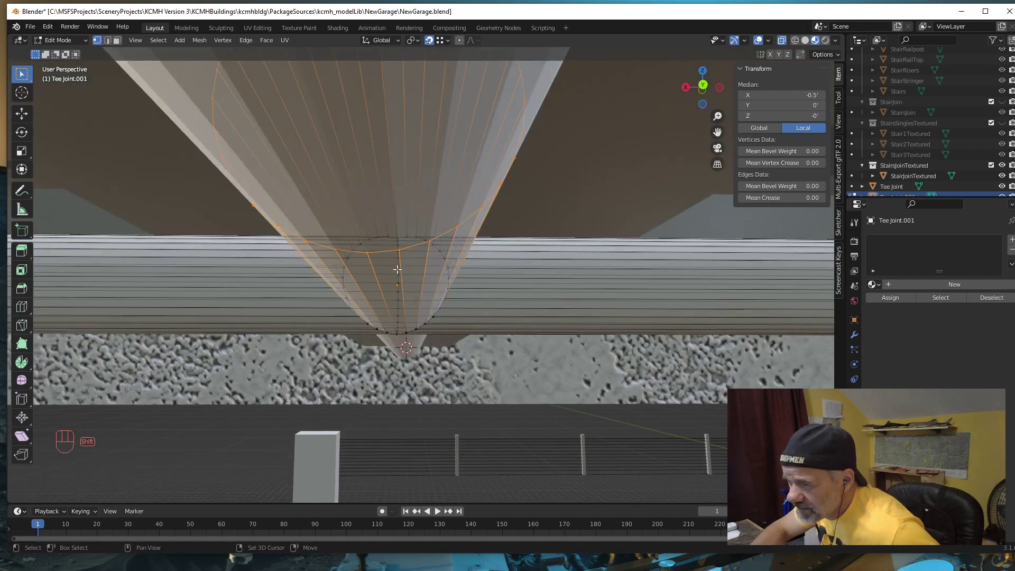
{"action": "left_click", "coordinate": [367, 253], "text": "shift"}
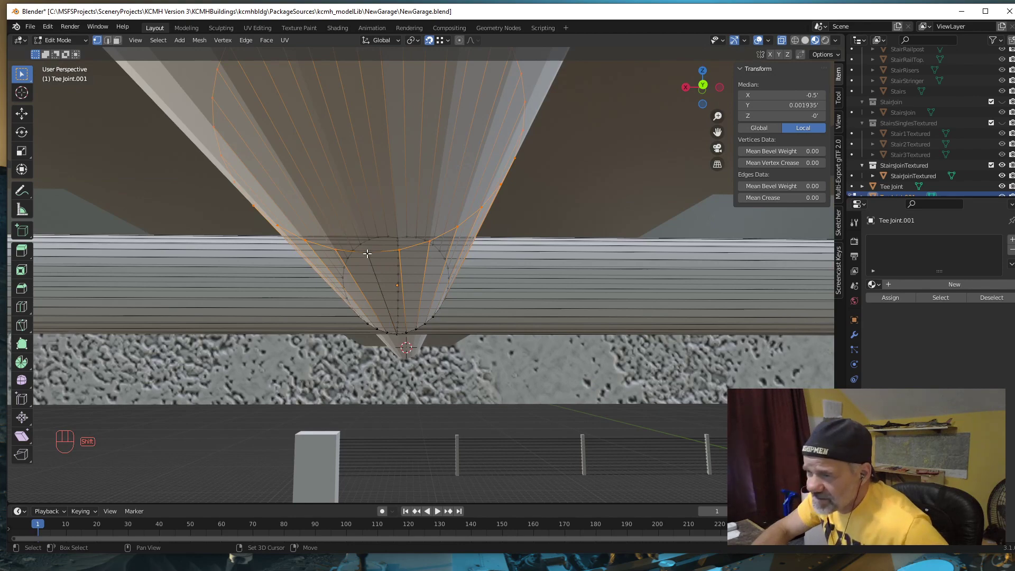
{"action": "left_click", "coordinate": [367, 254], "text": "shift"}
Step: Move the new tee joint's entire mesh about -2.06 ft along global Y so it meets the existing pipe's end
{"action": "middle_click_drag", "start_coordinate": [376, 294], "coordinate": [406, 309]}
{"action": "scroll", "coordinate": [406, 308], "scroll_direction": "down", "scroll_amount": 2}
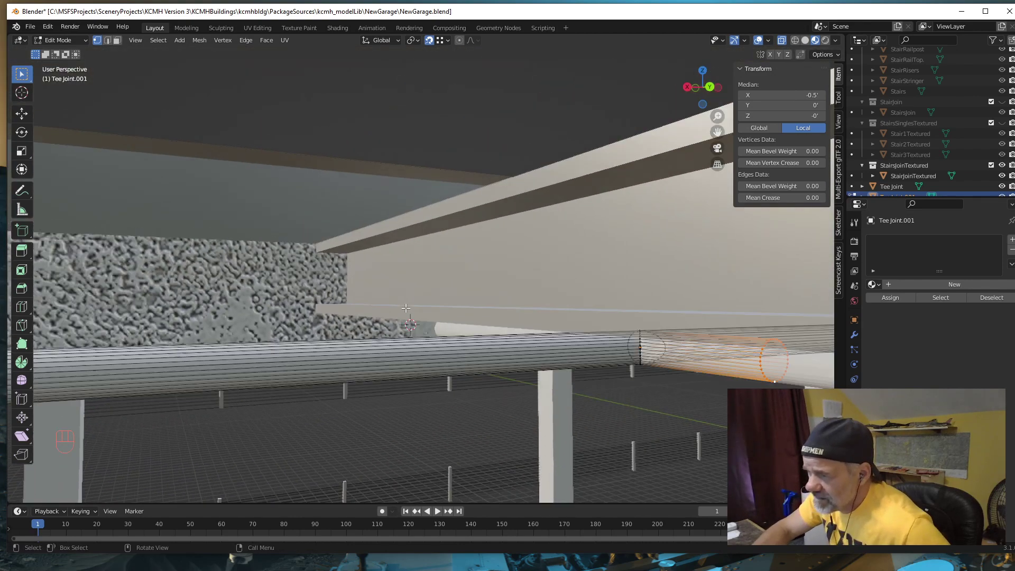
{"action": "scroll", "coordinate": [405, 308], "scroll_direction": "down", "scroll_amount": 3}
{"action": "key", "text": "a"}
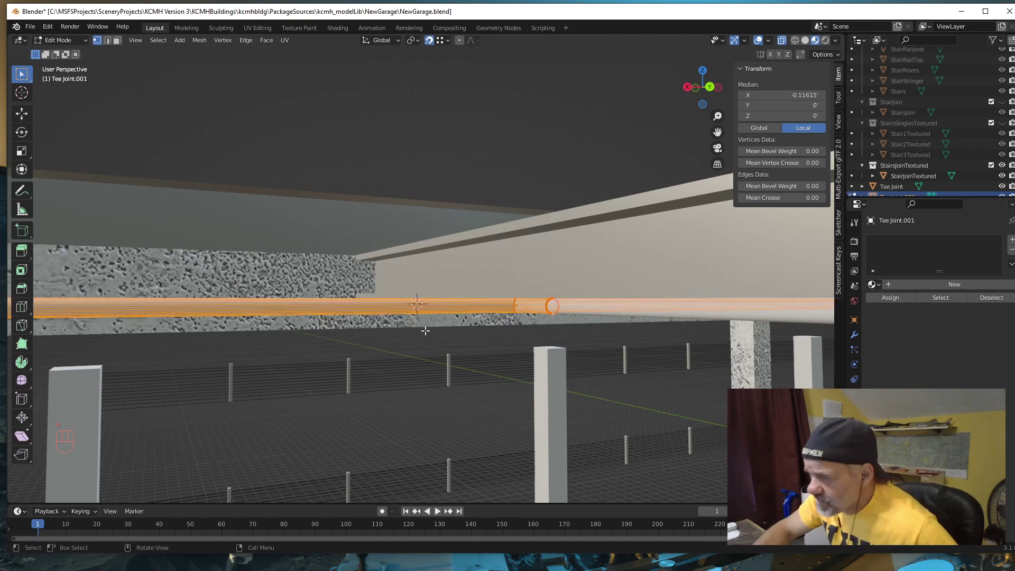
{"action": "middle_click_drag", "start_coordinate": [462, 364], "coordinate": [455, 308]}
{"action": "key", "text": "g"}
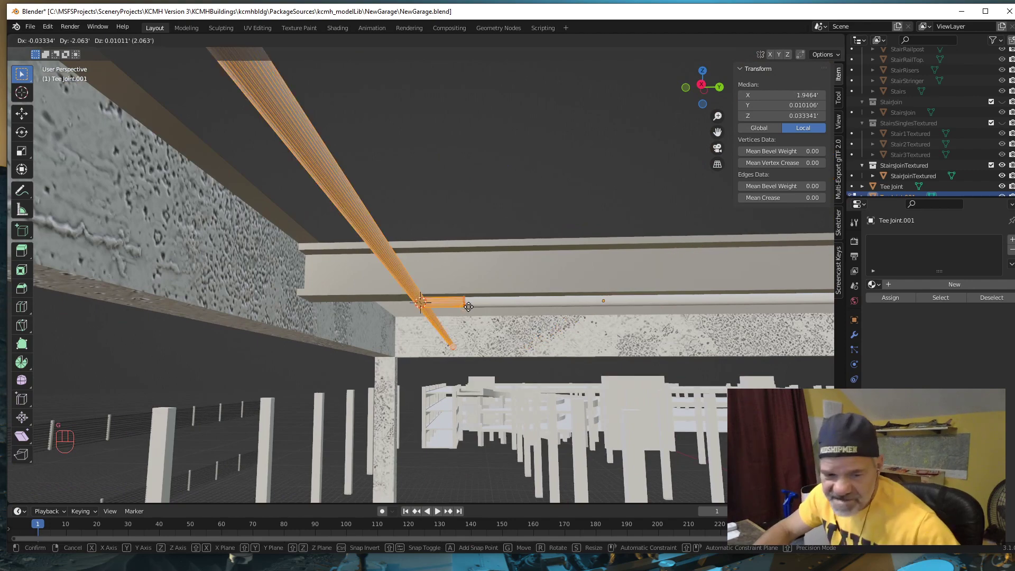
{"action": "key", "text": "y"}
{"action": "left_click", "coordinate": [468, 307]}
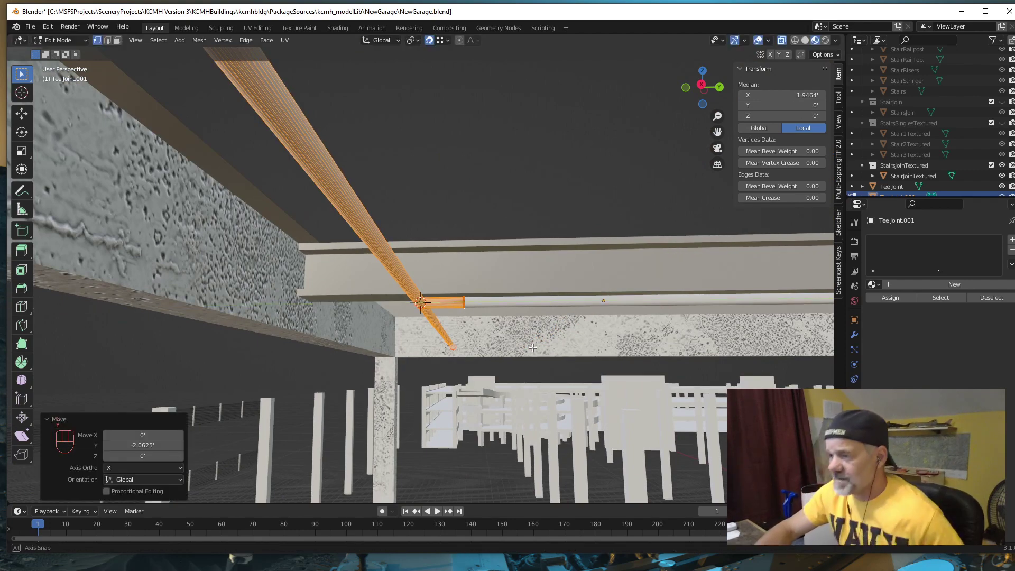
{"action": "middle_click_drag", "start_coordinate": [532, 347], "coordinate": [487, 341]}
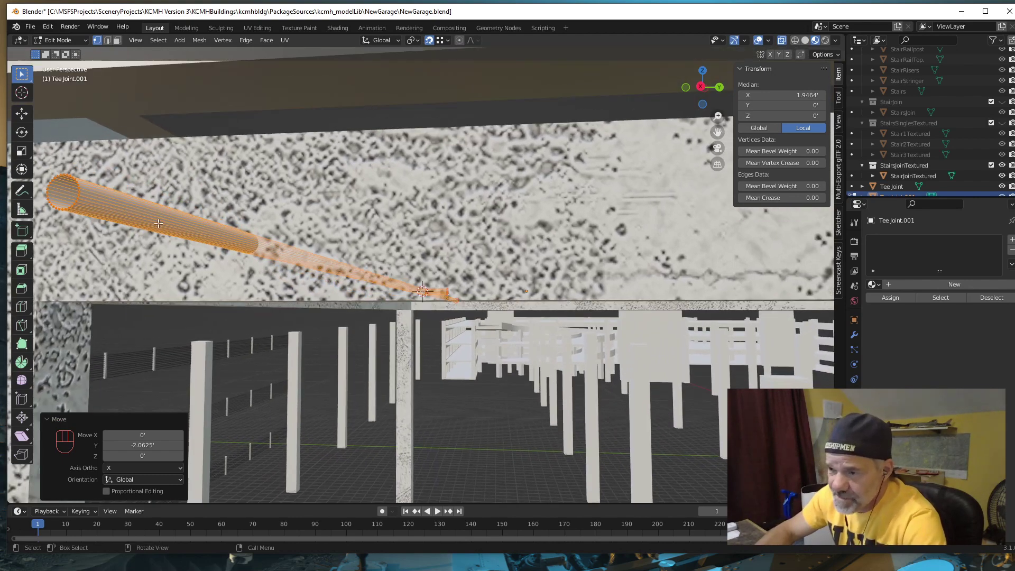
{"action": "middle_click_drag", "start_coordinate": [444, 372], "coordinate": [317, 331]}
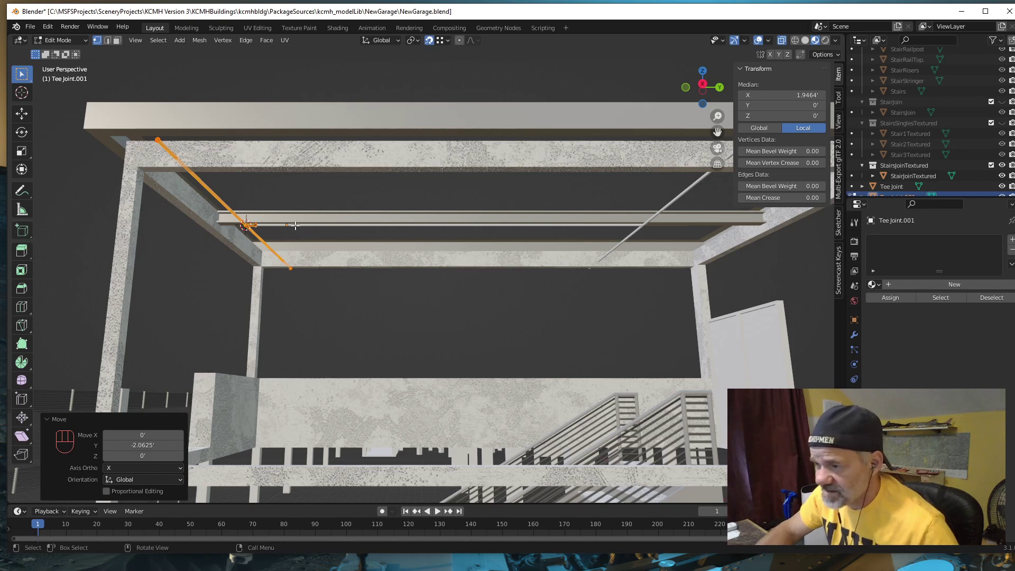
Step: Return to Object Mode and join the new tee joint into the existing Tee Joint object
{"action": "scroll", "coordinate": [899, 168], "scroll_direction": "down", "scroll_amount": 1}
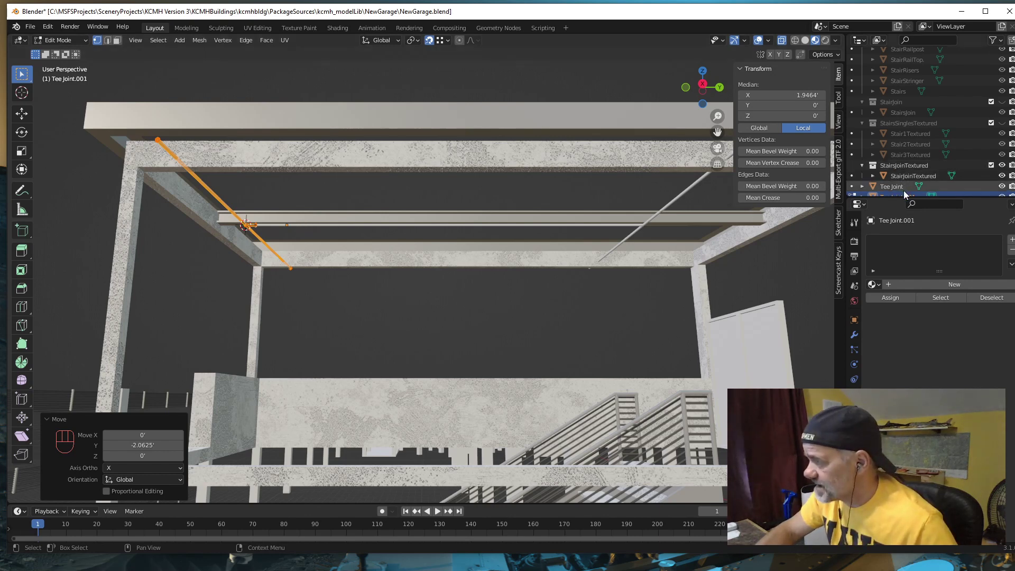
{"action": "key", "text": "Tab"}
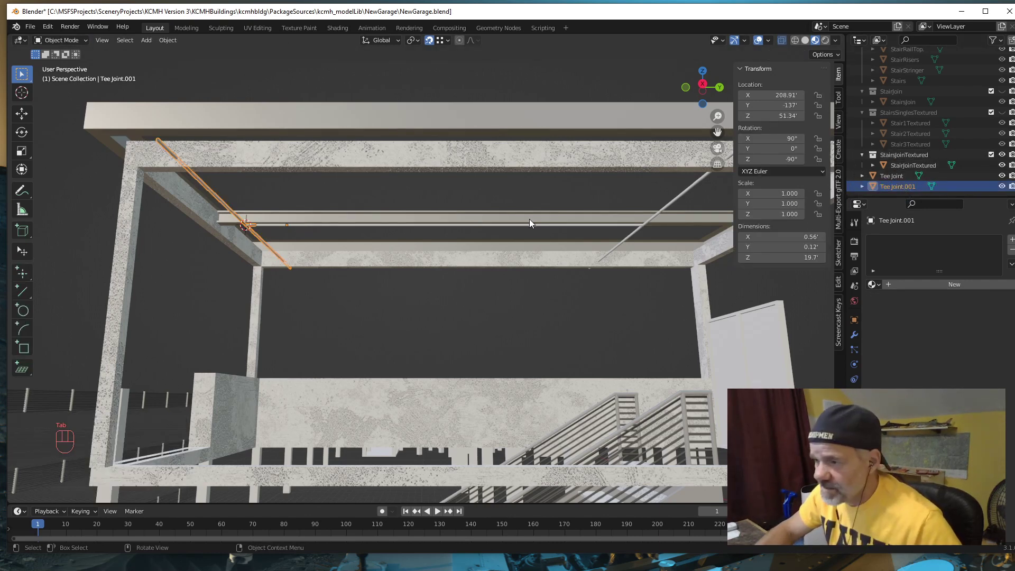
{"action": "left_click", "coordinate": [899, 175], "text": "ctrl"}
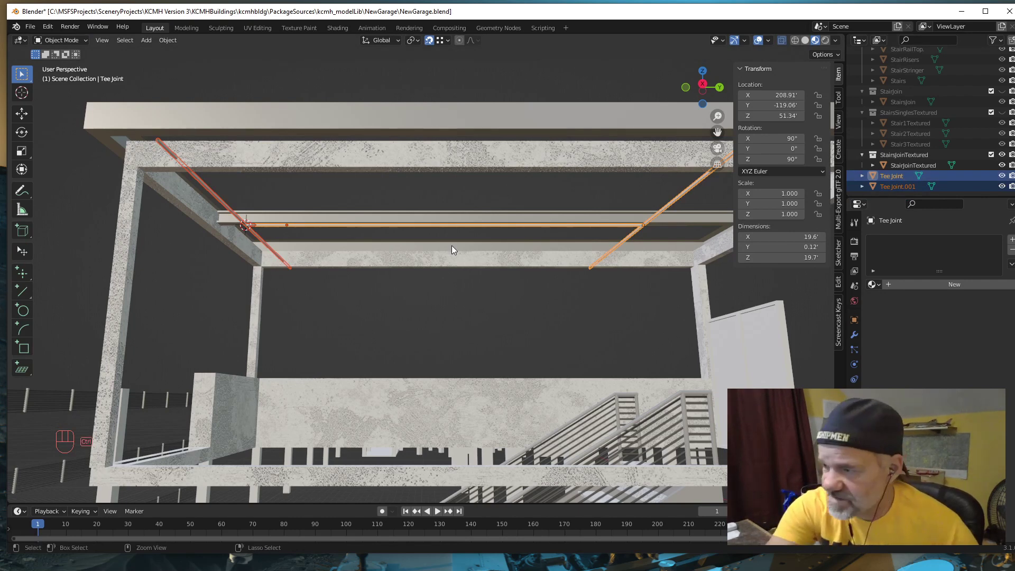
{"action": "key", "text": "ctrl+j"}
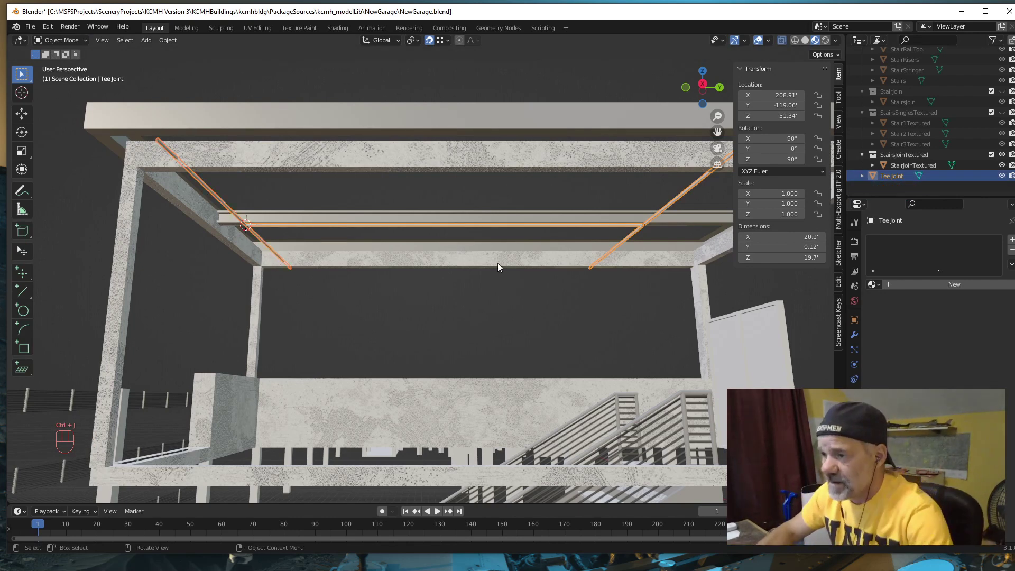
Step: Move the joined pipe assembly about 3.7 ft along global Y beneath the I-beam
{"action": "middle_click_drag", "start_coordinate": [374, 304], "coordinate": [383, 303]}
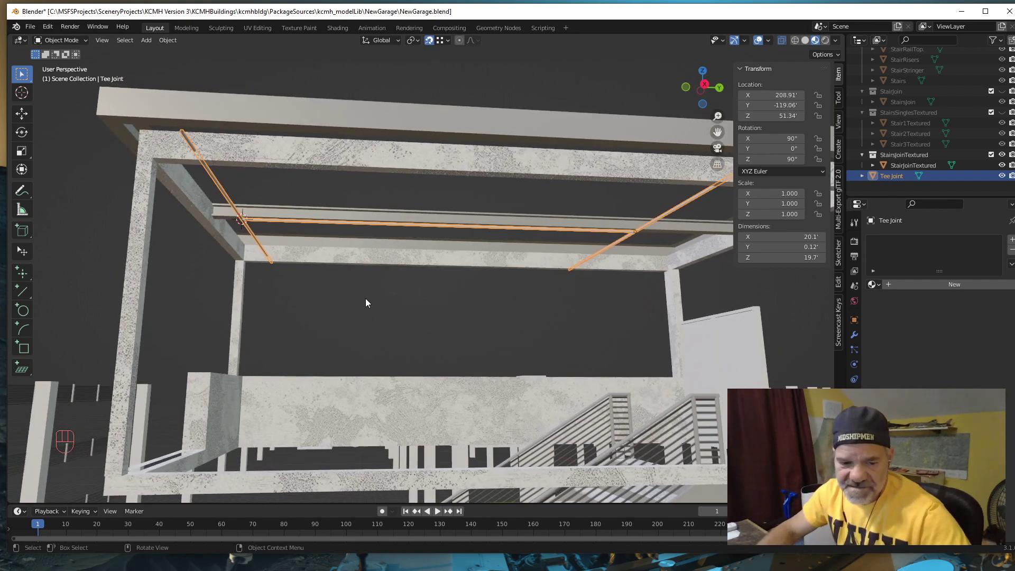
{"action": "key", "text": "g"}
{"action": "key", "text": "y"}
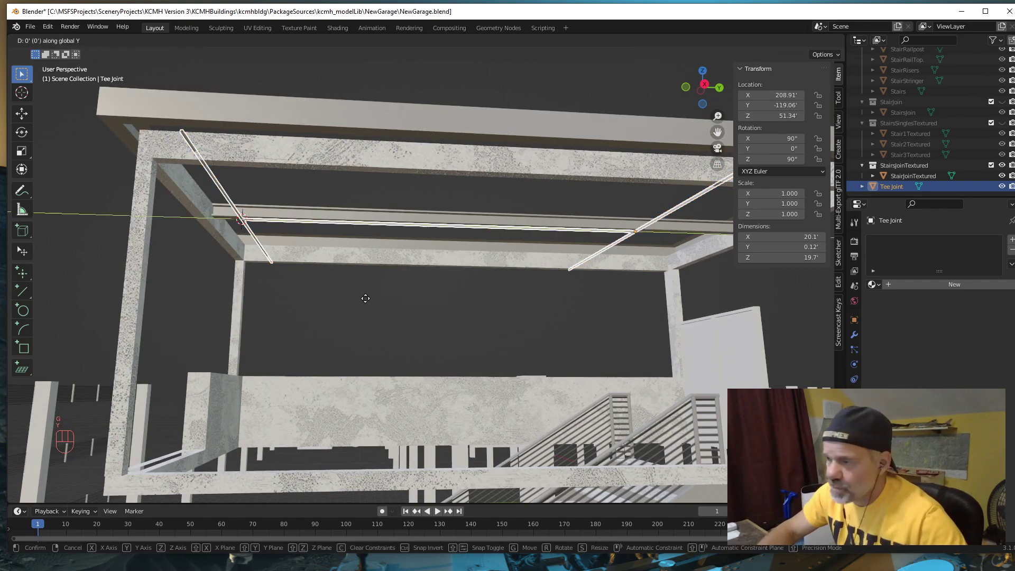
{"action": "left_click", "coordinate": [432, 302]}
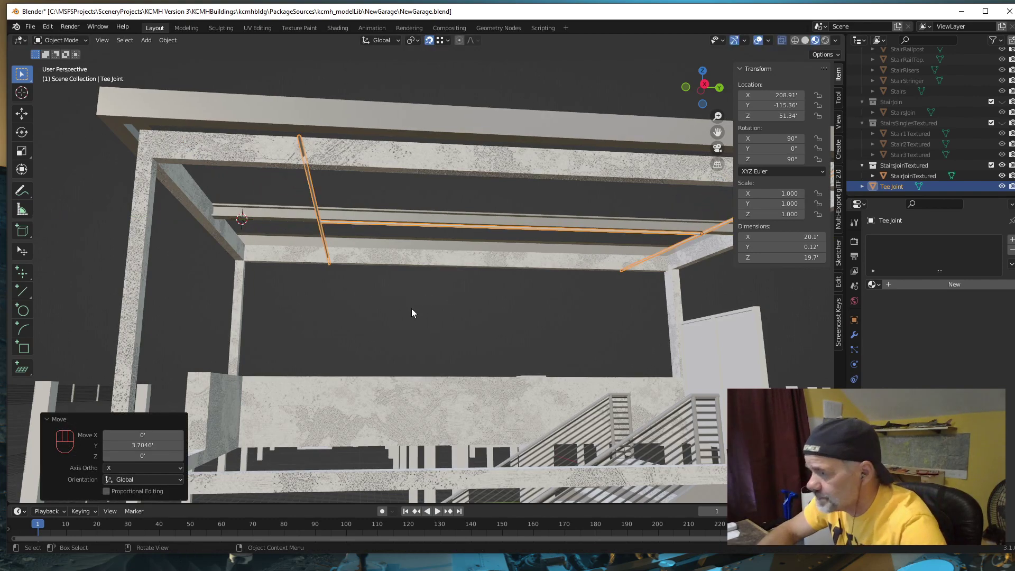
{"action": "middle_click_drag", "start_coordinate": [393, 322], "coordinate": [524, 316]}
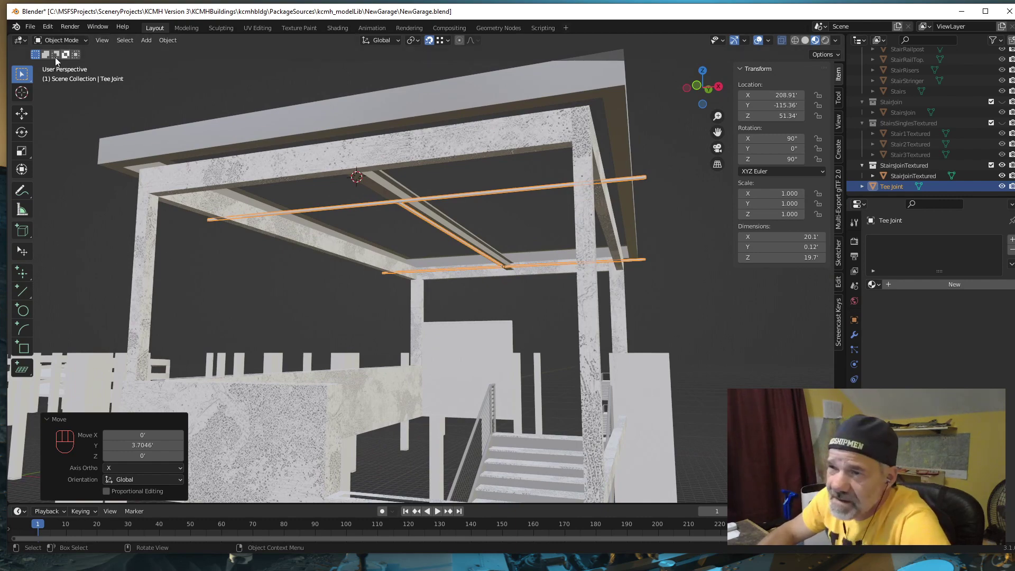
Step: Shorten both cross pipes on the staircase side by moving their end rings -8 ft along global X in Edit Mode
{"action": "key", "text": "Tab"}
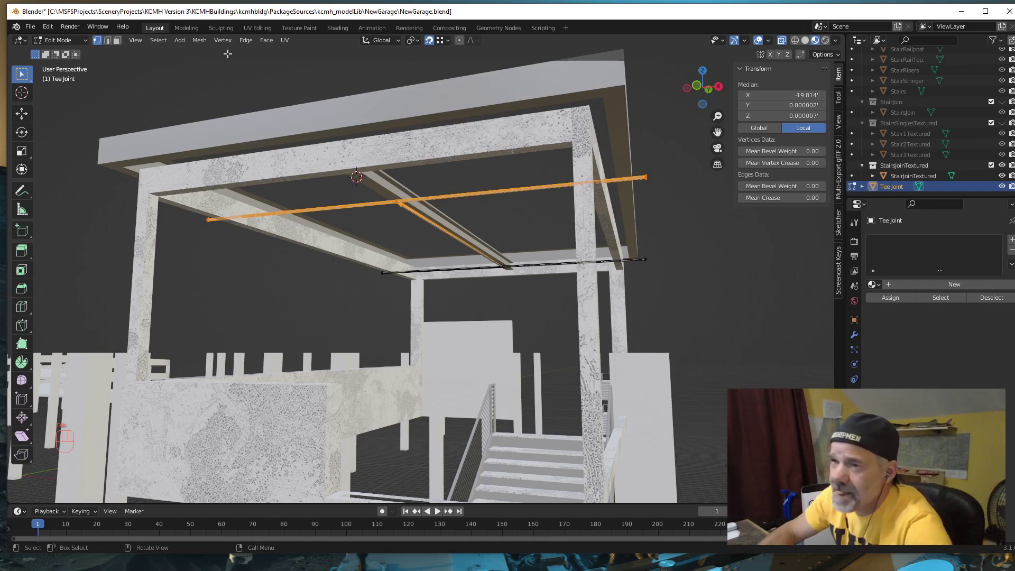
{"action": "left_click_drag", "start_coordinate": [614, 287], "coordinate": [726, 146]}
{"action": "middle_click_drag", "start_coordinate": [594, 273], "coordinate": [626, 282]}
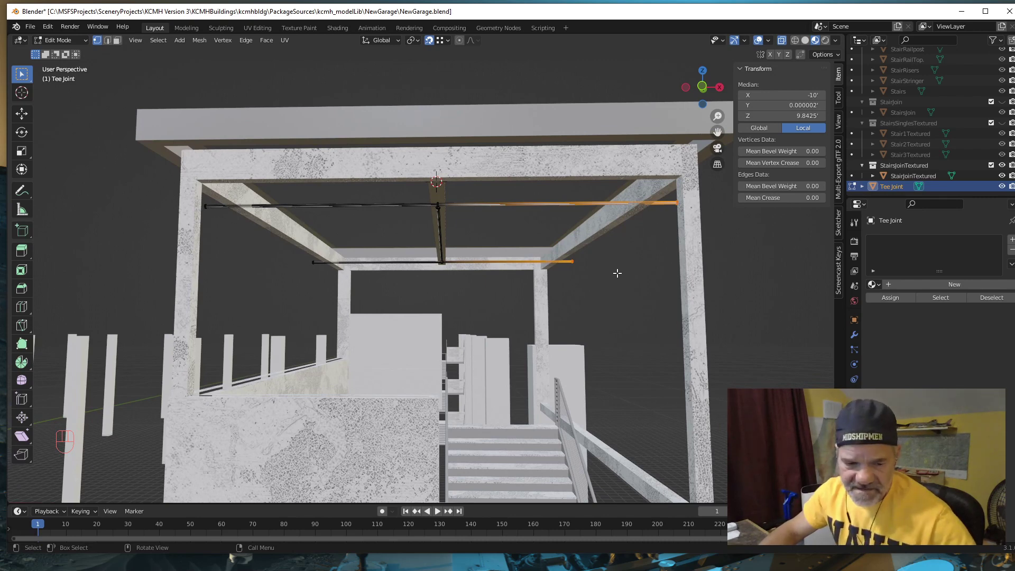
{"action": "key", "text": "g"}
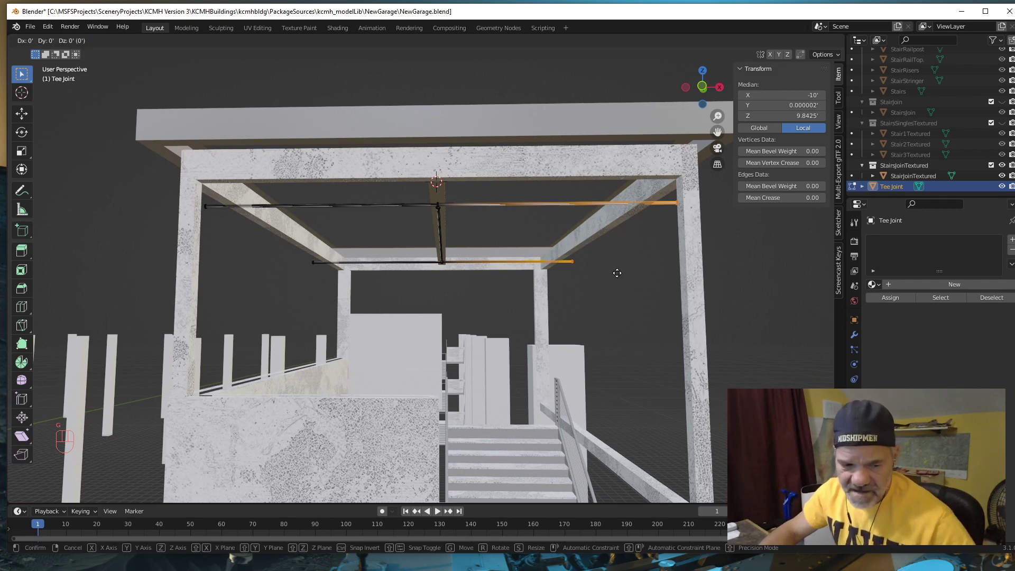
{"action": "key", "text": "x"}
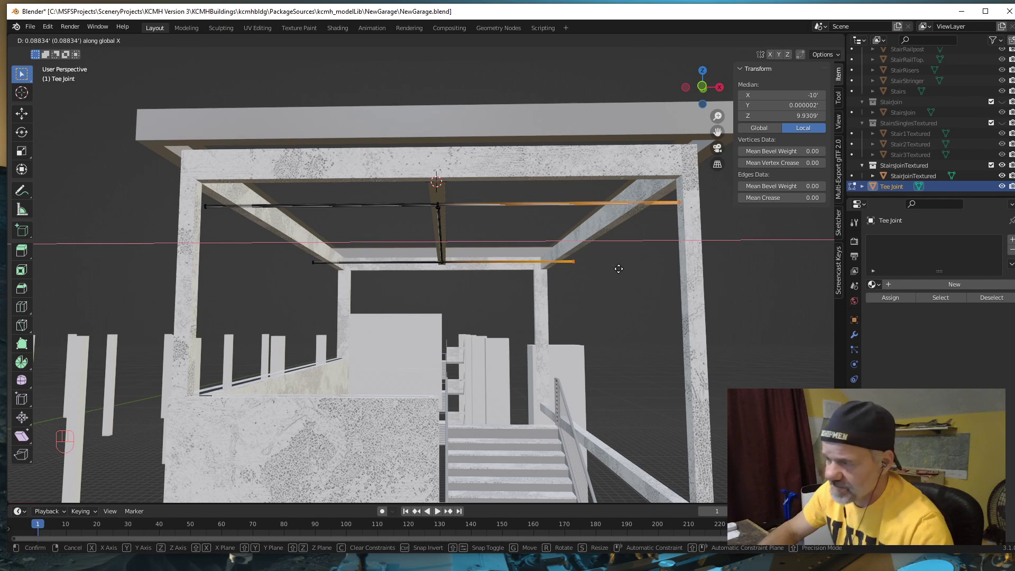
{"action": "type", "text": "-5"}
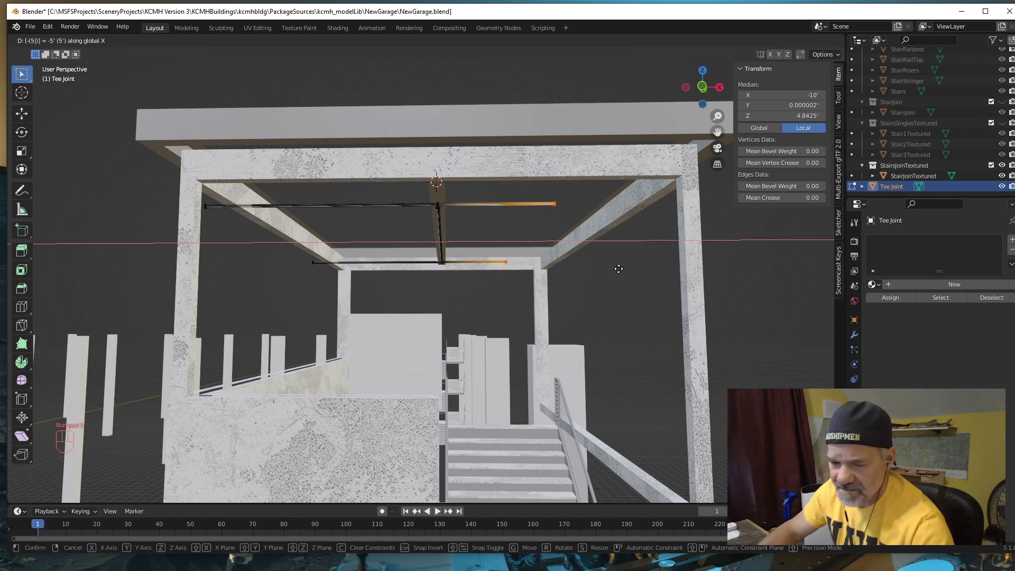
{"action": "key", "text": "BackSpace"}
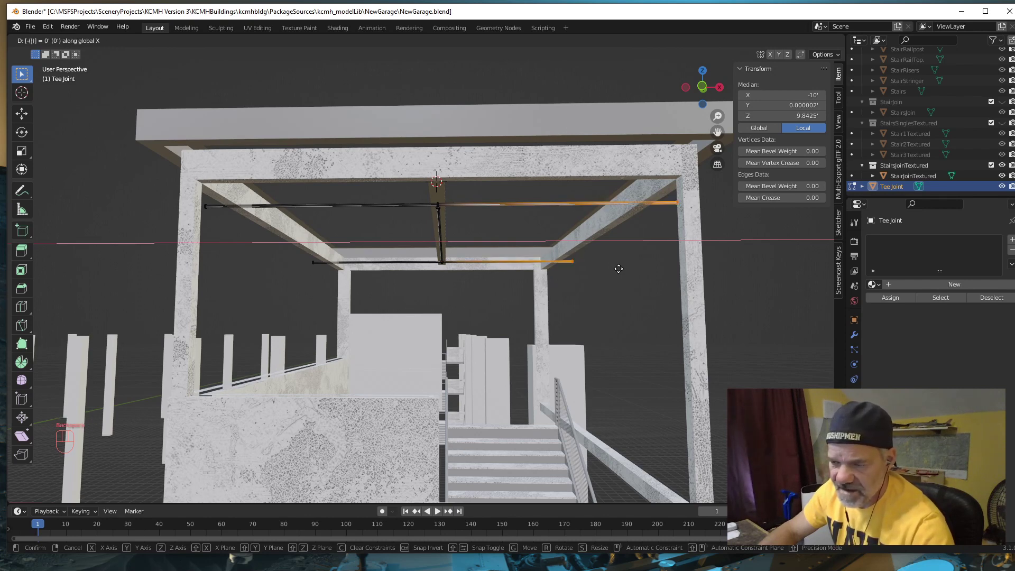
{"action": "type", "text": "8"}
{"action": "key", "text": "Return"}
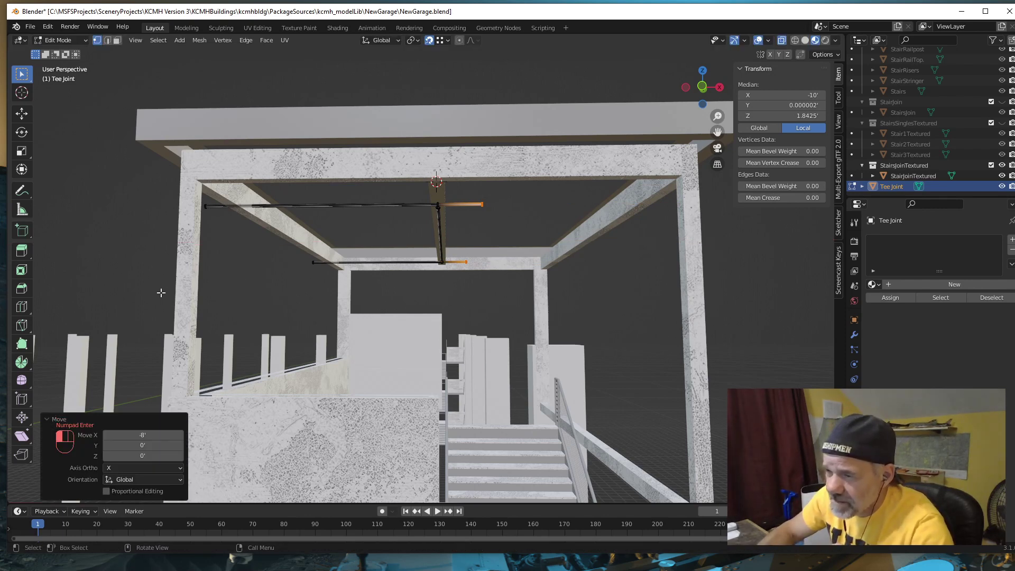
Step: Shorten the opposite side of both cross pipes by moving their end rings 8 ft along global X
{"action": "left_click_drag", "start_coordinate": [157, 292], "coordinate": [348, 183]}
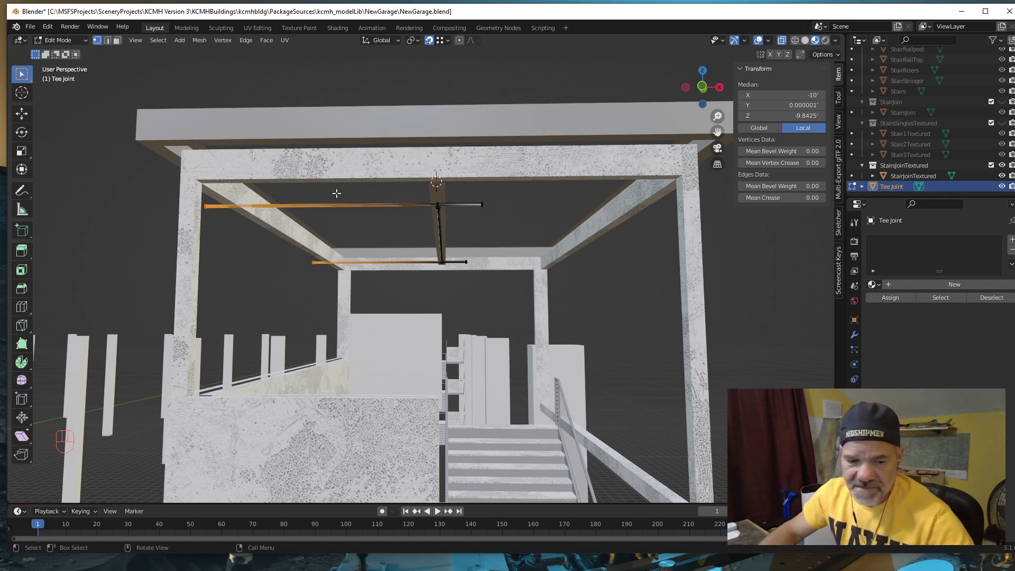
{"action": "key", "text": "g"}
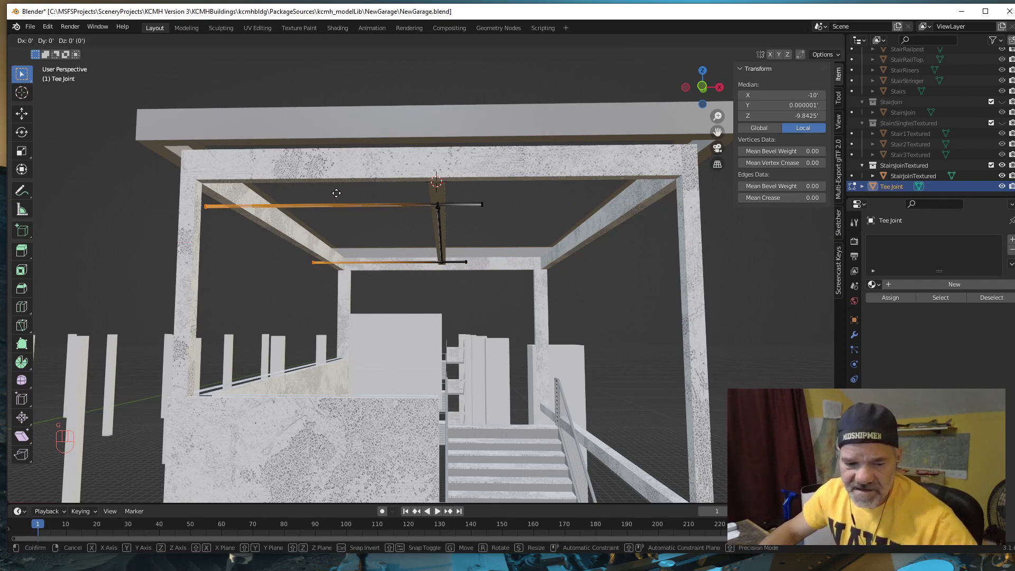
{"action": "key", "text": "x"}
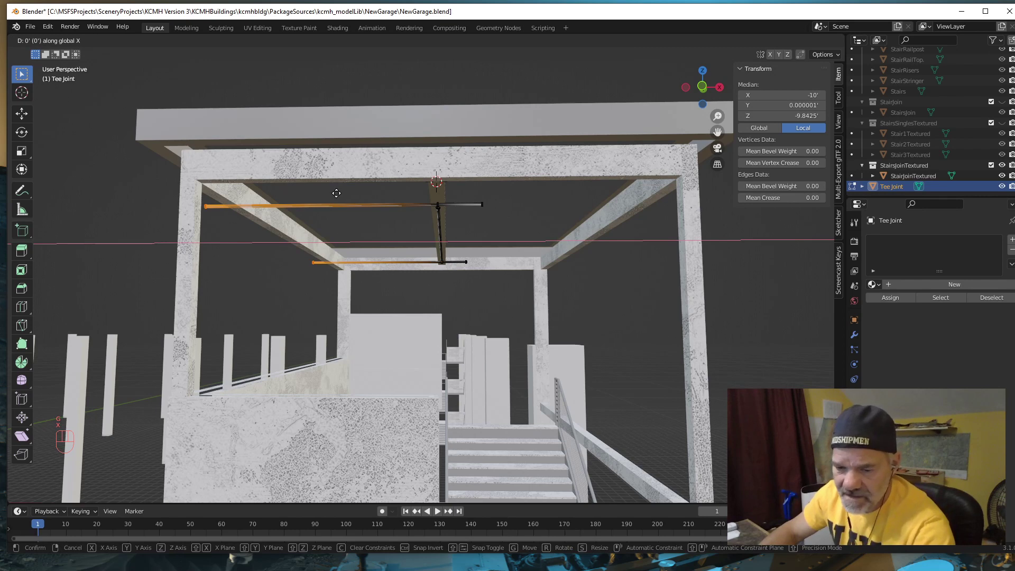
{"action": "type", "text": "5"}
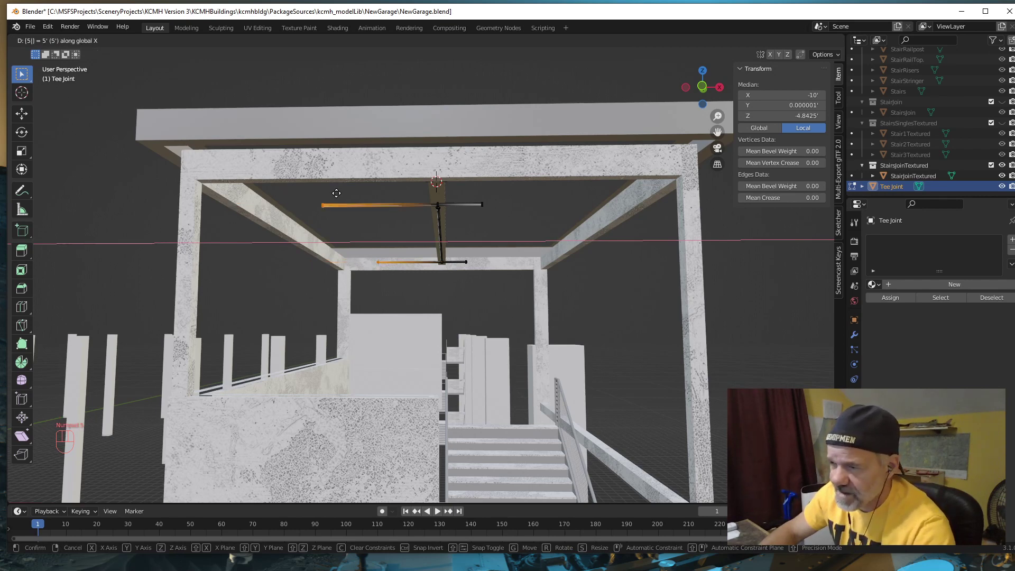
{"action": "key", "text": "BackSpace"}
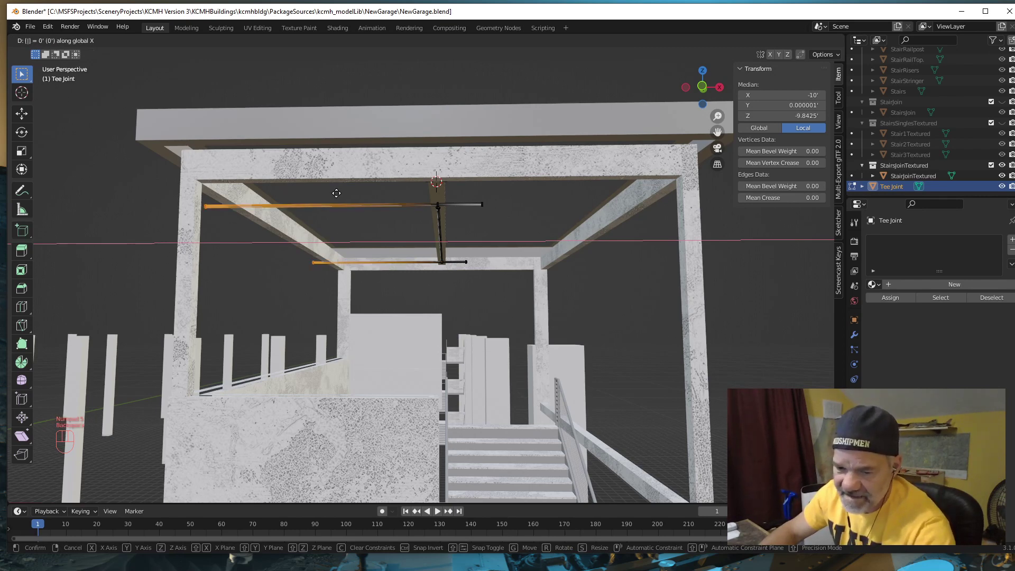
{"action": "type", "text": "8"}
{"action": "key", "text": "KP_Enter"}
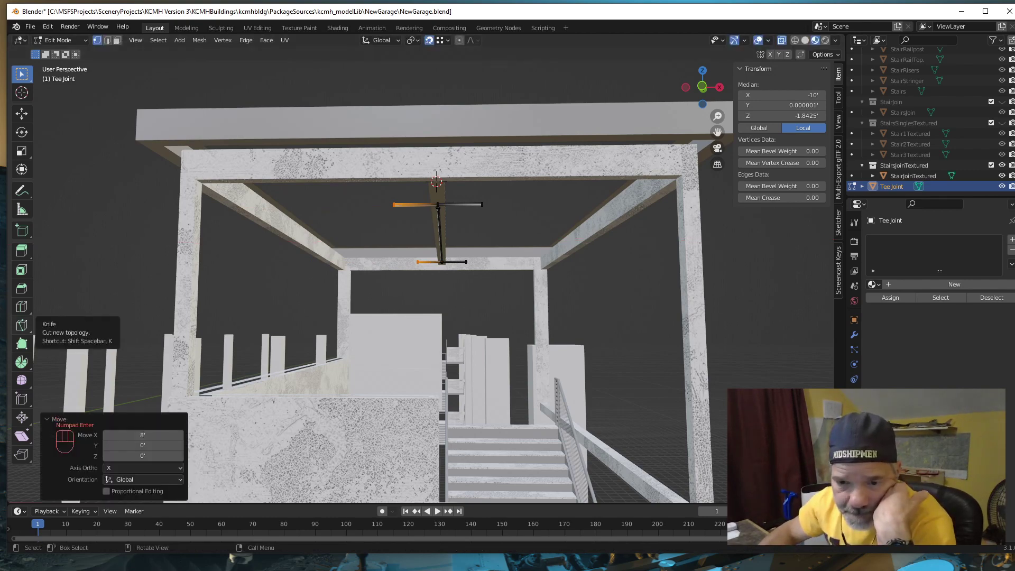
Step: Switch to the reference photo CONRAC-FINAL_Photo-5.jpg to examine the stairwell ceiling, and return to Blender to compare the pipes
{"action": "key", "text": "alt+Tab"}
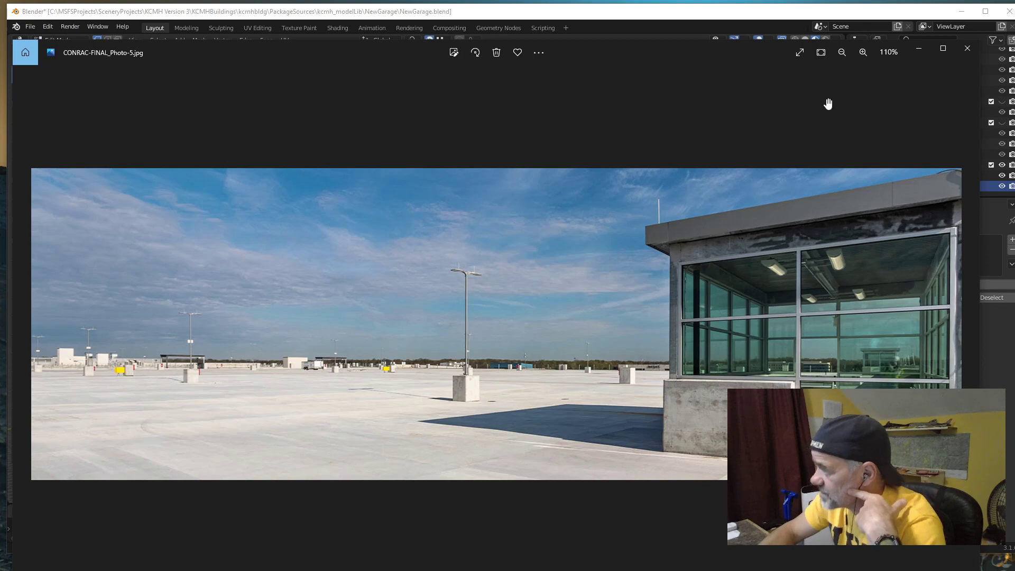
{"action": "left_click", "coordinate": [919, 51]}
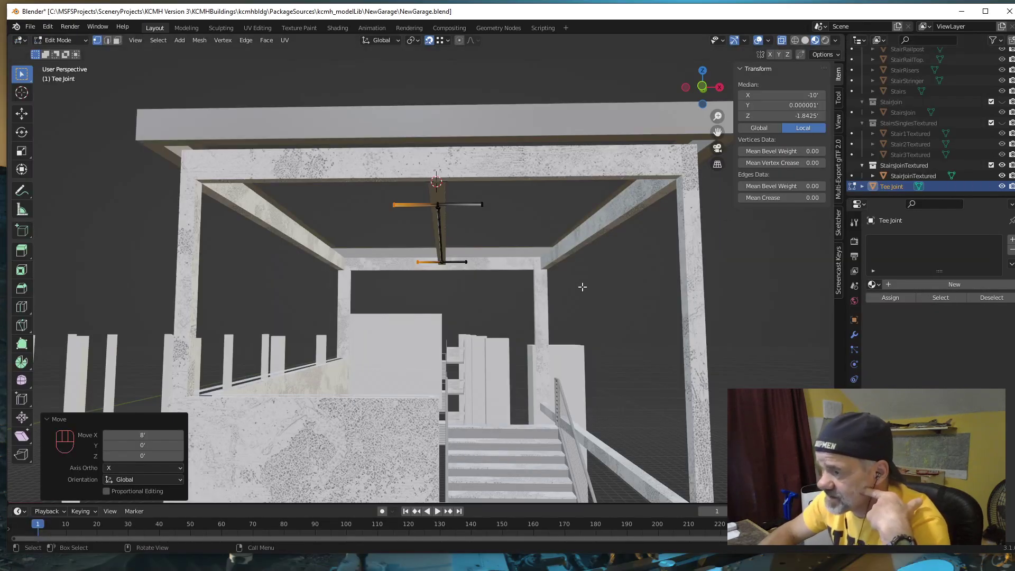
{"action": "middle_click_drag", "start_coordinate": [583, 291], "coordinate": [337, 201]}
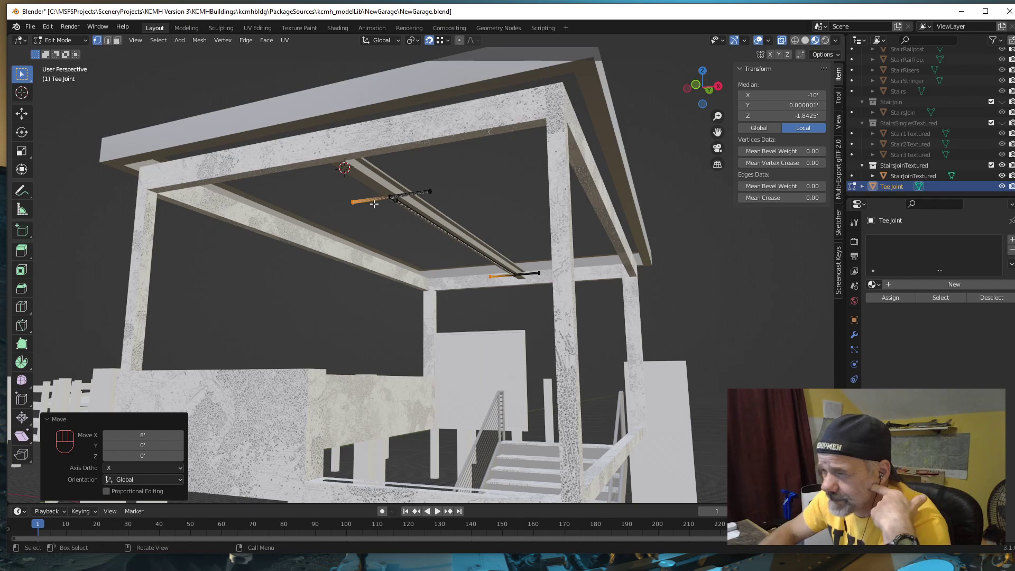
{"action": "middle_click_drag", "start_coordinate": [396, 227], "coordinate": [406, 236]}
{"action": "middle_click_drag", "start_coordinate": [407, 235], "coordinate": [403, 234]}
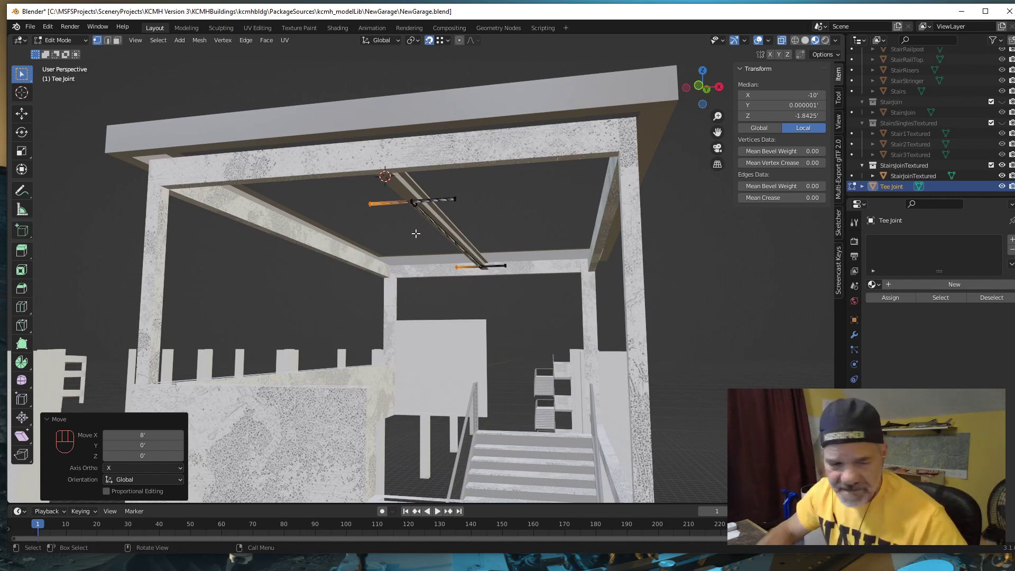
Step: Try adding a cylinder at the 3D cursor within the pipe mesh, and undo it
{"action": "key", "text": "shift+a"}
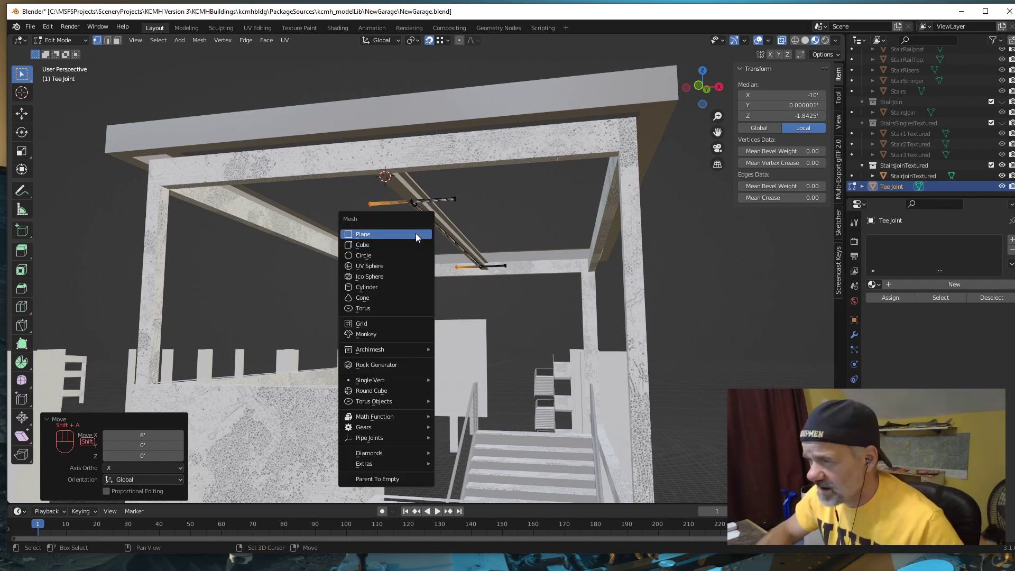
{"action": "left_click", "coordinate": [372, 287]}
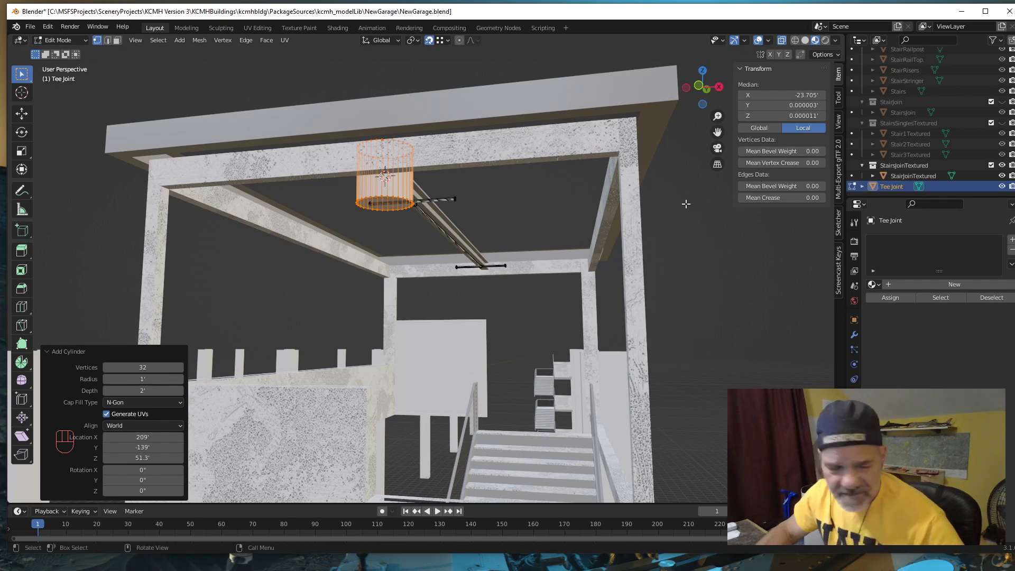
{"action": "key", "text": "ctrl+z"}
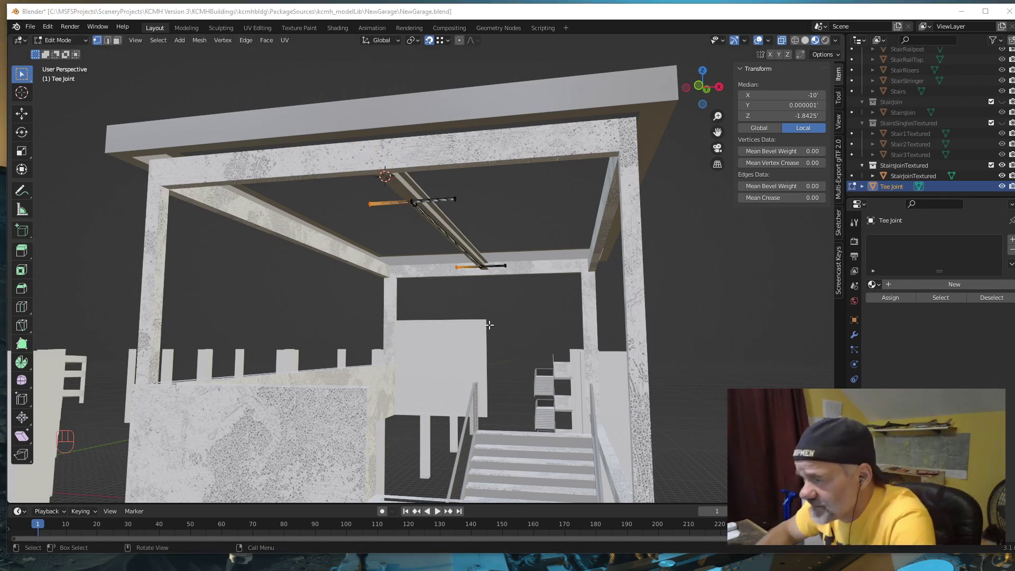
{"action": "middle_click_drag", "start_coordinate": [490, 325], "coordinate": [422, 310]}
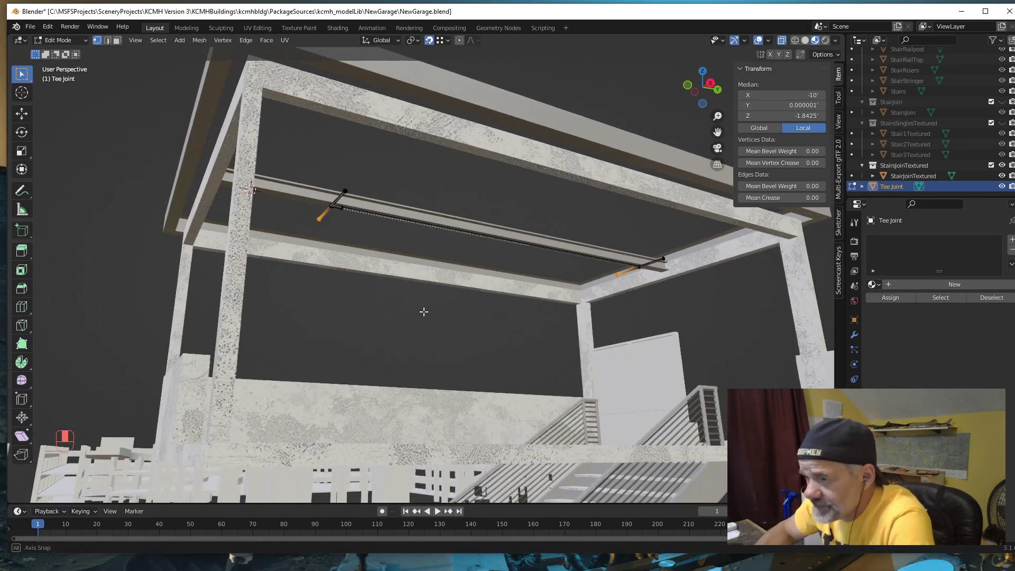
Step: Duplicate the long center pipe's faces in place and rotate the copy 90° about global Z to form a cross pipe
{"action": "left_click", "coordinate": [118, 41]}
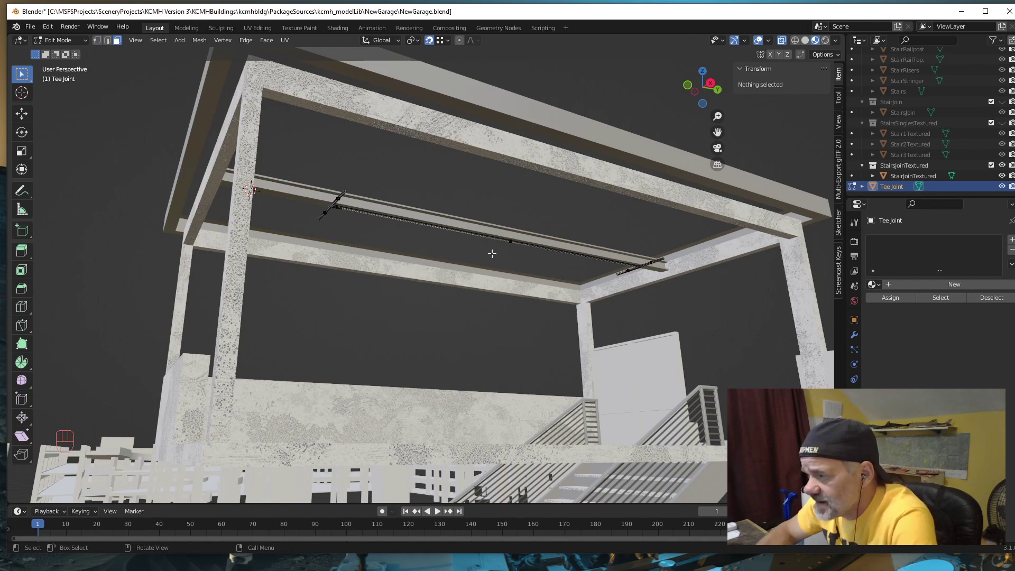
{"action": "left_click_drag", "start_coordinate": [492, 254], "coordinate": [536, 231]}
{"action": "mouse_move", "coordinate": [480, 319]}
{"action": "middle_mouse_down"}
{"action": "mouse_move", "coordinate": [445, 325]}
{"action": "mouse_move", "coordinate": [462, 316]}
{"action": "middle_mouse_up"}
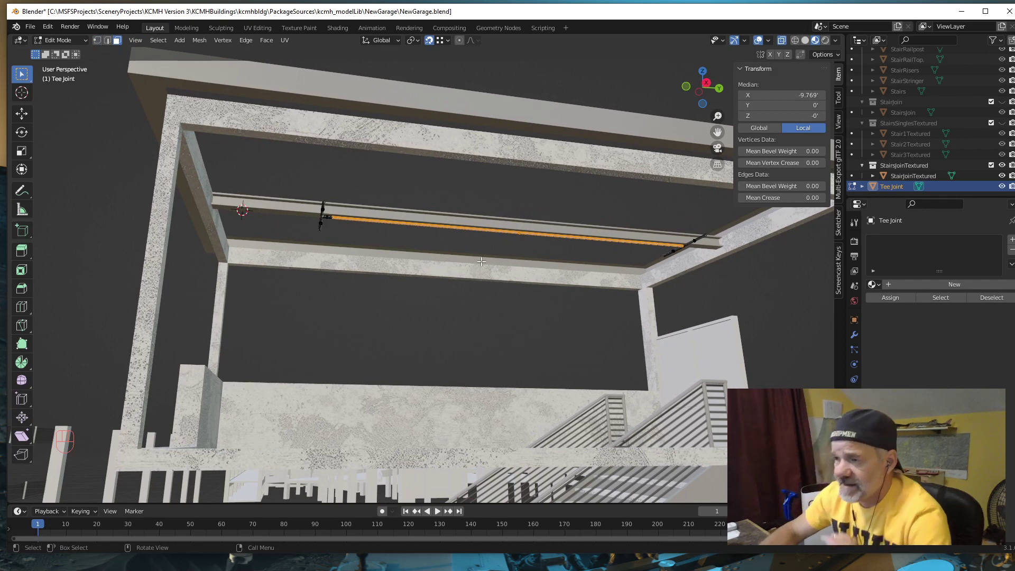
{"action": "key", "text": "shift"}
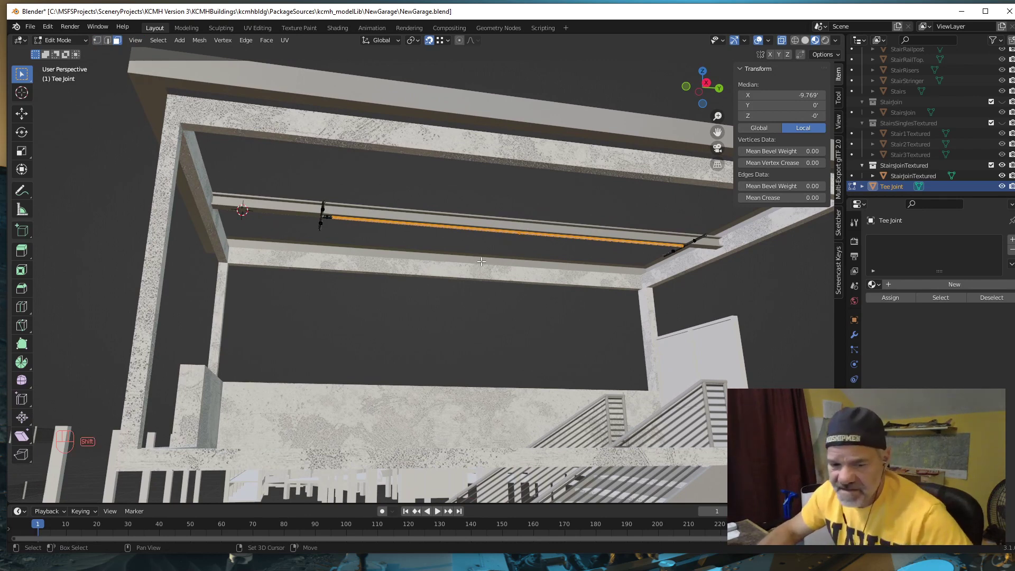
{"action": "key", "text": "shift+d"}
{"action": "key", "text": "Escape"}
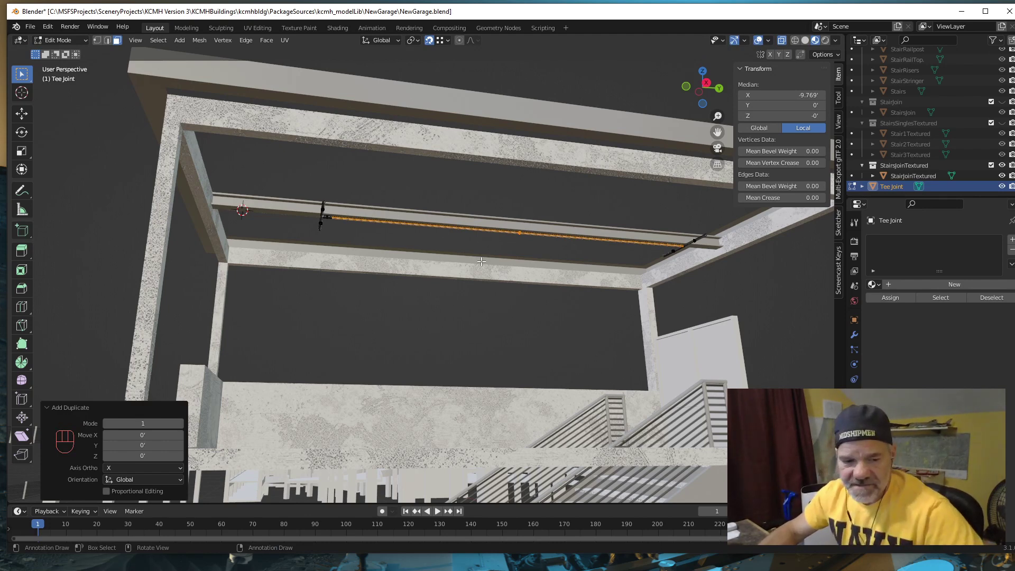
{"action": "key", "text": "r"}
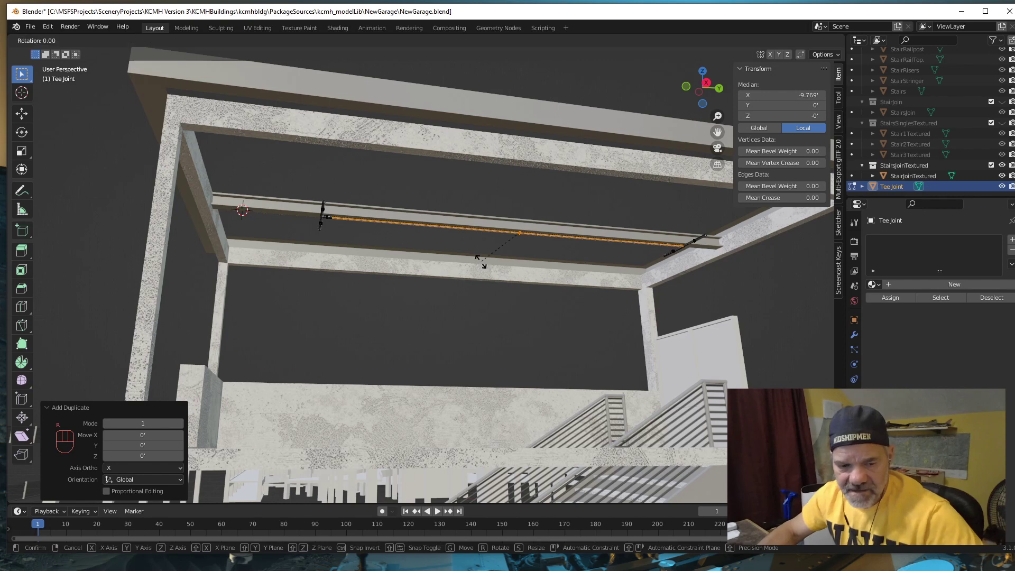
{"action": "key", "text": "z"}
{"action": "key", "text": "KP_9"}
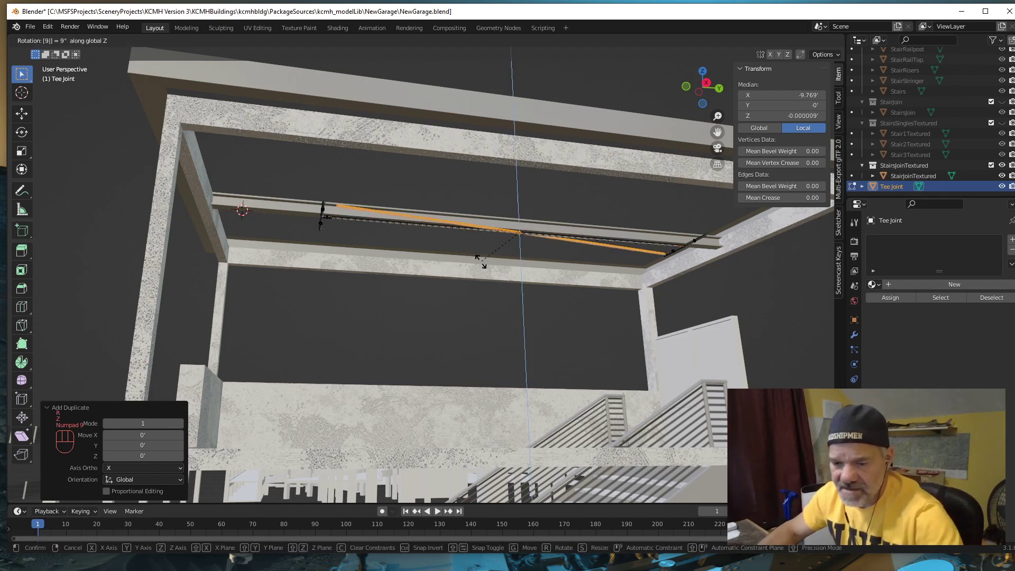
{"action": "key", "text": "KP_0"}
{"action": "key", "text": "KP_Enter"}
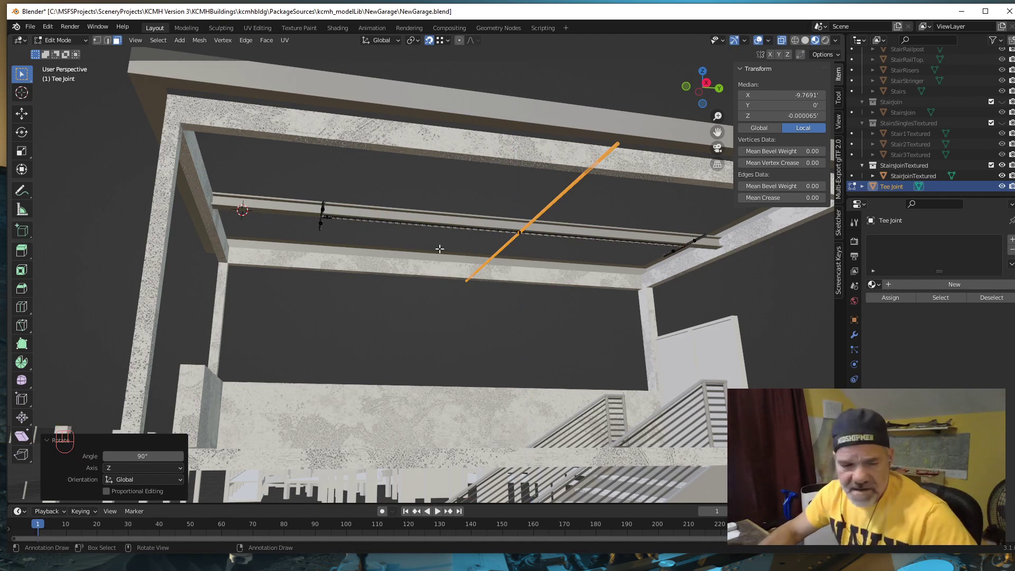
Step: Move the rotated pipe copy about -8.91 ft along global Y, near the existing cross pipe at that end
{"action": "key", "text": "g"}
{"action": "key", "text": "y"}
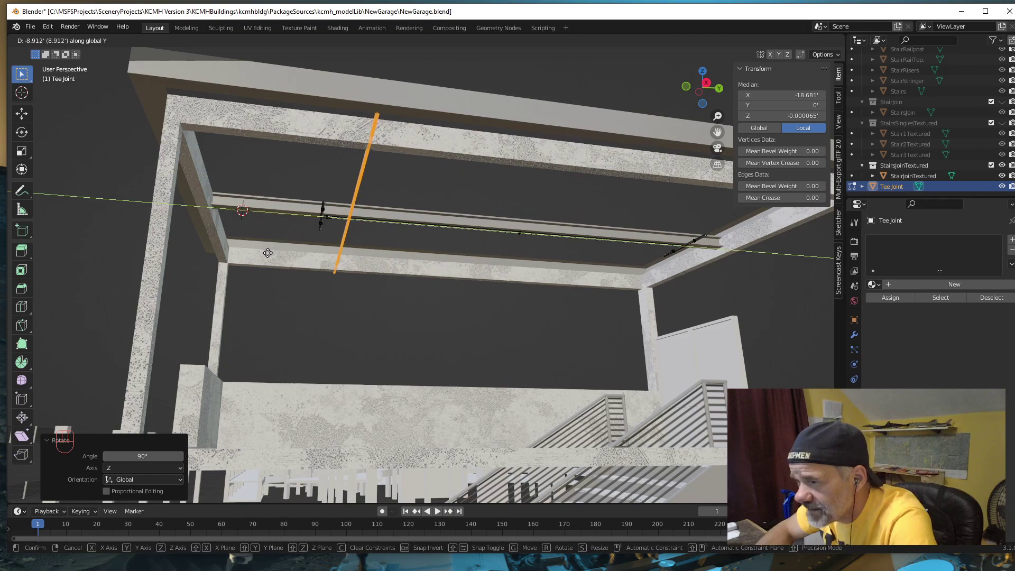
{"action": "left_click", "coordinate": [340, 271]}
{"action": "middle_click_drag", "start_coordinate": [336, 259], "coordinate": [314, 224]}
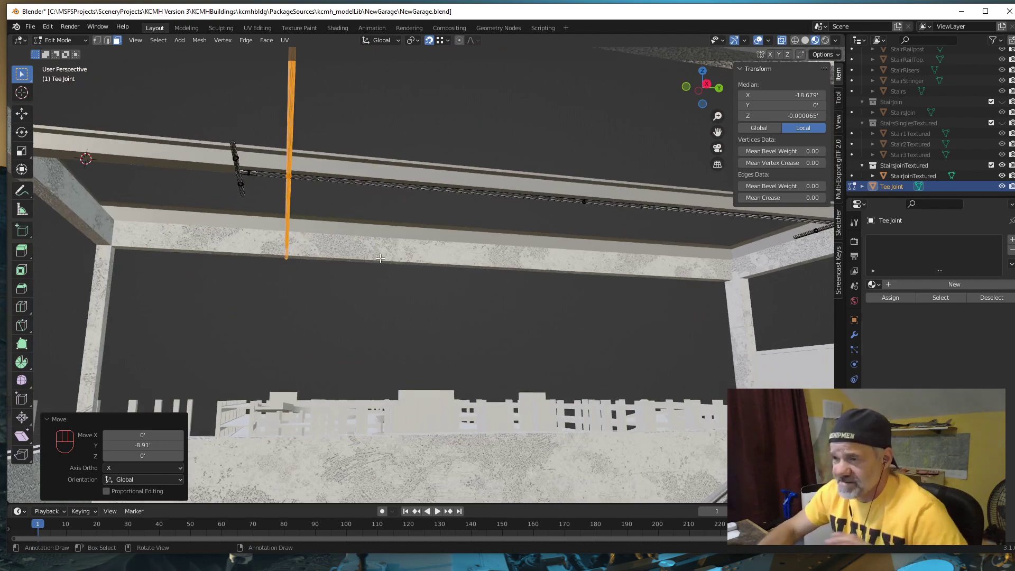
Step: Duplicate the new cross pipe and move the copy about 16.93 ft along global Y toward the far end, with snapping off
{"action": "middle_click_drag", "start_coordinate": [446, 288], "coordinate": [356, 297]}
{"action": "scroll", "coordinate": [356, 293], "scroll_direction": "down", "scroll_amount": 3}
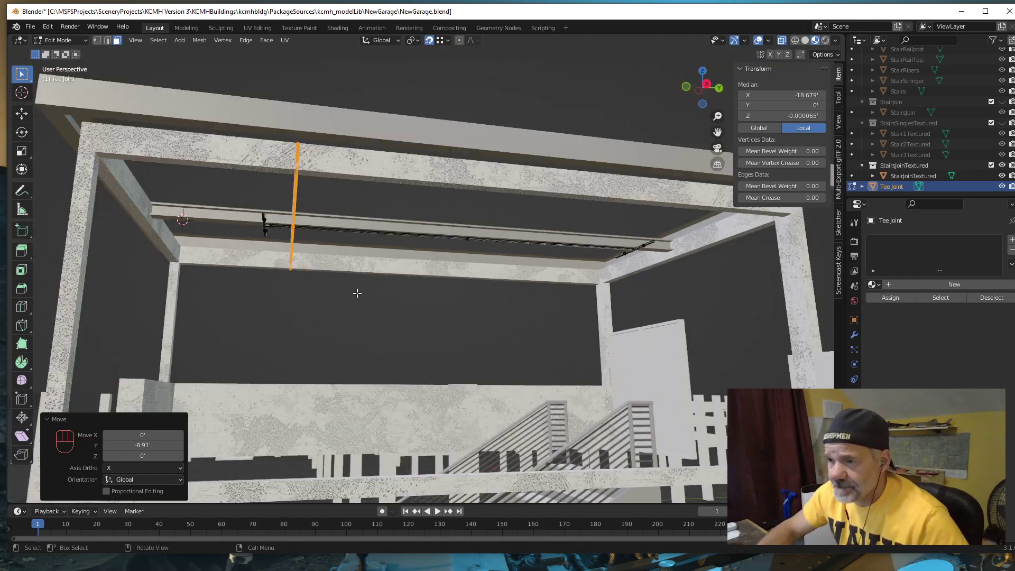
{"action": "key", "text": "shift"}
{"action": "key", "text": "shift+d"}
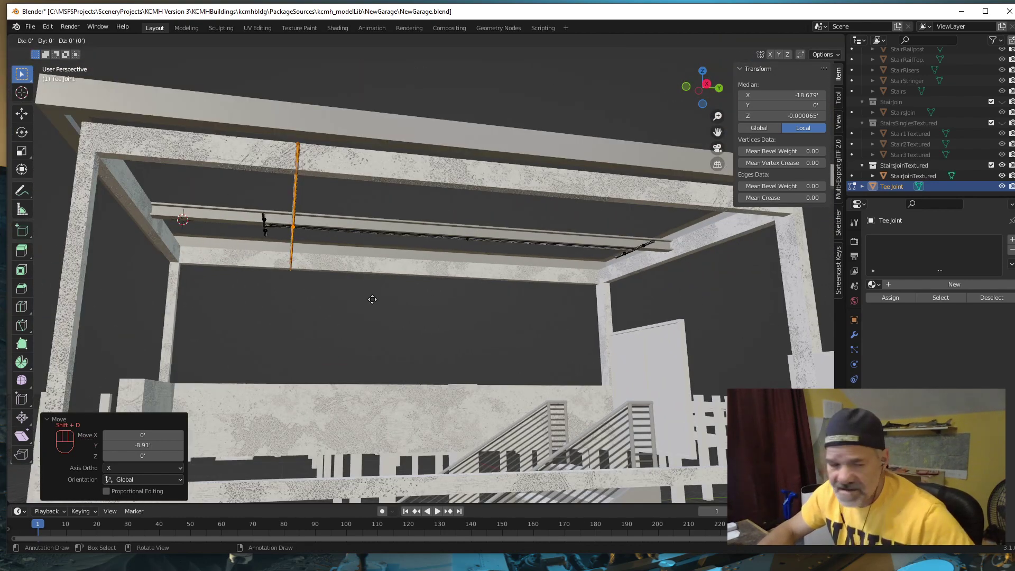
{"action": "key", "text": "Escape"}
{"action": "key", "text": "g"}
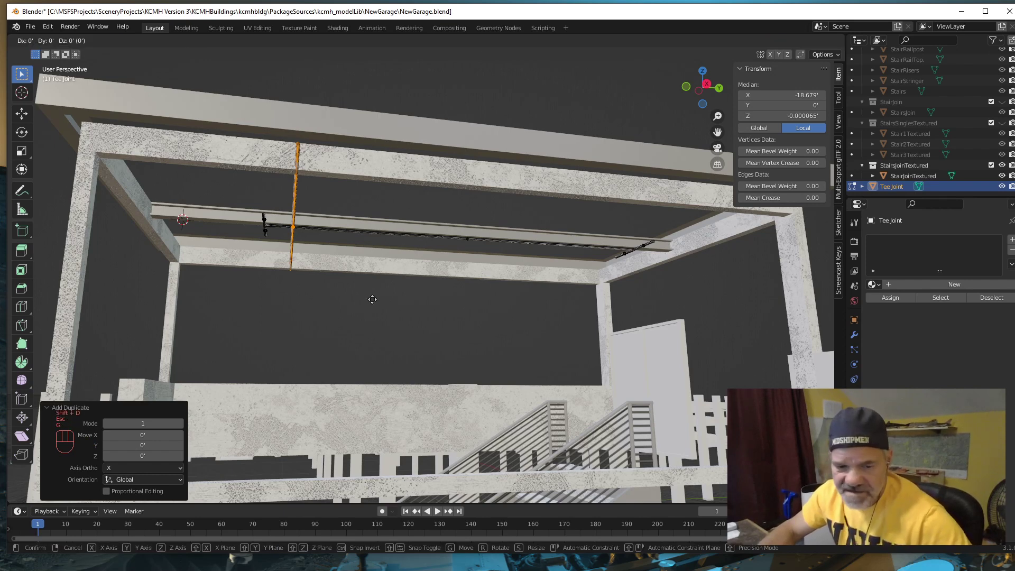
{"action": "key", "text": "y"}
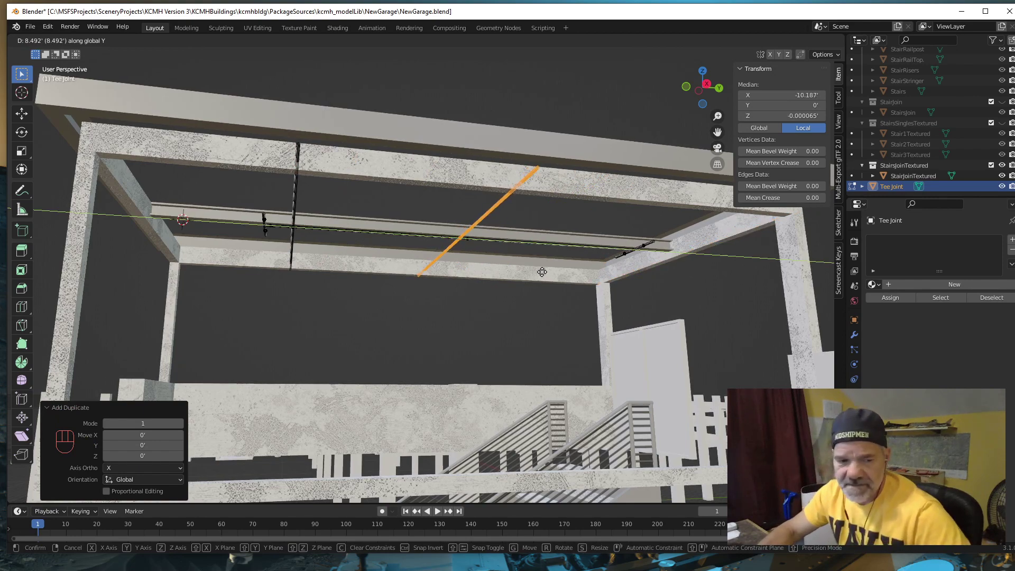
{"action": "key", "text": "Escape"}
{"action": "left_click", "coordinate": [430, 42]}
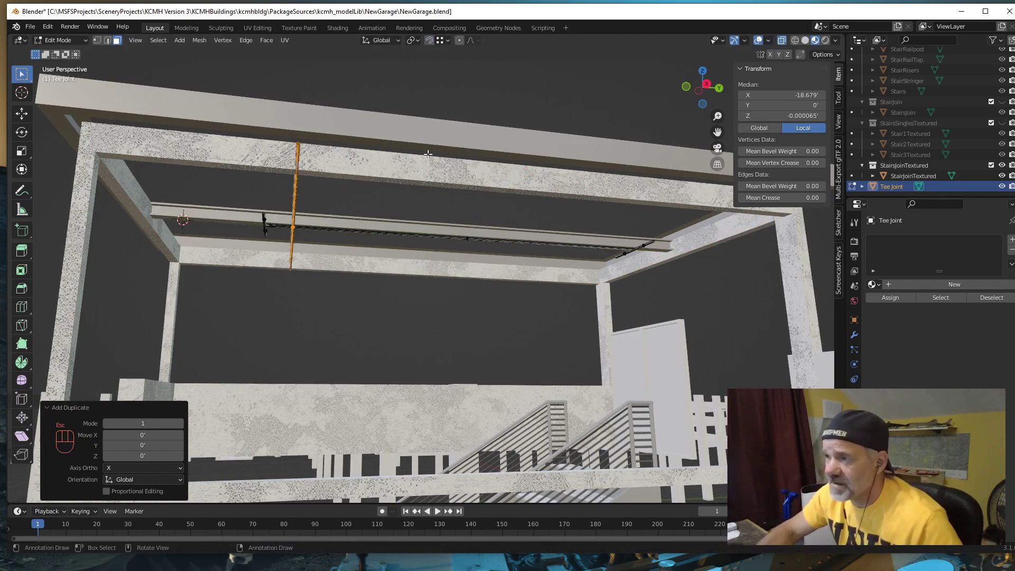
{"action": "key", "text": "g"}
{"action": "key", "text": "y"}
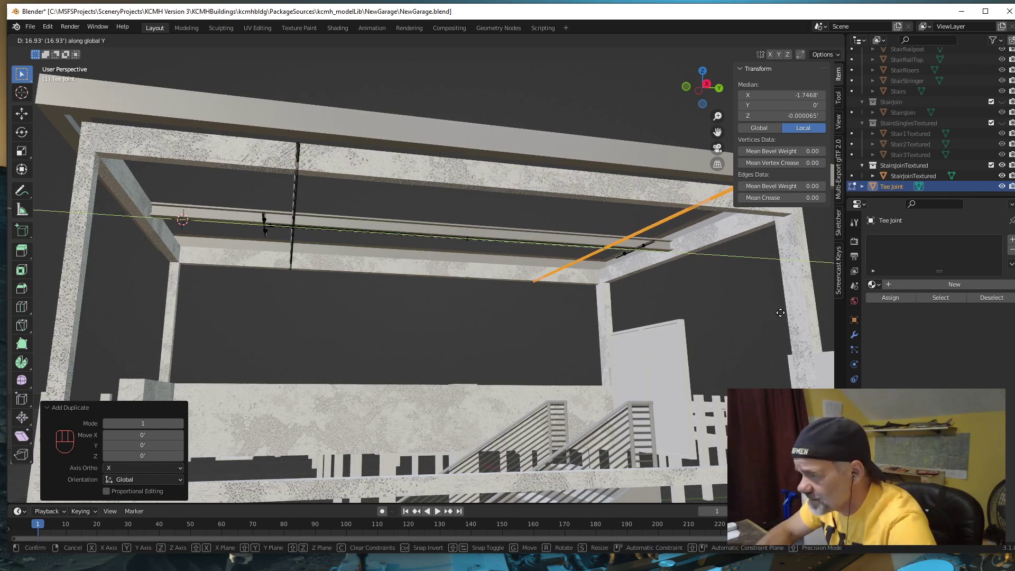
{"action": "left_click", "coordinate": [781, 313]}
Step: Shorten both new cross pipes on the staircase side by moving their end vertices about -7.89 ft along global X, with snapping on
{"action": "scroll", "coordinate": [603, 376], "scroll_direction": "down", "scroll_amount": 4}
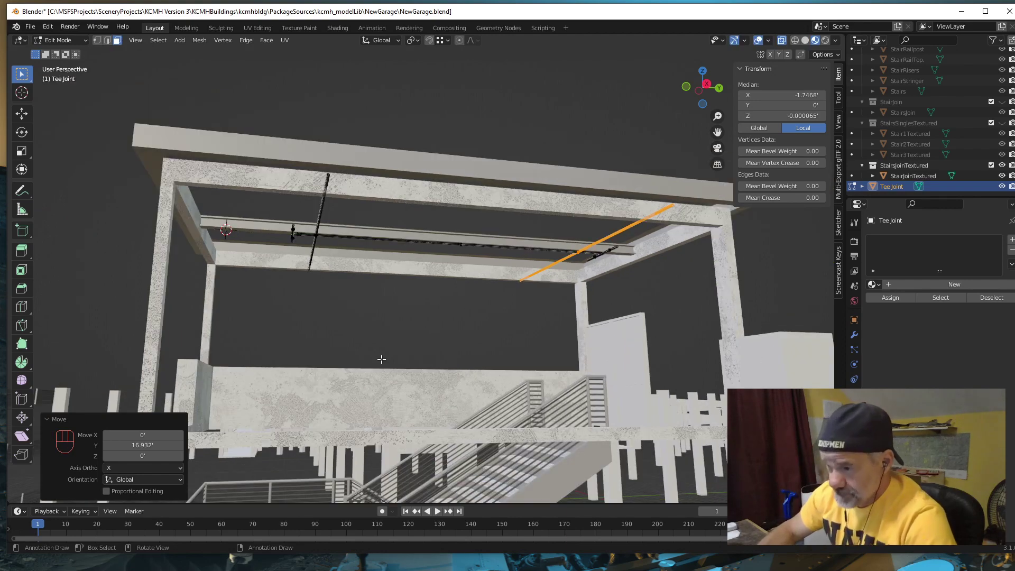
{"action": "middle_click_drag", "start_coordinate": [381, 356], "coordinate": [484, 330]}
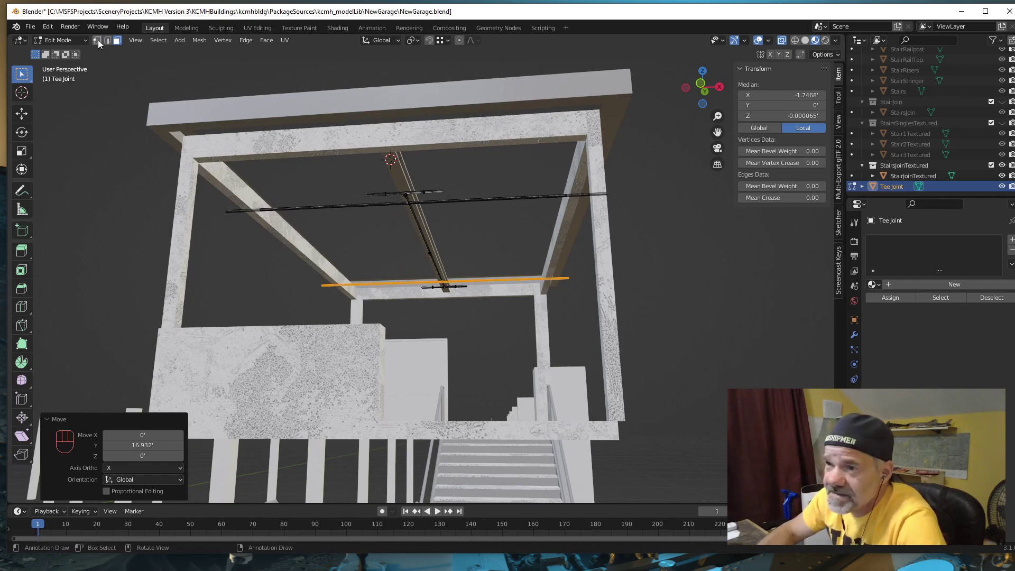
{"action": "left_click_drag", "start_coordinate": [541, 303], "coordinate": [644, 174], "text": "shift"}
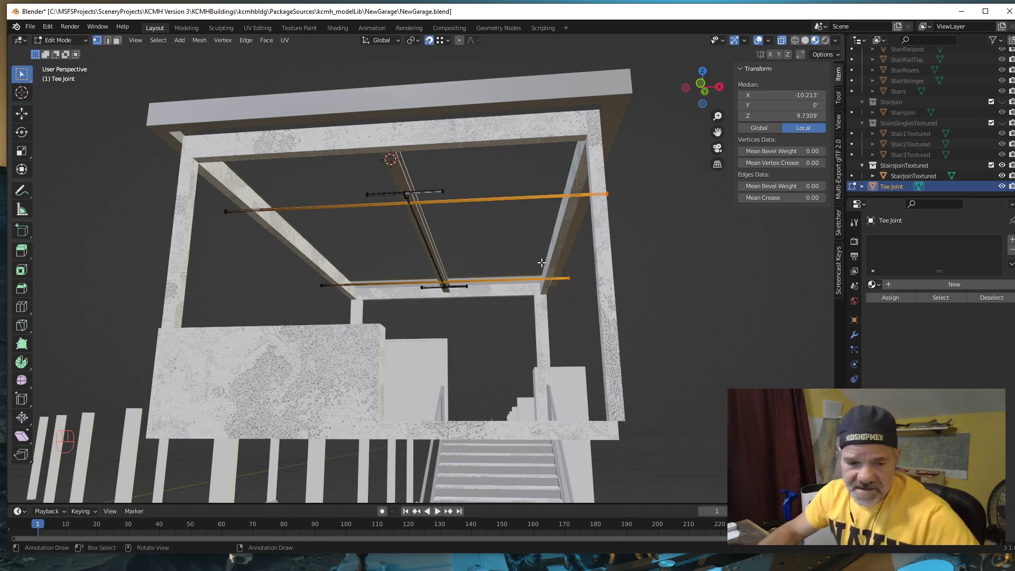
{"action": "key", "text": "g"}
{"action": "key", "text": "x"}
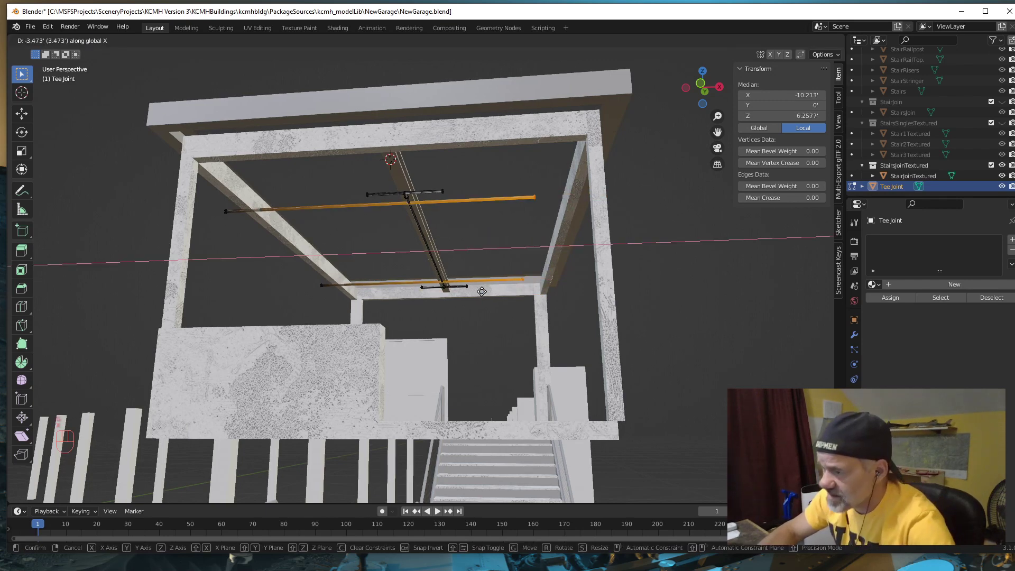
{"action": "left_click", "coordinate": [458, 314]}
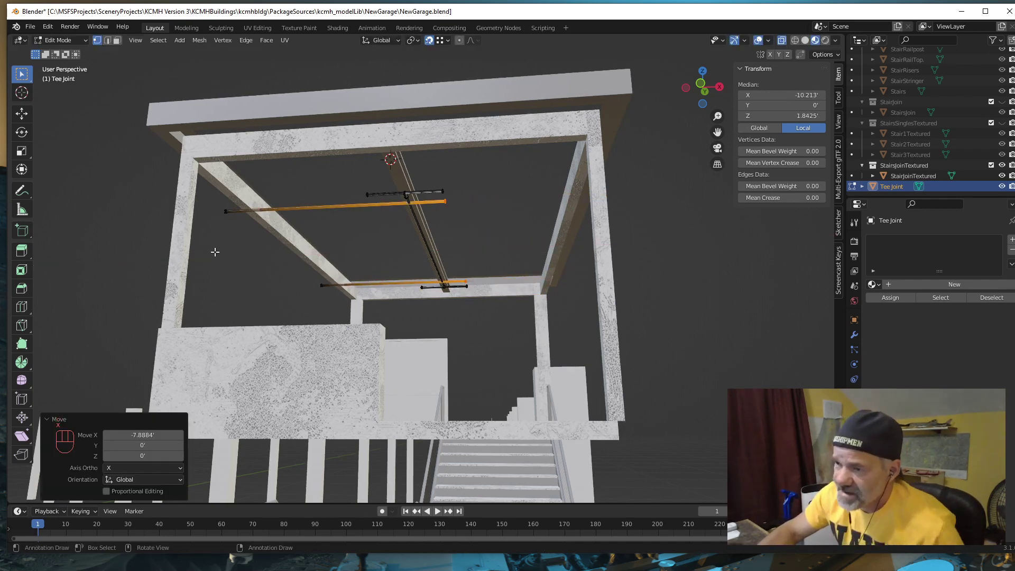
Step: Shorten the opposite side of both new cross pipes by snapping their end vertices about 7.89 ft along global X
{"action": "left_click_drag", "start_coordinate": [199, 317], "coordinate": [342, 188]}
{"action": "key", "text": "g"}
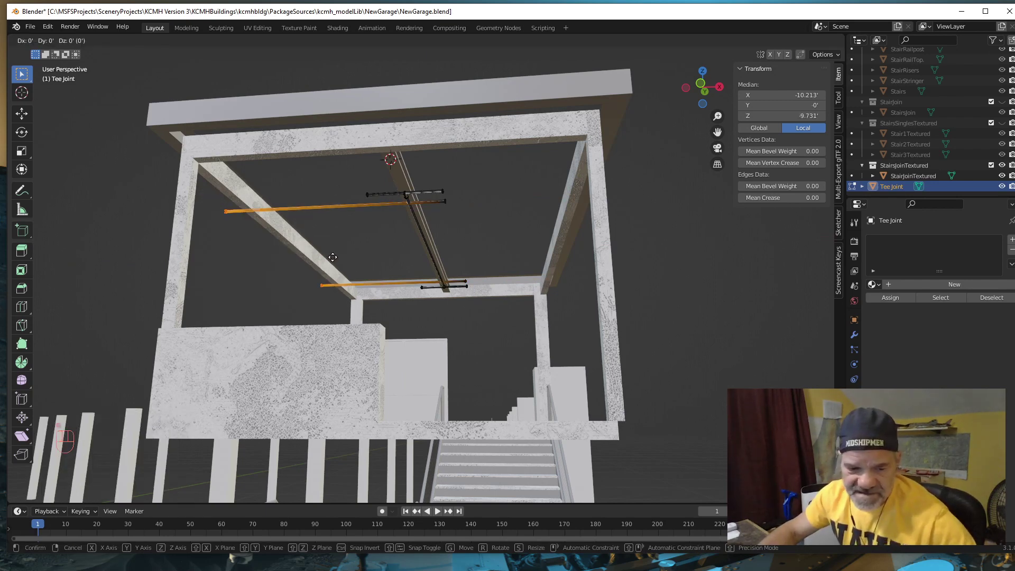
{"action": "key", "text": "x"}
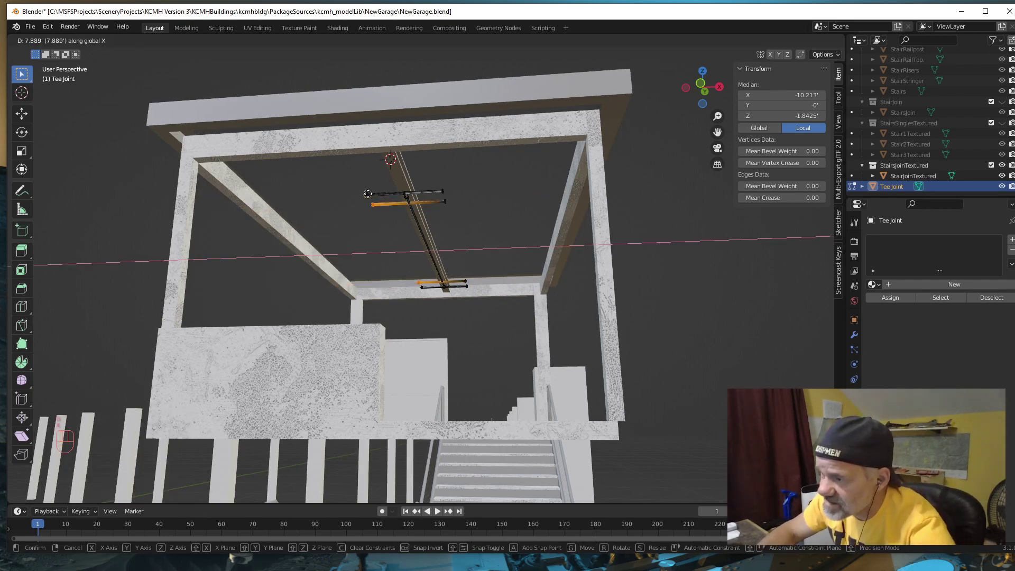
{"action": "left_click", "coordinate": [369, 194]}
Step: Examine the stairwell's ceiling lights in the reference photo CONRAC-FINAL_Photo-5.jpg, and return to the Blender model
{"action": "middle_click_drag", "start_coordinate": [396, 288], "coordinate": [393, 291]}
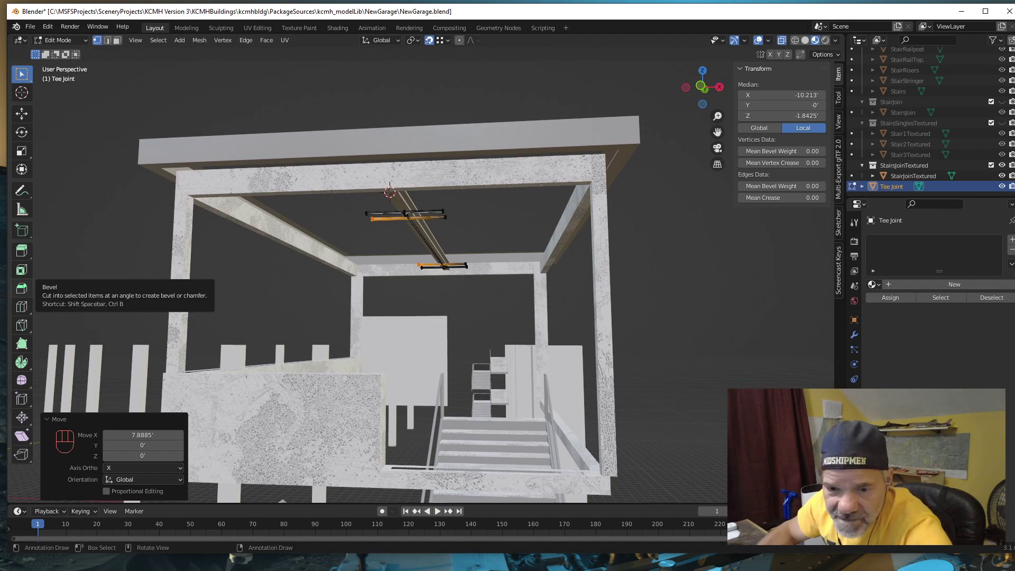
{"action": "key", "text": "alt+Tab"}
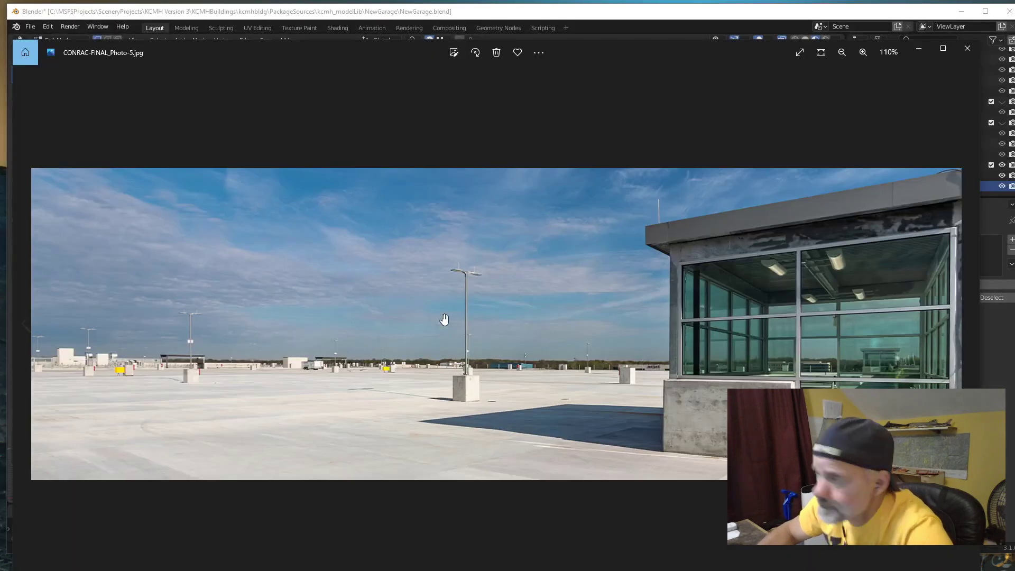
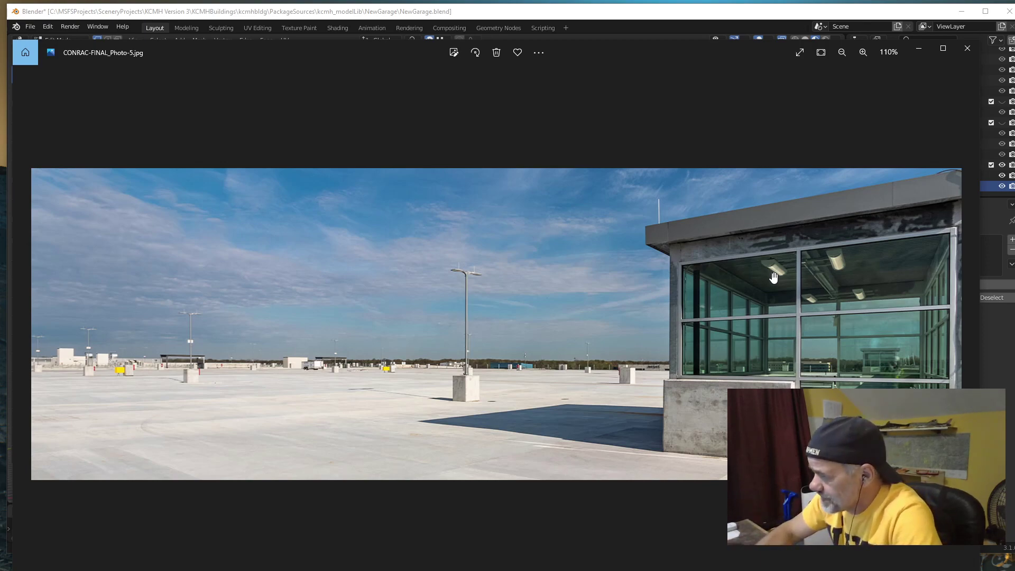
{"action": "left_click", "coordinate": [920, 49]}
{"action": "middle_click_drag", "start_coordinate": [451, 258], "coordinate": [447, 223]}
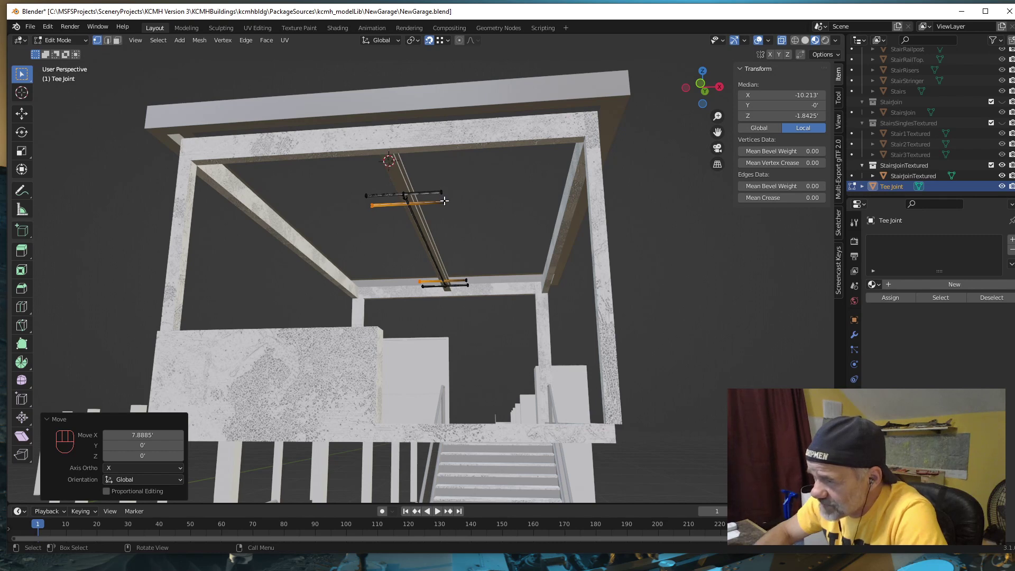
Step: Select the staircase-side end vertices of the nearest pair of cross pipes and snap the 3D cursor to the selection
{"action": "left_click_drag", "start_coordinate": [432, 210], "coordinate": [461, 186]}
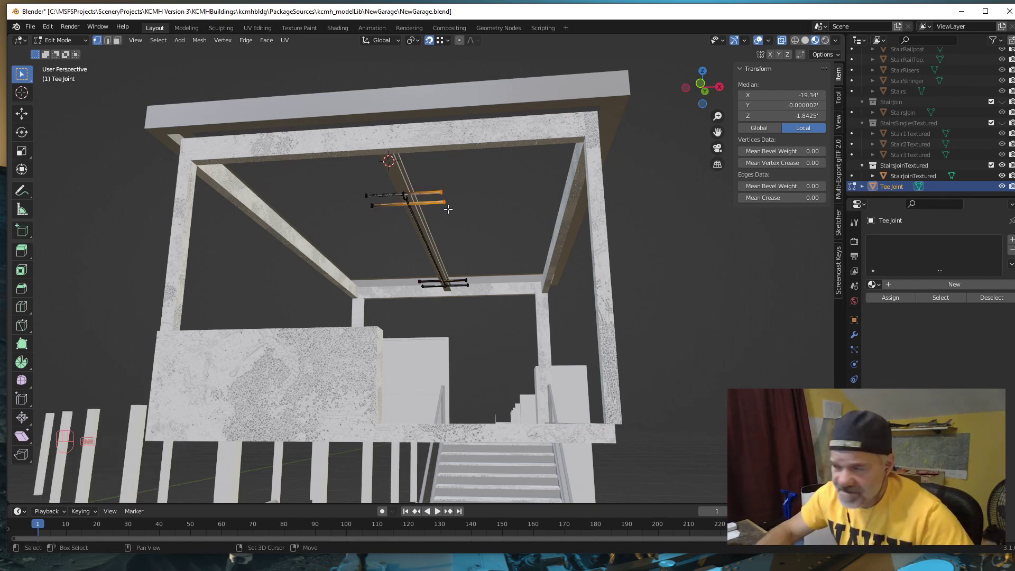
{"action": "key", "text": "shift+s"}
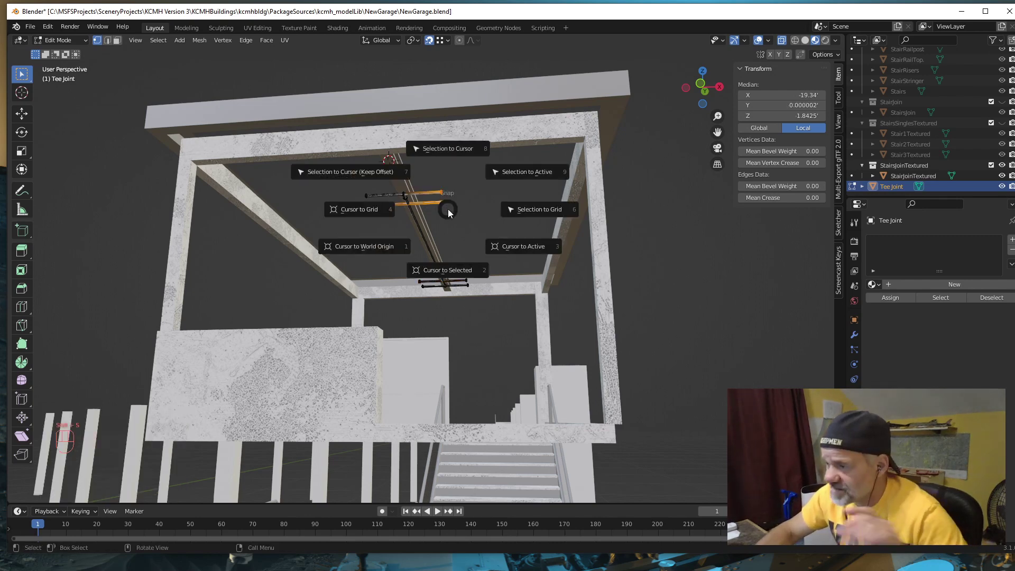
{"action": "left_click", "coordinate": [462, 271]}
{"action": "middle_click_drag", "start_coordinate": [465, 271], "coordinate": [346, 242]}
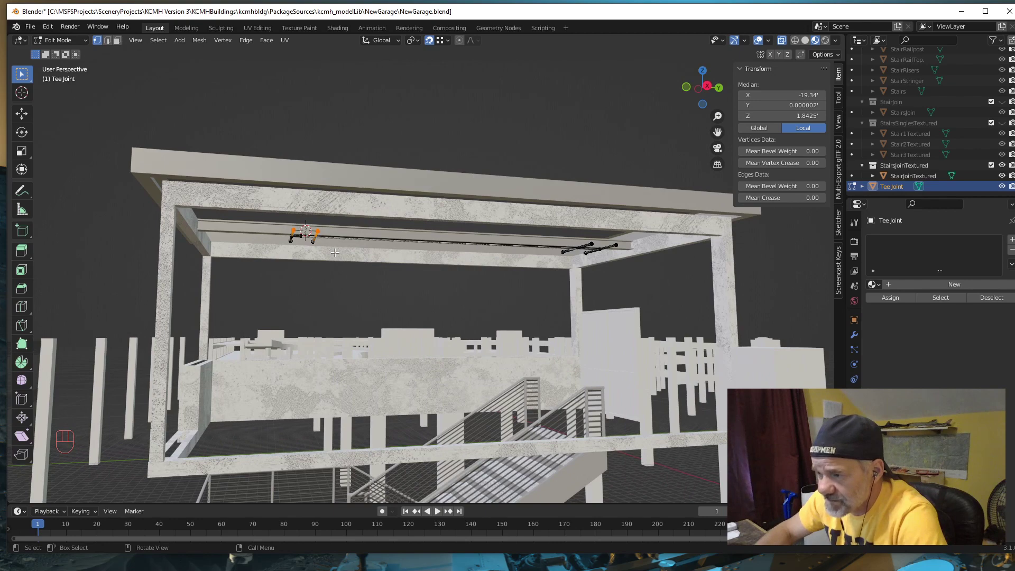
{"action": "middle_click_drag", "start_coordinate": [335, 253], "coordinate": [358, 259]}
{"action": "middle_click_drag", "start_coordinate": [388, 258], "coordinate": [409, 260]}
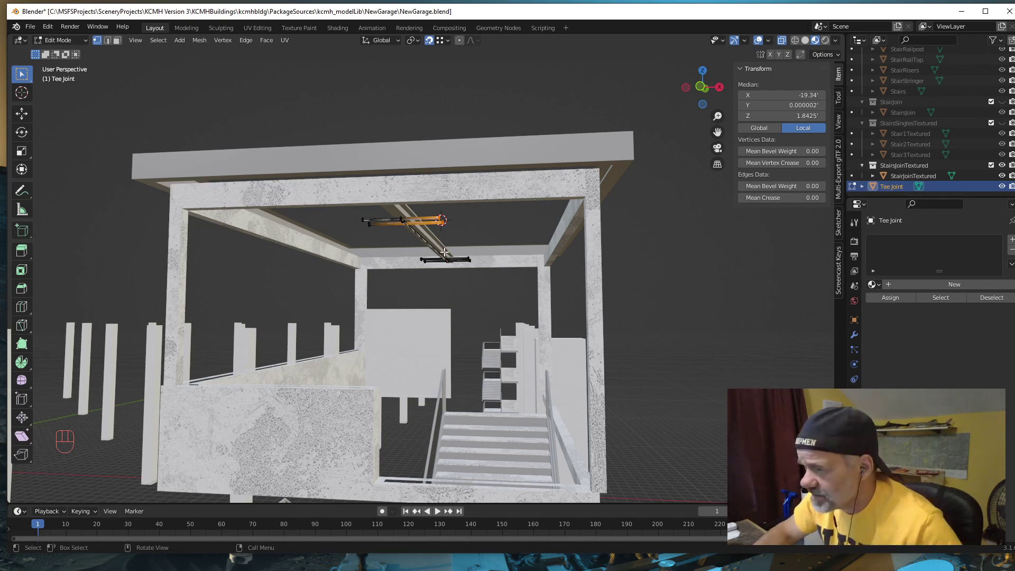
Step: Add a separate 32-vertex cylinder object with 1 ft radius and 2 ft depth at the 3D cursor, in Object Mode
{"action": "key", "text": "Tab"}
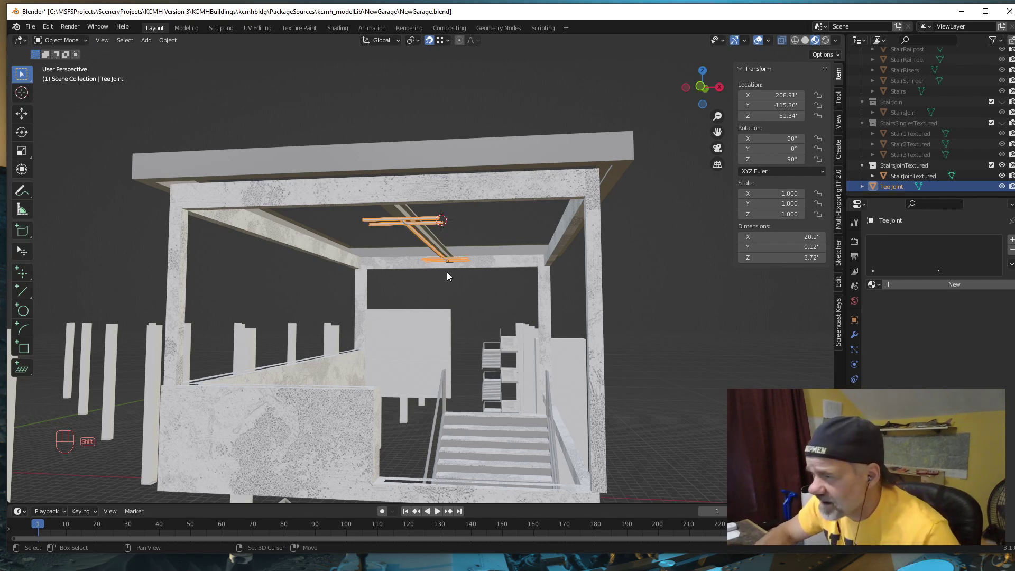
{"action": "key", "text": "shift+a"}
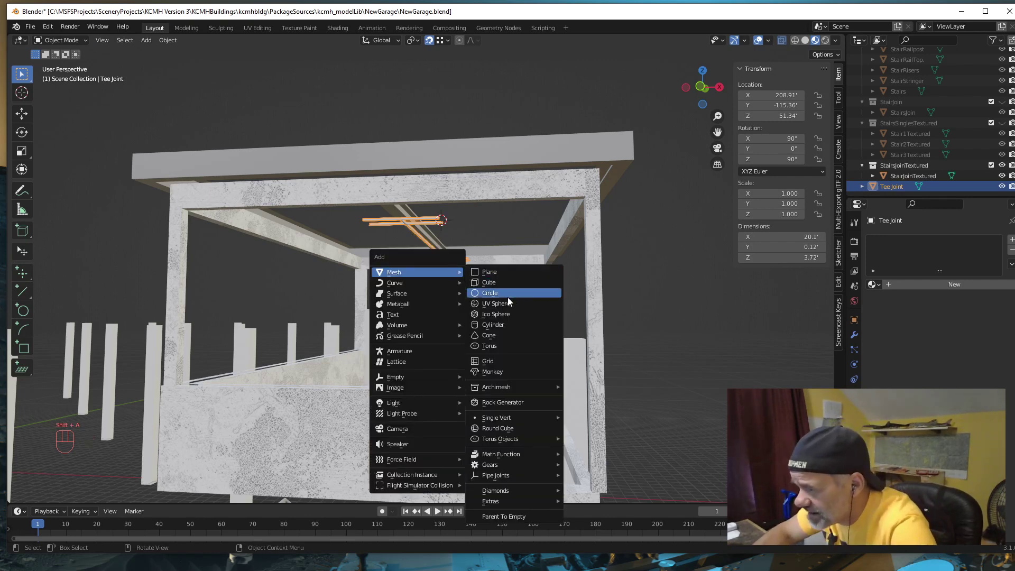
{"action": "left_click", "coordinate": [498, 328]}
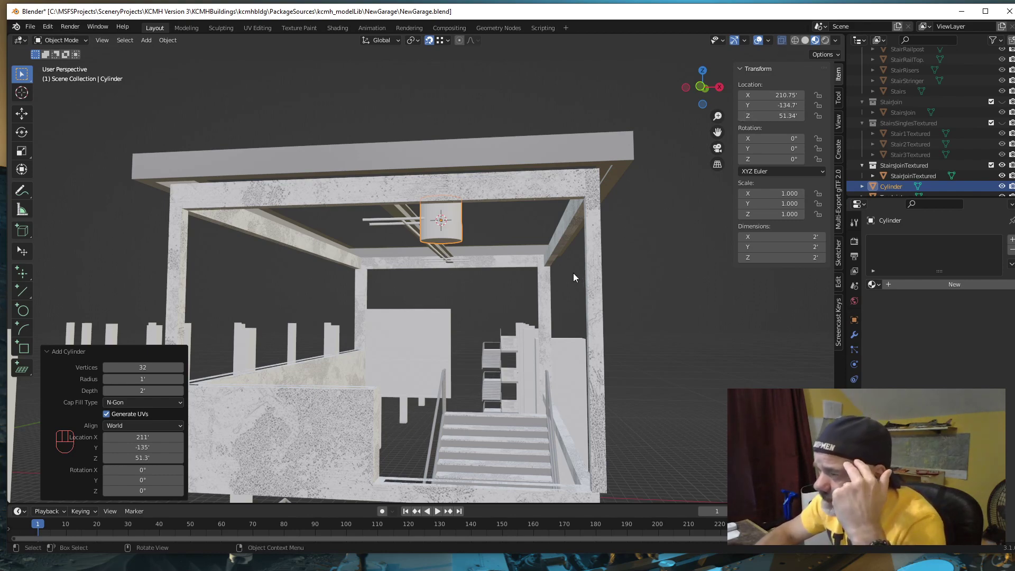
Step: Apply all transforms to the ceiling's cross pipe object in Object Mode
{"action": "scroll", "coordinate": [578, 272], "scroll_direction": "up", "scroll_amount": 3}
{"action": "scroll", "coordinate": [518, 274], "scroll_direction": "up", "scroll_amount": 2}
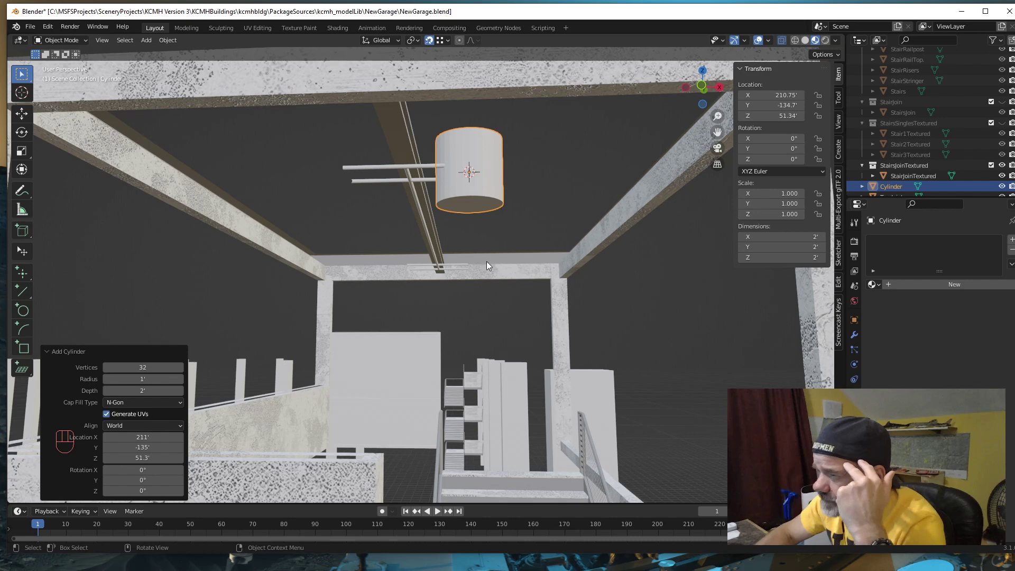
{"action": "left_click", "coordinate": [376, 179]}
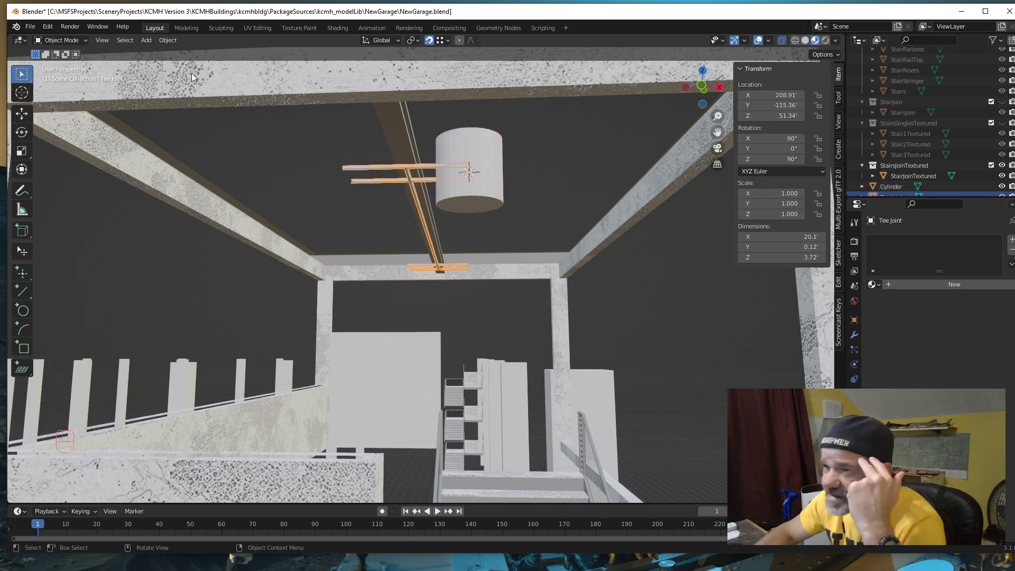
{"action": "left_click", "coordinate": [164, 41]}
{"action": "mouse_move", "coordinate": [214, 95]}
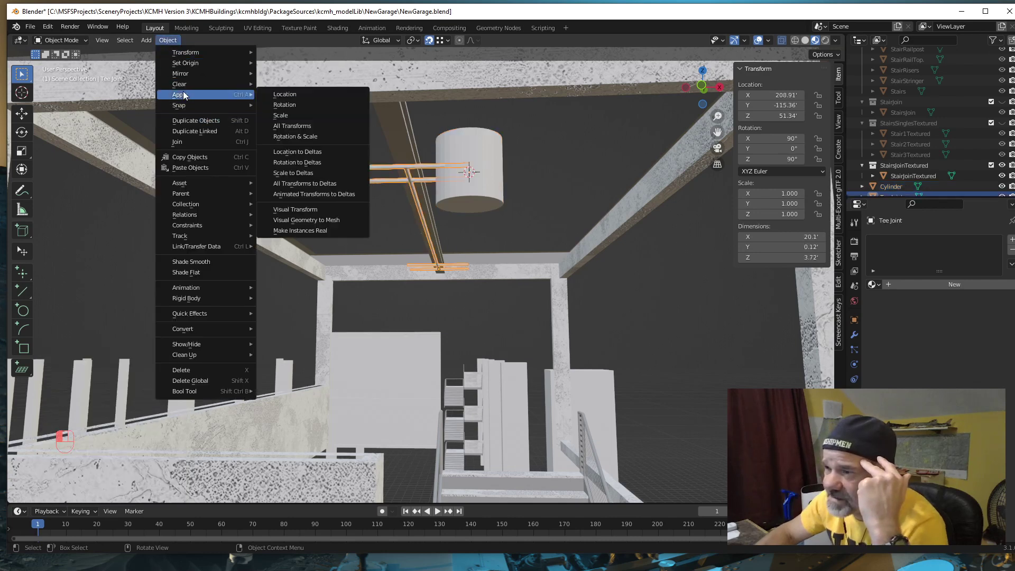
{"action": "left_click", "coordinate": [292, 126]}
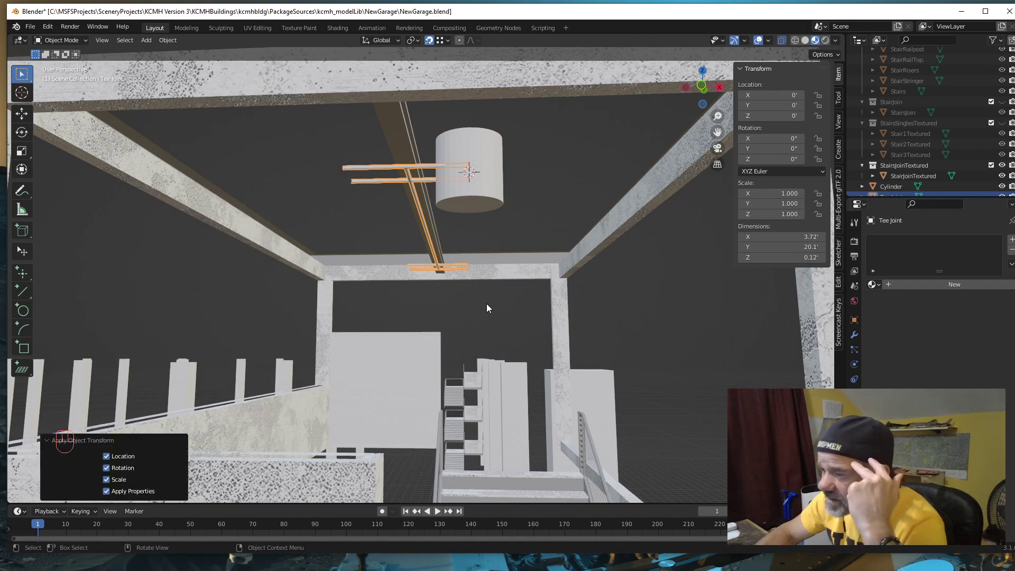
Step: Select the new cylinder beside the cross pipes and rotate it 90° about the global X axis
{"action": "scroll", "coordinate": [537, 300], "scroll_direction": "up", "scroll_amount": 2}
{"action": "middle_click_drag", "start_coordinate": [518, 308], "coordinate": [508, 303]}
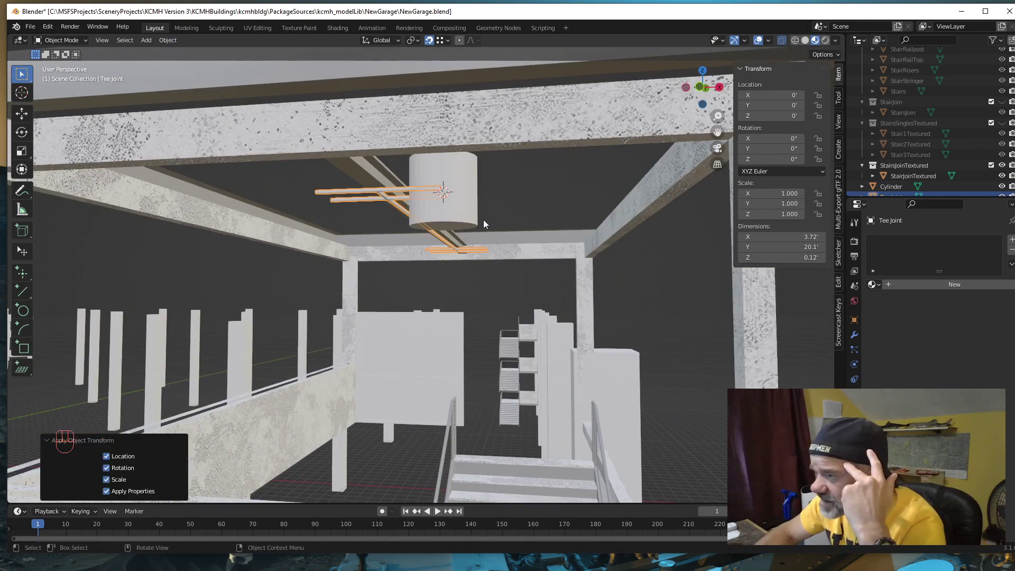
{"action": "left_click", "coordinate": [460, 183]}
{"action": "middle_click_drag", "start_coordinate": [569, 279], "coordinate": [588, 272]}
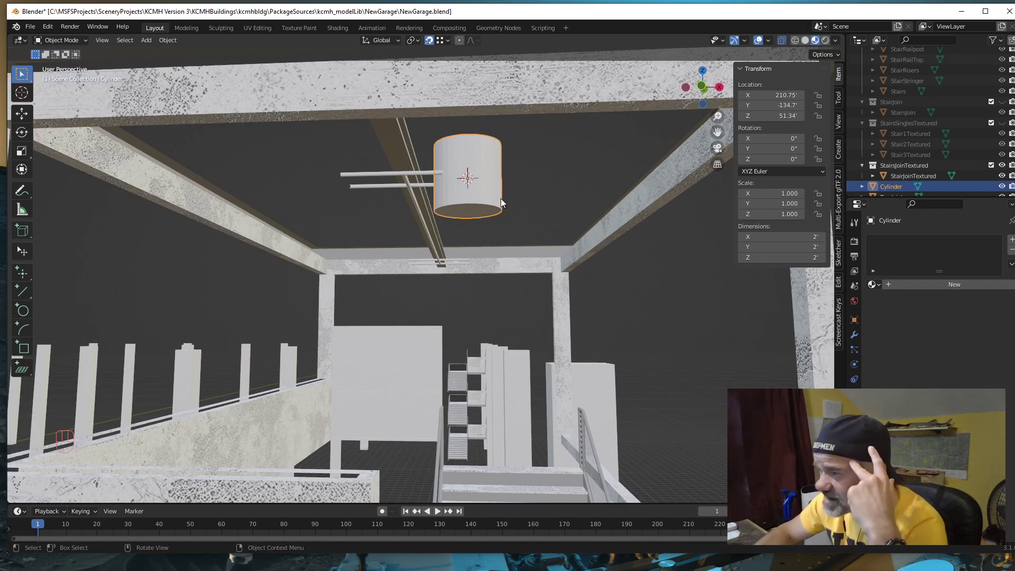
{"action": "key", "text": "r"}
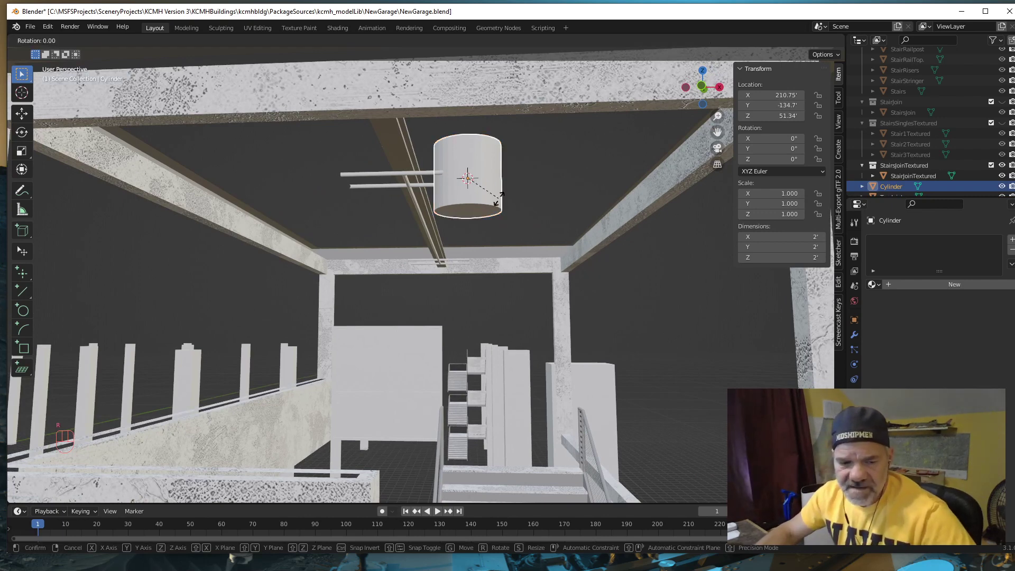
{"action": "key", "text": "x"}
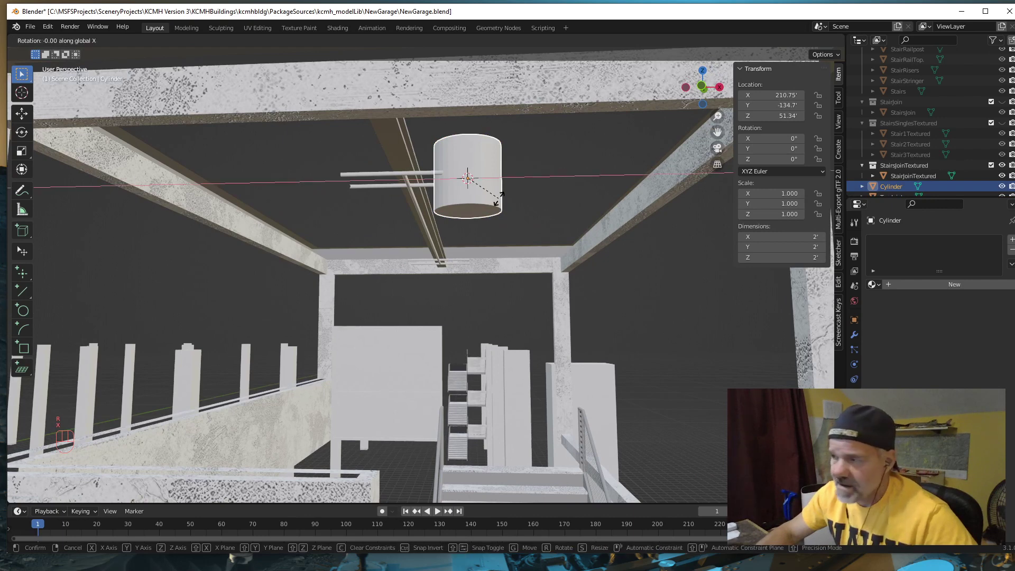
{"action": "key", "text": "KP_9"}
{"action": "key", "text": "KP_0"}
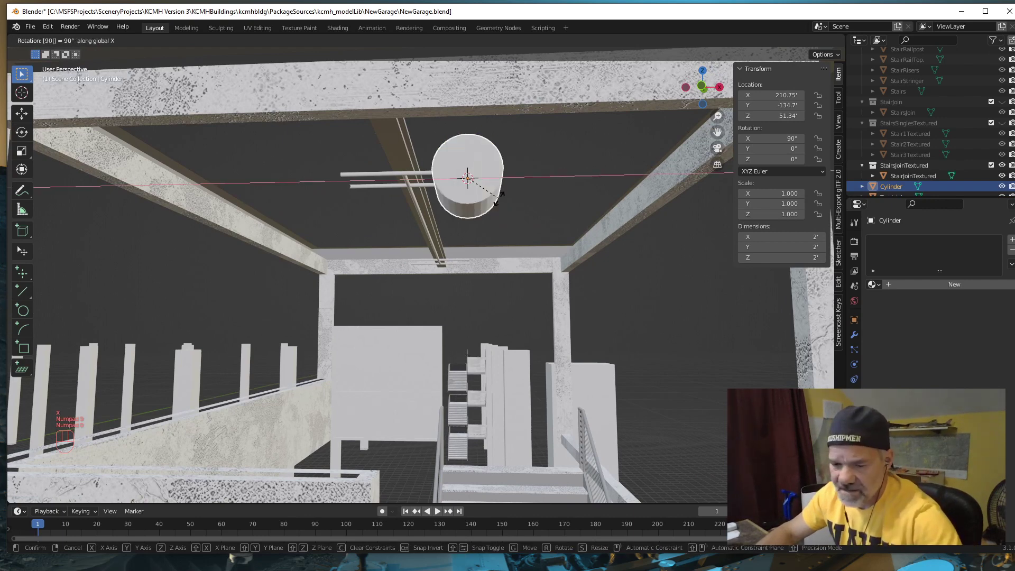
{"action": "key", "text": "KP_Enter"}
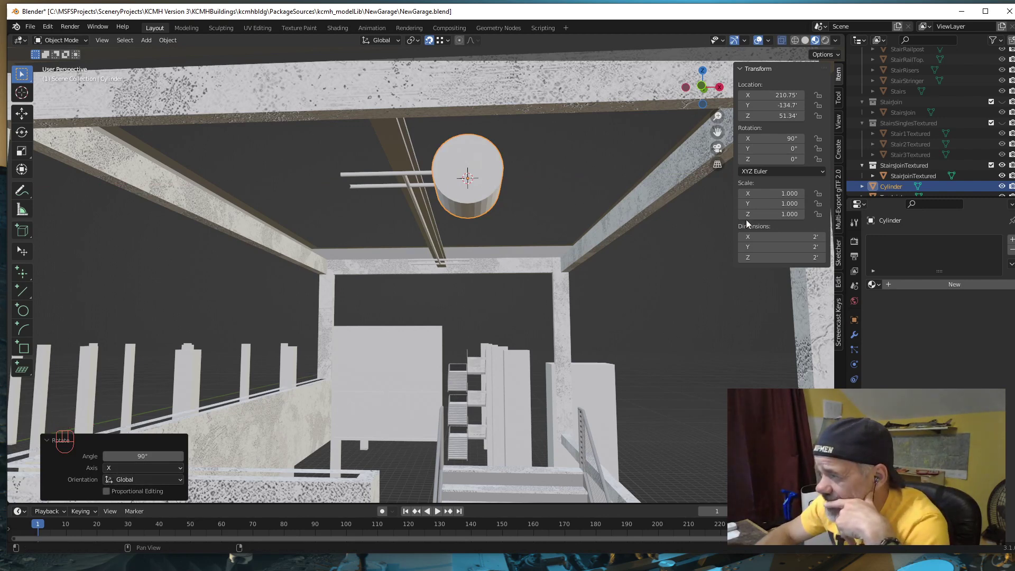
Step: Try setting the rotated cylinder's X and Z dimensions to 1 ft, and undo both changes
{"action": "left_click", "coordinate": [770, 238]}
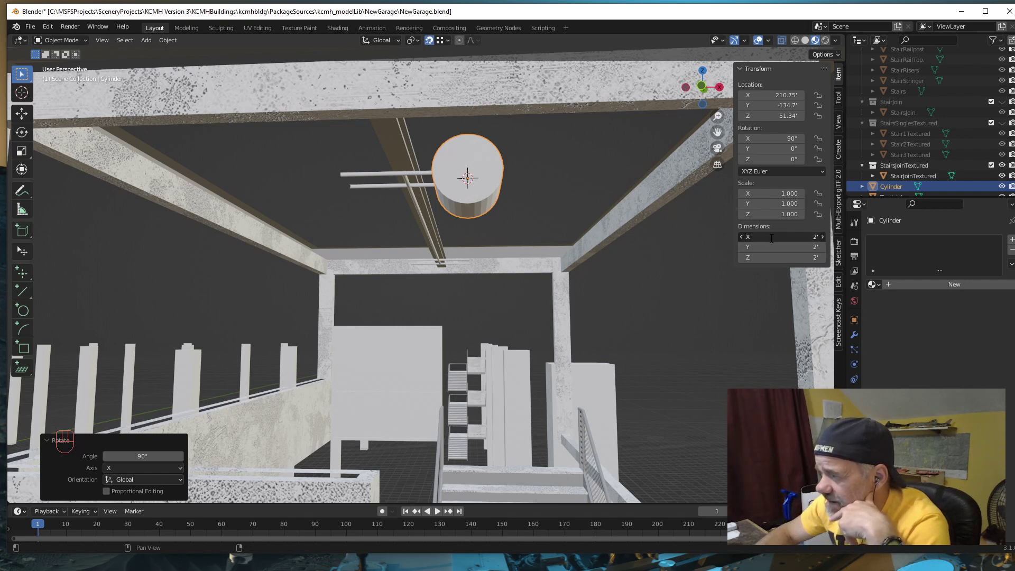
{"action": "type", "text": "1"}
{"action": "key", "text": "Return"}
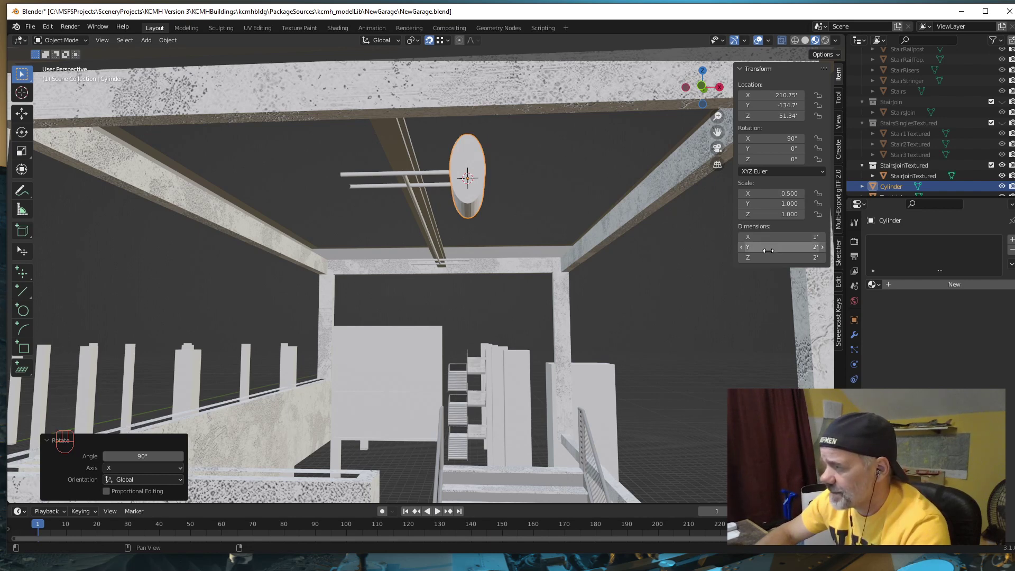
{"action": "left_click", "coordinate": [771, 258]}
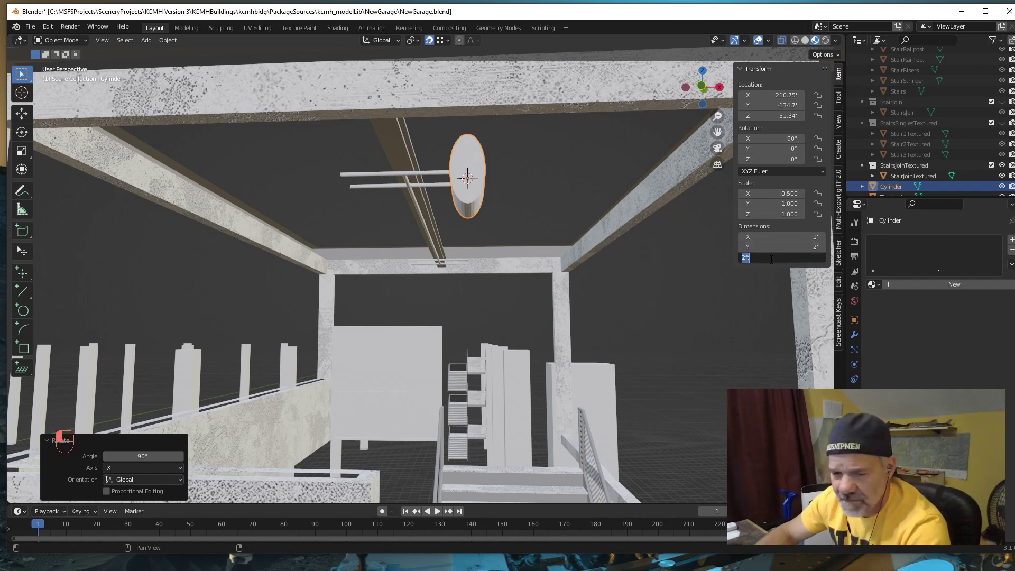
{"action": "type", "text": "1"}
{"action": "key", "text": "Return"}
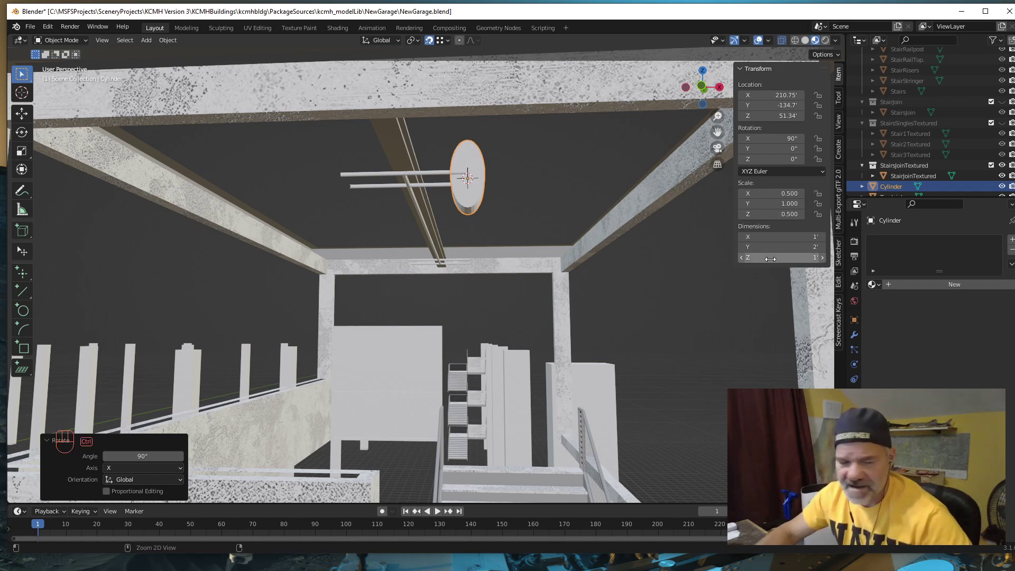
{"action": "key", "text": "ctrl+z"}
{"action": "key", "text": "ctrl+z"}
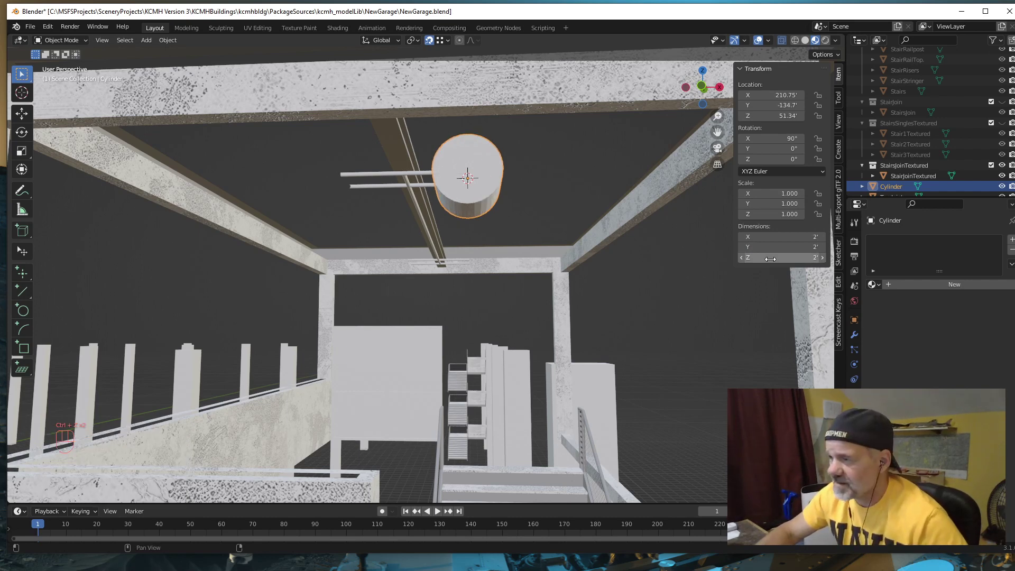
Step: Apply all transforms to the rotated cylinder
{"action": "left_click", "coordinate": [167, 40]}
{"action": "mouse_move", "coordinate": [190, 94]}
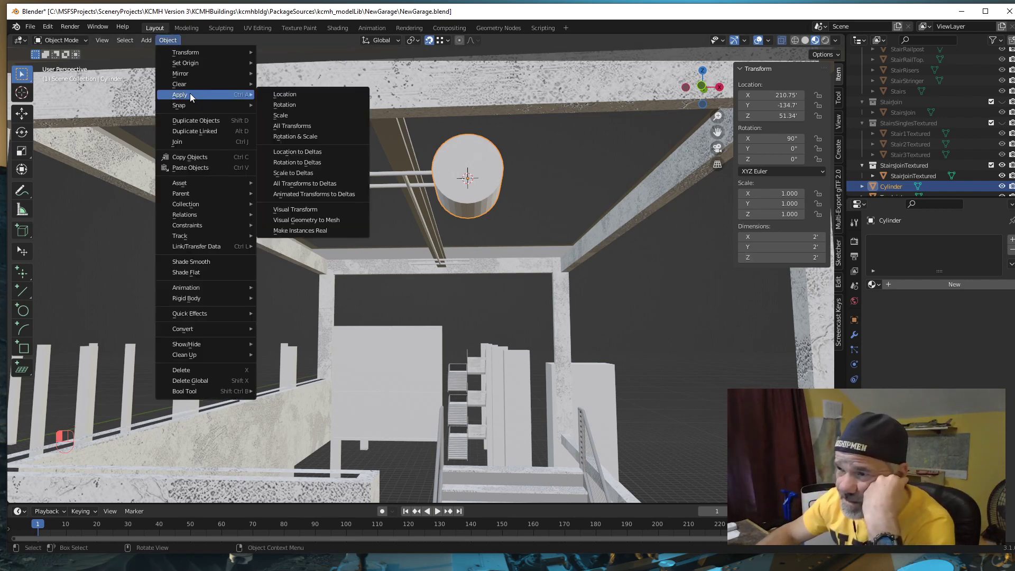
{"action": "left_click", "coordinate": [305, 128]}
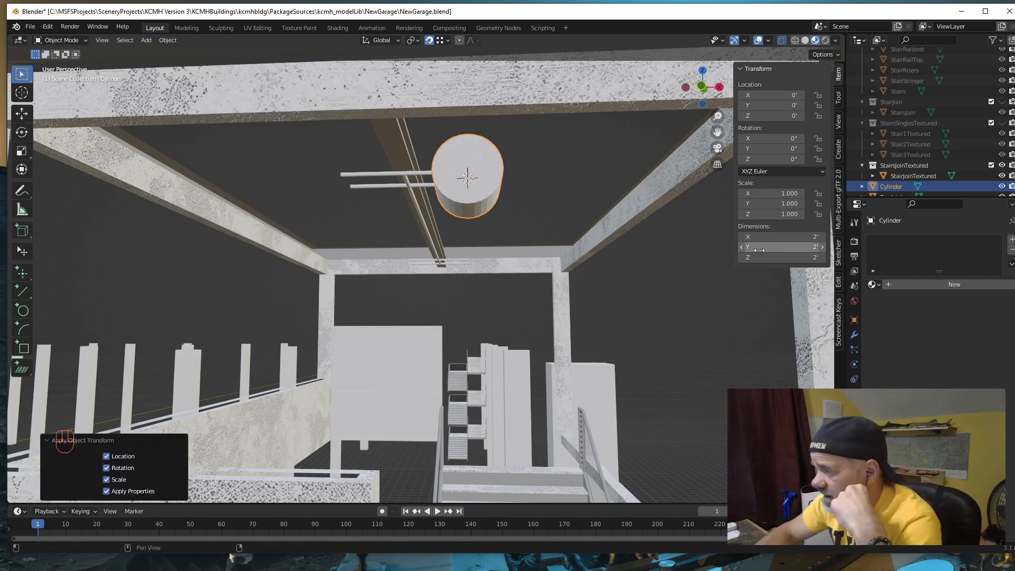
Step: Try setting only the cylinder's X dimension to 1 ft, and undo the change
{"action": "left_click", "coordinate": [802, 237]}
{"action": "type", "text": "1"}
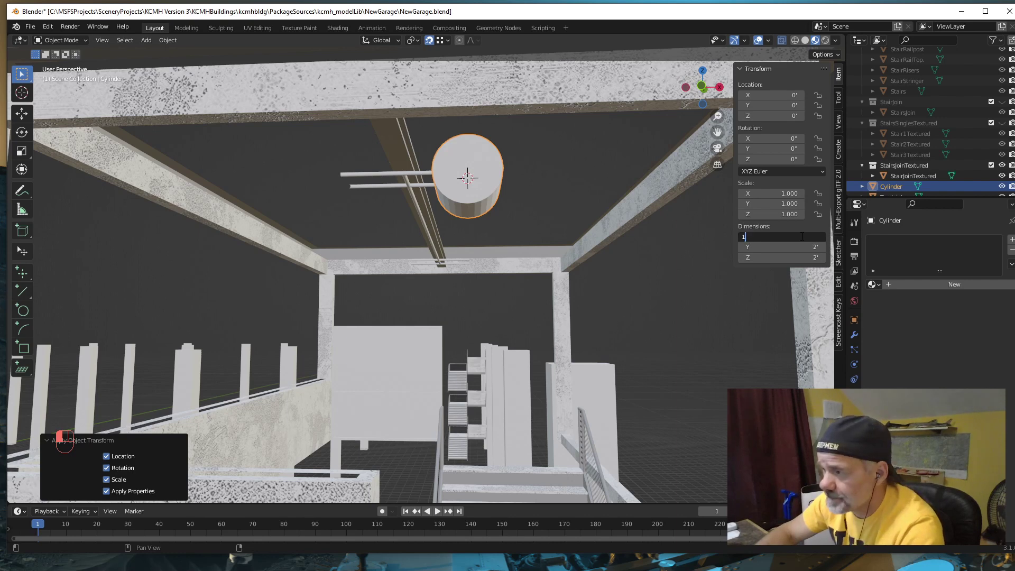
{"action": "key", "text": "Return"}
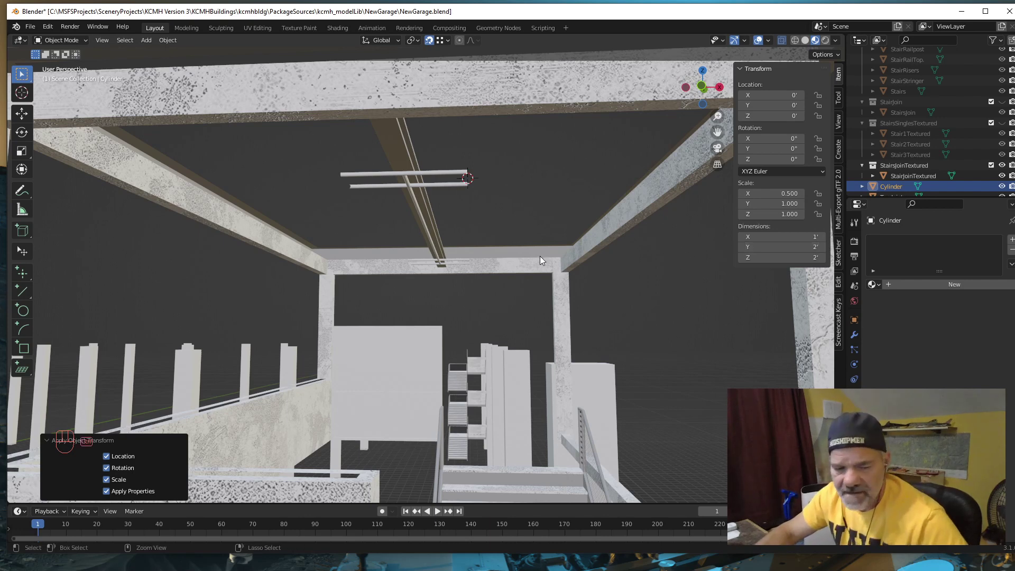
{"action": "key", "text": "ctrl+z"}
Step: Set the cylinder's origin to its geometry
{"action": "scroll", "coordinate": [573, 298], "scroll_direction": "down", "scroll_amount": 3}
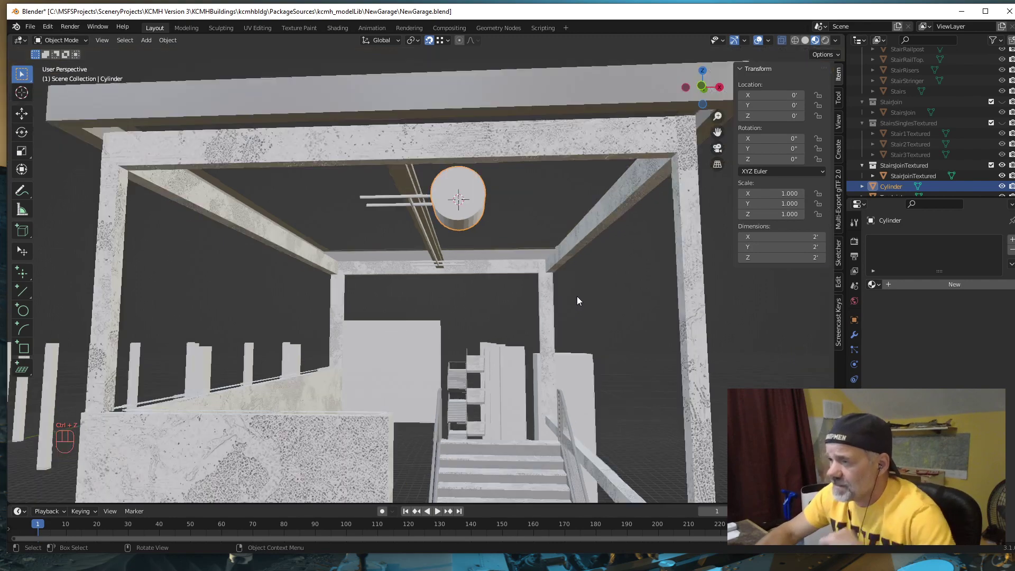
{"action": "scroll", "coordinate": [467, 303], "scroll_direction": "down", "scroll_amount": 3}
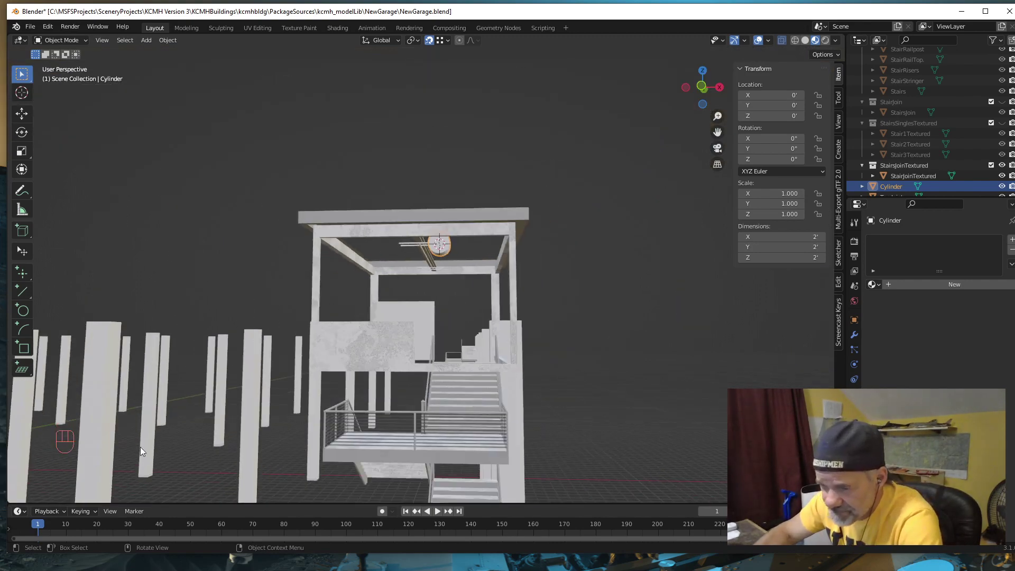
{"action": "scroll", "coordinate": [106, 433], "scroll_direction": "down", "scroll_amount": 8}
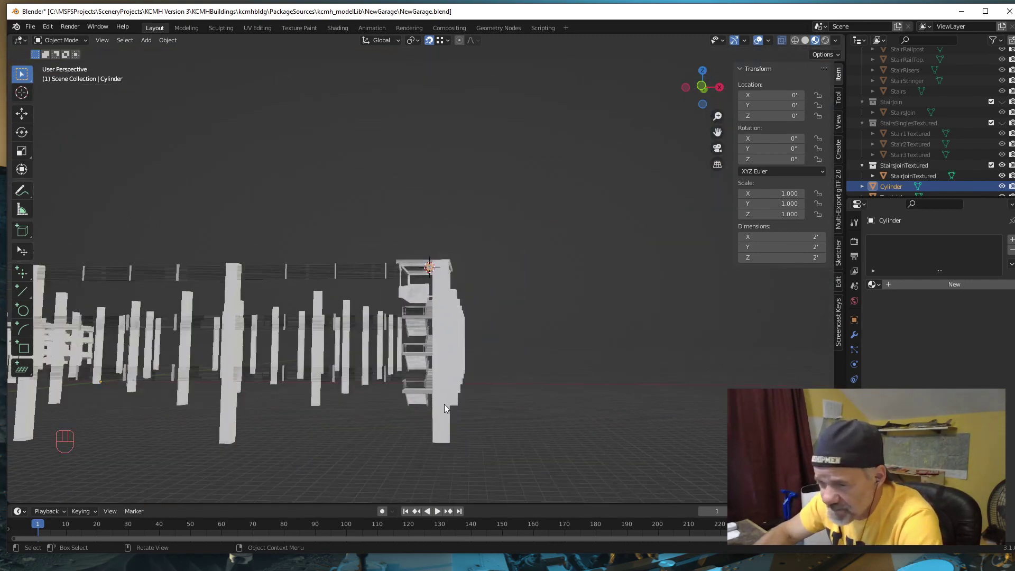
{"action": "scroll", "coordinate": [444, 405], "scroll_direction": "down", "scroll_amount": 2}
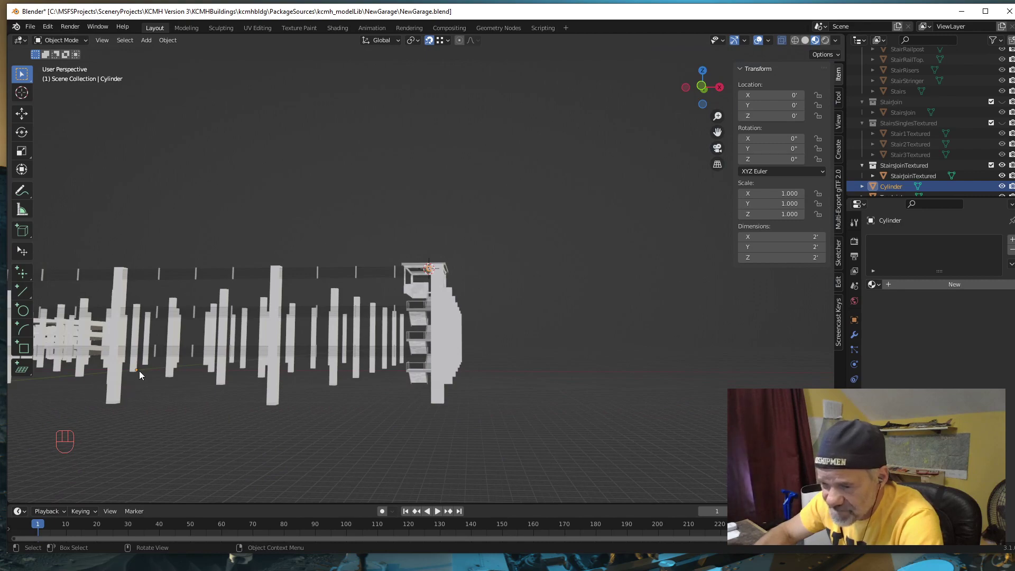
{"action": "scroll", "coordinate": [342, 373], "scroll_direction": "up", "scroll_amount": 10}
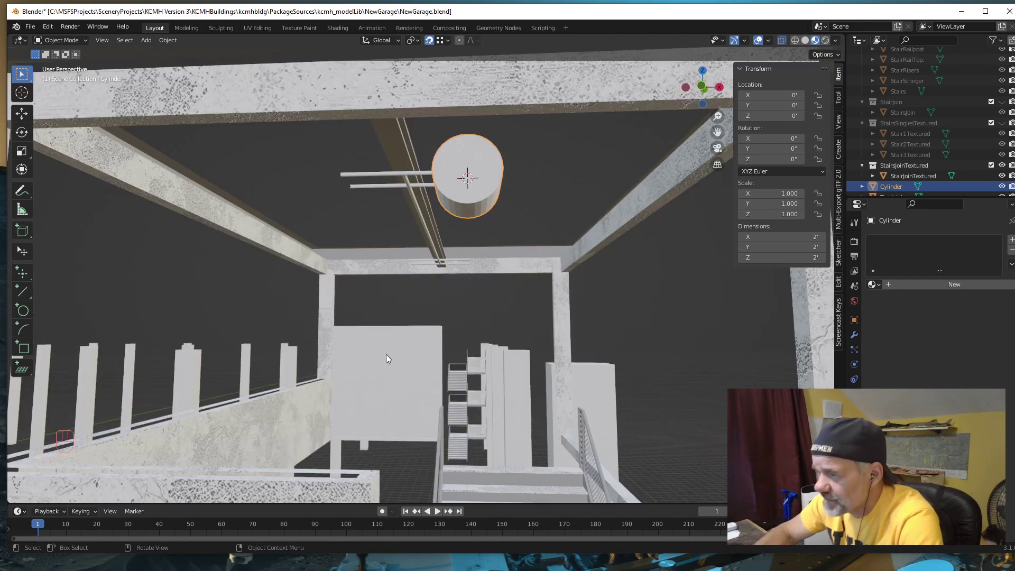
{"action": "right_click", "coordinate": [383, 310]}
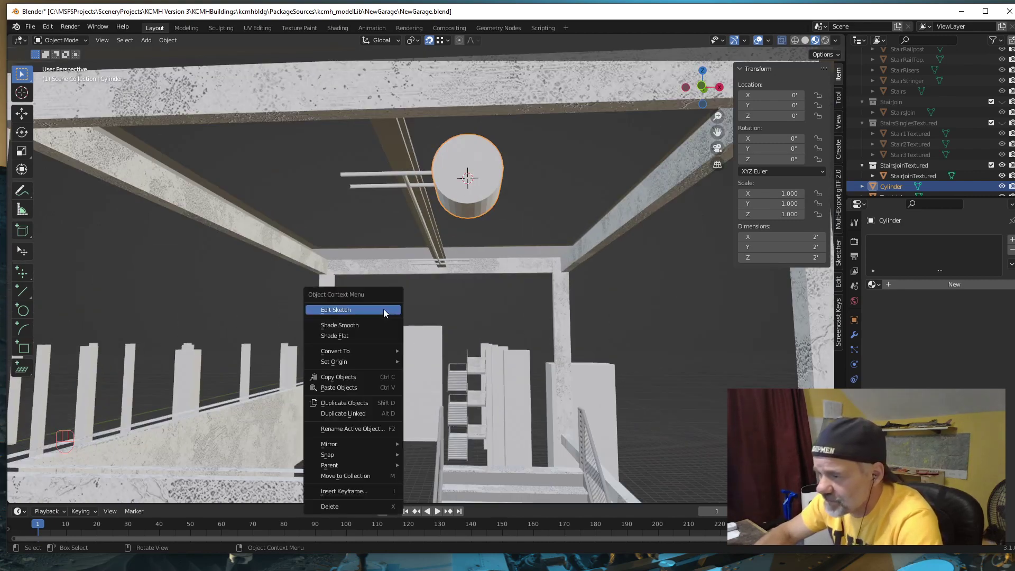
{"action": "mouse_move", "coordinate": [353, 362]}
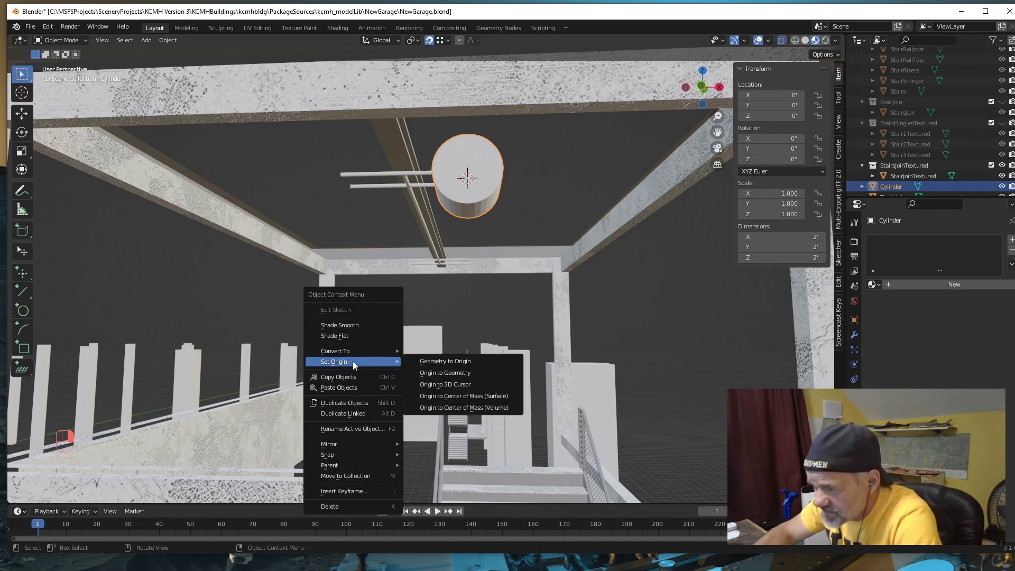
{"action": "left_click", "coordinate": [462, 373]}
Step: Set the cylinder's X and Z dimensions to 1 ft each
{"action": "middle_click_drag", "start_coordinate": [492, 239], "coordinate": [519, 273]}
{"action": "left_click", "coordinate": [793, 236]}
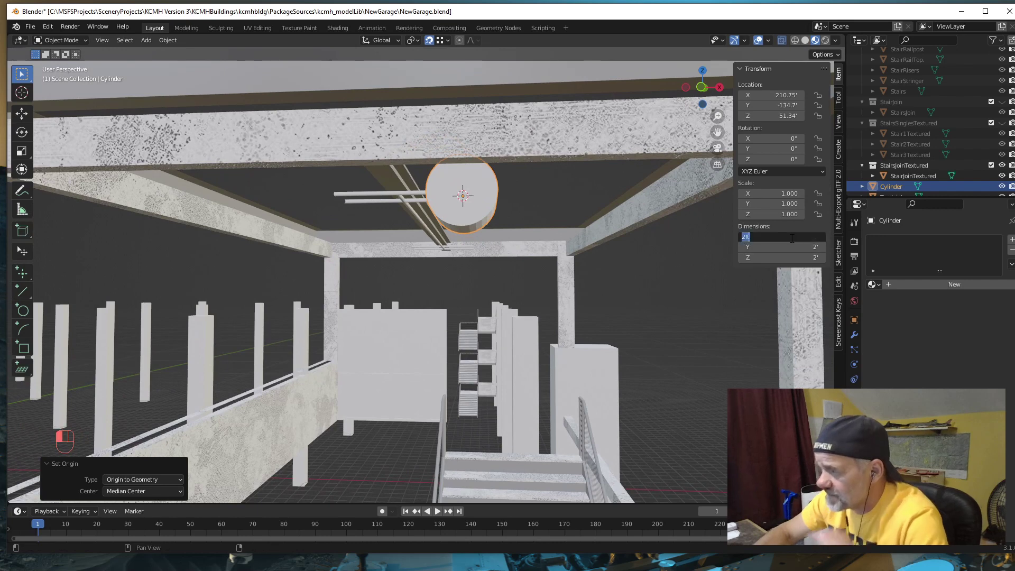
{"action": "type", "text": "1"}
{"action": "key", "text": "Return"}
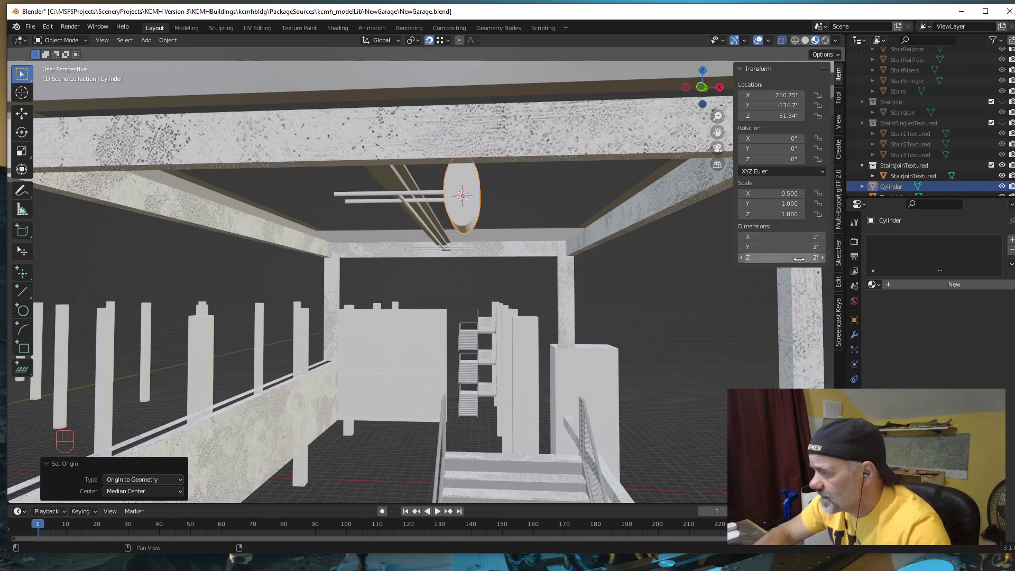
{"action": "left_click", "coordinate": [800, 258]}
{"action": "type", "text": "1"}
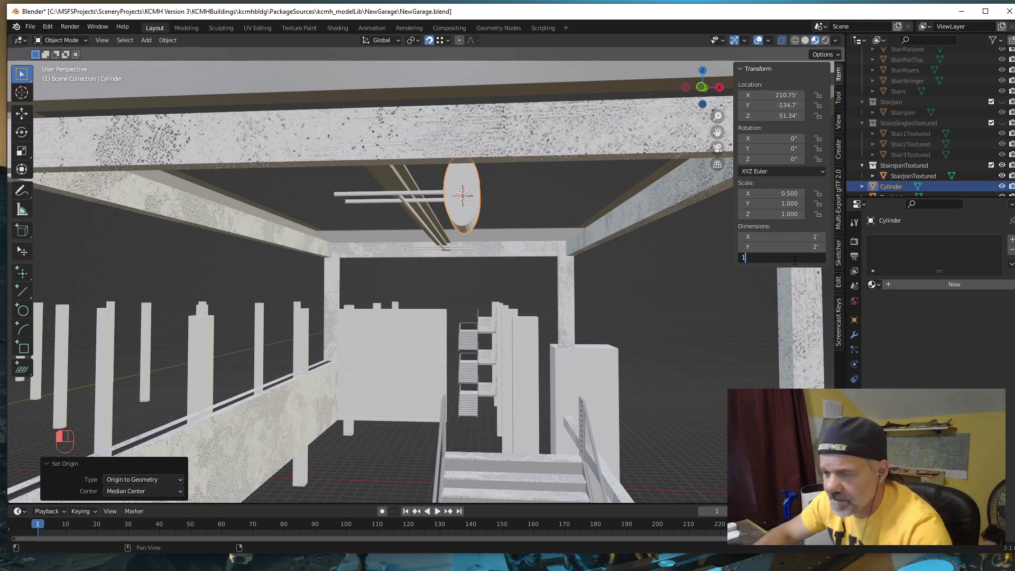
{"action": "key", "text": "Return"}
Step: Lengthen the cylinder by setting its Y dimension to 4 ft
{"action": "middle_click_drag", "start_coordinate": [682, 271], "coordinate": [255, 323]}
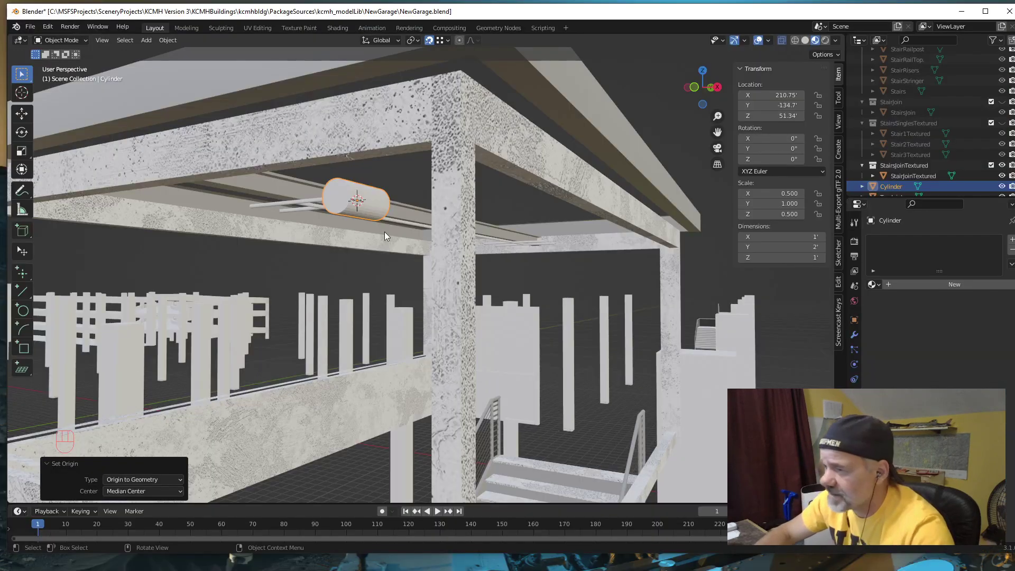
{"action": "left_click", "coordinate": [795, 247]}
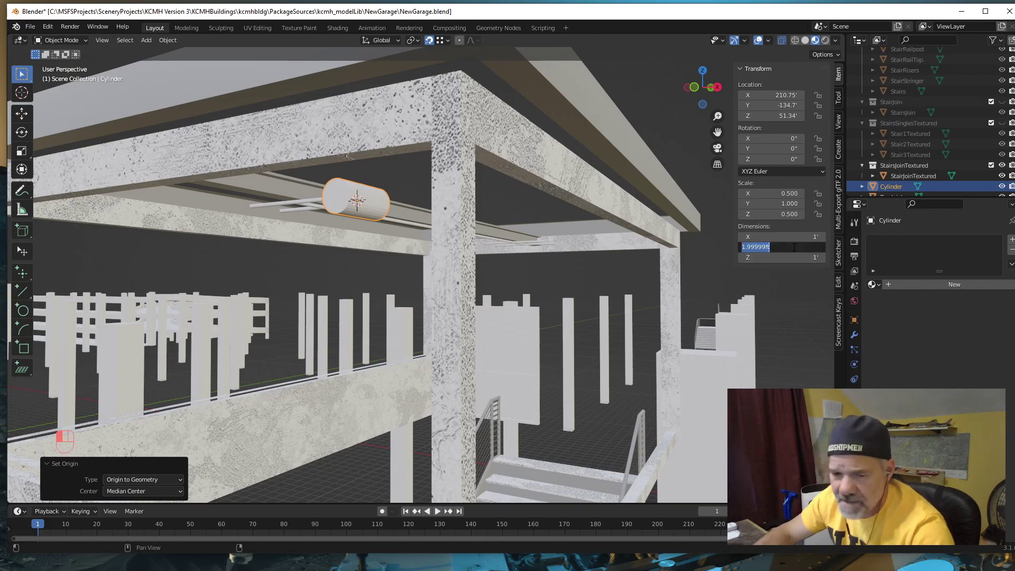
{"action": "type", "text": "4"}
{"action": "key", "text": "Return"}
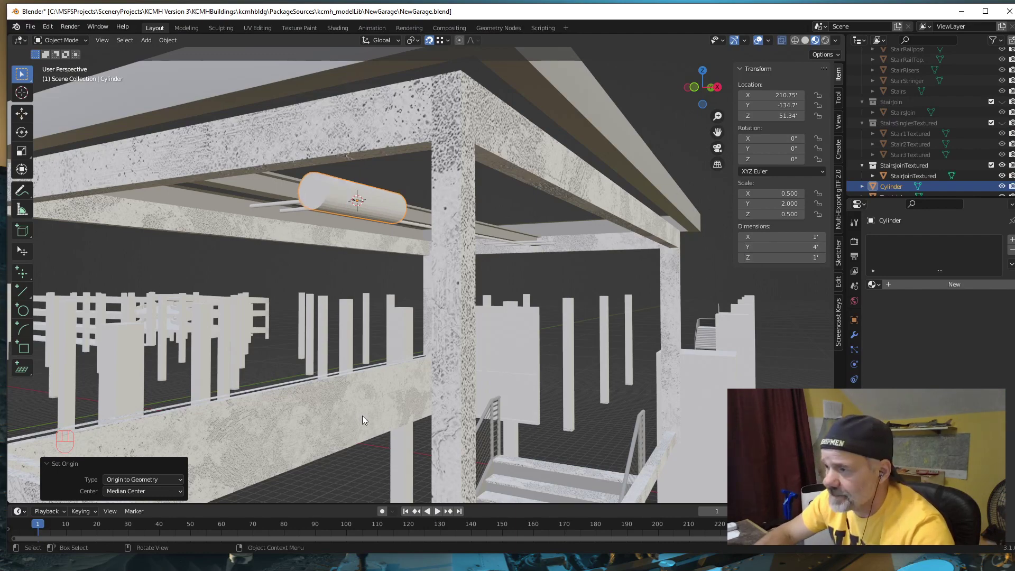
Step: Delete the faces of the cylinder's upper half, working on its mesh in front view
{"action": "middle_click_drag", "start_coordinate": [363, 420], "coordinate": [396, 417]}
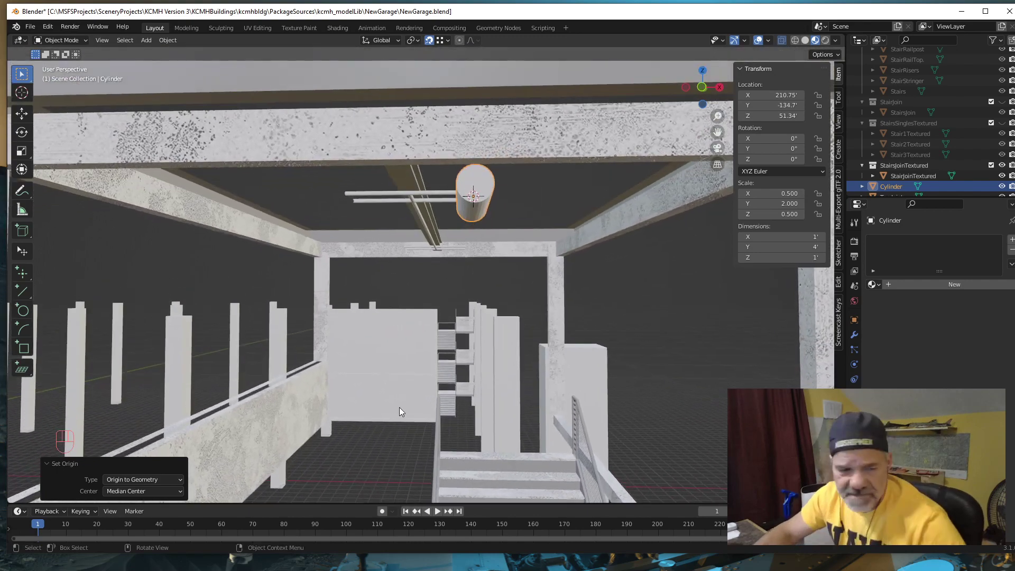
{"action": "key", "text": "Tab"}
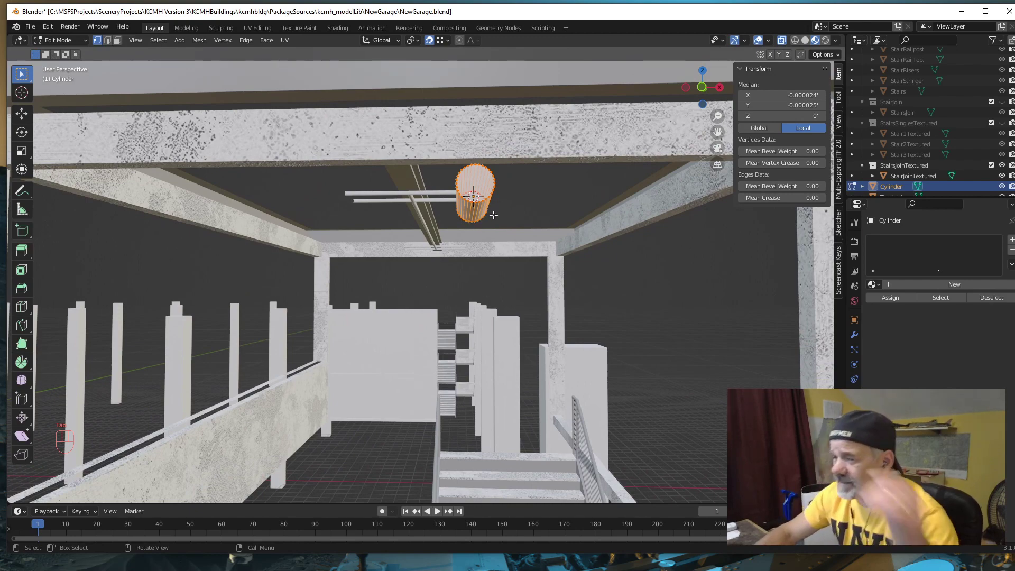
{"action": "scroll", "coordinate": [487, 218], "scroll_direction": "up", "scroll_amount": 2}
{"action": "middle_click_drag", "start_coordinate": [487, 218], "coordinate": [478, 238]}
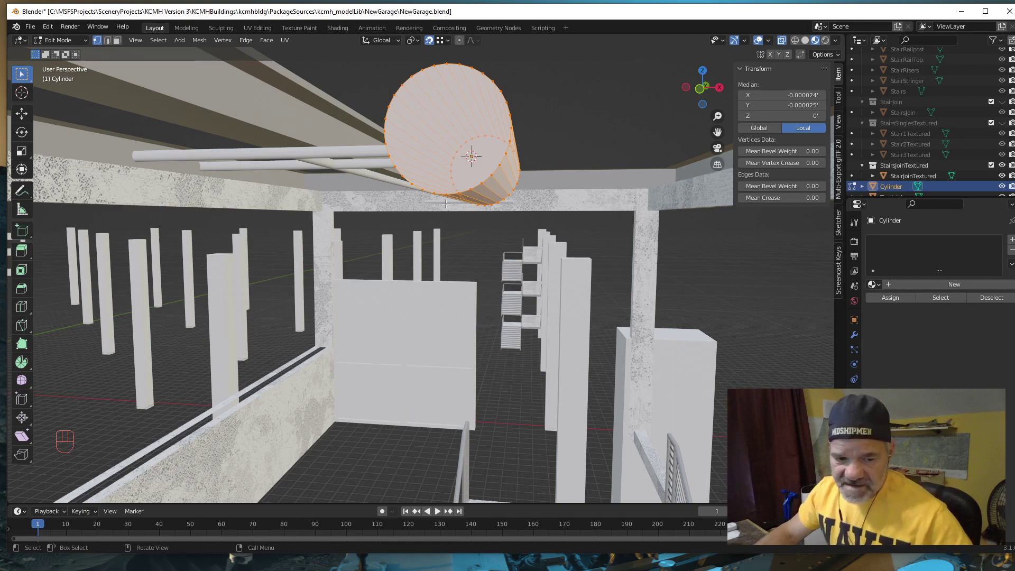
{"action": "key", "text": "grave"}
{"action": "key", "text": "6"}
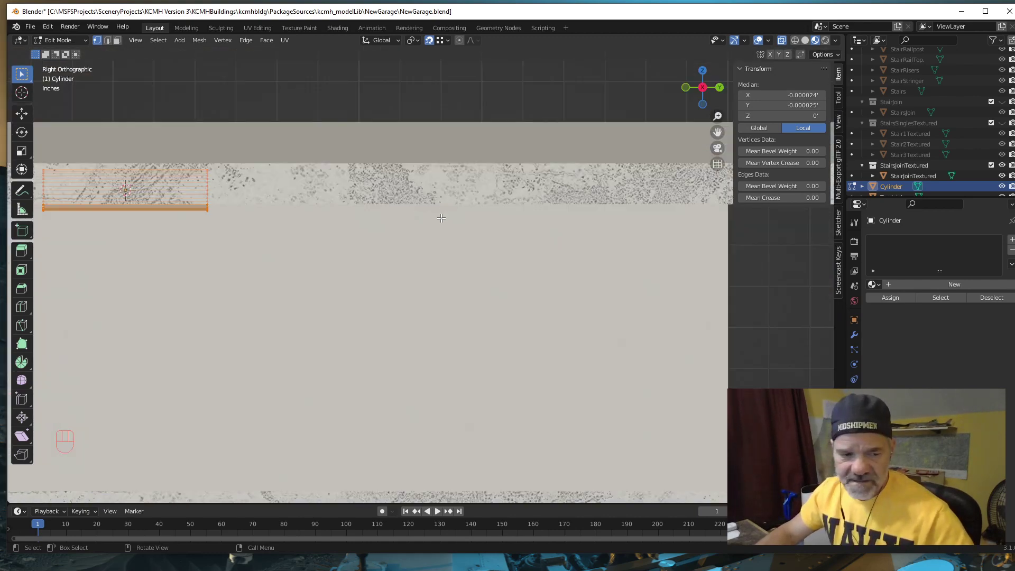
{"action": "key", "text": "grave"}
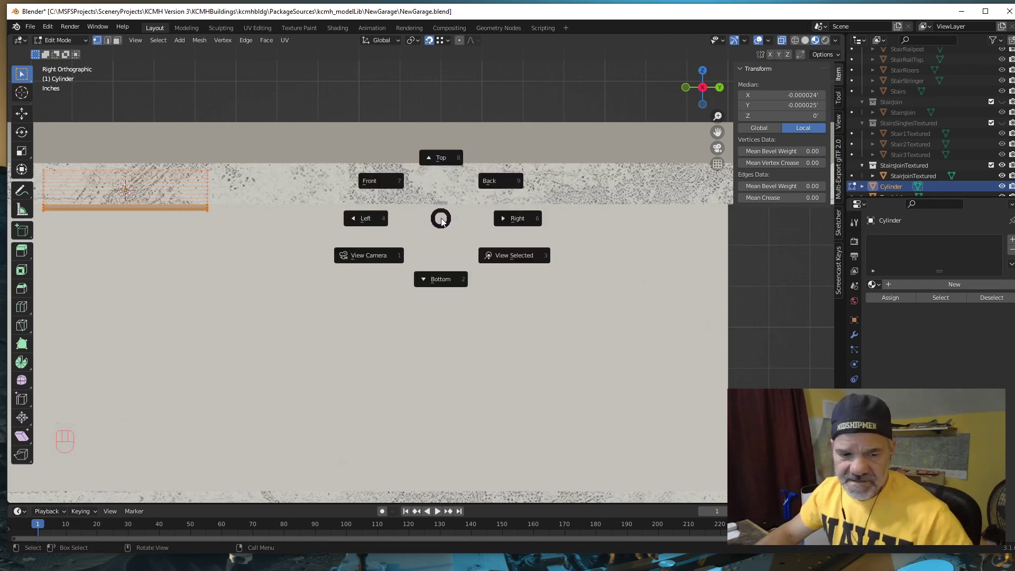
{"action": "key", "text": "7"}
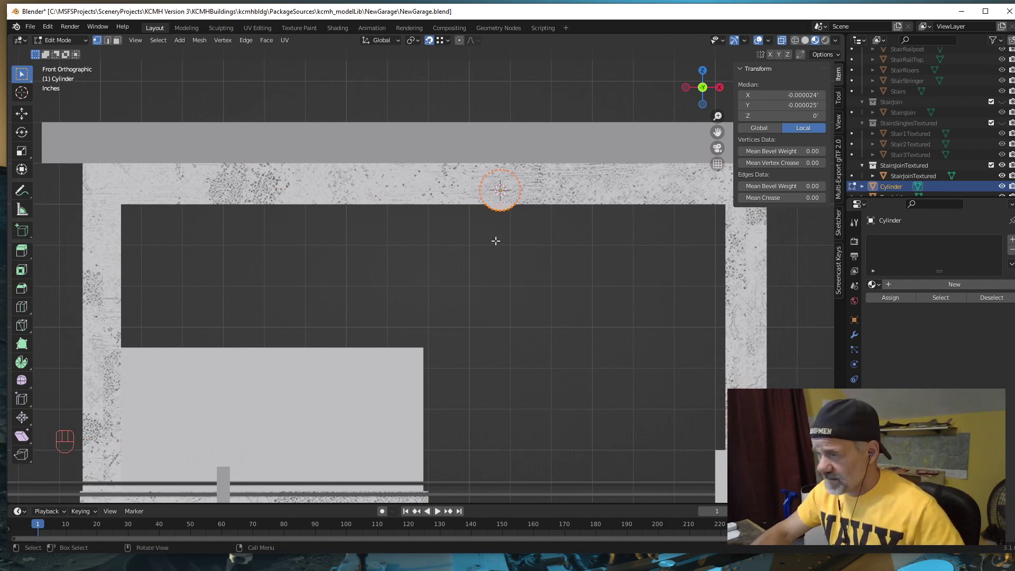
{"action": "scroll", "coordinate": [531, 193], "scroll_direction": "up", "scroll_amount": 4}
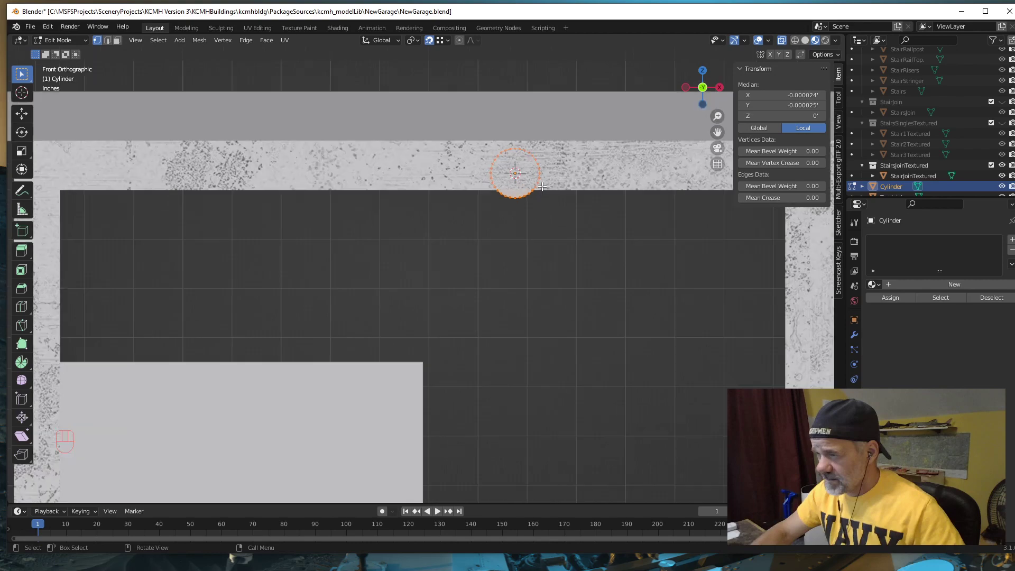
{"action": "middle_click_drag", "start_coordinate": [544, 181], "coordinate": [334, 377], "text": "shift"}
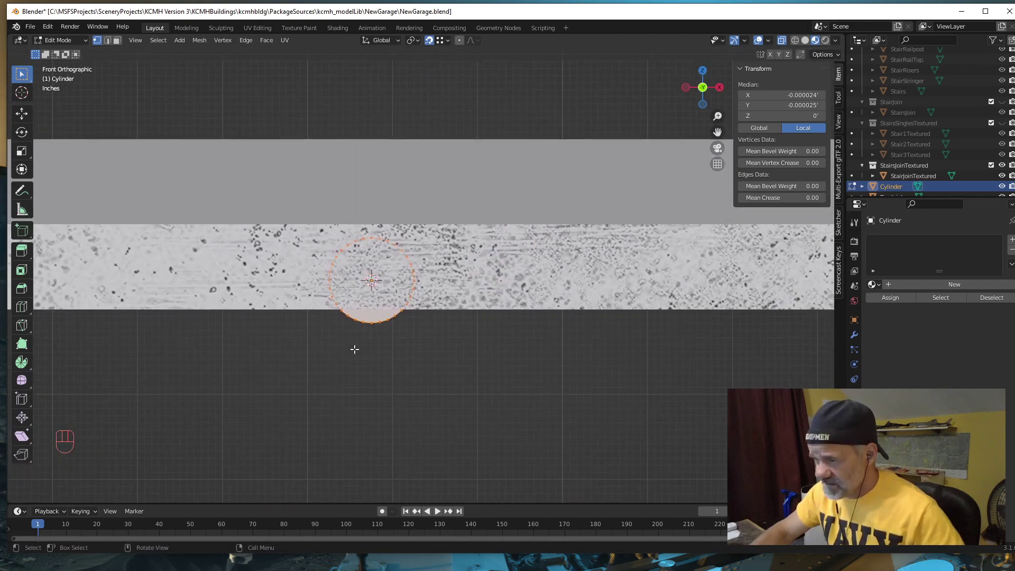
{"action": "scroll", "coordinate": [355, 346], "scroll_direction": "up", "scroll_amount": 3}
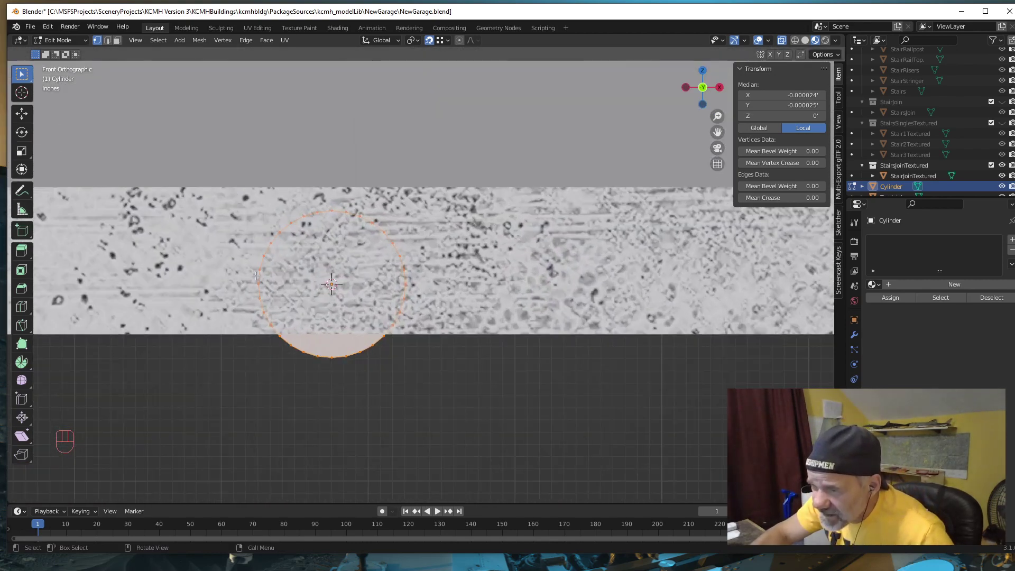
{"action": "left_click_drag", "start_coordinate": [249, 277], "coordinate": [426, 210]}
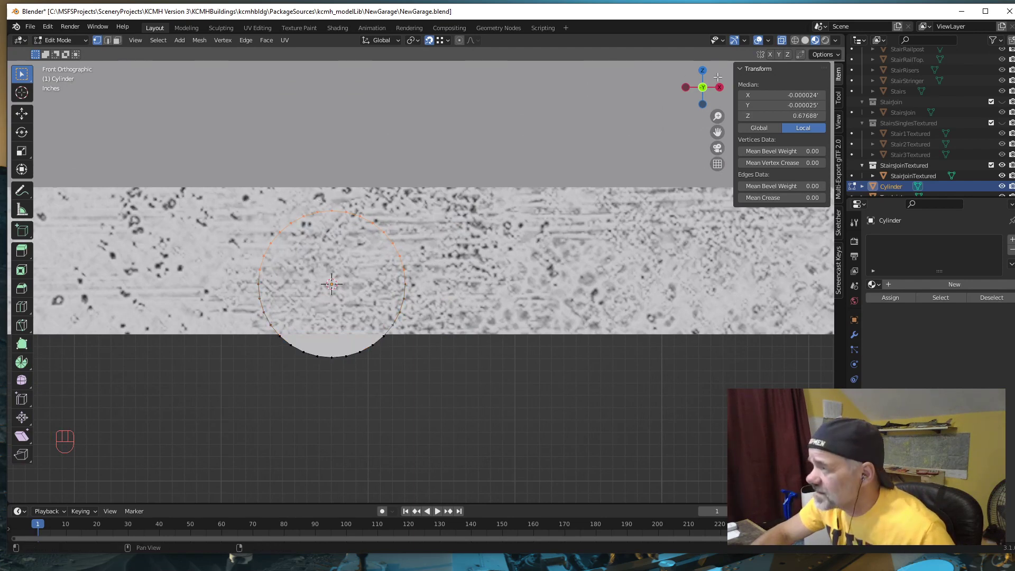
{"action": "key", "text": "Delete"}
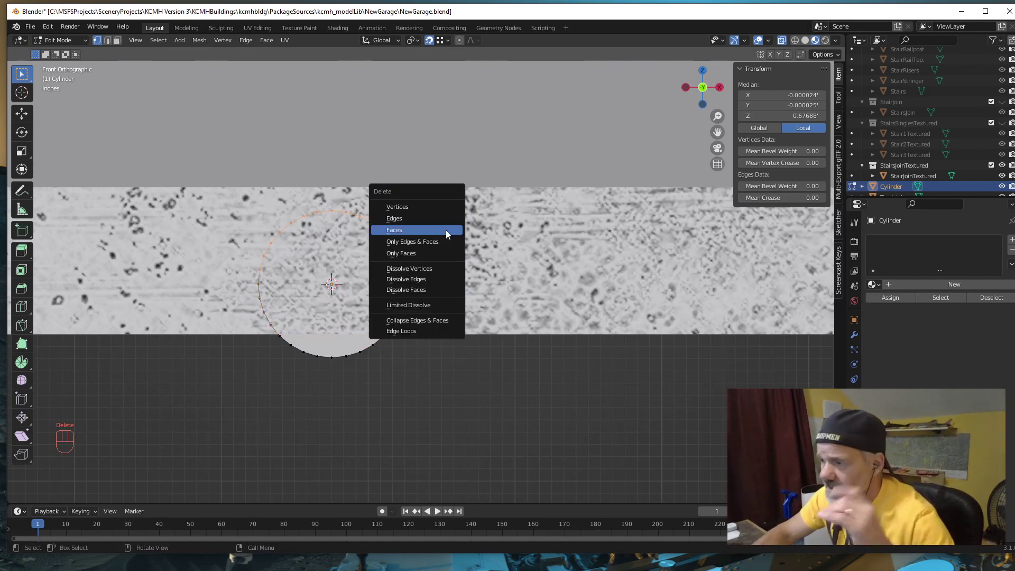
{"action": "left_click", "coordinate": [397, 230]}
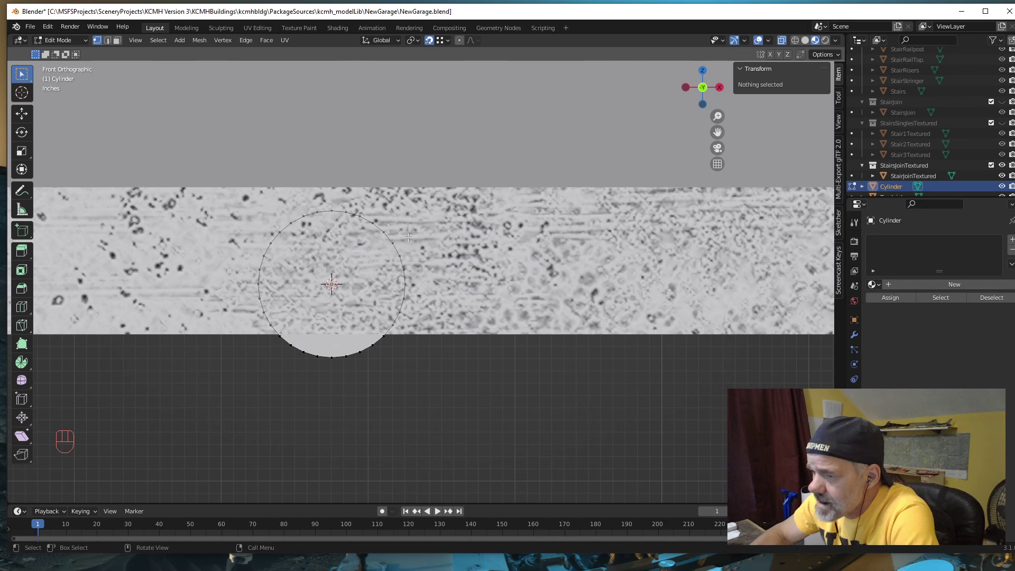
Step: Delete the remaining vertices of the cylinder's upper half, keeping the curved lower half
{"action": "left_click_drag", "start_coordinate": [244, 277], "coordinate": [442, 202]}
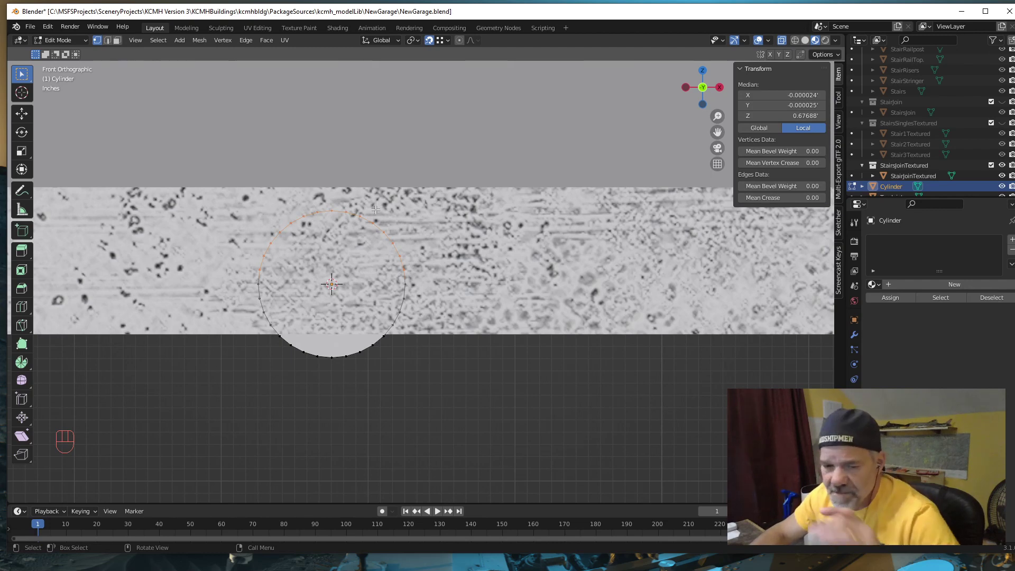
{"action": "key", "text": "Delete"}
{"action": "left_click", "coordinate": [322, 183]}
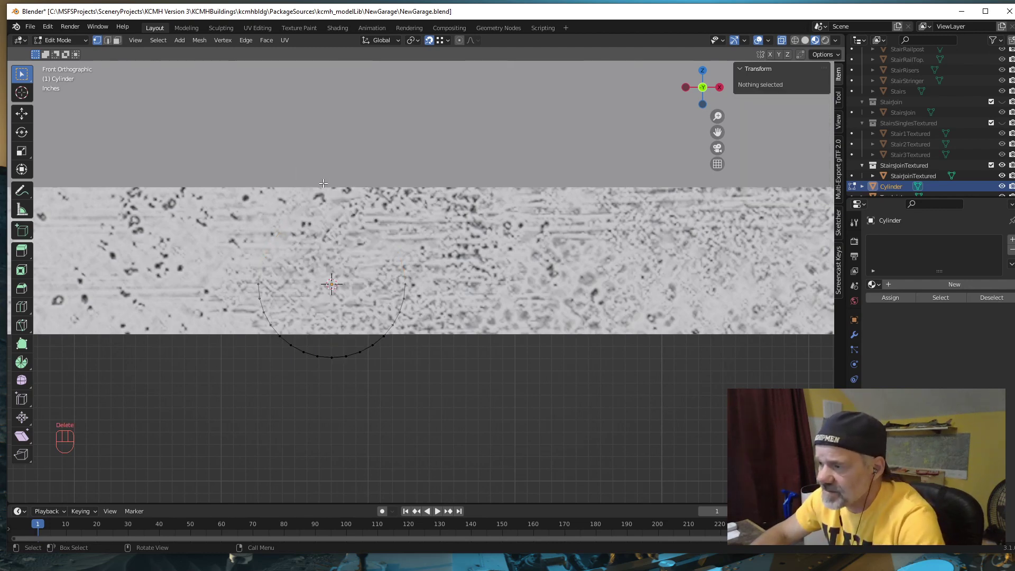
Step: Fill the half-cylinder's open front end with a face
{"action": "mouse_move", "coordinate": [355, 295]}
{"action": "middle_mouse_down"}
{"action": "mouse_move", "coordinate": [352, 283]}
{"action": "mouse_move", "coordinate": [345, 299]}
{"action": "middle_mouse_up"}
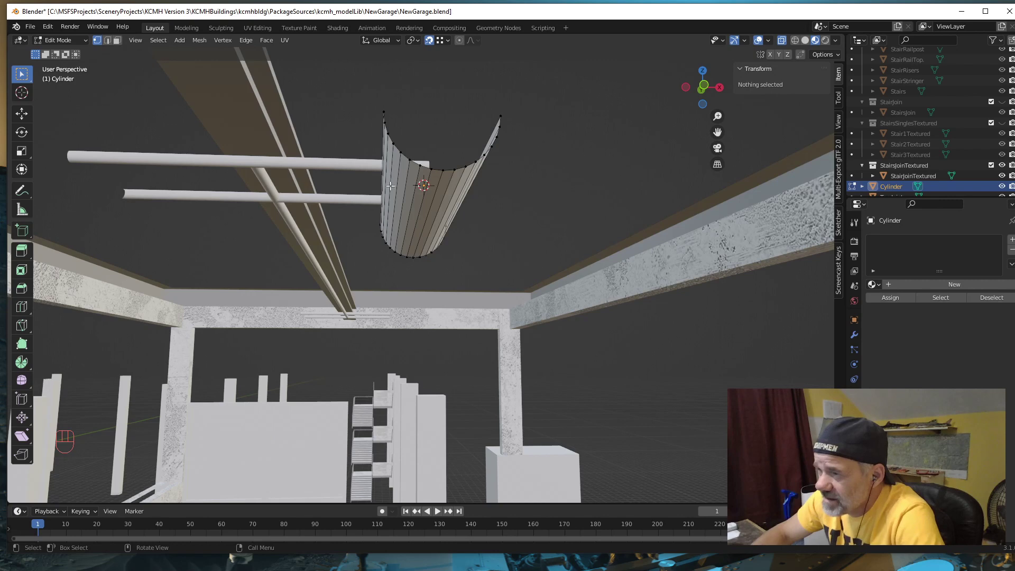
{"action": "left_click_drag", "start_coordinate": [354, 185], "coordinate": [515, 94]}
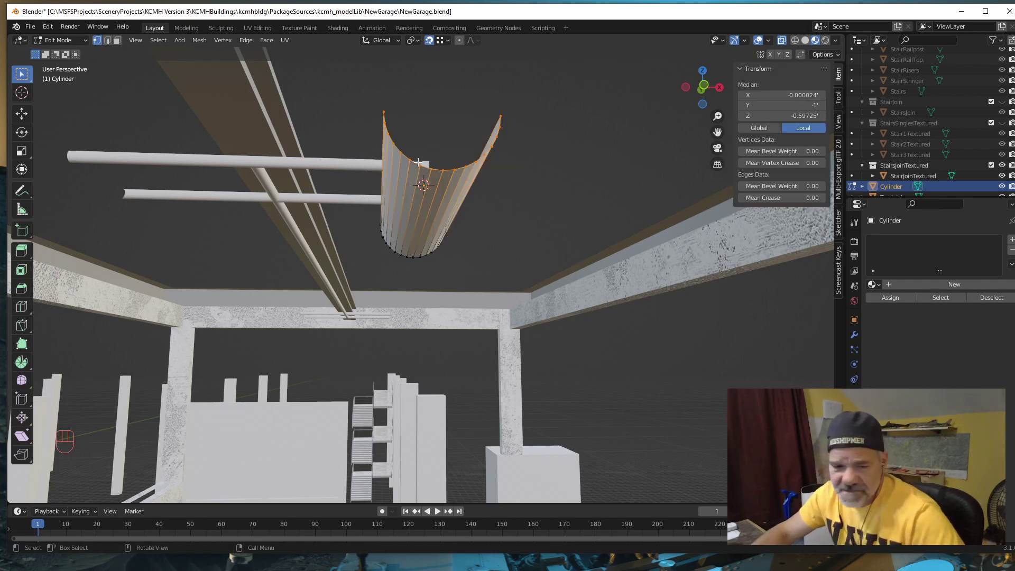
{"action": "key", "text": "f"}
{"action": "middle_click_drag", "start_coordinate": [503, 229], "coordinate": [502, 229]}
{"action": "key", "text": "KP_Decimal"}
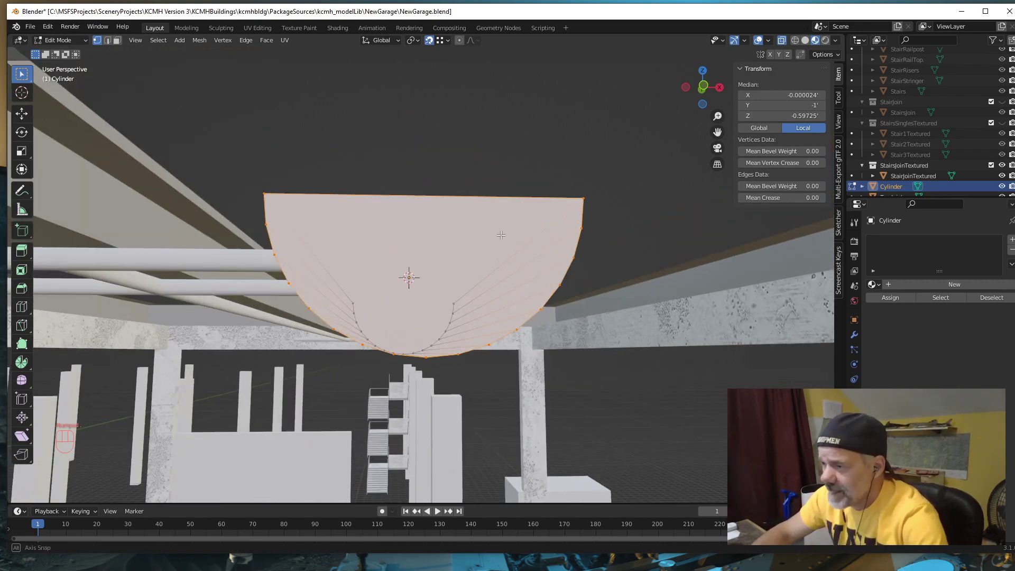
Step: Close the half-cylinder's open rear end with a face between its rim vertices
{"action": "middle_click_drag", "start_coordinate": [407, 276], "coordinate": [302, 235]}
{"action": "scroll", "coordinate": [302, 235], "scroll_direction": "down", "scroll_amount": 8}
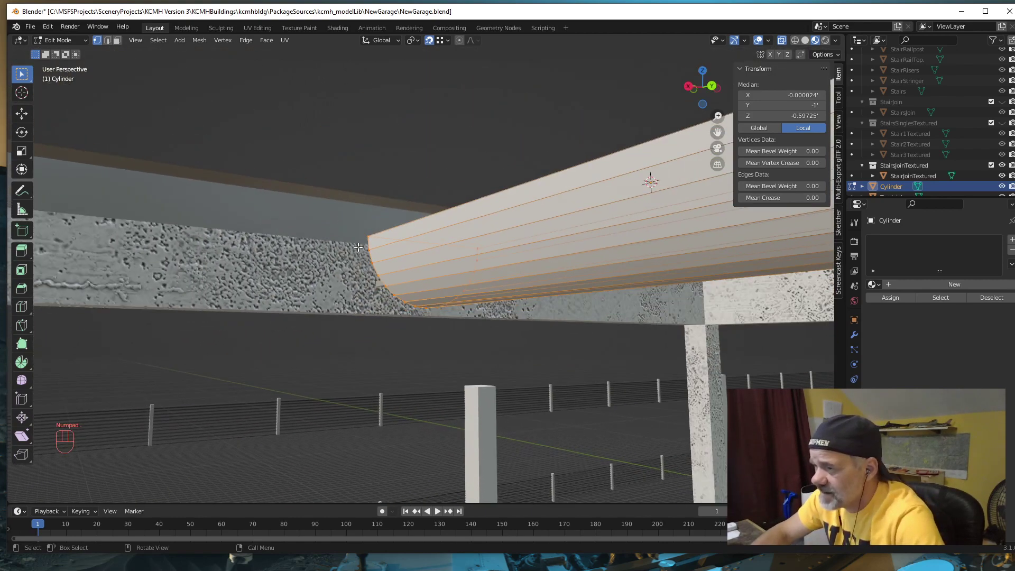
{"action": "middle_click_drag", "start_coordinate": [440, 270], "coordinate": [423, 273]}
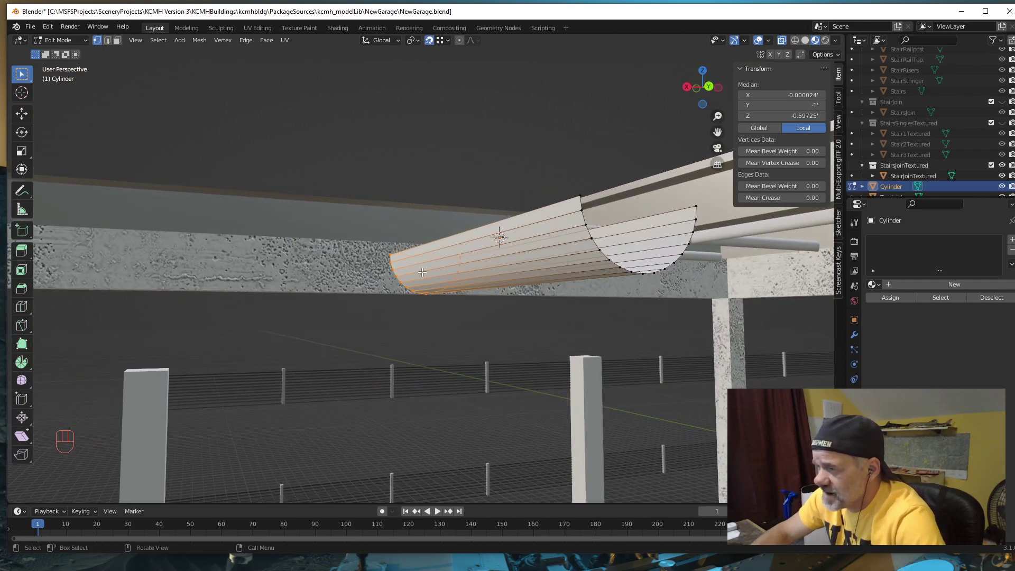
{"action": "middle_click_drag", "start_coordinate": [490, 268], "coordinate": [488, 273]}
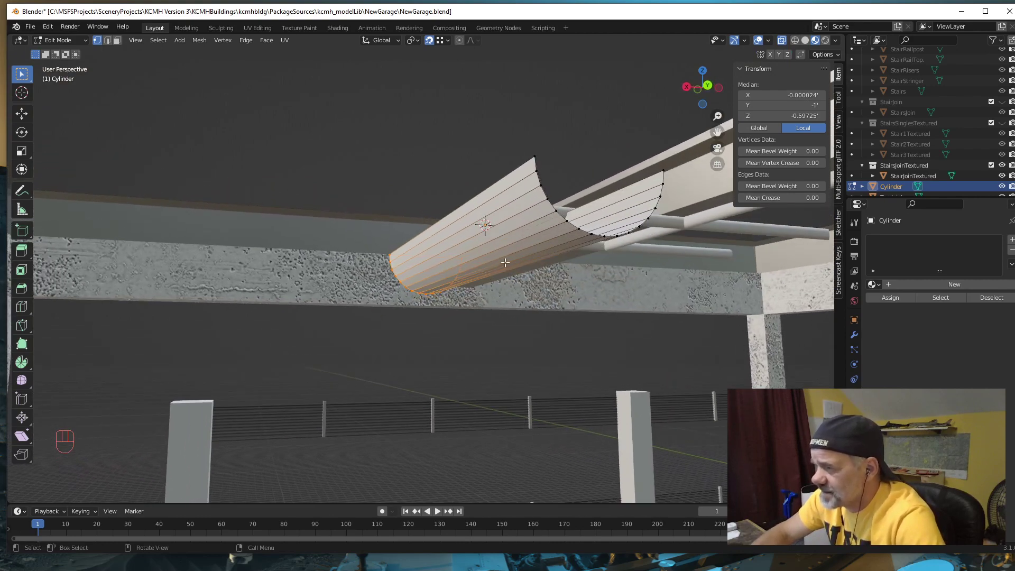
{"action": "left_click_drag", "start_coordinate": [498, 211], "coordinate": [690, 125]}
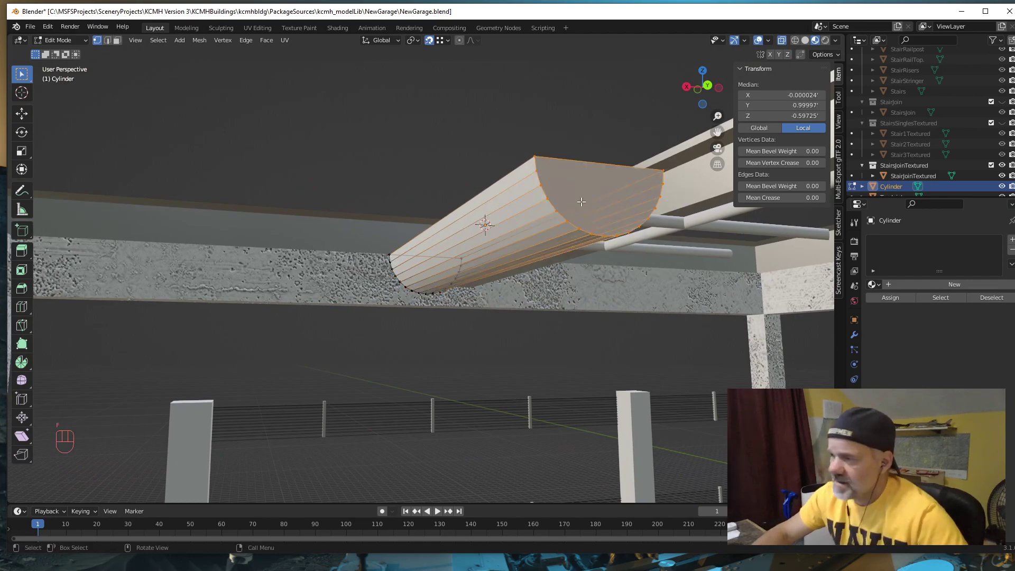
Step: Fill the half-cylinder's open flat top with a face between its four corner vertices
{"action": "middle_click_drag", "start_coordinate": [581, 201], "coordinate": [685, 254]}
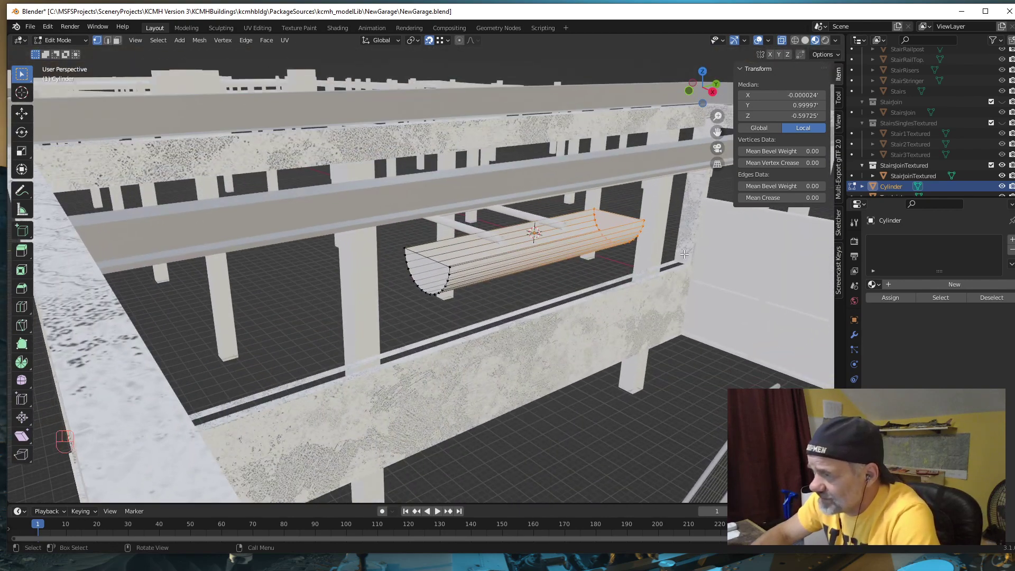
{"action": "left_click", "coordinate": [595, 210]}
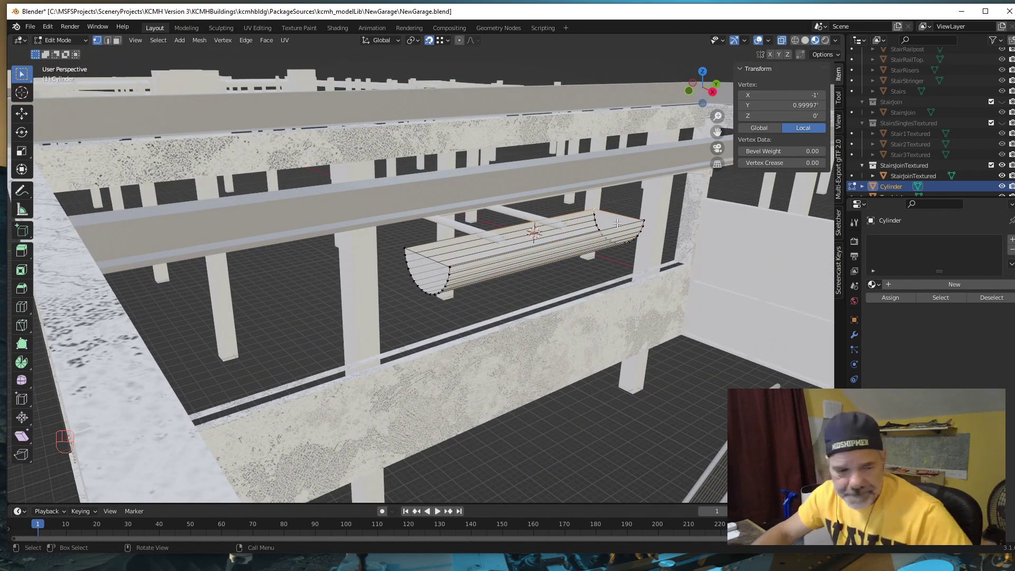
{"action": "left_click", "coordinate": [644, 221], "text": "shift"}
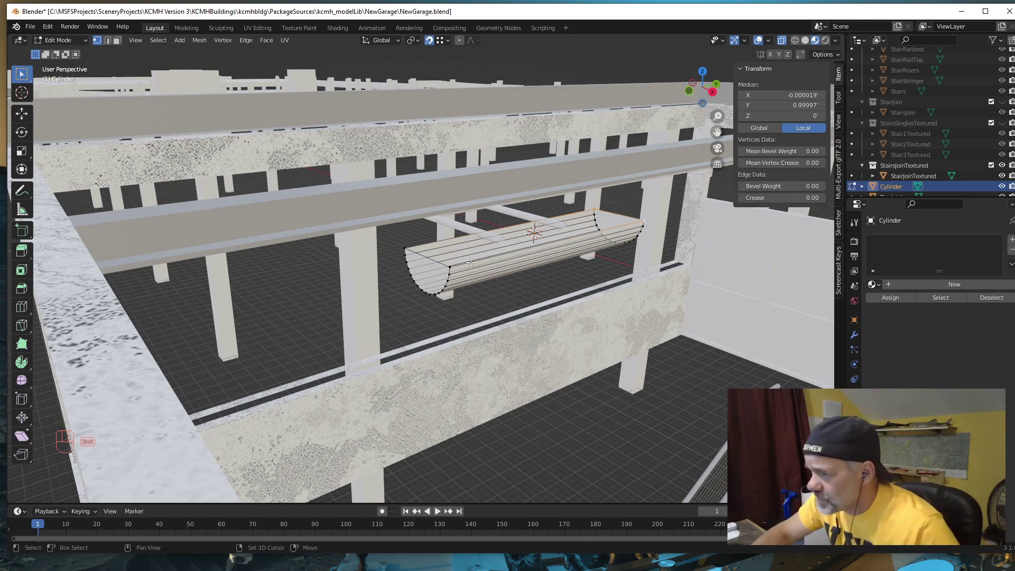
{"action": "left_click", "coordinate": [435, 263], "text": "shift"}
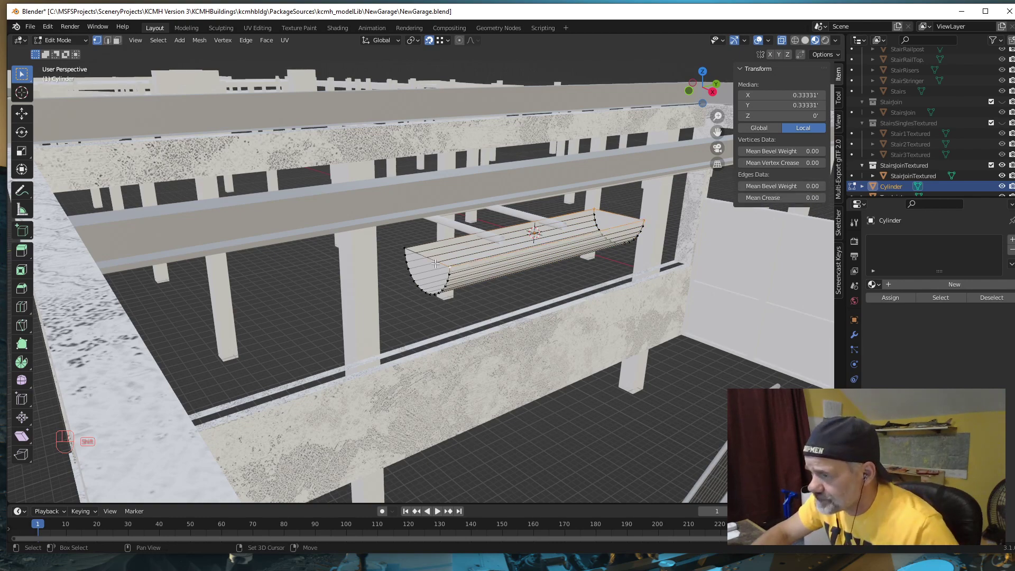
{"action": "left_click", "coordinate": [405, 249], "text": "shift"}
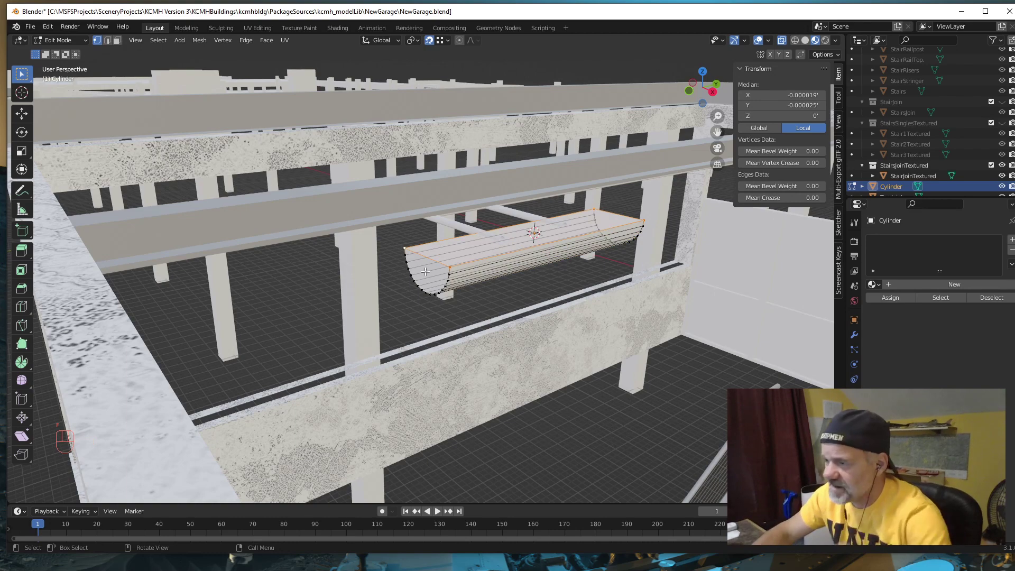
Step: Save the NewGarage.blend file
{"action": "middle_click_drag", "start_coordinate": [389, 293], "coordinate": [336, 249]}
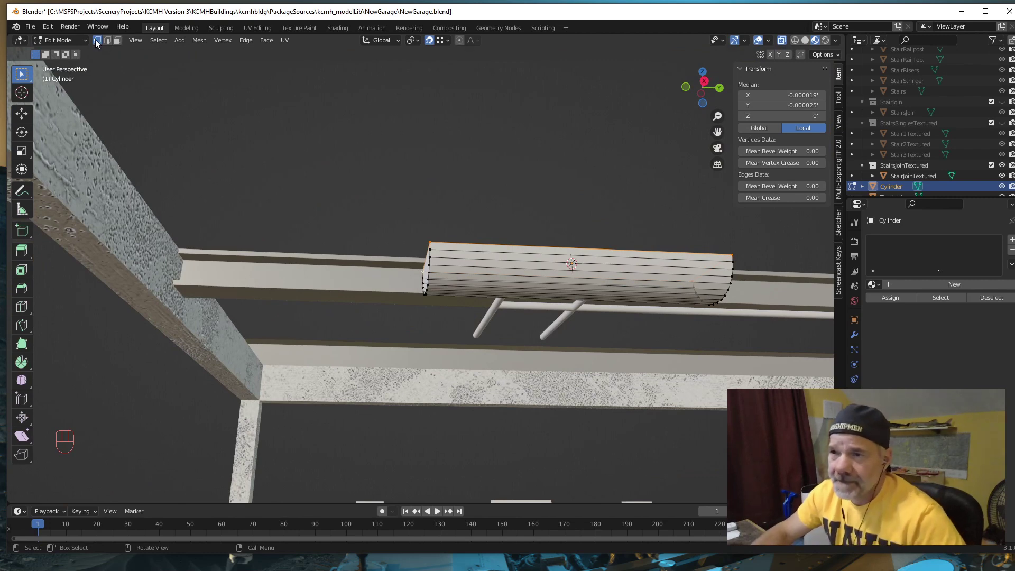
{"action": "left_click", "coordinate": [30, 27]}
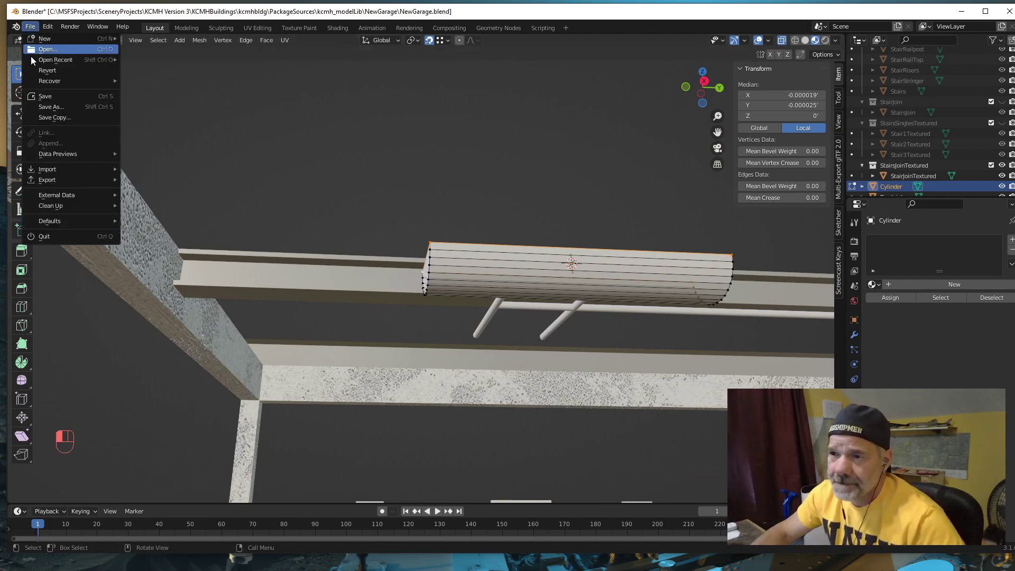
{"action": "left_click", "coordinate": [42, 95]}
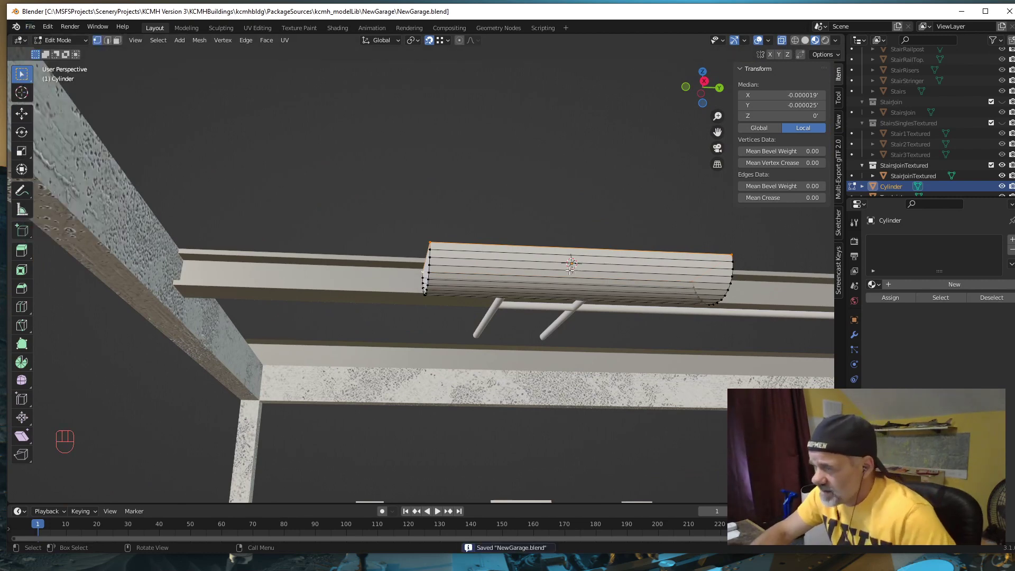
Step: Add a single loop cut around the half-cylinder and slide it fully to the front end, with a factor of -1
{"action": "middle_click_drag", "start_coordinate": [570, 268], "coordinate": [555, 257]}
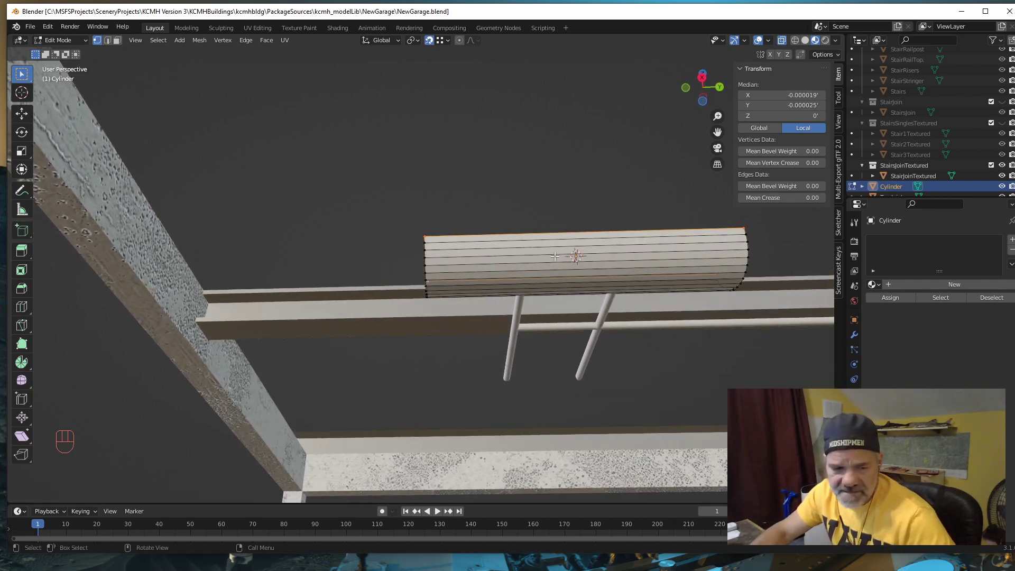
{"action": "key", "text": "ctrl+r"}
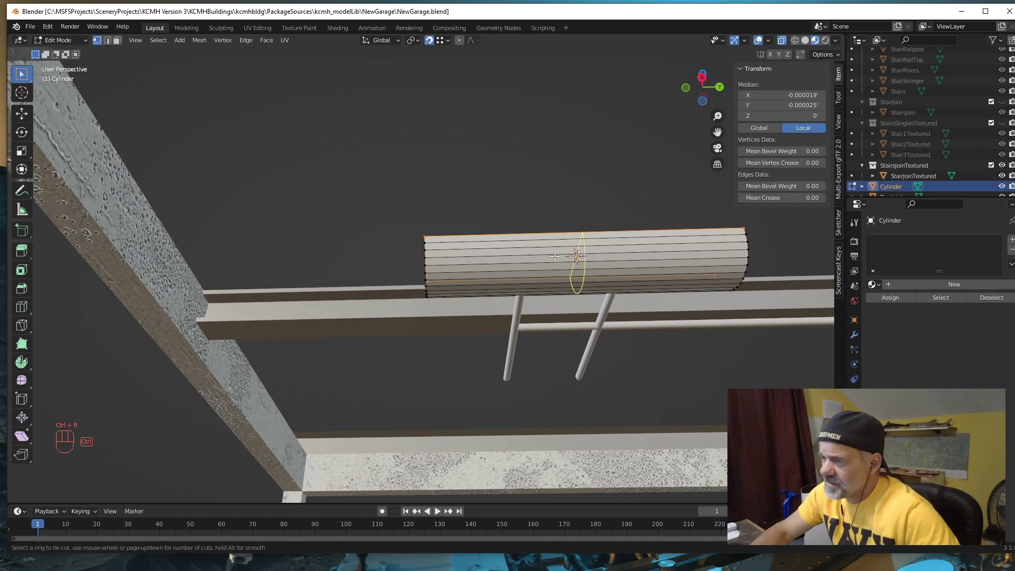
{"action": "left_click", "coordinate": [586, 259]}
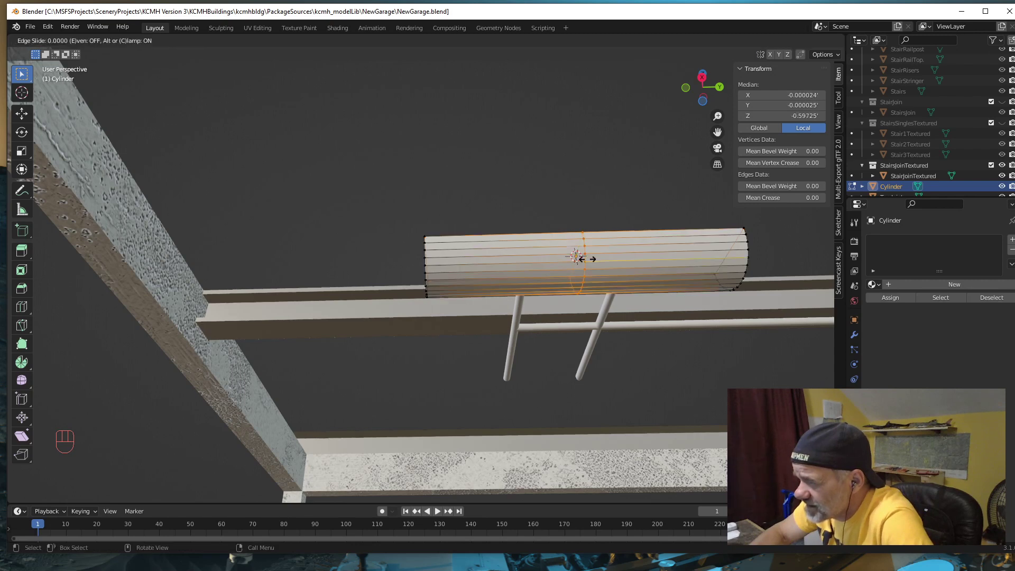
{"action": "left_click", "coordinate": [411, 266]}
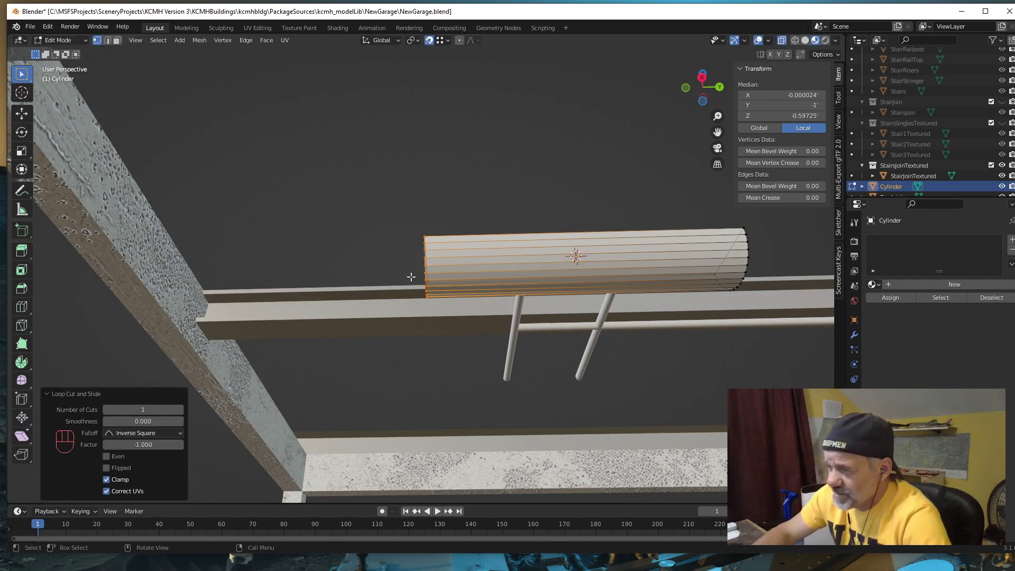
{"action": "scroll", "coordinate": [411, 276], "scroll_direction": "down", "scroll_amount": 5}
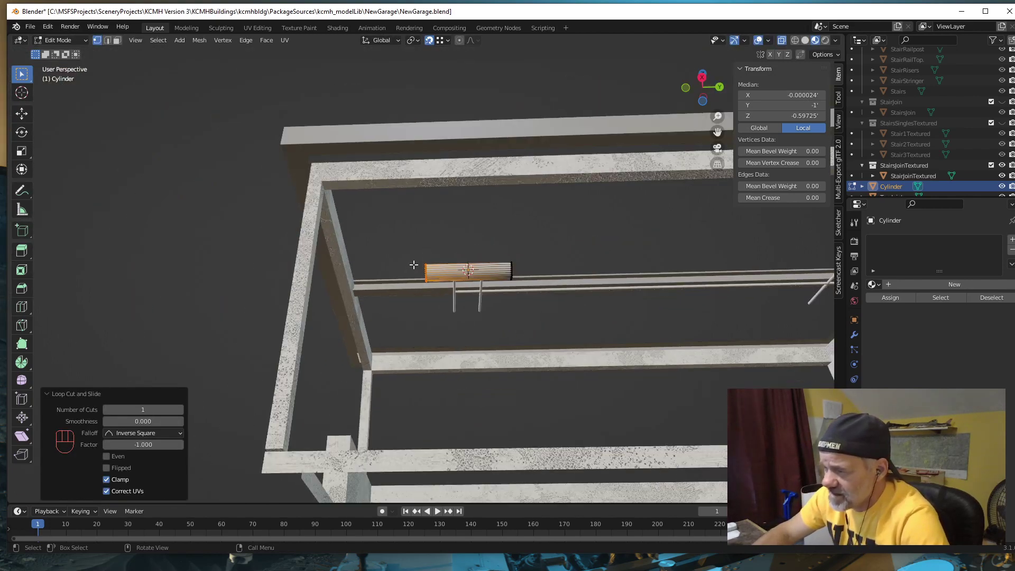
{"action": "scroll", "coordinate": [414, 264], "scroll_direction": "up", "scroll_amount": 6}
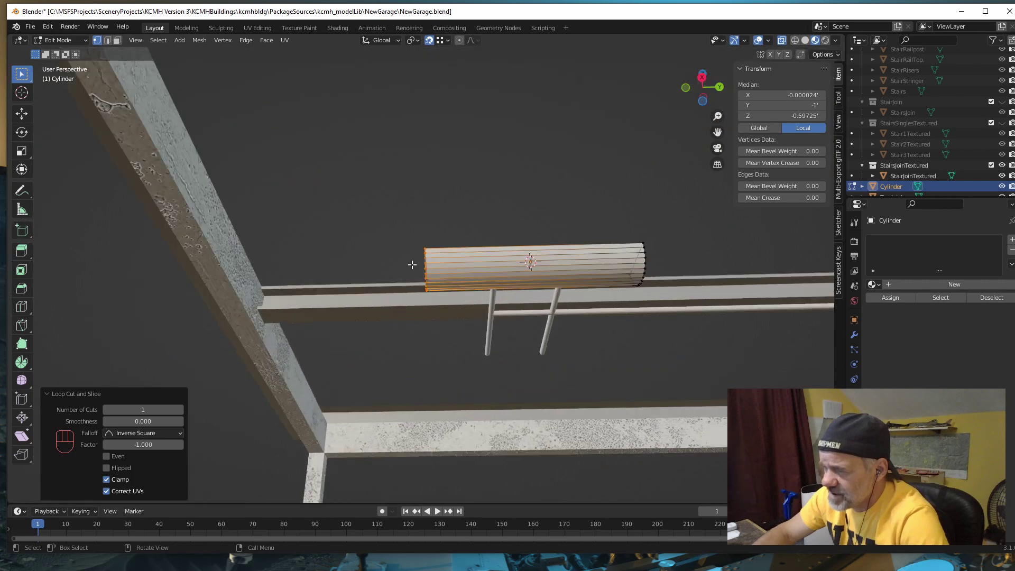
{"action": "key", "text": "g"}
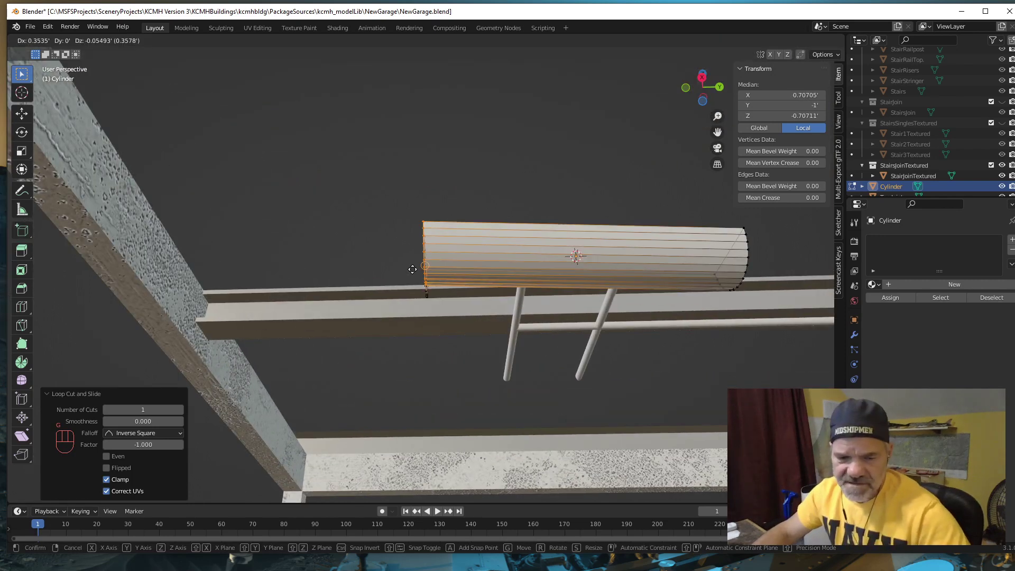
{"action": "key", "text": "y"}
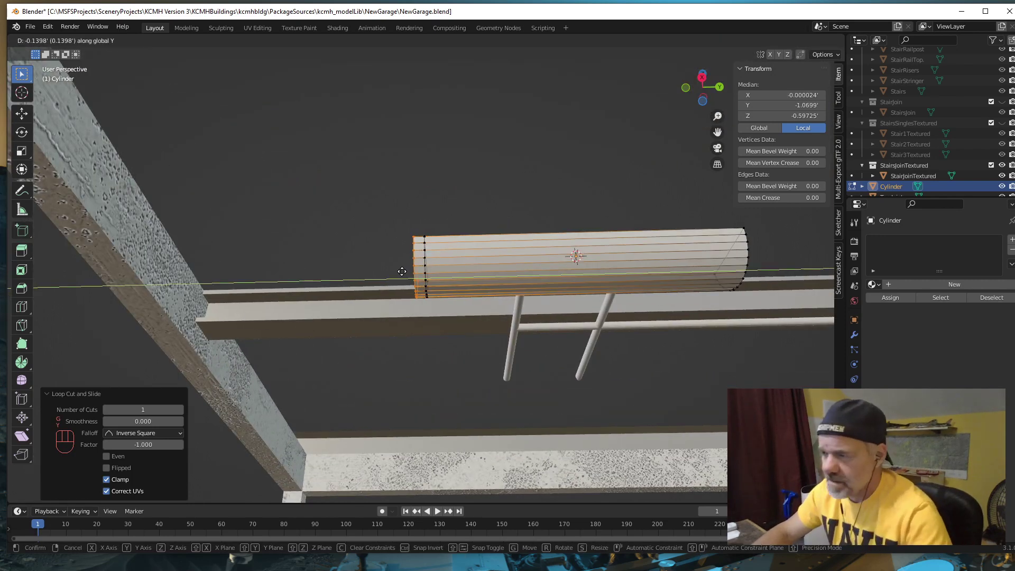
{"action": "type", "text": "1"}
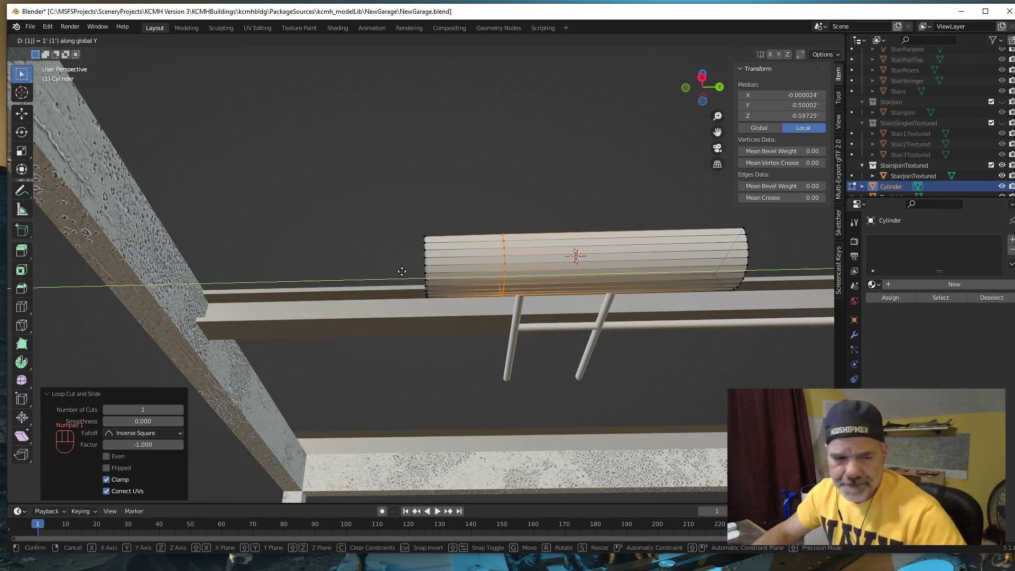
{"action": "key", "text": "Escape"}
Step: Move the half-cylinder's front edge loop 0.5' along the global Y axis
{"action": "type", "text": "g"}
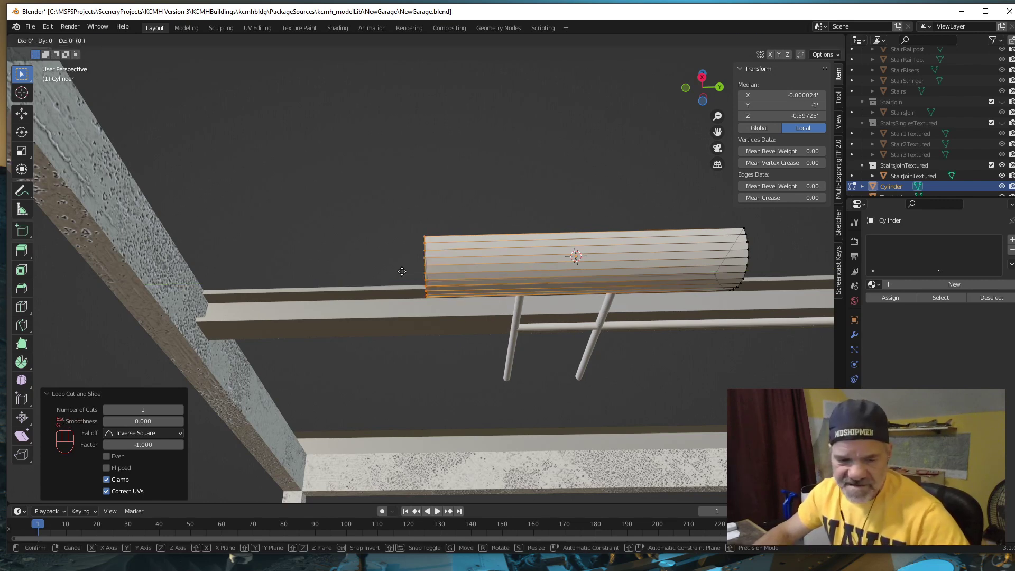
{"action": "type", "text": "y.5"}
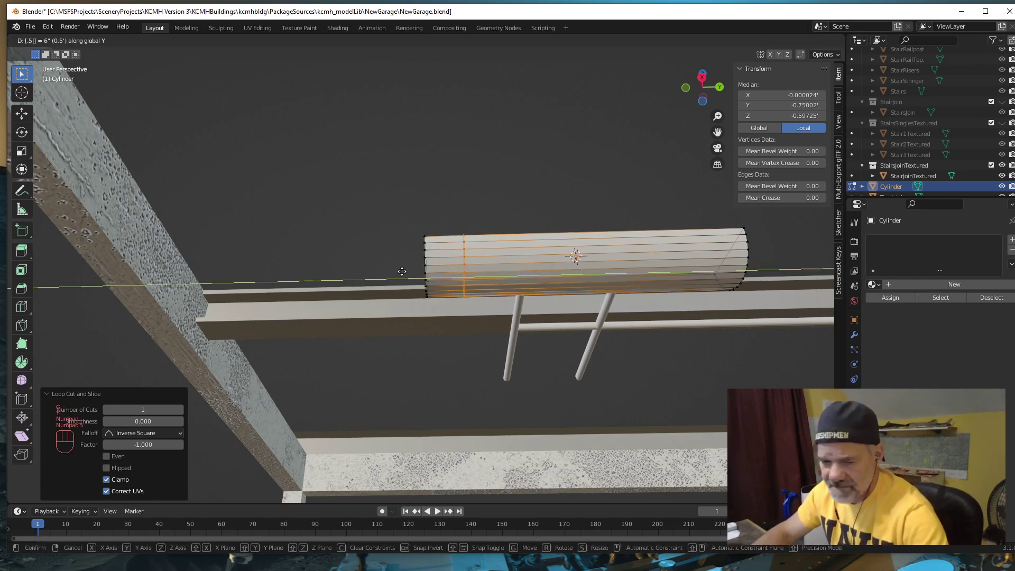
{"action": "key", "text": "Return"}
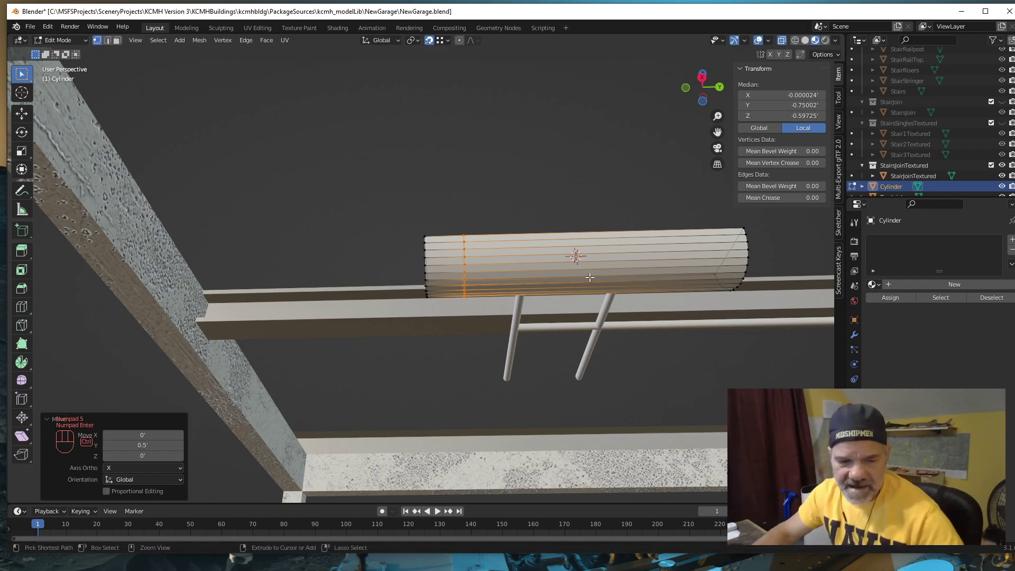
Step: Add a second loop cut slid fully to the half-cylinder's rear end, and move it -0.5' along the global Y axis
{"action": "key", "text": "ctrl+r"}
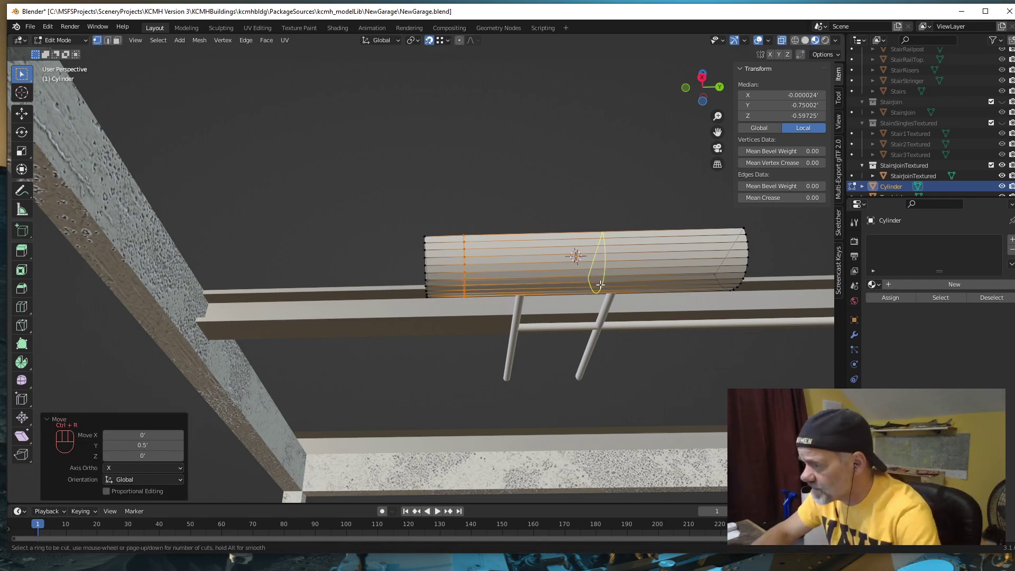
{"action": "left_click", "coordinate": [598, 281]}
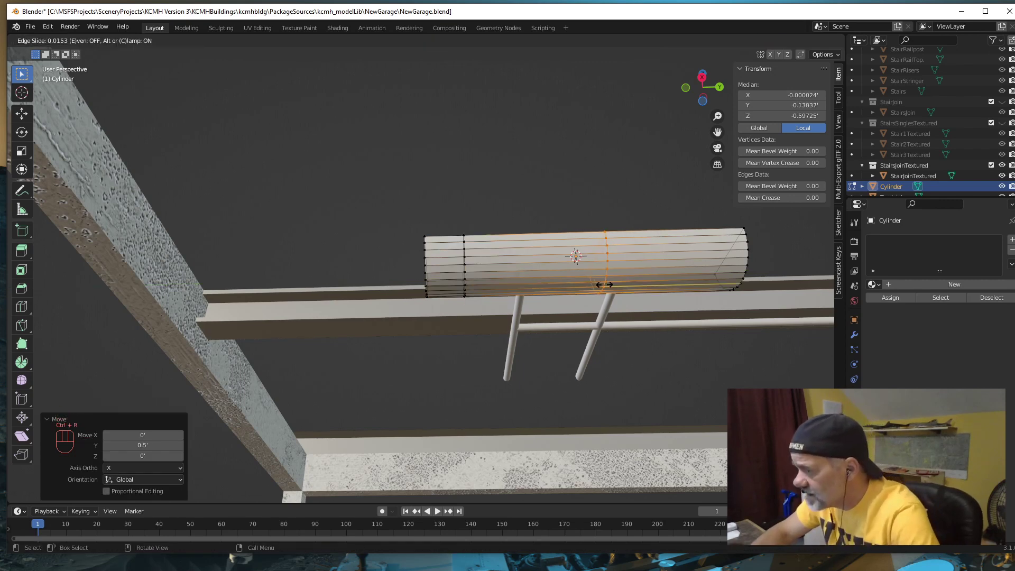
{"action": "left_click", "coordinate": [742, 286]}
{"action": "type", "text": "g"}
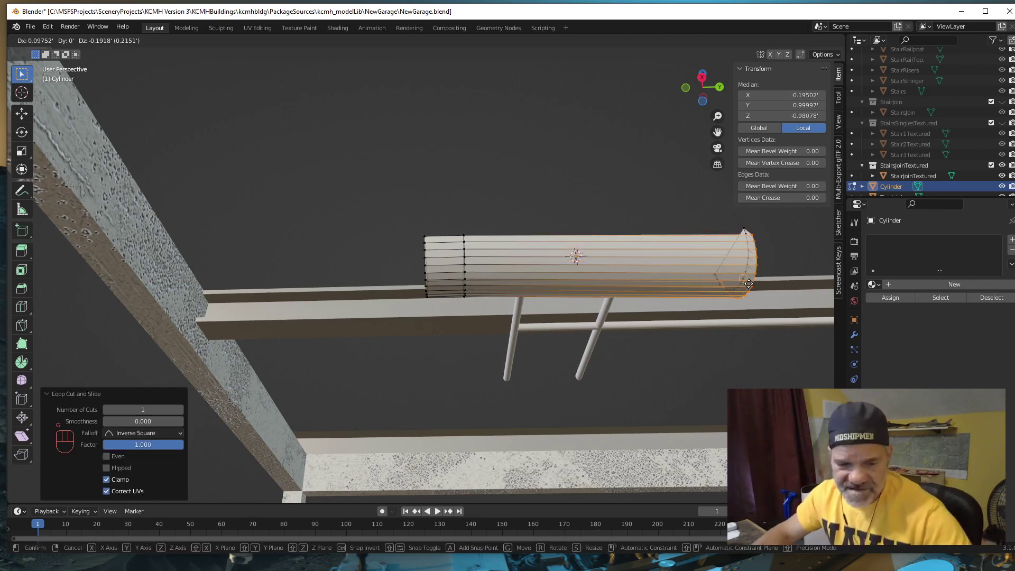
{"action": "type", "text": "y-.5"}
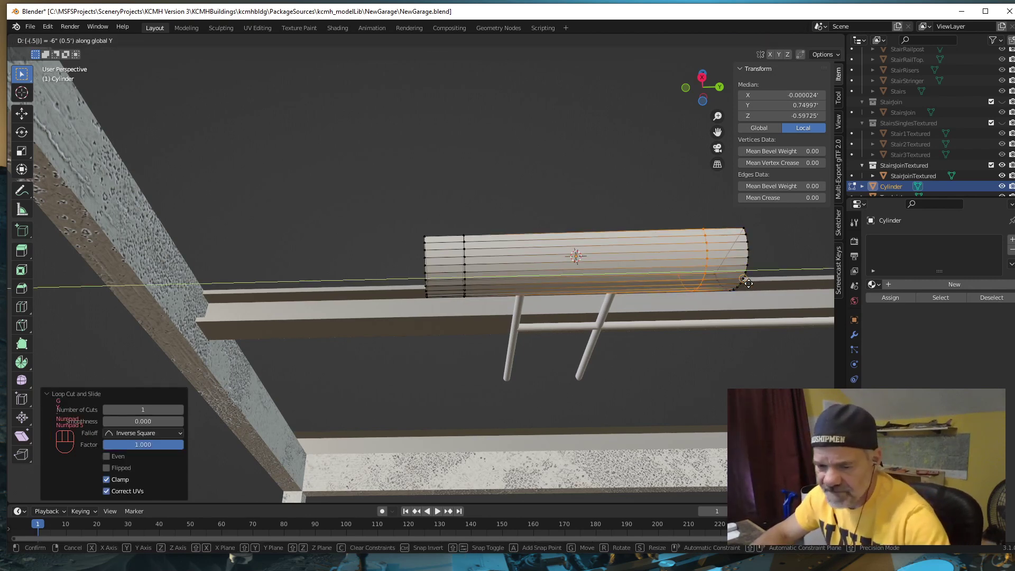
{"action": "key", "text": "KP_Enter"}
Step: Compare the half-cylinder with the ceiling light fixtures in the reference photo CONRAC-FINAL_Photo-5.jpg
{"action": "middle_click_drag", "start_coordinate": [517, 345], "coordinate": [646, 363]}
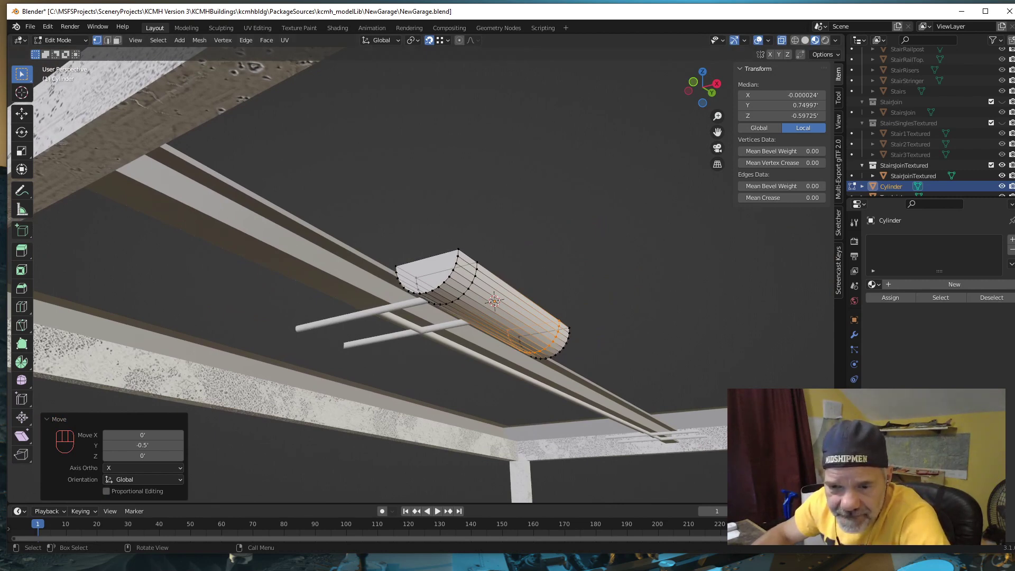
{"action": "key", "text": "alt+Tab"}
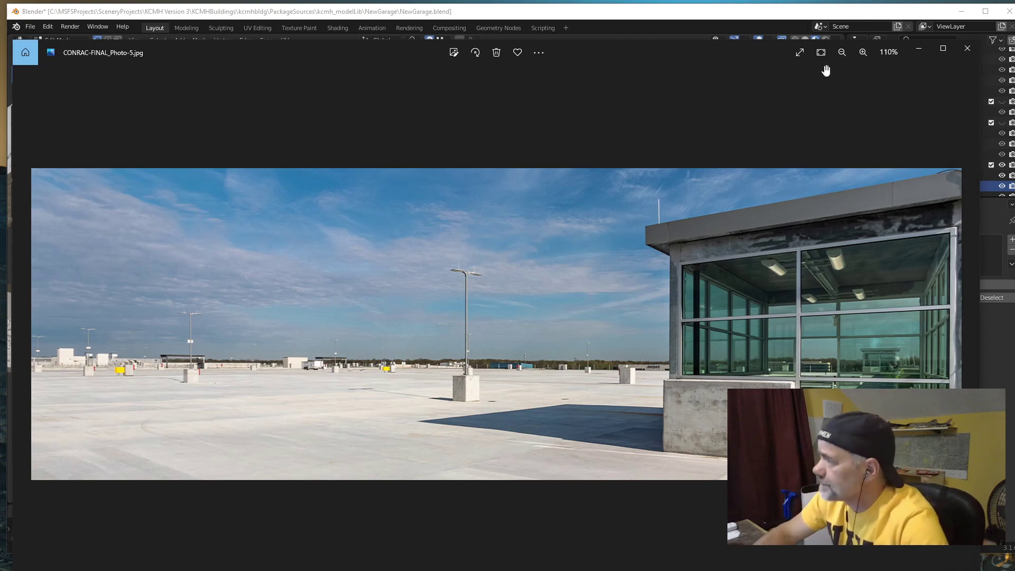
{"action": "left_click", "coordinate": [919, 49]}
{"action": "scroll", "coordinate": [500, 357], "scroll_direction": "up", "scroll_amount": 3}
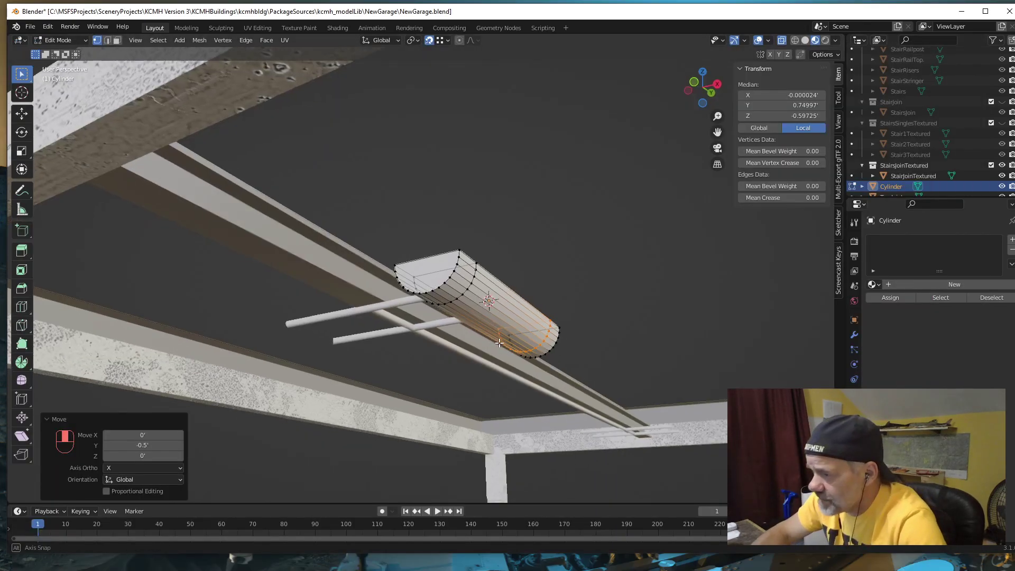
{"action": "middle_click_drag", "start_coordinate": [500, 358], "coordinate": [502, 361]}
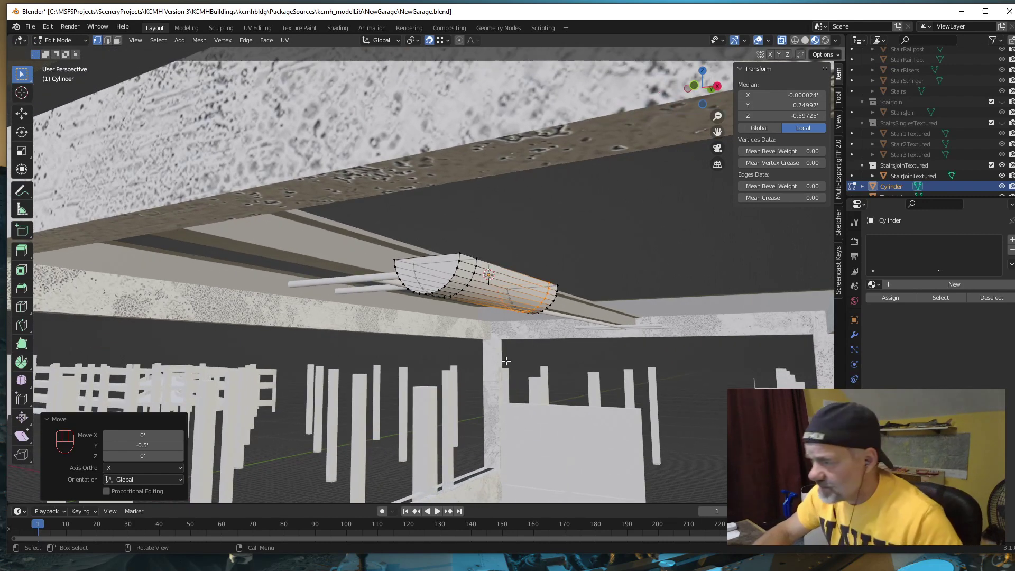
Step: Leave mesh editing and rename the half-cylinder object as Lightbox
{"action": "key", "text": "Tab"}
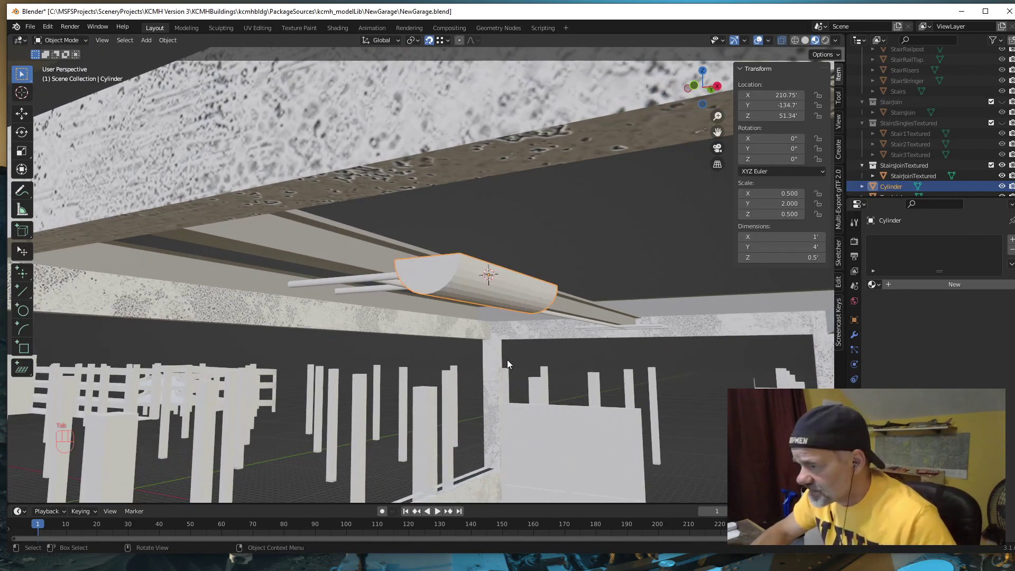
{"action": "double_click", "coordinate": [890, 186]}
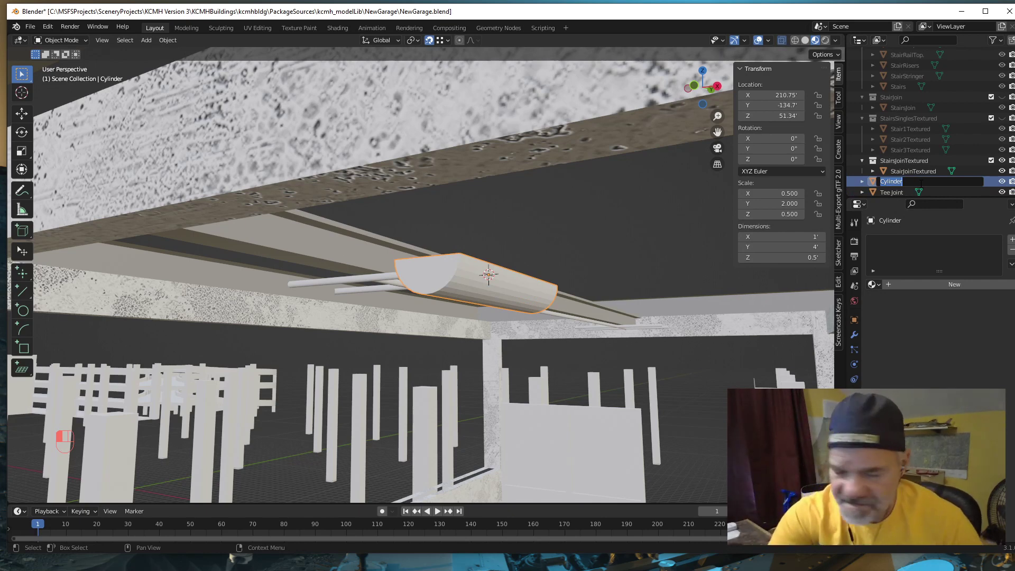
{"action": "type", "text": "Lightbox"}
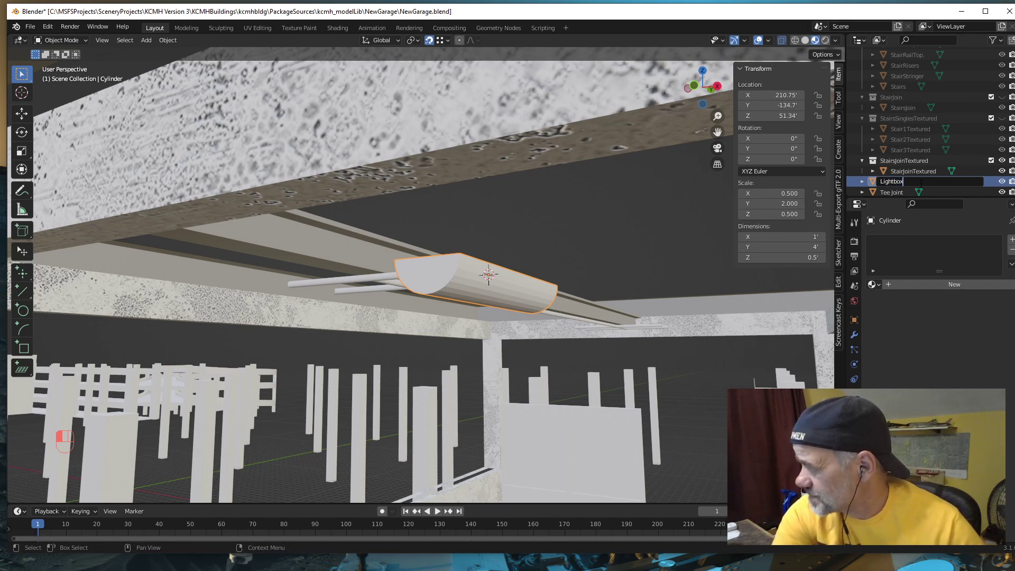
{"action": "key", "text": "Return"}
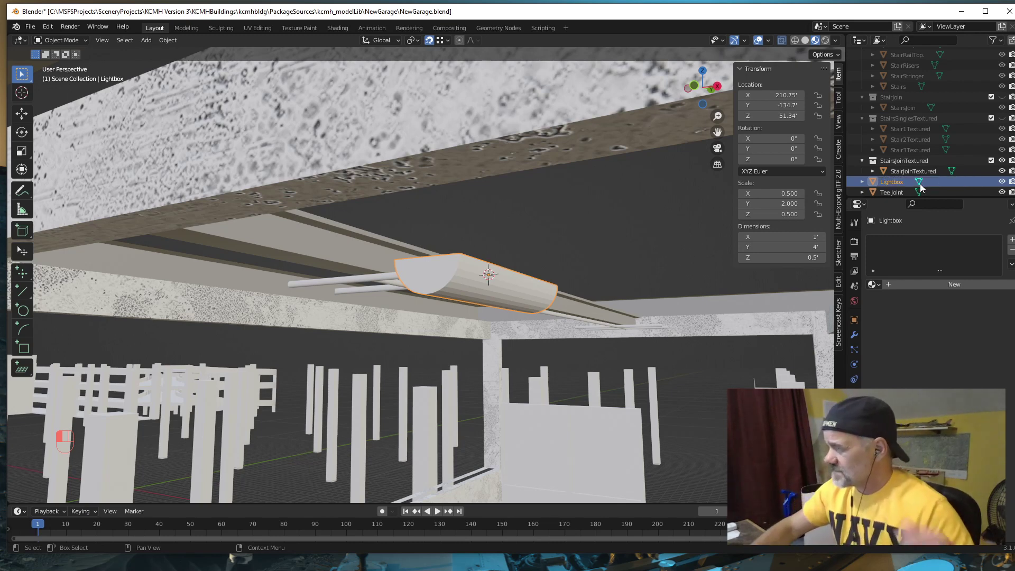
Step: Rename the Tee Joint pipe object as Conduit
{"action": "left_click", "coordinate": [894, 193]}
{"action": "scroll", "coordinate": [902, 189], "scroll_direction": "down", "scroll_amount": 1}
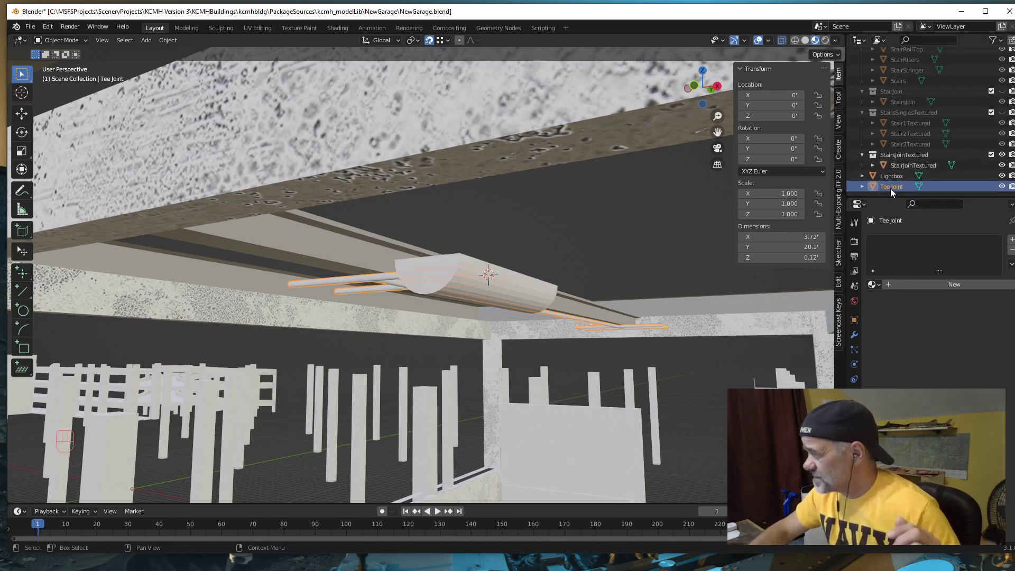
{"action": "double_click", "coordinate": [894, 186]}
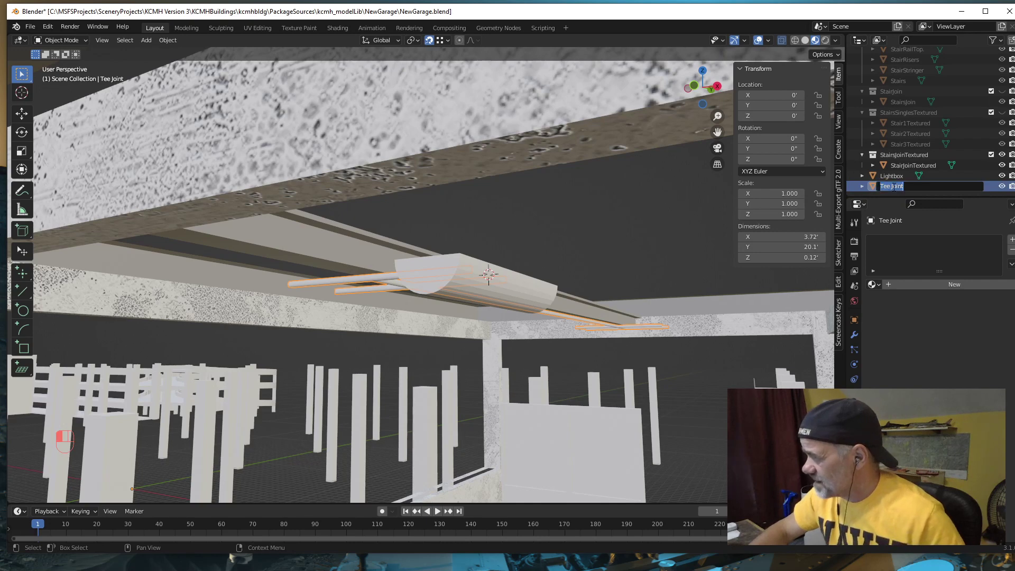
{"action": "type", "text": "C"}
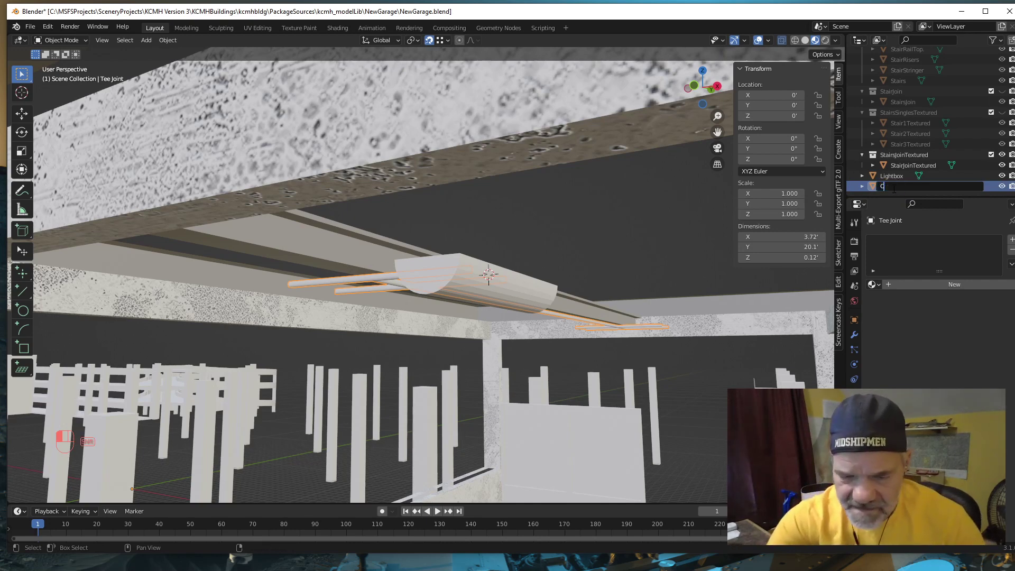
{"action": "type", "text": "onc"}
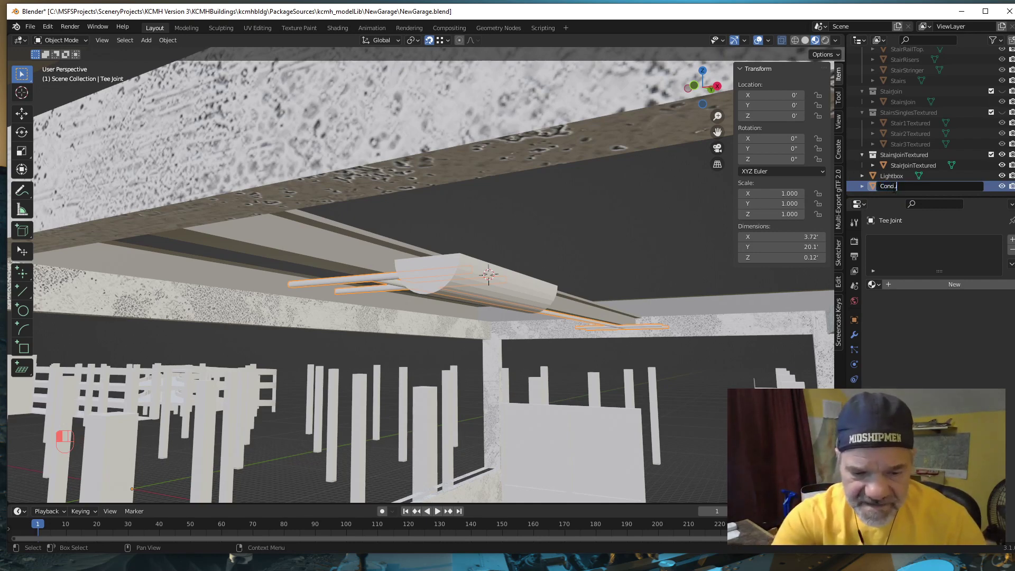
{"action": "type", "text": "uit"}
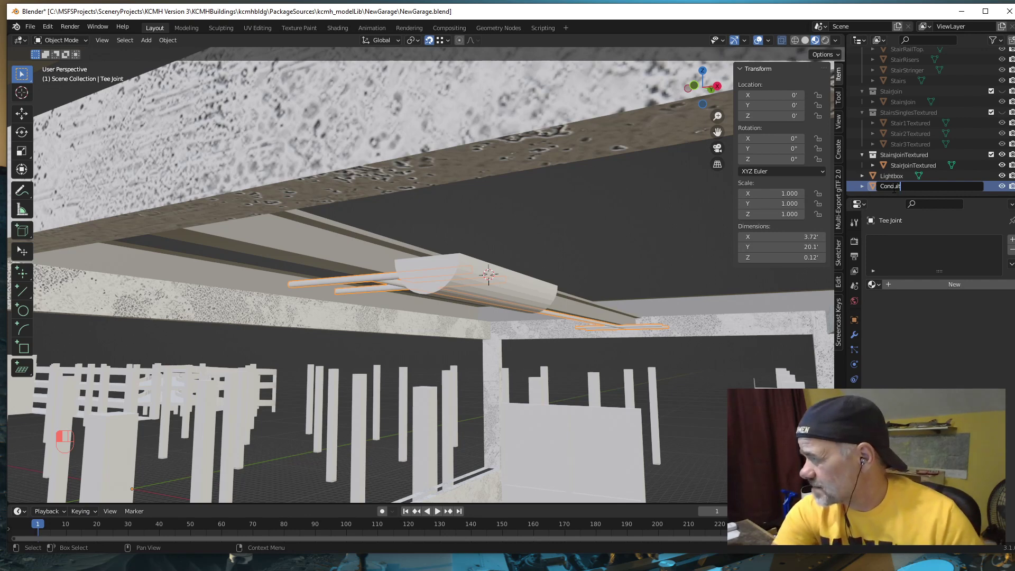
{"action": "key", "text": "Return"}
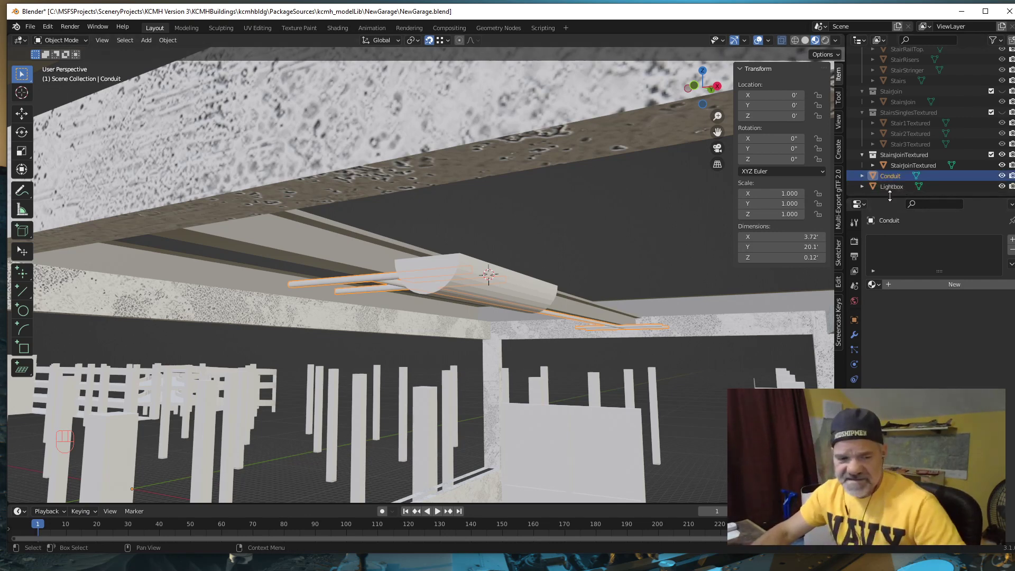
Step: Move the Conduit and Lightbox objects into the StairWells collection
{"action": "left_click", "coordinate": [893, 186], "text": "shift"}
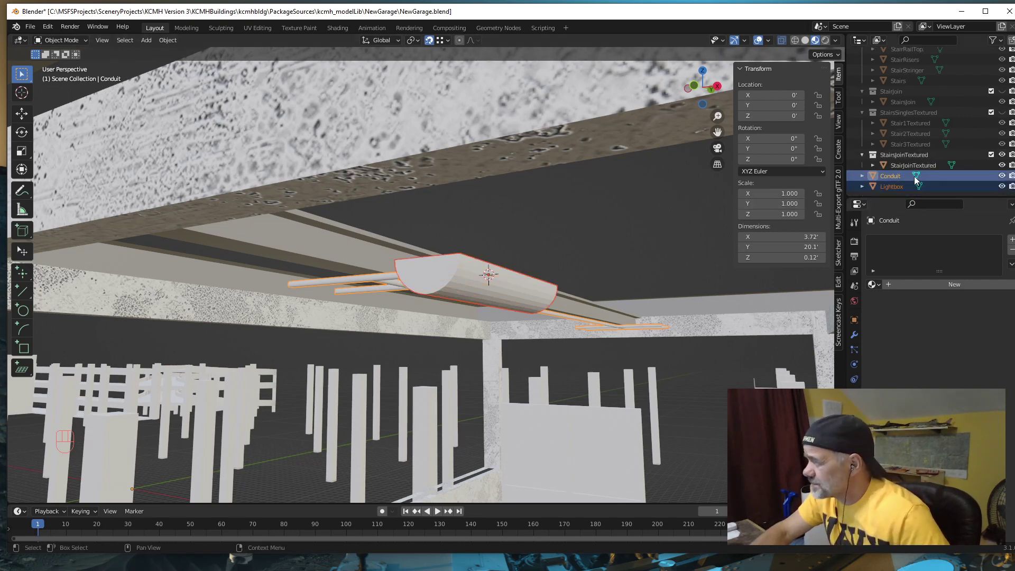
{"action": "key", "text": "m"}
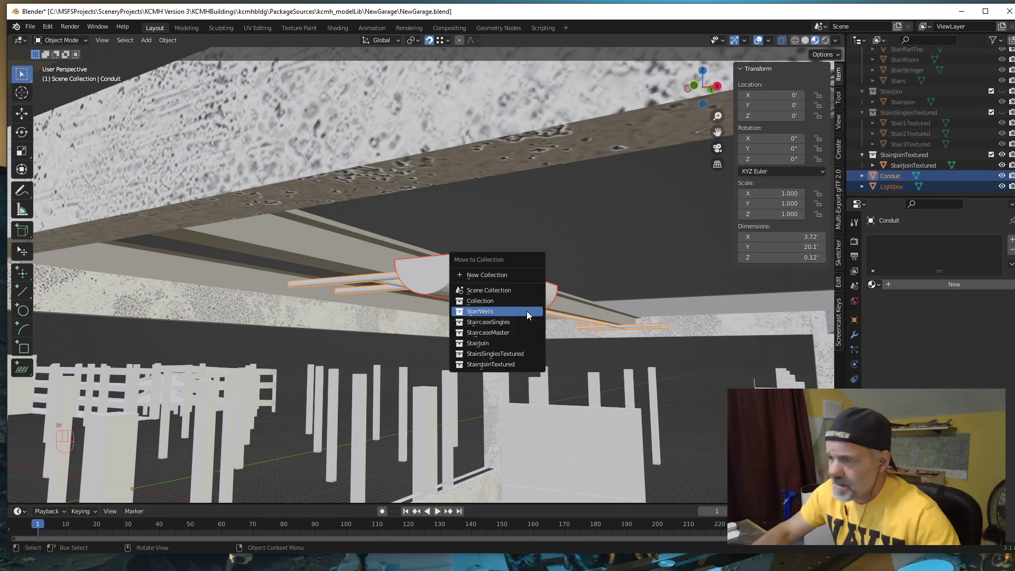
{"action": "left_click", "coordinate": [485, 312]}
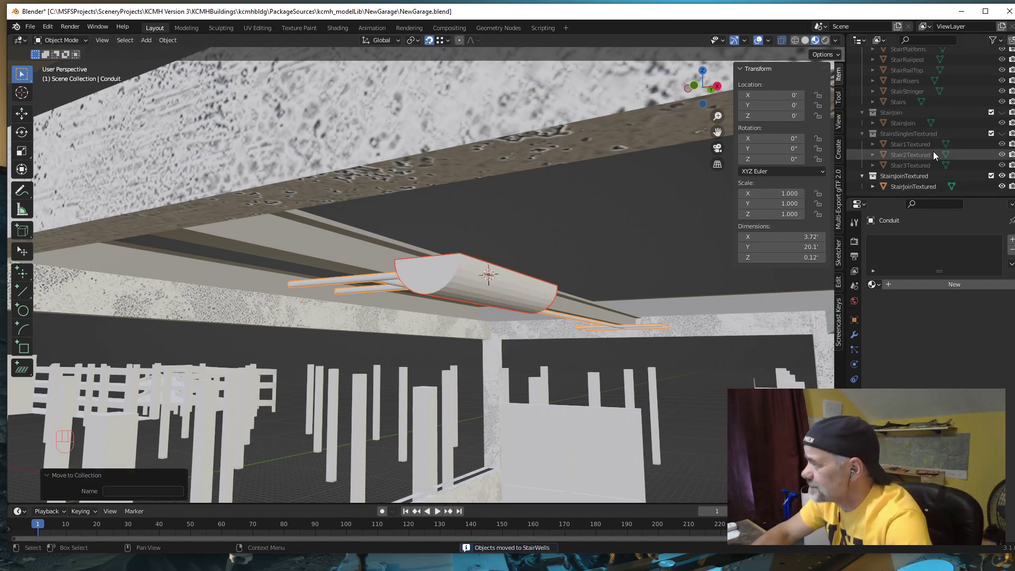
{"action": "scroll", "coordinate": [922, 148], "scroll_direction": "up", "scroll_amount": 5}
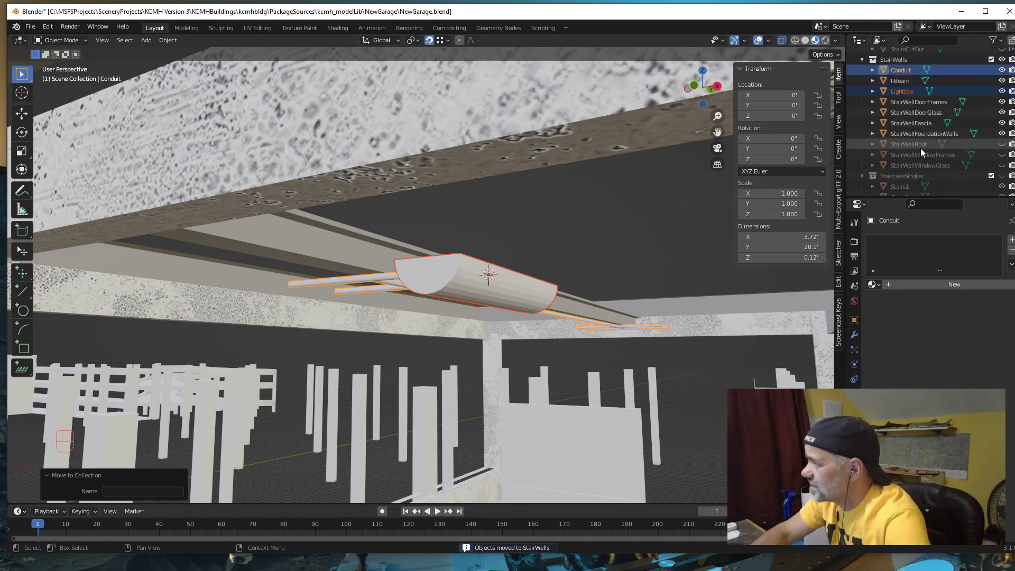
{"action": "scroll", "coordinate": [922, 148], "scroll_direction": "up", "scroll_amount": 3}
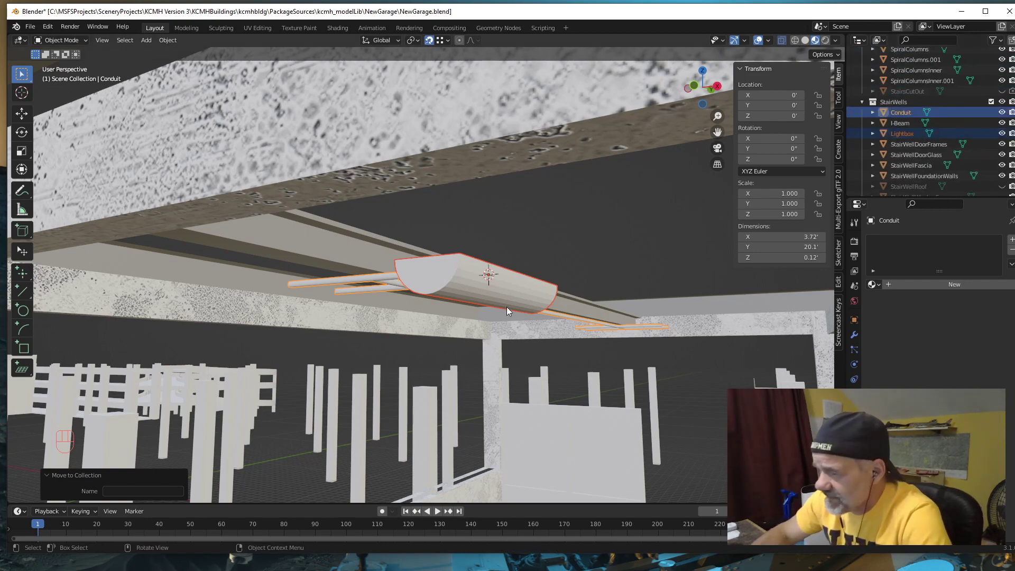
Step: Open the Lightbox mesh for editing in face selection mode with X-ray turned off
{"action": "left_click", "coordinate": [511, 294]}
{"action": "middle_click_drag", "start_coordinate": [483, 312], "coordinate": [442, 274]}
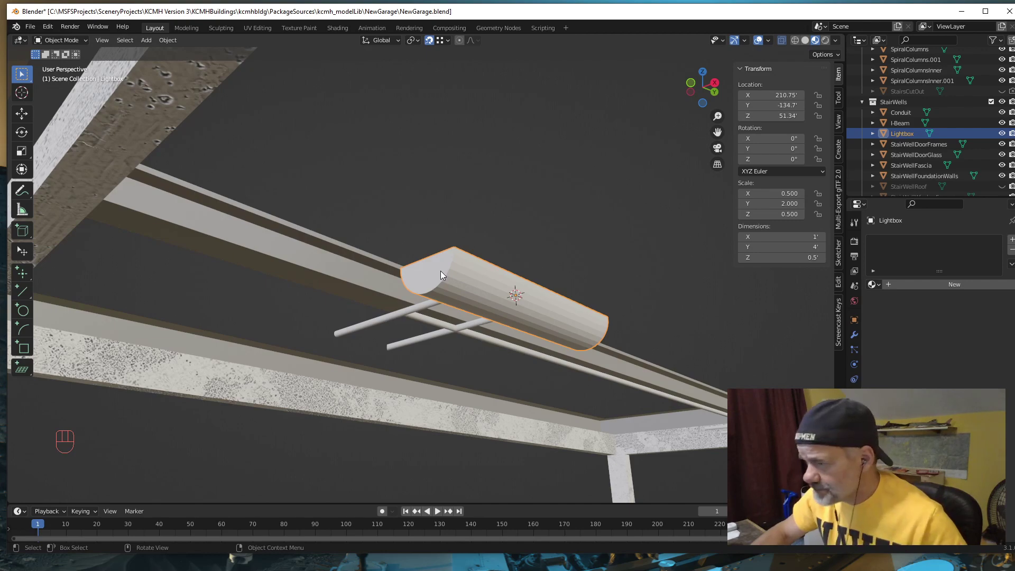
{"action": "key", "text": "Tab"}
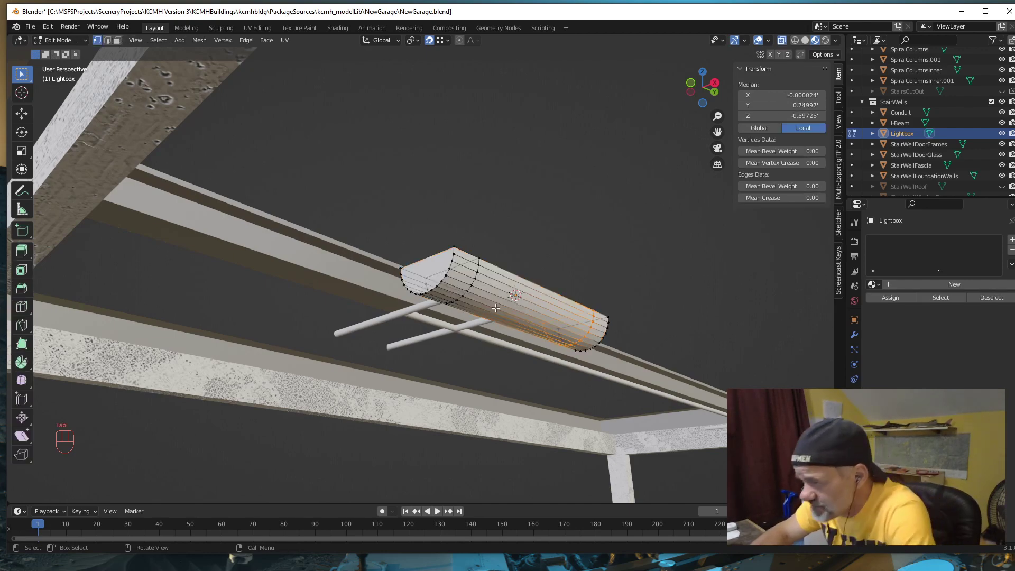
{"action": "middle_click_drag", "start_coordinate": [495, 309], "coordinate": [576, 274]}
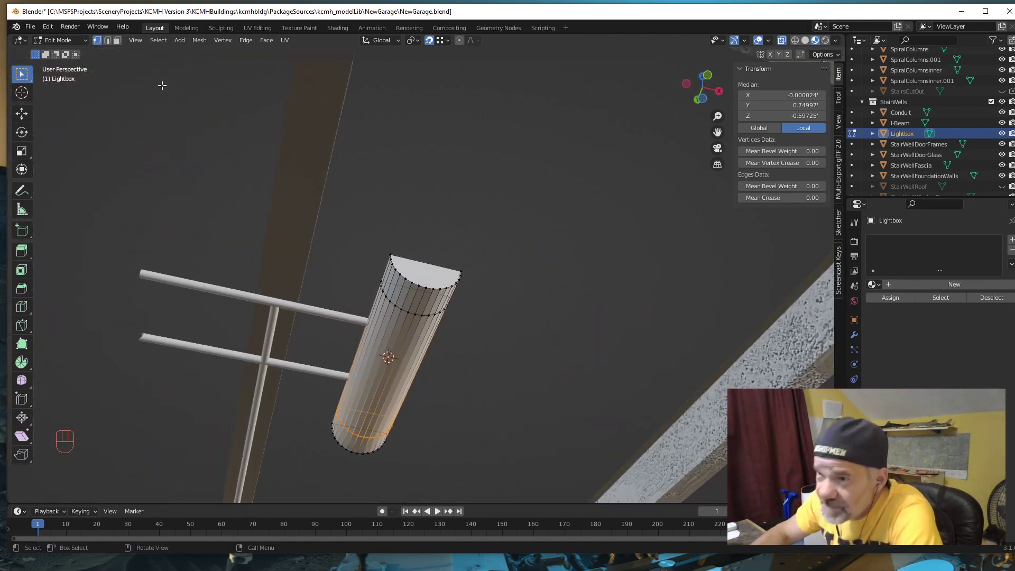
{"action": "left_click", "coordinate": [117, 41]}
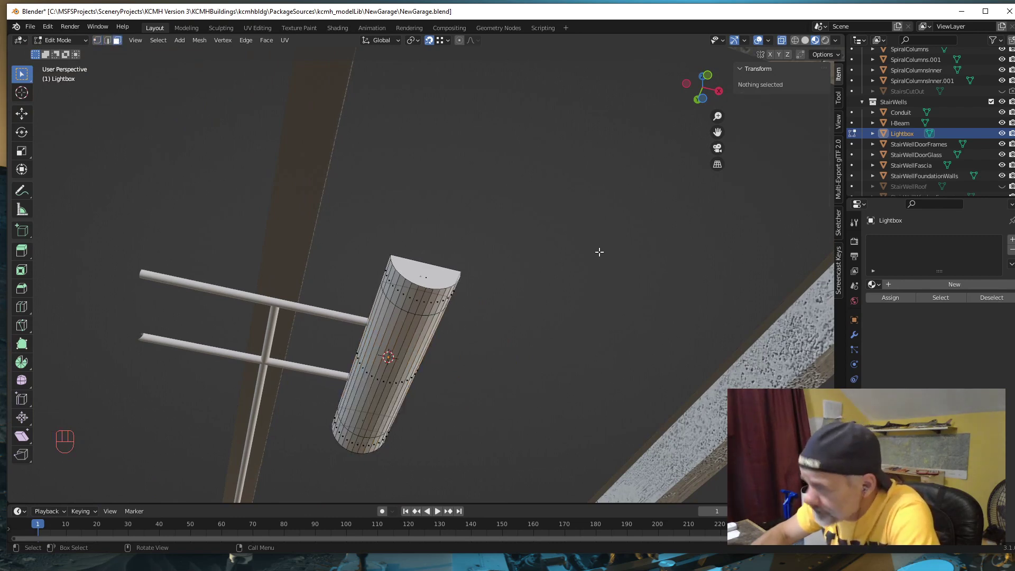
{"action": "left_click", "coordinate": [782, 41]}
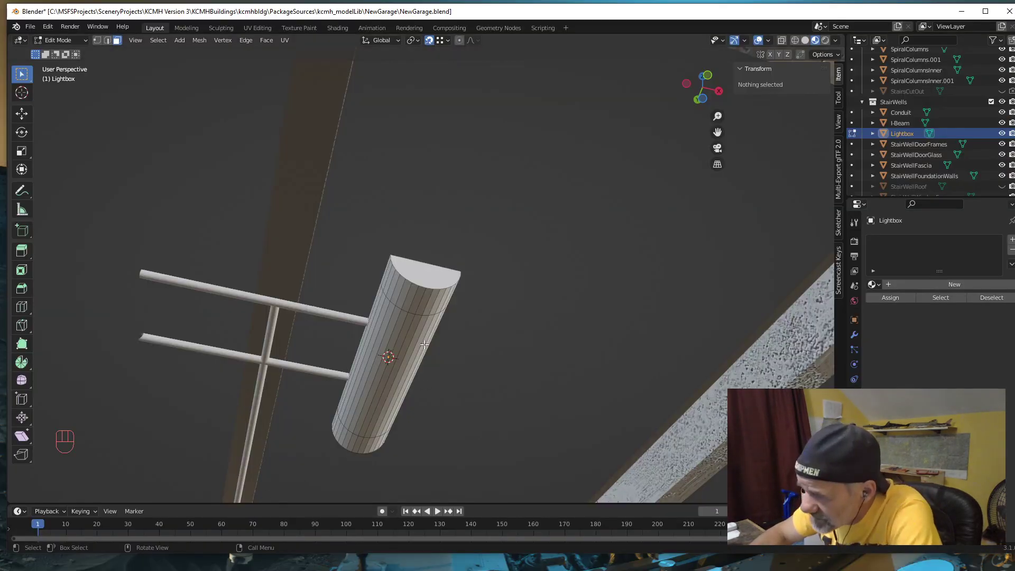
Step: Select the long curved faces between the Lightbox's two end bands and separate the selection into its own object
{"action": "left_click", "coordinate": [381, 315]}
{"action": "middle_click_drag", "start_coordinate": [380, 320], "coordinate": [483, 296]}
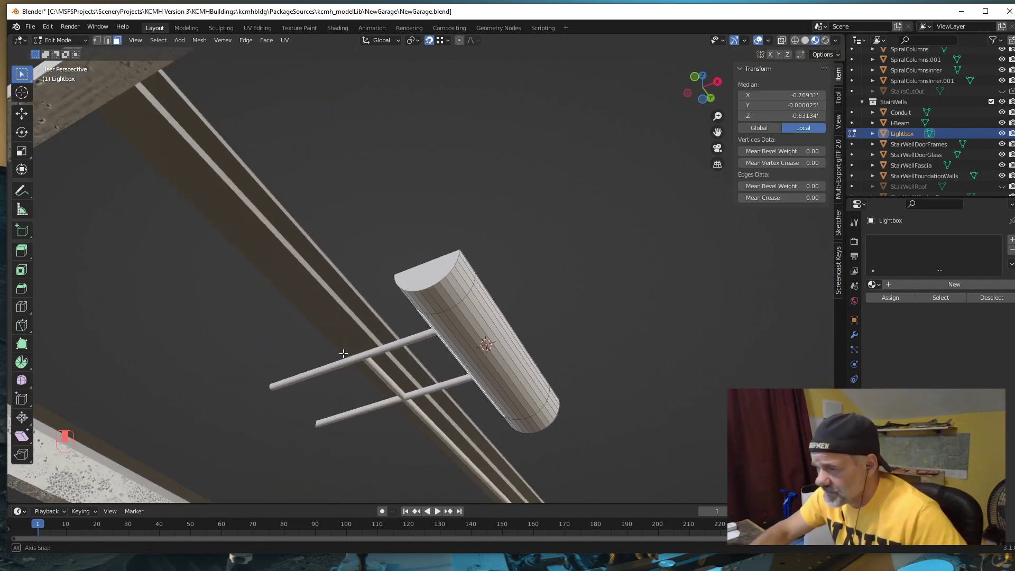
{"action": "left_click", "coordinate": [480, 319], "text": "shift"}
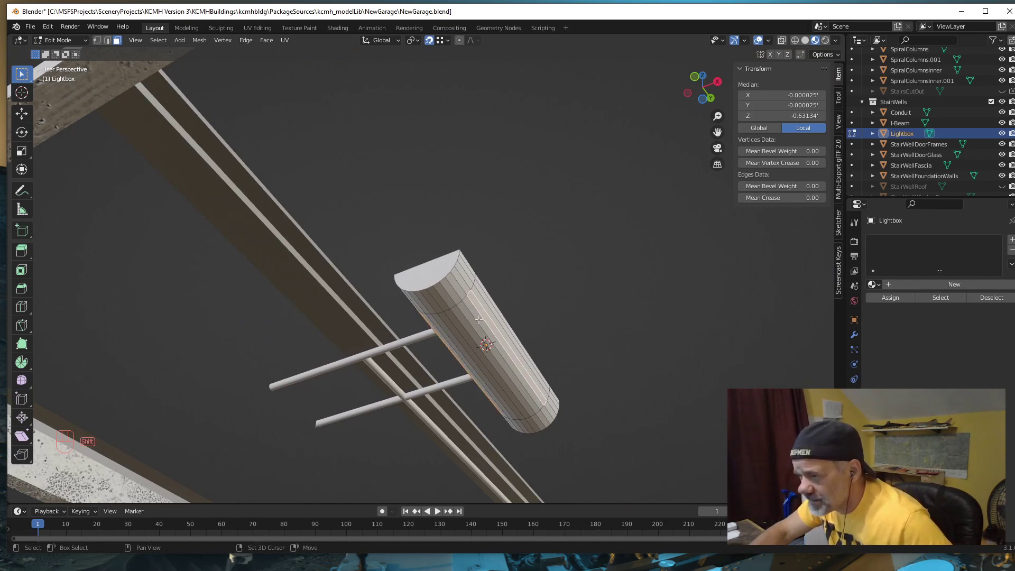
{"action": "left_click", "coordinate": [476, 322], "text": "shift"}
{"action": "left_click", "coordinate": [468, 328], "text": "shift"}
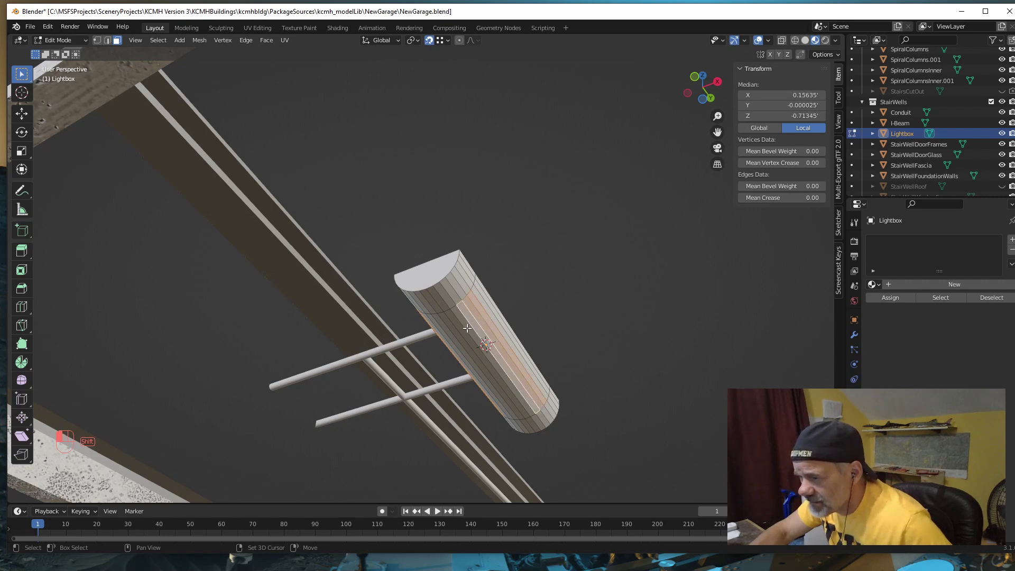
{"action": "left_click", "coordinate": [458, 334], "text": "shift"}
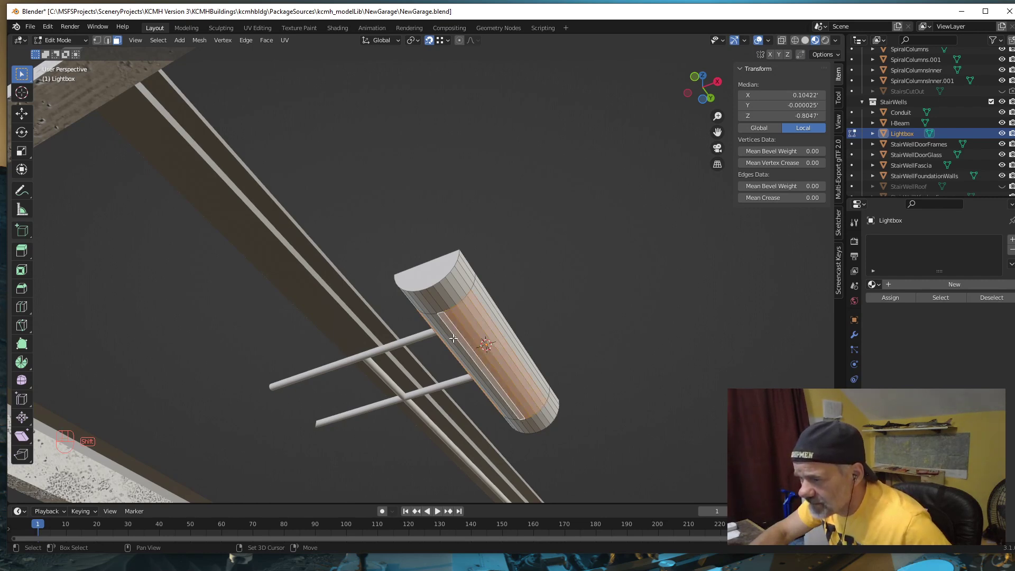
{"action": "left_click", "coordinate": [451, 338], "text": "shift"}
{"action": "left_click", "coordinate": [445, 342], "text": "shift"}
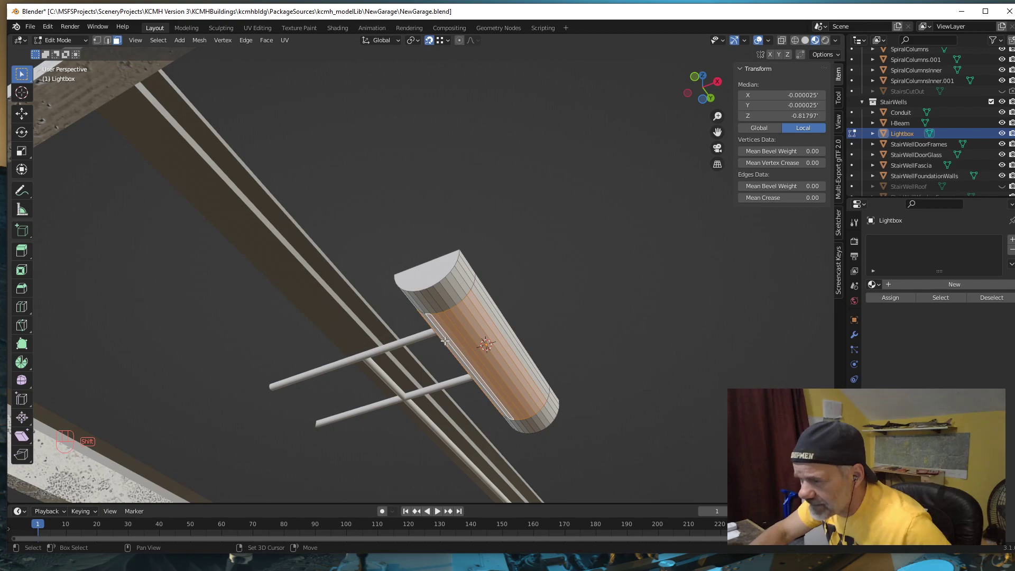
{"action": "middle_click_drag", "start_coordinate": [445, 342], "coordinate": [500, 357]}
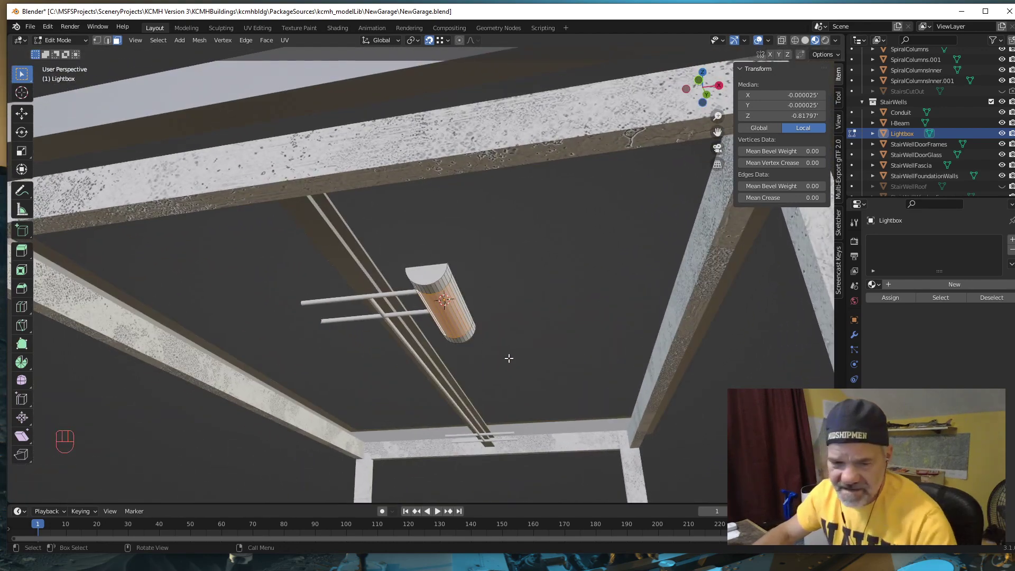
{"action": "key", "text": "p"}
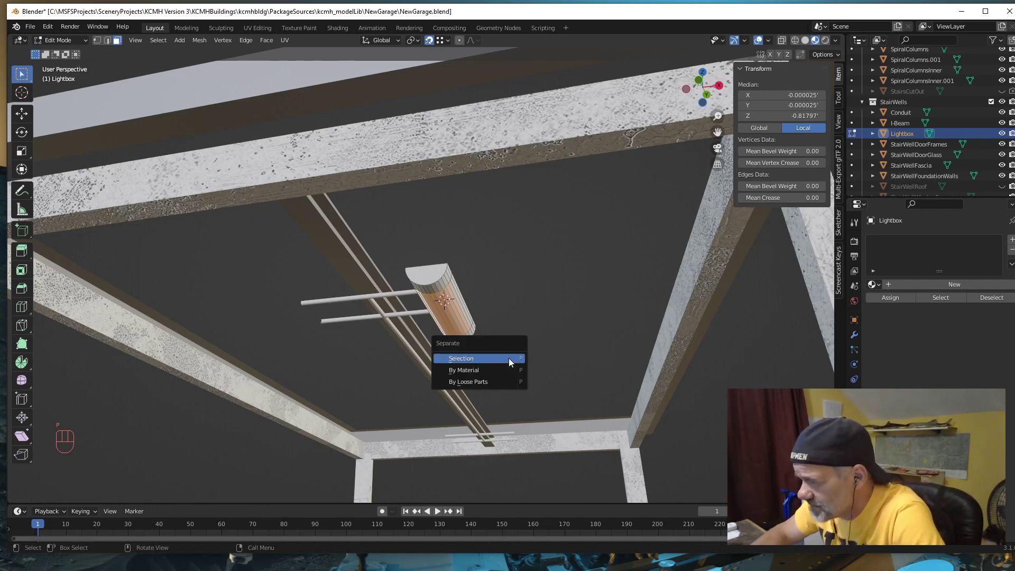
{"action": "left_click", "coordinate": [509, 358]}
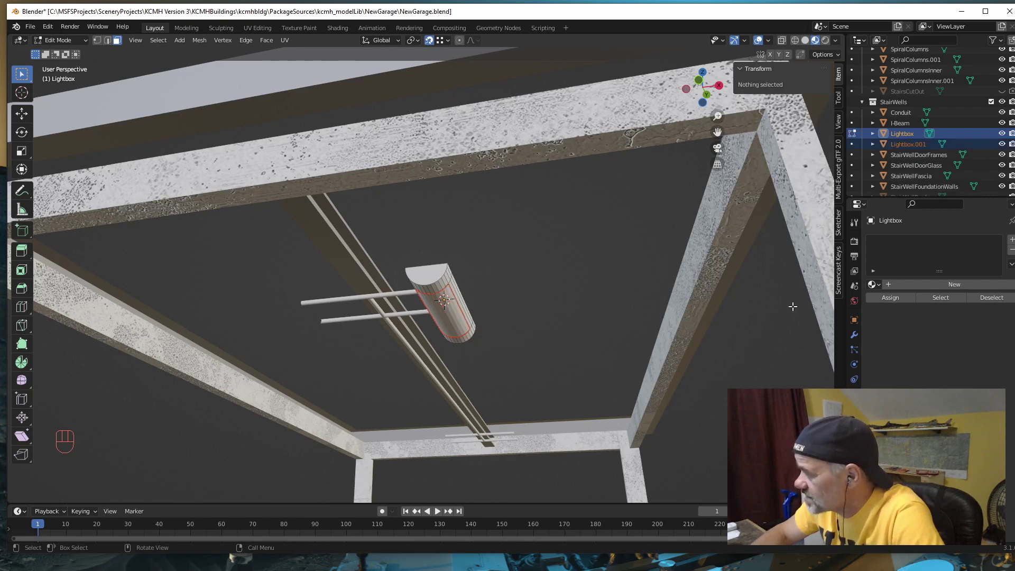
Step: Rename the separated curved-face object as LightboxLens
{"action": "double_click", "coordinate": [909, 144]}
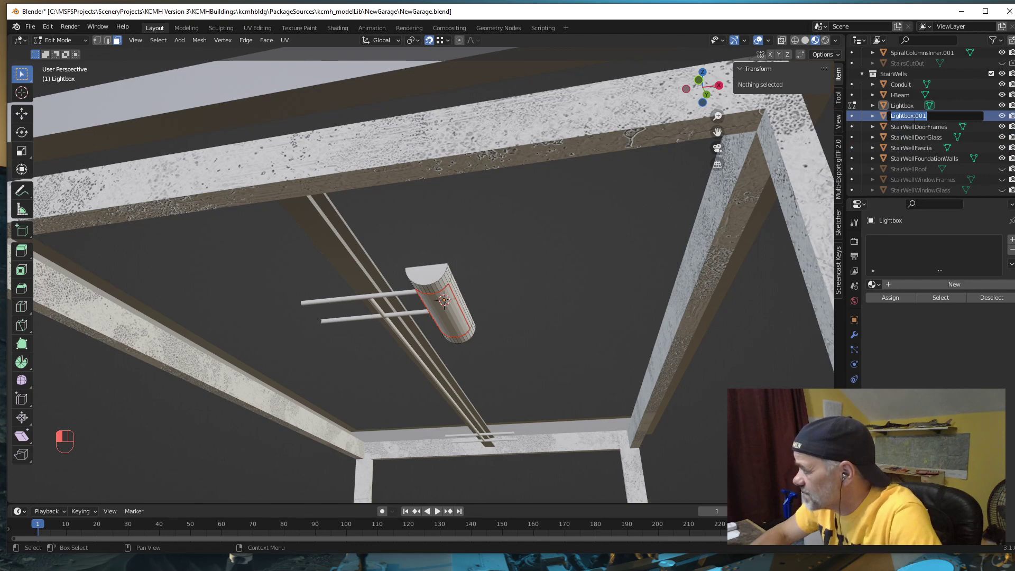
{"action": "left_click_drag", "start_coordinate": [915, 117], "coordinate": [939, 119]}
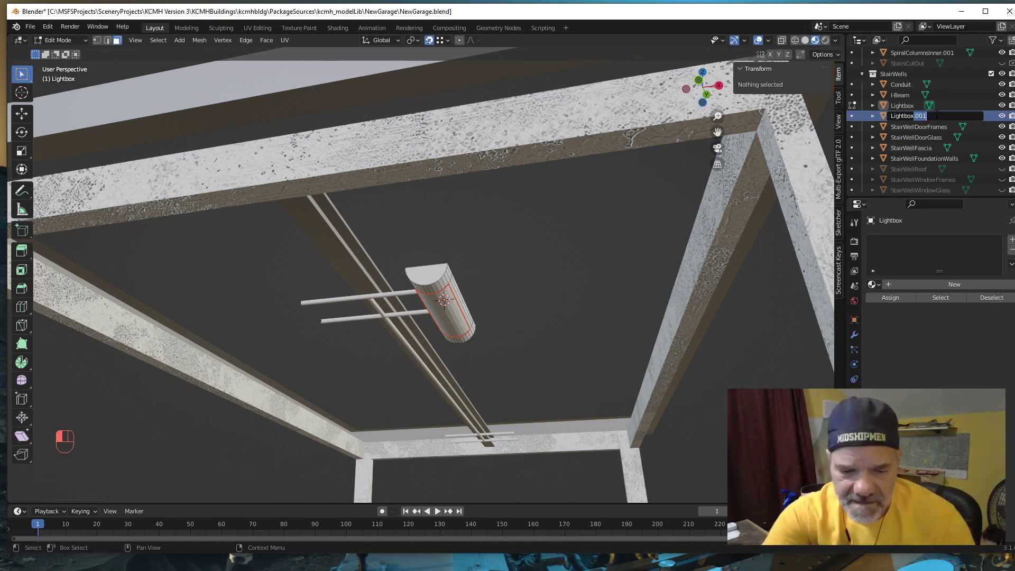
{"action": "type", "text": "Lens"}
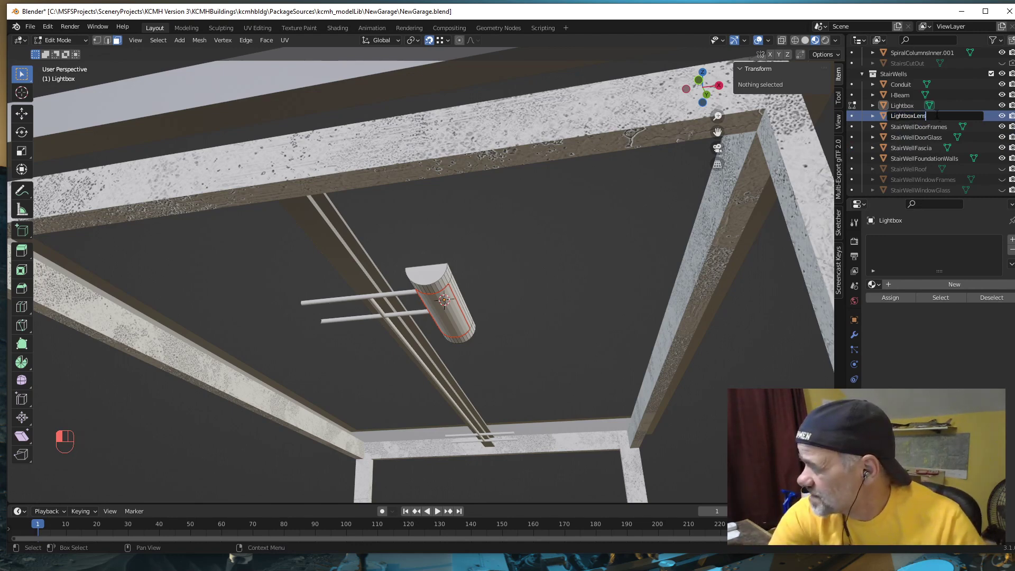
{"action": "key", "text": "Return"}
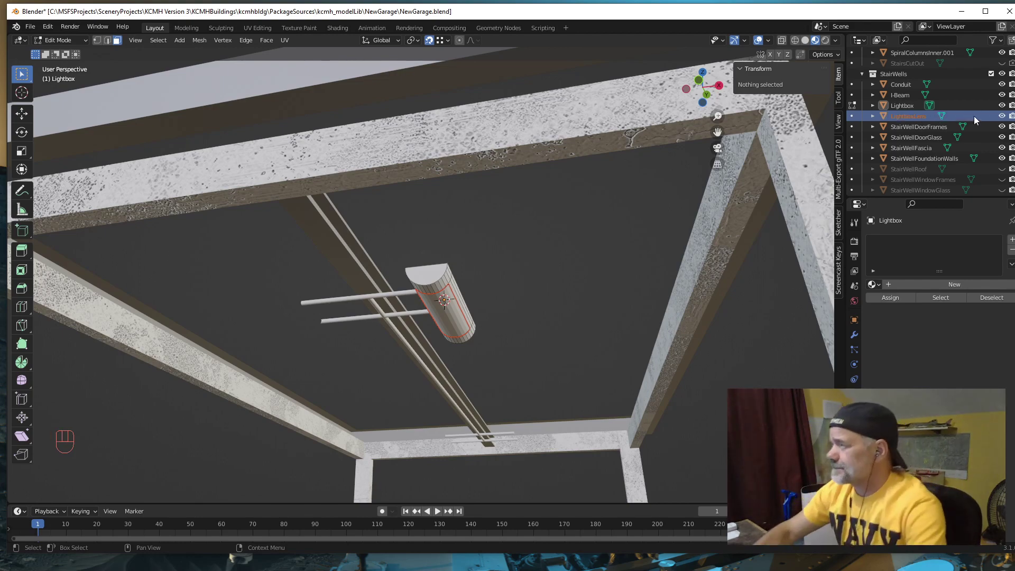
Step: Save the NewGarage.blend file
{"action": "middle_click_drag", "start_coordinate": [520, 331], "coordinate": [512, 352]}
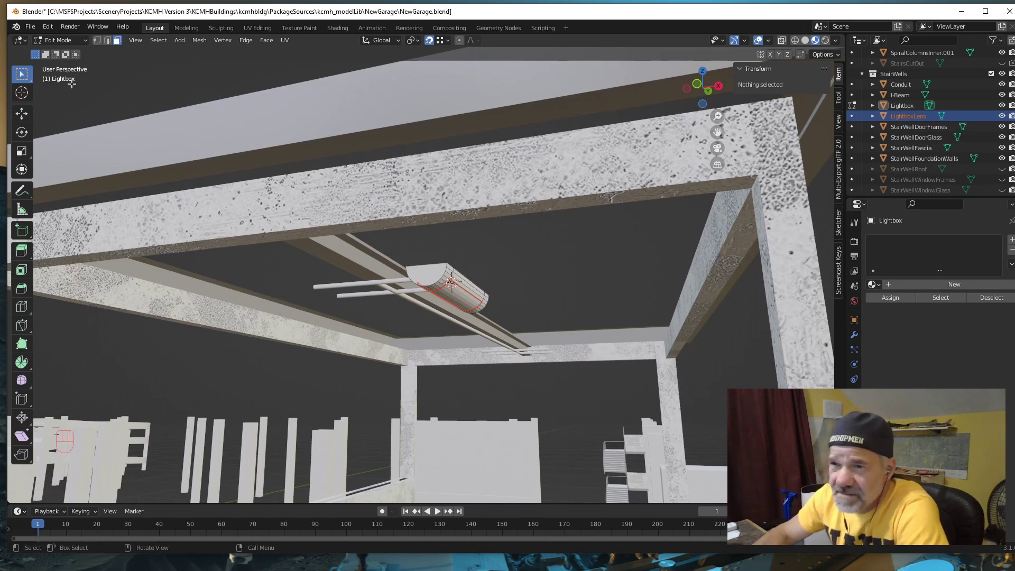
{"action": "left_click", "coordinate": [30, 26]}
{"action": "left_click", "coordinate": [39, 98]}
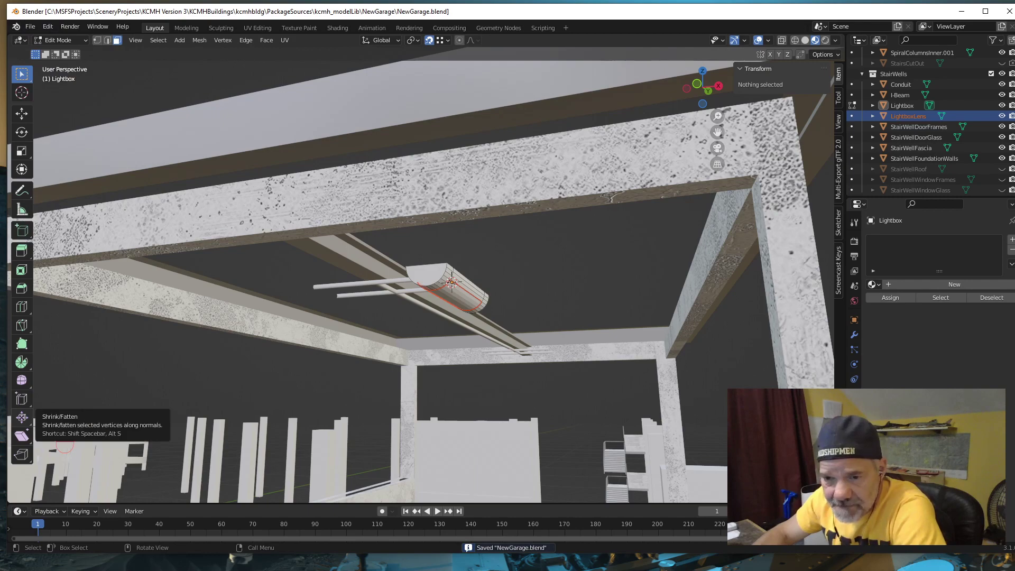
Step: Compare the separated light fixture with the stairwell lights in the reference photo CONRAC-FINAL_Photo-5.jpg
{"action": "middle_click_drag", "start_coordinate": [175, 486], "coordinate": [197, 502]}
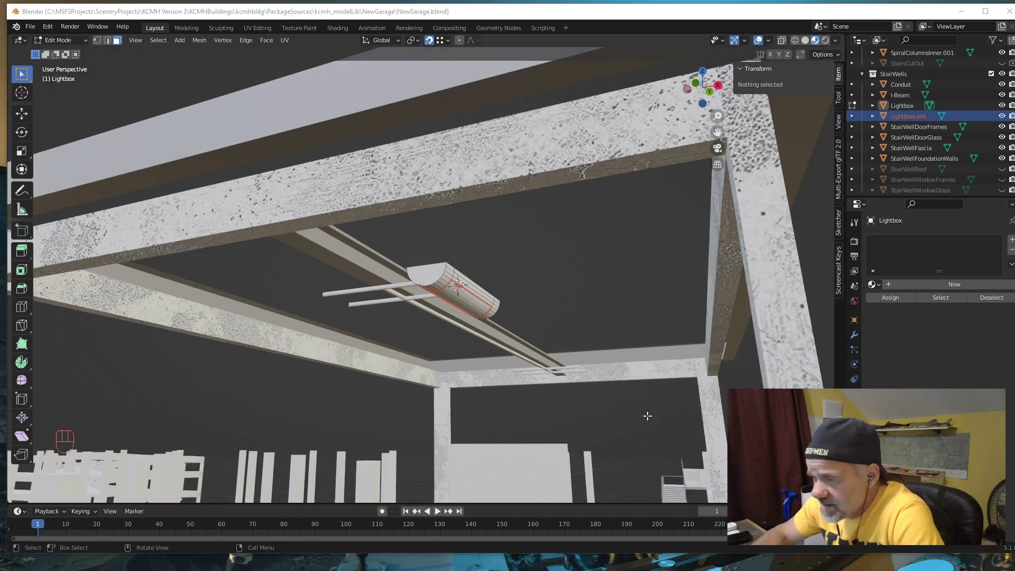
{"action": "middle_click_drag", "start_coordinate": [564, 359], "coordinate": [492, 303]}
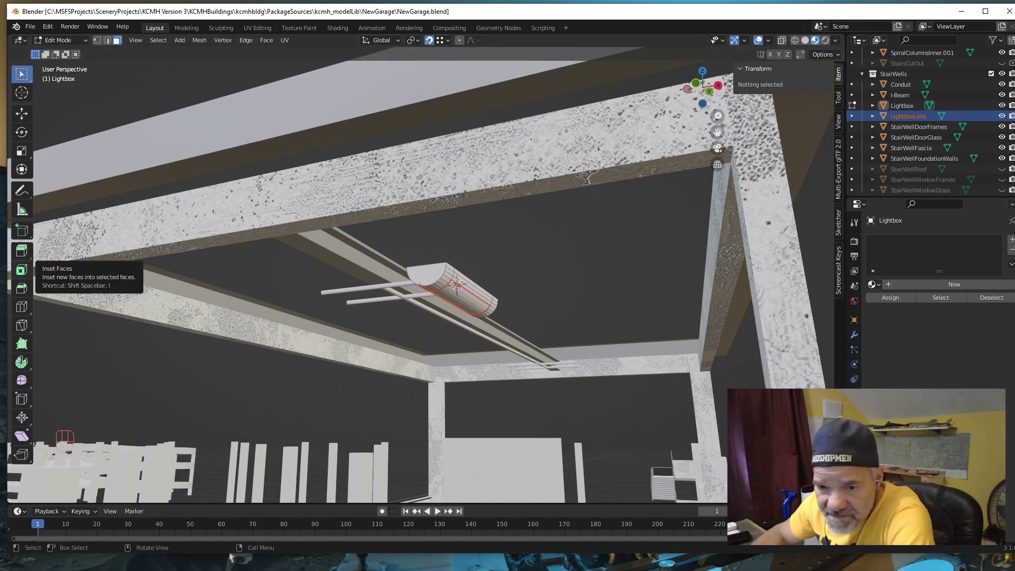
{"action": "key", "text": "alt+Tab"}
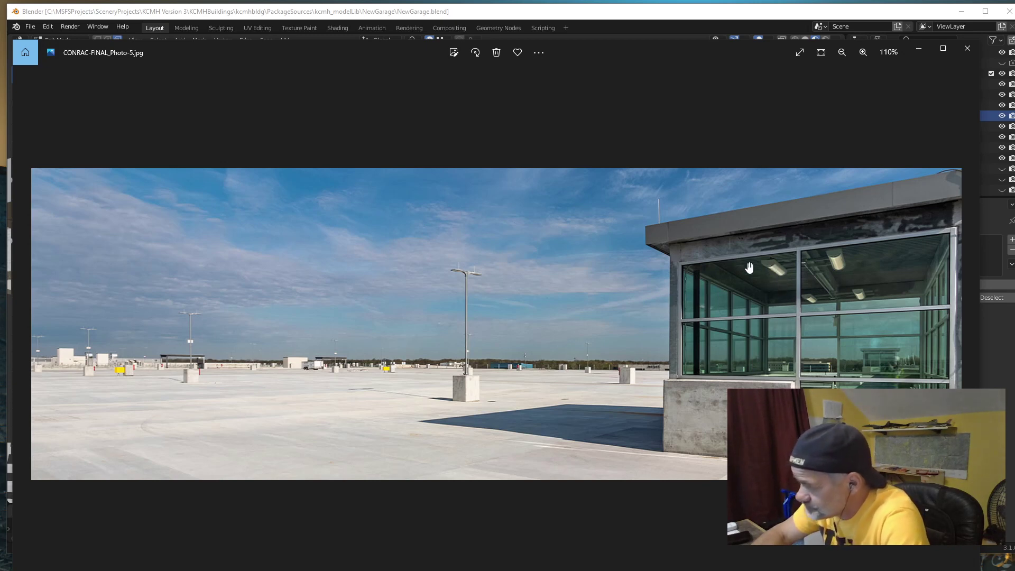
{"action": "left_click", "coordinate": [919, 51]}
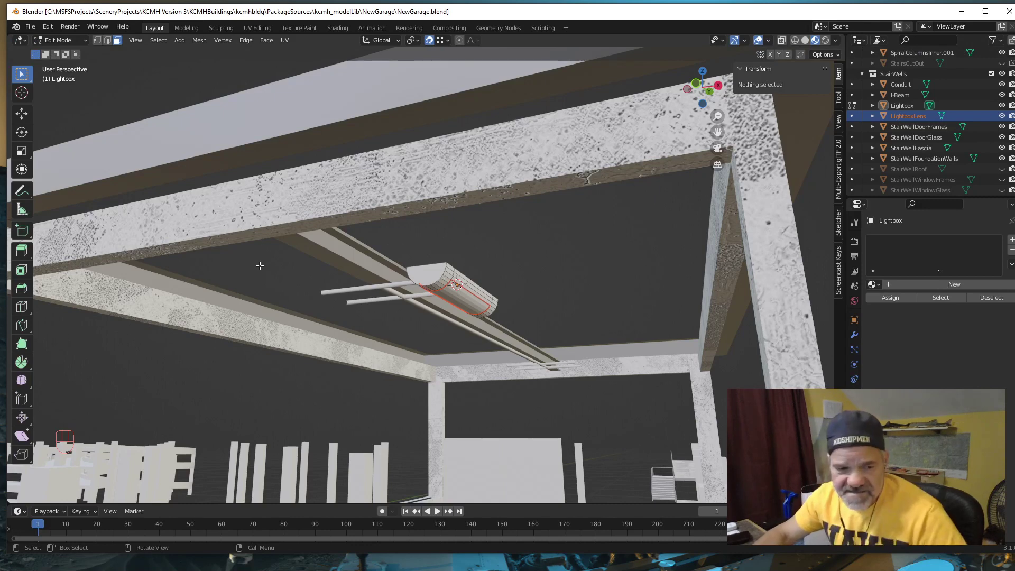
Step: Leave mesh editing and assign the existing GraySteel material to the Lightbox housing
{"action": "key", "text": "Tab"}
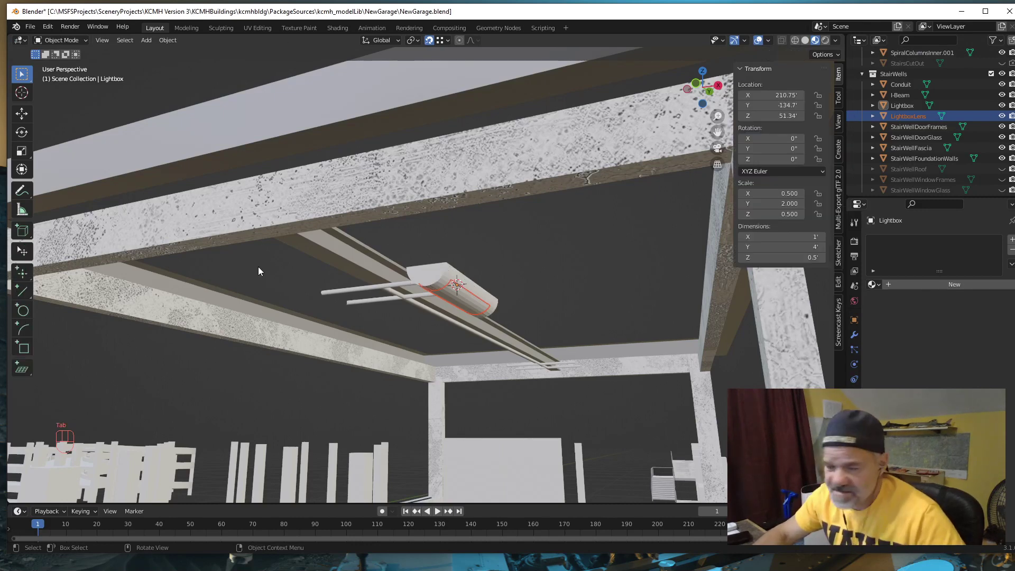
{"action": "left_click", "coordinate": [443, 281]}
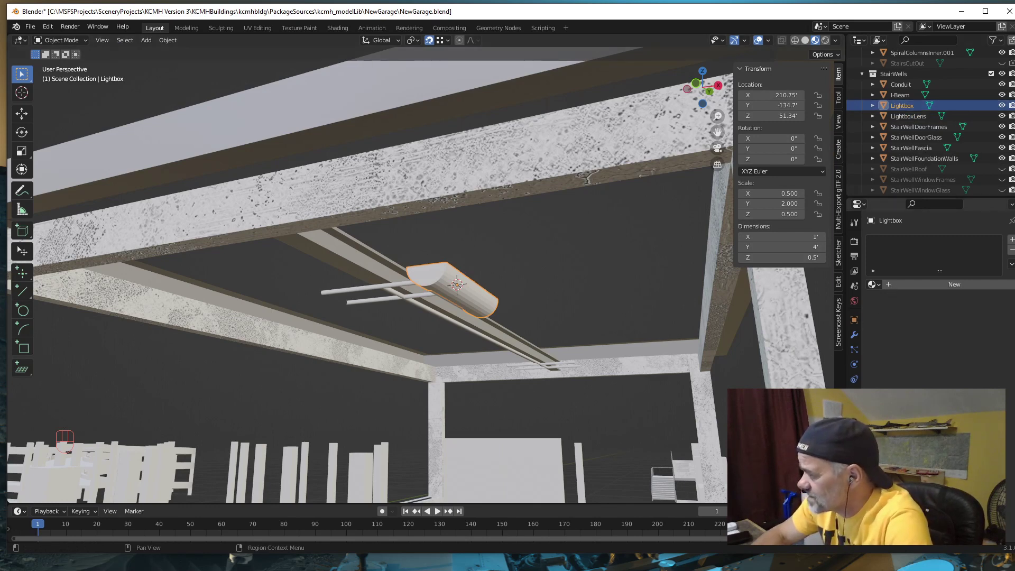
{"action": "left_click", "coordinate": [878, 285]}
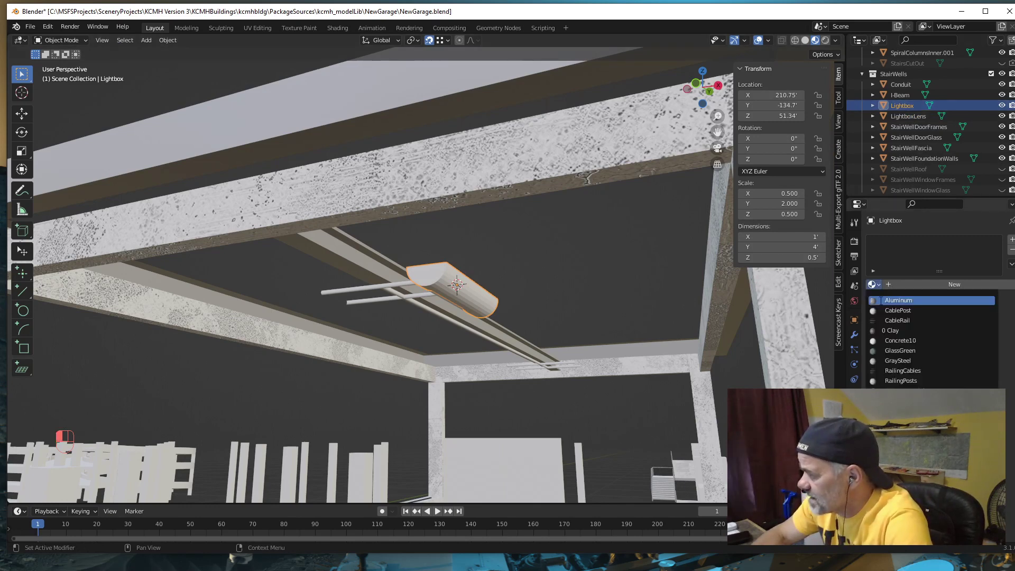
{"action": "left_click", "coordinate": [896, 361]}
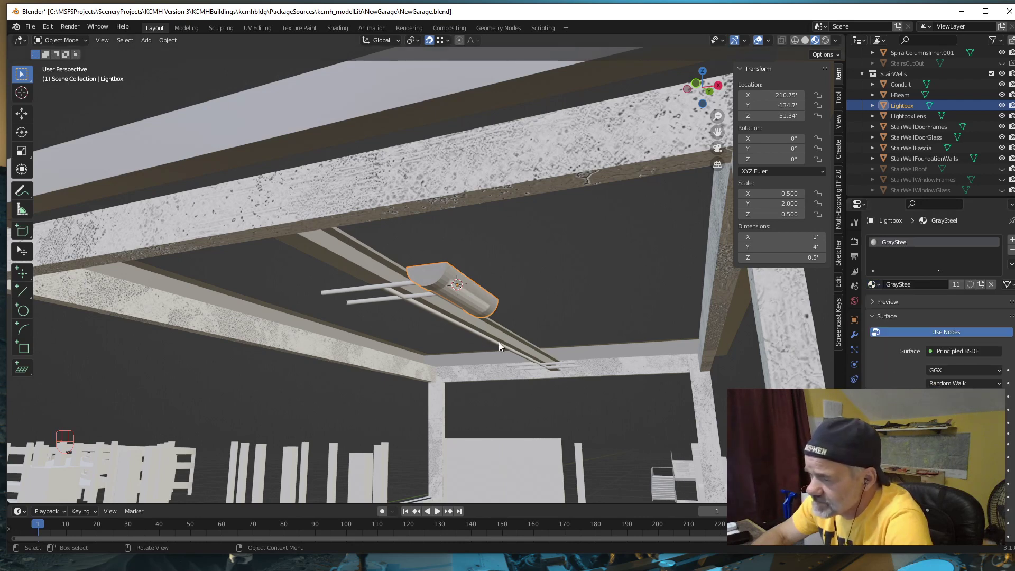
Step: Create a new material on the LightboxLens object and name it Lens
{"action": "left_click", "coordinate": [472, 306]}
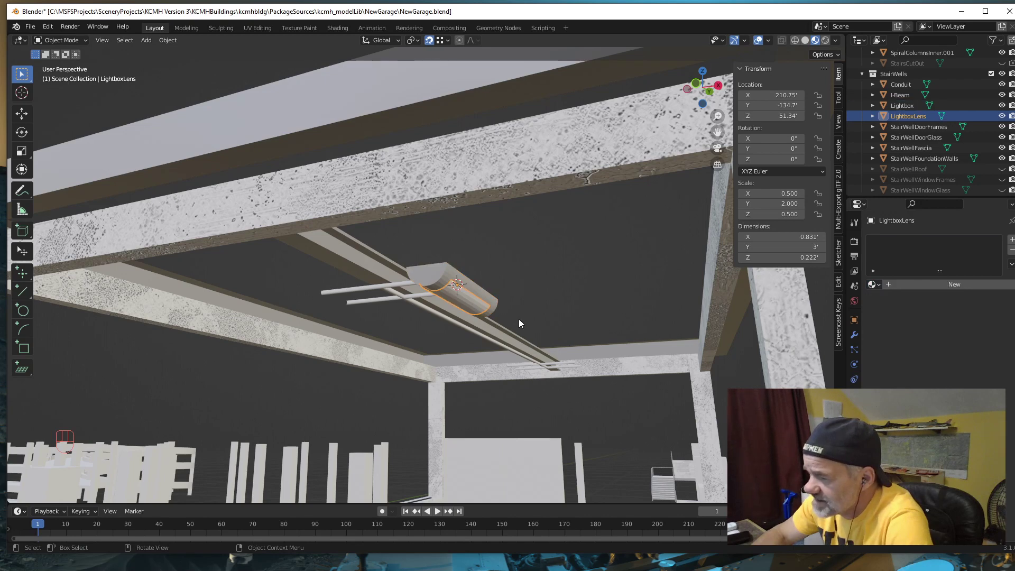
{"action": "left_click", "coordinate": [934, 284]}
{"action": "double_click", "coordinate": [910, 285]}
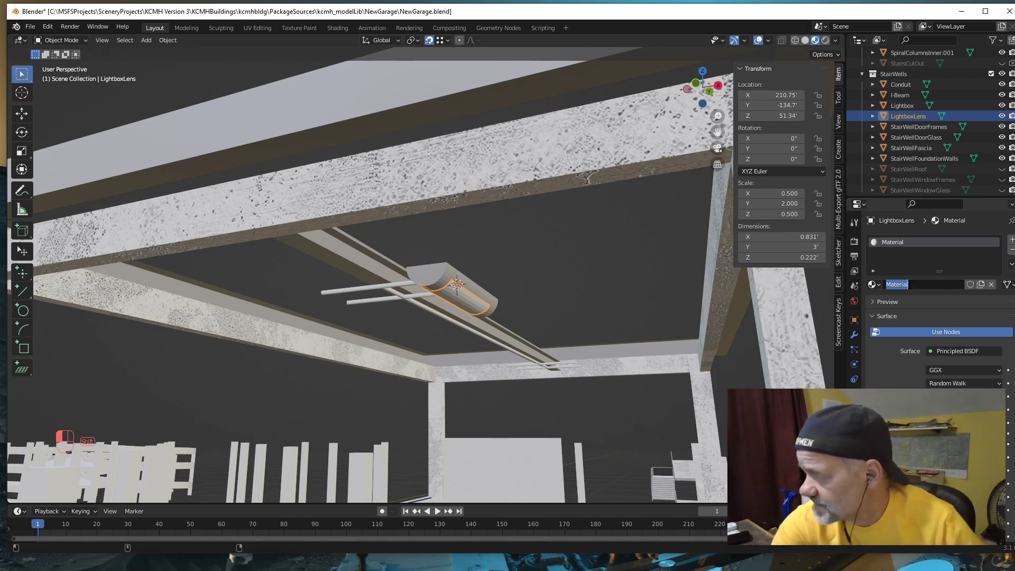
{"action": "type", "text": "Lens"}
{"action": "key", "text": "Return"}
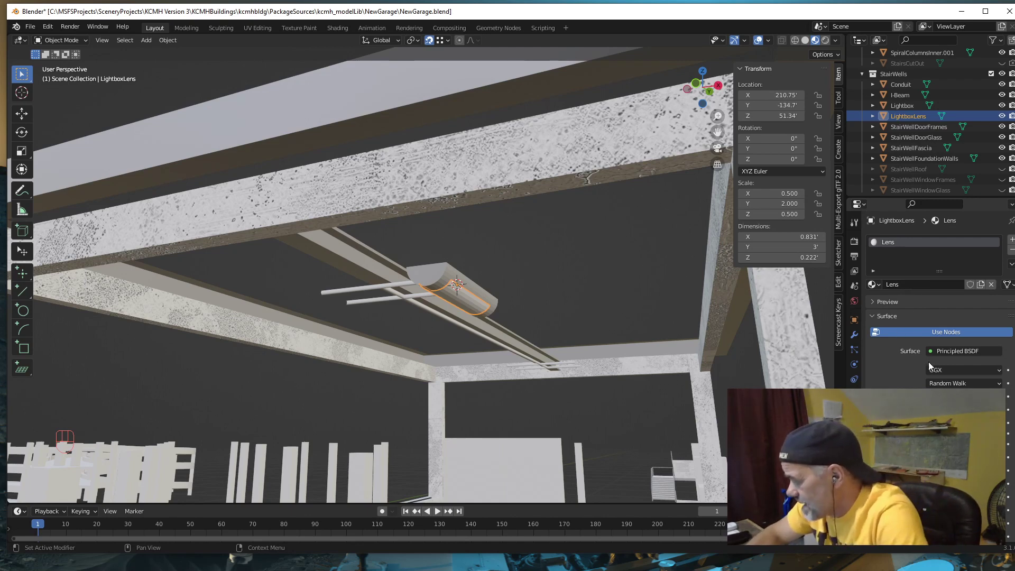
Step: Look through the Lens material's surface and blend settings
{"action": "scroll", "coordinate": [929, 362], "scroll_direction": "down", "scroll_amount": 5}
{"action": "scroll", "coordinate": [939, 297], "scroll_direction": "down", "scroll_amount": 15}
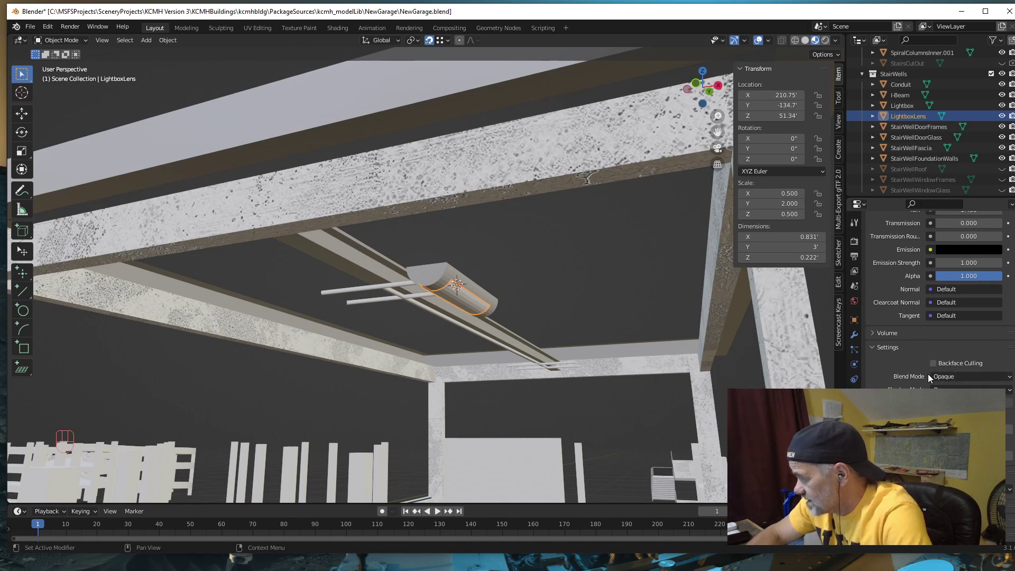
{"action": "scroll", "coordinate": [928, 373], "scroll_direction": "up", "scroll_amount": 11}
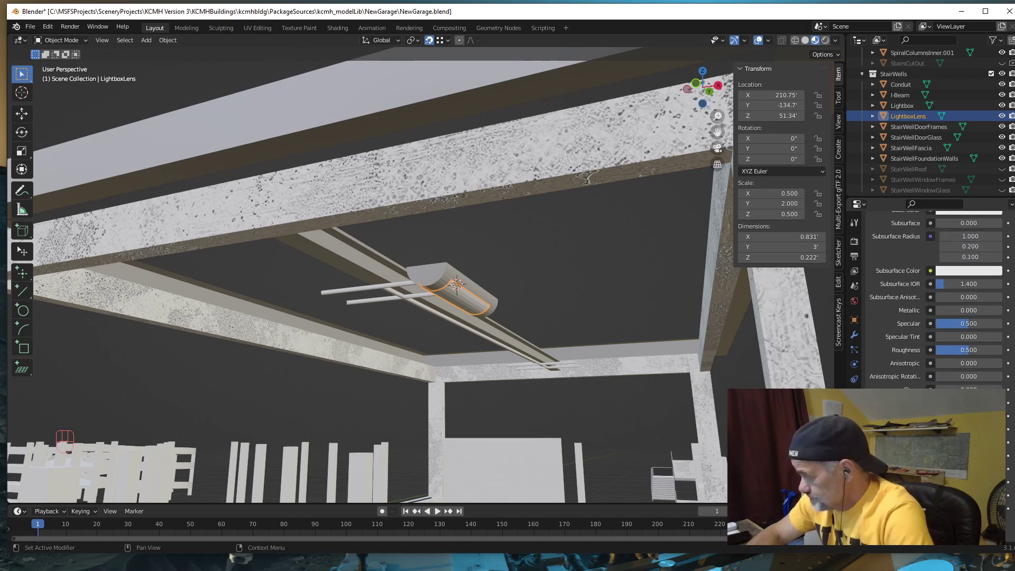
Step: Set the Lens material's base color to a pale yellow with hue 0.145, saturation 0.392 and value 0.604, shown as hex
{"action": "scroll", "coordinate": [973, 293], "scroll_direction": "up", "scroll_amount": 4}
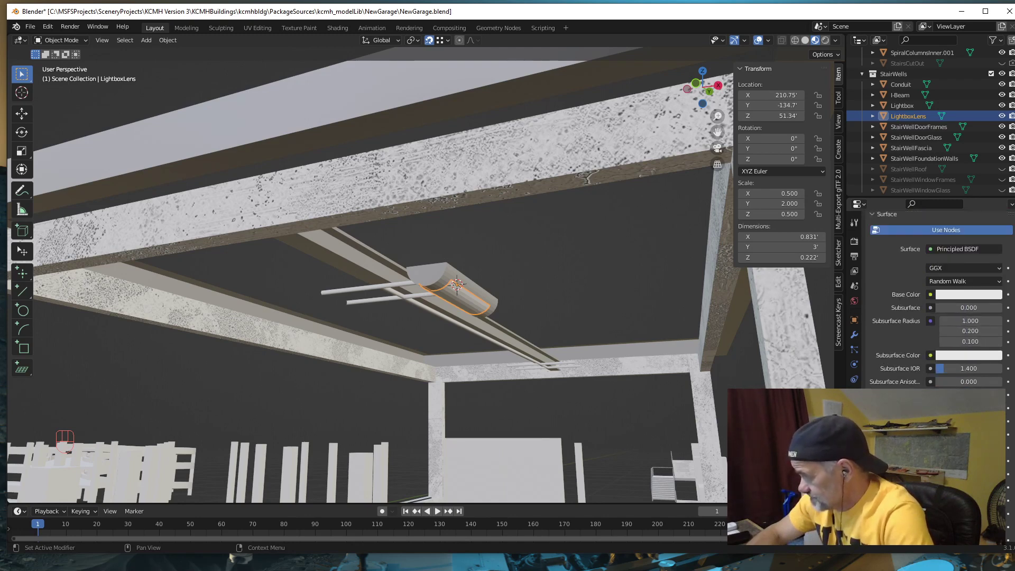
{"action": "left_click", "coordinate": [973, 294]}
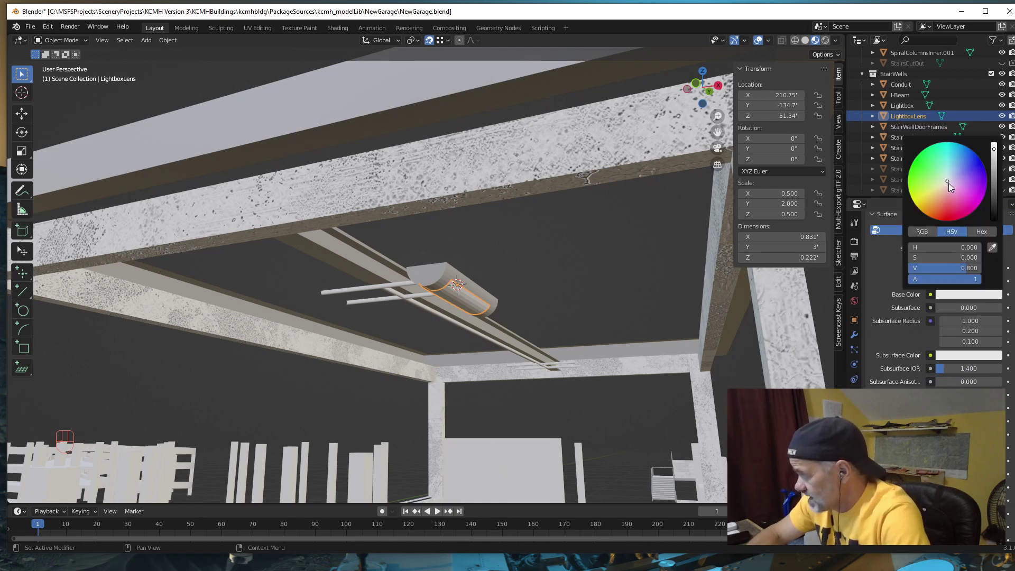
{"action": "left_click_drag", "start_coordinate": [947, 181], "coordinate": [942, 185]}
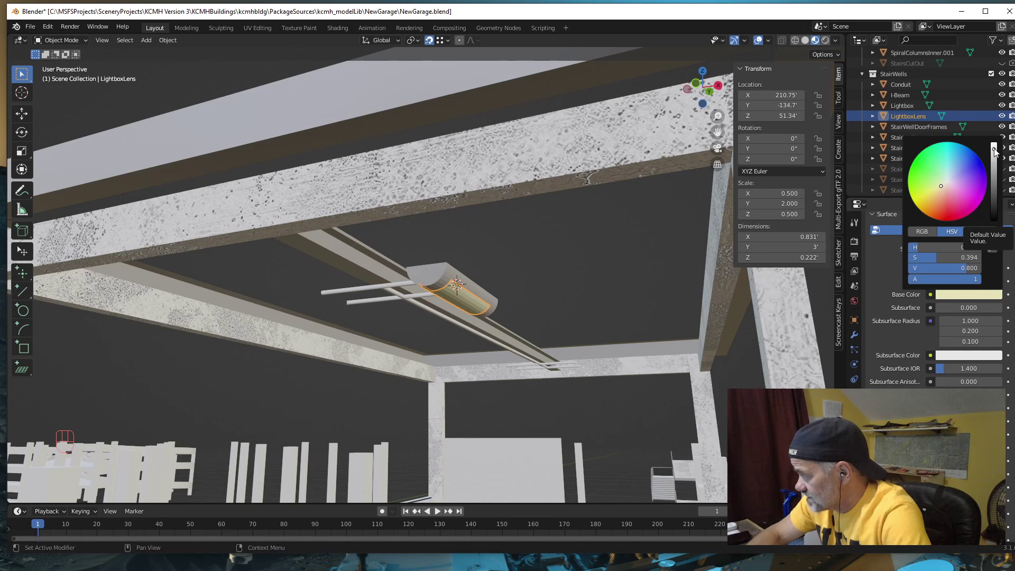
{"action": "left_click_drag", "start_coordinate": [995, 150], "coordinate": [994, 157]}
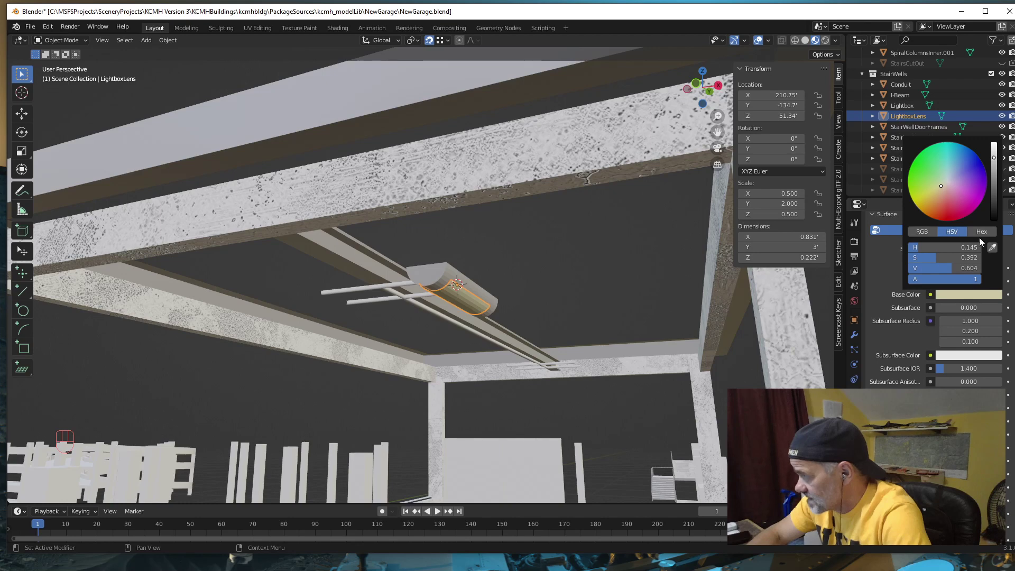
{"action": "left_click", "coordinate": [973, 293]}
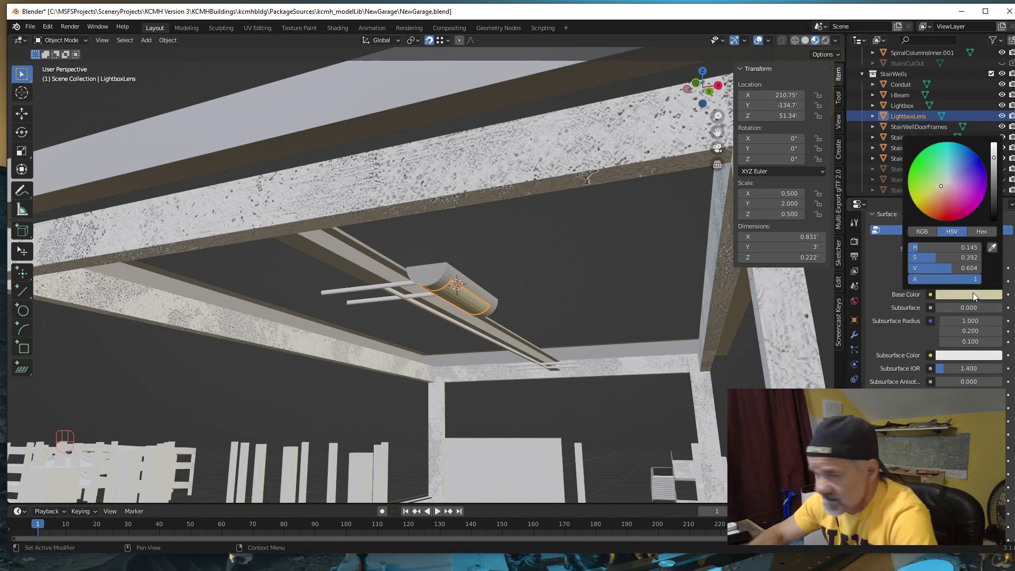
{"action": "left_click", "coordinate": [983, 232]}
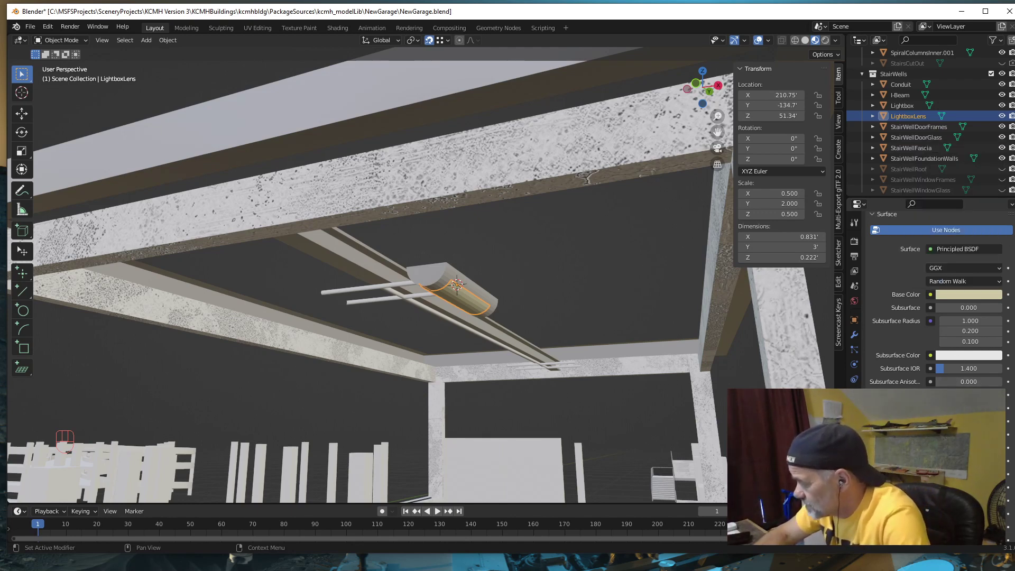
Step: Set the Lens material's Principled BSDF emission color to hex CCC7A3
{"action": "scroll", "coordinate": [936, 302], "scroll_direction": "down", "scroll_amount": 7}
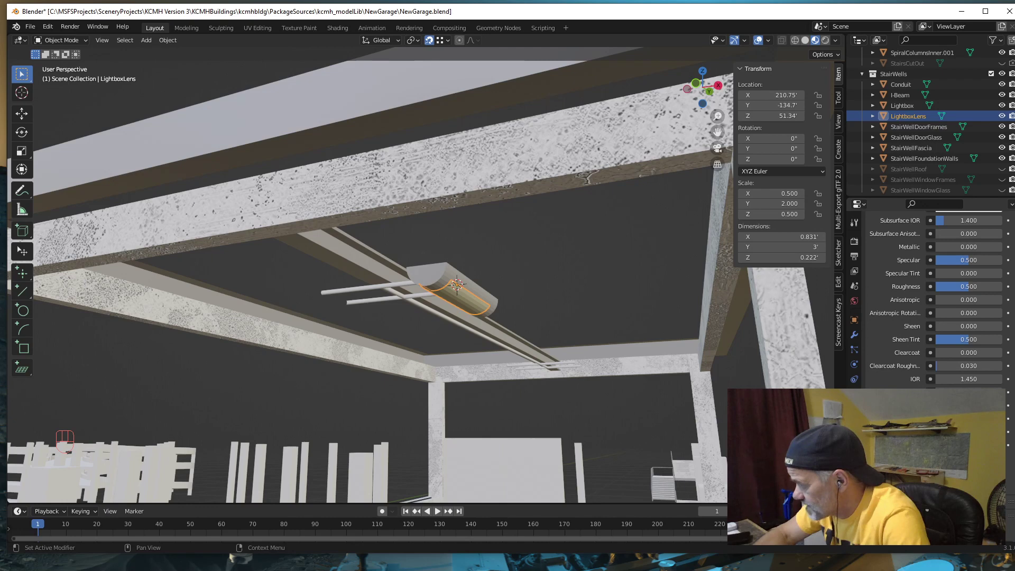
{"action": "left_click", "coordinate": [969, 419]}
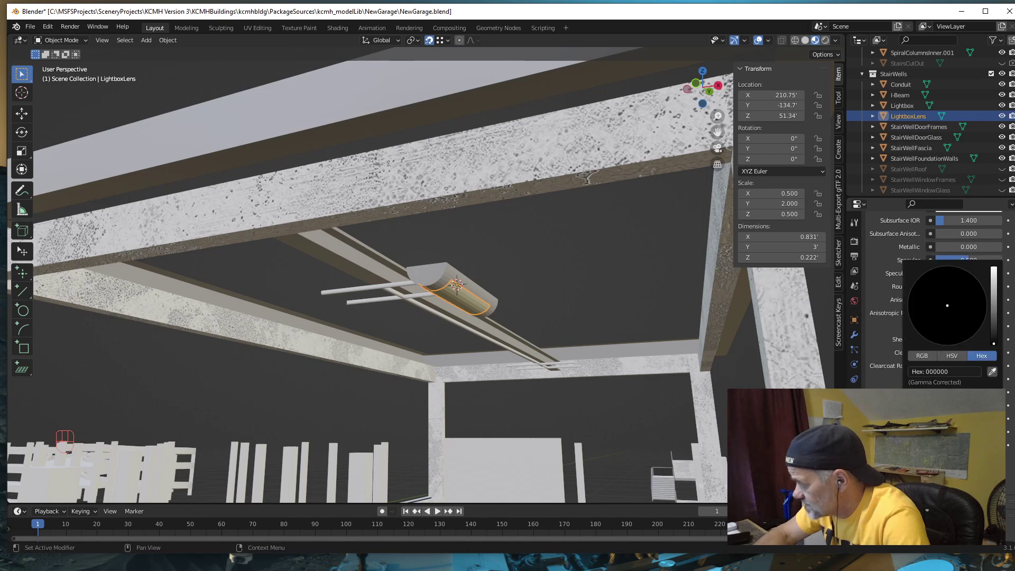
{"action": "left_click", "coordinate": [933, 373]}
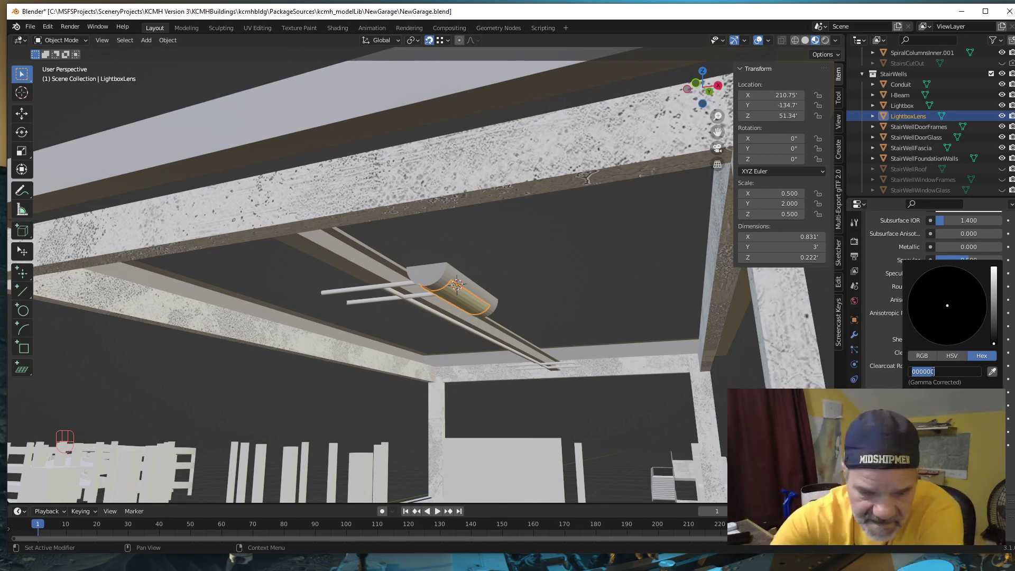
{"action": "type", "text": "ccc"}
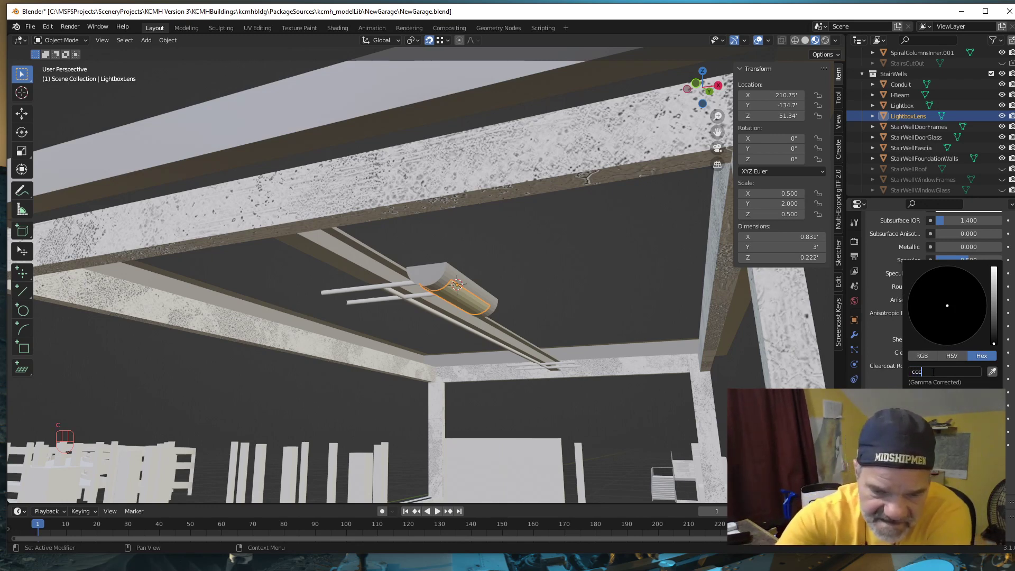
{"action": "type", "text": "7a"}
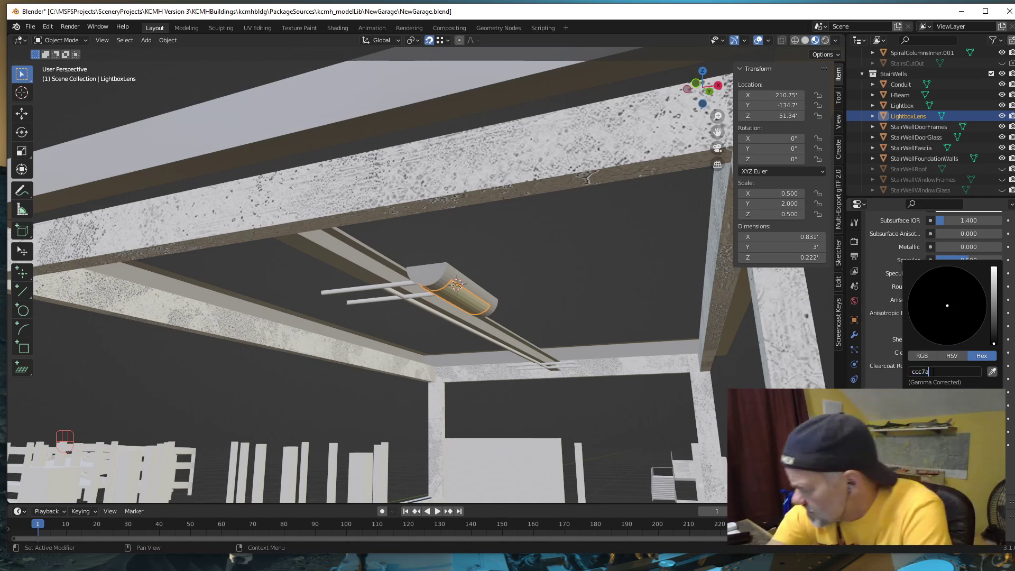
{"action": "type", "text": "3"}
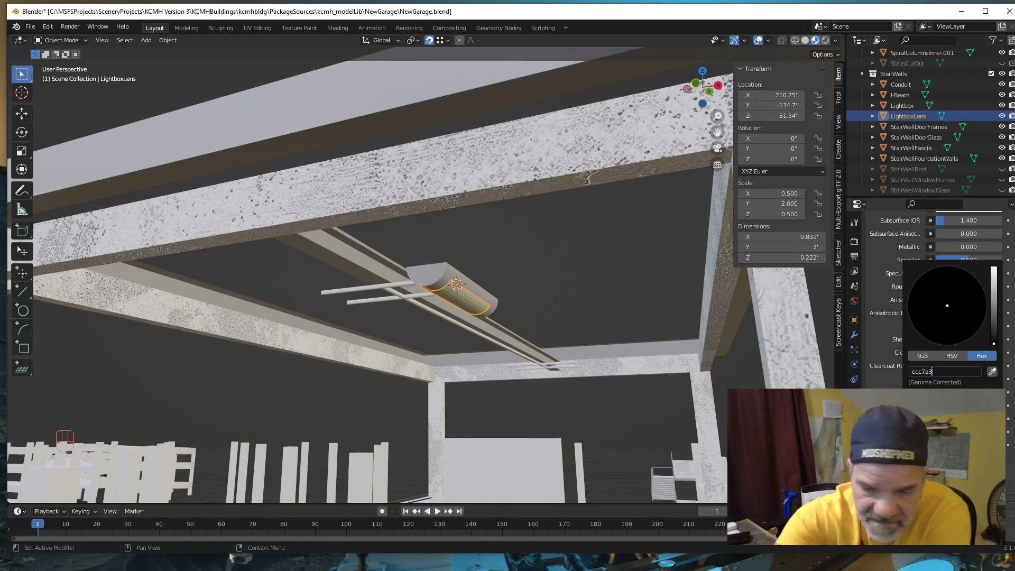
{"action": "key", "text": "Return"}
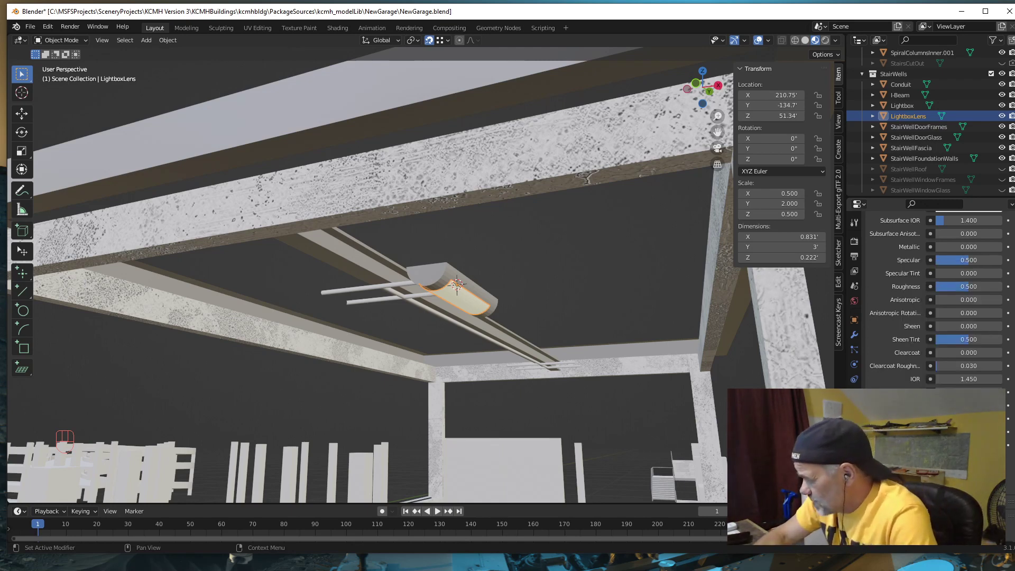
Step: Set the Lens material's MSFS material type to Standard
{"action": "scroll", "coordinate": [936, 296], "scroll_direction": "down", "scroll_amount": 8}
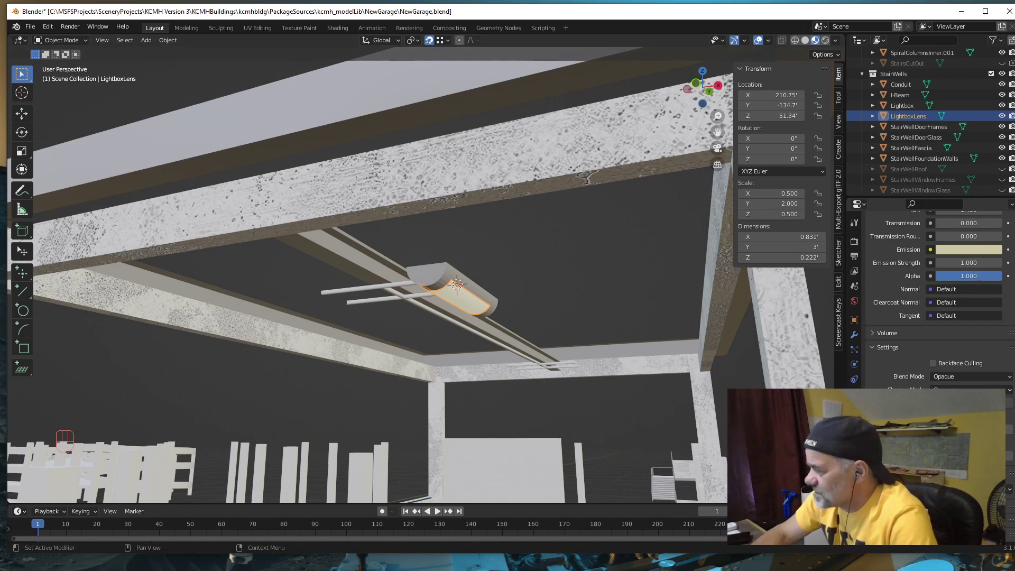
{"action": "left_click", "coordinate": [1011, 491]}
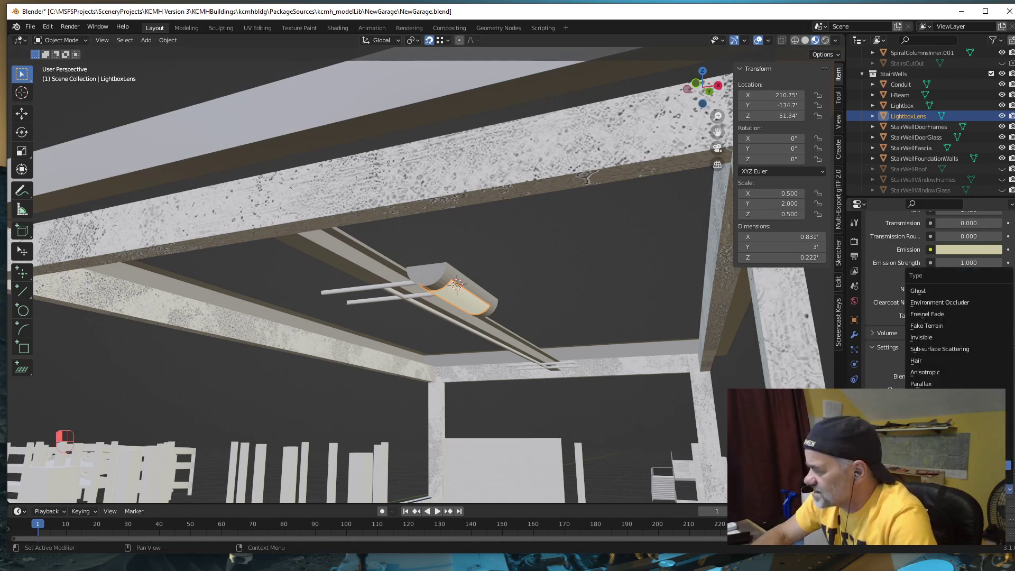
{"action": "left_click", "coordinate": [973, 465]}
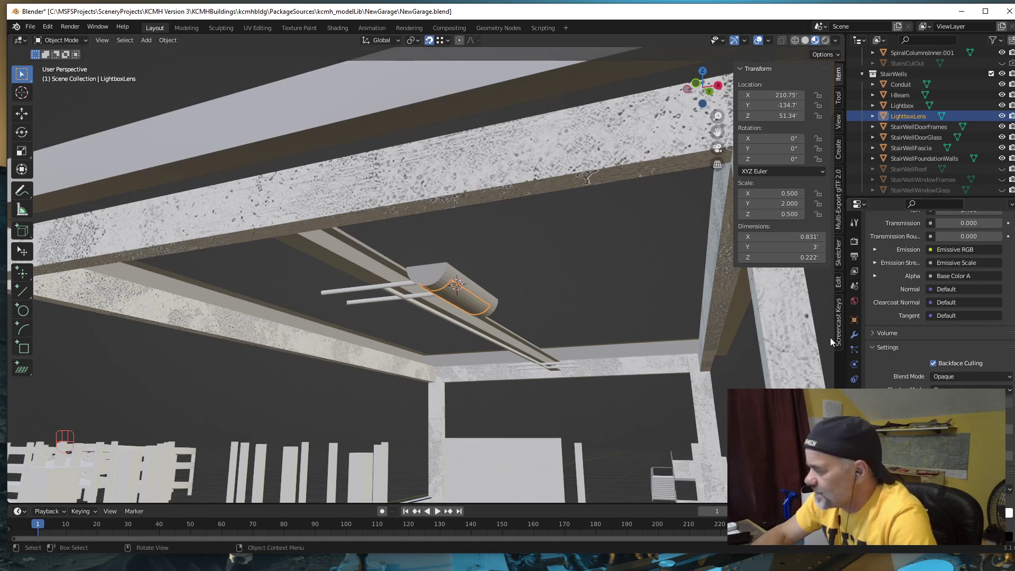
Step: Set the base color in the Lens material's MSFS parameters to hex CCC7A3
{"action": "scroll", "coordinate": [994, 299], "scroll_direction": "up", "scroll_amount": 15}
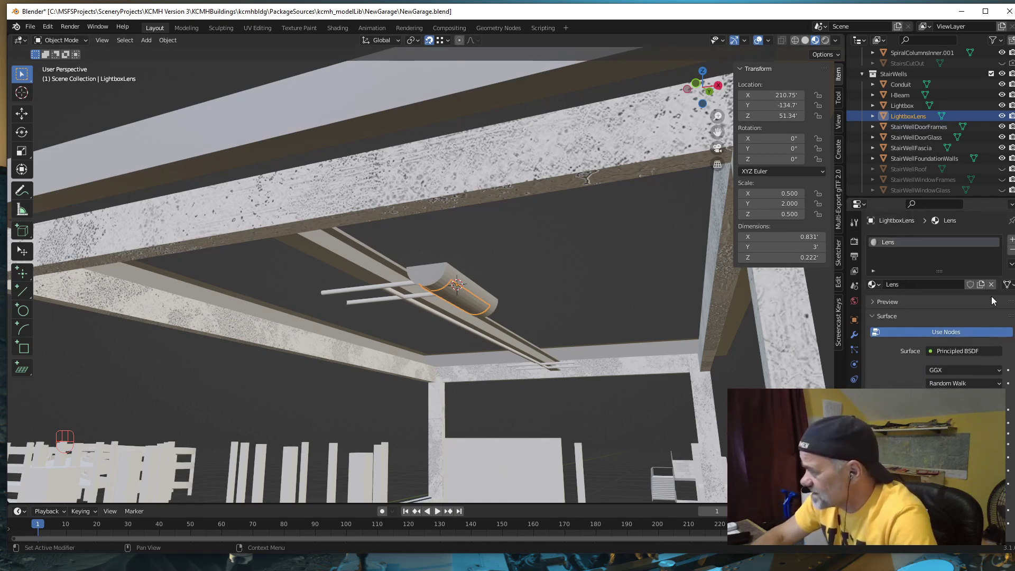
{"action": "scroll", "coordinate": [947, 357], "scroll_direction": "down", "scroll_amount": 6}
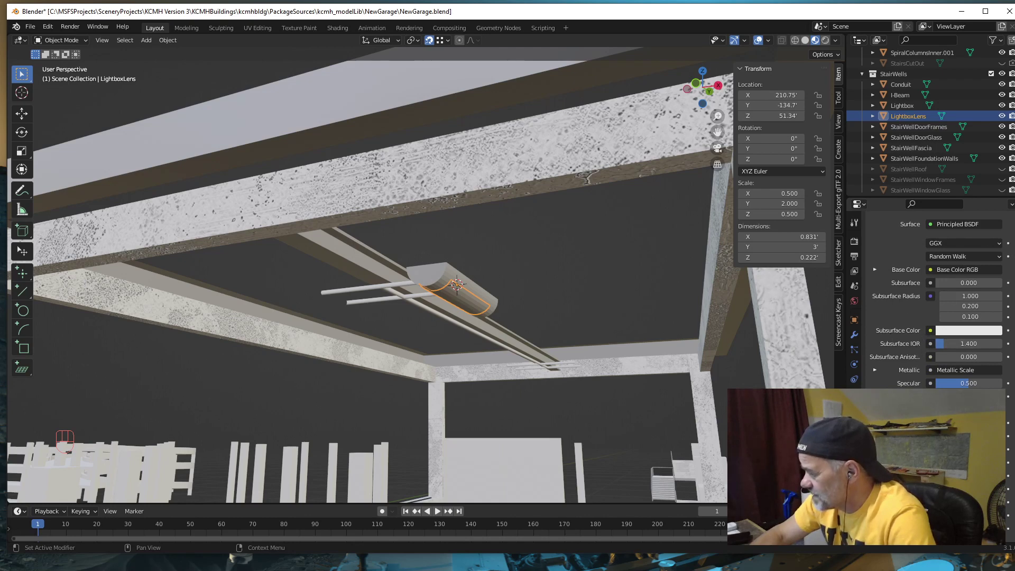
{"action": "scroll", "coordinate": [890, 335], "scroll_direction": "down", "scroll_amount": 15}
{"action": "scroll", "coordinate": [939, 296], "scroll_direction": "down", "scroll_amount": 3}
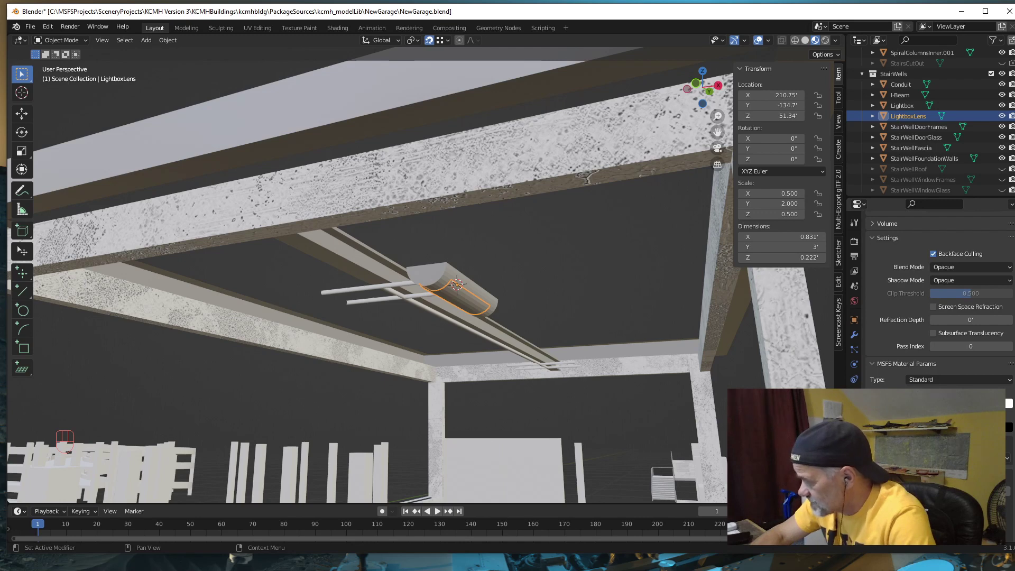
{"action": "left_click", "coordinate": [969, 403]}
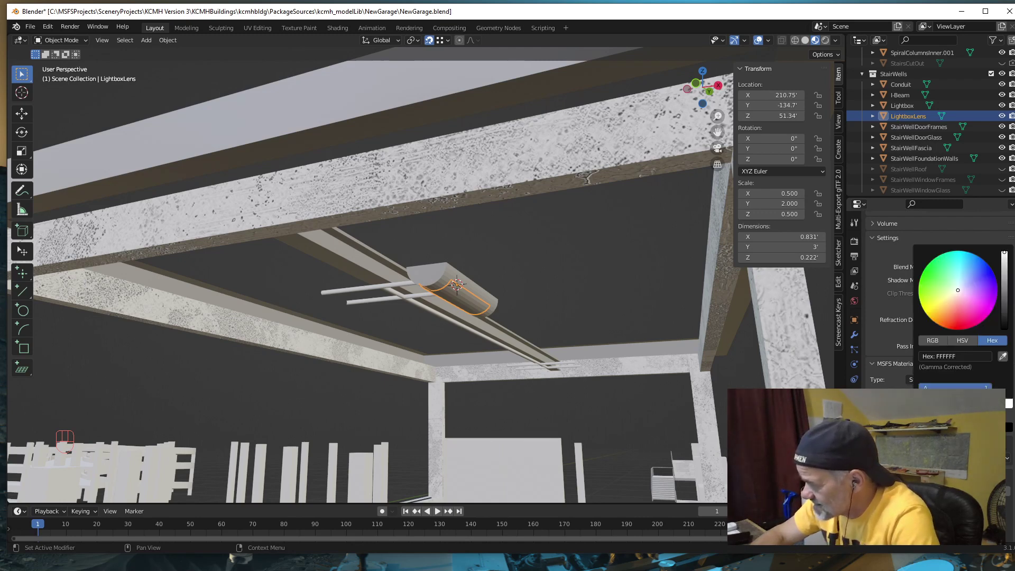
{"action": "left_click", "coordinate": [960, 354]}
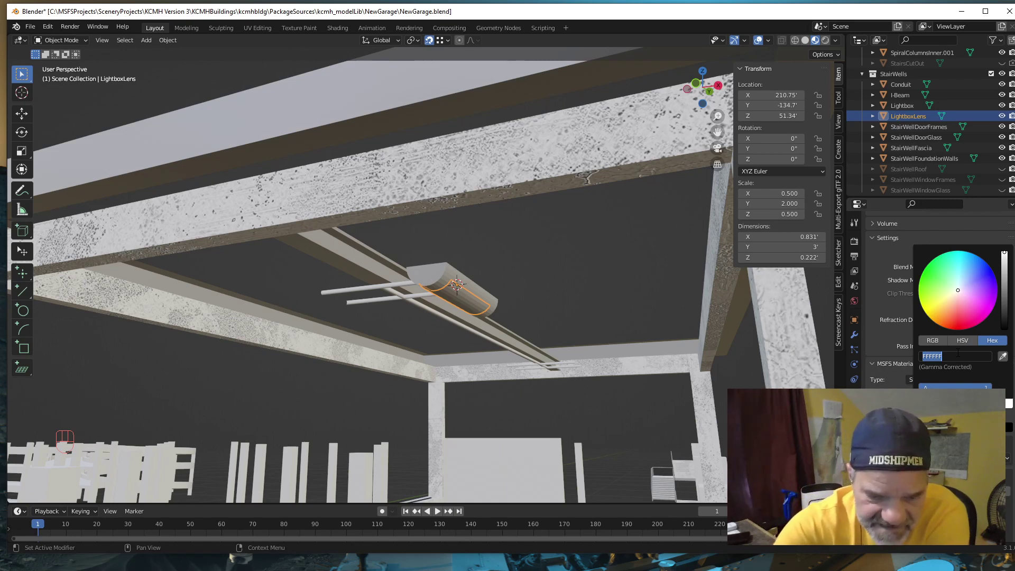
{"action": "type", "text": "ccc7a3"}
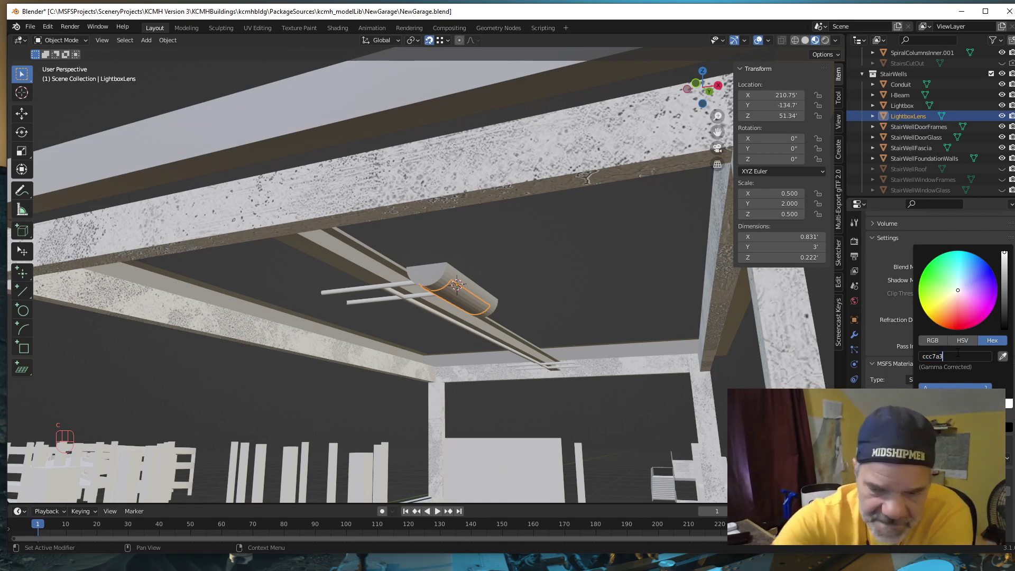
{"action": "key", "text": "Return"}
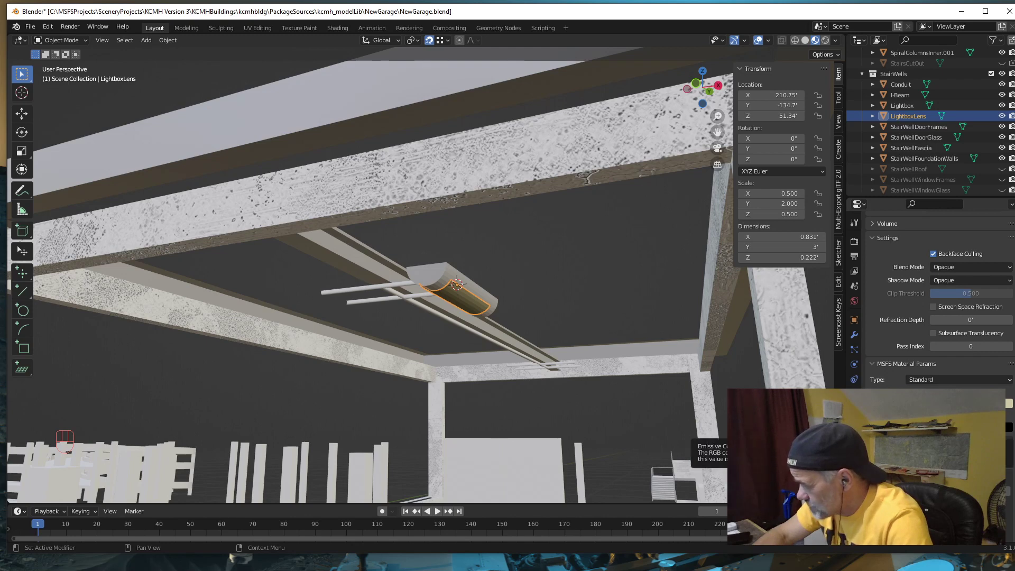
Step: Set the emissive color in the Lens material's MSFS parameters to the same pale yellow as the base color
{"action": "left_click", "coordinate": [970, 428]}
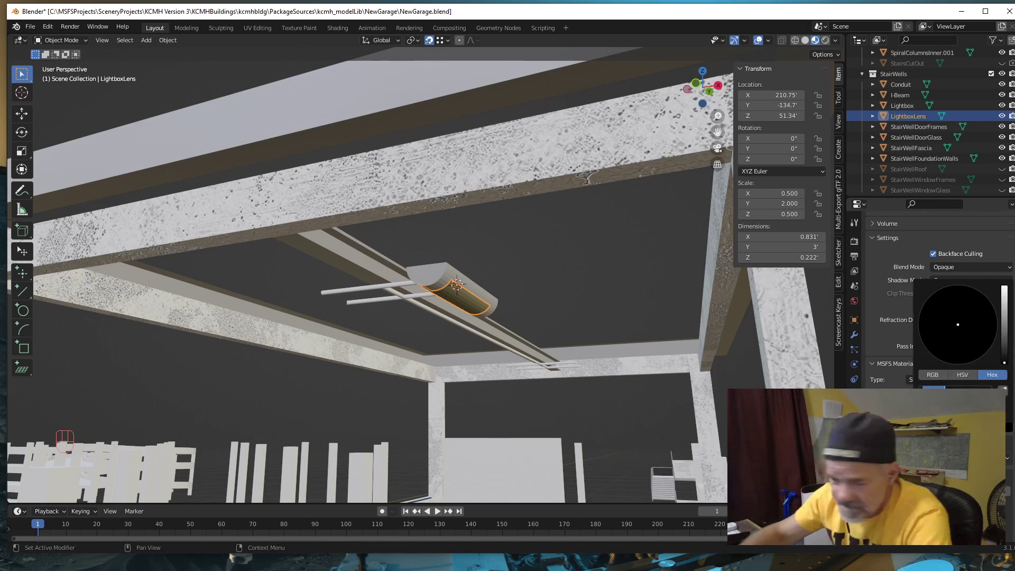
{"action": "type", "text": "ccc"}
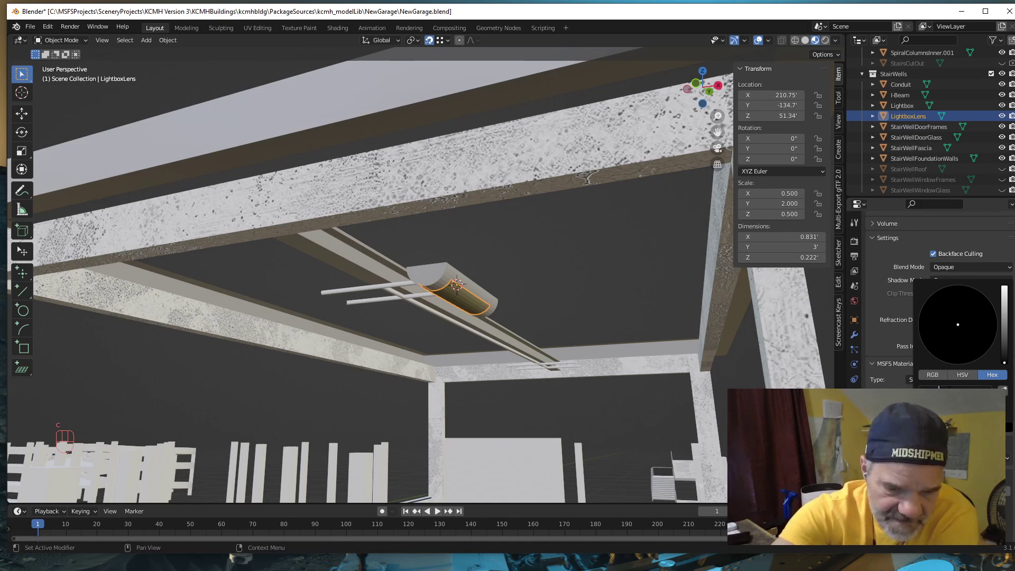
{"action": "type", "text": "0"}
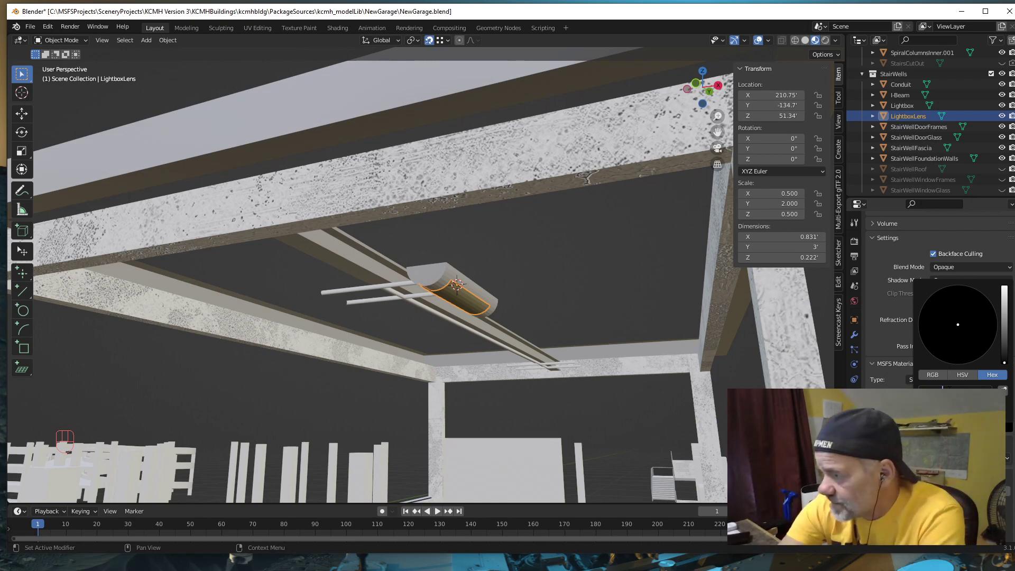
{"action": "key", "text": "Return"}
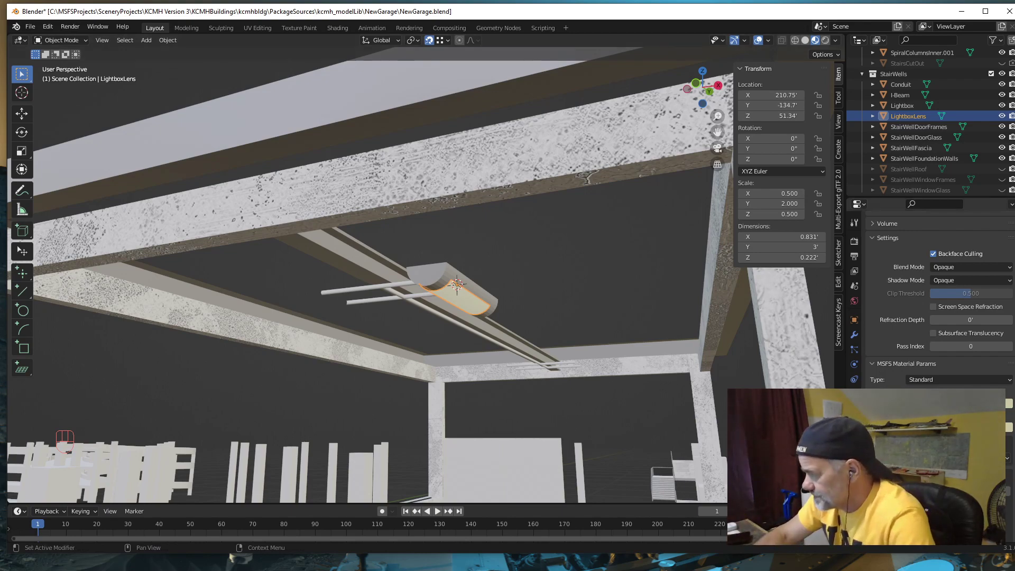
Step: Review the Lens material's settings and examine the light fixture under the stairwell roof from several angles
{"action": "scroll", "coordinate": [708, 402], "scroll_direction": "down", "scroll_amount": 2}
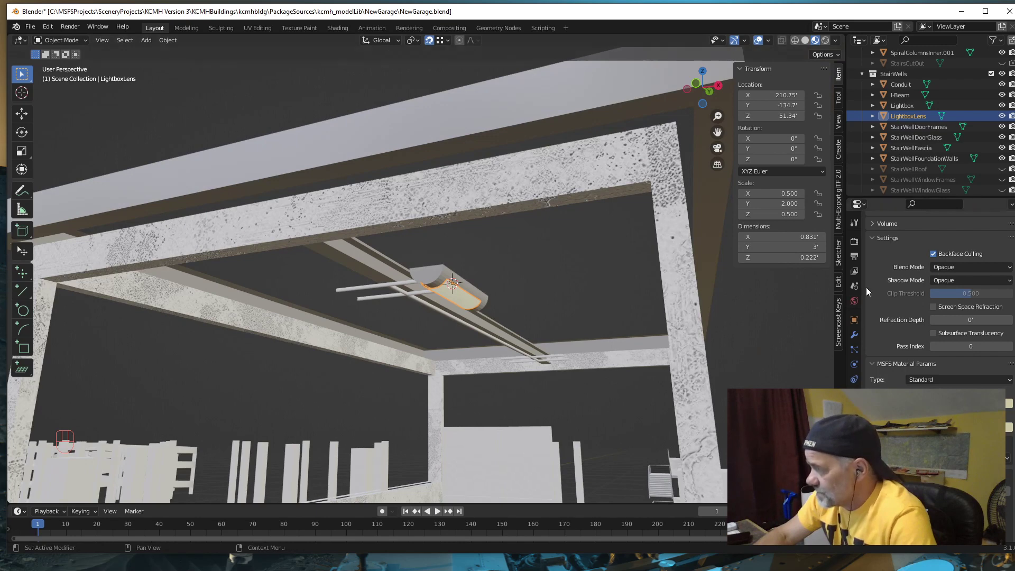
{"action": "scroll", "coordinate": [922, 357], "scroll_direction": "down", "scroll_amount": 10}
{"action": "scroll", "coordinate": [922, 347], "scroll_direction": "up", "scroll_amount": 12}
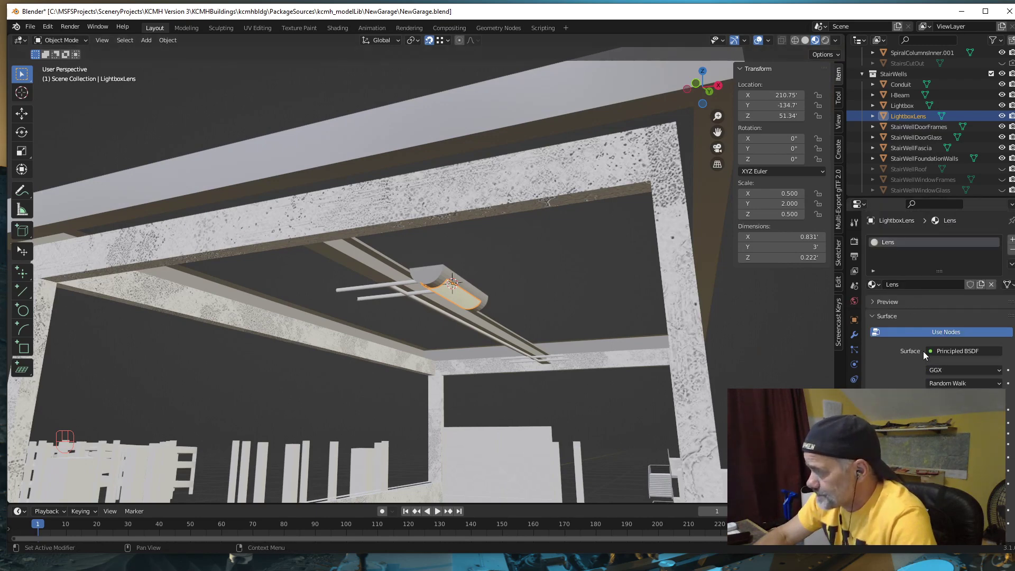
{"action": "scroll", "coordinate": [923, 351], "scroll_direction": "down", "scroll_amount": 5}
{"action": "mouse_move", "coordinate": [610, 401]}
{"action": "middle_mouse_down"}
{"action": "mouse_move", "coordinate": [599, 411]}
{"action": "mouse_move", "coordinate": [526, 414]}
{"action": "mouse_move", "coordinate": [452, 380]}
{"action": "mouse_move", "coordinate": [584, 423]}
{"action": "mouse_move", "coordinate": [608, 417]}
{"action": "middle_mouse_up"}
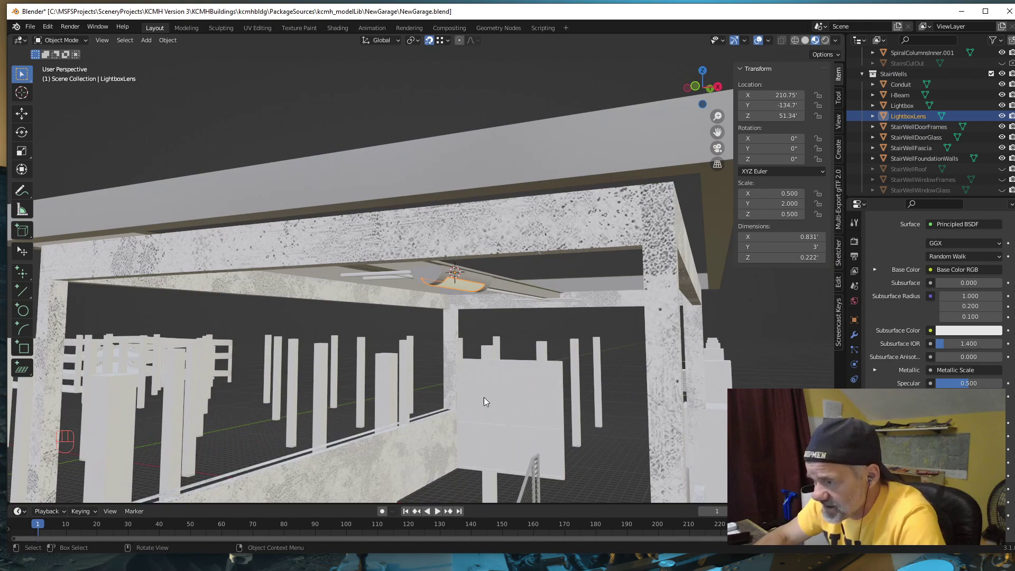
{"action": "middle_click_drag", "start_coordinate": [452, 369], "coordinate": [438, 335]}
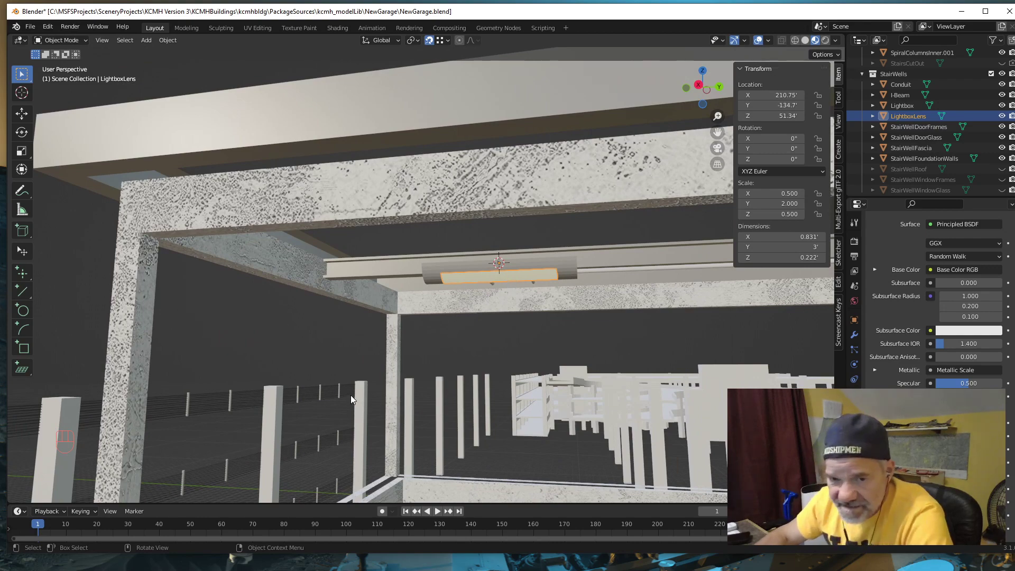
{"action": "middle_click_drag", "start_coordinate": [444, 408], "coordinate": [542, 399]}
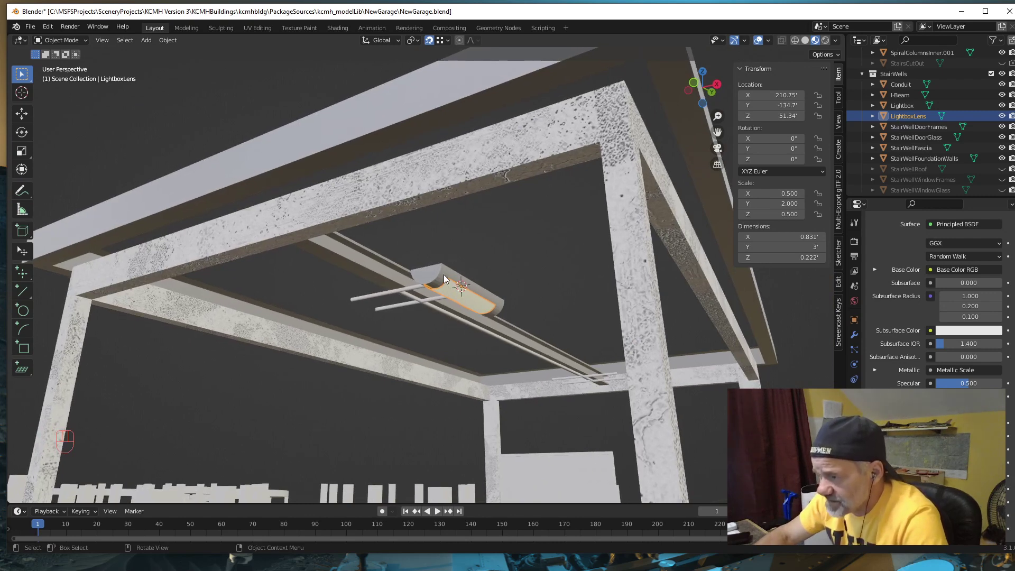
Step: Join the LightboxLens object into the Lightbox object and check the combined object's material slots
{"action": "left_click", "coordinate": [443, 275]}
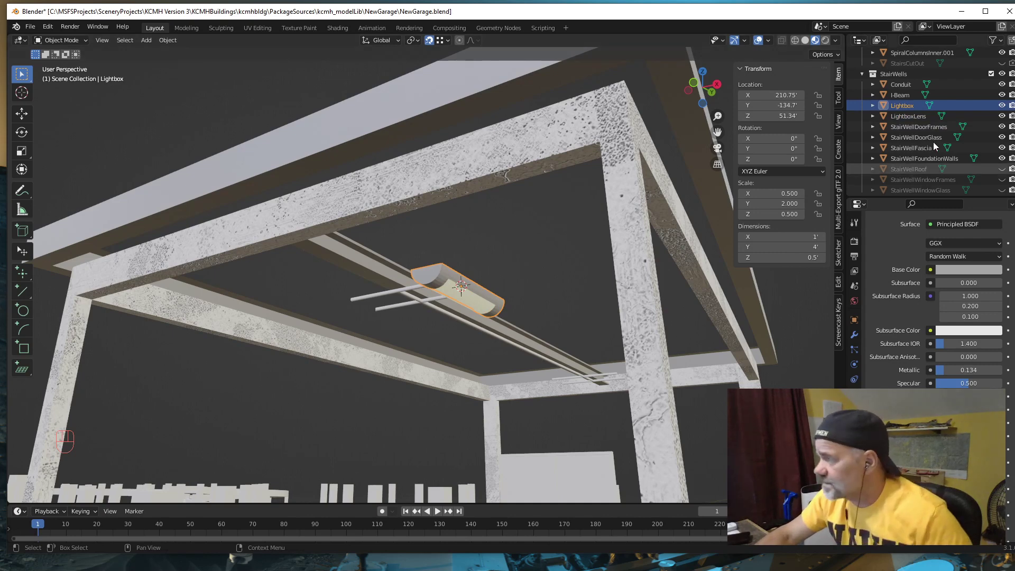
{"action": "left_click", "coordinate": [909, 115]}
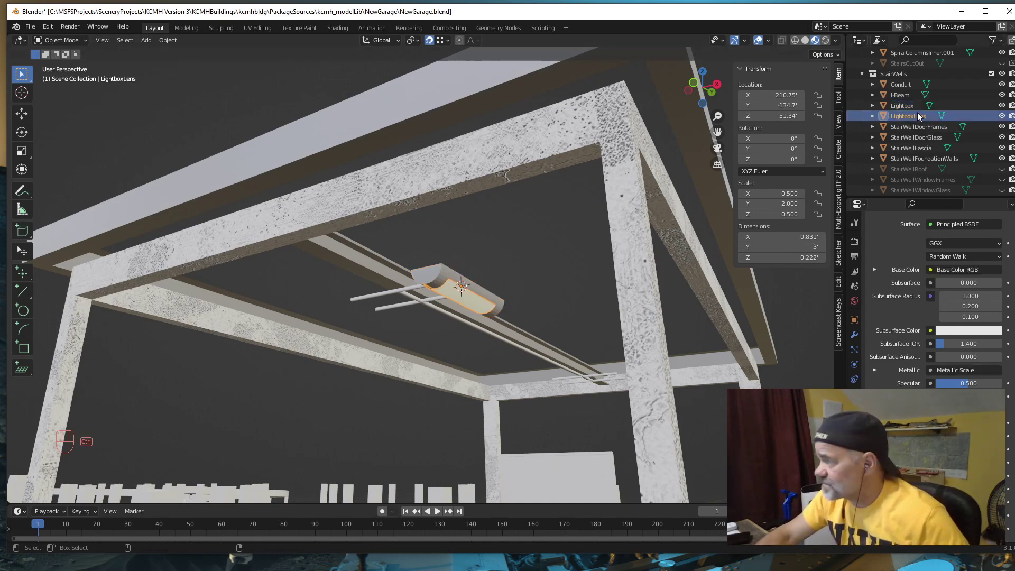
{"action": "left_click", "coordinate": [907, 105], "text": "ctrl"}
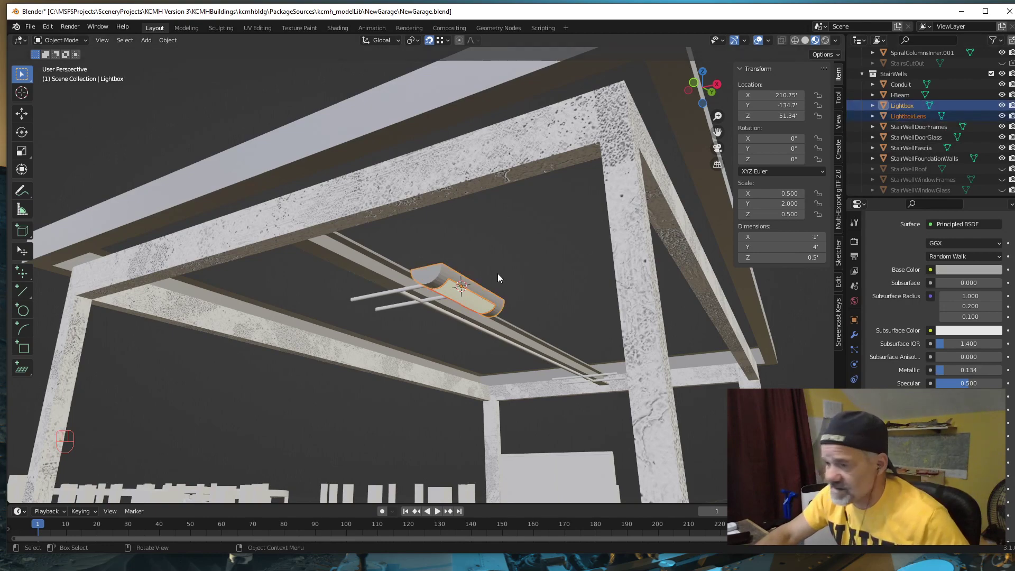
{"action": "key", "text": "ctrl+j"}
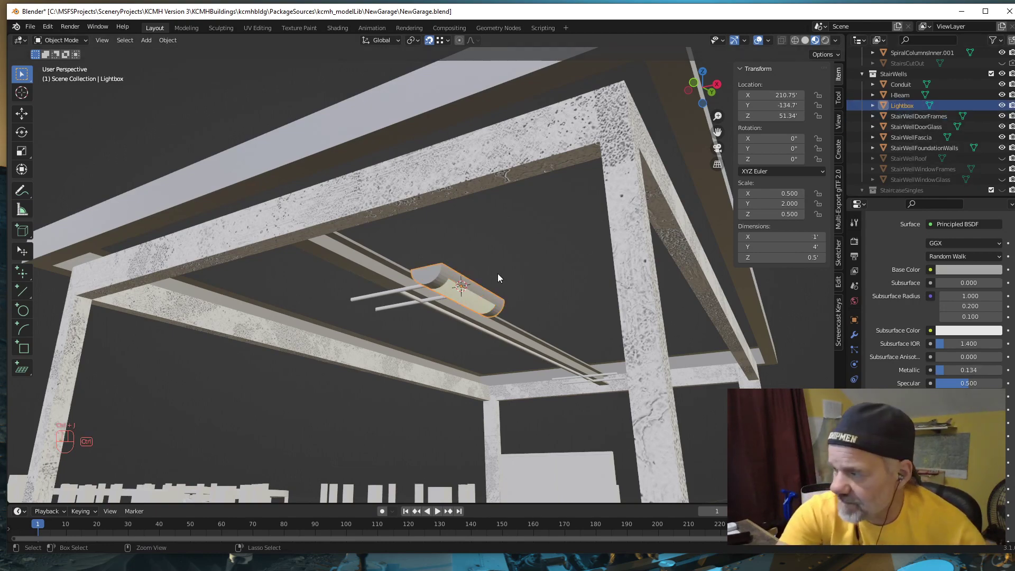
{"action": "scroll", "coordinate": [498, 274], "scroll_direction": "up", "scroll_amount": 1}
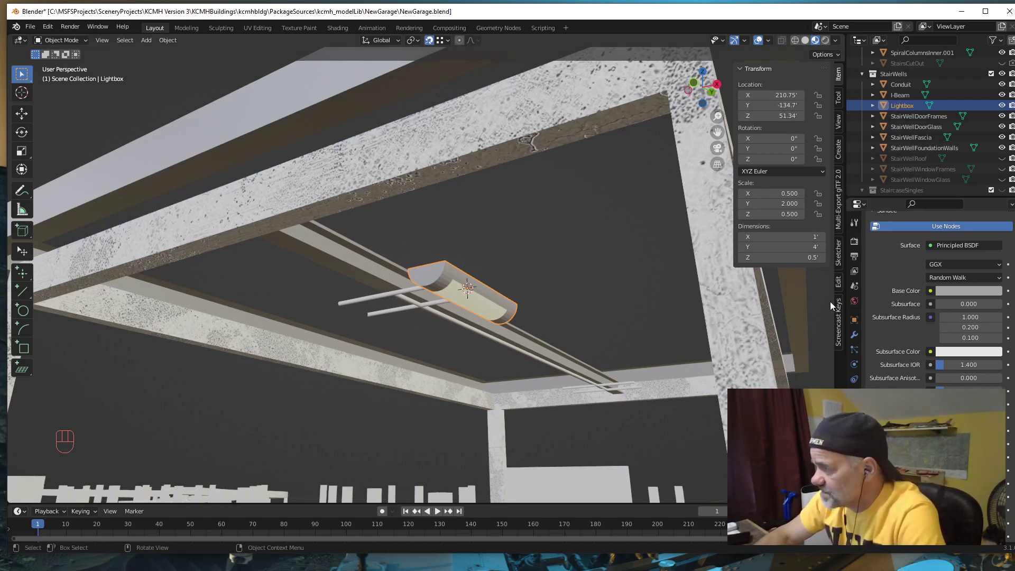
{"action": "scroll", "coordinate": [886, 326], "scroll_direction": "up", "scroll_amount": 6}
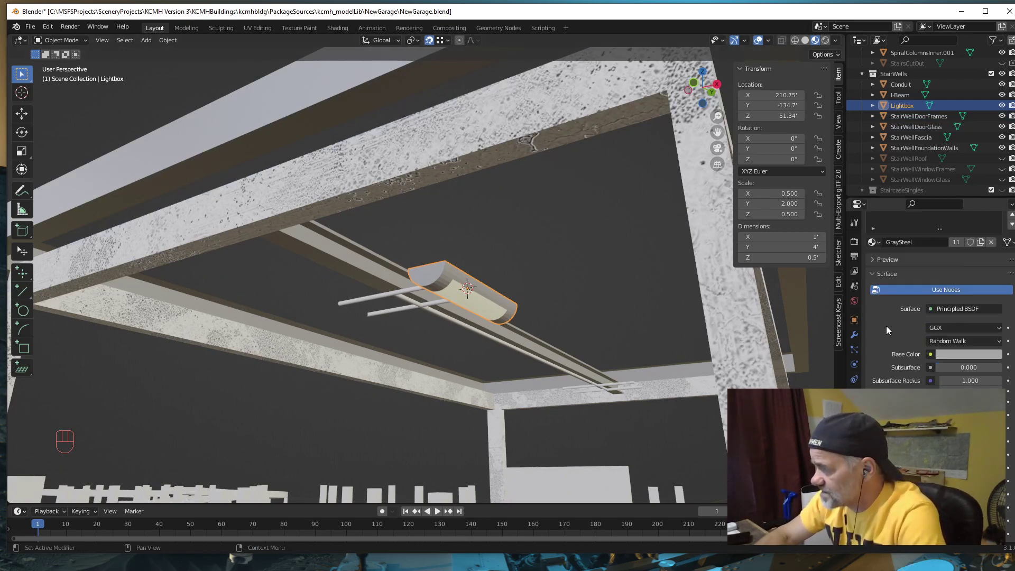
{"action": "scroll", "coordinate": [543, 376], "scroll_direction": "down", "scroll_amount": 3}
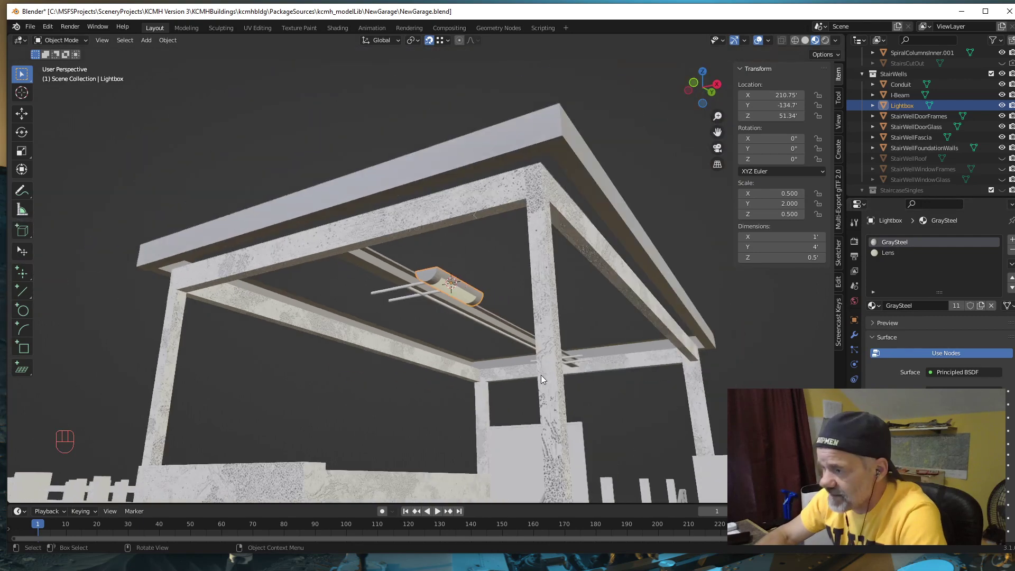
Step: Place the 3D cursor midway between the free ends of the two Conduit pipes that branch off opposite the light fixture
{"action": "mouse_move", "coordinate": [476, 374]}
{"action": "middle_mouse_down"}
{"action": "mouse_move", "coordinate": [478, 384]}
{"action": "mouse_move", "coordinate": [456, 386]}
{"action": "mouse_move", "coordinate": [468, 378]}
{"action": "middle_mouse_up"}
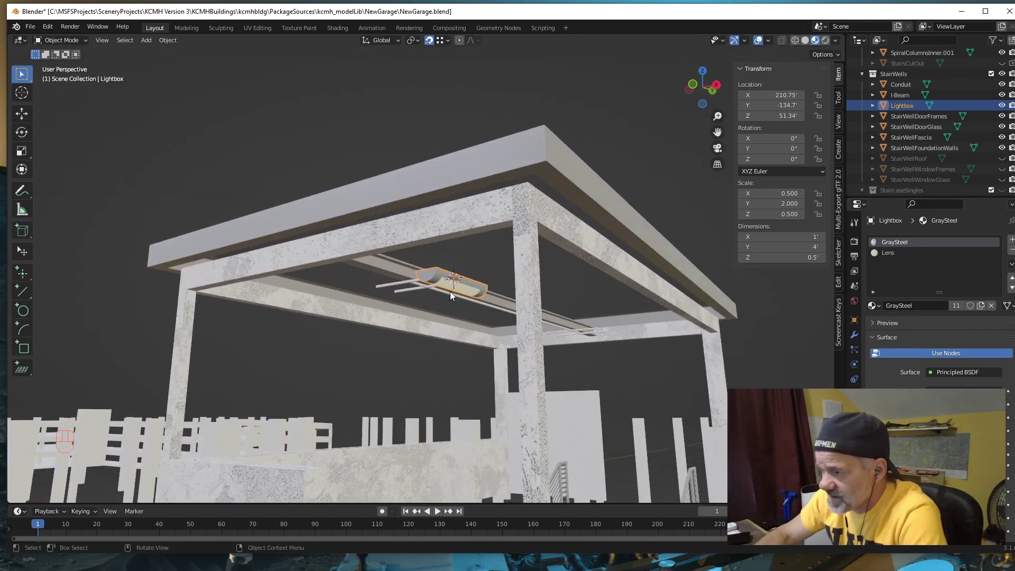
{"action": "middle_click_drag", "start_coordinate": [436, 333], "coordinate": [488, 324]}
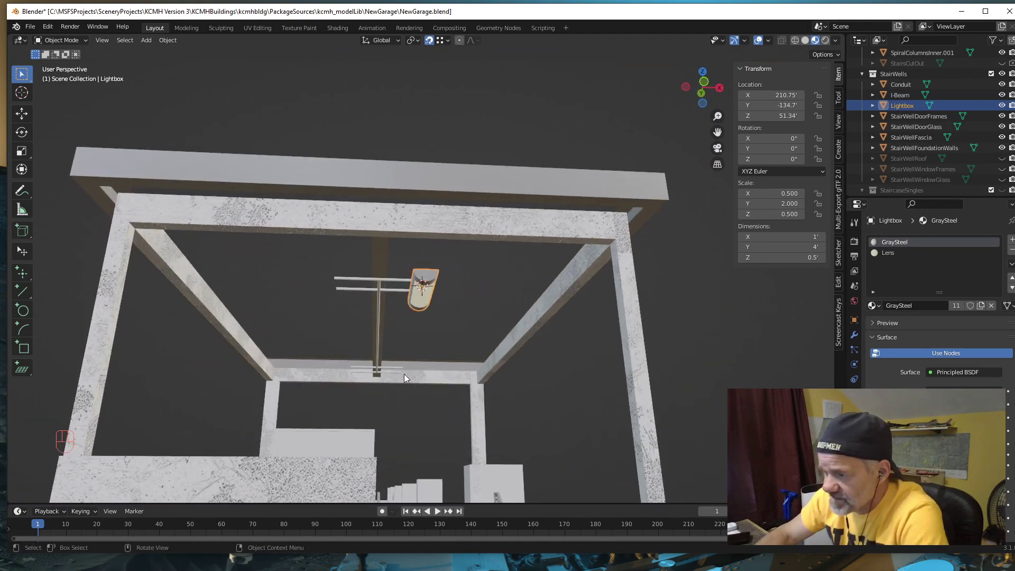
{"action": "middle_click_drag", "start_coordinate": [390, 354], "coordinate": [420, 353]}
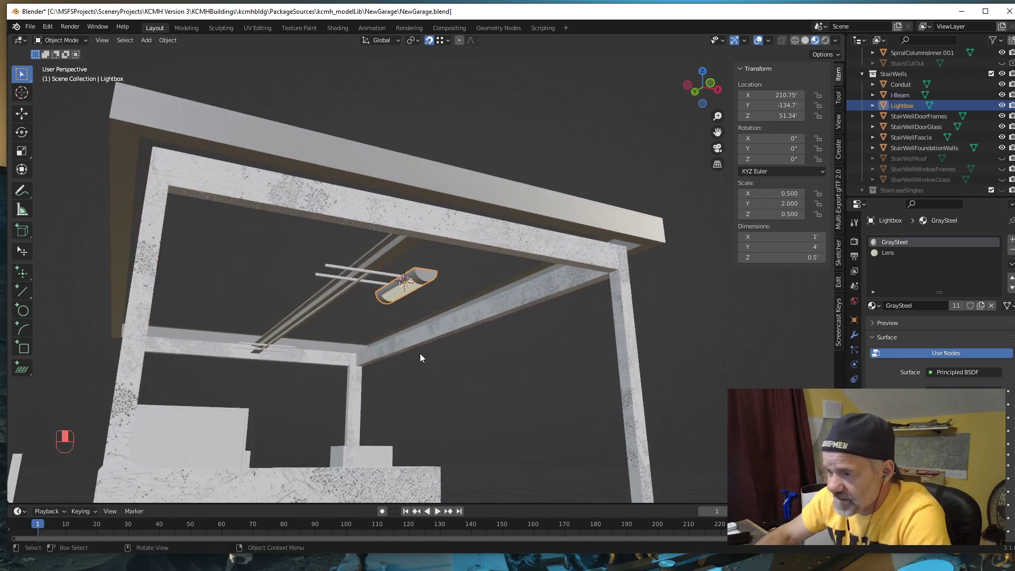
{"action": "left_click", "coordinate": [342, 269]}
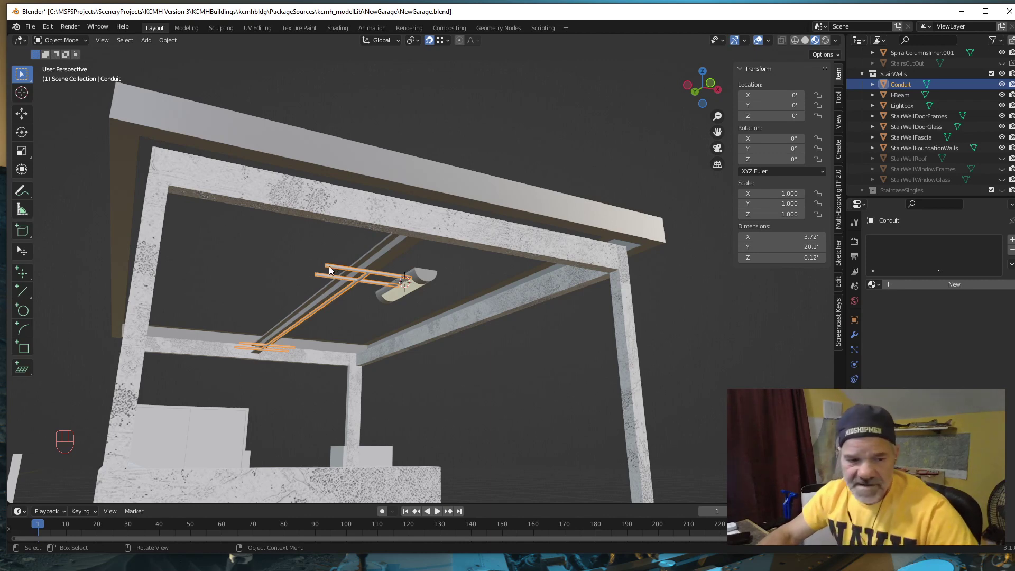
{"action": "key", "text": "Tab"}
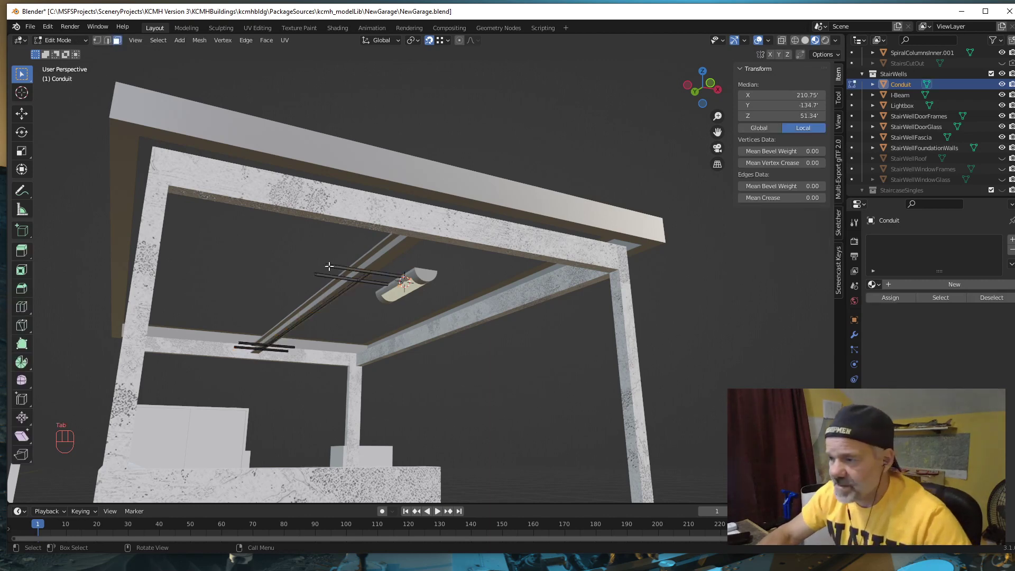
{"action": "left_click", "coordinate": [781, 41]}
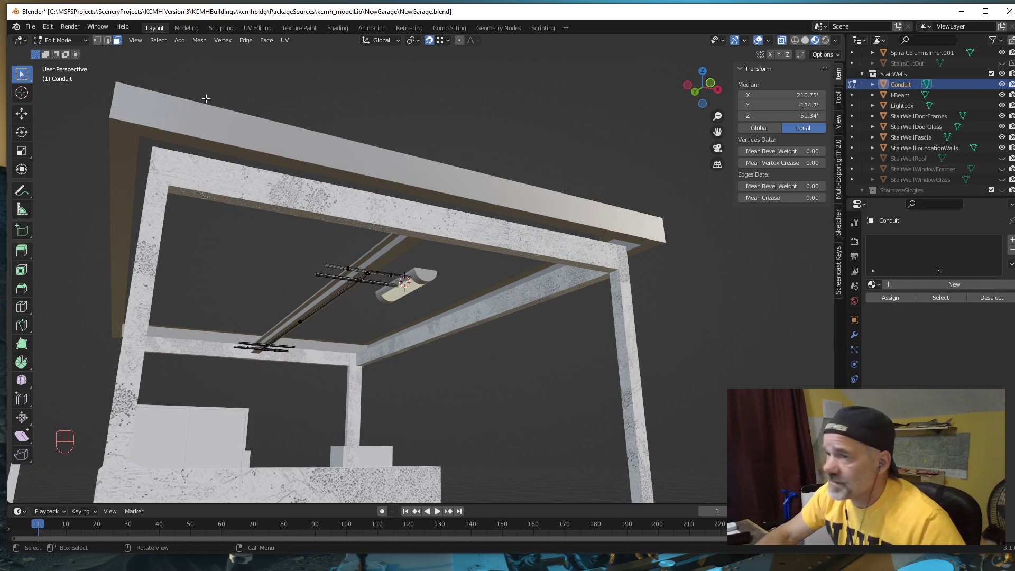
{"action": "left_click", "coordinate": [97, 40]}
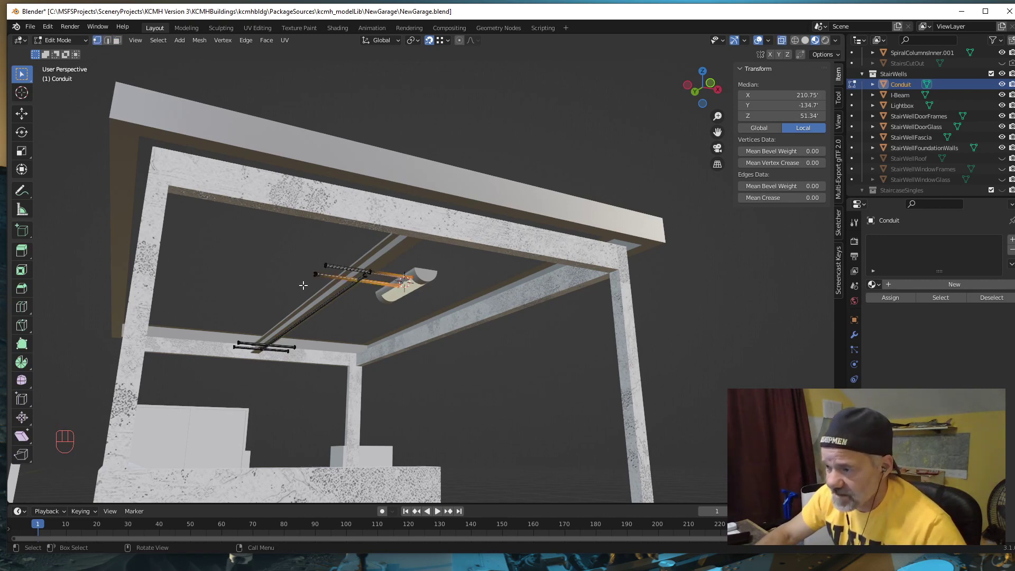
{"action": "left_click_drag", "start_coordinate": [303, 286], "coordinate": [339, 254]}
{"action": "key", "text": "shift"}
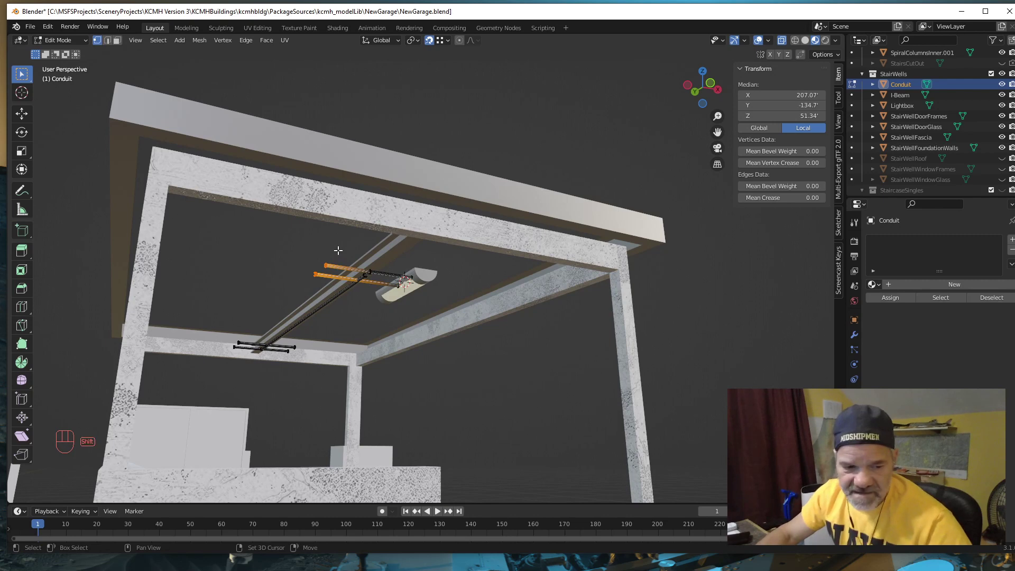
{"action": "key", "text": "shift+s"}
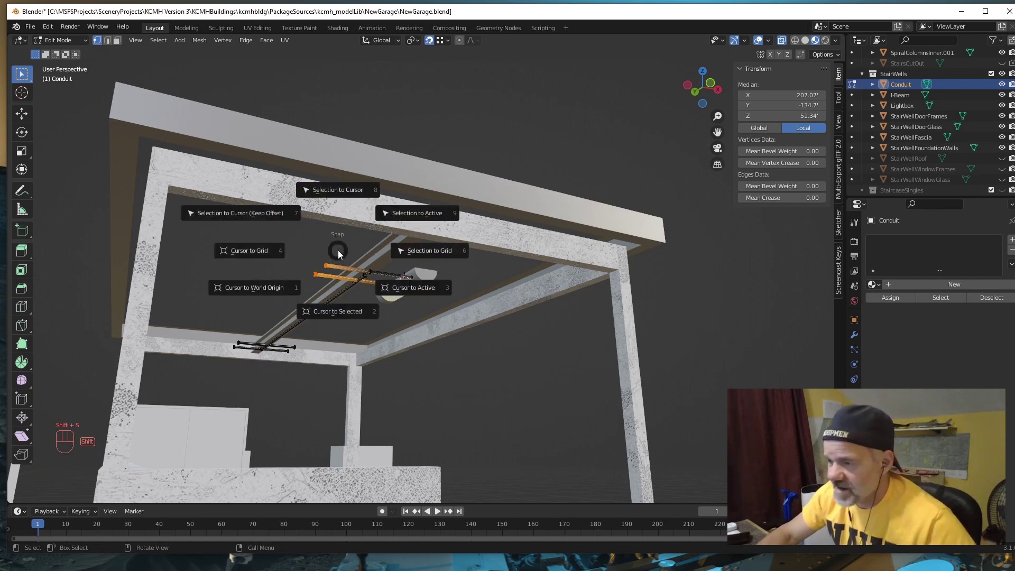
{"action": "left_click", "coordinate": [338, 316]}
{"action": "middle_click_drag", "start_coordinate": [365, 330], "coordinate": [379, 321]}
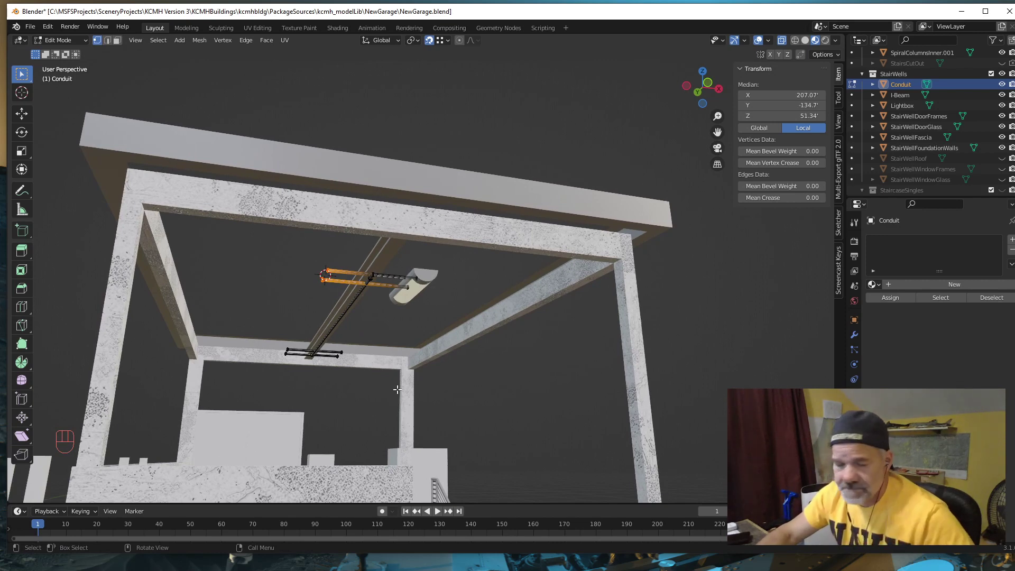
{"action": "key", "text": "Tab"}
Step: Try to duplicate the whole light fixture mesh within Lightbox and snap the copy to the 3D cursor
{"action": "left_click", "coordinate": [430, 294]}
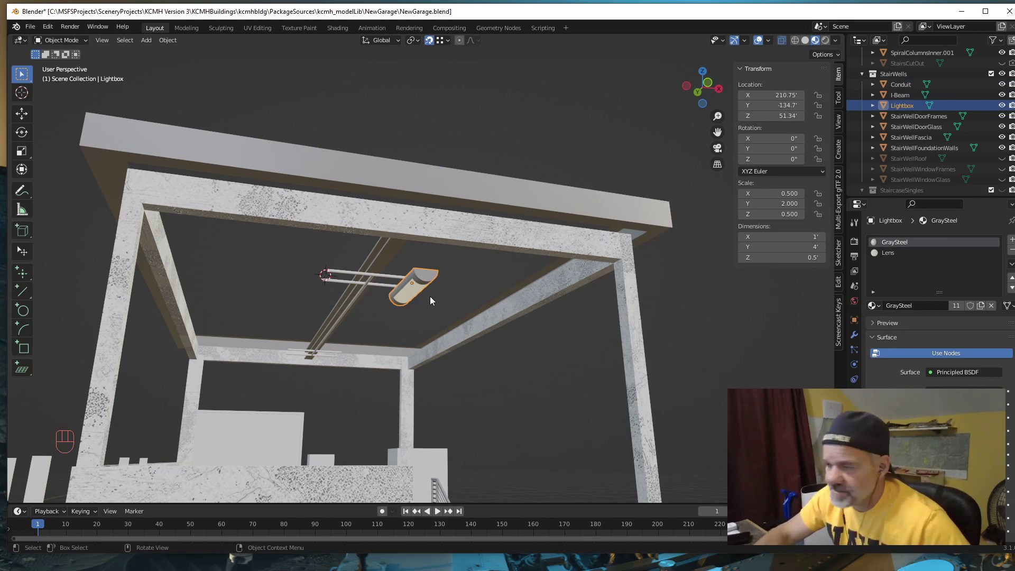
{"action": "key", "text": "Tab"}
{"action": "key", "text": "a"}
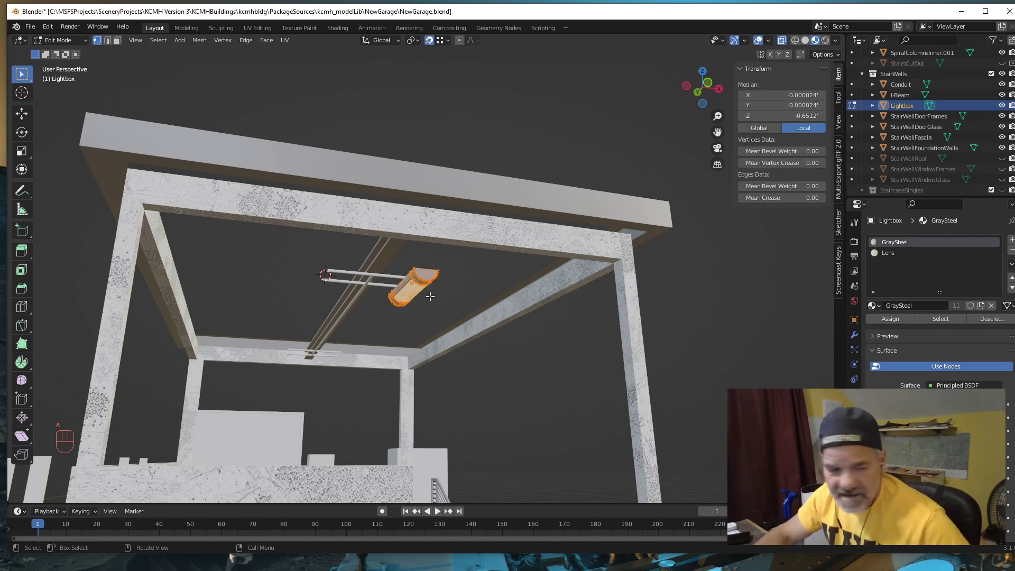
{"action": "key", "text": "shift"}
{"action": "key", "text": "shift+d"}
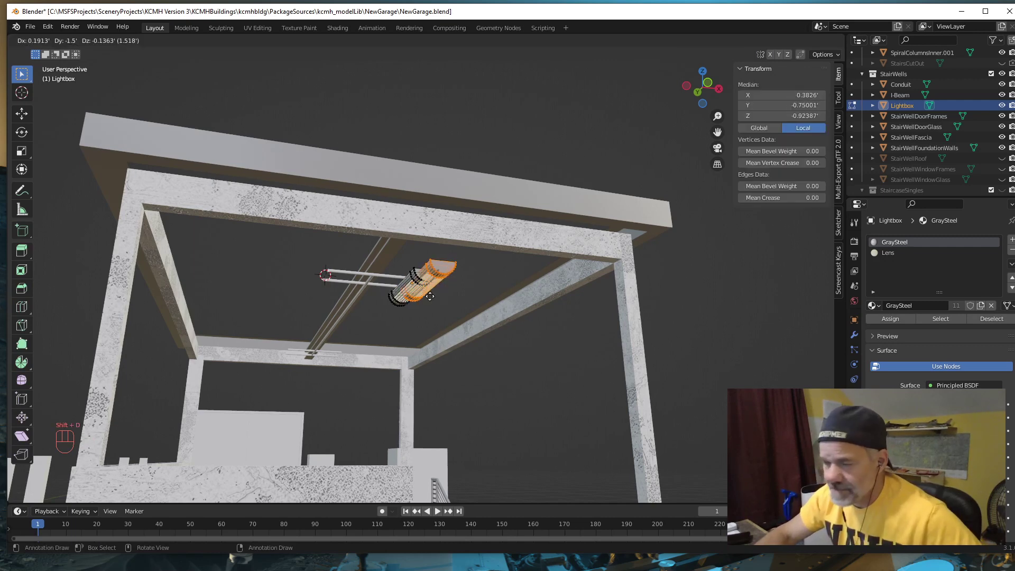
{"action": "key", "text": "Escape"}
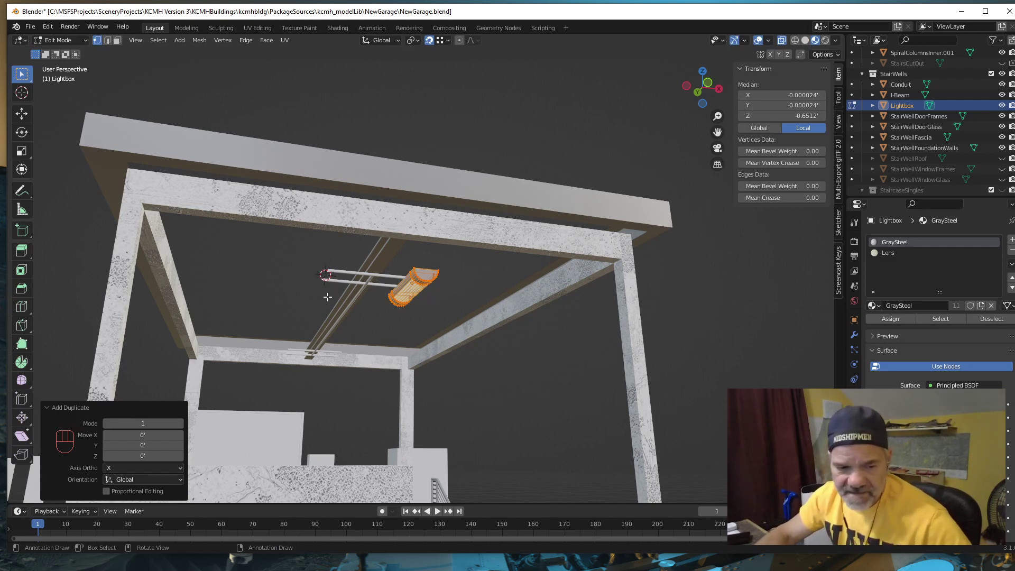
{"action": "key", "text": "shift+s"}
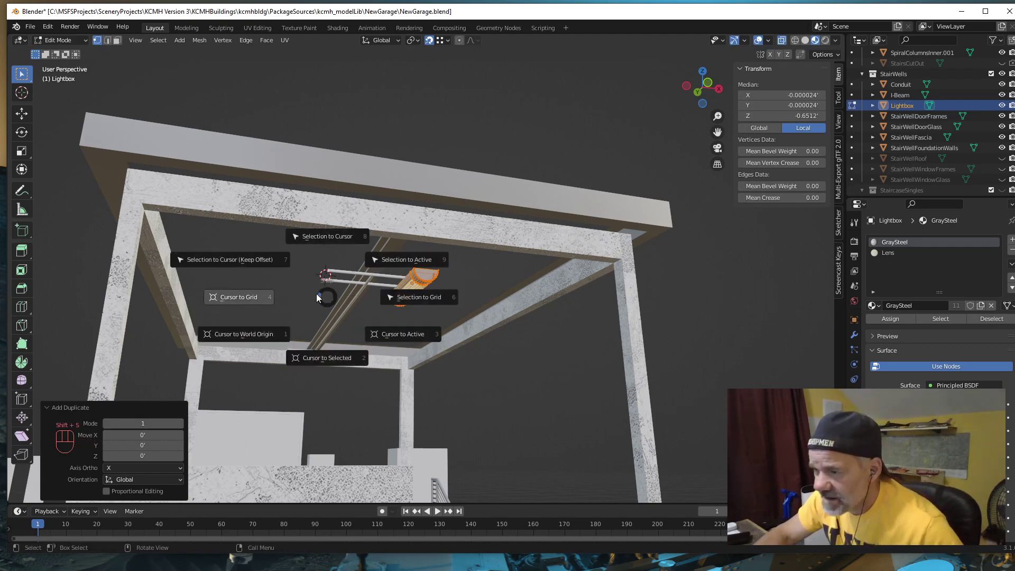
{"action": "left_click", "coordinate": [313, 236]}
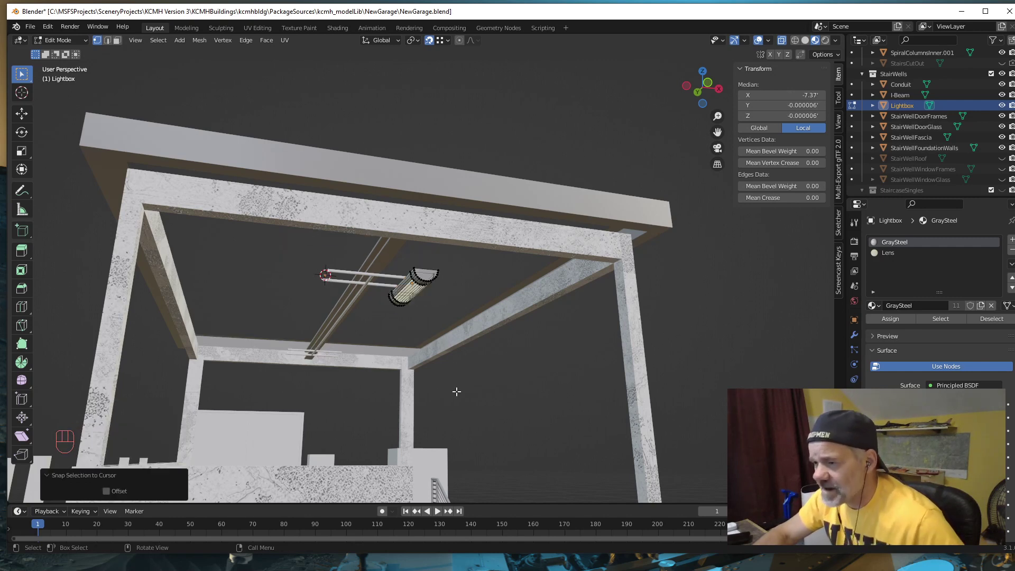
{"action": "scroll", "coordinate": [463, 389], "scroll_direction": "down", "scroll_amount": 12}
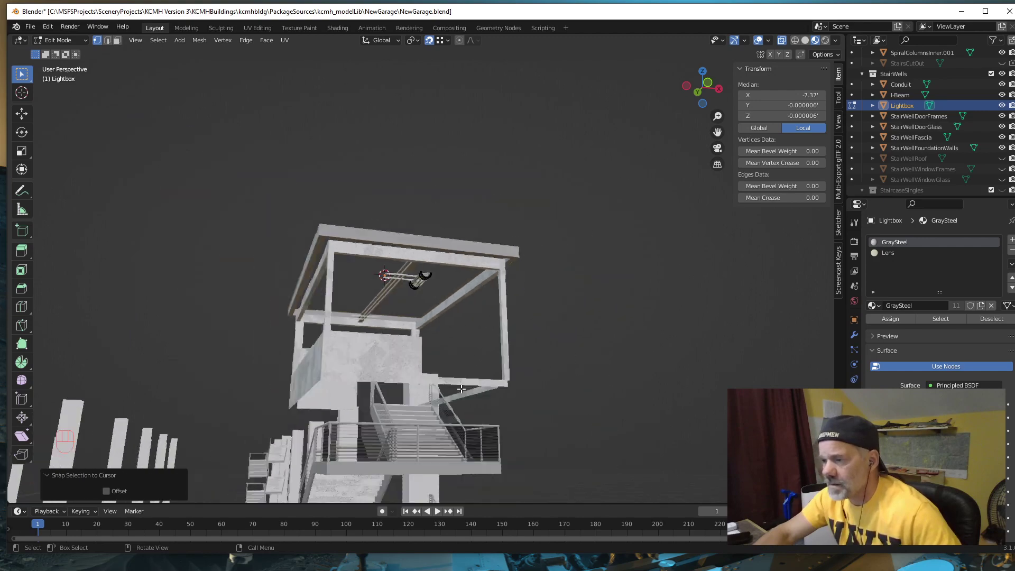
{"action": "scroll", "coordinate": [461, 389], "scroll_direction": "down", "scroll_amount": 3}
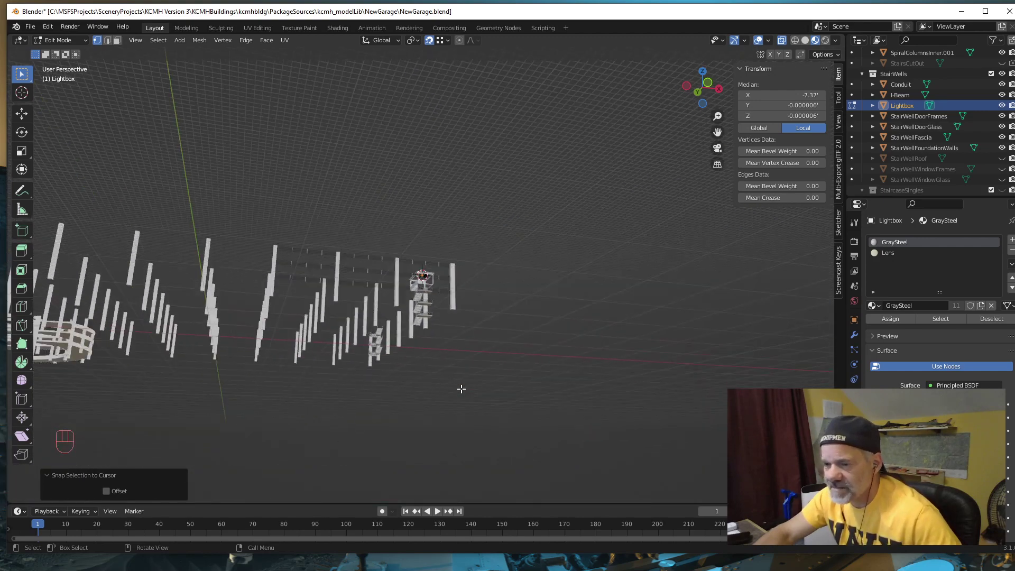
{"action": "scroll", "coordinate": [462, 389], "scroll_direction": "up", "scroll_amount": 7}
{"action": "scroll", "coordinate": [462, 389], "scroll_direction": "up", "scroll_amount": 10}
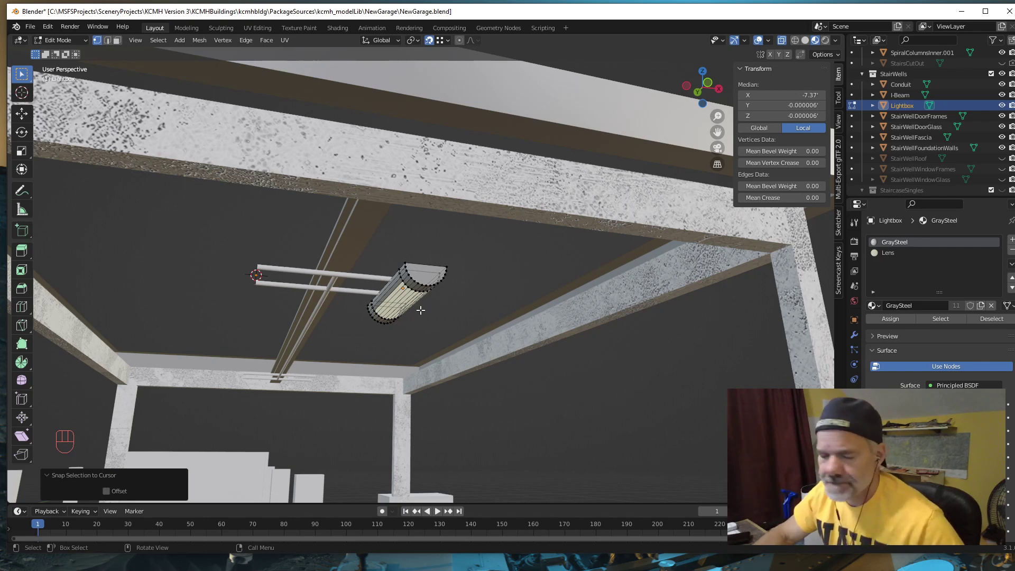
Step: Undo the snap and the duplication of the light fixture mesh, back to Object Mode
{"action": "key", "text": "ctrl+z"}
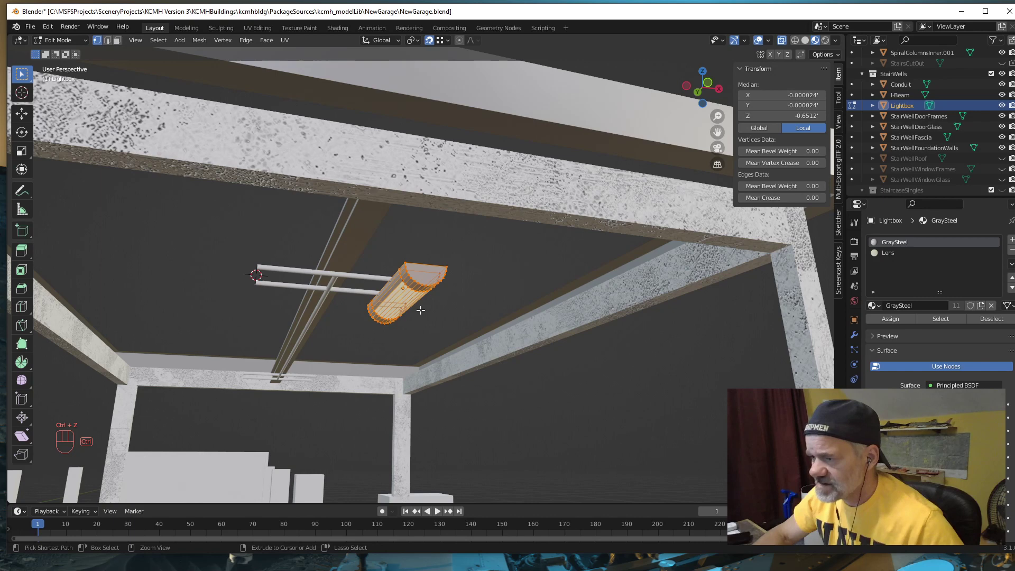
{"action": "key", "text": "ctrl+z"}
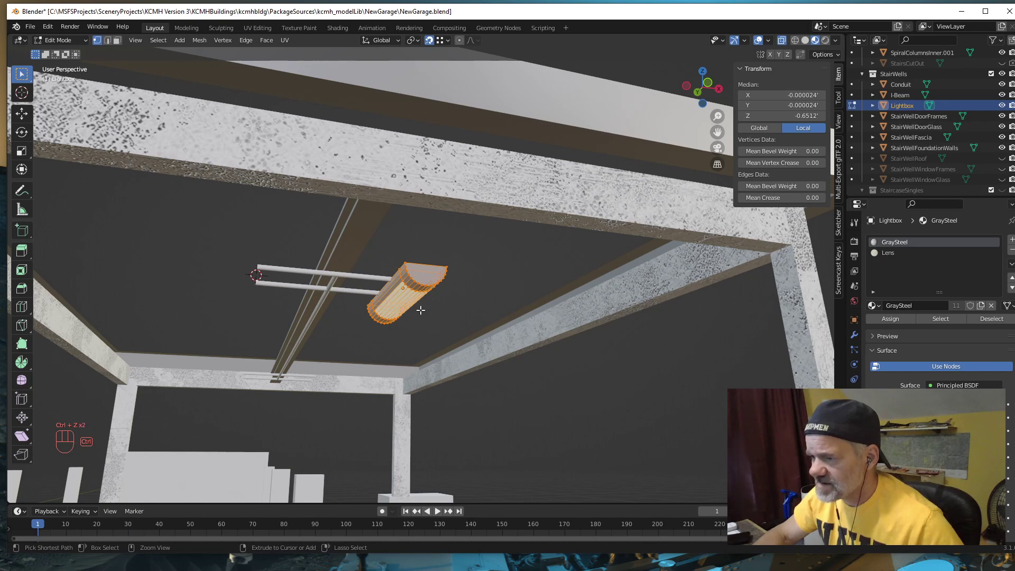
{"action": "key", "text": "ctrl+z"}
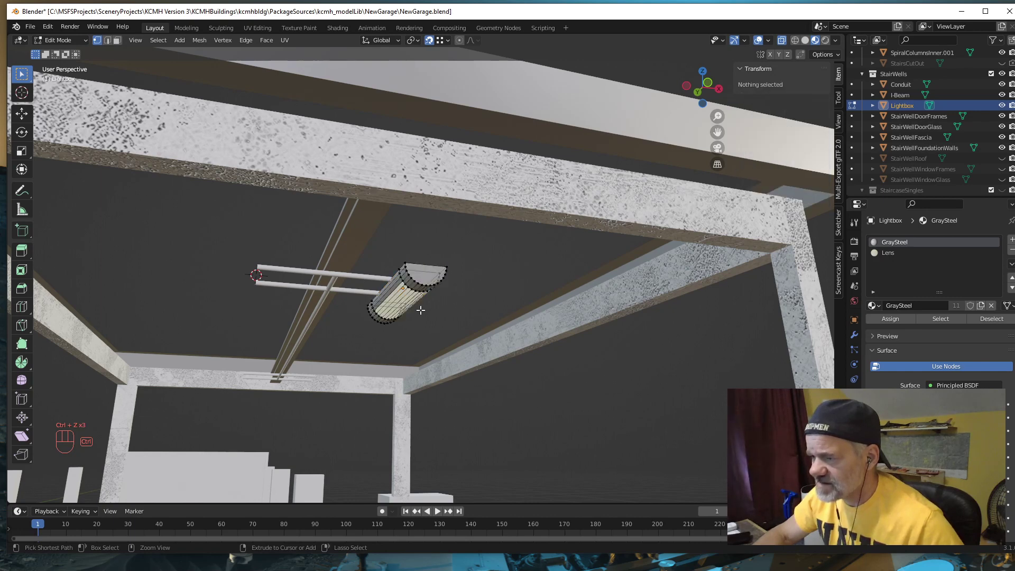
{"action": "key", "text": "ctrl+z"}
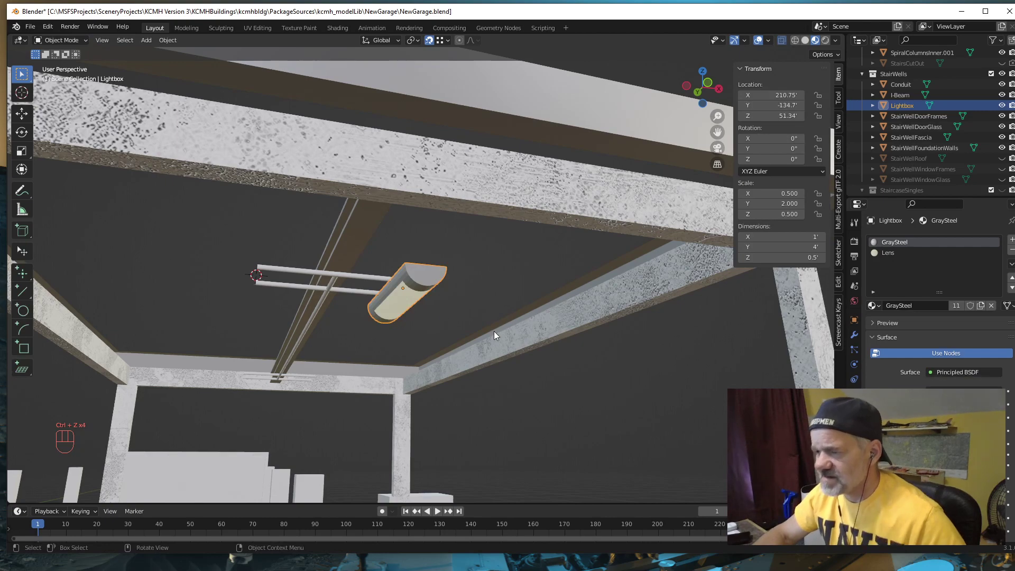
Step: Add a single-vertex mesh object at the 3D cursor by the conduit pipes' free ends
{"action": "mouse_move", "coordinate": [474, 334]}
{"action": "middle_mouse_down"}
{"action": "mouse_move", "coordinate": [437, 344]}
{"action": "mouse_move", "coordinate": [472, 343]}
{"action": "mouse_move", "coordinate": [482, 331]}
{"action": "middle_mouse_up"}
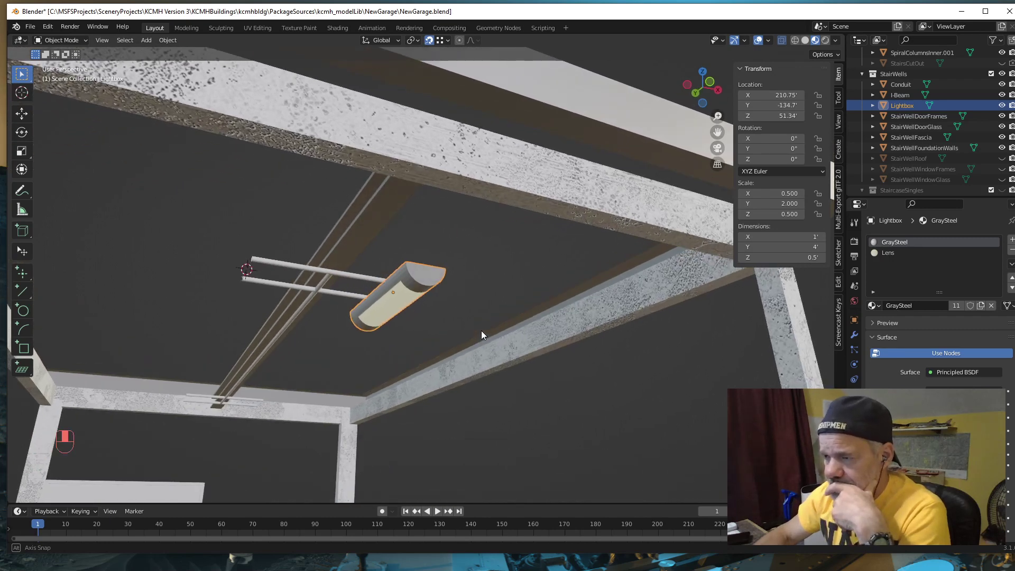
{"action": "middle_click_drag", "start_coordinate": [481, 332], "coordinate": [486, 337]}
{"action": "mouse_move", "coordinate": [440, 404]}
{"action": "middle_mouse_down"}
{"action": "mouse_move", "coordinate": [454, 422]}
{"action": "mouse_move", "coordinate": [447, 404]}
{"action": "middle_mouse_up"}
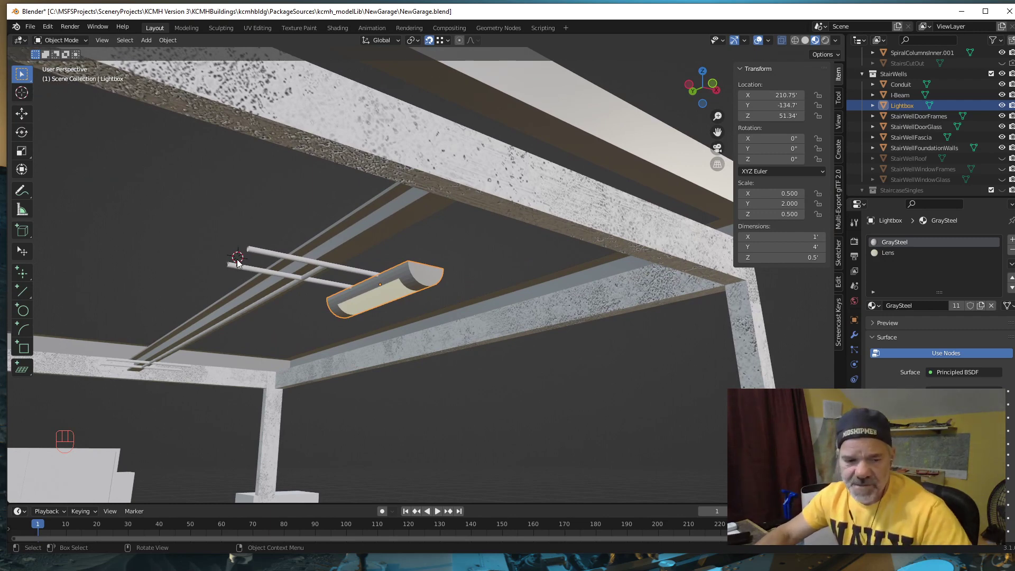
{"action": "key", "text": "shift+a"}
{"action": "mouse_move", "coordinate": [237, 260]}
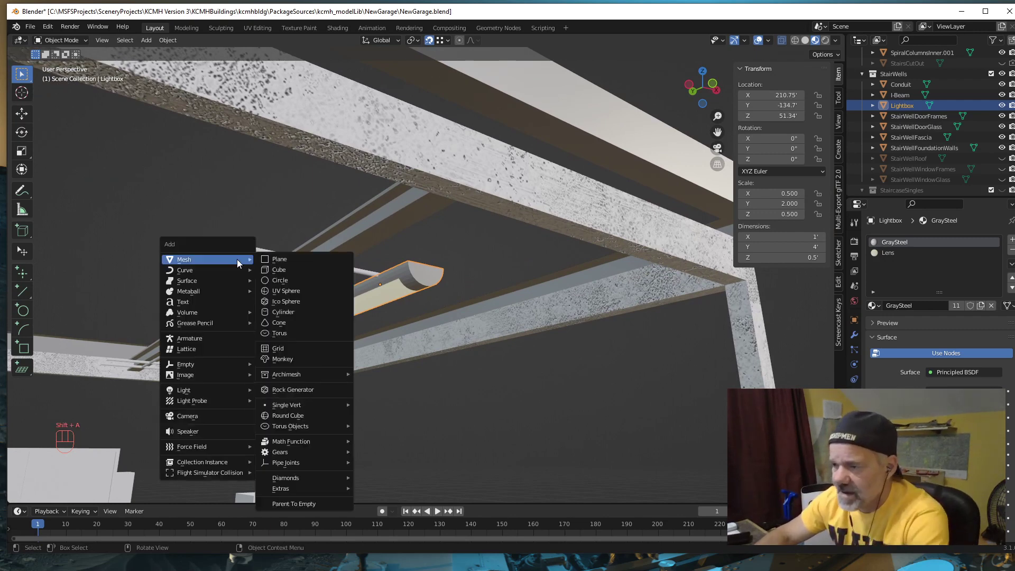
{"action": "mouse_move", "coordinate": [287, 406]}
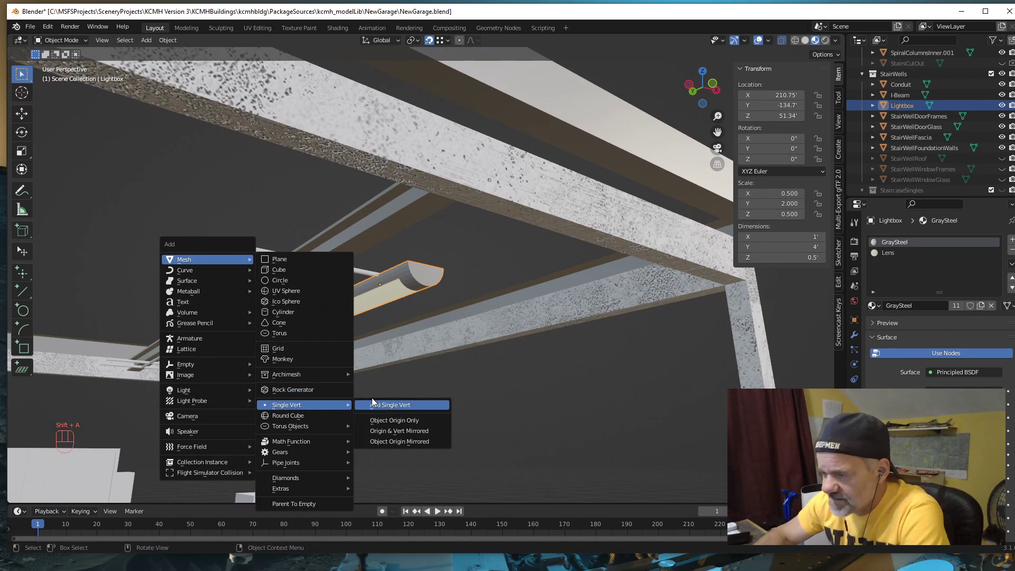
{"action": "left_click", "coordinate": [388, 405]}
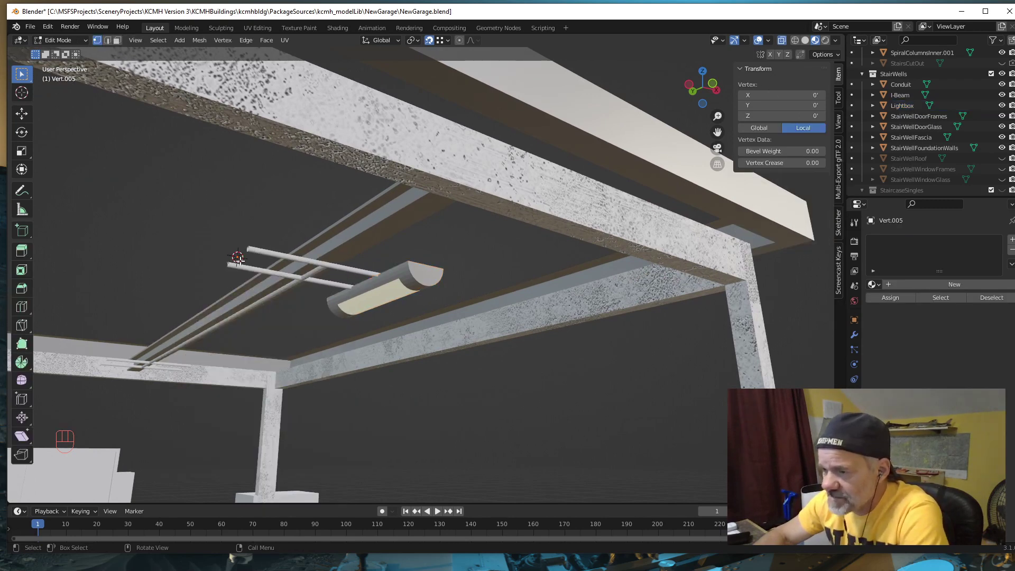
Step: Duplicate the whole light fixture mesh within Lightbox and snap the copy to the helper vertex between the two conduit pipes' free ends
{"action": "mouse_move", "coordinate": [328, 342]}
{"action": "middle_mouse_down"}
{"action": "mouse_move", "coordinate": [311, 340]}
{"action": "mouse_move", "coordinate": [332, 323]}
{"action": "middle_mouse_up"}
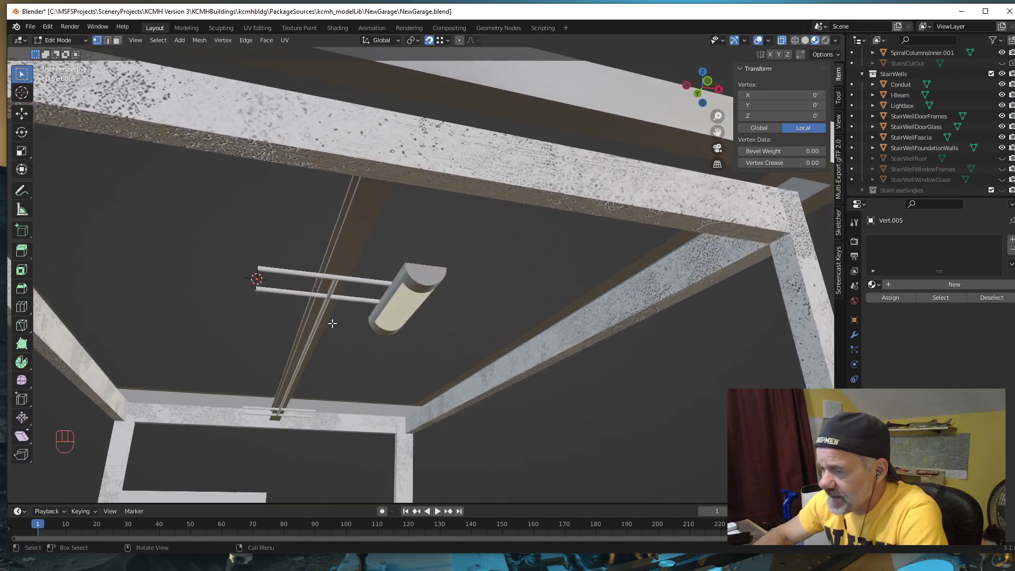
{"action": "key", "text": "Tab"}
{"action": "left_click", "coordinate": [430, 286]}
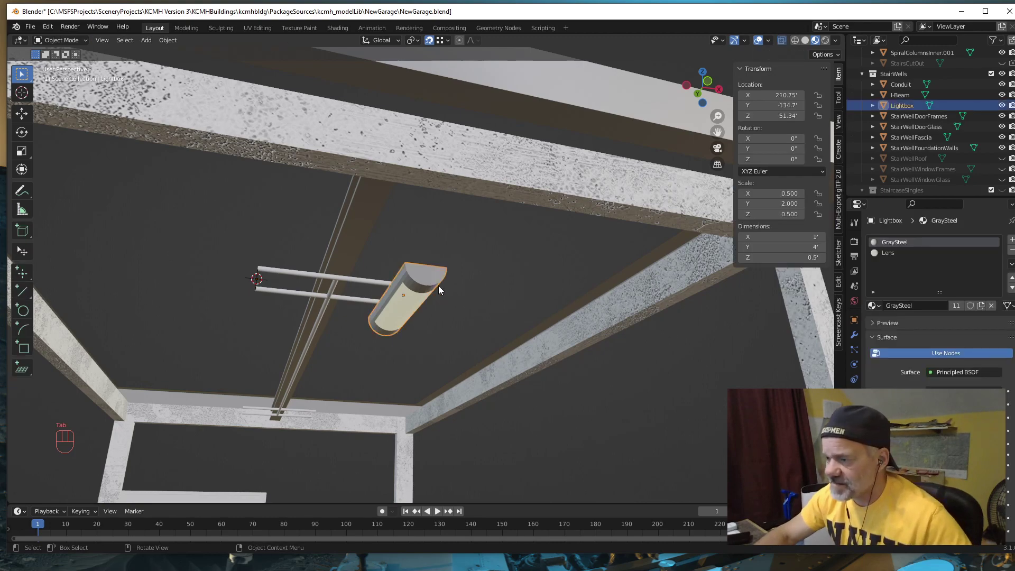
{"action": "key", "text": "Tab"}
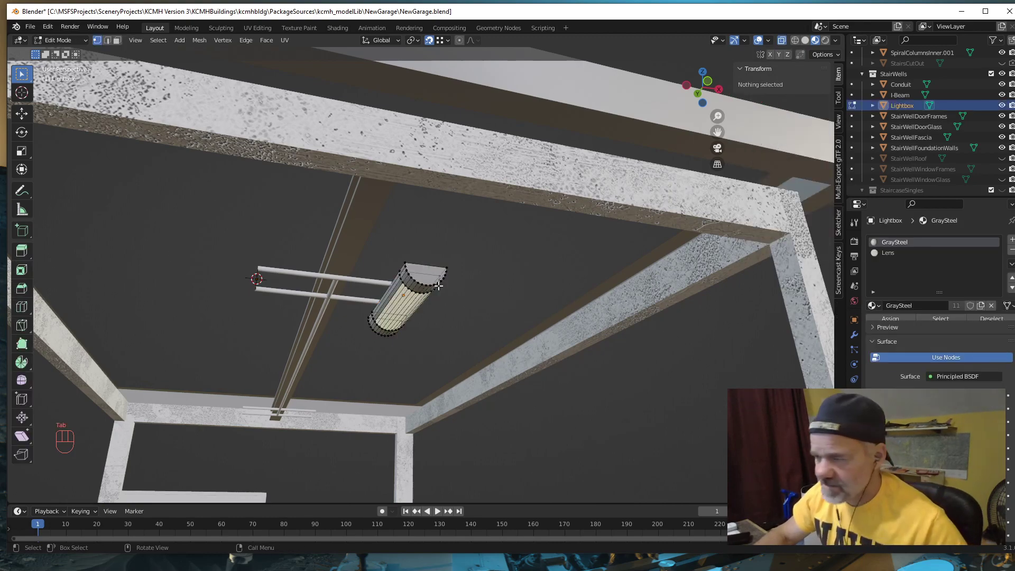
{"action": "key", "text": "a"}
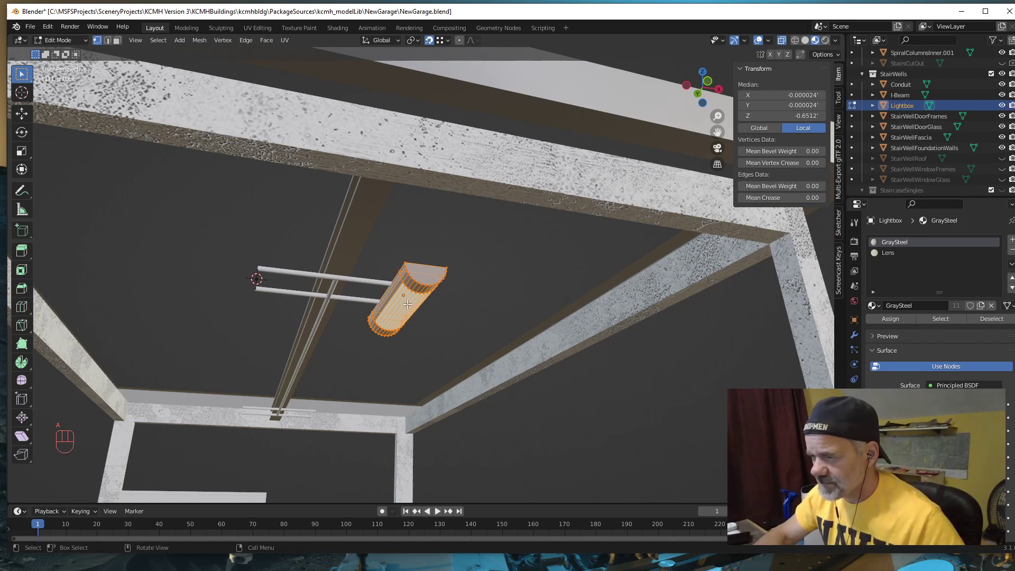
{"action": "key", "text": "shift+d"}
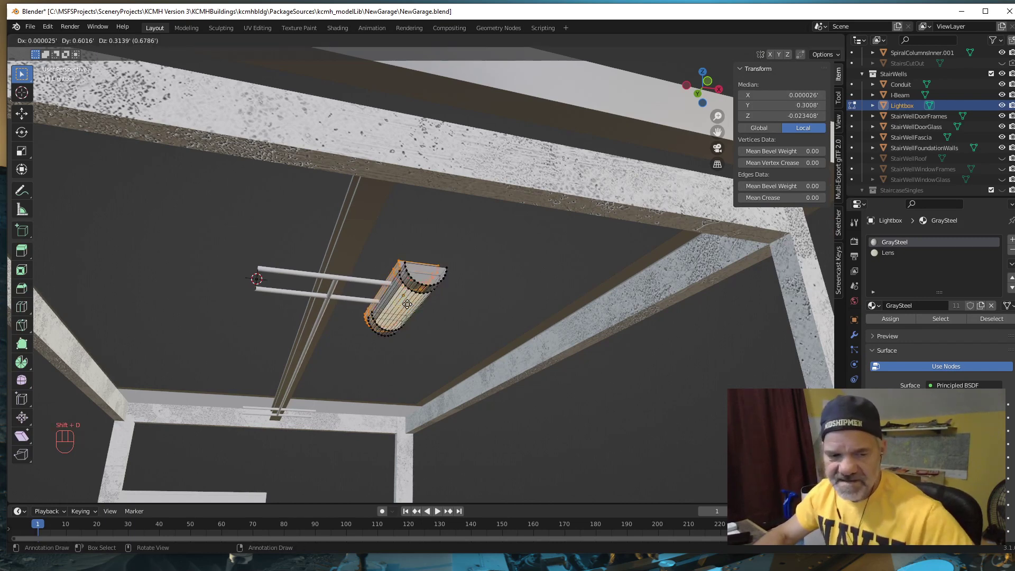
{"action": "key", "text": "Escape"}
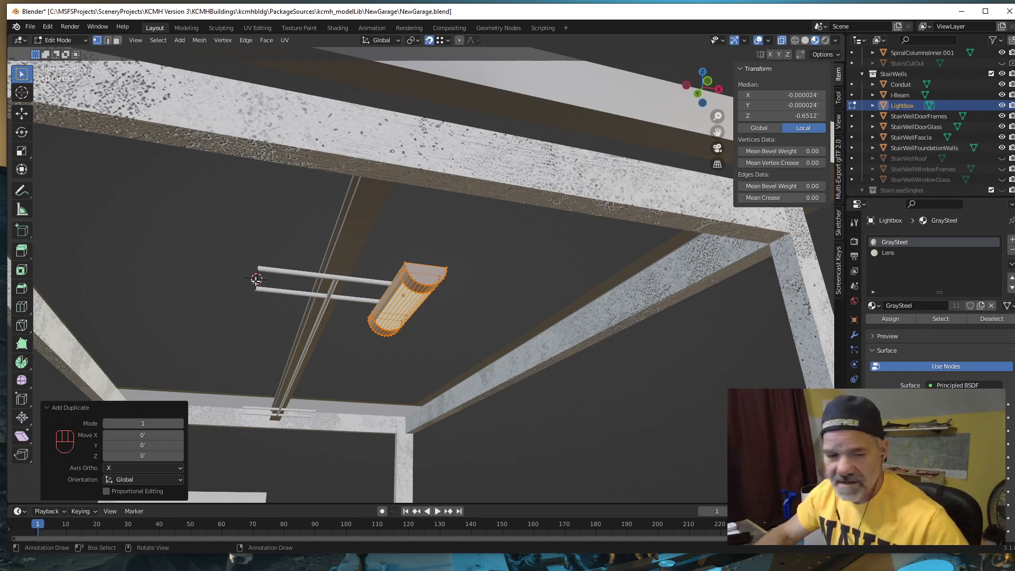
{"action": "key", "text": "g"}
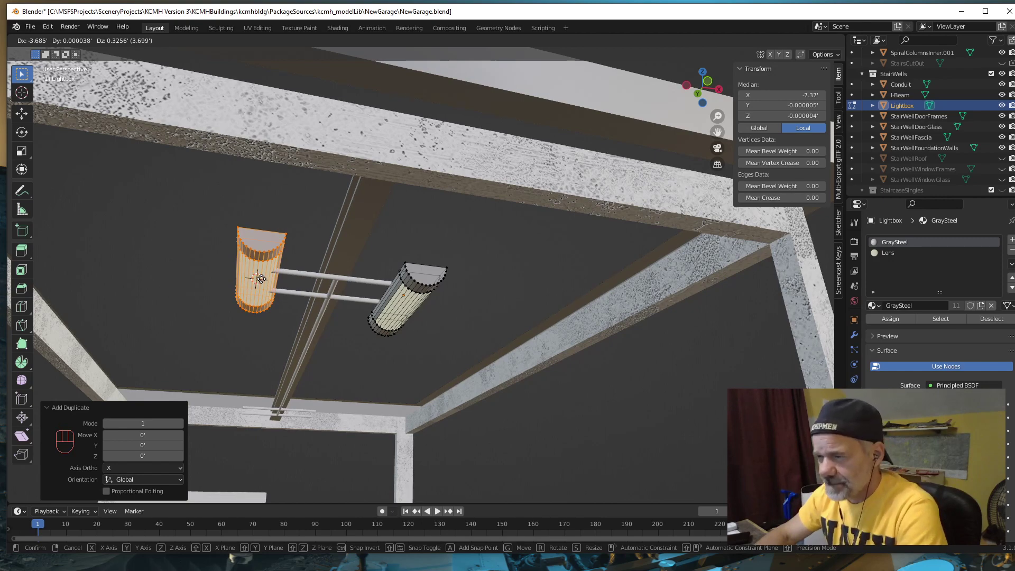
{"action": "left_click", "coordinate": [261, 278]}
Step: Lower the duplicated light fixture 0.3256' along Z, snapping it level with the original fixture
{"action": "mouse_move", "coordinate": [273, 347]}
{"action": "middle_mouse_down"}
{"action": "mouse_move", "coordinate": [381, 354]}
{"action": "mouse_move", "coordinate": [336, 351]}
{"action": "mouse_move", "coordinate": [281, 372]}
{"action": "mouse_move", "coordinate": [252, 365]}
{"action": "mouse_move", "coordinate": [266, 371]}
{"action": "mouse_move", "coordinate": [261, 360]}
{"action": "mouse_move", "coordinate": [283, 356]}
{"action": "middle_mouse_up"}
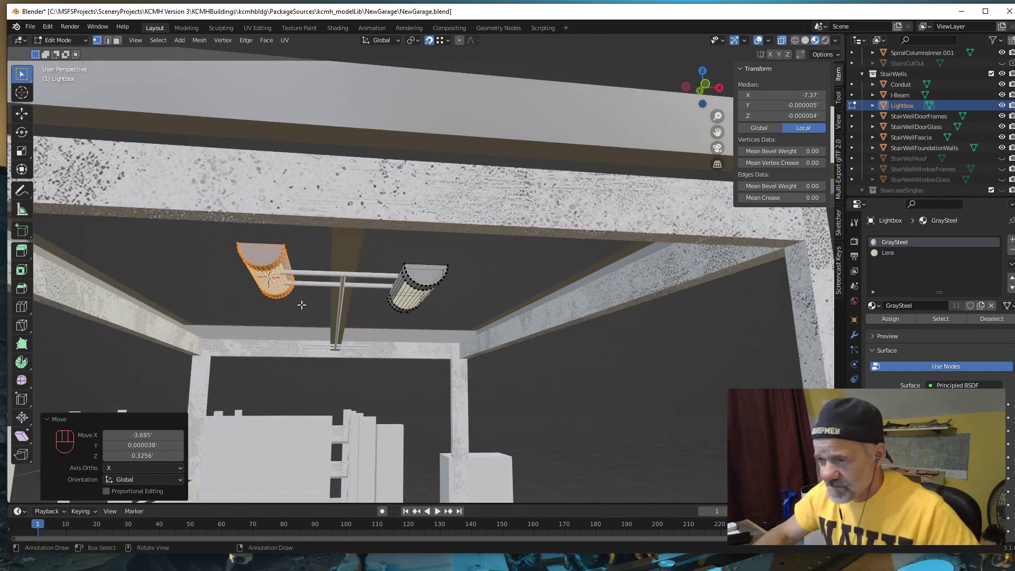
{"action": "left_click", "coordinate": [286, 246], "text": "shift"}
{"action": "left_click", "coordinate": [286, 247], "text": "shift"}
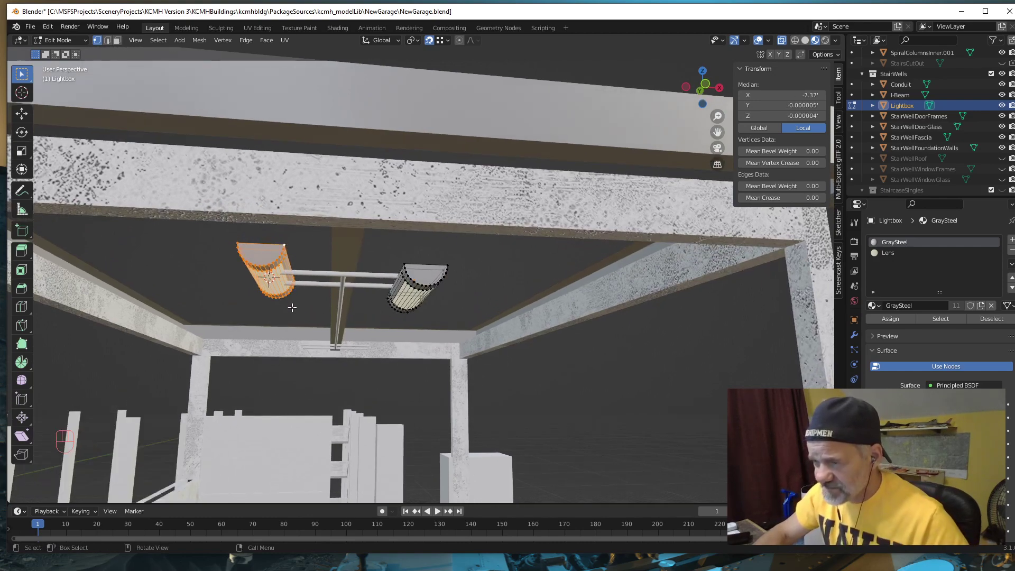
{"action": "middle_click_drag", "start_coordinate": [286, 247], "coordinate": [300, 303]}
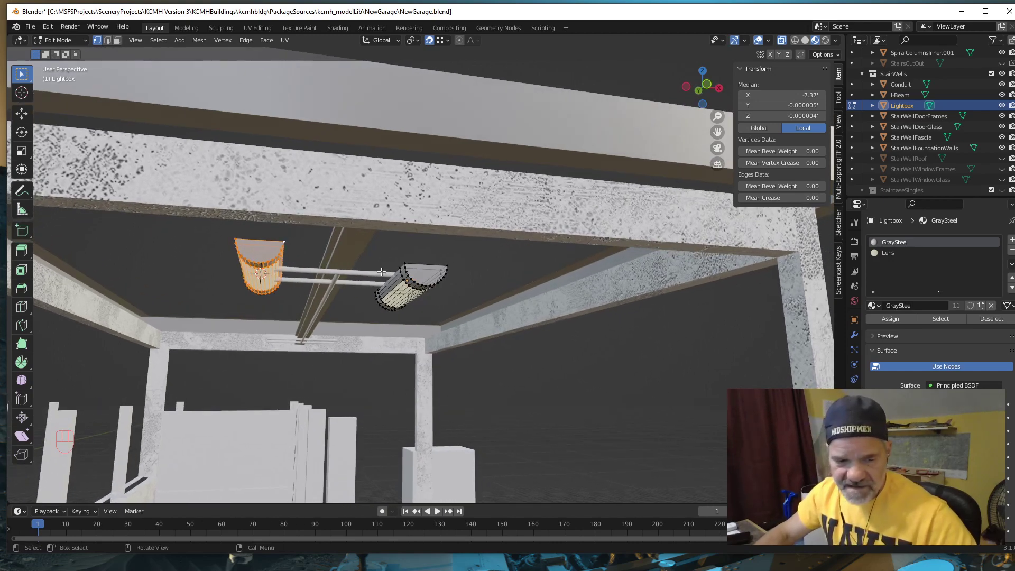
{"action": "key", "text": "g"}
{"action": "key", "text": "z"}
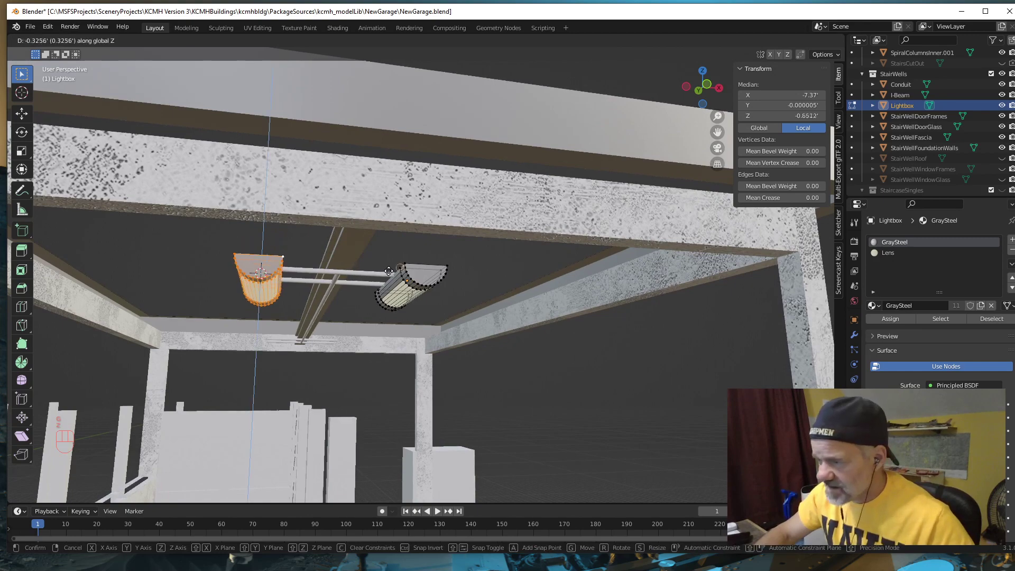
{"action": "left_click", "coordinate": [406, 263]}
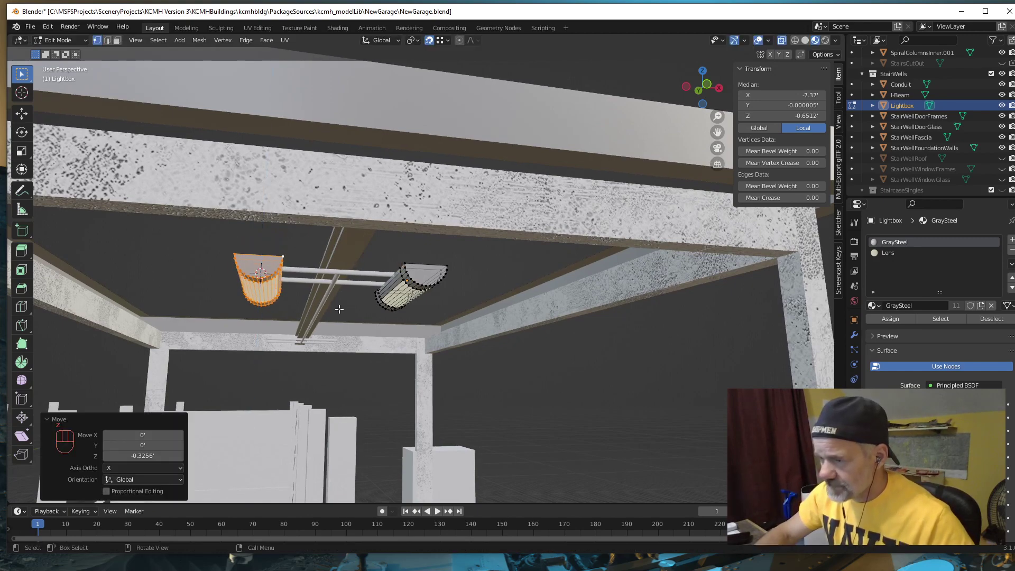
Step: Duplicate both light fixtures within Lightbox and move the copies about 18.63' along Y onto the conduit branches at the stairwell's far end
{"action": "middle_click_drag", "start_coordinate": [341, 330], "coordinate": [443, 333]}
{"action": "scroll", "coordinate": [432, 338], "scroll_direction": "down", "scroll_amount": 5}
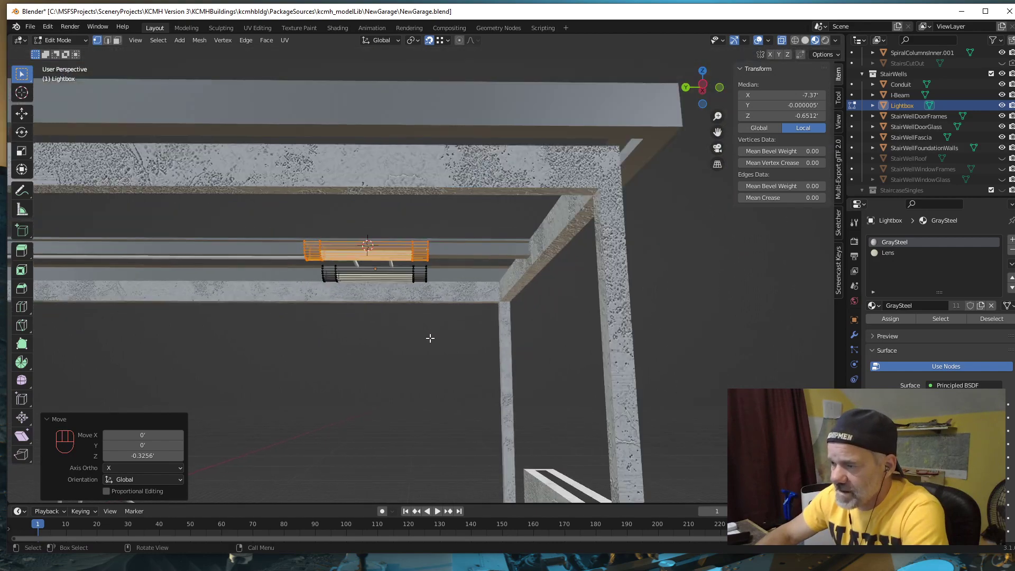
{"action": "middle_click_drag", "start_coordinate": [381, 346], "coordinate": [385, 345]}
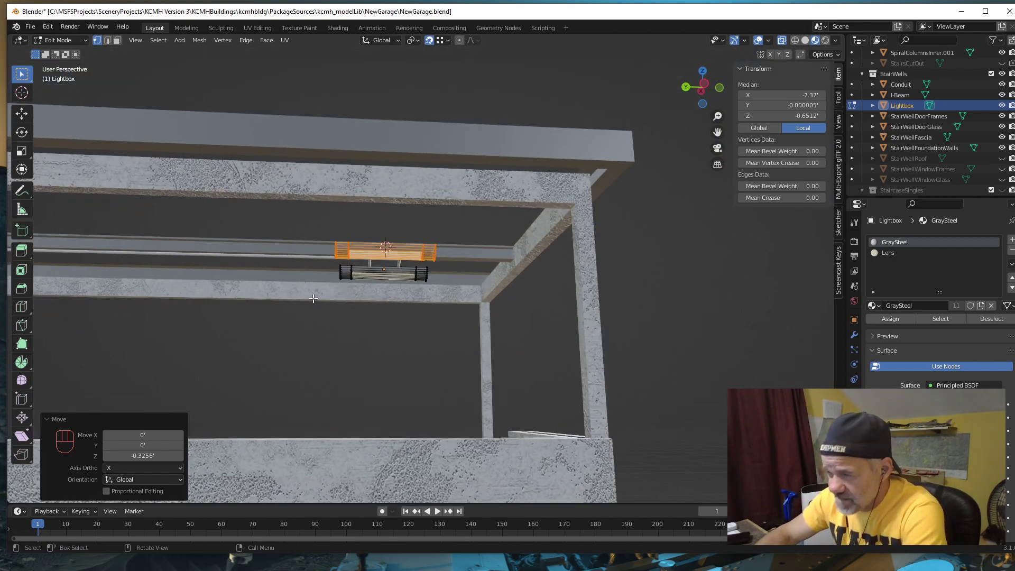
{"action": "key", "text": "a"}
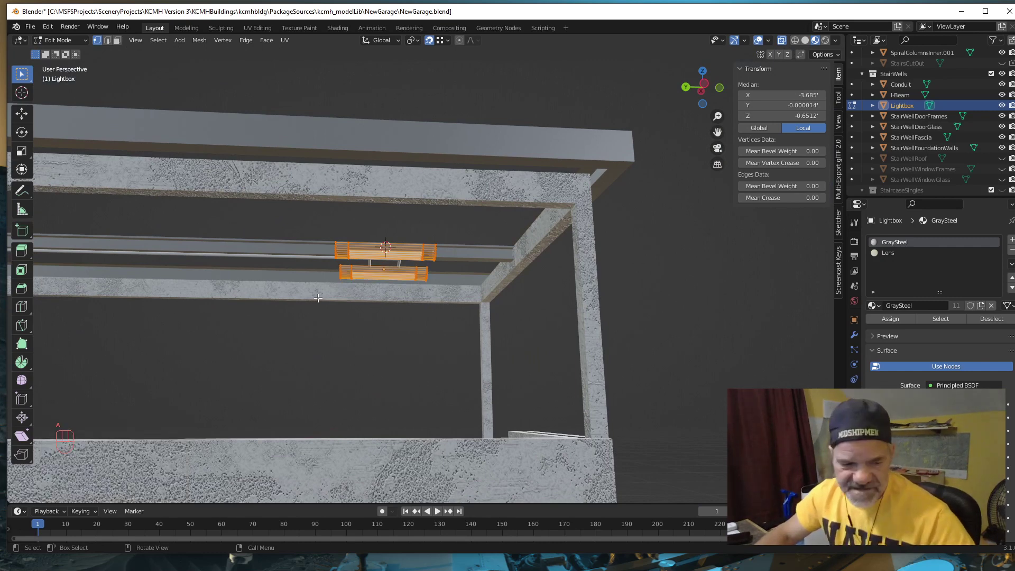
{"action": "key", "text": "shift+d"}
{"action": "key", "text": "Escape"}
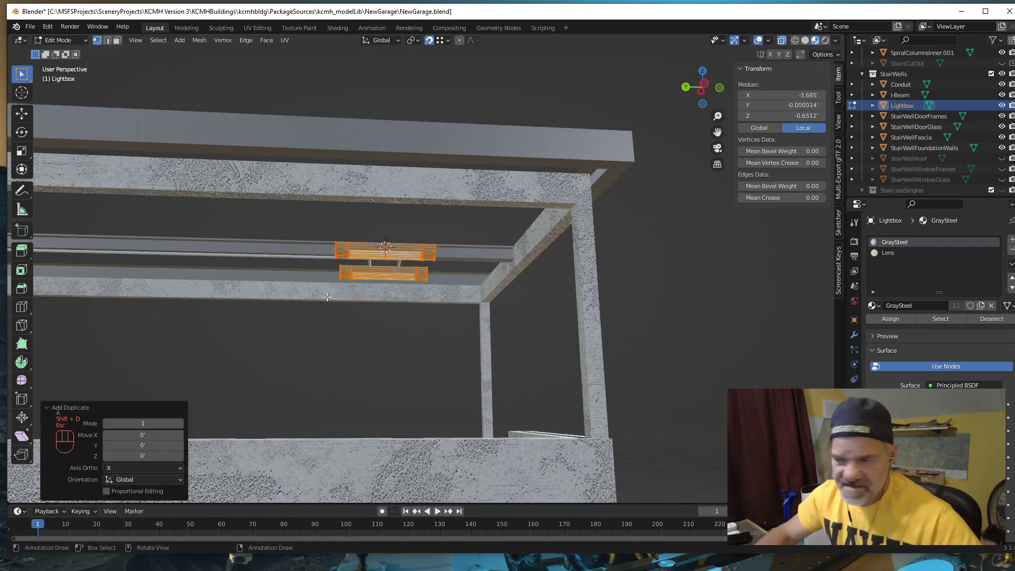
{"action": "middle_click_drag", "start_coordinate": [262, 367], "coordinate": [572, 368]}
{"action": "key", "text": "g"}
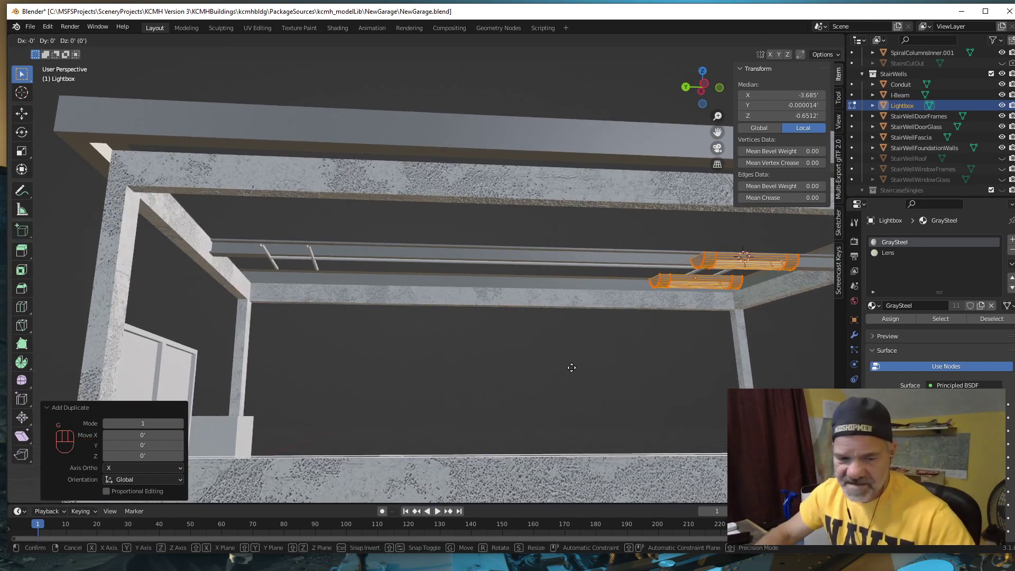
{"action": "key", "text": "y"}
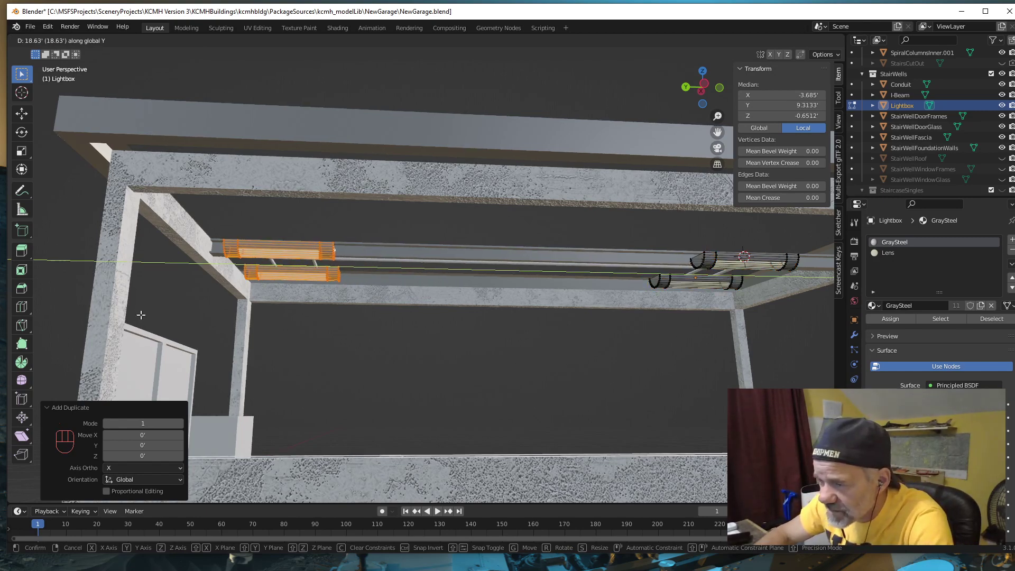
{"action": "left_click", "coordinate": [141, 315]}
Step: Return to Object Mode and delete the helper vertex object Vert.005
{"action": "middle_click_drag", "start_coordinate": [539, 362], "coordinate": [443, 377]}
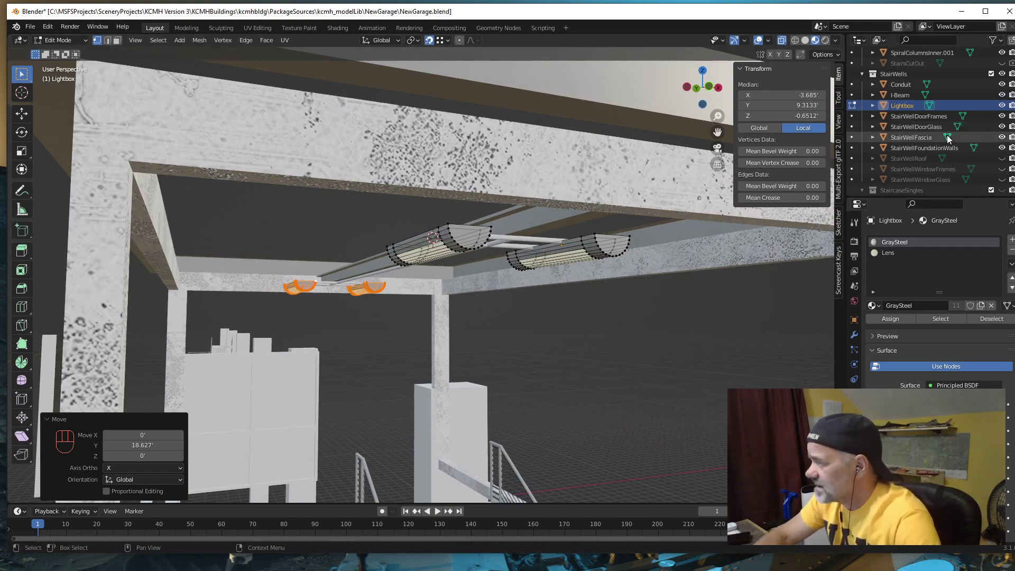
{"action": "scroll", "coordinate": [942, 139], "scroll_direction": "down", "scroll_amount": 5}
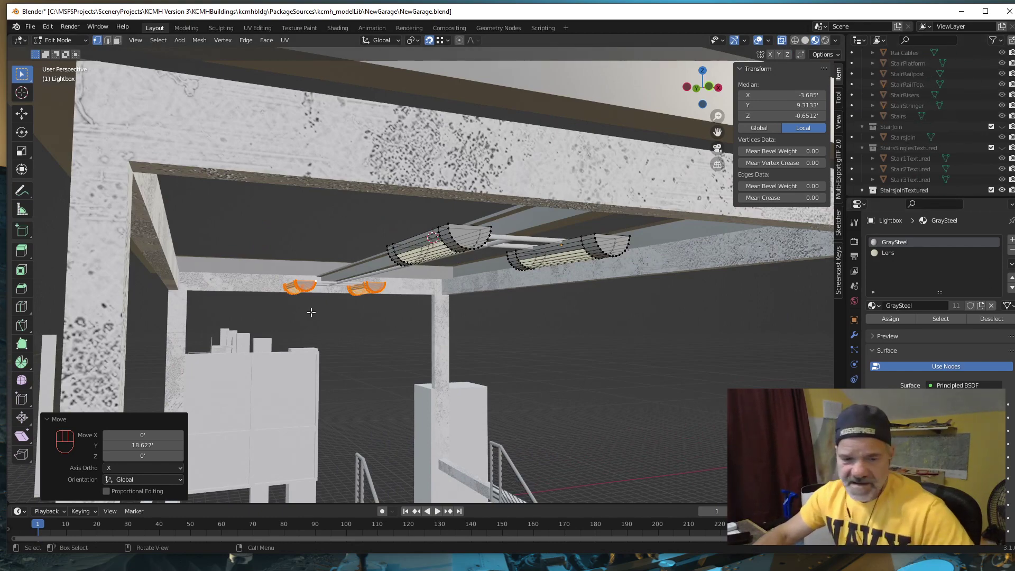
{"action": "key", "text": "Tab"}
{"action": "scroll", "coordinate": [919, 150], "scroll_direction": "down", "scroll_amount": 2}
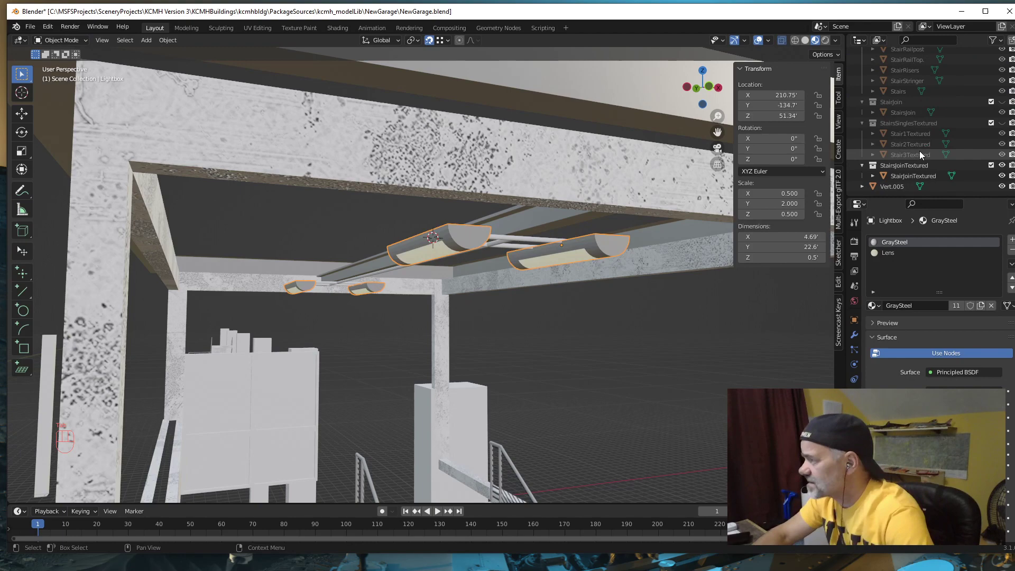
{"action": "left_click", "coordinate": [891, 186]}
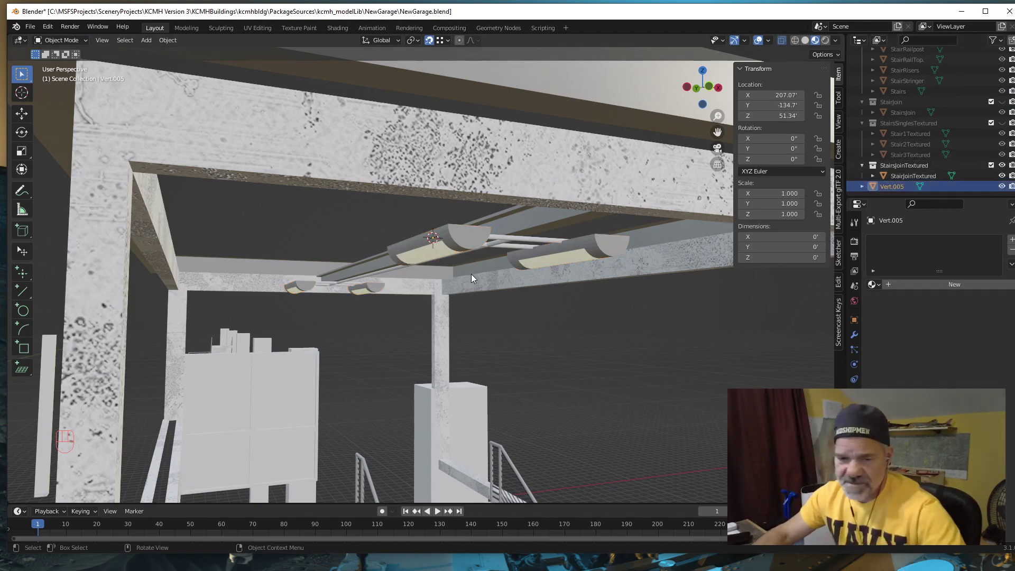
{"action": "key", "text": "Delete"}
Step: Save the NewGarage.blend file
{"action": "middle_click_drag", "start_coordinate": [480, 279], "coordinate": [229, 287]}
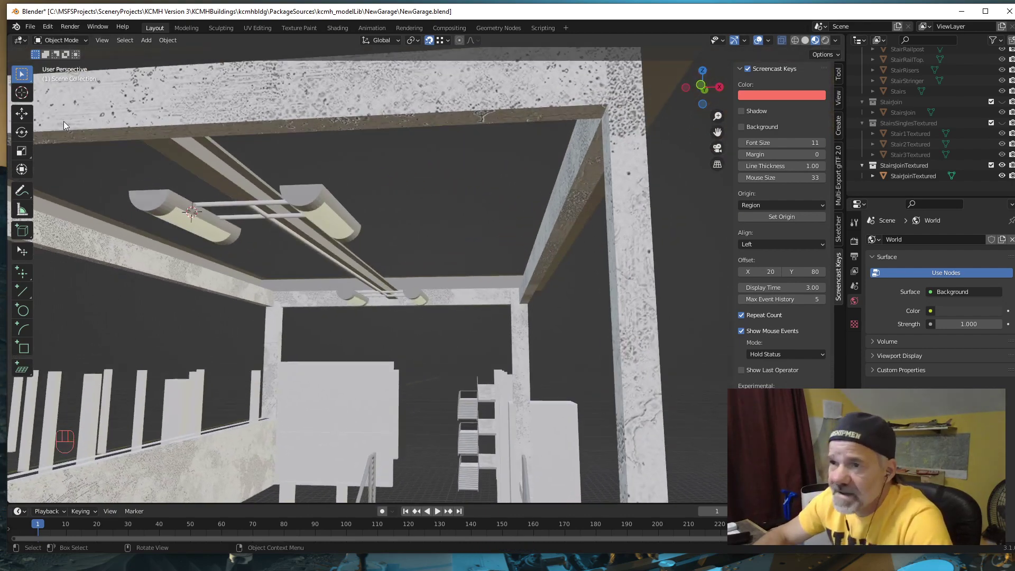
{"action": "left_click", "coordinate": [30, 27]}
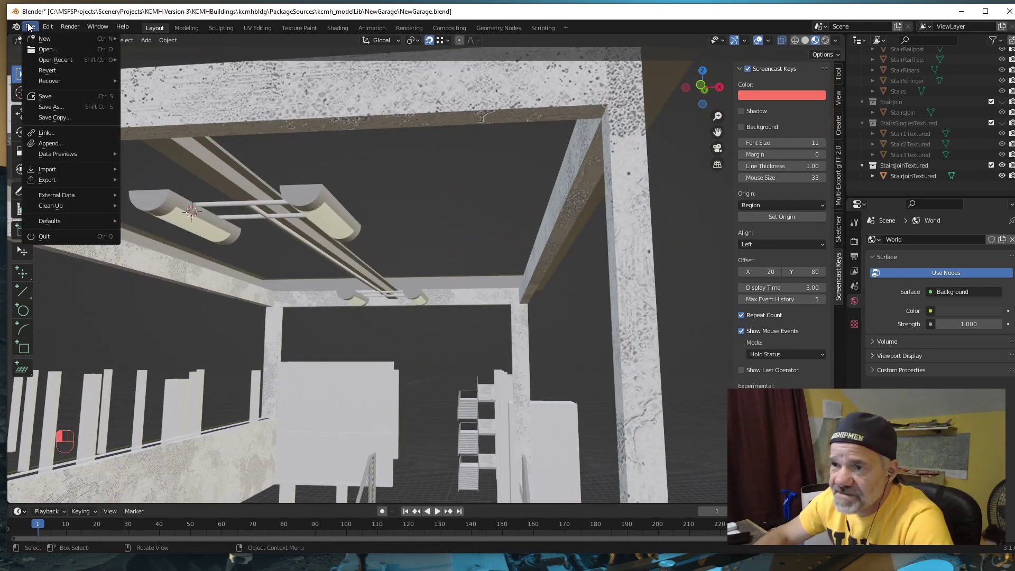
{"action": "left_click", "coordinate": [46, 97]}
{"action": "middle_click_drag", "start_coordinate": [370, 306], "coordinate": [405, 324]}
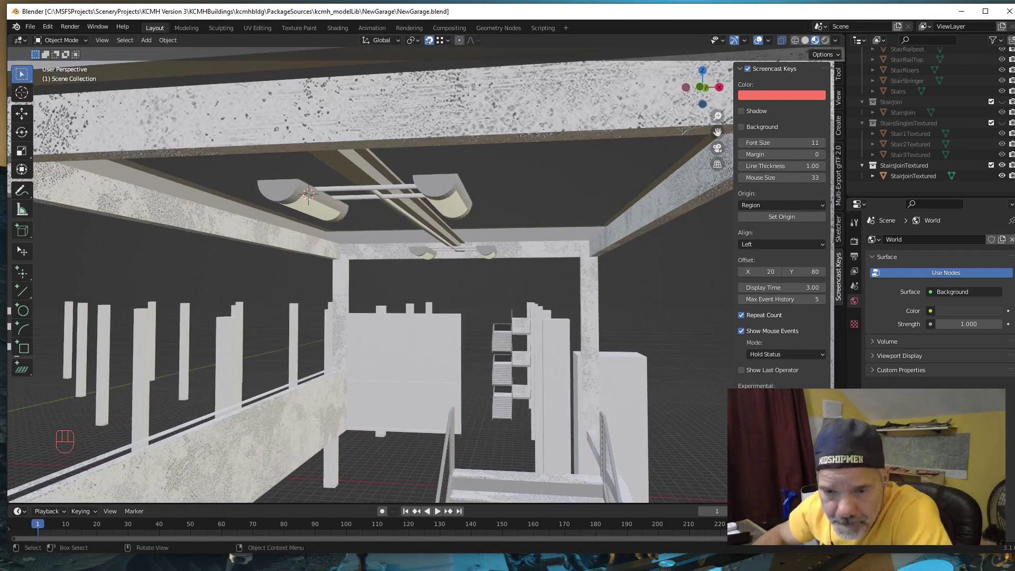
Step: Switch to the reference photo CONRAC-FINAL_Photo-5.jpg, examine the stairwell's ceiling lights, and minimize the photo
{"action": "key", "text": "alt+Tab"}
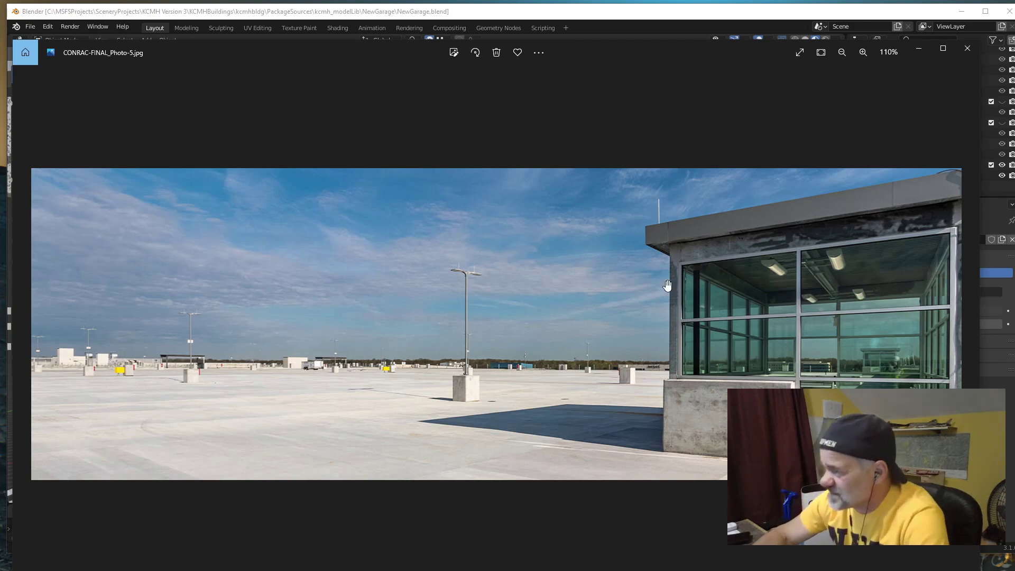
{"action": "left_click", "coordinate": [921, 47]}
Step: Unhide StairWellRoof, StairWellWindowFrames and StairWellWindowGlass in the StairWells collection
{"action": "mouse_move", "coordinate": [482, 348]}
{"action": "middle_mouse_down"}
{"action": "mouse_move", "coordinate": [500, 335]}
{"action": "mouse_move", "coordinate": [508, 348]}
{"action": "mouse_move", "coordinate": [438, 326]}
{"action": "mouse_move", "coordinate": [481, 350]}
{"action": "middle_mouse_up"}
{"action": "scroll", "coordinate": [504, 341], "scroll_direction": "down", "scroll_amount": 4}
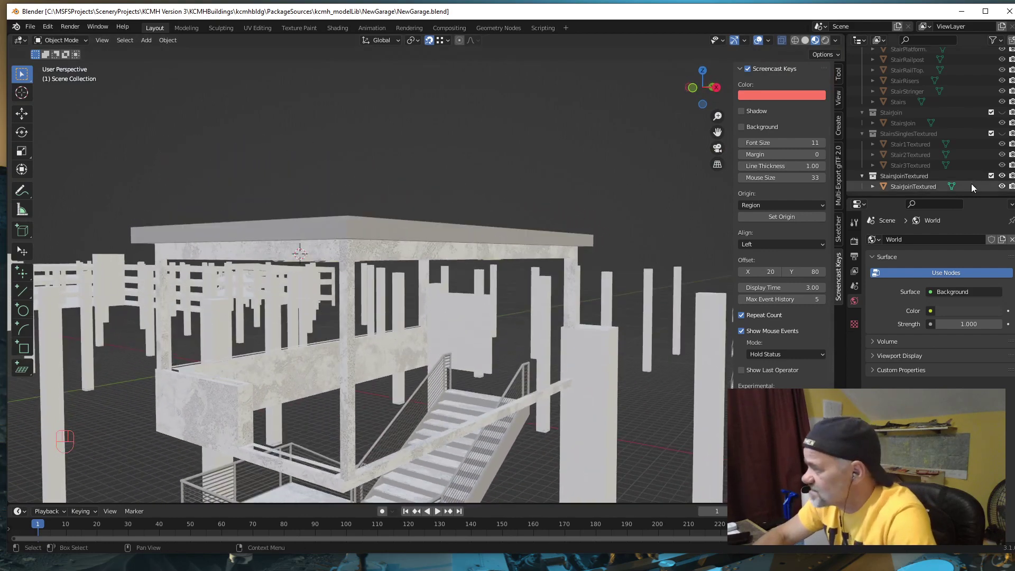
{"action": "scroll", "coordinate": [934, 157], "scroll_direction": "up", "scroll_amount": 10}
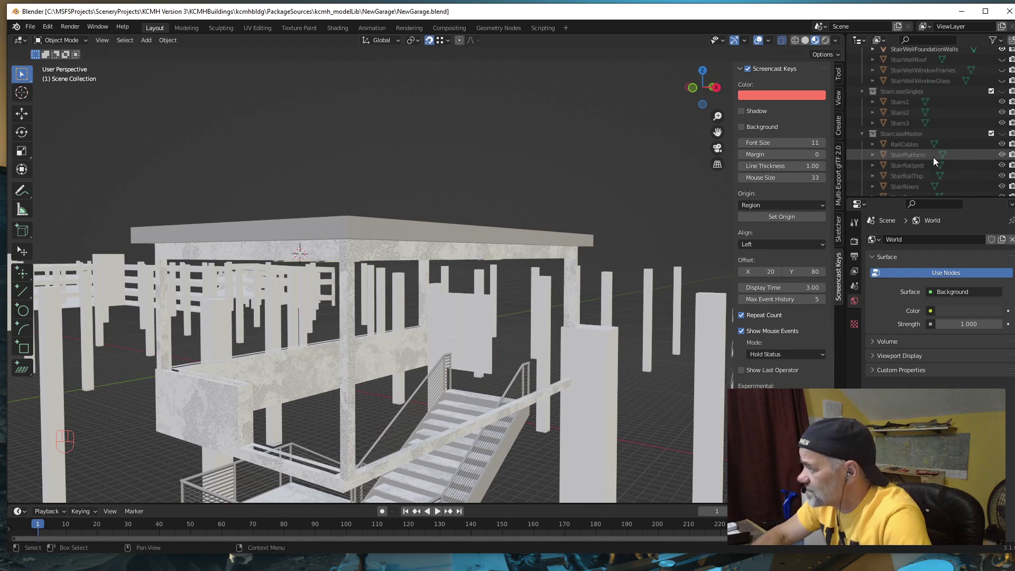
{"action": "scroll", "coordinate": [966, 158], "scroll_direction": "down", "scroll_amount": 3}
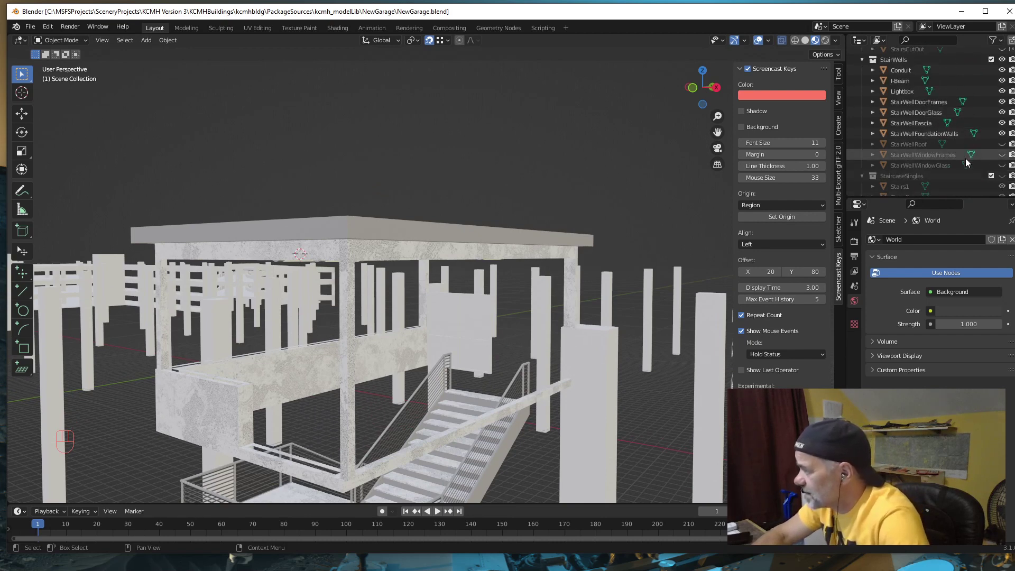
{"action": "left_click", "coordinate": [1003, 144]}
{"action": "left_click", "coordinate": [1002, 155]}
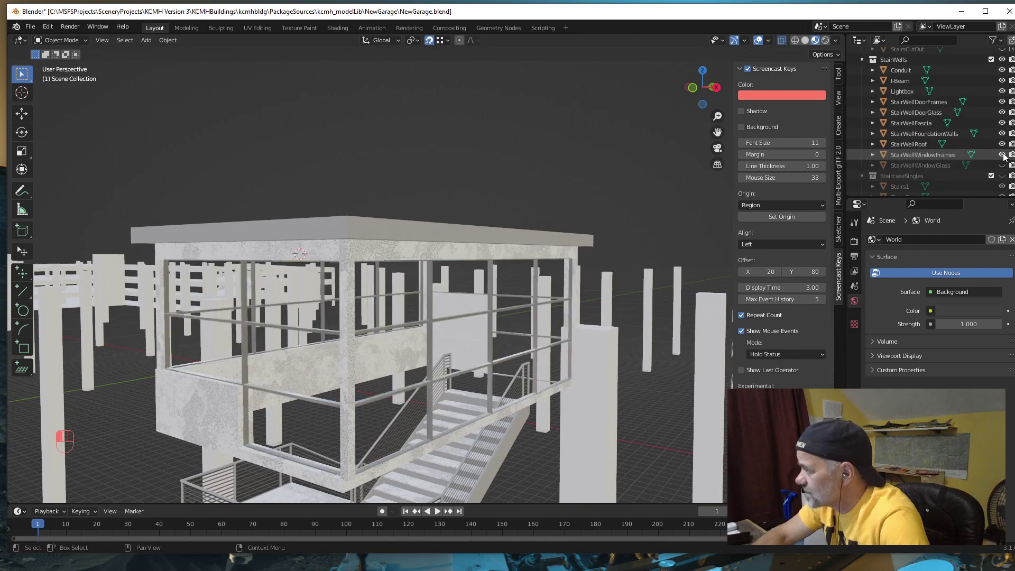
{"action": "left_click", "coordinate": [1002, 165]}
Step: Examine the completed stairwell and its ceiling lights through the window glass from several exterior angles
{"action": "middle_click_drag", "start_coordinate": [537, 323], "coordinate": [571, 312]}
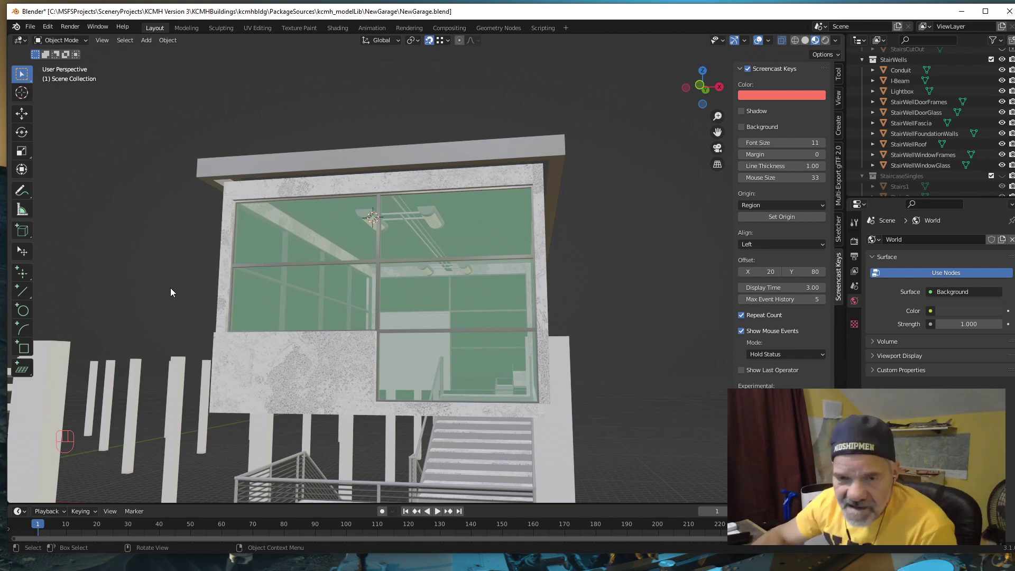
{"action": "mouse_move", "coordinate": [433, 291]}
{"action": "middle_mouse_down"}
{"action": "mouse_move", "coordinate": [408, 297]}
{"action": "mouse_move", "coordinate": [423, 300]}
{"action": "mouse_move", "coordinate": [433, 274]}
{"action": "middle_mouse_up"}
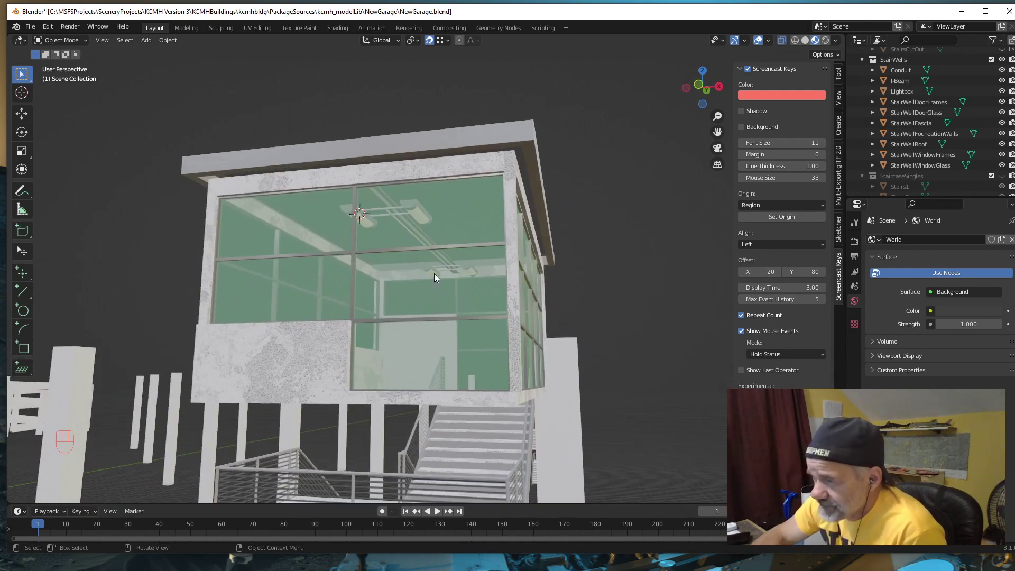
{"action": "middle_click_drag", "start_coordinate": [545, 275], "coordinate": [333, 361]}
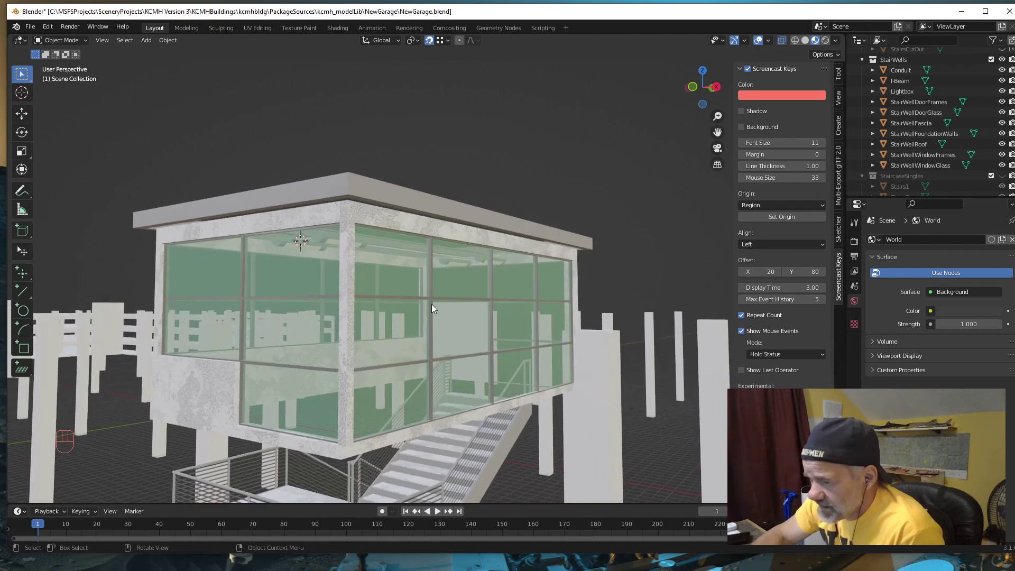
{"action": "middle_click_drag", "start_coordinate": [466, 356], "coordinate": [466, 348]}
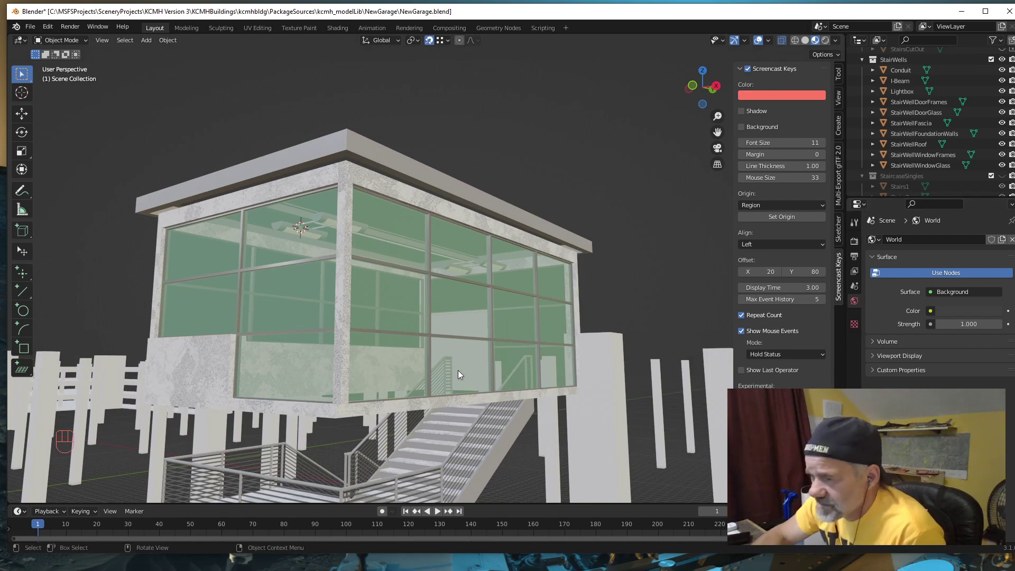
{"action": "scroll", "coordinate": [407, 334], "scroll_direction": "up", "scroll_amount": 3}
{"action": "middle_click_drag", "start_coordinate": [415, 339], "coordinate": [478, 292]}
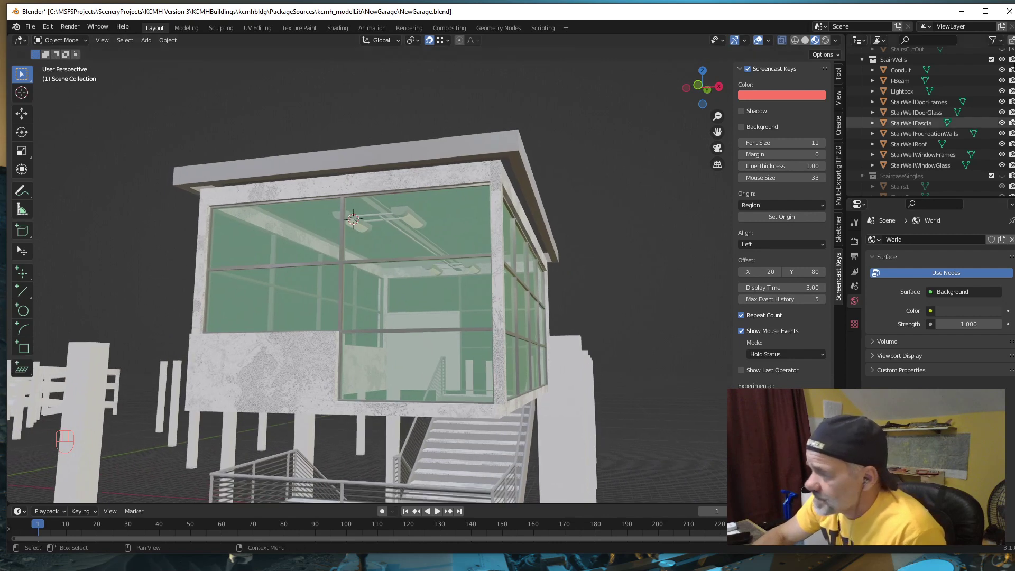
Step: Hide StairWellWindowGlass and StairWellWindowFrames in the StairWells collection
{"action": "left_click", "coordinate": [1003, 165]}
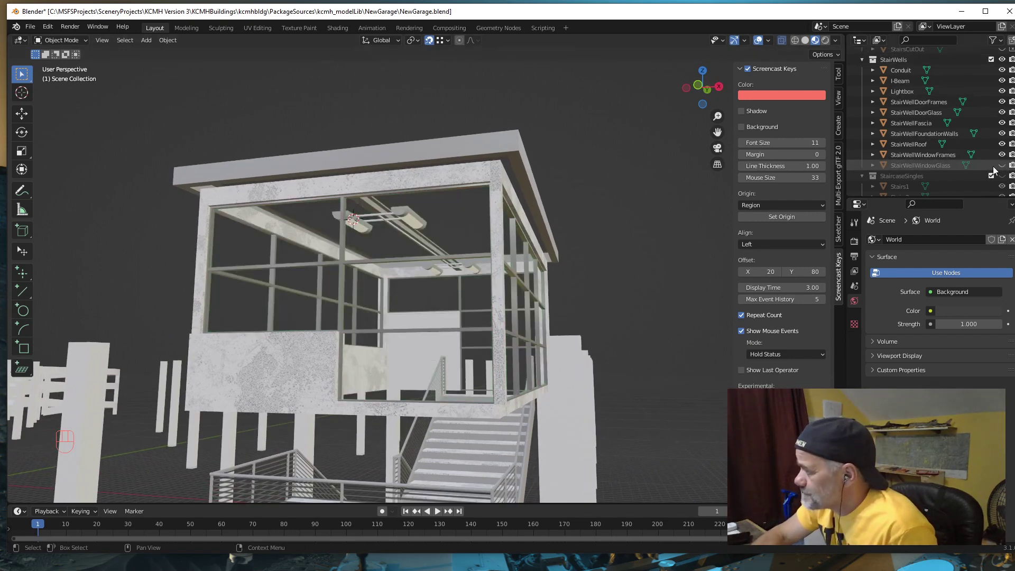
{"action": "left_click", "coordinate": [1002, 155]}
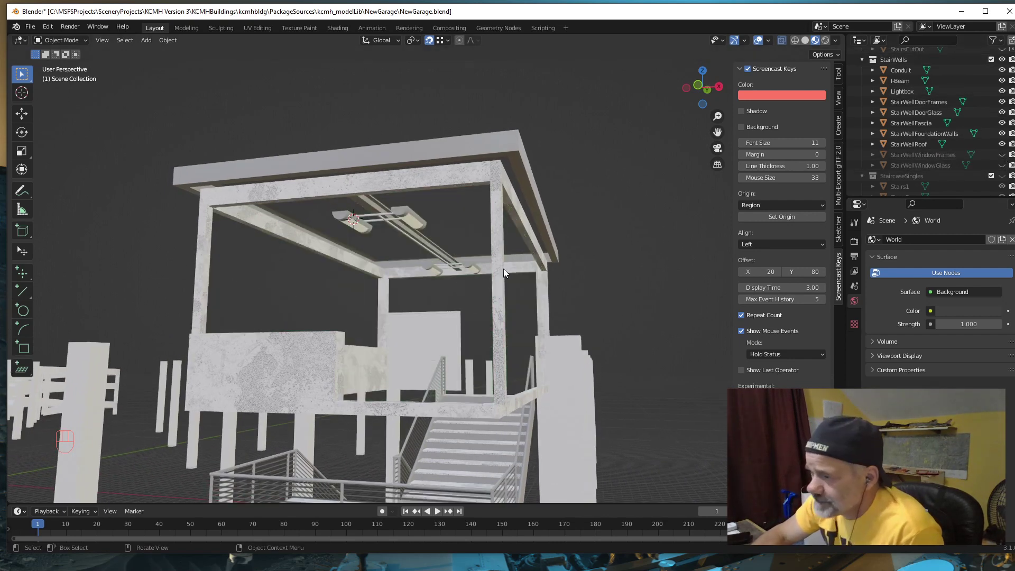
{"action": "scroll", "coordinate": [504, 268], "scroll_direction": "up", "scroll_amount": 4}
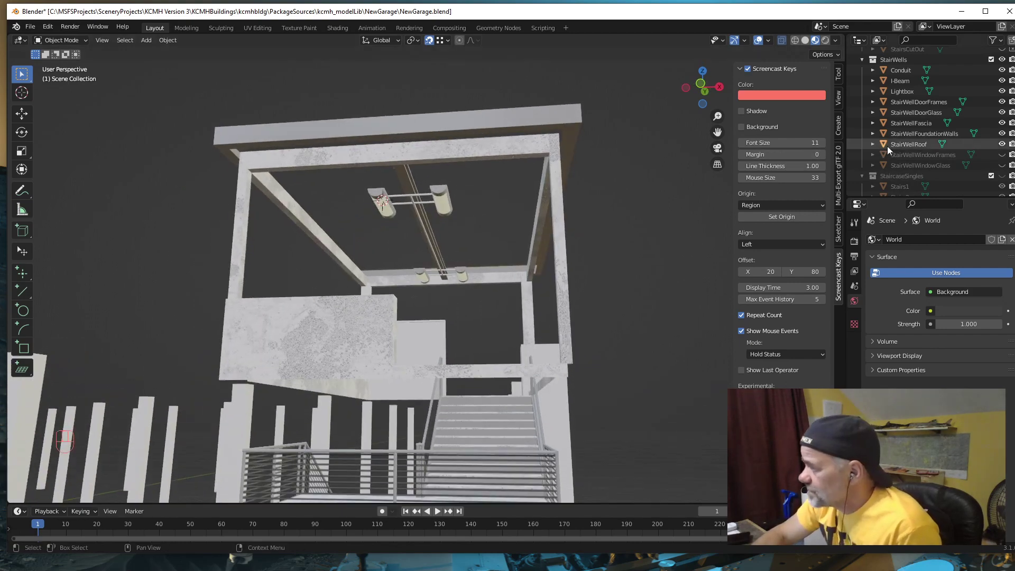
Step: With X-ray turned off, separate the underside face of StairWellRoof into its own object
{"action": "left_click", "coordinate": [478, 239]}
{"action": "key", "text": "Tab"}
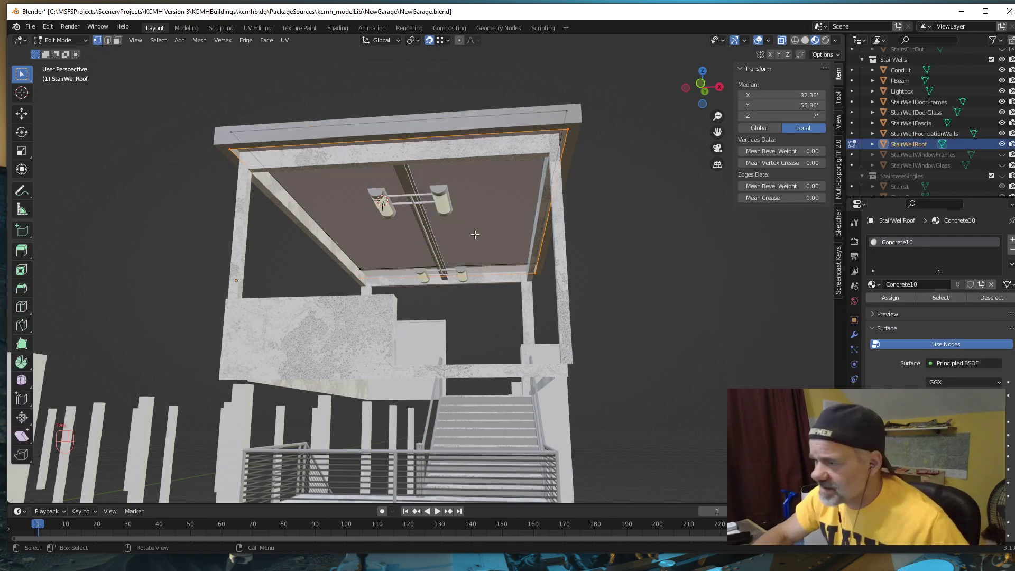
{"action": "left_click", "coordinate": [117, 40]}
{"action": "left_click", "coordinate": [459, 217]}
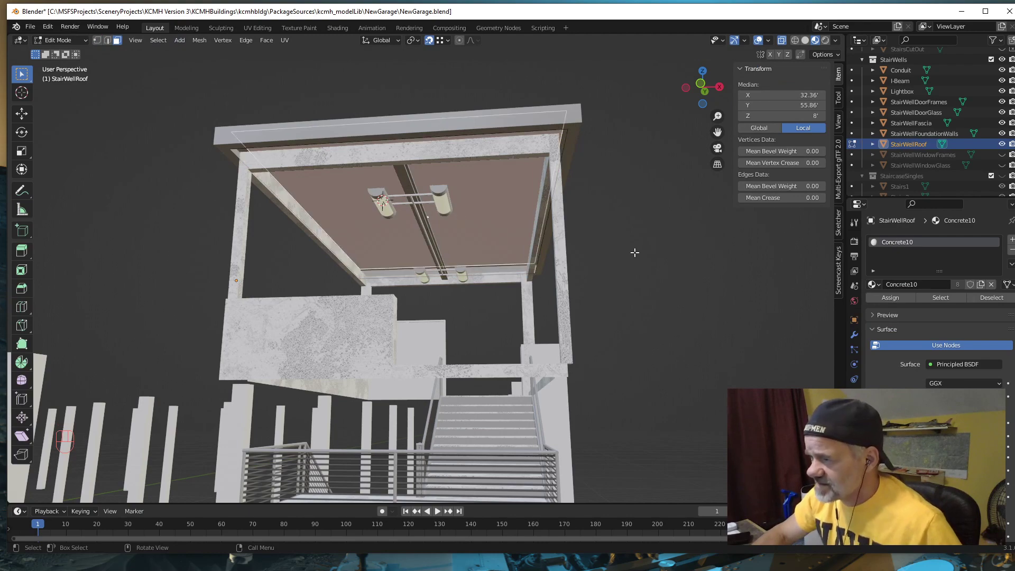
{"action": "left_click", "coordinate": [781, 40]}
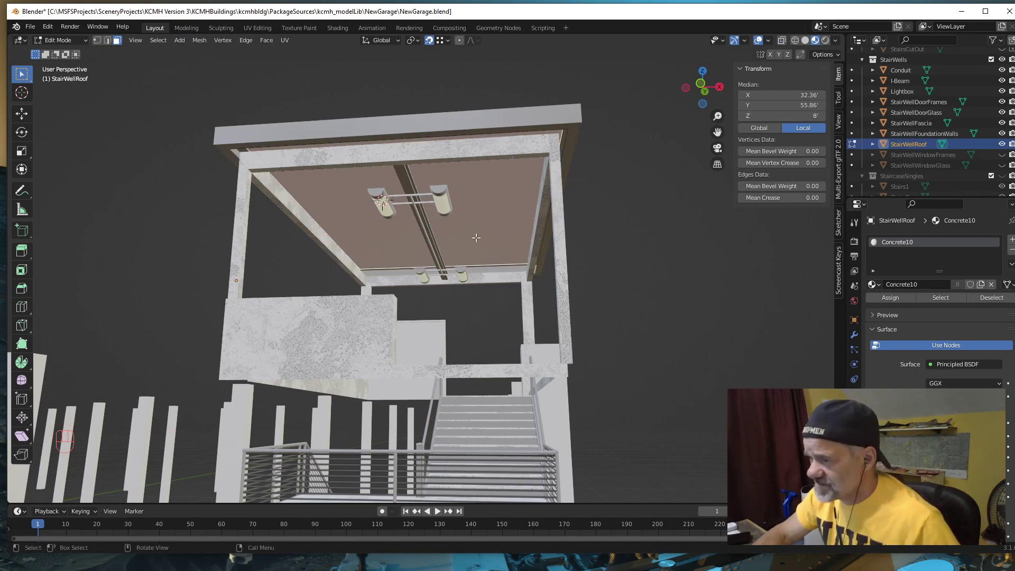
{"action": "left_click", "coordinate": [479, 239]}
{"action": "mouse_move", "coordinate": [618, 261]}
{"action": "middle_mouse_down"}
{"action": "mouse_move", "coordinate": [591, 278]}
{"action": "mouse_move", "coordinate": [627, 263]}
{"action": "middle_mouse_up"}
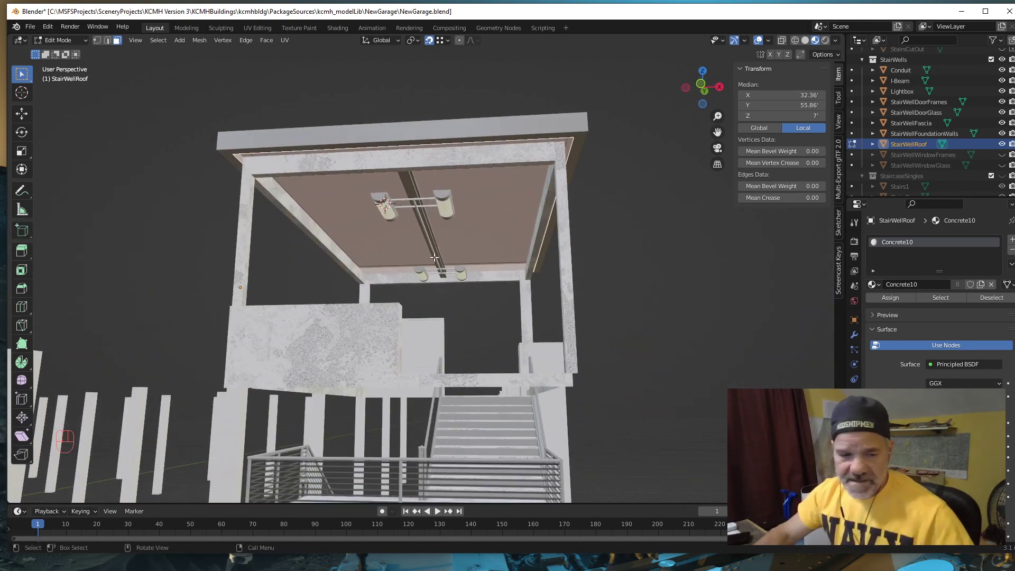
{"action": "key", "text": "p"}
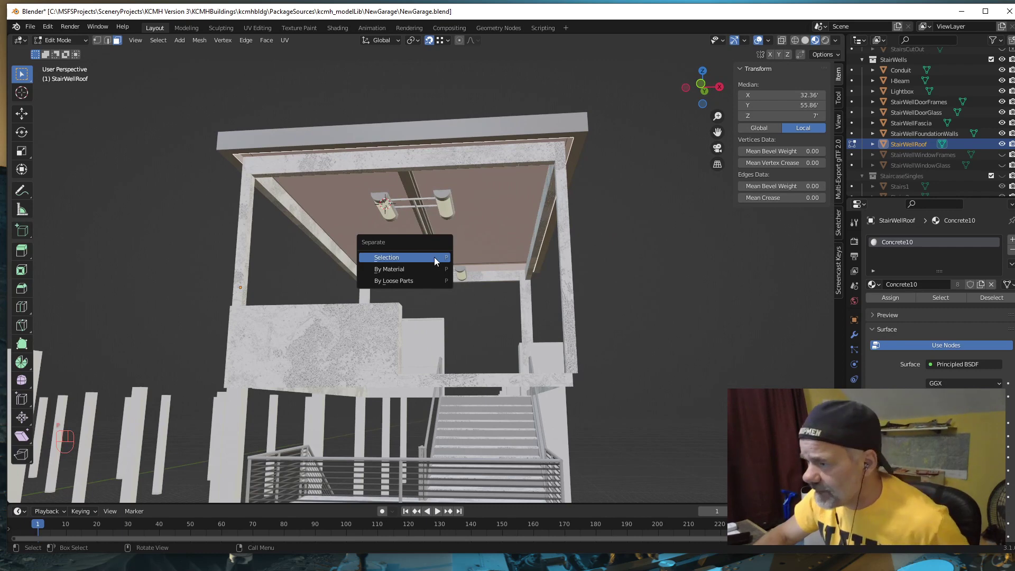
{"action": "left_click", "coordinate": [433, 257]}
Step: Rename the object separated from the stairwell roof as StairWellCeiling
{"action": "double_click", "coordinate": [921, 154]}
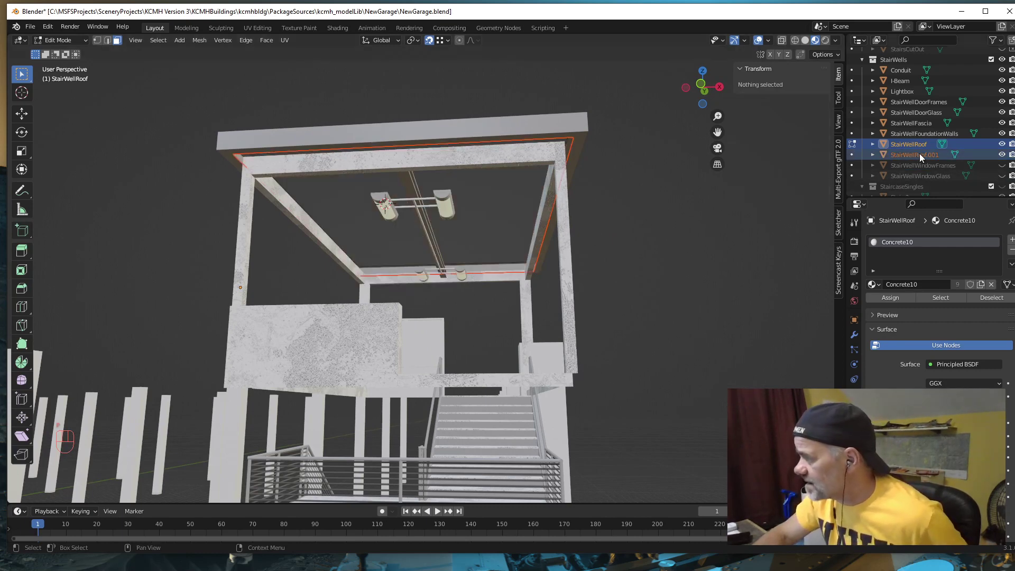
{"action": "scroll", "coordinate": [922, 156], "scroll_direction": "down", "scroll_amount": 3}
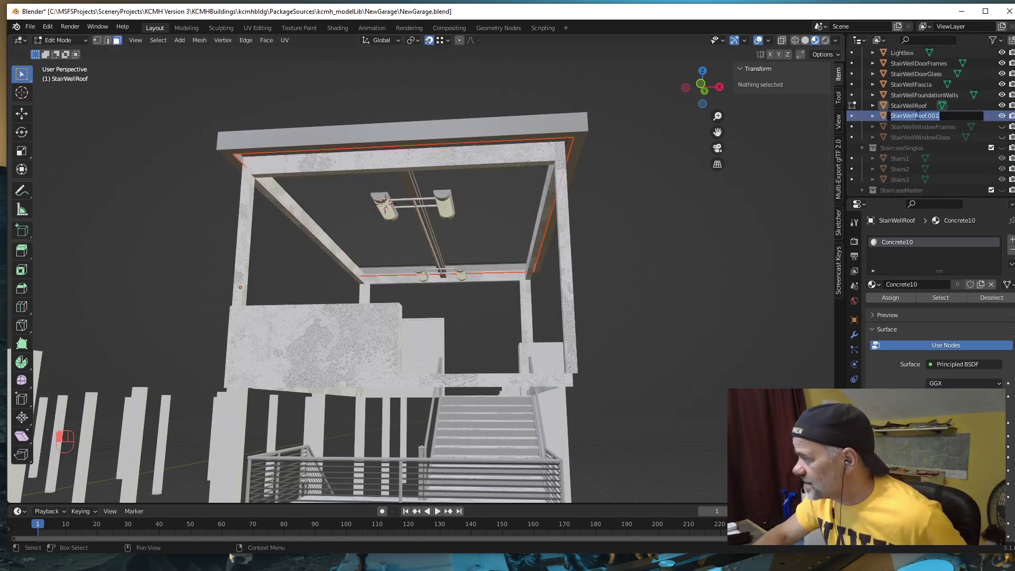
{"action": "left_click_drag", "start_coordinate": [915, 116], "coordinate": [966, 113]}
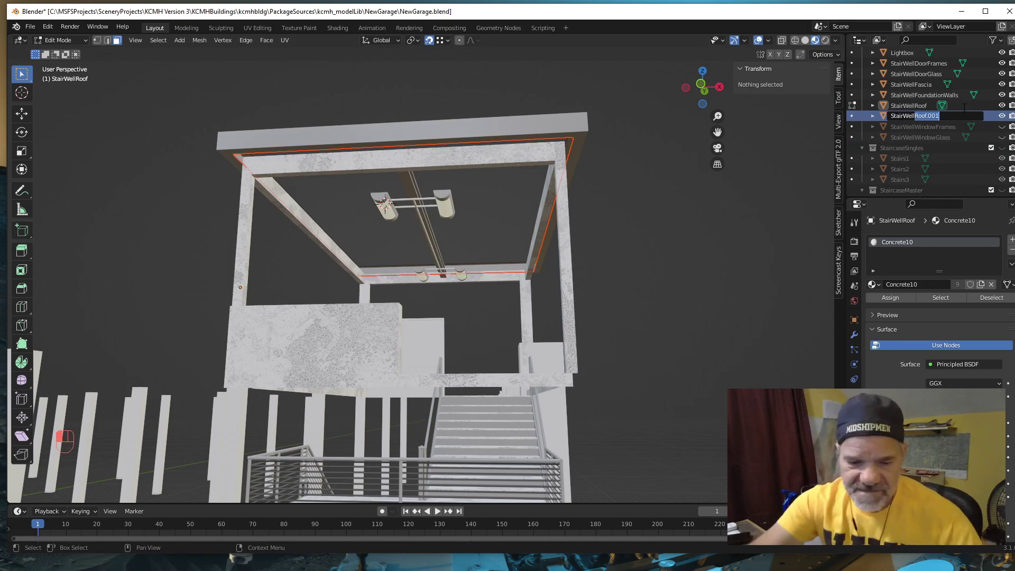
{"action": "type", "text": "Ceiling"}
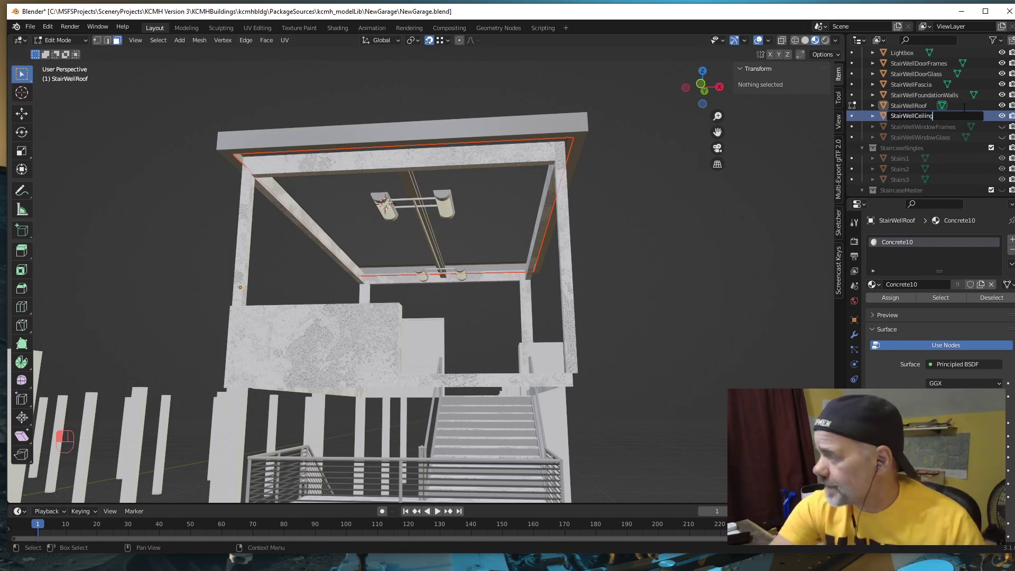
{"action": "key", "text": "Return"}
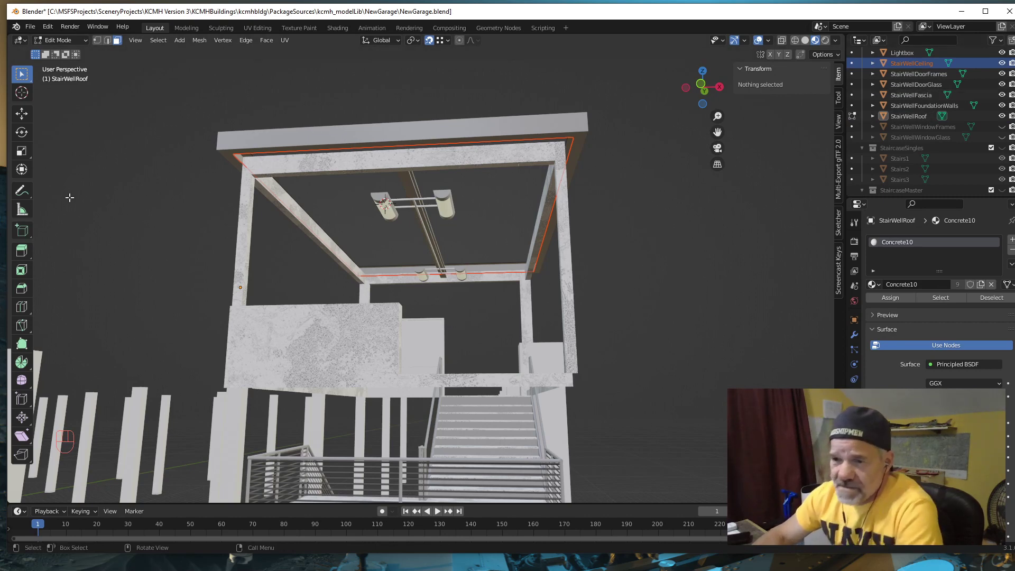
Step: Return to Object Mode and save the NewGarage.blend file
{"action": "key", "text": "Tab"}
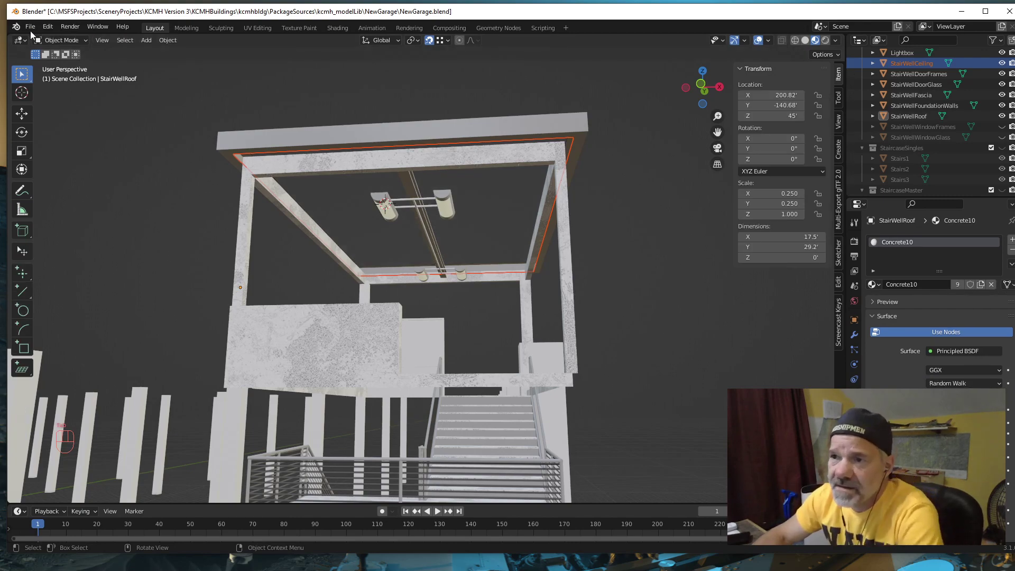
{"action": "left_click", "coordinate": [30, 31]}
{"action": "left_click", "coordinate": [56, 96]}
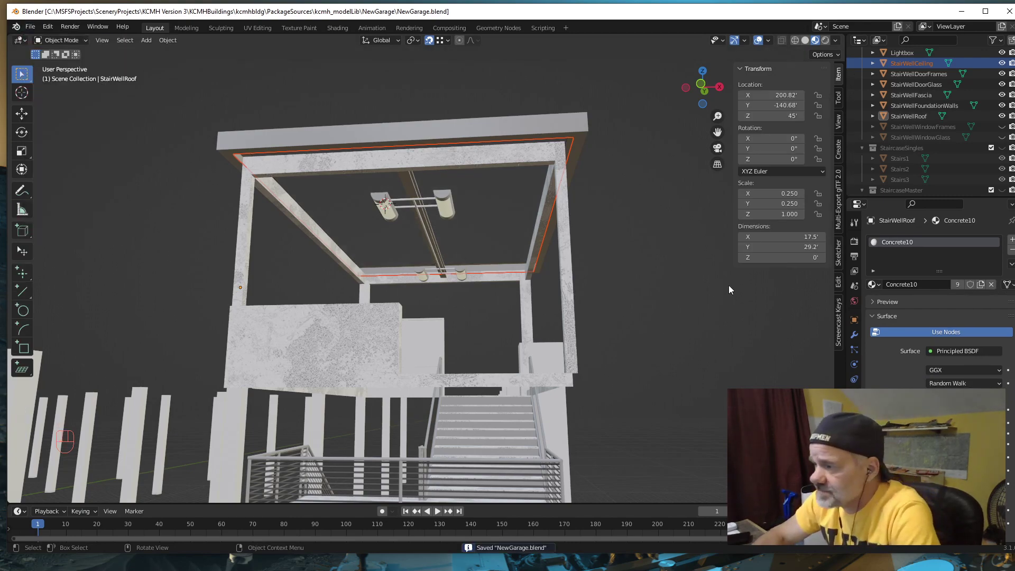
{"action": "middle_click_drag", "start_coordinate": [729, 285], "coordinate": [718, 296]}
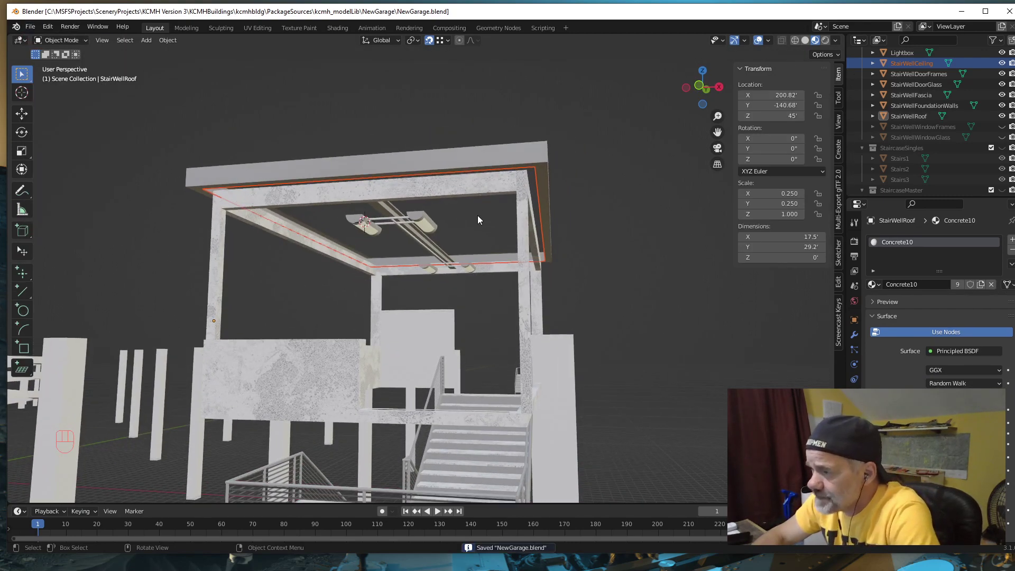
Step: Unlink concrete_0004_ao_2k.jpg from the UV editor and select all roof and ceiling geometry to display its UVs
{"action": "left_click", "coordinate": [256, 28]}
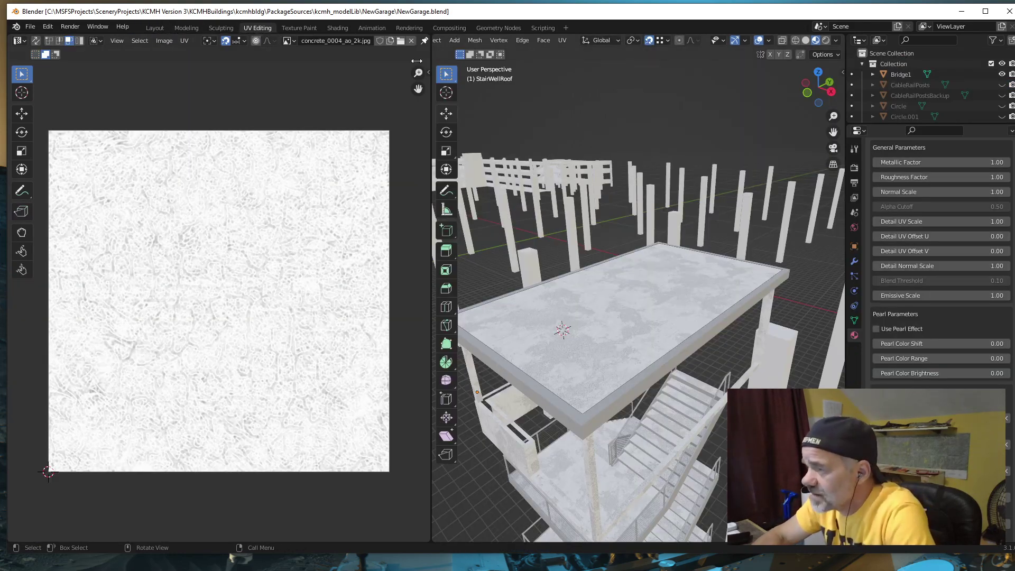
{"action": "left_click", "coordinate": [411, 40]}
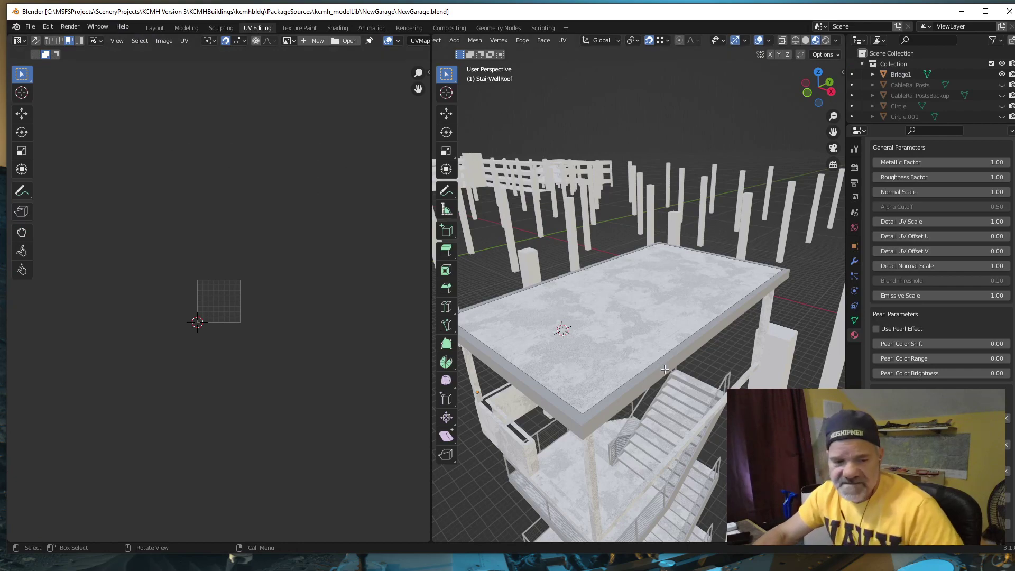
{"action": "key", "text": "a"}
{"action": "middle_click_drag", "start_coordinate": [665, 370], "coordinate": [677, 320]}
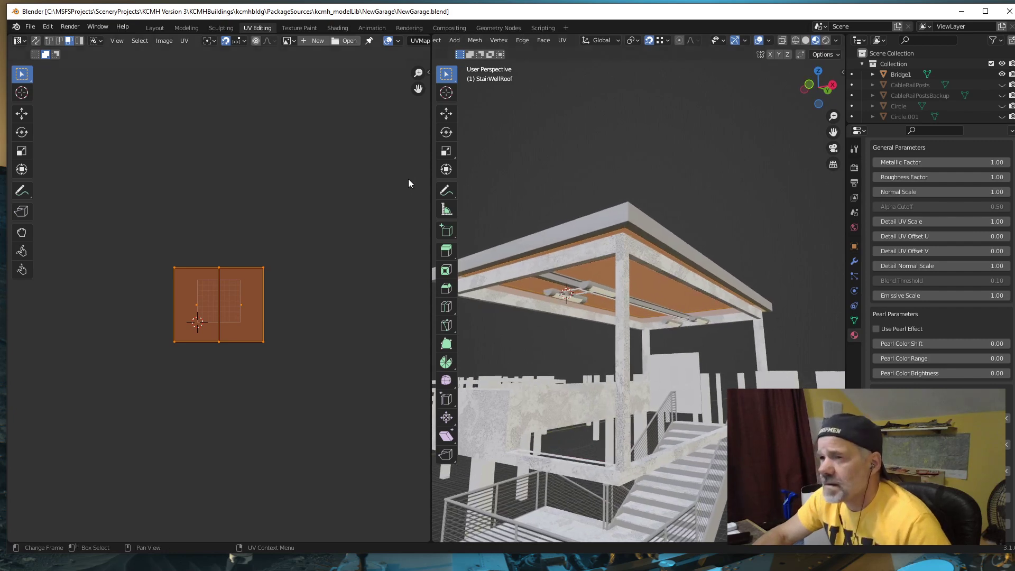
Step: Make StairWellCeiling the only selected object and bring up its UV layout in the UV Editing workspace
{"action": "left_click", "coordinate": [156, 28]}
{"action": "mouse_move", "coordinate": [479, 247]}
{"action": "middle_mouse_down"}
{"action": "mouse_move", "coordinate": [473, 274]}
{"action": "mouse_move", "coordinate": [470, 242]}
{"action": "middle_mouse_up"}
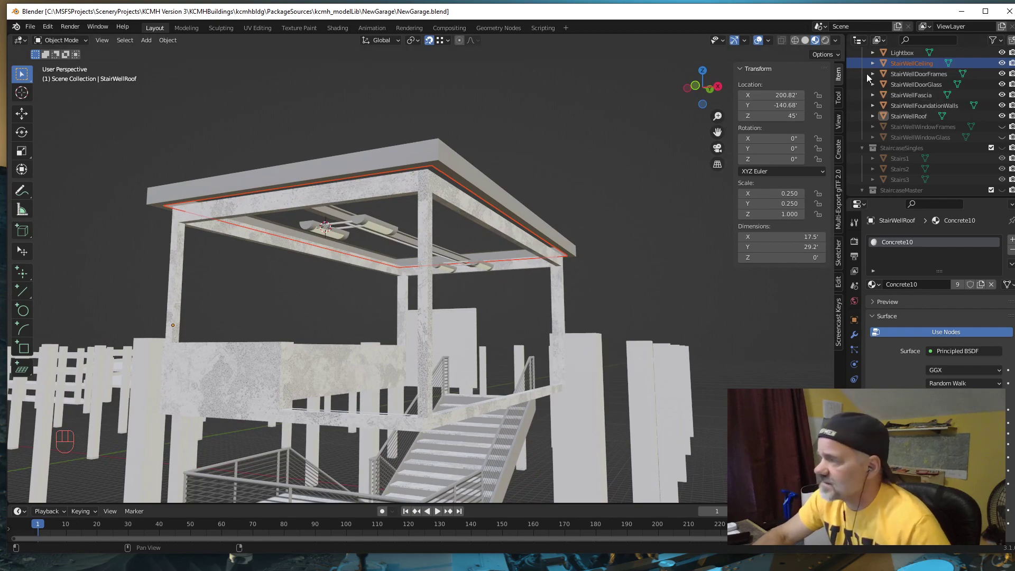
{"action": "left_click", "coordinate": [900, 63]}
{"action": "middle_click_drag", "start_coordinate": [593, 234], "coordinate": [593, 246]}
{"action": "left_click", "coordinate": [253, 28]}
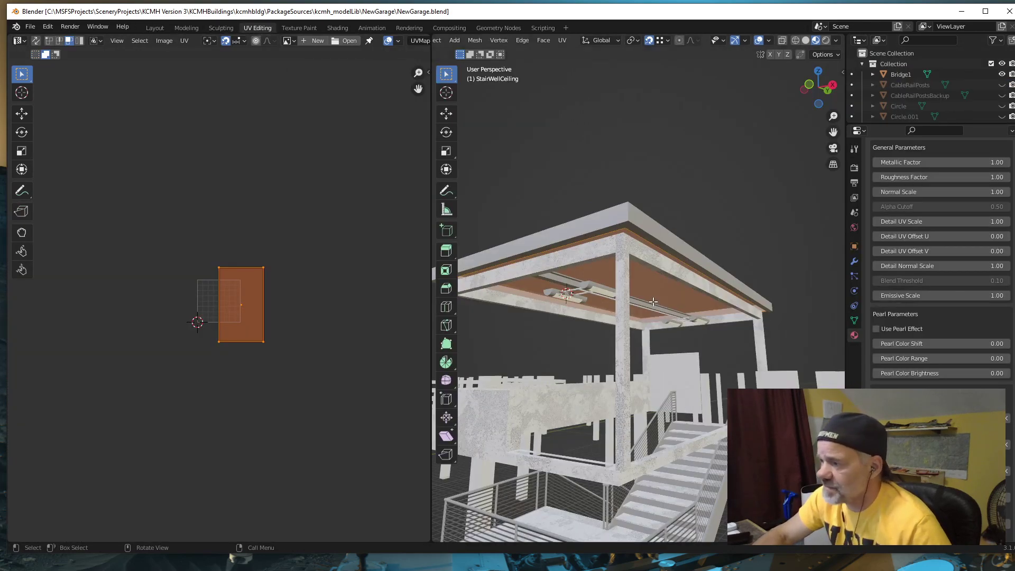
{"action": "middle_click_drag", "start_coordinate": [653, 313], "coordinate": [629, 335]}
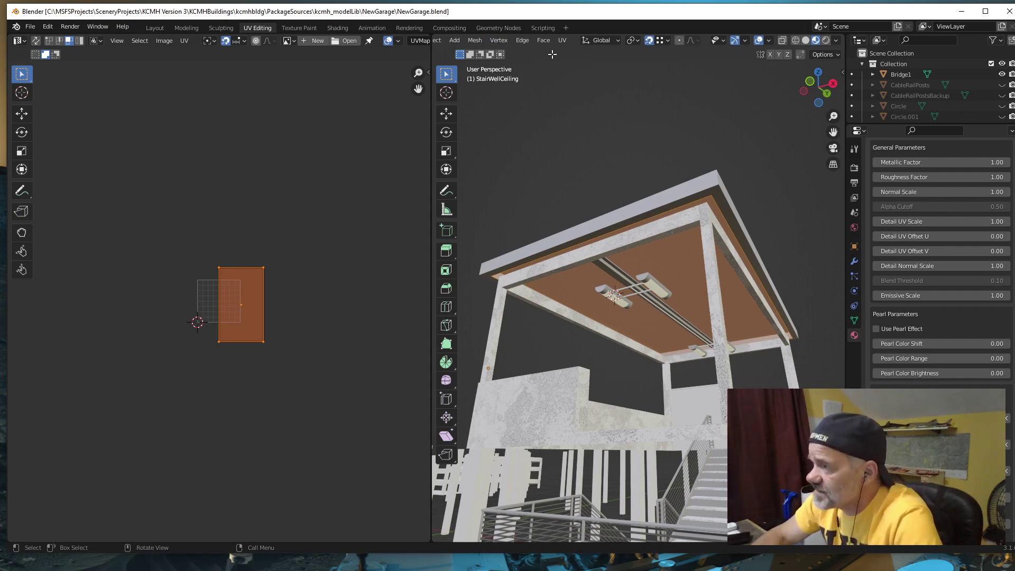
Step: Unwrap the ceiling face with Smart UV Project, using a 66° angle limit and Correct Aspect
{"action": "left_click", "coordinate": [563, 41]}
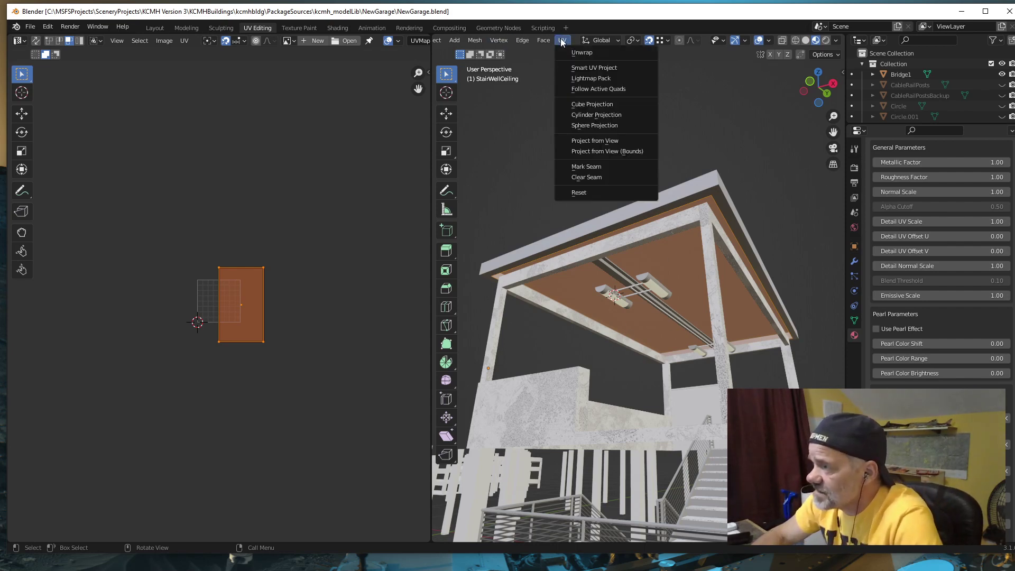
{"action": "left_click", "coordinate": [585, 69]}
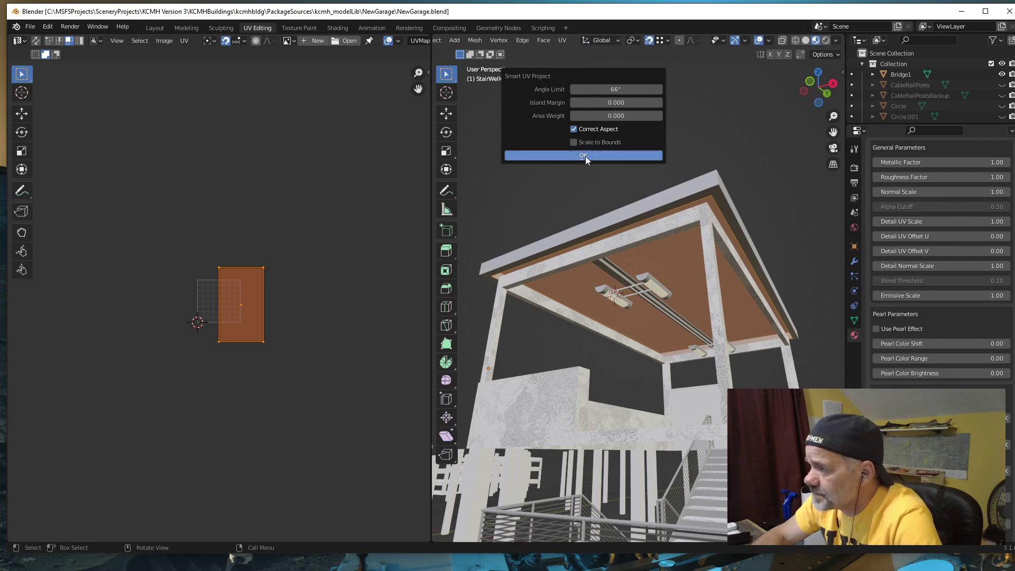
{"action": "left_click", "coordinate": [584, 156]}
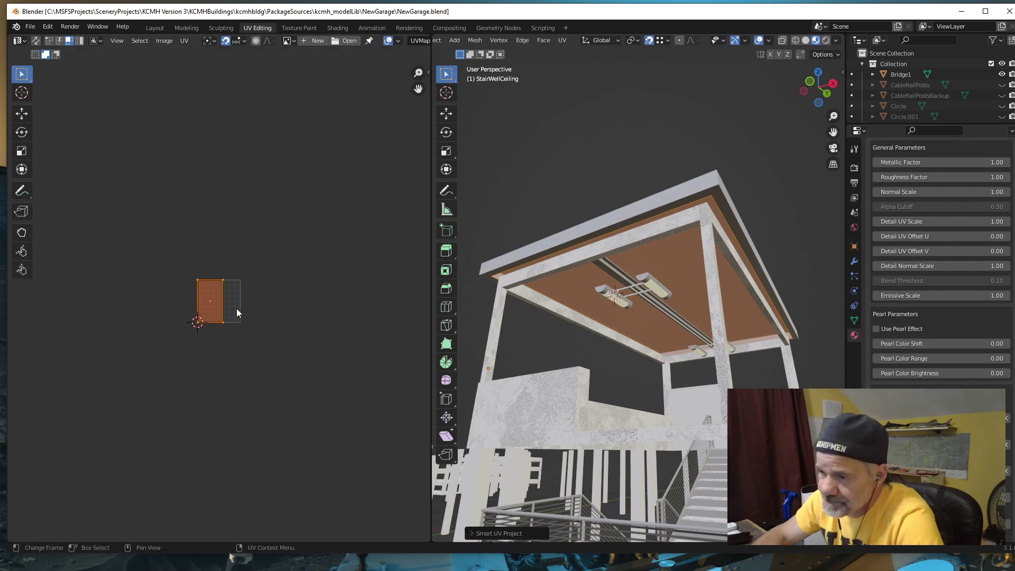
{"action": "middle_click_drag", "start_coordinate": [241, 305], "coordinate": [245, 319]}
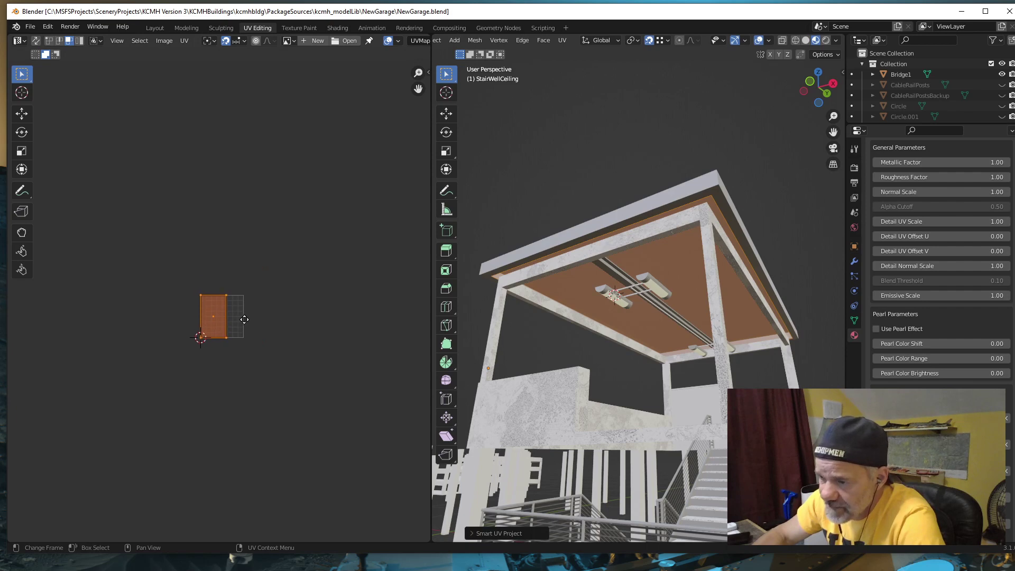
{"action": "scroll", "coordinate": [224, 331], "scroll_direction": "up", "scroll_amount": 6}
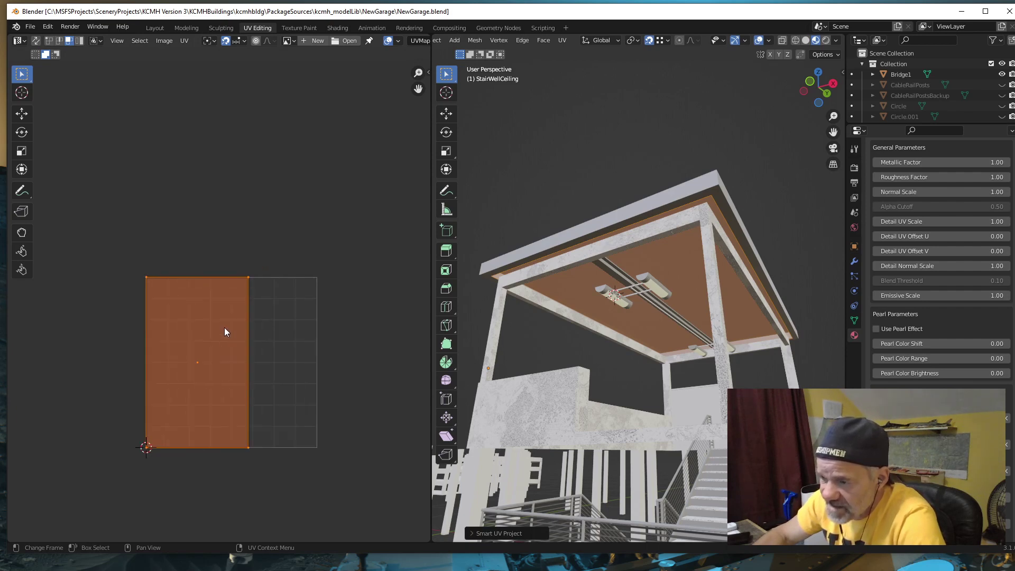
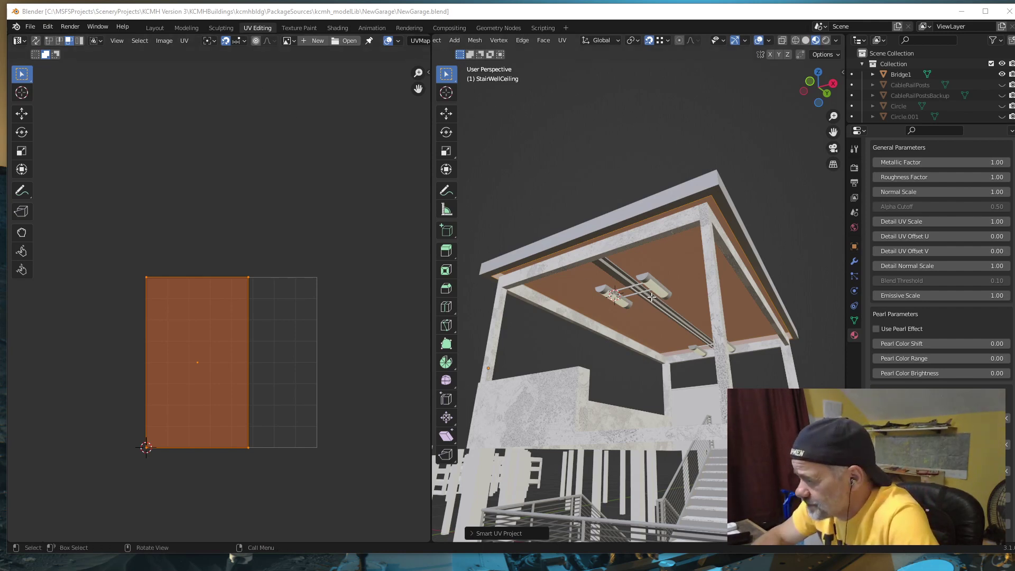
Step: Unlink the Concrete10 material from StairWellCeiling and create a new material named Rib in its slot
{"action": "scroll", "coordinate": [652, 297], "scroll_direction": "down", "scroll_amount": 2}
{"action": "middle_click_drag", "start_coordinate": [661, 304], "coordinate": [677, 295]}
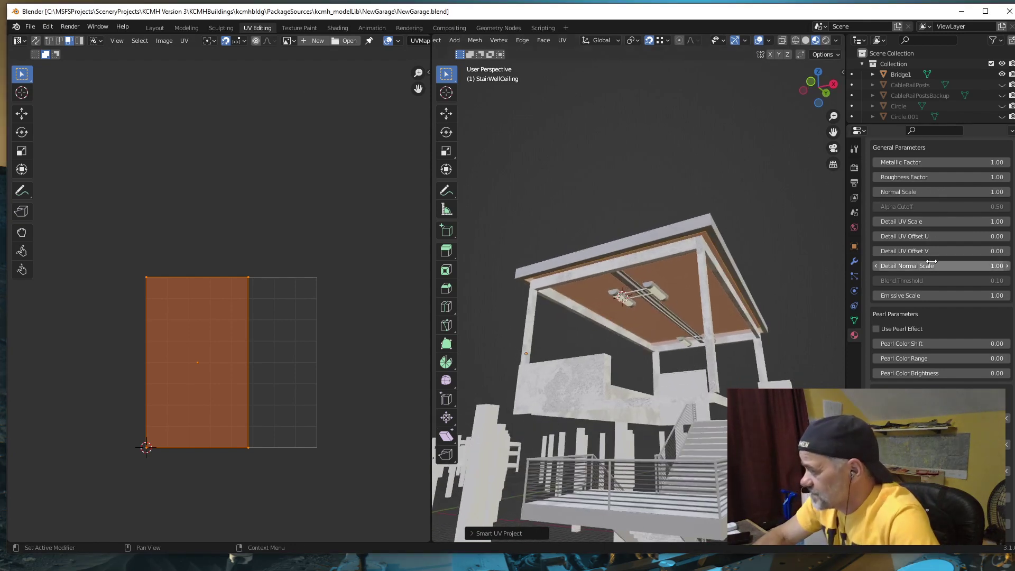
{"action": "scroll", "coordinate": [975, 356], "scroll_direction": "up", "scroll_amount": 4}
{"action": "scroll", "coordinate": [975, 355], "scroll_direction": "down", "scroll_amount": 15}
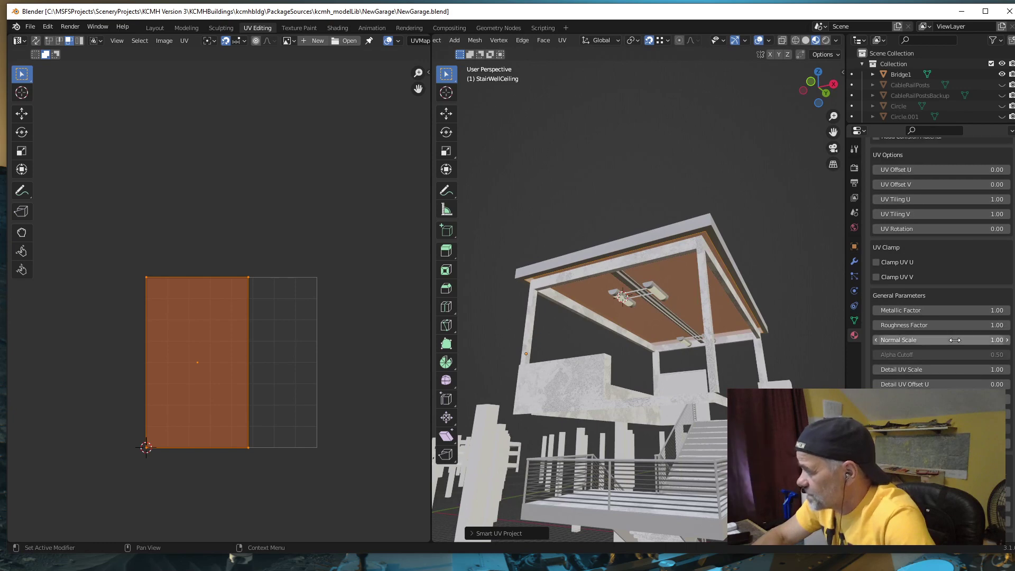
{"action": "scroll", "coordinate": [966, 342], "scroll_direction": "up", "scroll_amount": 20}
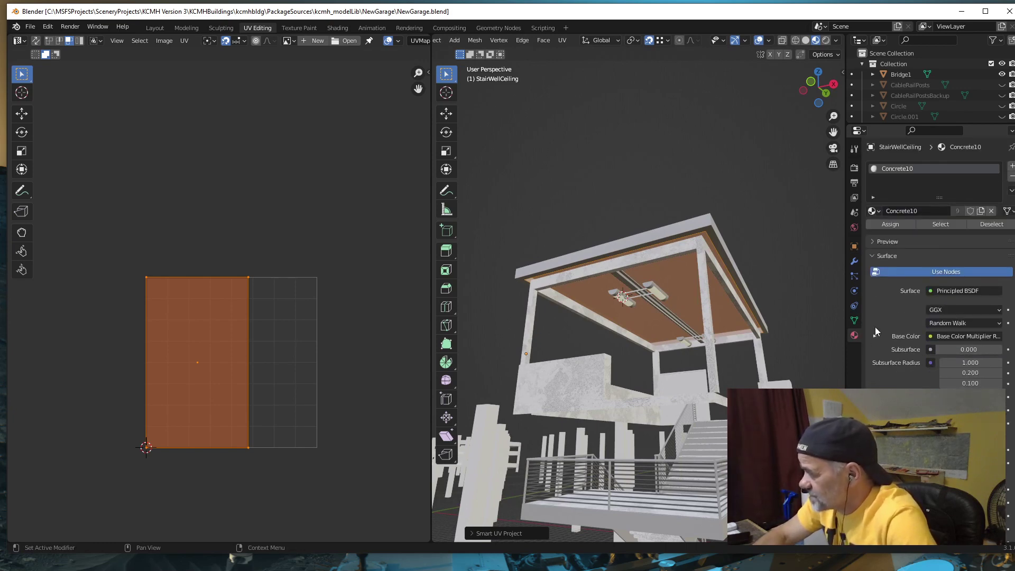
{"action": "left_click", "coordinate": [992, 212]}
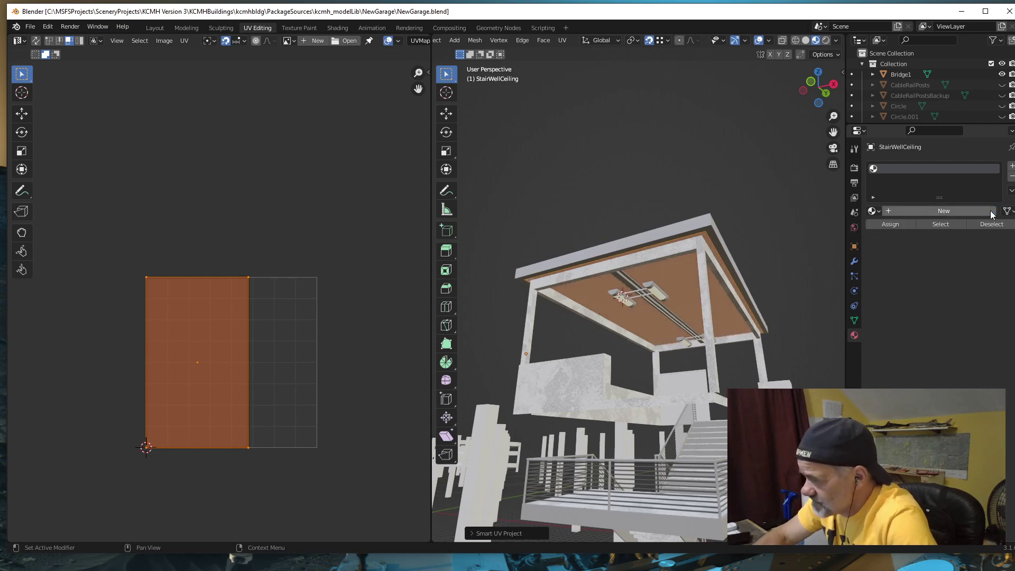
{"action": "left_click", "coordinate": [942, 210]}
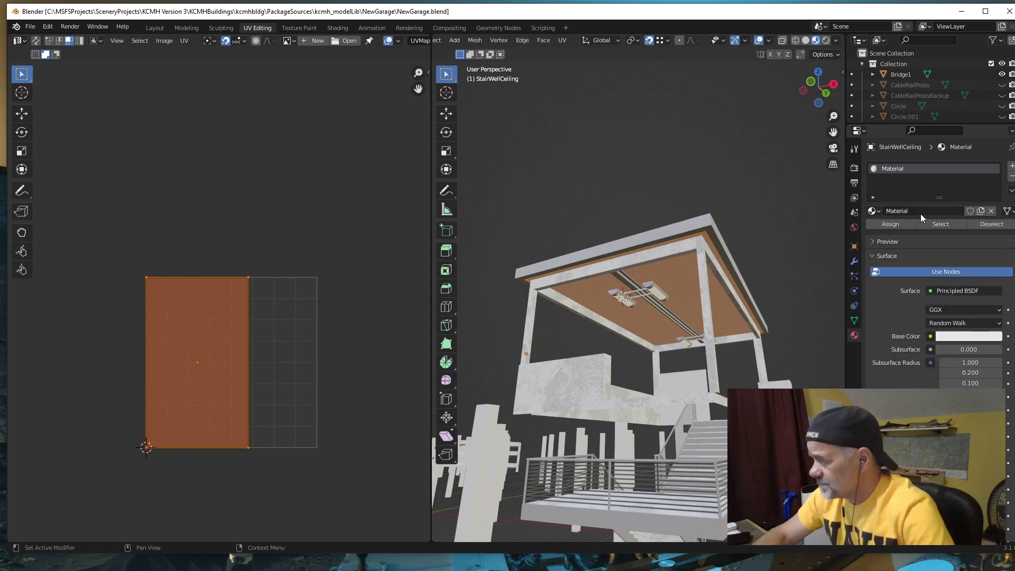
{"action": "double_click", "coordinate": [921, 211]}
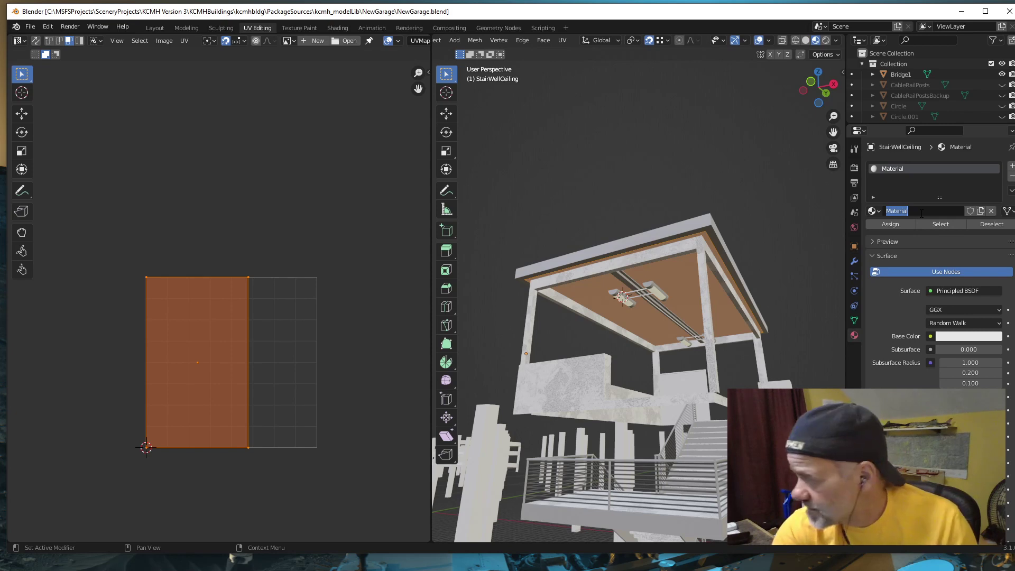
{"action": "type", "text": "R"}
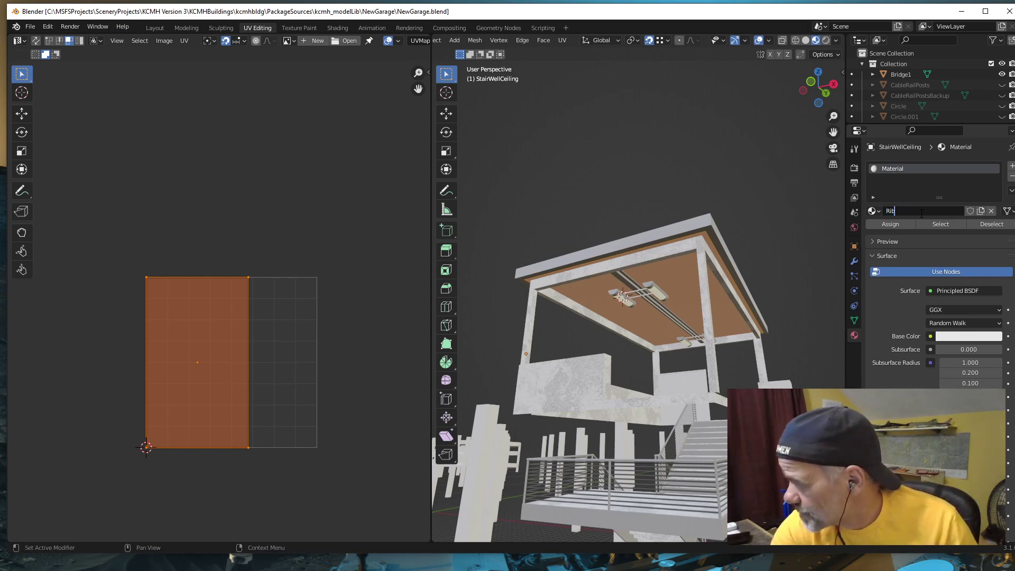
{"action": "type", "text": "ib"}
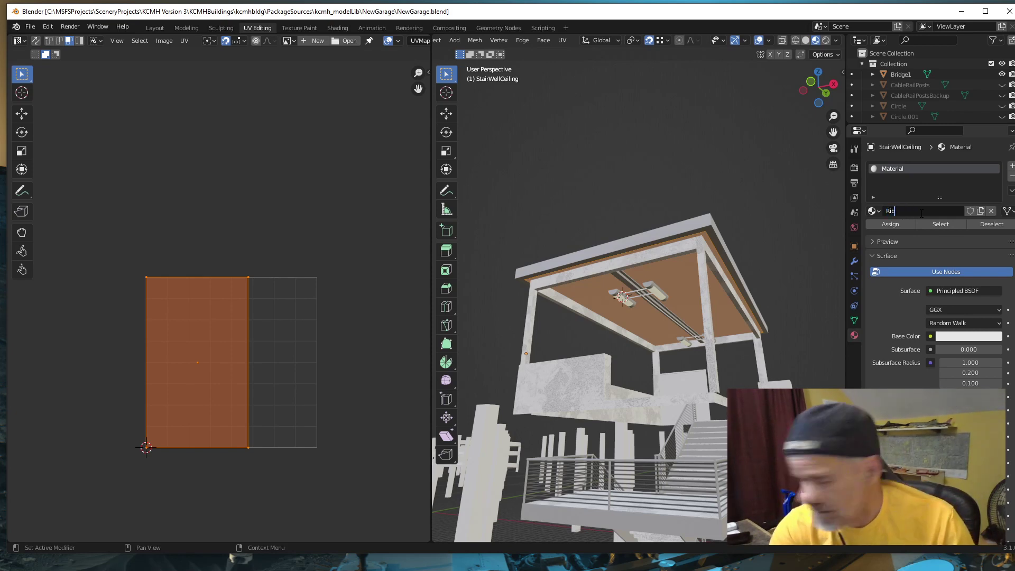
{"action": "key", "text": "Return"}
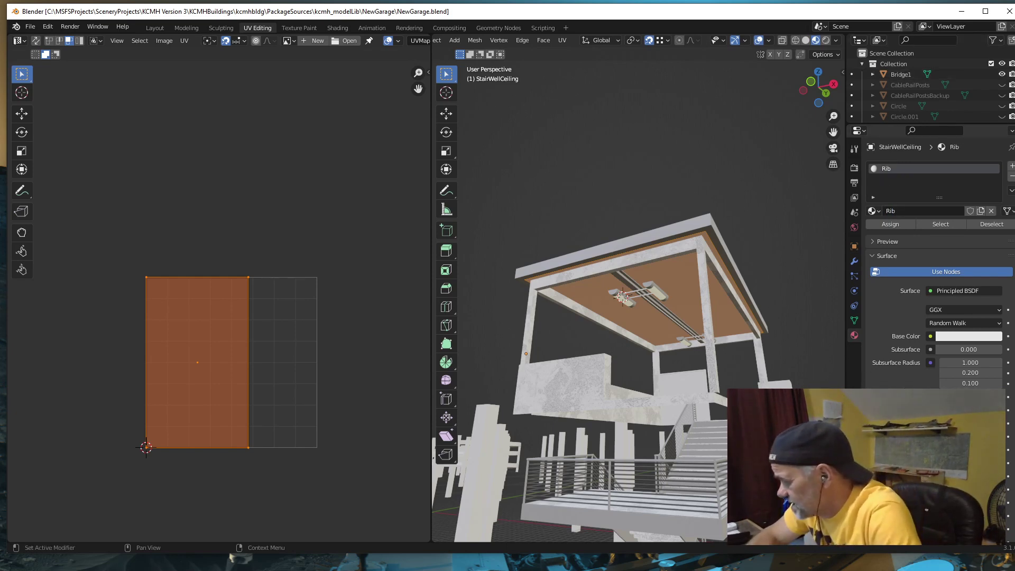
Step: Assign a flight simulator material type to the ceiling's Rib material
{"action": "scroll", "coordinate": [889, 377], "scroll_direction": "down", "scroll_amount": 10}
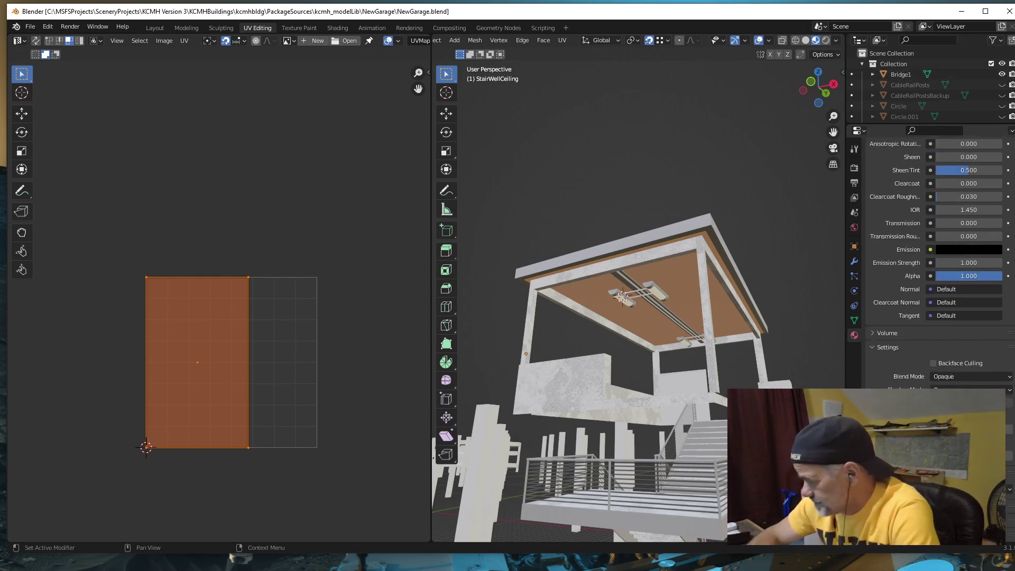
{"action": "left_click", "coordinate": [1010, 490]}
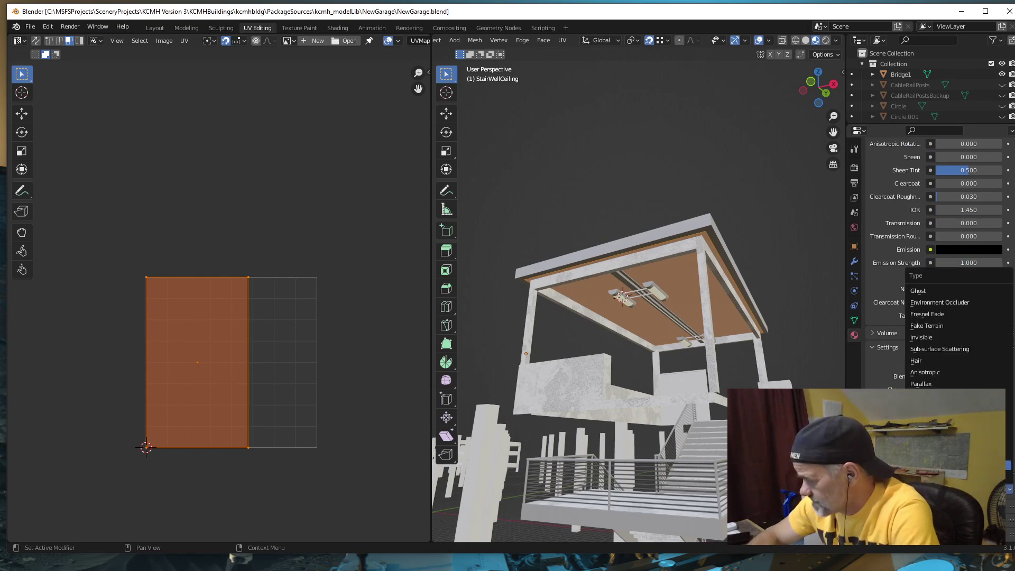
{"action": "left_click", "coordinate": [968, 465]}
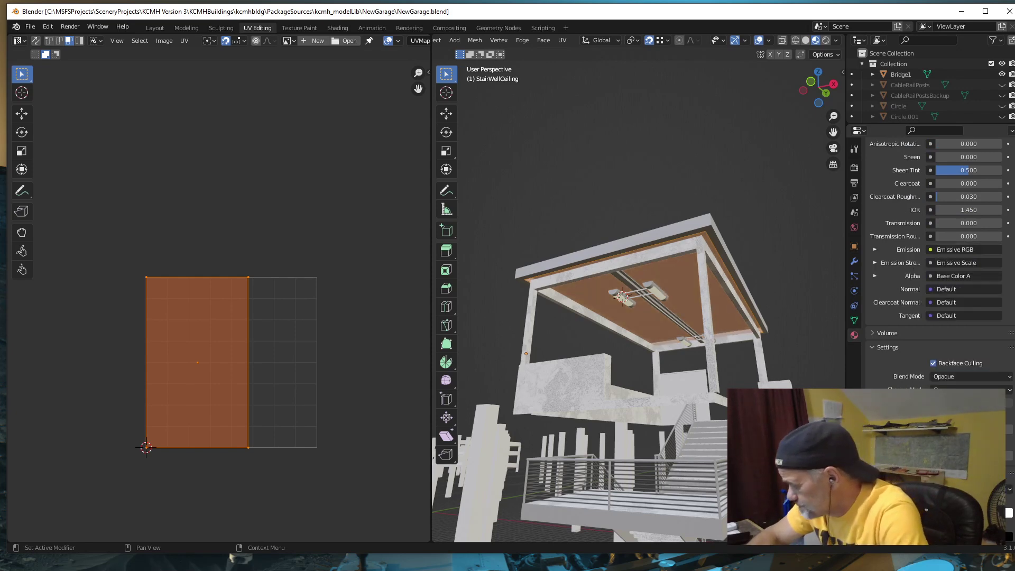
Step: Load CorrugatedSteel005_4K_AmbientWhite.png from the texture folder as the Rib material's Base Color texture
{"action": "scroll", "coordinate": [968, 465], "scroll_direction": "down", "scroll_amount": 10}
{"action": "scroll", "coordinate": [941, 265], "scroll_direction": "down", "scroll_amount": 15}
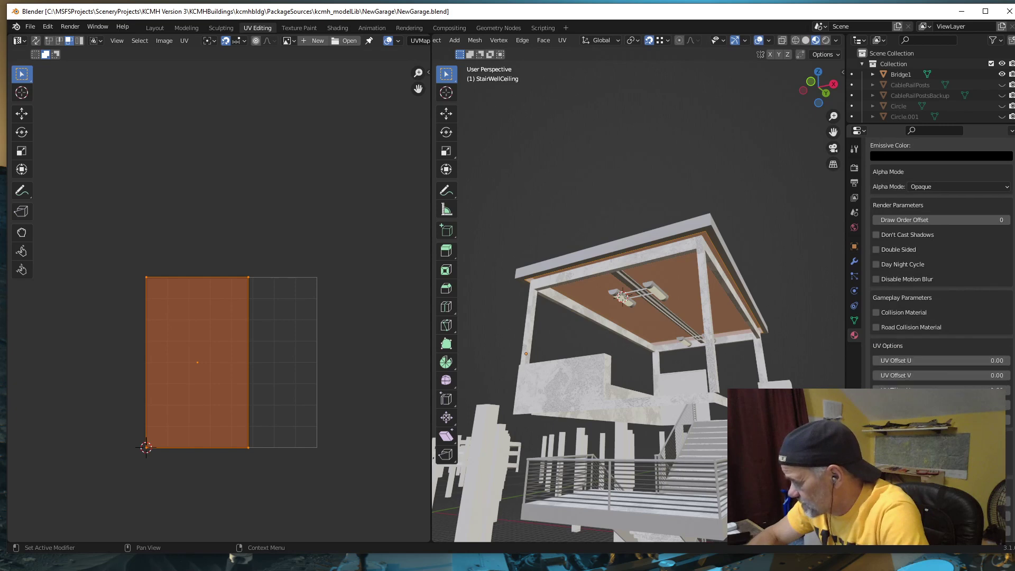
{"action": "scroll", "coordinate": [875, 362], "scroll_direction": "down", "scroll_amount": 6}
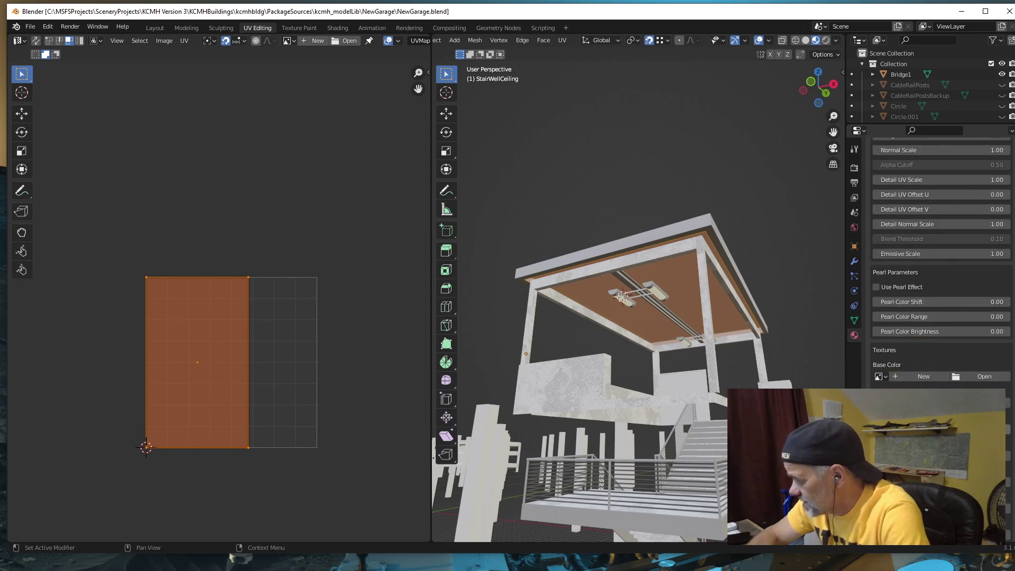
{"action": "left_click", "coordinate": [984, 377]}
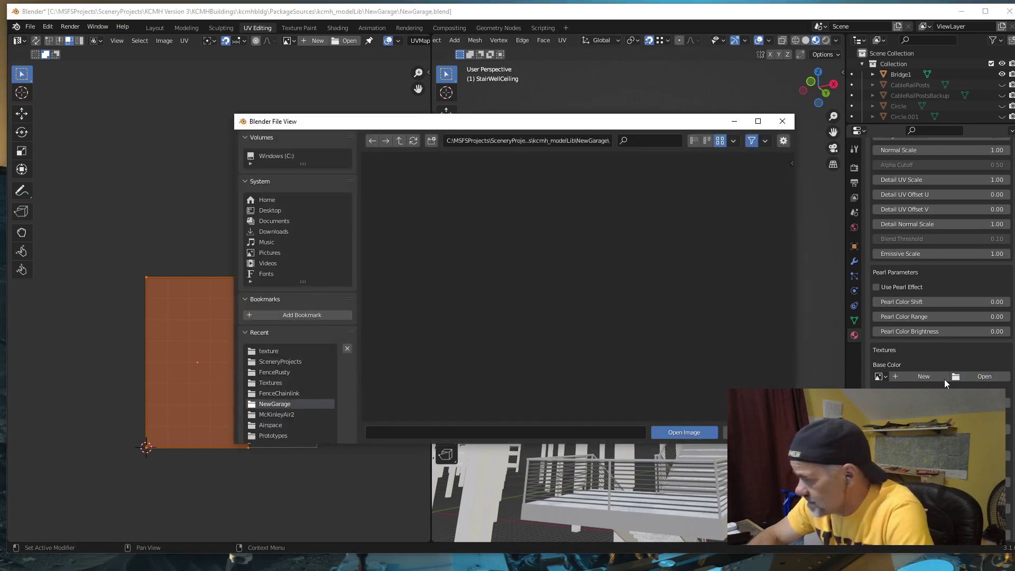
{"action": "left_click", "coordinate": [270, 351]}
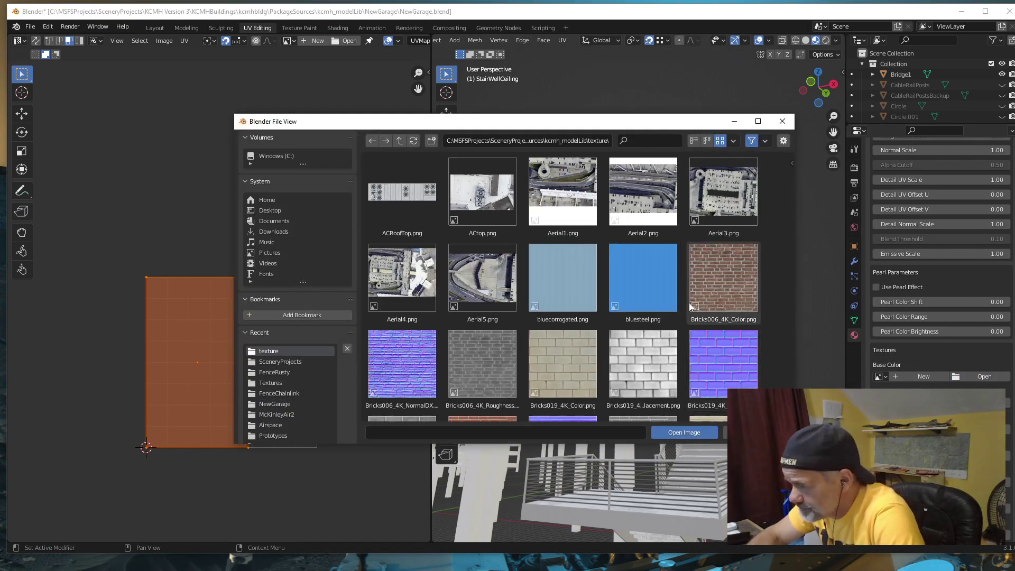
{"action": "scroll", "coordinate": [654, 293], "scroll_direction": "down", "scroll_amount": 2}
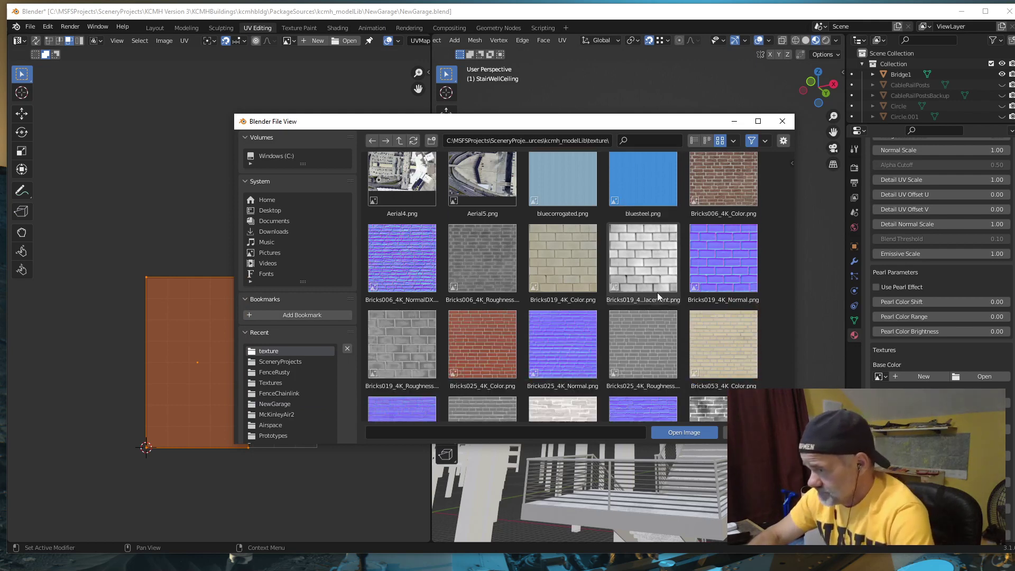
{"action": "scroll", "coordinate": [658, 293], "scroll_direction": "down", "scroll_amount": 10}
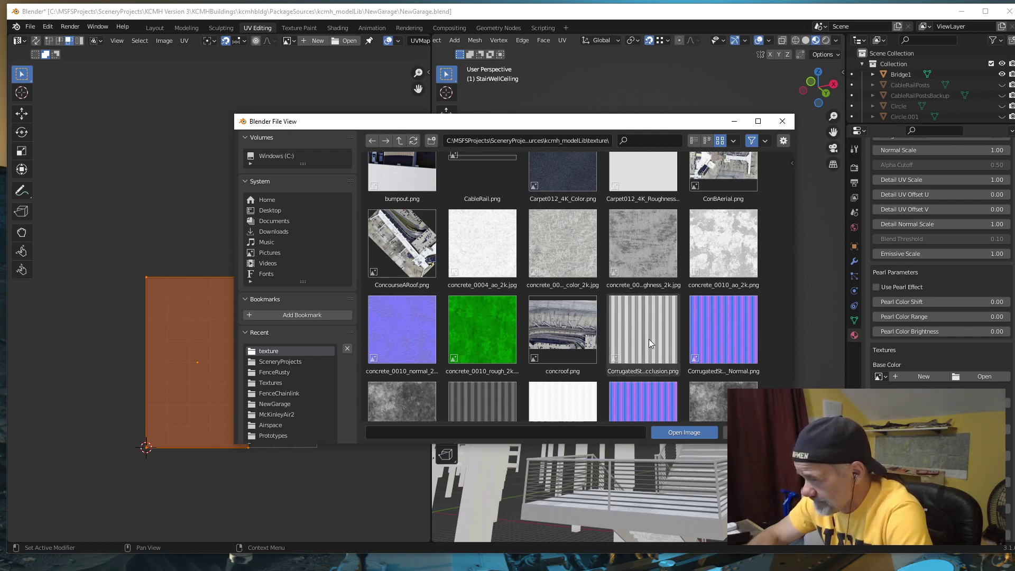
{"action": "scroll", "coordinate": [651, 338], "scroll_direction": "down", "scroll_amount": 2}
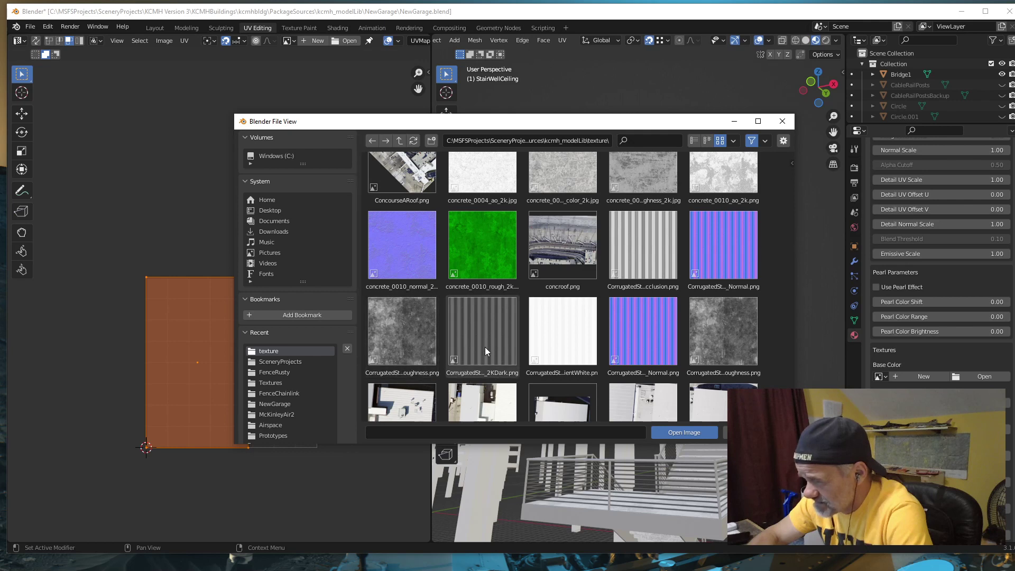
{"action": "left_click", "coordinate": [568, 342]}
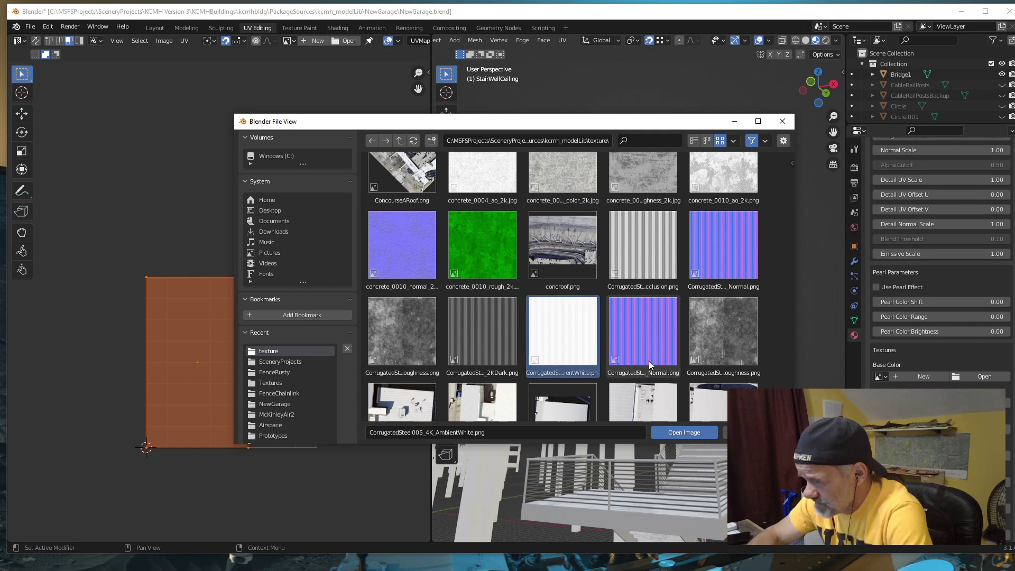
{"action": "left_click", "coordinate": [680, 432]}
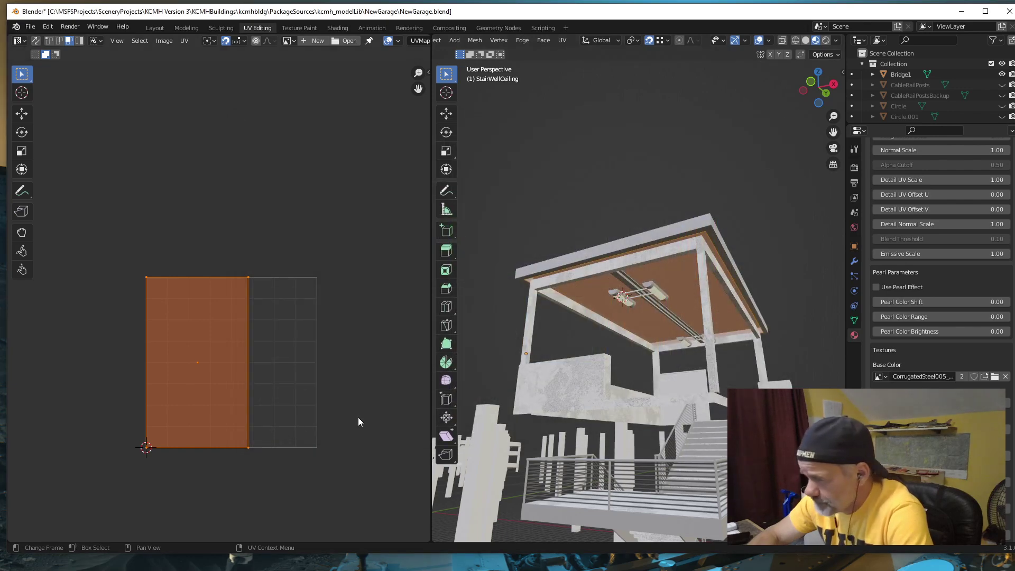
Step: Open CorrugatedSteel005_4K_AmbientWhite.png from the texture folder in the UV editor, behind the ceiling's UV layout
{"action": "left_click", "coordinate": [348, 40]}
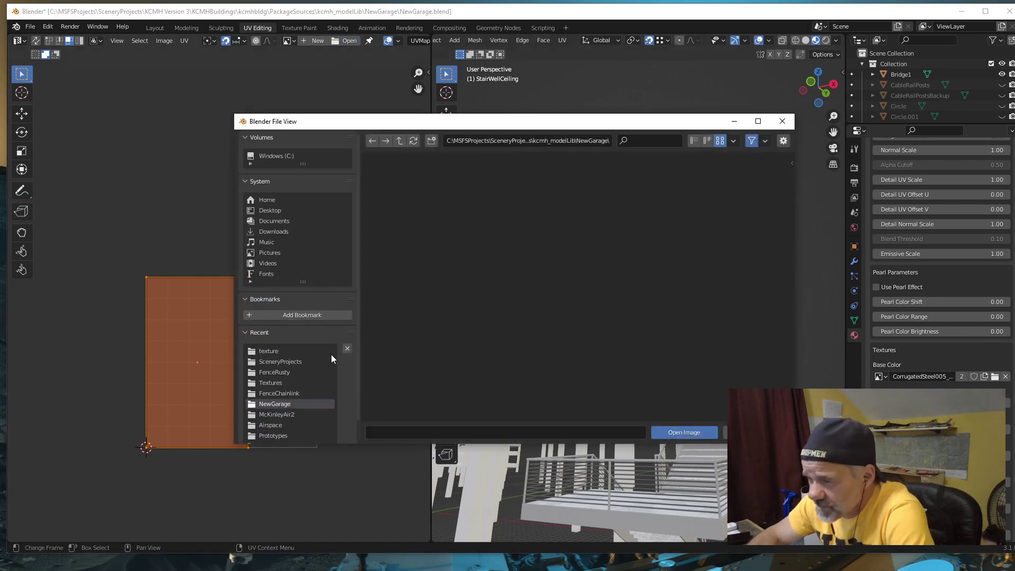
{"action": "left_click", "coordinate": [273, 352]}
{"action": "scroll", "coordinate": [608, 351], "scroll_direction": "down", "scroll_amount": 5}
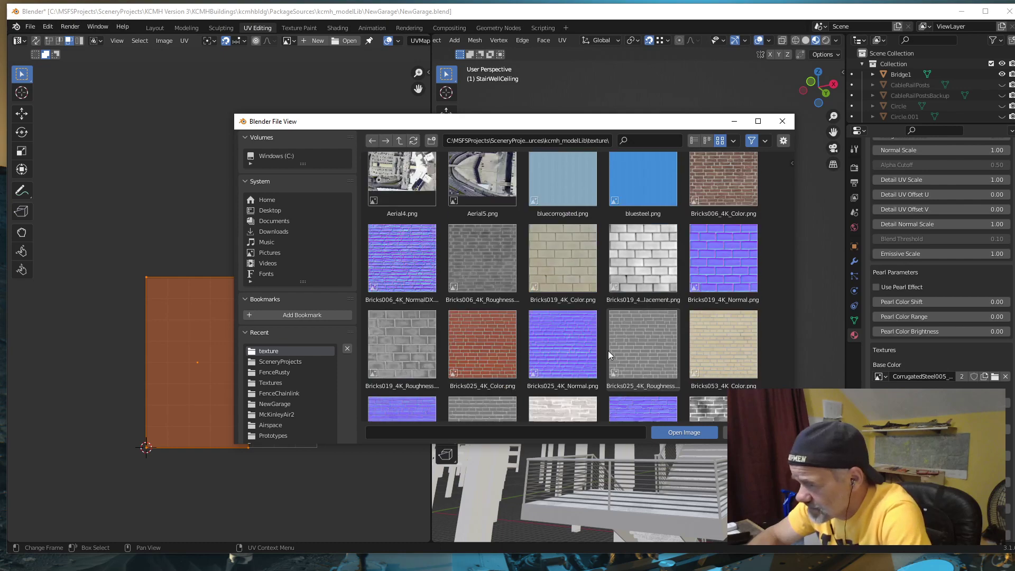
{"action": "scroll", "coordinate": [608, 354], "scroll_direction": "down", "scroll_amount": 10}
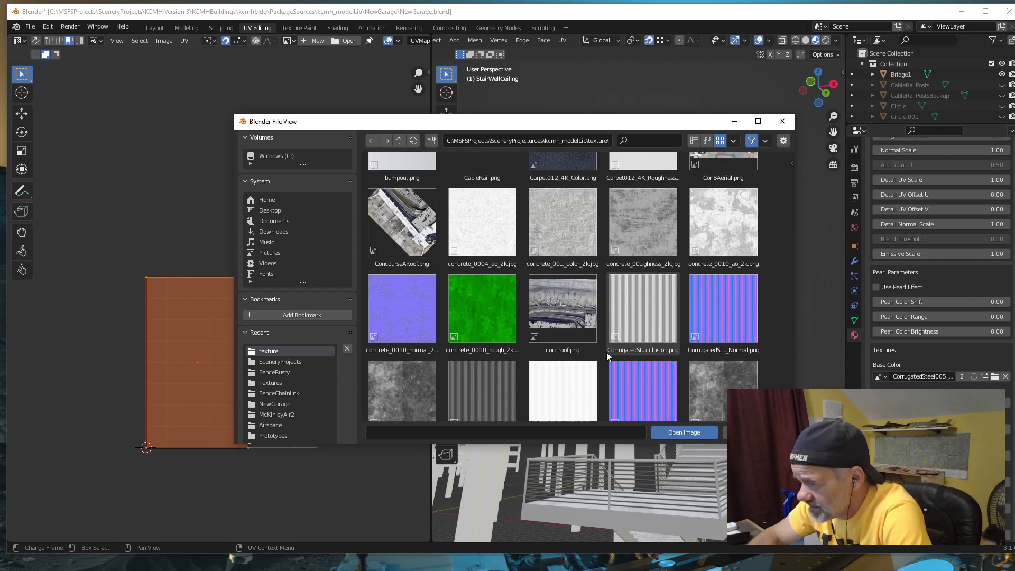
{"action": "scroll", "coordinate": [611, 357], "scroll_direction": "down", "scroll_amount": 3}
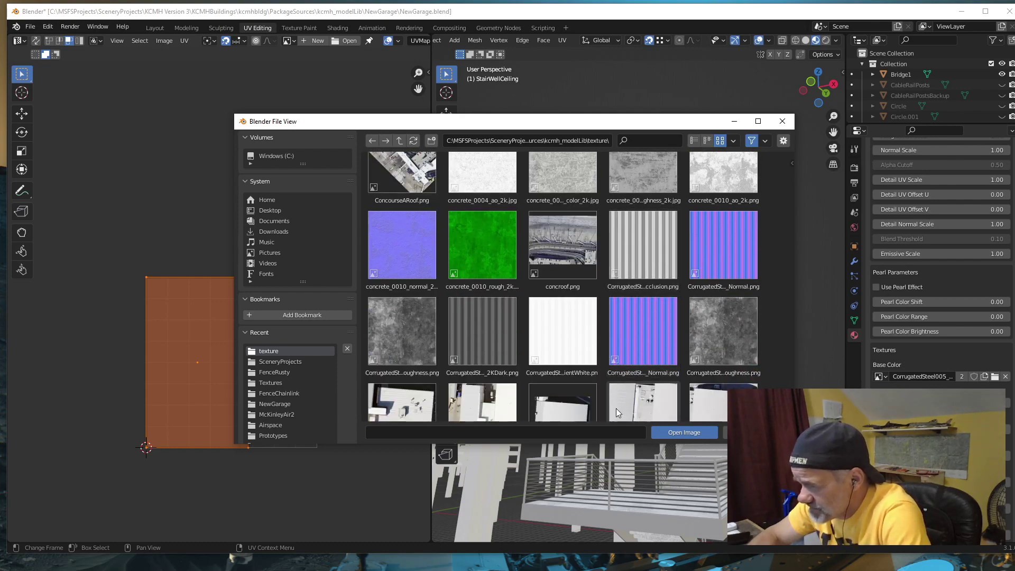
{"action": "left_click", "coordinate": [568, 341]}
{"action": "left_click", "coordinate": [686, 433]}
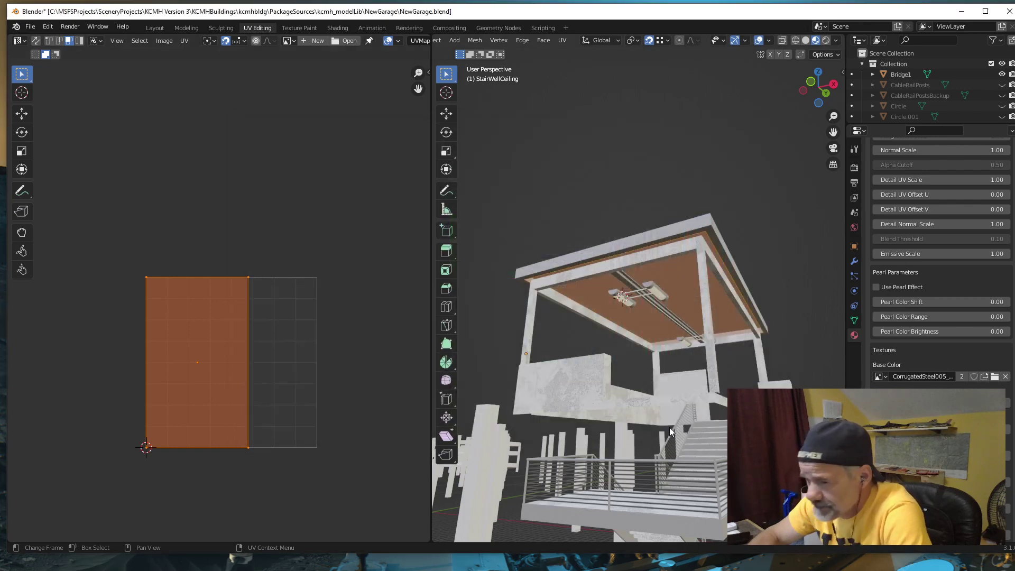
{"action": "scroll", "coordinate": [289, 379], "scroll_direction": "down", "scroll_amount": 6}
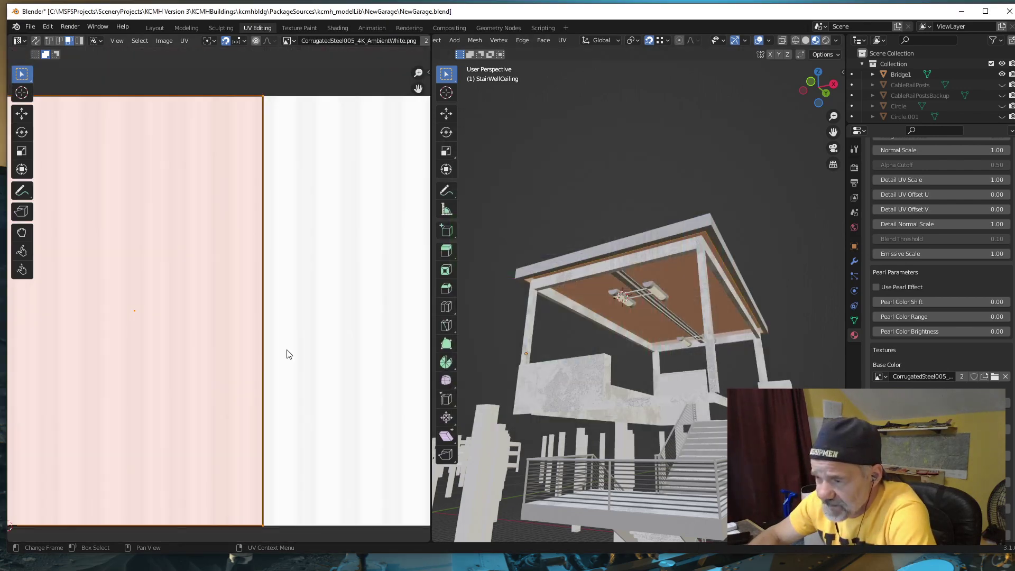
Step: Examine the stairwell ceiling from below in the UV Editing and Layout workspaces, finishing back in UV Editing
{"action": "scroll", "coordinate": [691, 277], "scroll_direction": "up", "scroll_amount": 5}
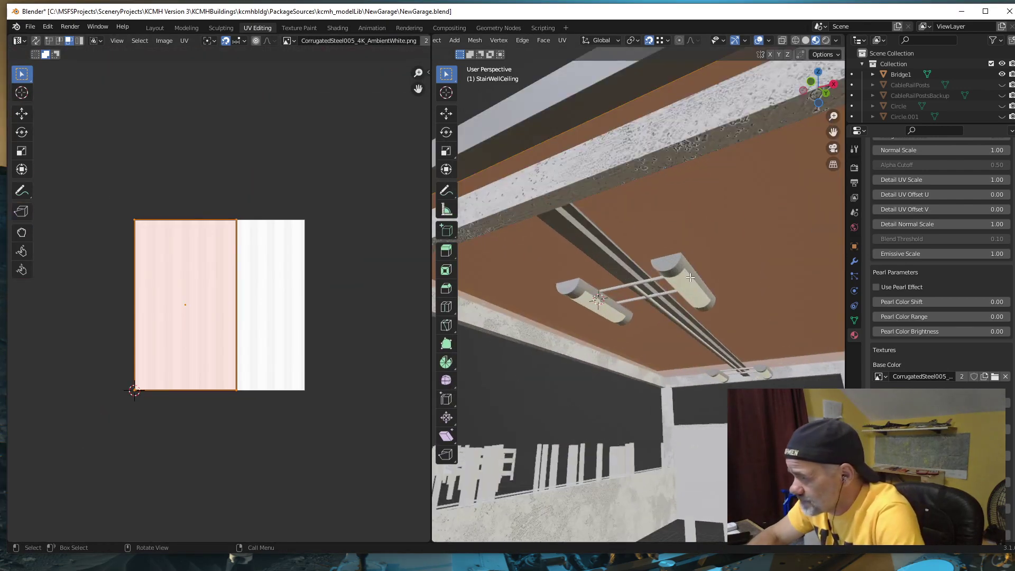
{"action": "mouse_move", "coordinate": [691, 277]}
{"action": "middle_mouse_down"}
{"action": "mouse_move", "coordinate": [626, 290]}
{"action": "mouse_move", "coordinate": [653, 243]}
{"action": "mouse_move", "coordinate": [692, 245]}
{"action": "mouse_move", "coordinate": [703, 339]}
{"action": "mouse_move", "coordinate": [708, 271]}
{"action": "middle_mouse_up"}
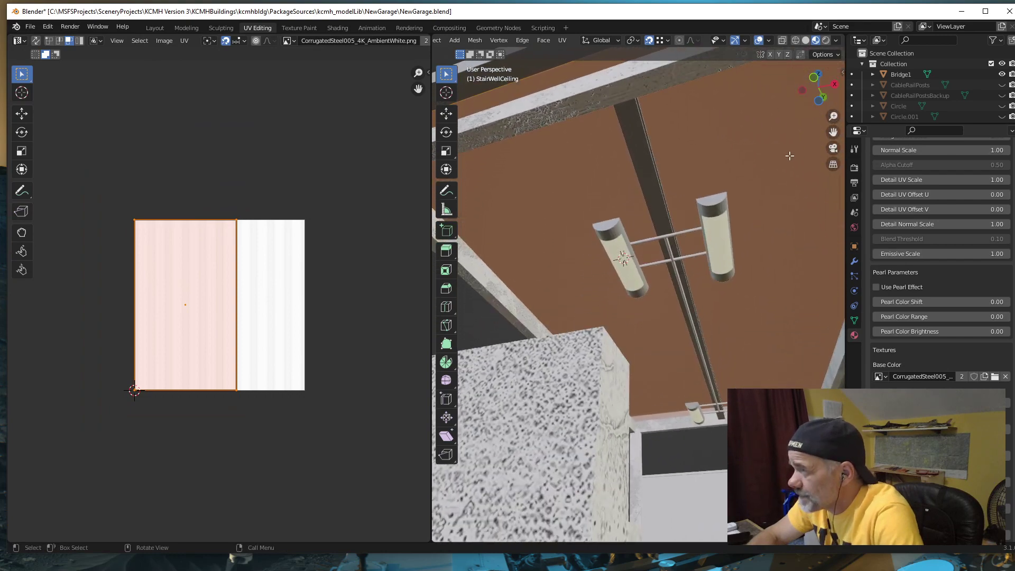
{"action": "scroll", "coordinate": [773, 150], "scroll_direction": "down", "scroll_amount": 3}
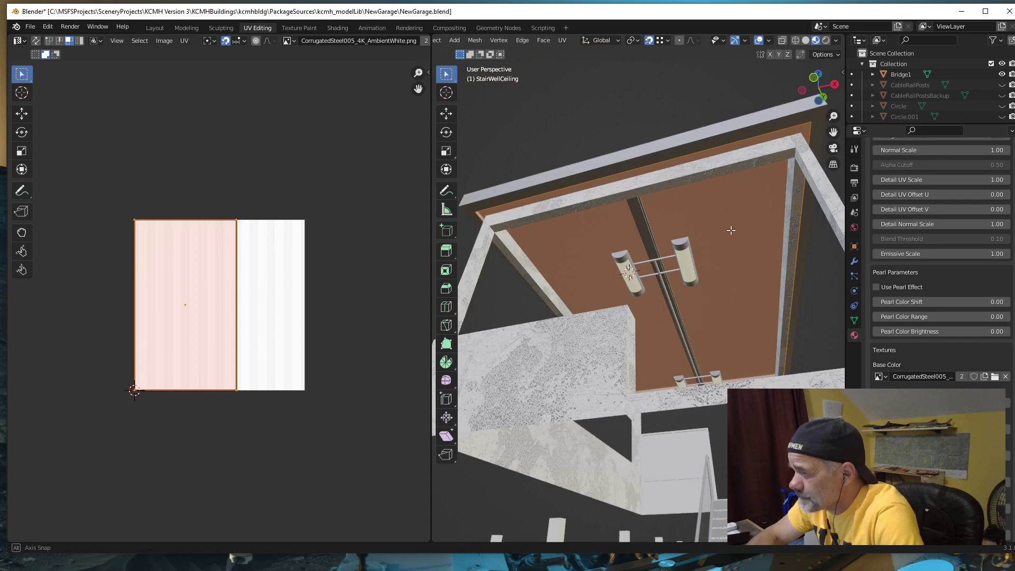
{"action": "scroll", "coordinate": [736, 222], "scroll_direction": "down", "scroll_amount": 4}
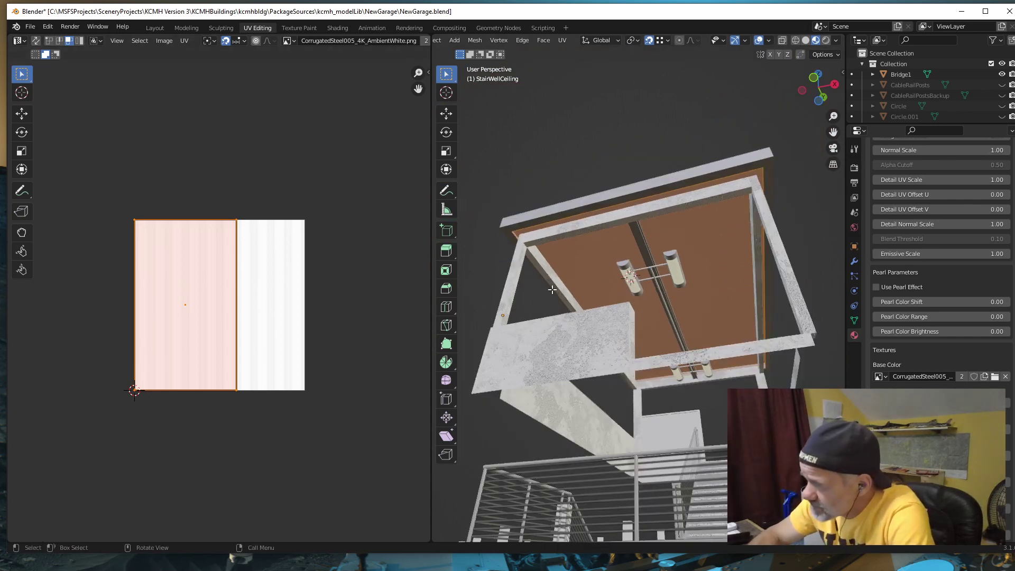
{"action": "scroll", "coordinate": [633, 288], "scroll_direction": "up", "scroll_amount": 2}
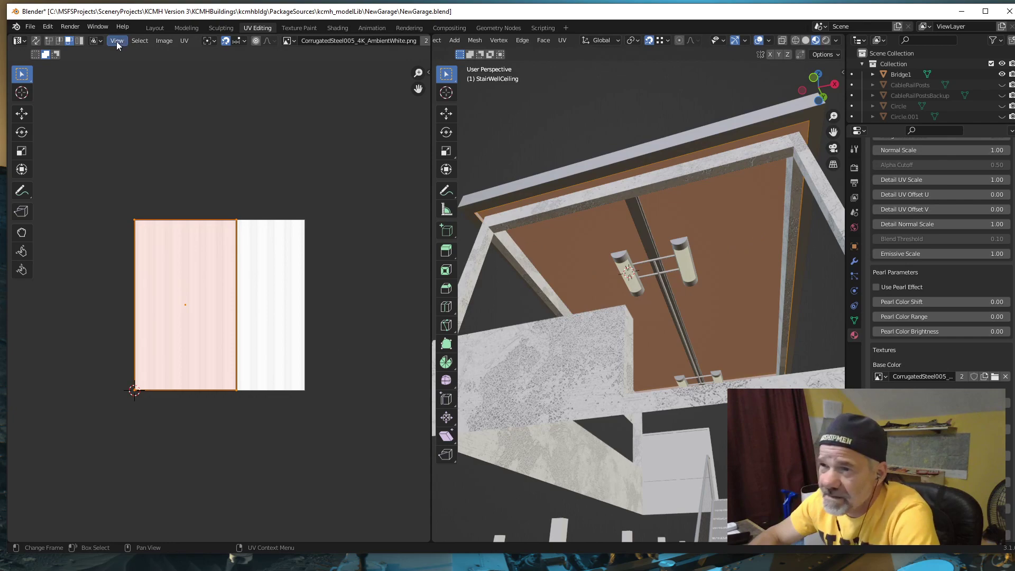
{"action": "left_click", "coordinate": [160, 27]}
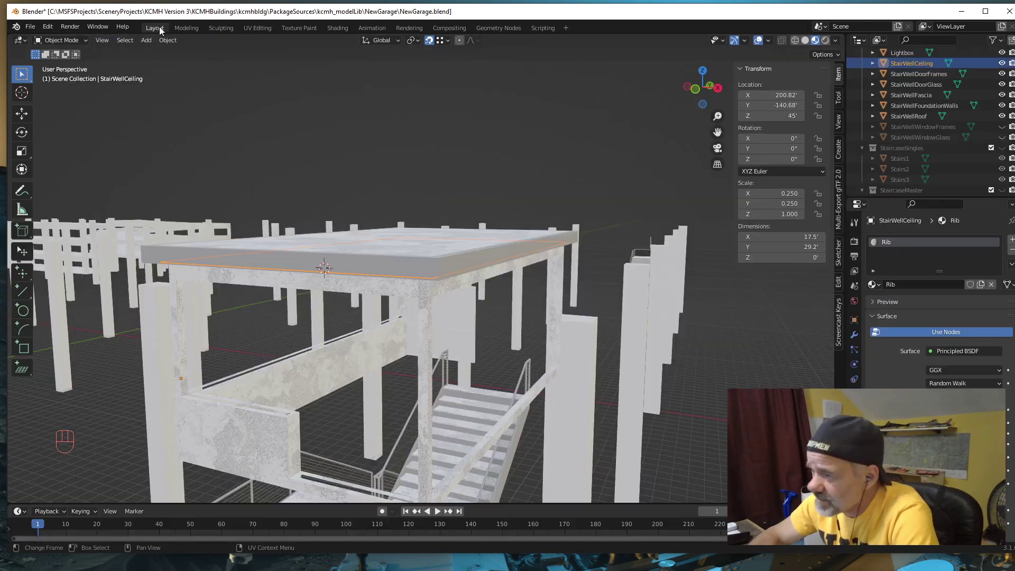
{"action": "mouse_move", "coordinate": [430, 240]}
{"action": "middle_mouse_down"}
{"action": "mouse_move", "coordinate": [433, 272]}
{"action": "mouse_move", "coordinate": [445, 245]}
{"action": "mouse_move", "coordinate": [436, 244]}
{"action": "middle_mouse_up"}
{"action": "scroll", "coordinate": [421, 254], "scroll_direction": "up", "scroll_amount": 3}
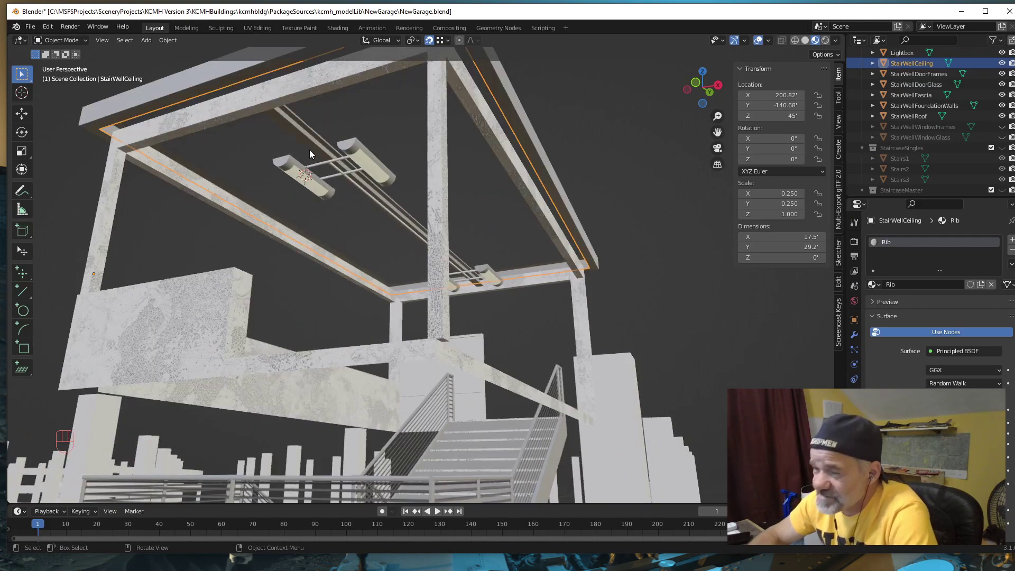
{"action": "left_click", "coordinate": [264, 27]}
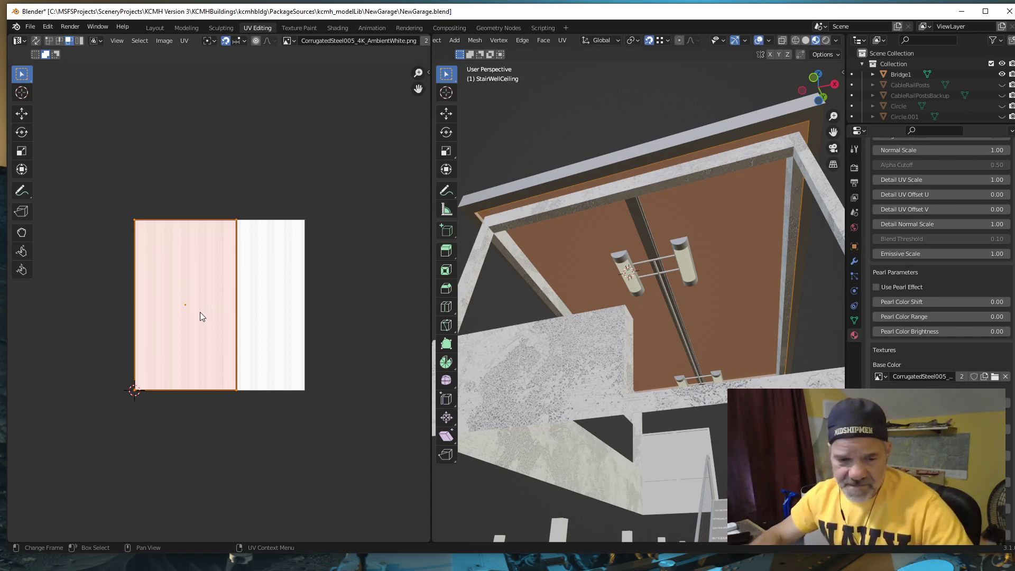
Step: Rotate the ceiling's UV island 90 degrees over the corrugated steel texture
{"action": "type", "text": "r90"}
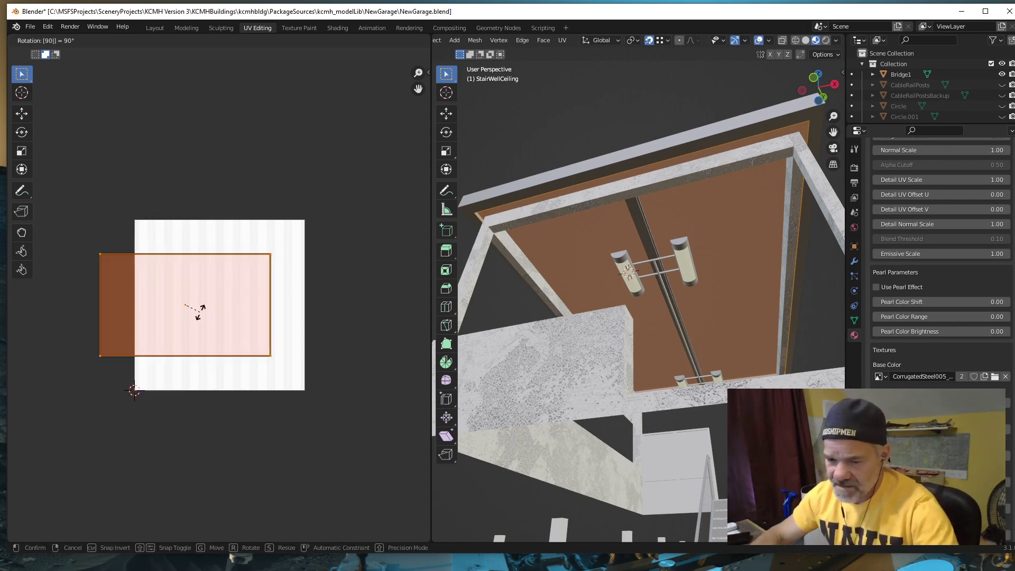
{"action": "key", "text": "Return"}
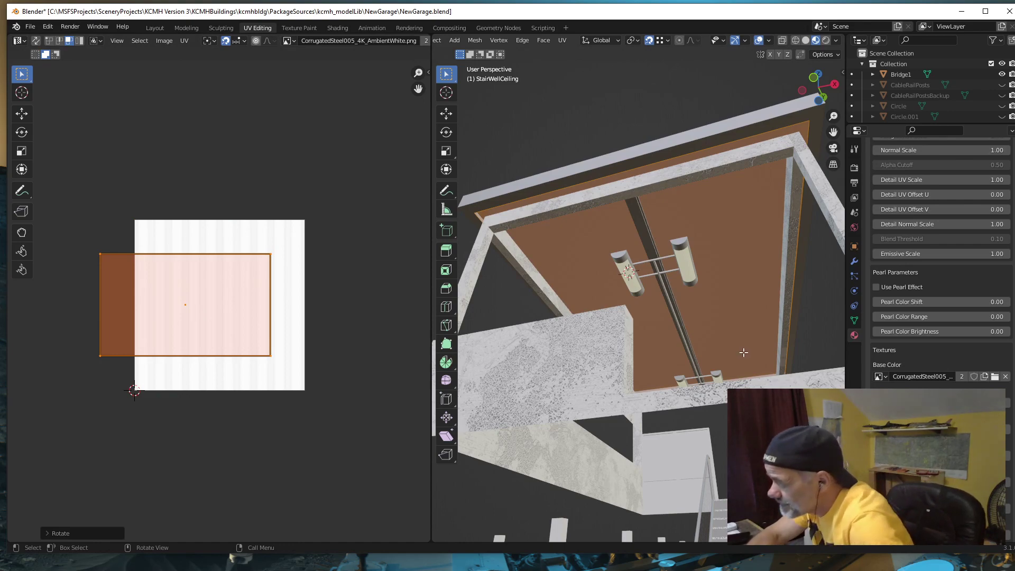
{"action": "middle_click_drag", "start_coordinate": [743, 352], "coordinate": [701, 286]}
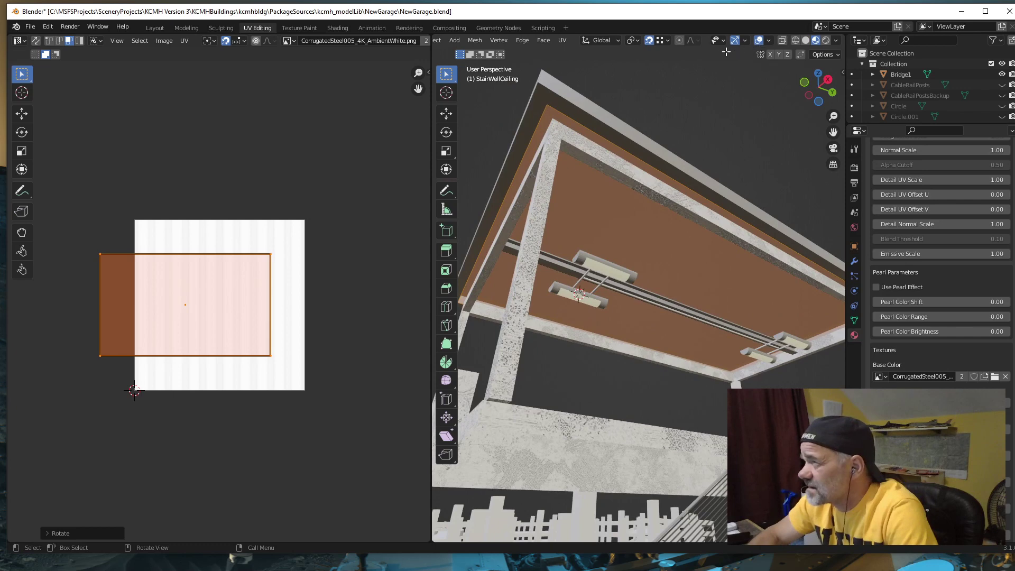
Step: Show the Face Orientation overlay in the Layout workspace and check the ceiling from below
{"action": "left_click", "coordinate": [155, 27]}
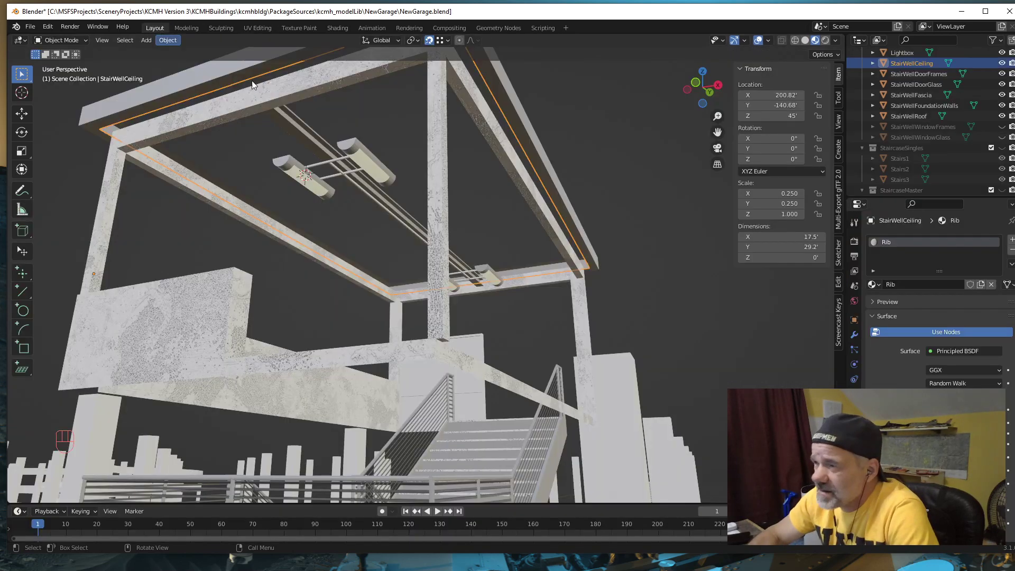
{"action": "left_click", "coordinate": [769, 41]}
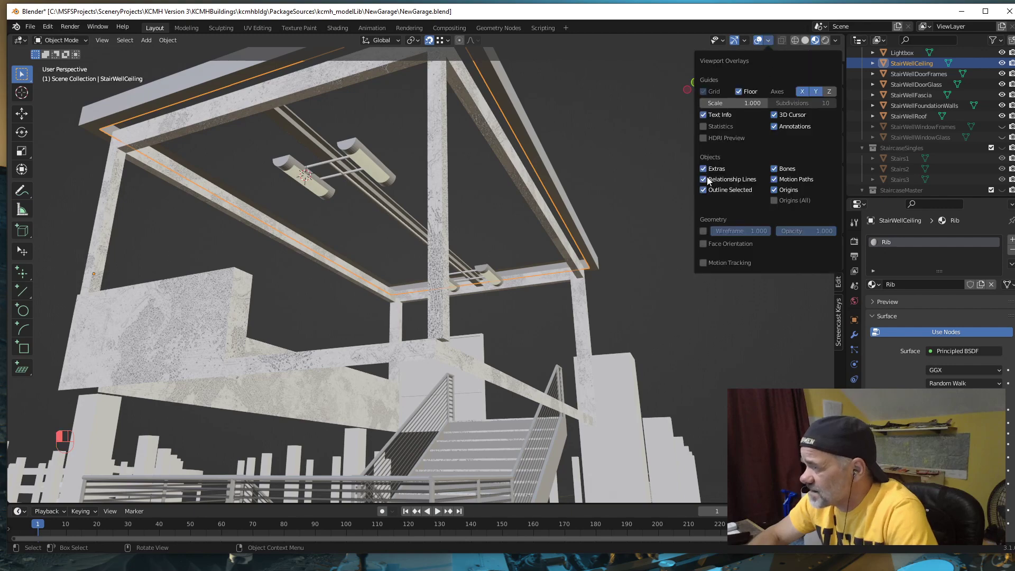
{"action": "left_click", "coordinate": [703, 243]}
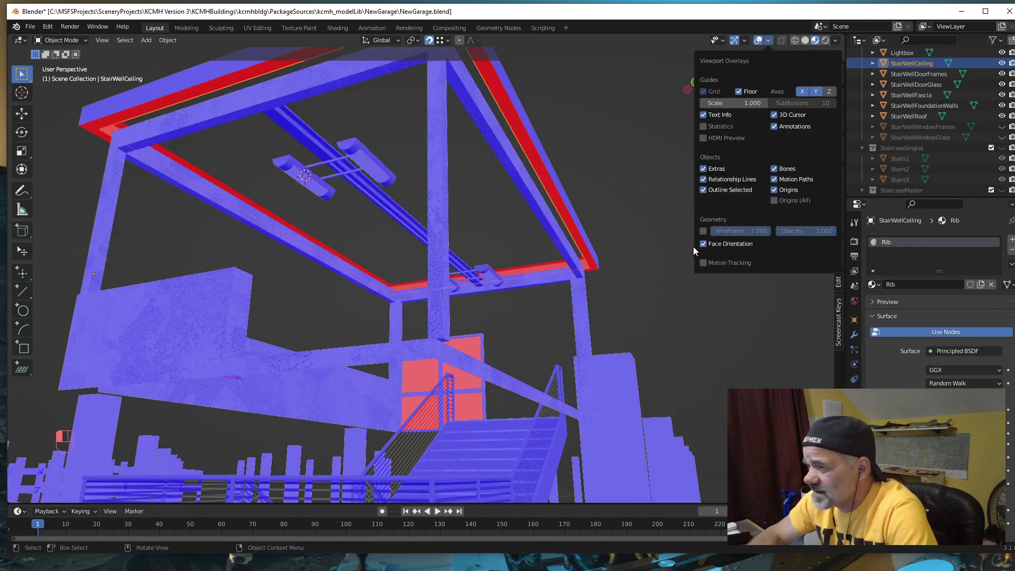
{"action": "mouse_move", "coordinate": [595, 142]}
{"action": "middle_mouse_down"}
{"action": "mouse_move", "coordinate": [659, 152]}
{"action": "mouse_move", "coordinate": [613, 151]}
{"action": "mouse_move", "coordinate": [599, 168]}
{"action": "mouse_move", "coordinate": [613, 147]}
{"action": "middle_mouse_up"}
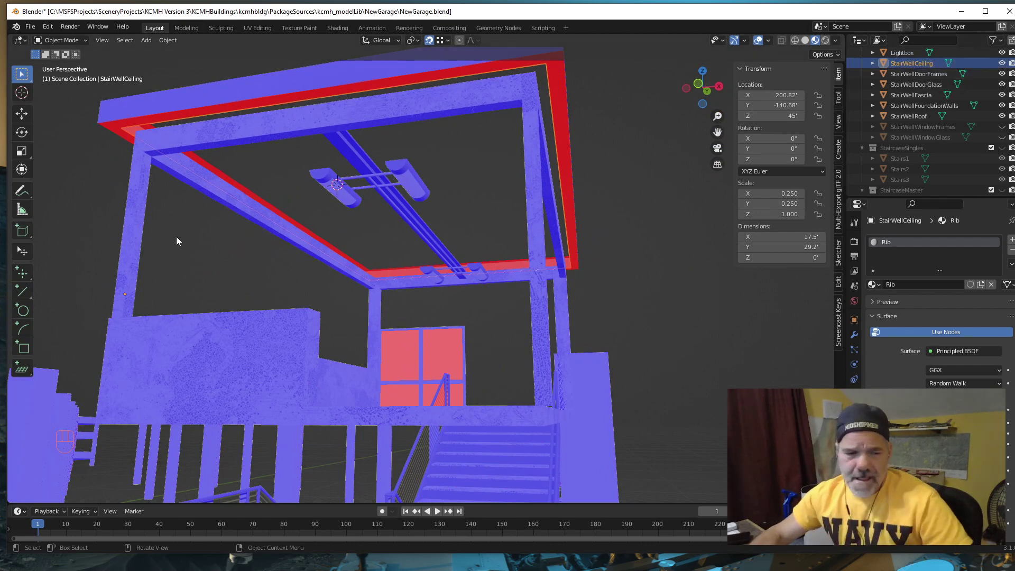
Step: Flip the normals of the whole StairWellCeiling mesh in Edit Mode
{"action": "key", "text": "Tab"}
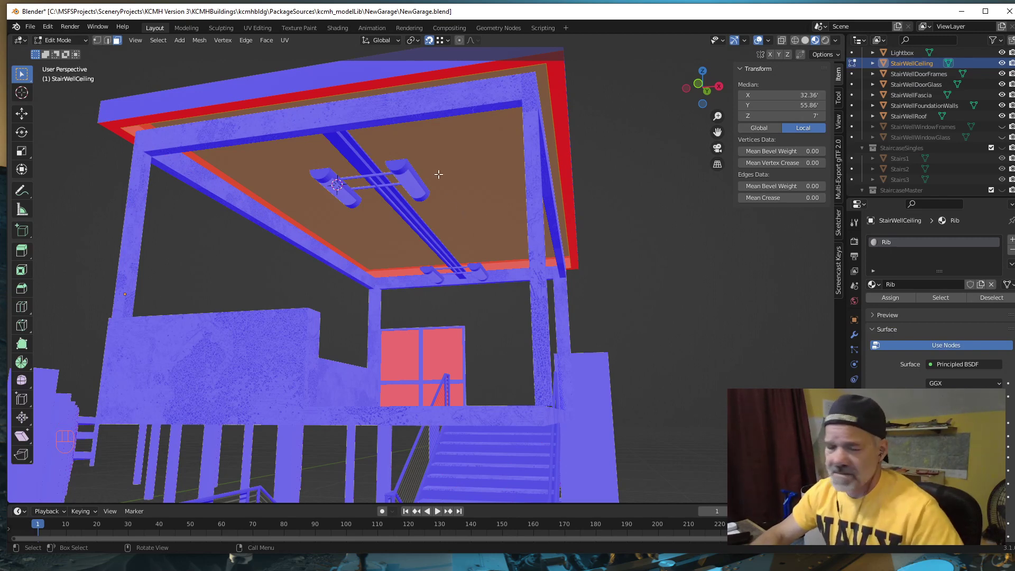
{"action": "key", "text": "a"}
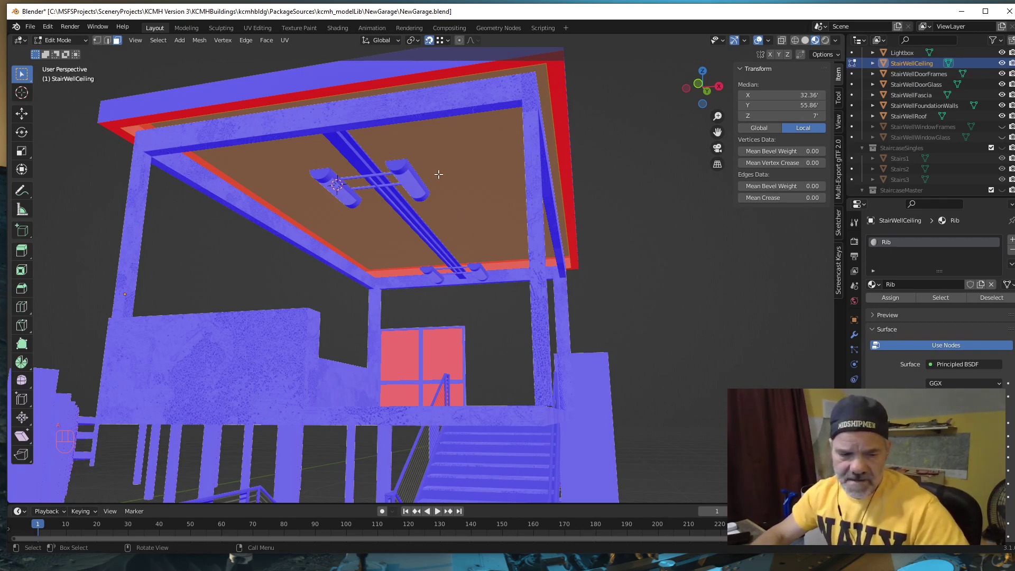
{"action": "key", "text": "alt"}
{"action": "key", "text": "alt+n"}
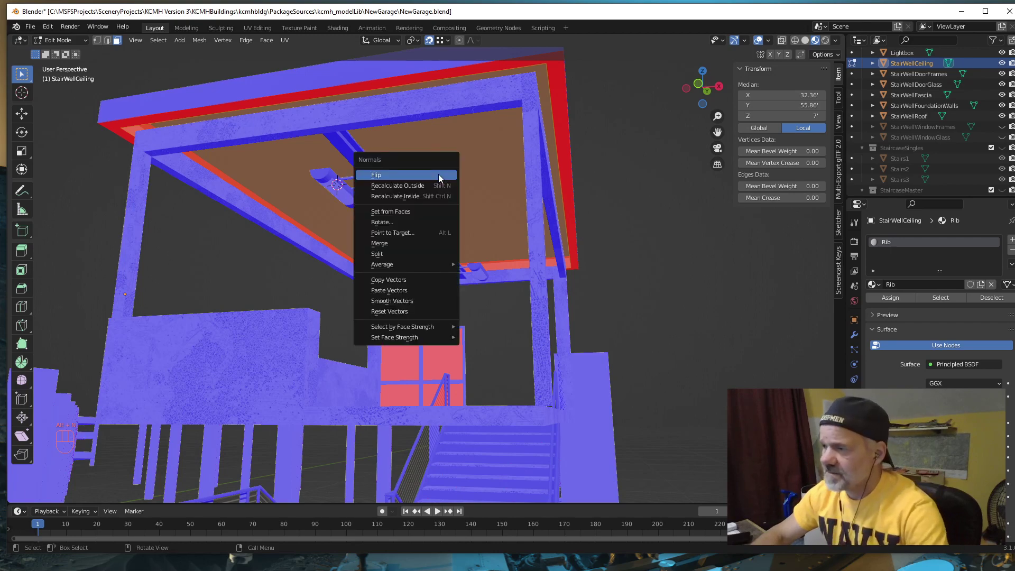
{"action": "left_click", "coordinate": [439, 177]}
{"action": "middle_click_drag", "start_coordinate": [538, 195], "coordinate": [534, 211]}
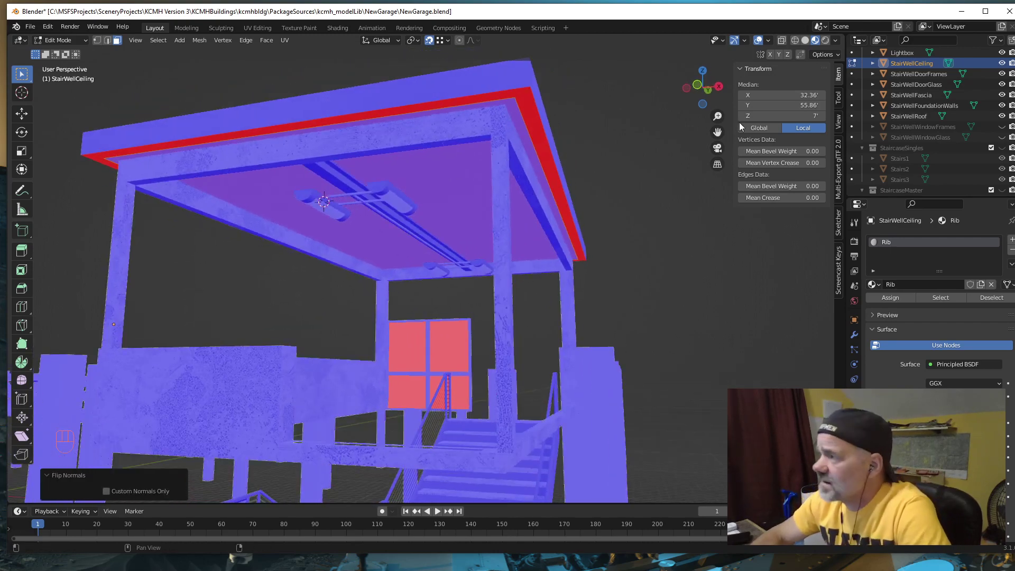
Step: Turn off the Face Orientation overlay and view the textured ceiling from below
{"action": "left_click", "coordinate": [769, 39]}
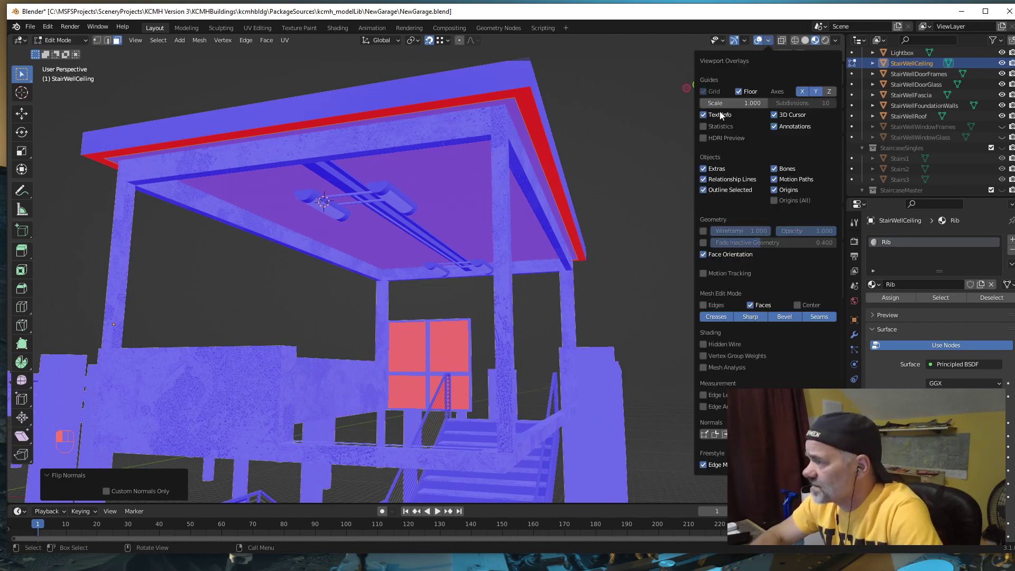
{"action": "left_click", "coordinate": [704, 255]}
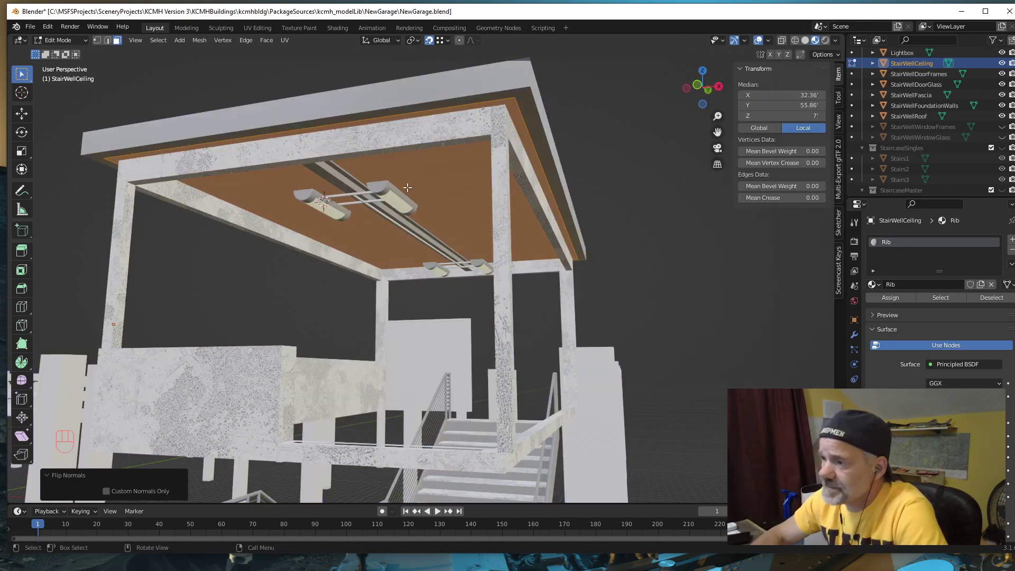
{"action": "middle_click_drag", "start_coordinate": [370, 217], "coordinate": [366, 165]}
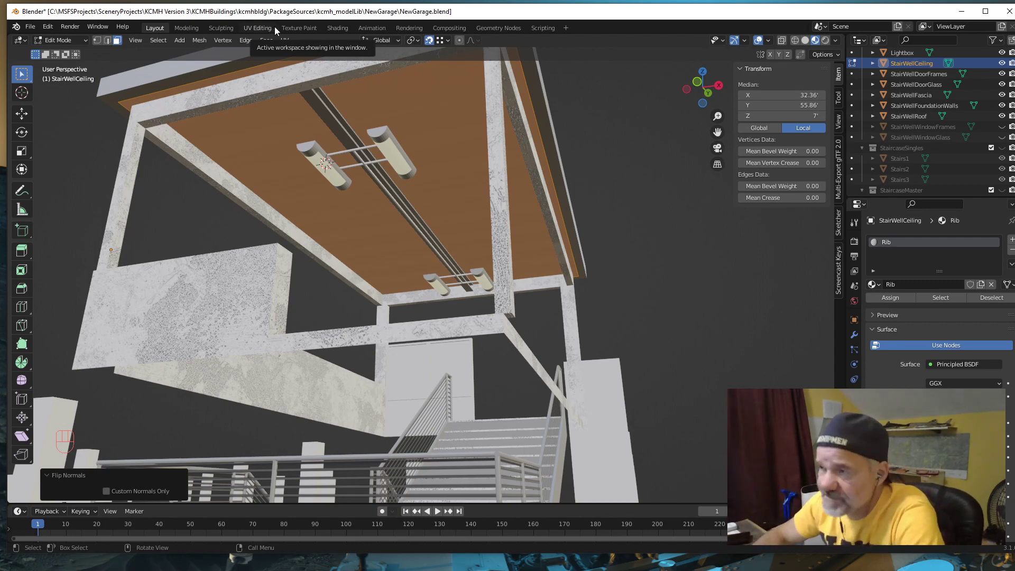
Step: In the UV Editing workspace, move the ceiling's UV island until it spans the corrugated texture's full width, with snapping off for the final adjustment
{"action": "left_click", "coordinate": [259, 28]}
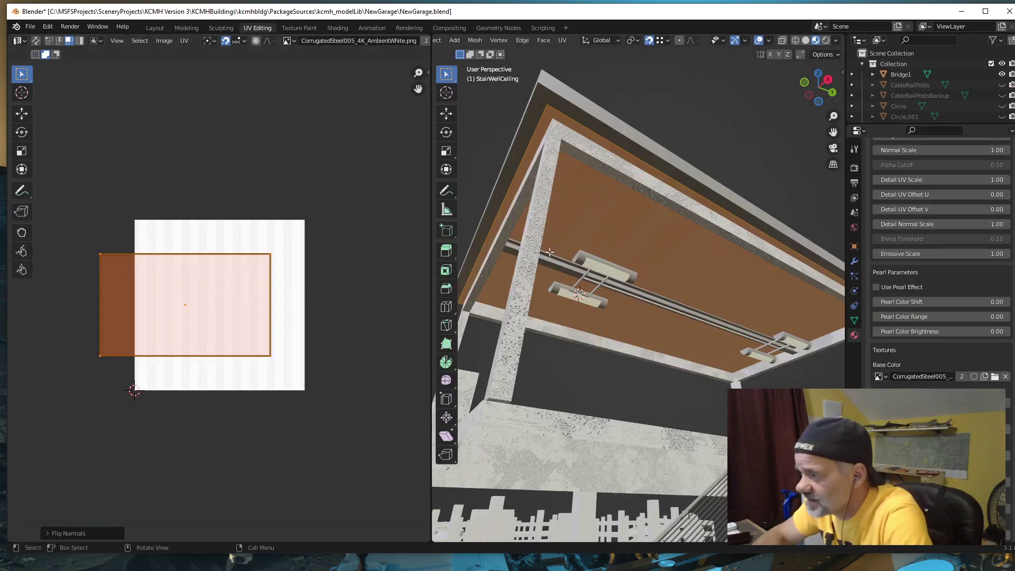
{"action": "middle_click_drag", "start_coordinate": [553, 252], "coordinate": [560, 252]}
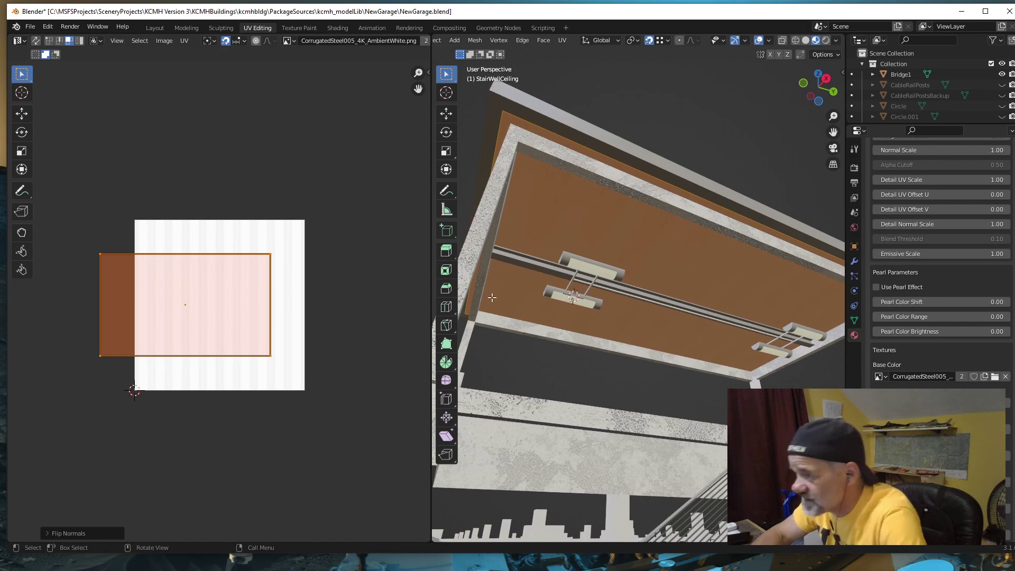
{"action": "middle_click_drag", "start_coordinate": [461, 306], "coordinate": [535, 317]}
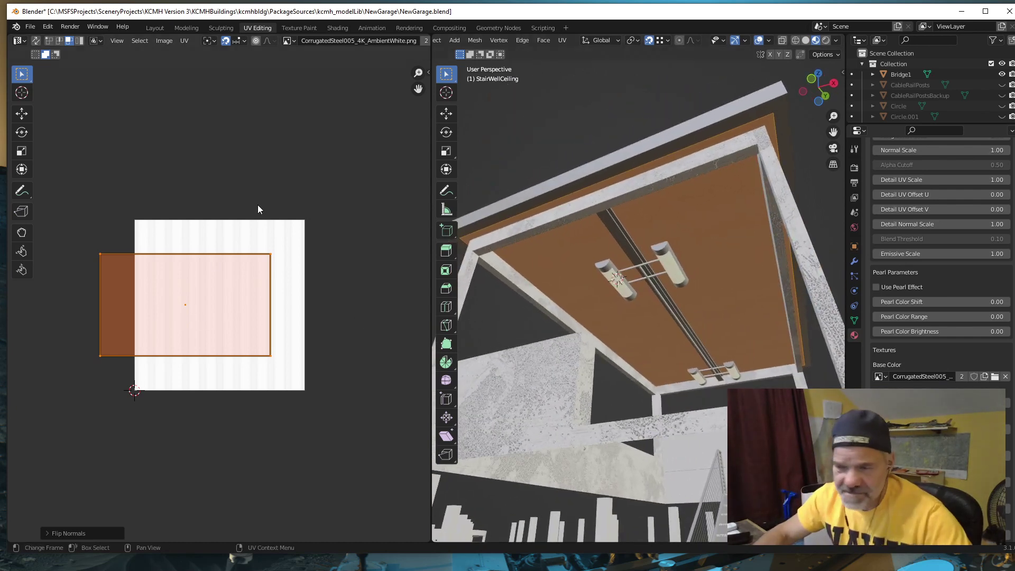
{"action": "key", "text": "g"}
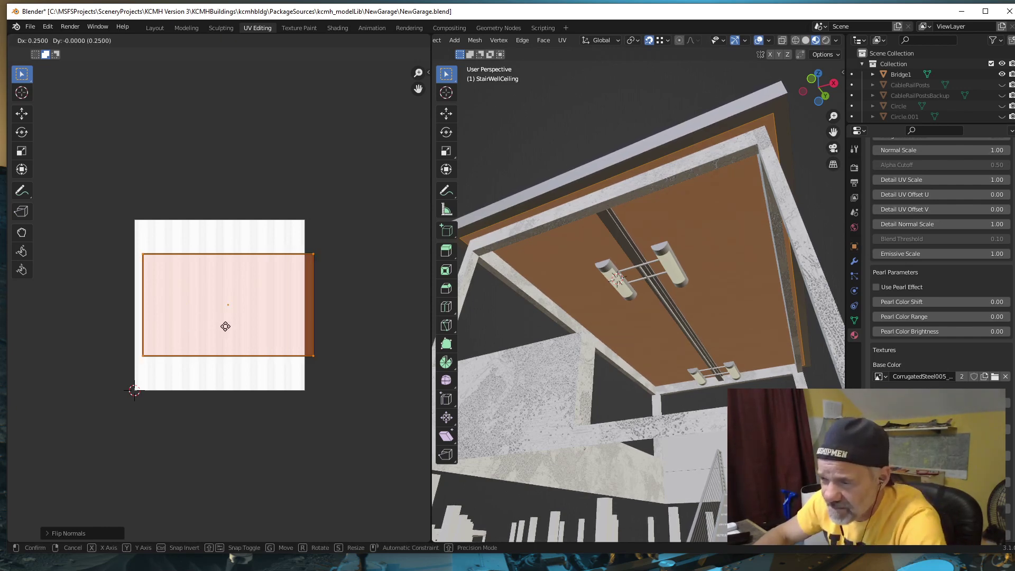
{"action": "left_click", "coordinate": [227, 331]}
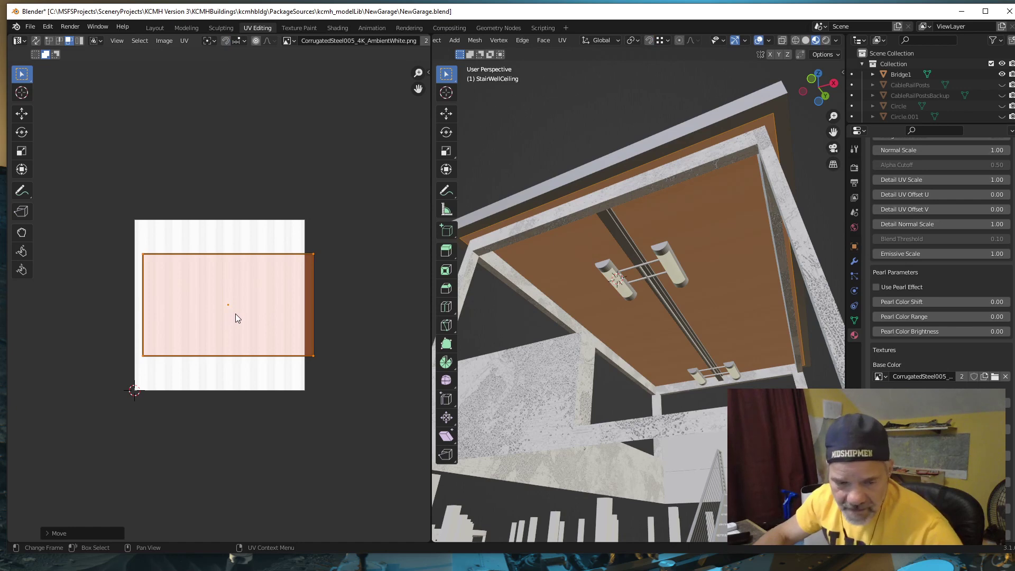
{"action": "key", "text": "g"}
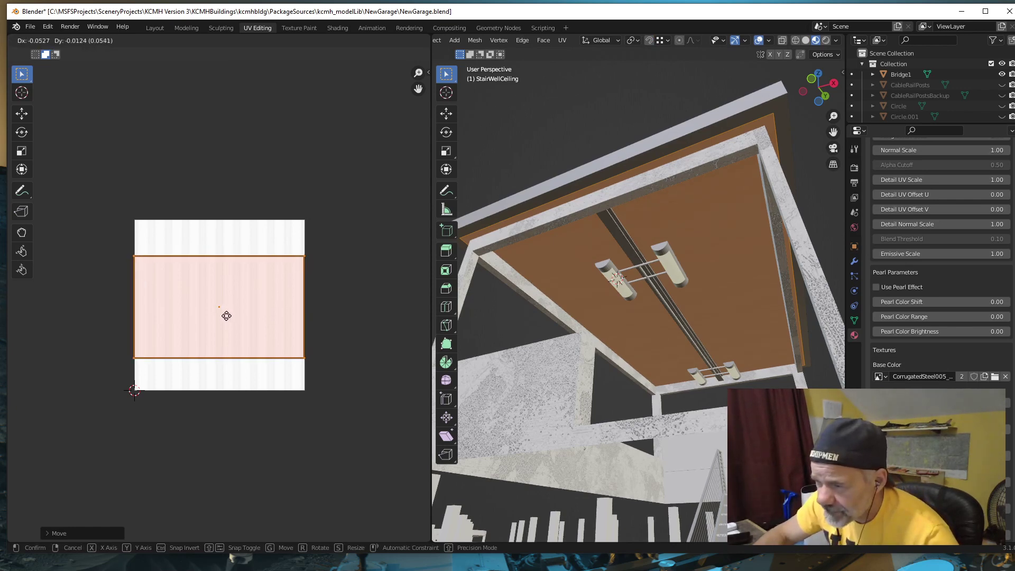
{"action": "left_click", "coordinate": [227, 316]}
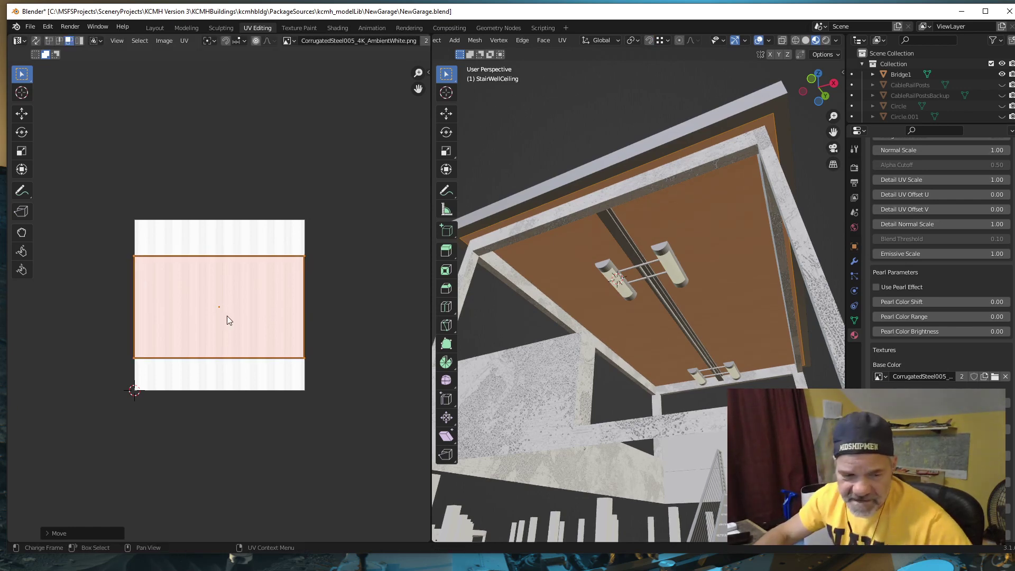
Step: Scale the ceiling's UV island up about 6.34 times and inspect the ceiling from below in the Layout workspace
{"action": "key", "text": "s"}
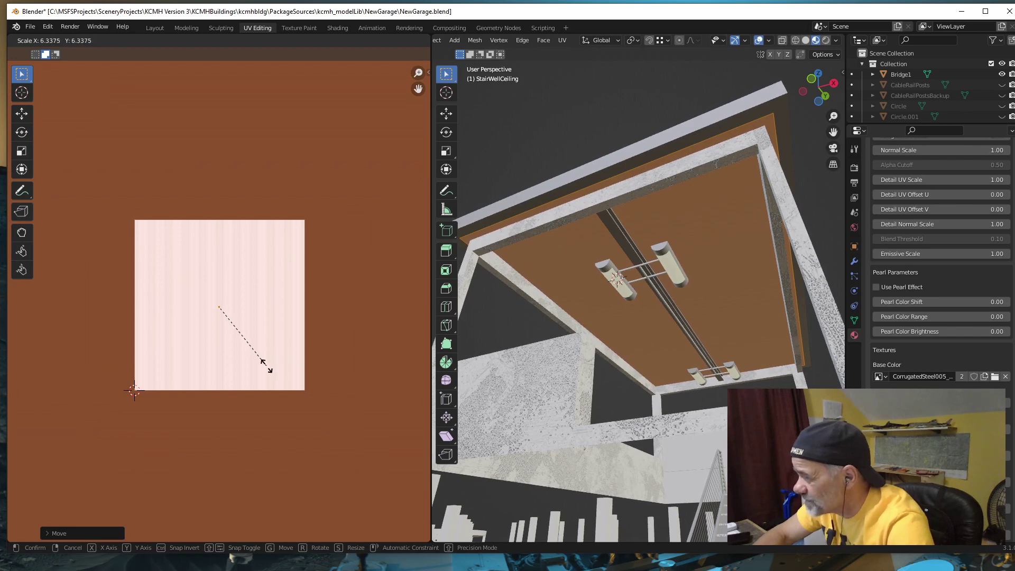
{"action": "left_click", "coordinate": [266, 366]}
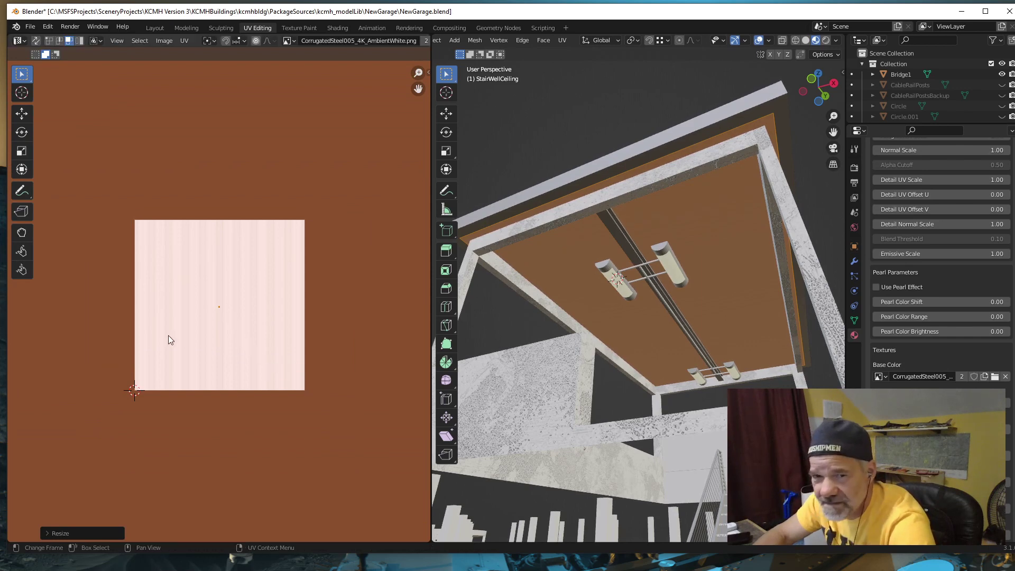
{"action": "left_click", "coordinate": [156, 26]}
{"action": "middle_click_drag", "start_coordinate": [404, 275], "coordinate": [415, 290]}
{"action": "left_click", "coordinate": [598, 283]}
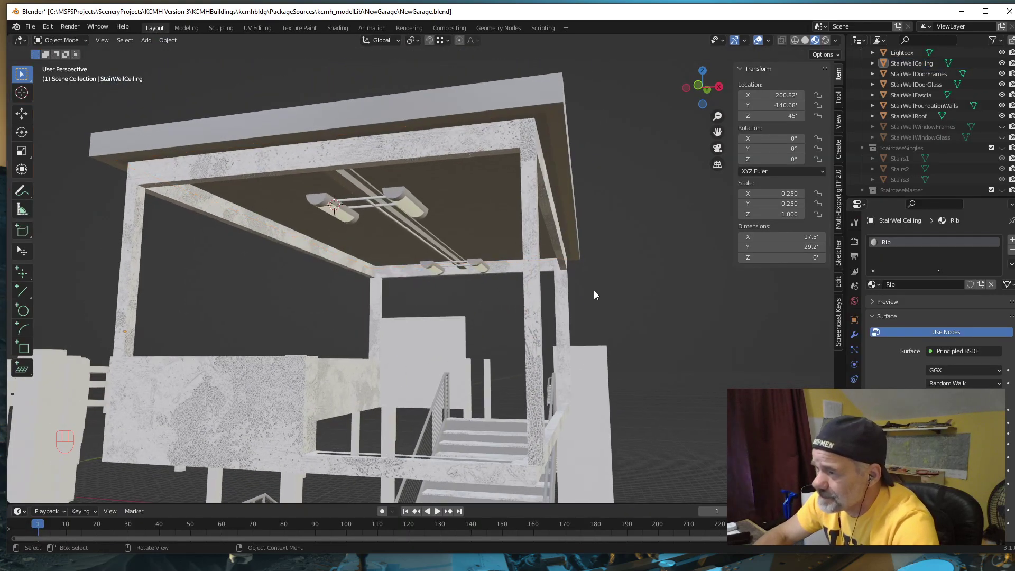
{"action": "middle_click_drag", "start_coordinate": [594, 291], "coordinate": [588, 295]}
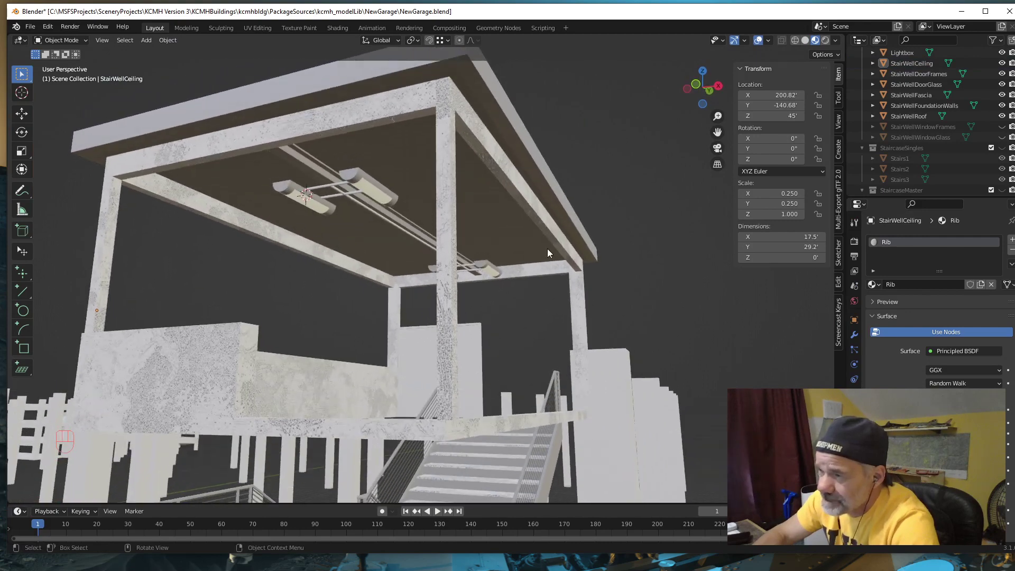
{"action": "mouse_move", "coordinate": [548, 249]}
{"action": "middle_mouse_down"}
{"action": "mouse_move", "coordinate": [605, 287]}
{"action": "mouse_move", "coordinate": [555, 258]}
{"action": "middle_mouse_up"}
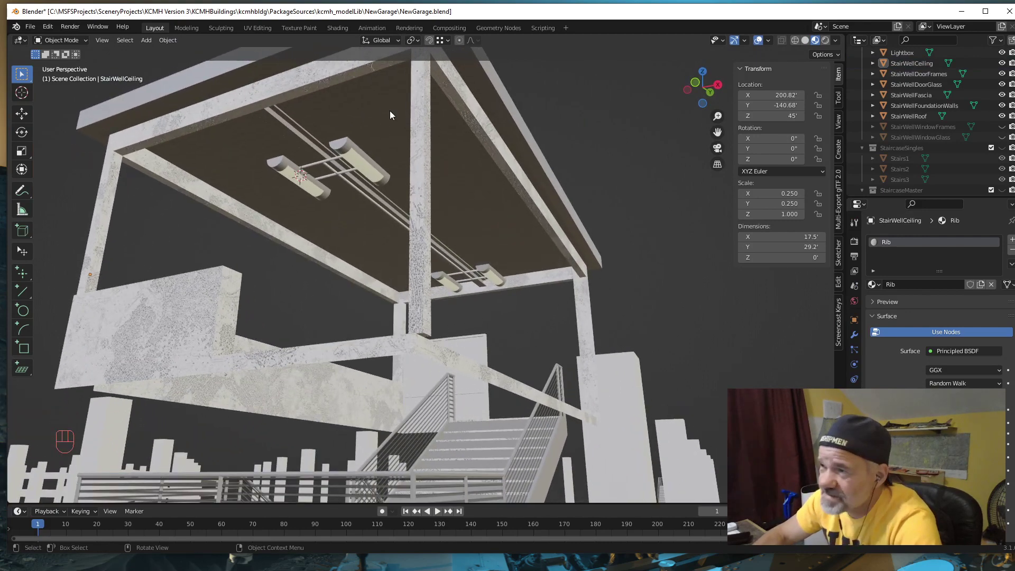
{"action": "middle_click_drag", "start_coordinate": [390, 115], "coordinate": [390, 133]}
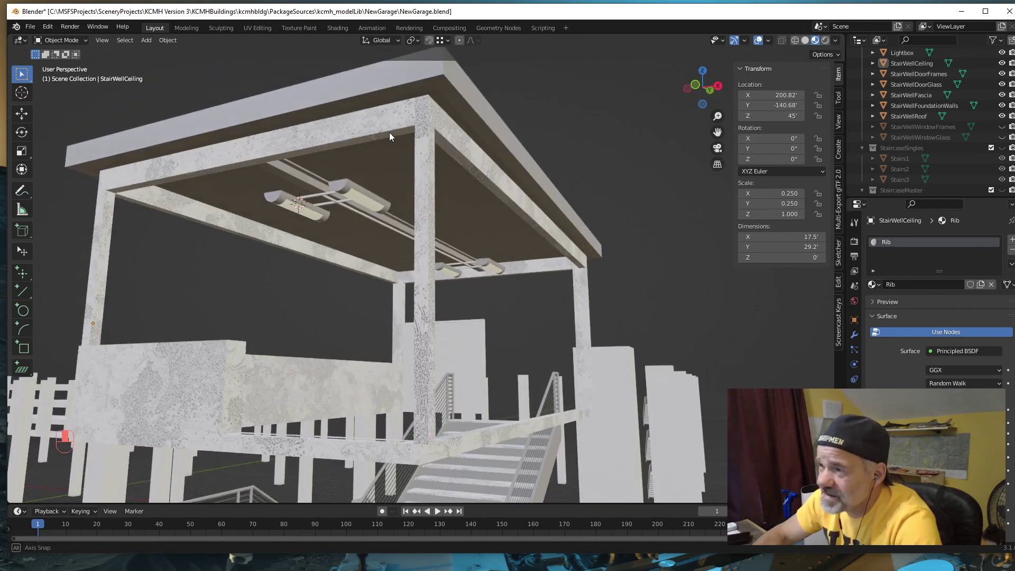
Step: Load the corrugated steel Normal.png next to the AmbientWhite image in the texture folder as the Rib material's normal texture
{"action": "left_click", "coordinate": [259, 28]}
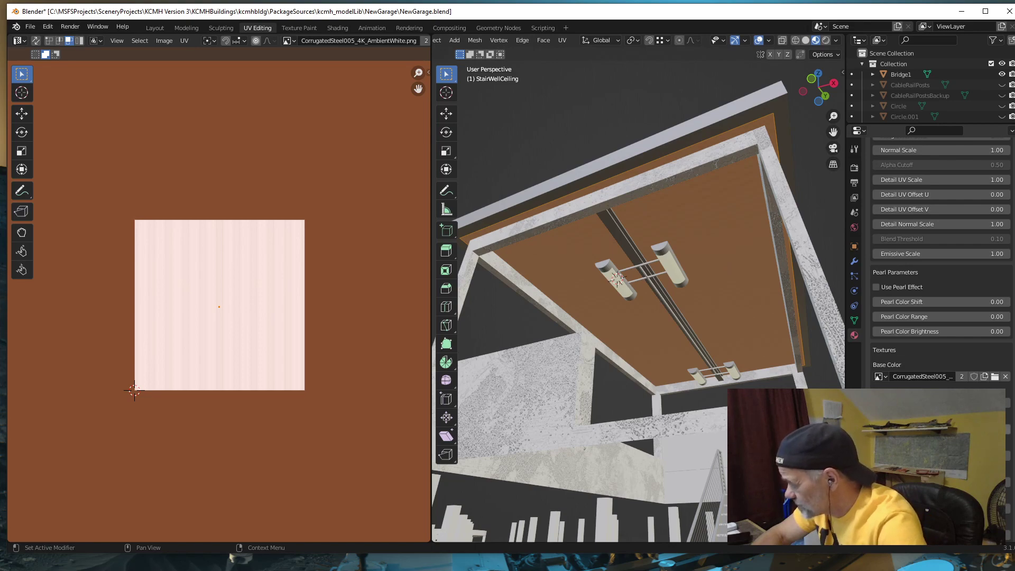
{"action": "left_click", "coordinate": [982, 430]}
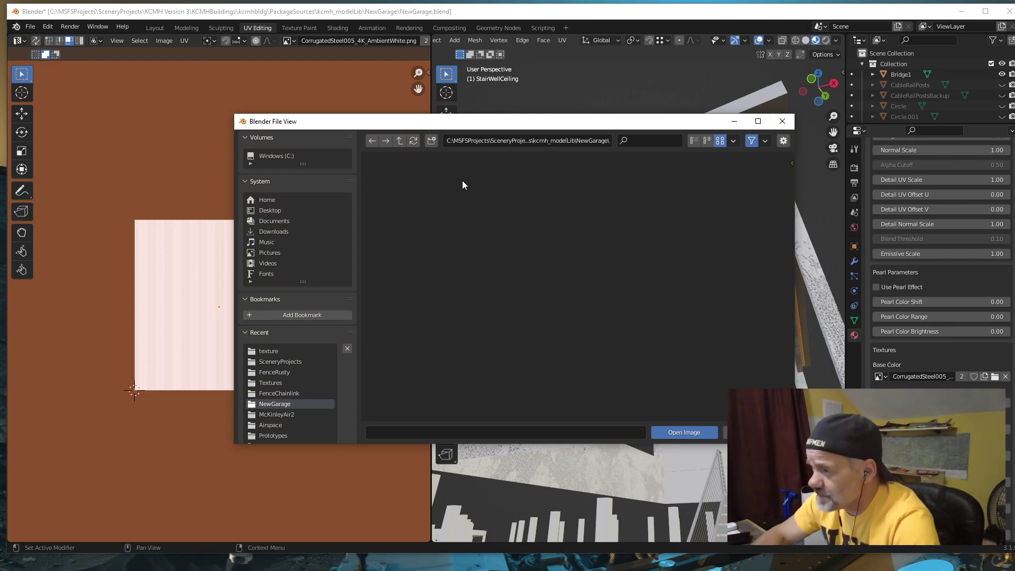
{"action": "left_click", "coordinate": [271, 353]}
{"action": "scroll", "coordinate": [600, 344], "scroll_direction": "down", "scroll_amount": 2}
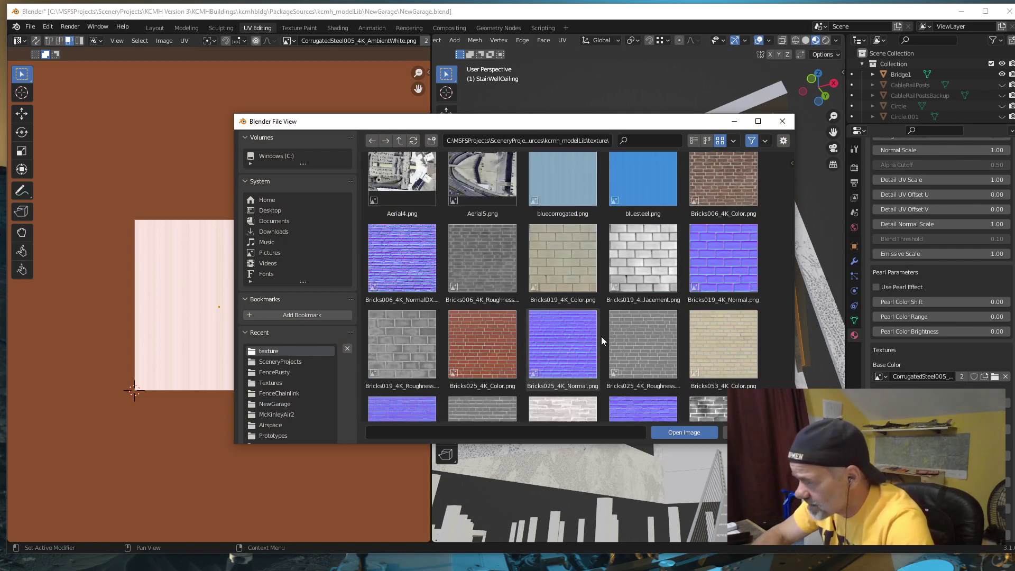
{"action": "scroll", "coordinate": [603, 341], "scroll_direction": "down", "scroll_amount": 8}
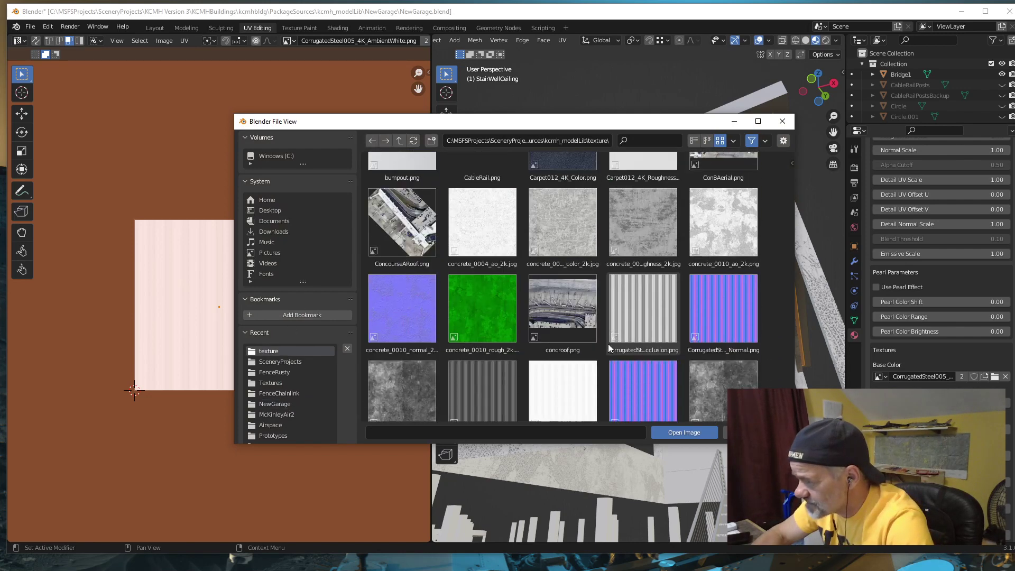
{"action": "scroll", "coordinate": [607, 346], "scroll_direction": "down", "scroll_amount": 3}
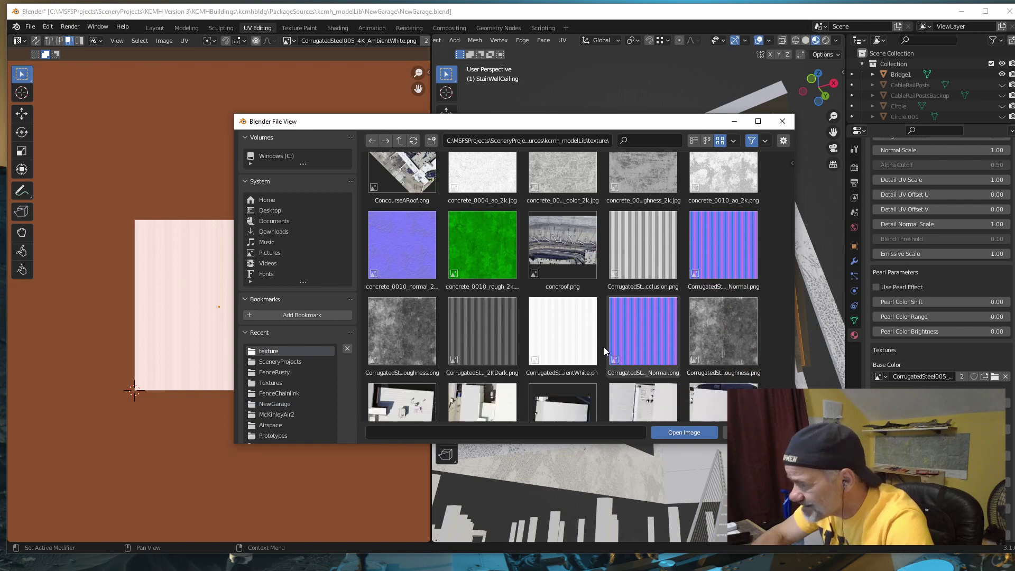
{"action": "left_click", "coordinate": [652, 344]}
{"action": "left_click", "coordinate": [686, 433]}
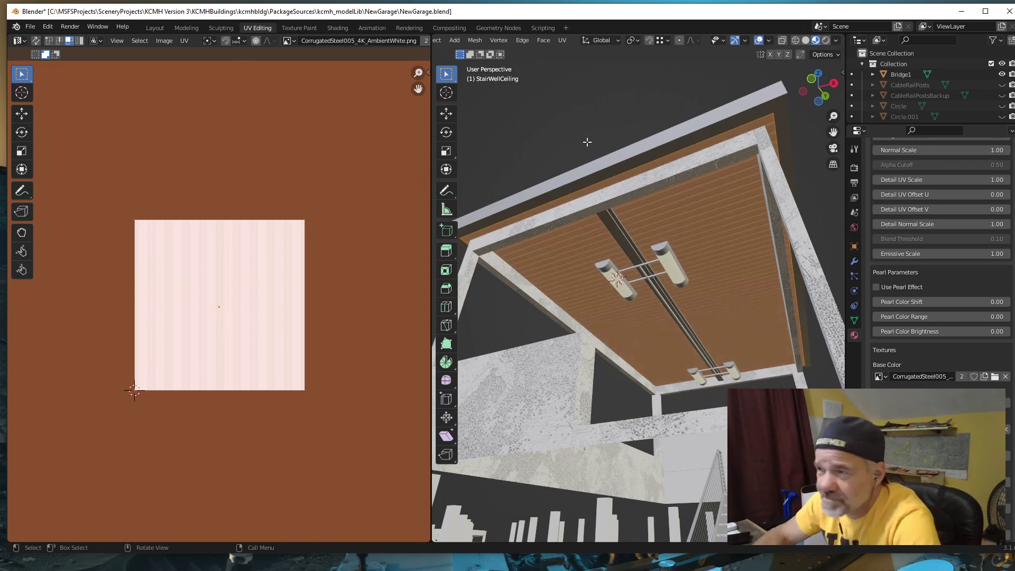
Step: Inspect the ribbed ceiling and the whole stairwell from a distance in the Layout workspace
{"action": "left_click", "coordinate": [155, 28]}
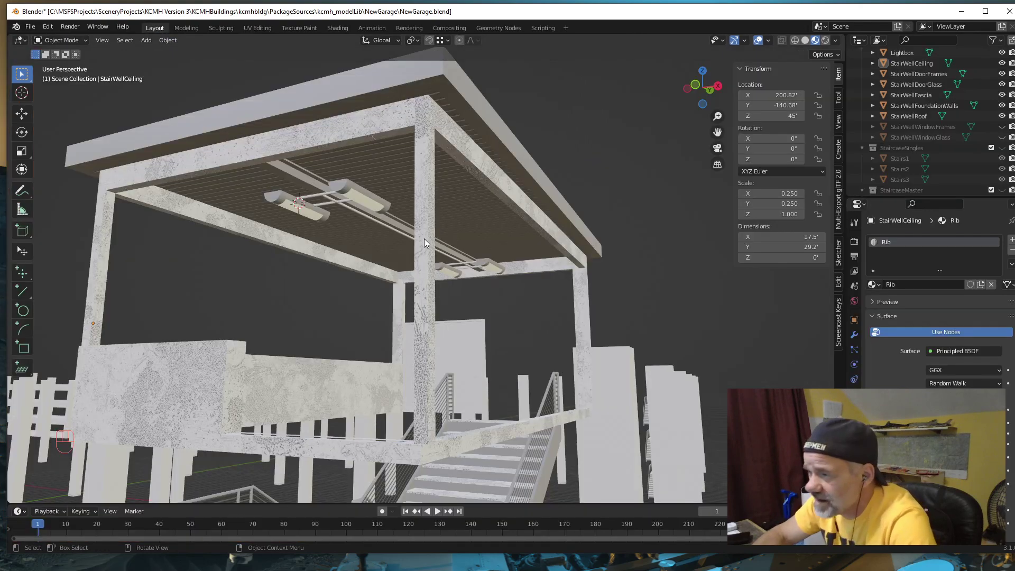
{"action": "mouse_move", "coordinate": [424, 242]}
{"action": "middle_mouse_down"}
{"action": "mouse_move", "coordinate": [452, 242]}
{"action": "mouse_move", "coordinate": [446, 233]}
{"action": "mouse_move", "coordinate": [443, 262]}
{"action": "mouse_move", "coordinate": [427, 271]}
{"action": "mouse_move", "coordinate": [417, 254]}
{"action": "middle_mouse_up"}
{"action": "scroll", "coordinate": [444, 242], "scroll_direction": "down", "scroll_amount": 5}
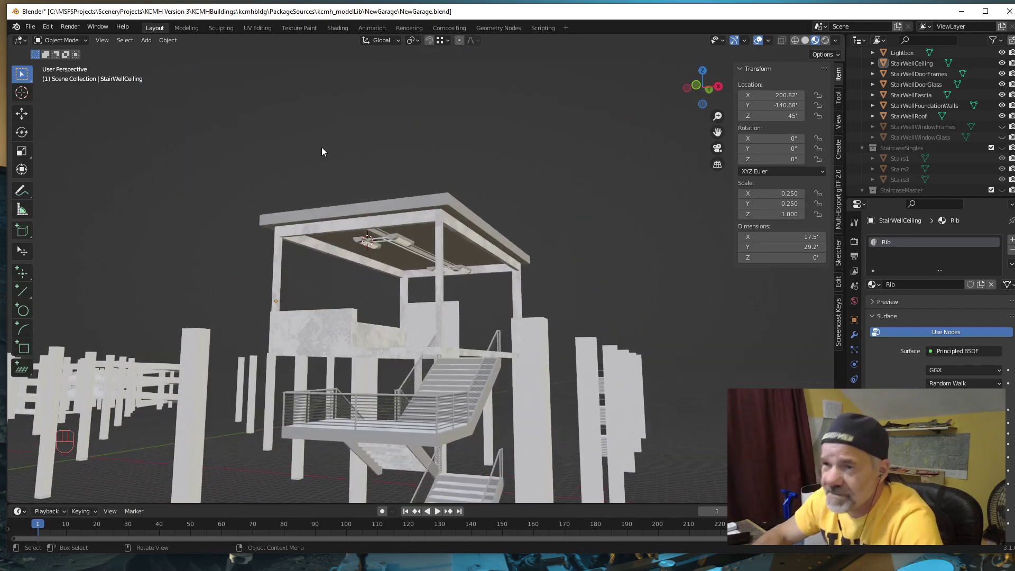
Step: Save the garage file with the finished stairwell ceiling
{"action": "left_click", "coordinate": [30, 27]}
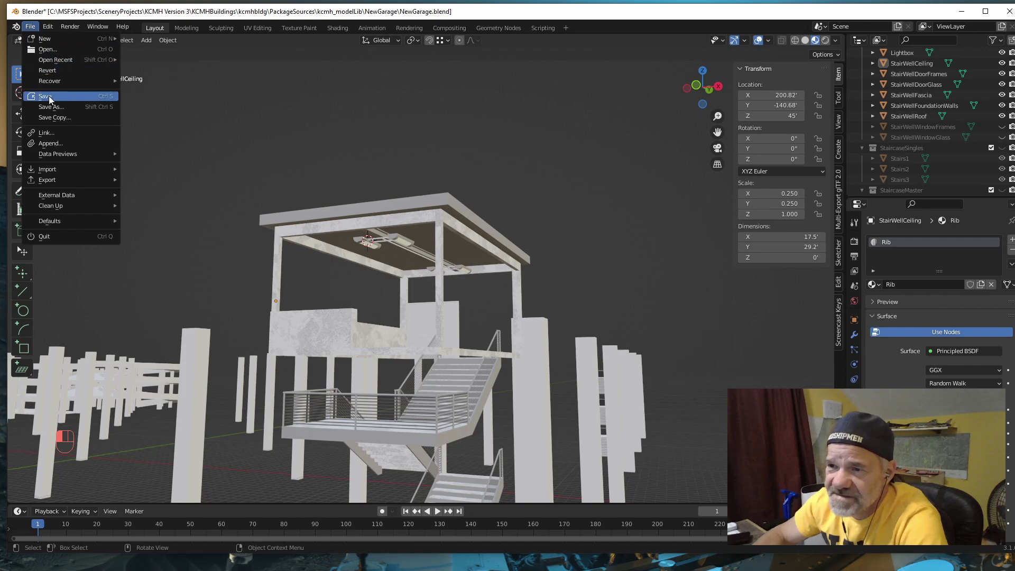
{"action": "left_click", "coordinate": [49, 96]}
{"action": "mouse_move", "coordinate": [279, 283]}
{"action": "middle_mouse_down"}
{"action": "mouse_move", "coordinate": [259, 297]}
{"action": "mouse_move", "coordinate": [251, 287]}
{"action": "mouse_move", "coordinate": [279, 282]}
{"action": "middle_mouse_up"}
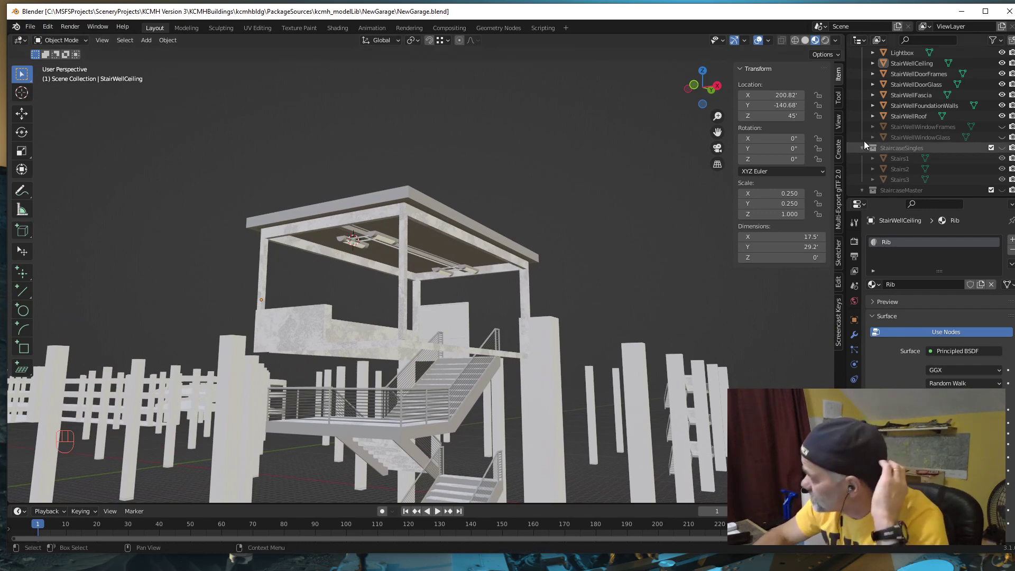
Step: Unhide StairWellWindowFrames and StairWellWindowGlass in the stairwell enclosure
{"action": "left_click", "coordinate": [1003, 128]}
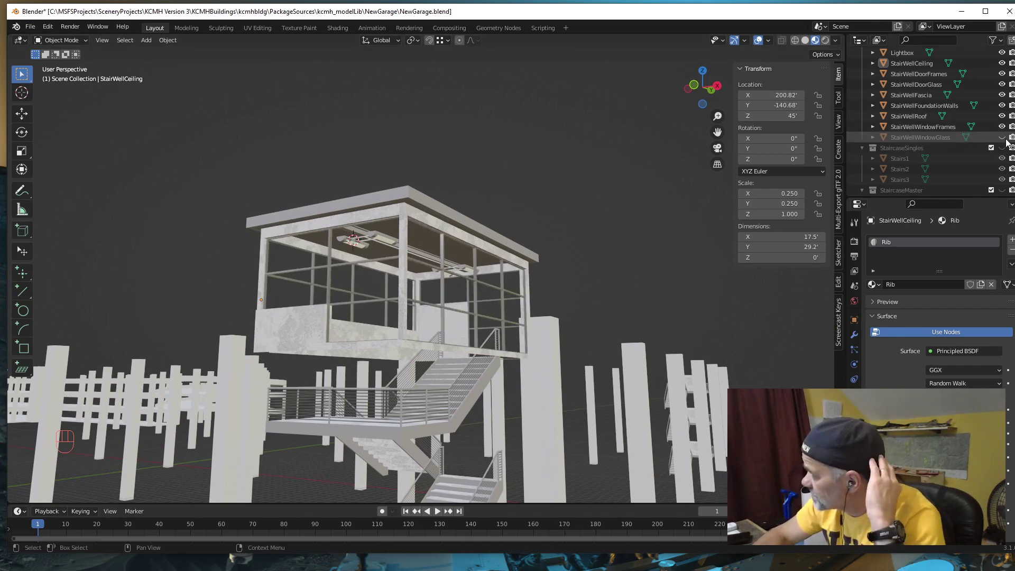
{"action": "left_click", "coordinate": [1002, 138]}
{"action": "middle_click_drag", "start_coordinate": [674, 267], "coordinate": [630, 286]}
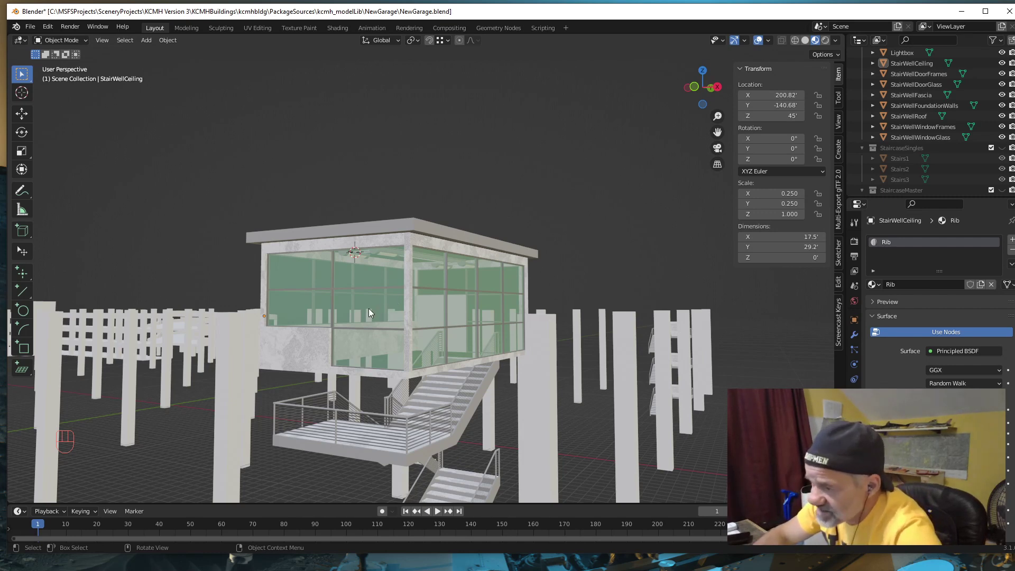
Step: Examine the GlassGreen material settings of StairWellWindowGlass, including blend mode, backface options and alpha, and how the panes look from outside
{"action": "left_click", "coordinate": [432, 315]}
{"action": "left_click", "coordinate": [436, 312]}
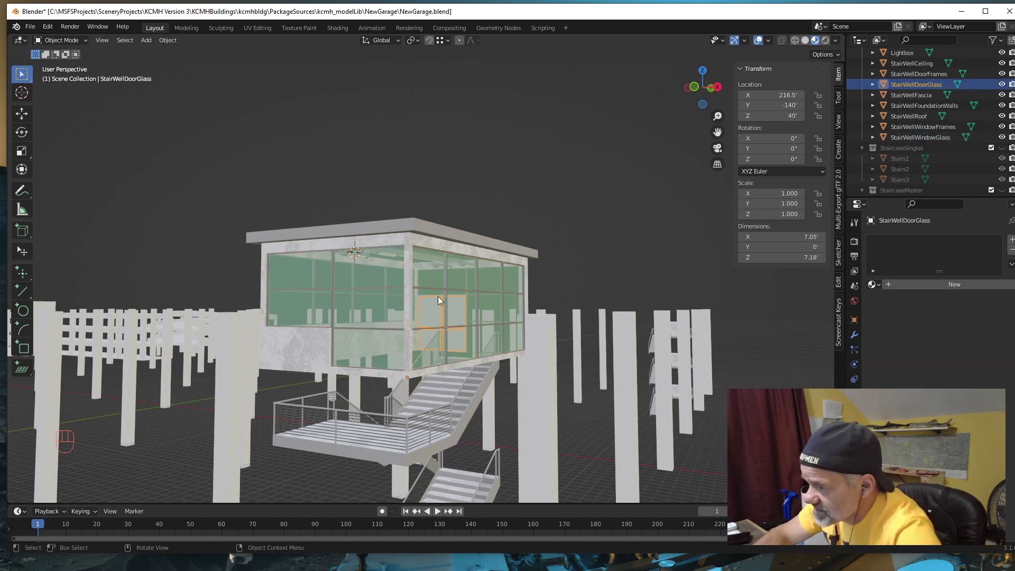
{"action": "left_click", "coordinate": [462, 273]}
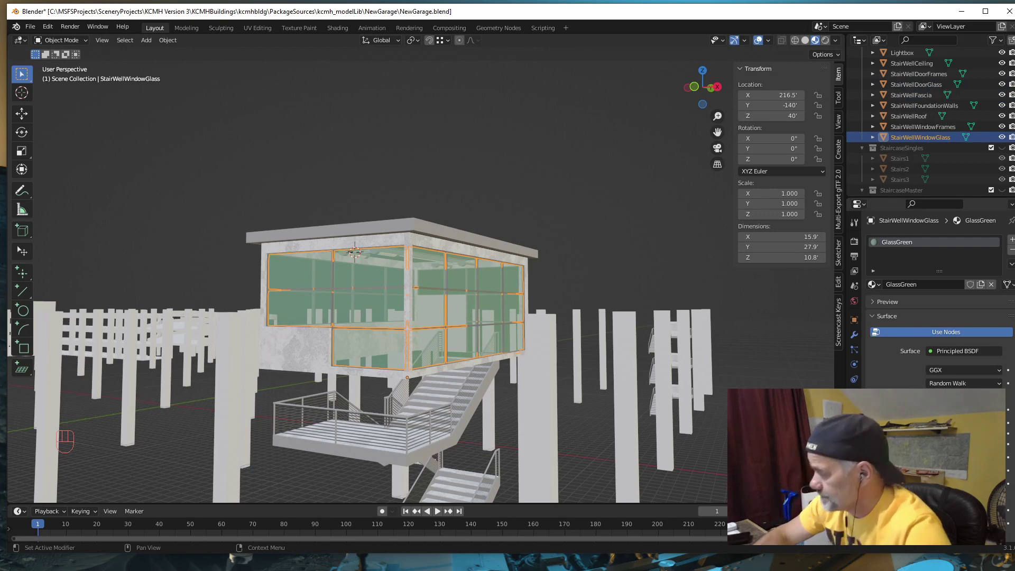
{"action": "scroll", "coordinate": [924, 364], "scroll_direction": "down", "scroll_amount": 10}
{"action": "scroll", "coordinate": [930, 318], "scroll_direction": "down", "scroll_amount": 6}
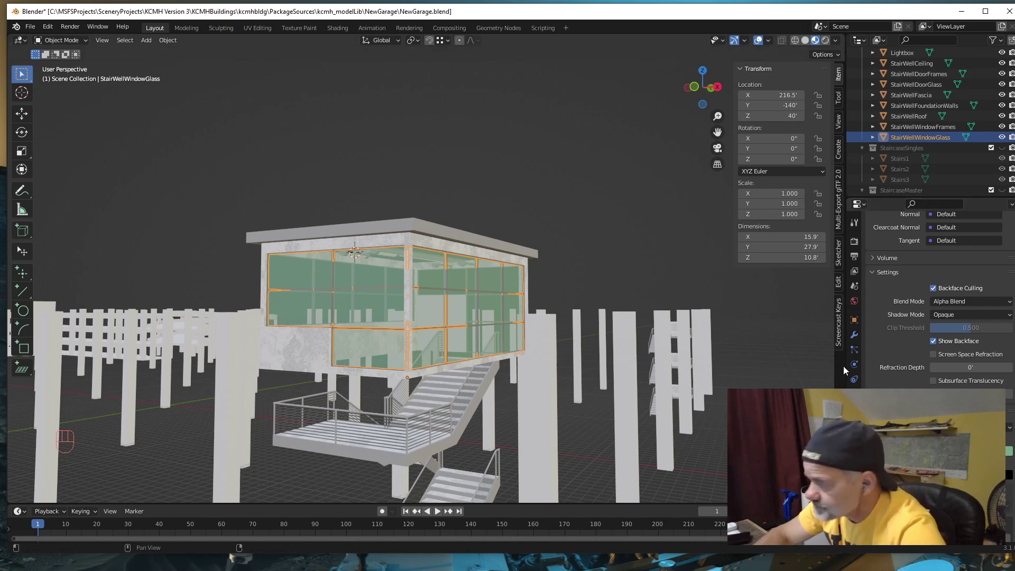
{"action": "scroll", "coordinate": [951, 359], "scroll_direction": "up", "scroll_amount": 6}
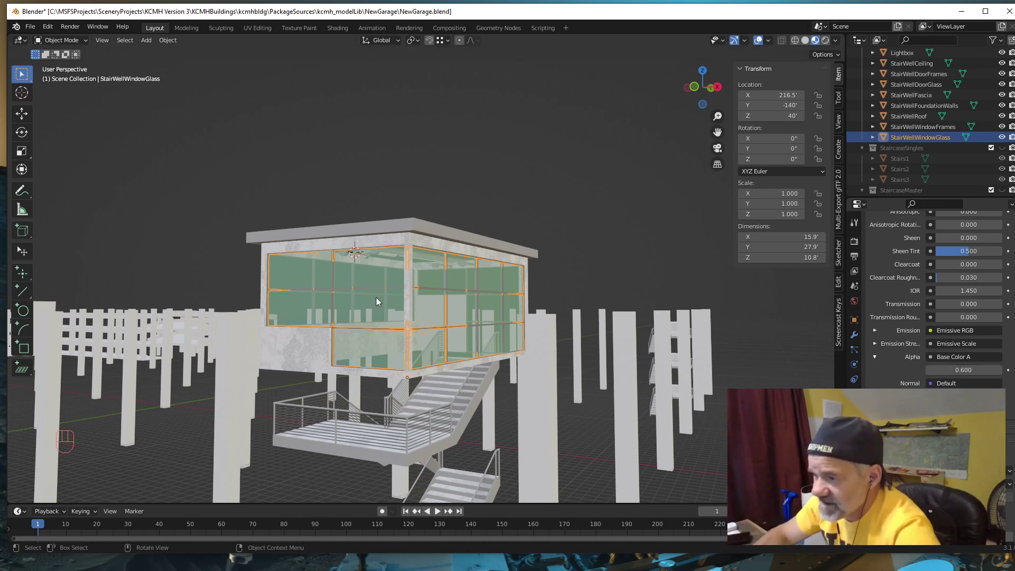
{"action": "middle_click_drag", "start_coordinate": [427, 327], "coordinate": [427, 319]}
{"action": "middle_click_drag", "start_coordinate": [497, 310], "coordinate": [506, 301]}
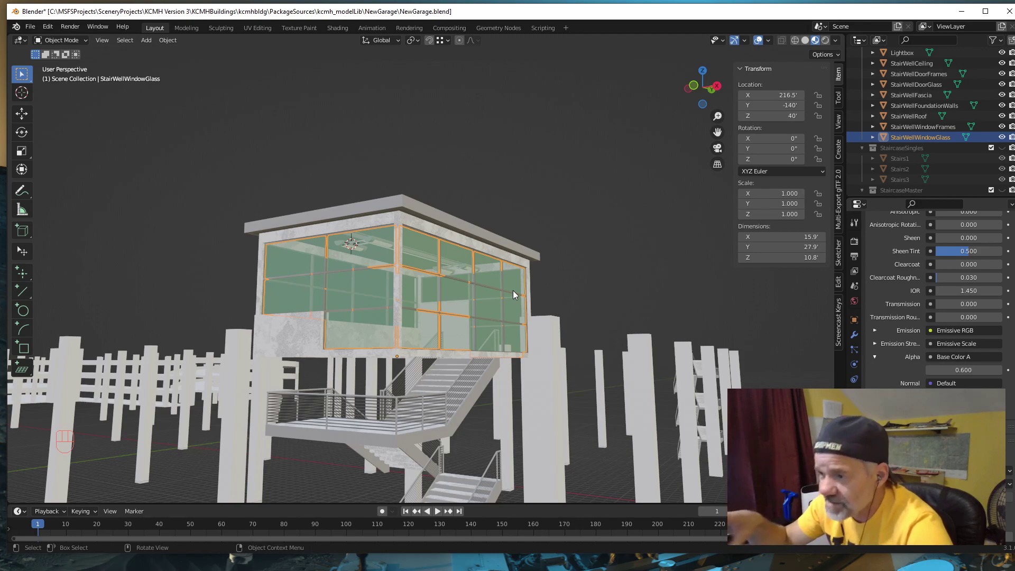
{"action": "mouse_move", "coordinate": [568, 374]}
{"action": "middle_mouse_down"}
{"action": "mouse_move", "coordinate": [514, 389]}
{"action": "mouse_move", "coordinate": [536, 365]}
{"action": "mouse_move", "coordinate": [551, 373]}
{"action": "middle_mouse_up"}
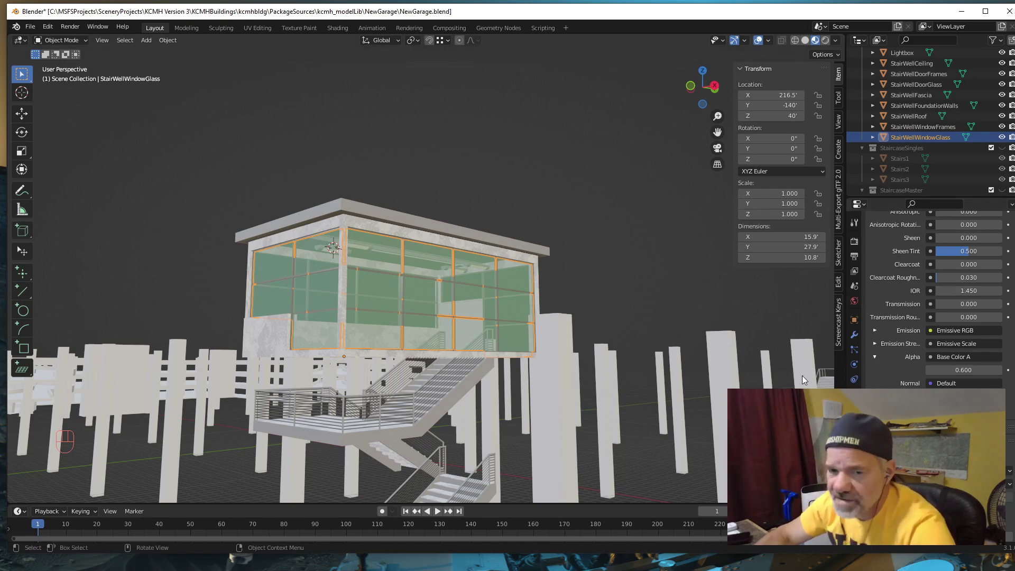
Step: Assign the existing GlassGreen material to StairWellDoorGlass, the door panes above the stairs
{"action": "middle_click_drag", "start_coordinate": [589, 267], "coordinate": [480, 307]}
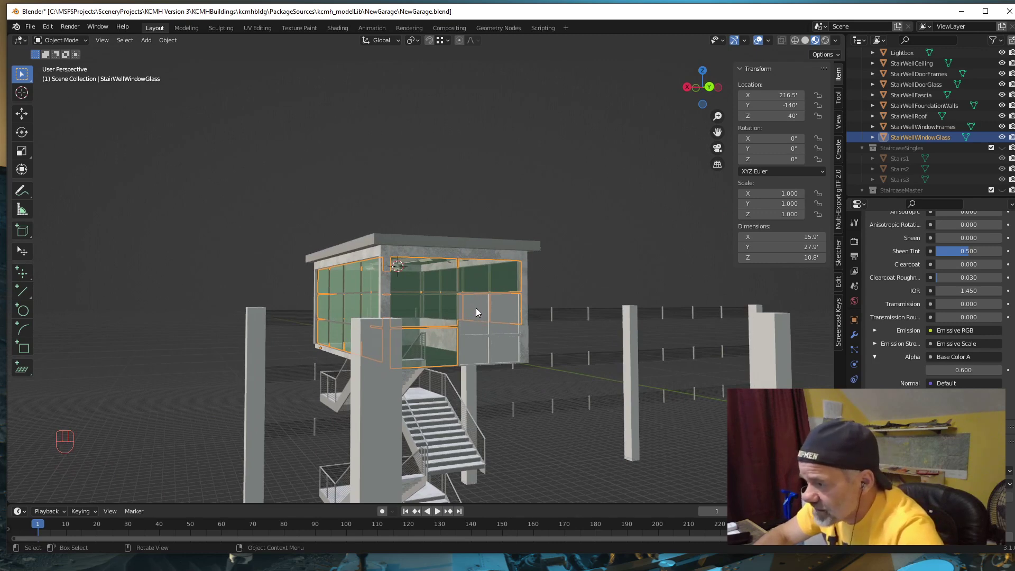
{"action": "scroll", "coordinate": [499, 325], "scroll_direction": "up", "scroll_amount": 2}
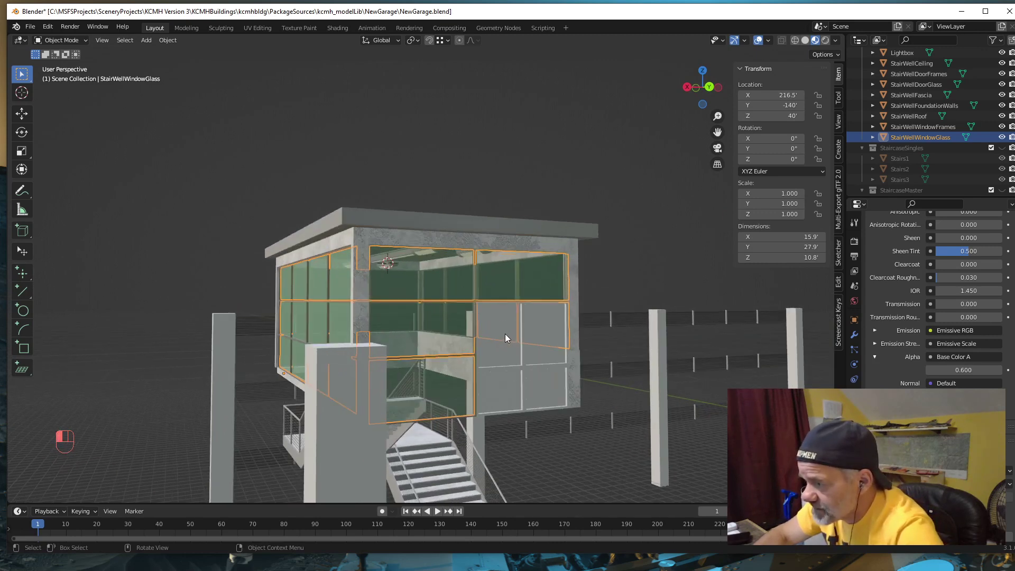
{"action": "left_click", "coordinate": [506, 335]}
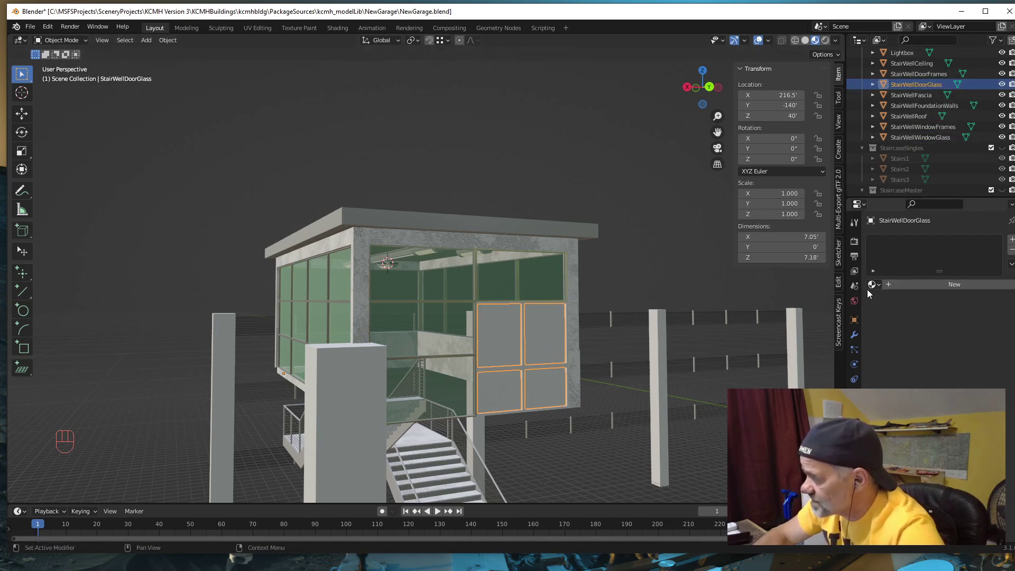
{"action": "left_click", "coordinate": [880, 284]}
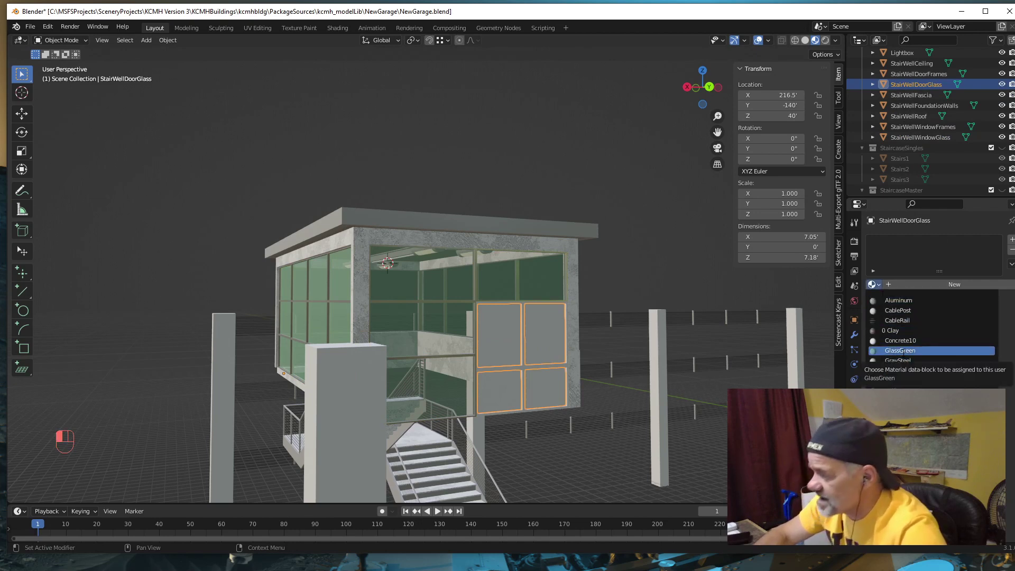
{"action": "left_click", "coordinate": [933, 351]}
{"action": "left_click", "coordinate": [555, 171]}
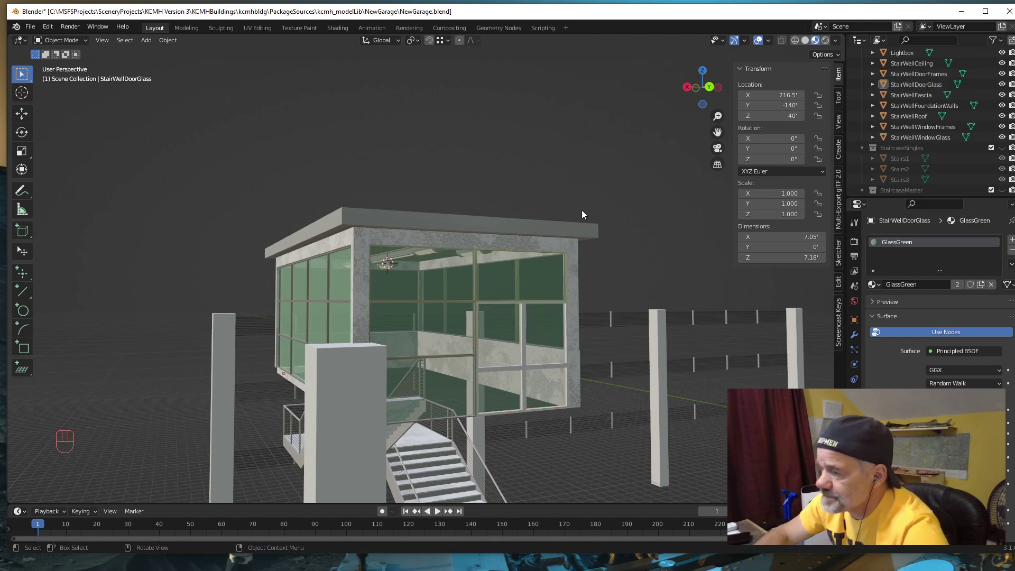
Step: Assign the existing Aluminum material to StairWellDoorFrames
{"action": "middle_click_drag", "start_coordinate": [582, 210], "coordinate": [604, 219]}
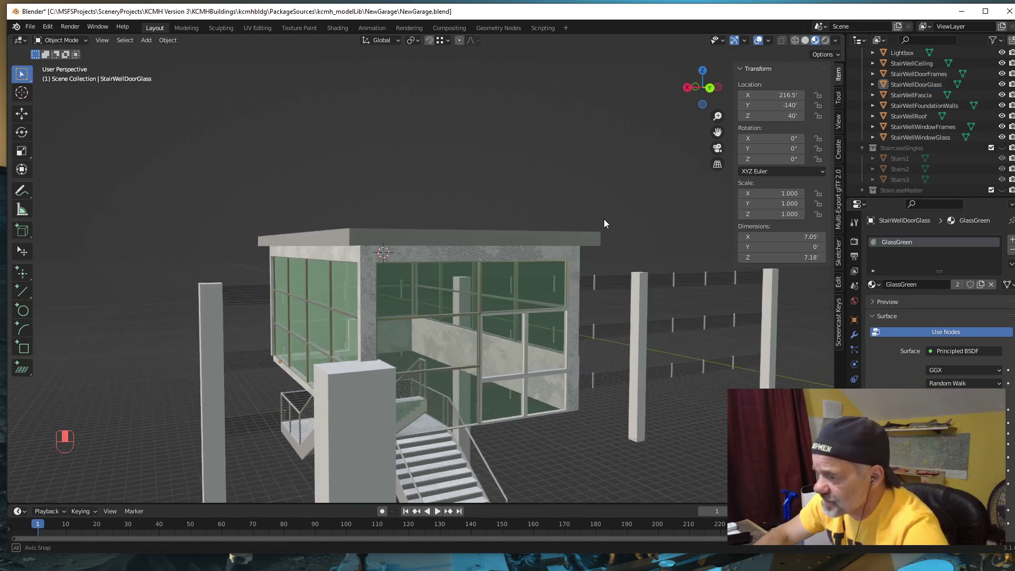
{"action": "left_click", "coordinate": [525, 374]}
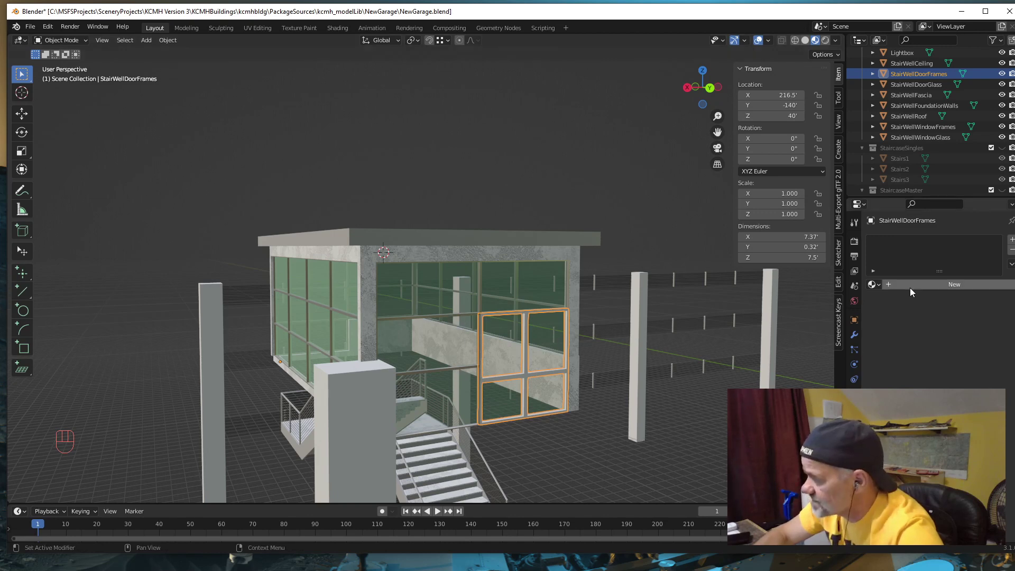
{"action": "left_click", "coordinate": [878, 286]}
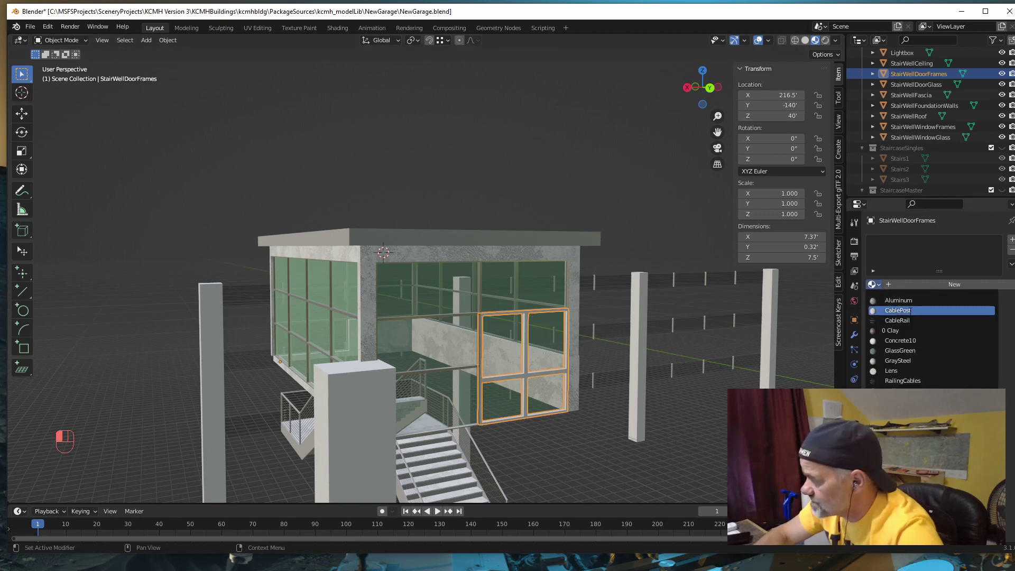
{"action": "left_click", "coordinate": [899, 300]}
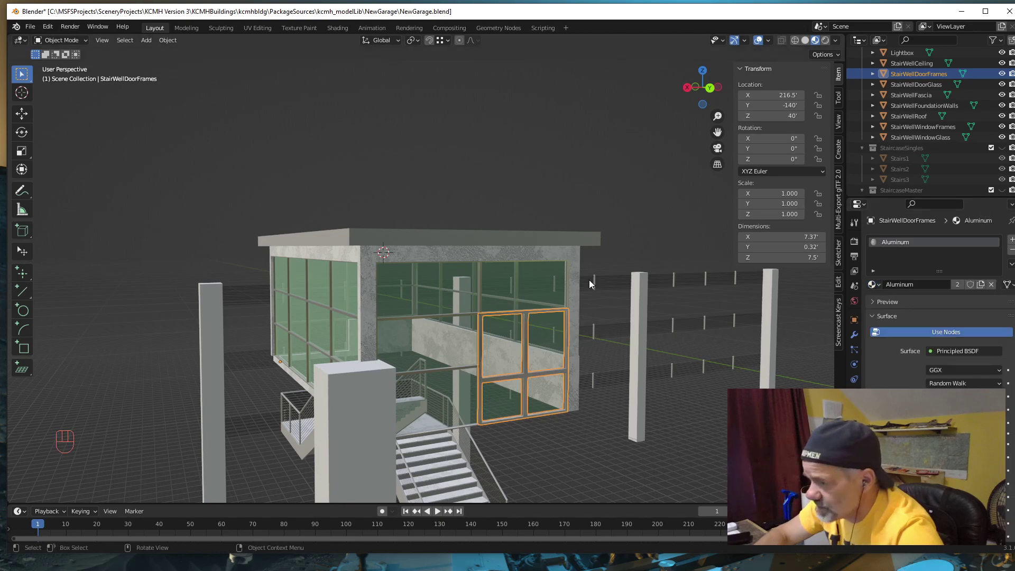
{"action": "left_click", "coordinate": [507, 179]}
Step: Review the glazed stairwell from several sides and save the file
{"action": "middle_click_drag", "start_coordinate": [564, 279], "coordinate": [559, 330]}
{"action": "middle_click_drag", "start_coordinate": [461, 339], "coordinate": [485, 333]}
{"action": "middle_click_drag", "start_coordinate": [486, 338], "coordinate": [488, 322]}
{"action": "scroll", "coordinate": [489, 317], "scroll_direction": "down", "scroll_amount": 5}
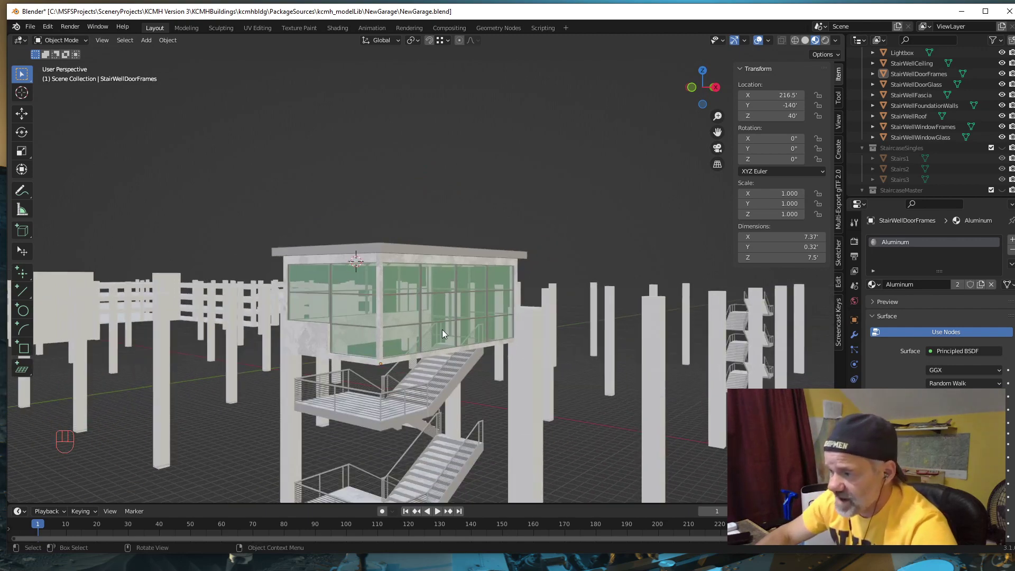
{"action": "scroll", "coordinate": [449, 333], "scroll_direction": "down", "scroll_amount": 1}
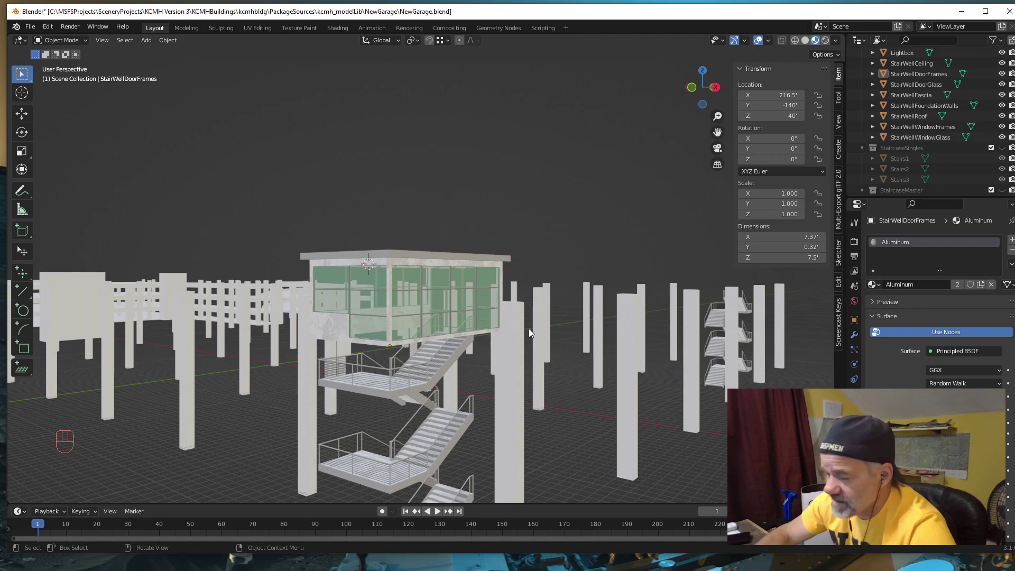
{"action": "middle_click_drag", "start_coordinate": [531, 333], "coordinate": [482, 337]}
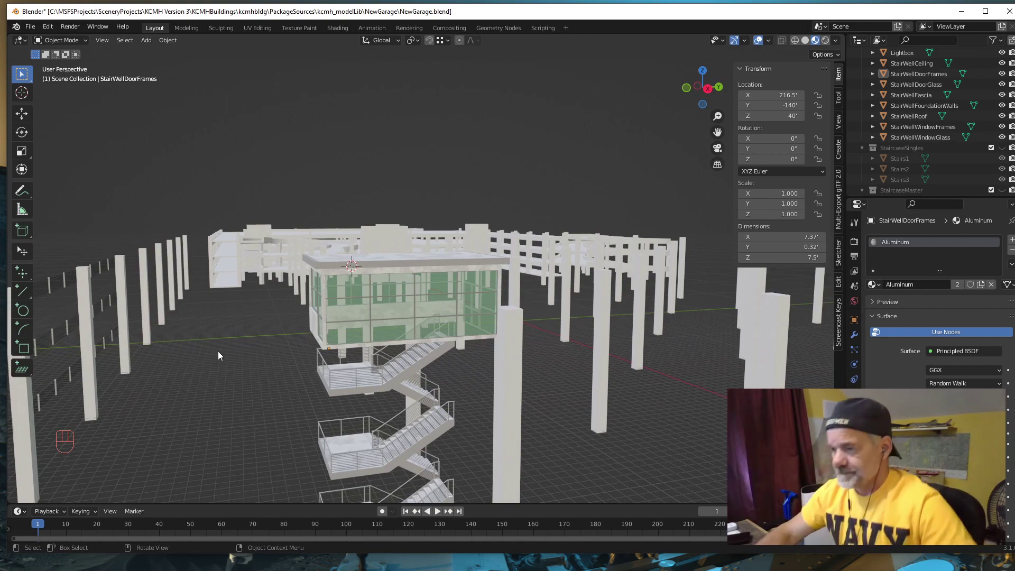
{"action": "middle_click_drag", "start_coordinate": [218, 351], "coordinate": [255, 347]}
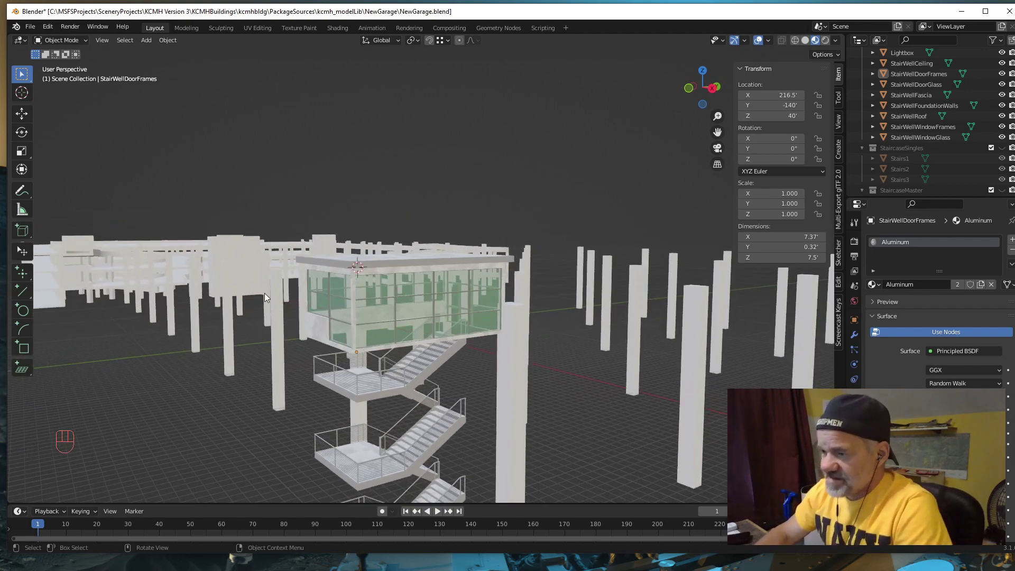
{"action": "left_click", "coordinate": [31, 26]}
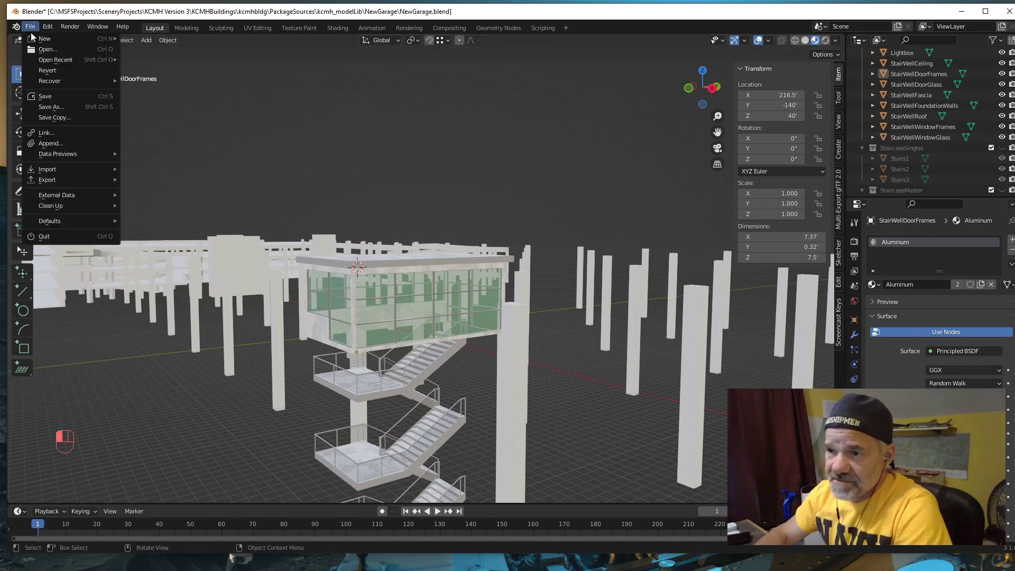
{"action": "left_click", "coordinate": [59, 97]}
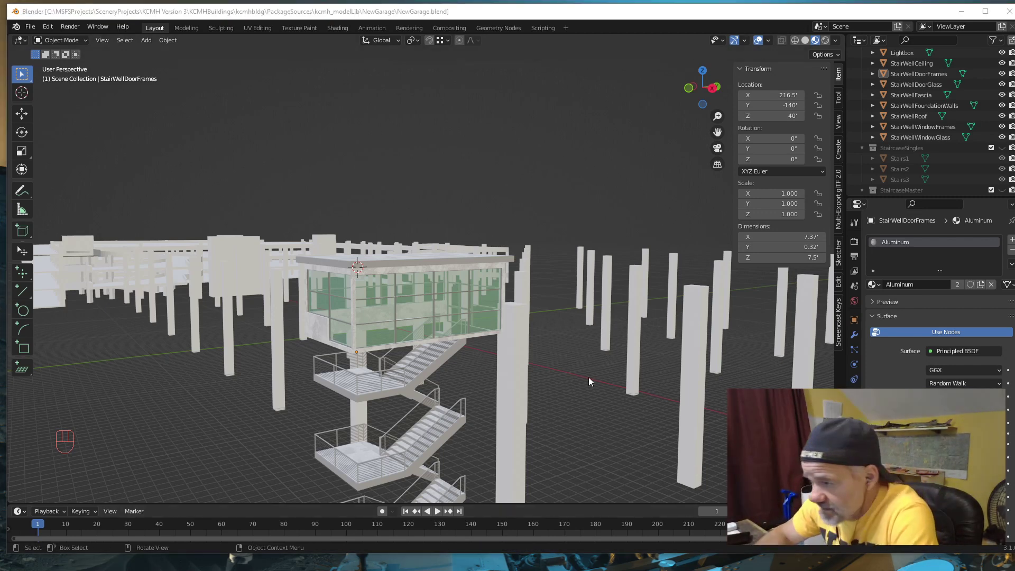
Step: Create a new collection directly under the Scene Collection and locate it at the end of the outliner hierarchy
{"action": "middle_click_drag", "start_coordinate": [394, 347], "coordinate": [410, 371]}
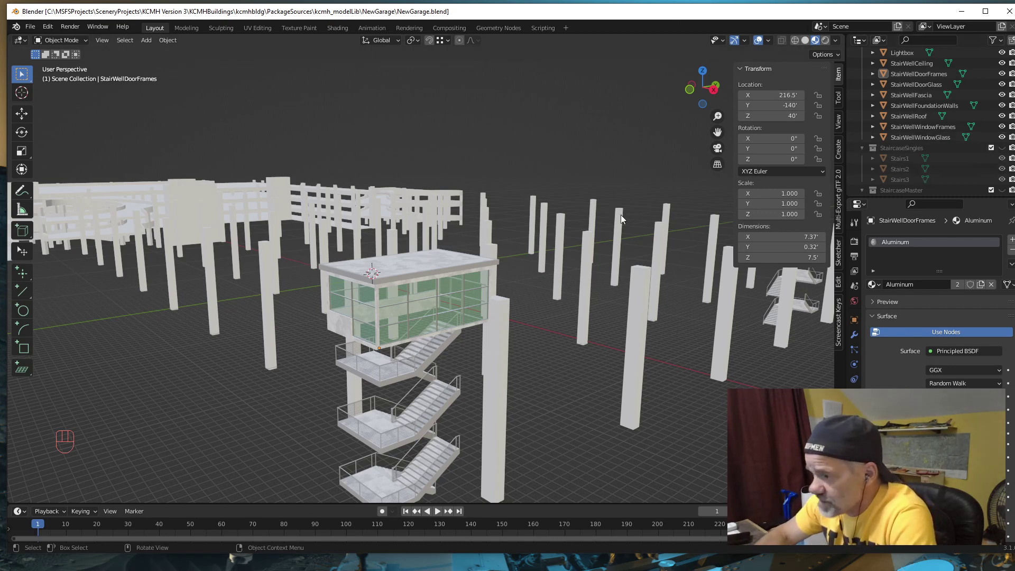
{"action": "scroll", "coordinate": [920, 139], "scroll_direction": "up", "scroll_amount": 4}
{"action": "scroll", "coordinate": [918, 138], "scroll_direction": "up", "scroll_amount": 4}
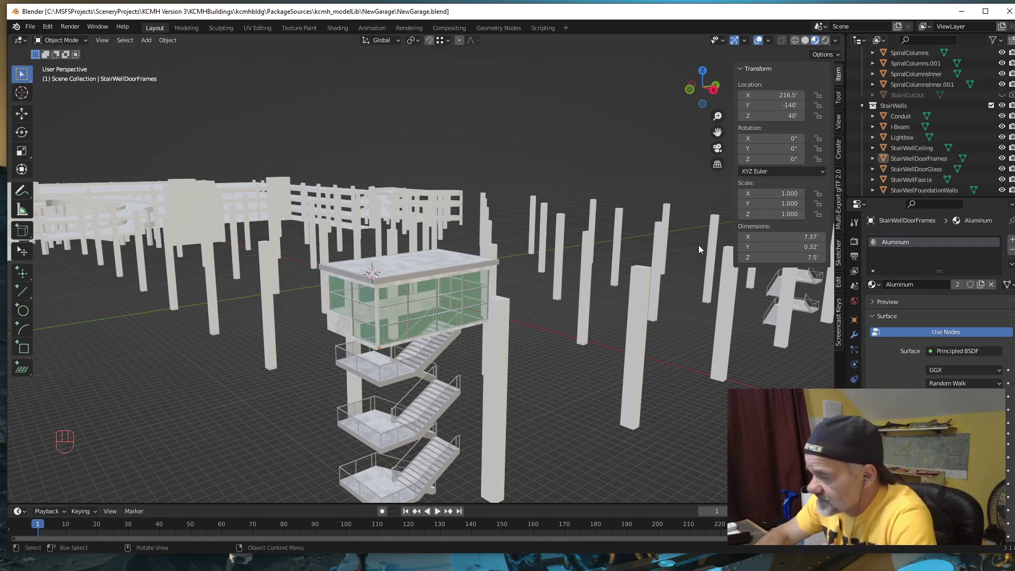
{"action": "scroll", "coordinate": [939, 102], "scroll_direction": "down", "scroll_amount": 3}
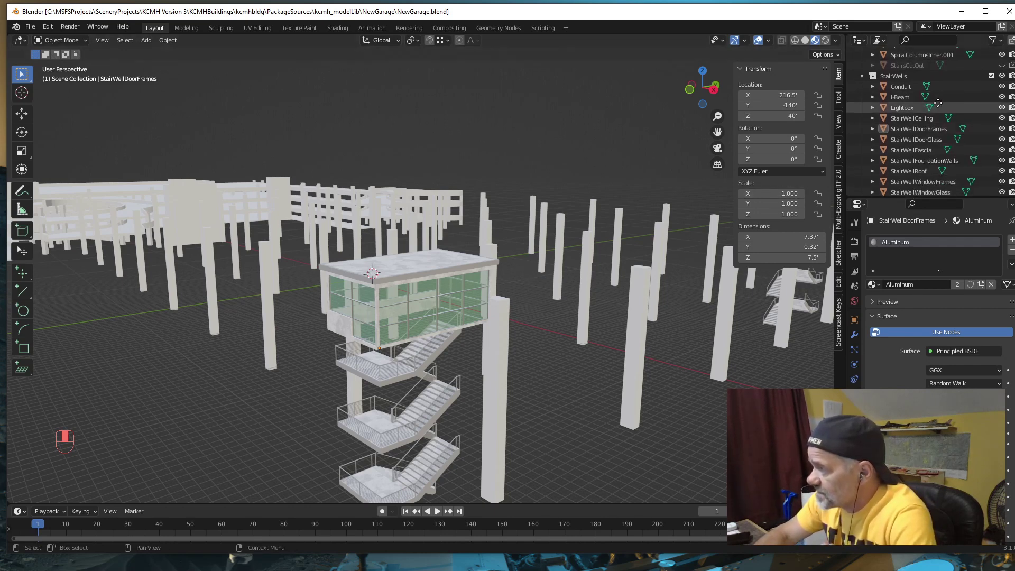
{"action": "scroll", "coordinate": [938, 102], "scroll_direction": "down", "scroll_amount": 1}
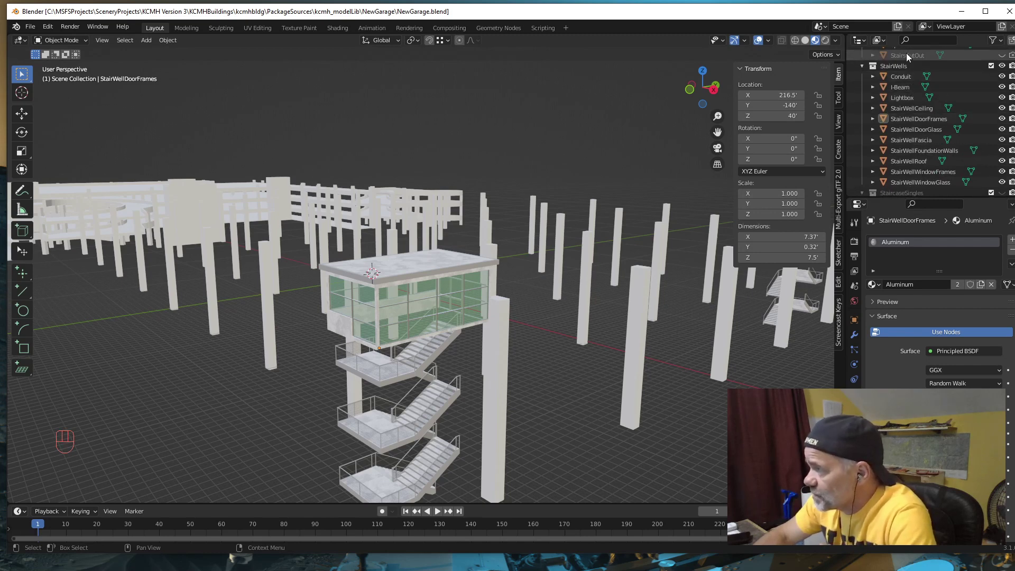
{"action": "scroll", "coordinate": [918, 63], "scroll_direction": "up", "scroll_amount": 15}
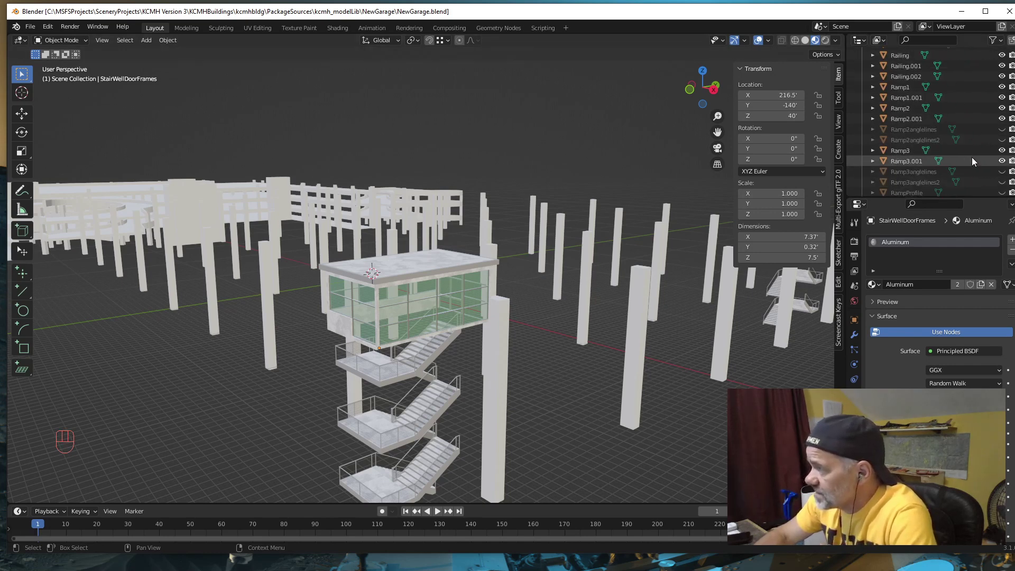
{"action": "scroll", "coordinate": [973, 159], "scroll_direction": "up", "scroll_amount": 10}
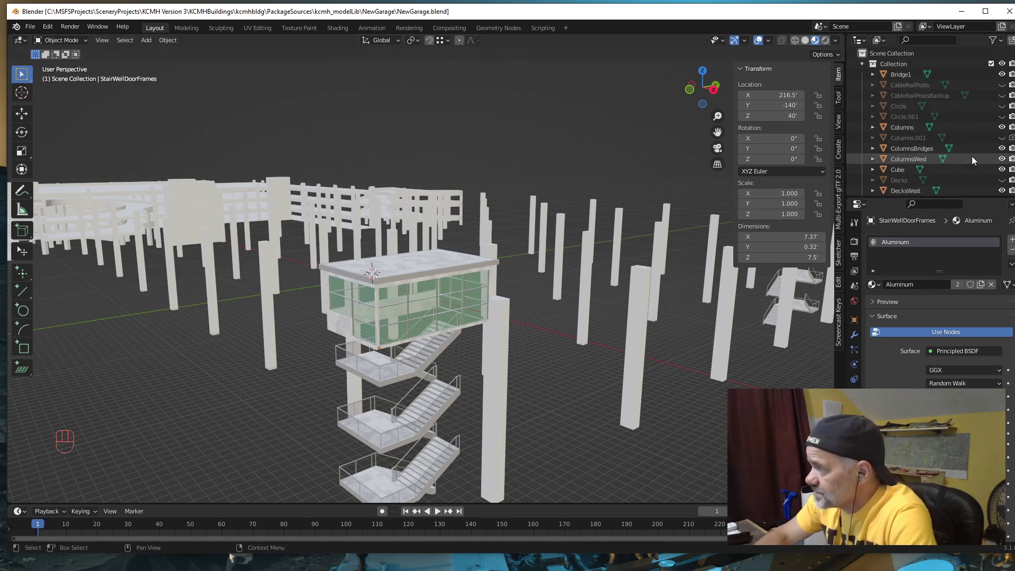
{"action": "left_click", "coordinate": [898, 52]}
{"action": "right_click", "coordinate": [897, 53]}
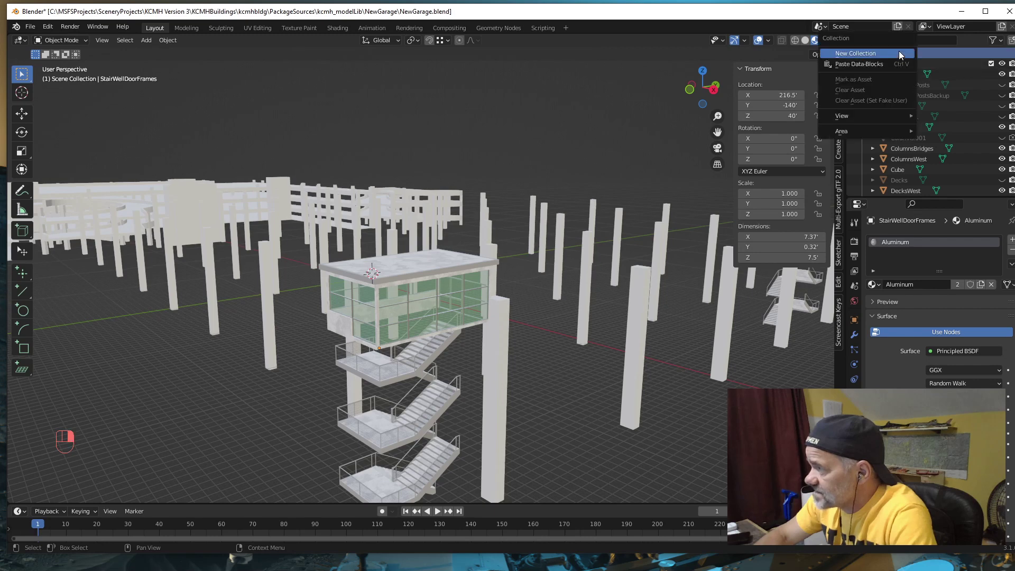
{"action": "left_click", "coordinate": [859, 53]}
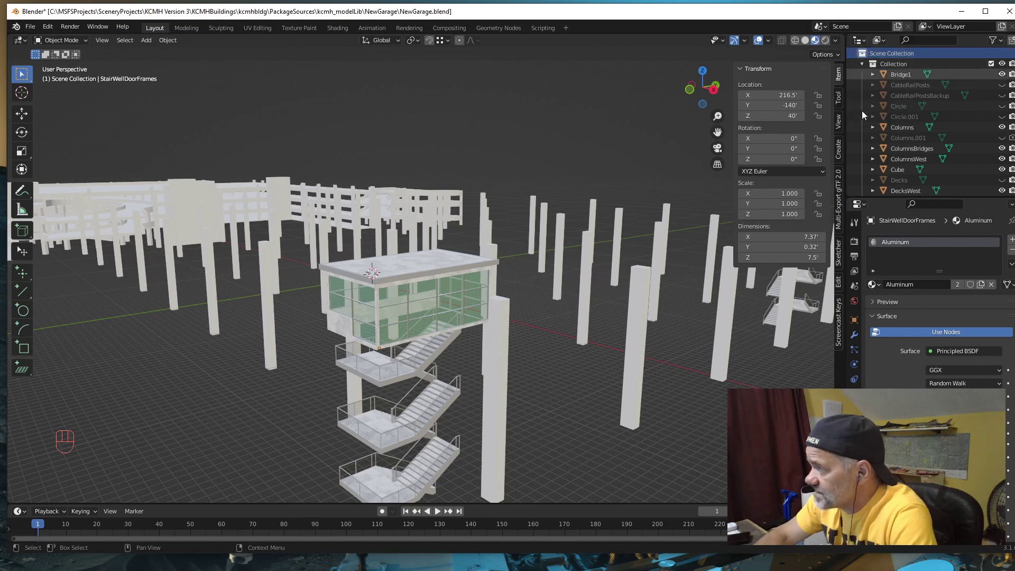
{"action": "scroll", "coordinate": [923, 150], "scroll_direction": "down", "scroll_amount": 10}
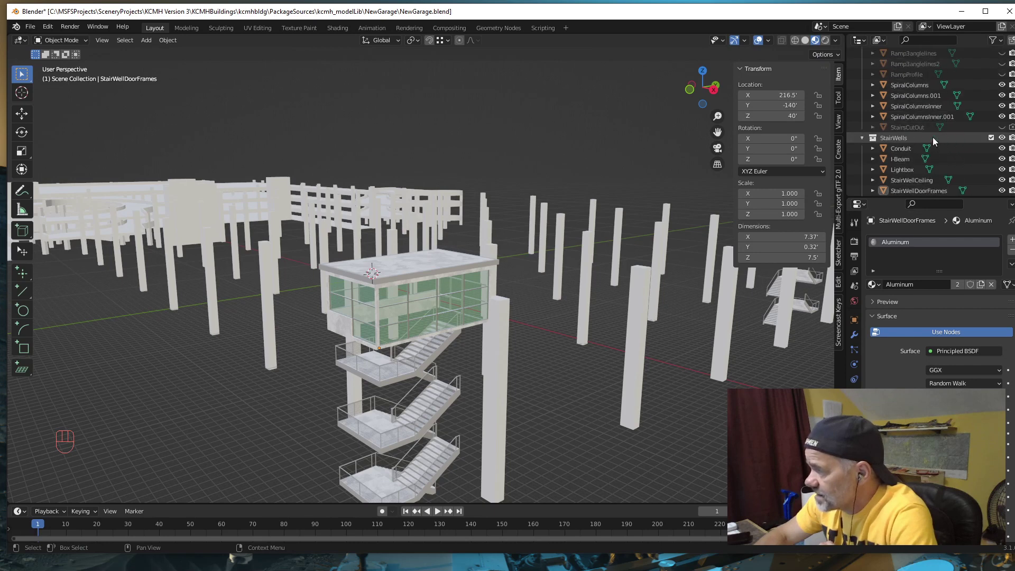
{"action": "scroll", "coordinate": [931, 135], "scroll_direction": "down", "scroll_amount": 5}
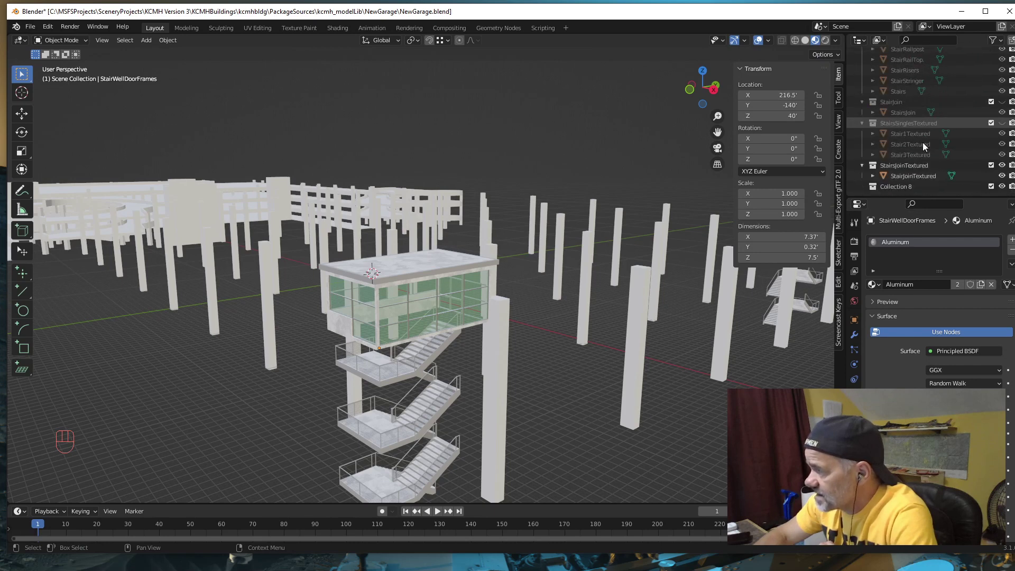
Step: Rename the new collection at the end of the outliner hierarchy to StairWellMaster
{"action": "double_click", "coordinate": [899, 185]}
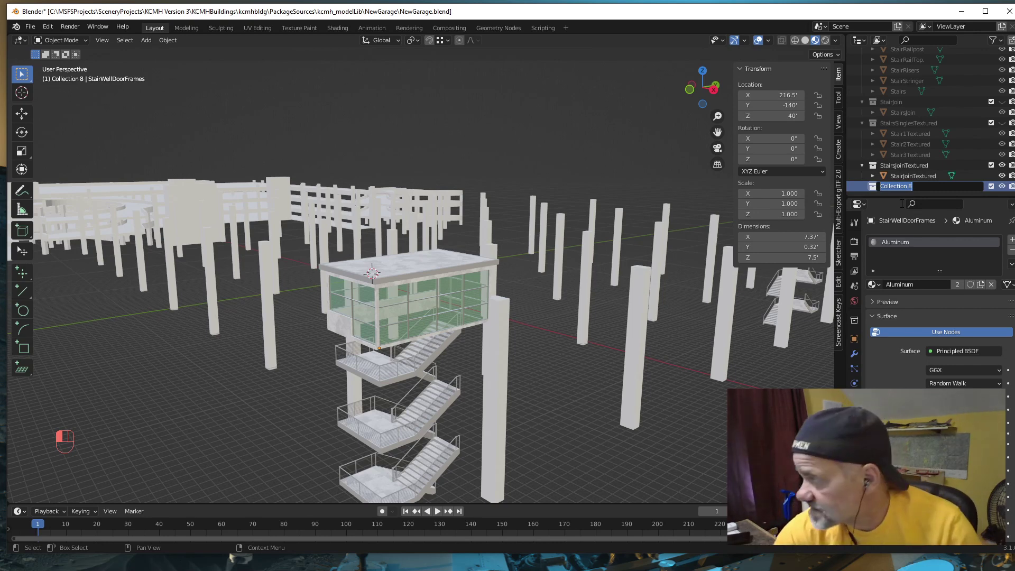
{"action": "type", "text": "Stair"}
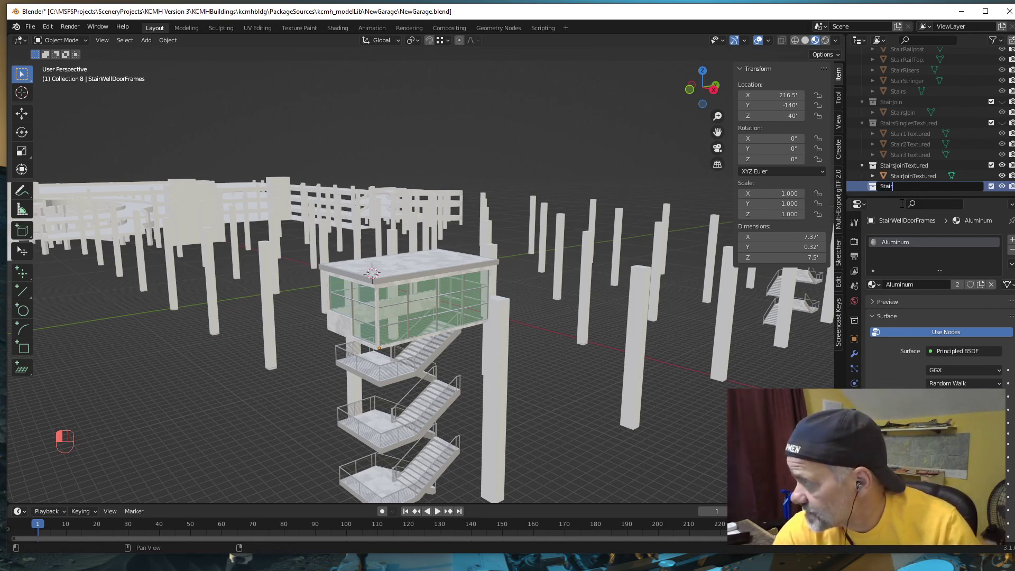
{"action": "type", "text": "Well"}
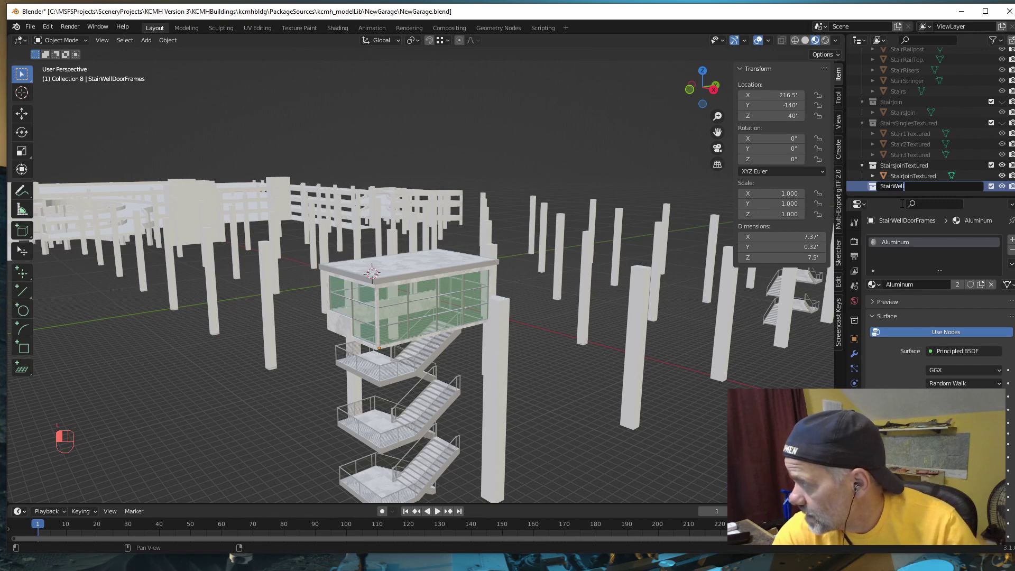
{"action": "type", "text": "Master"}
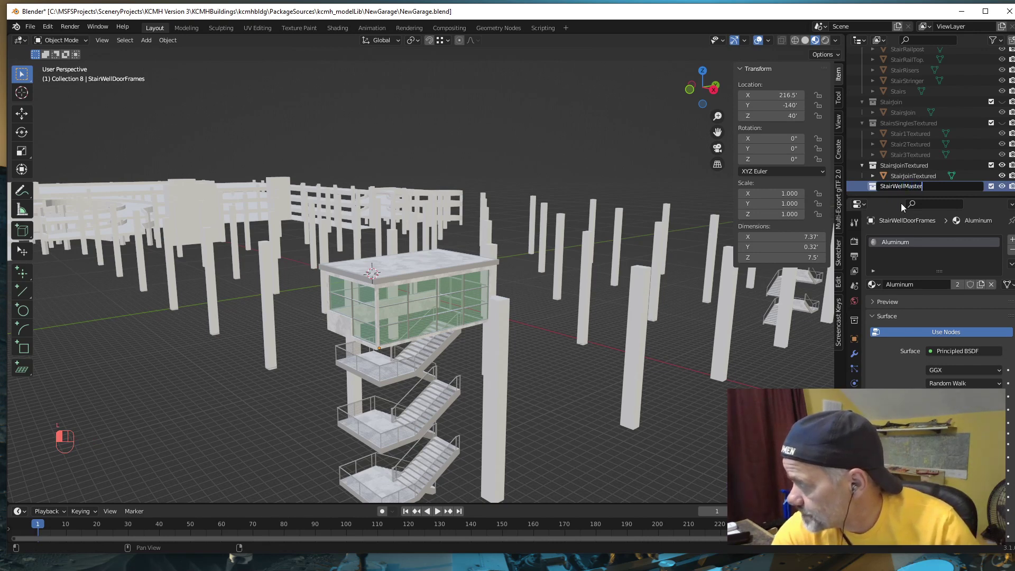
{"action": "key", "text": "Return"}
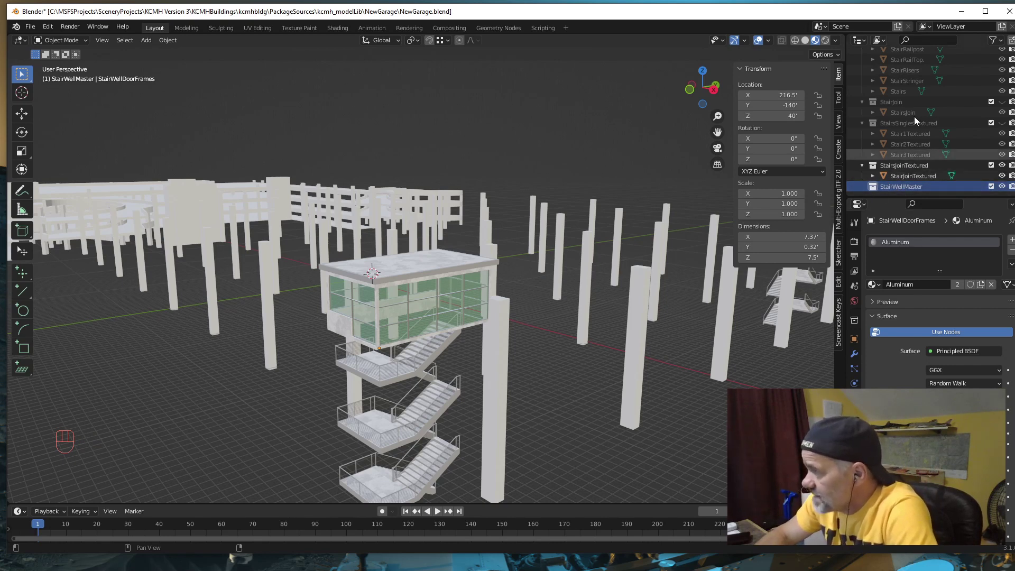
Step: Duplicate all objects in the StairWells collection in place, from Conduit through StairWellWindowGlass
{"action": "scroll", "coordinate": [912, 118], "scroll_direction": "up", "scroll_amount": 5}
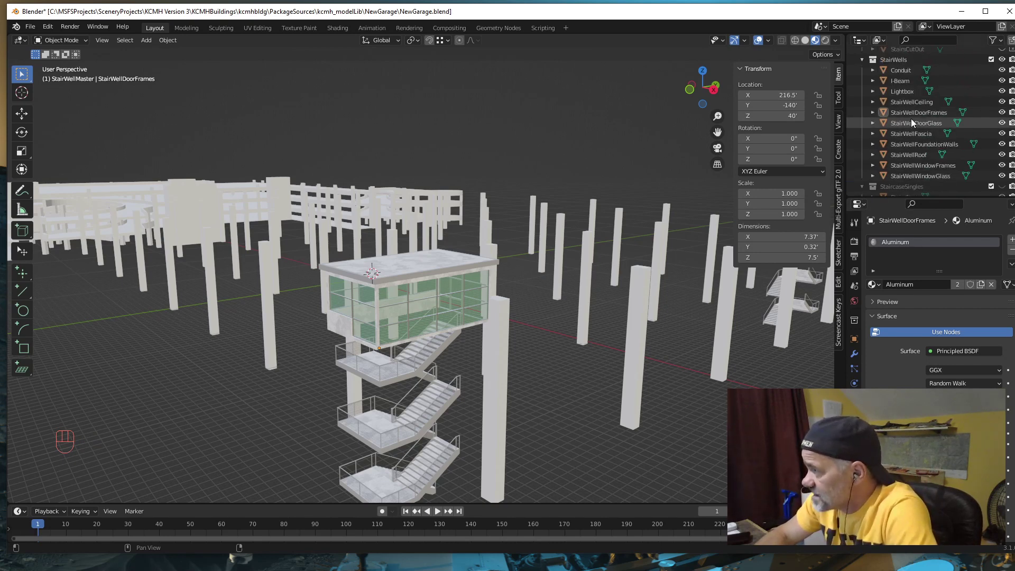
{"action": "left_click", "coordinate": [901, 71]}
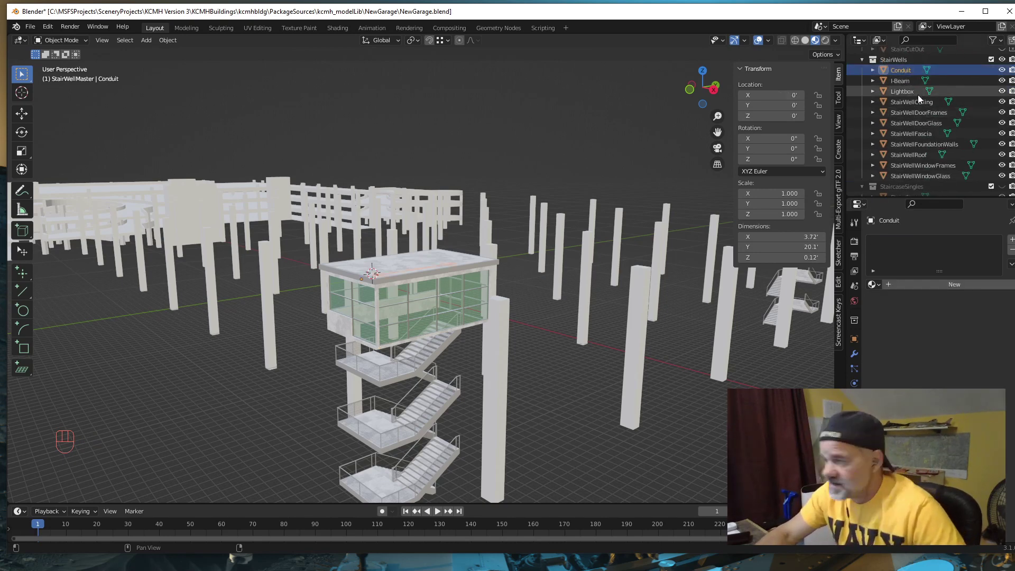
{"action": "left_click", "coordinate": [915, 175], "text": "shift"}
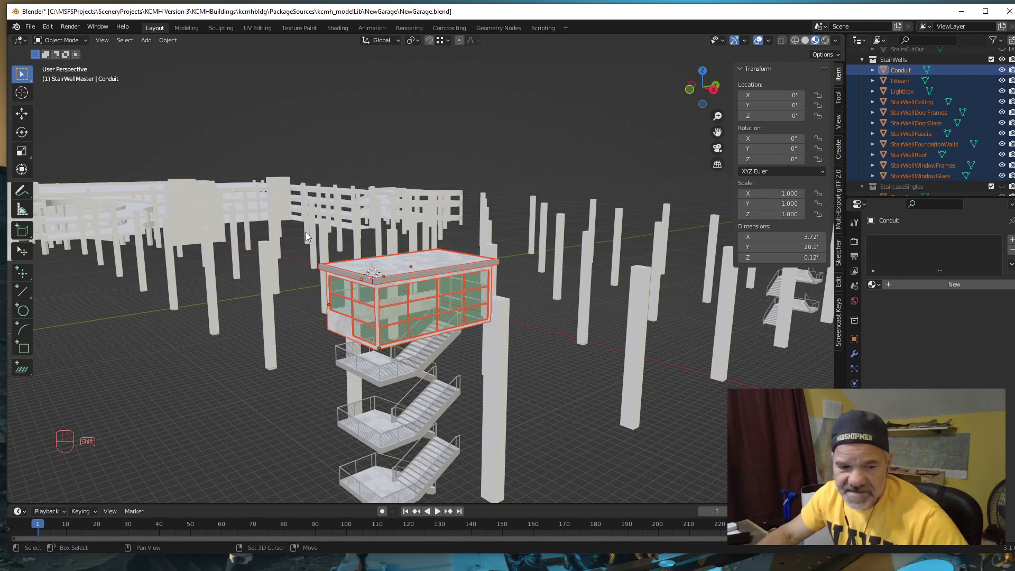
{"action": "key", "text": "shift+d"}
{"action": "key", "text": "Escape"}
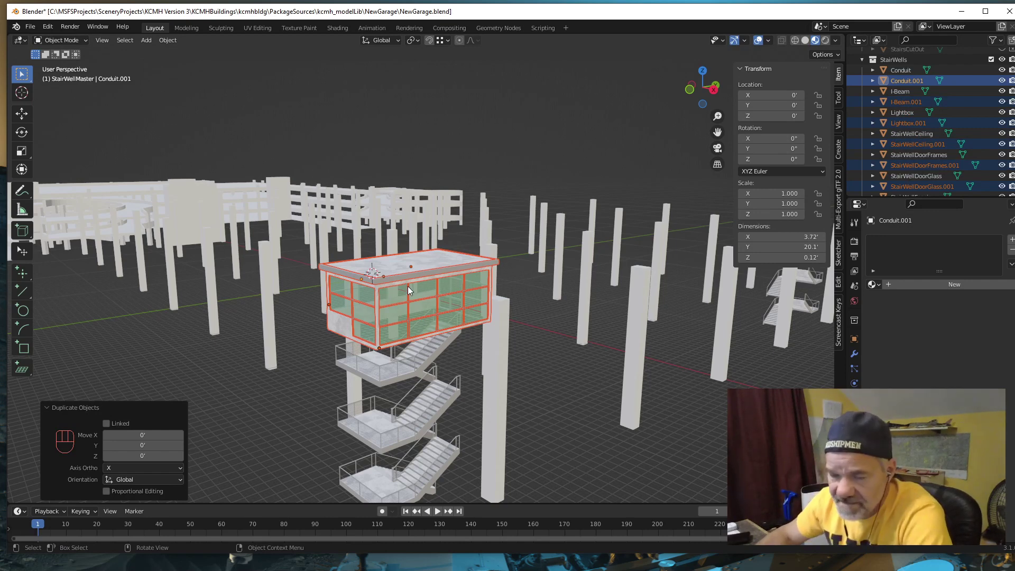
Step: Move the duplicated stairwell parts into the StairWellMaster collection and hide that collection in the viewport
{"action": "key", "text": "m"}
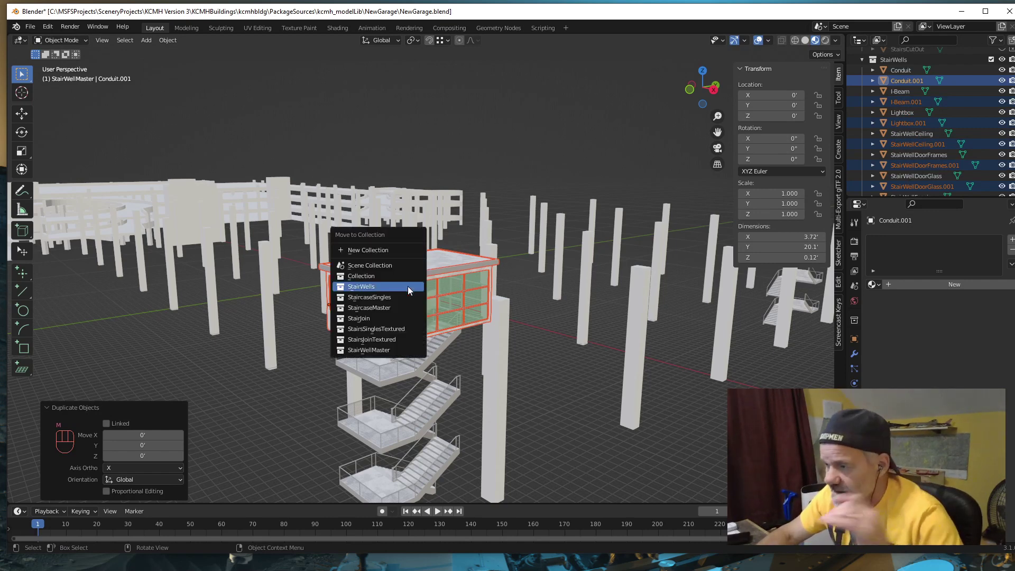
{"action": "left_click", "coordinate": [360, 350]}
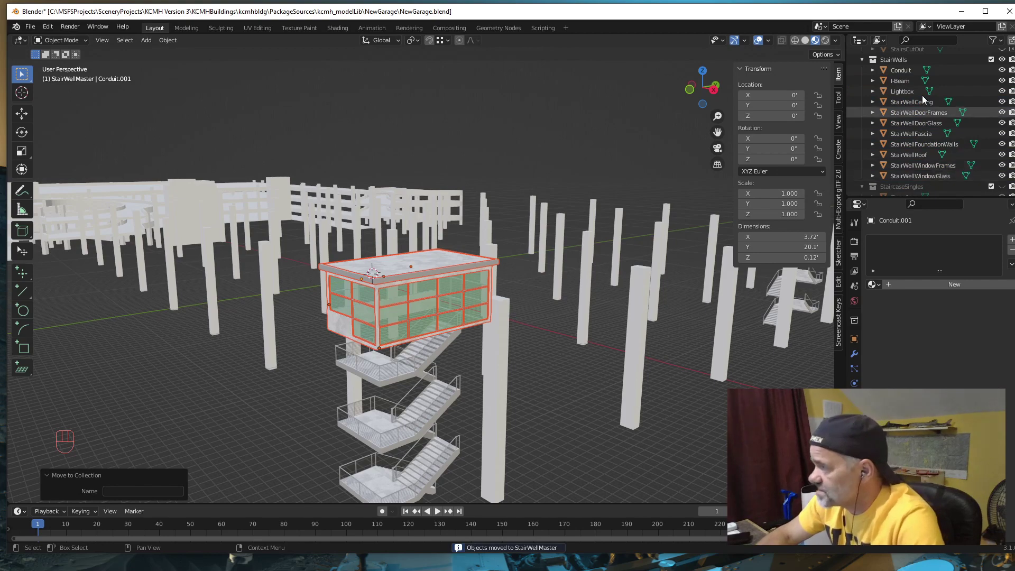
{"action": "scroll", "coordinate": [921, 122], "scroll_direction": "down", "scroll_amount": 8}
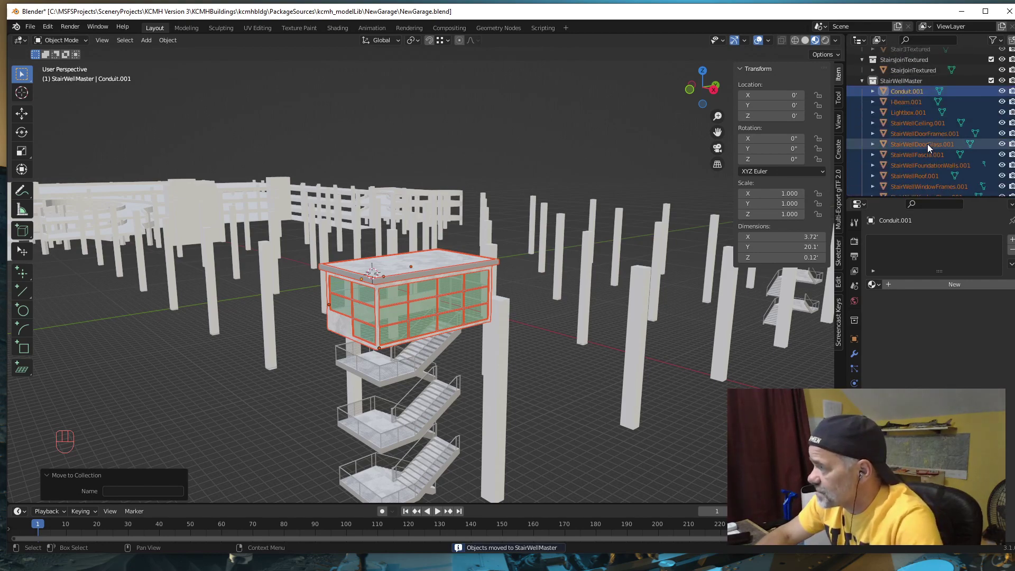
{"action": "left_click", "coordinate": [1003, 81]}
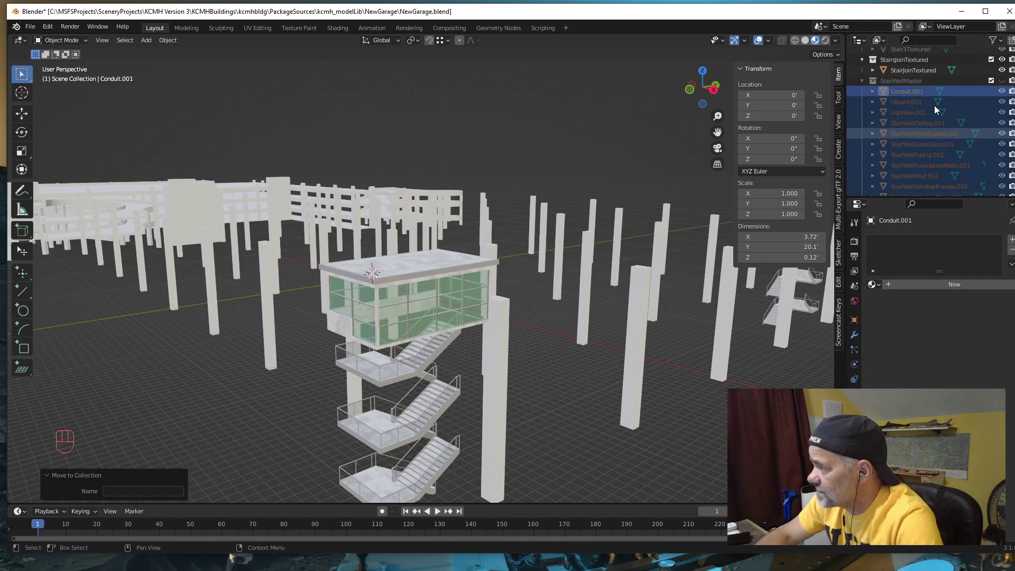
{"action": "left_click", "coordinate": [932, 80]}
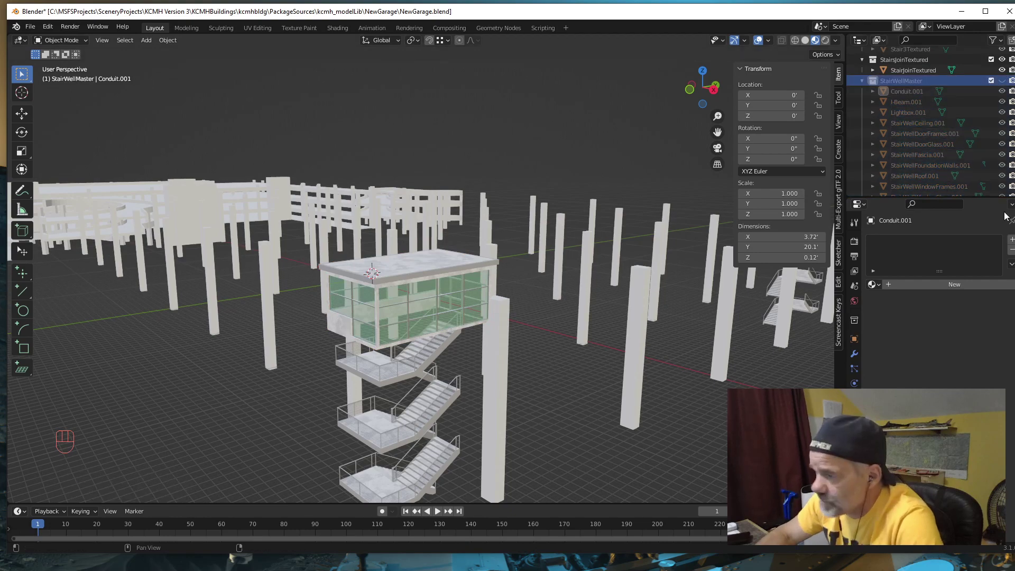
Step: Join all original parts in the StairWells collection, from Conduit through StairWellWindowGlass, into one object
{"action": "scroll", "coordinate": [462, 337], "scroll_direction": "up", "scroll_amount": 4}
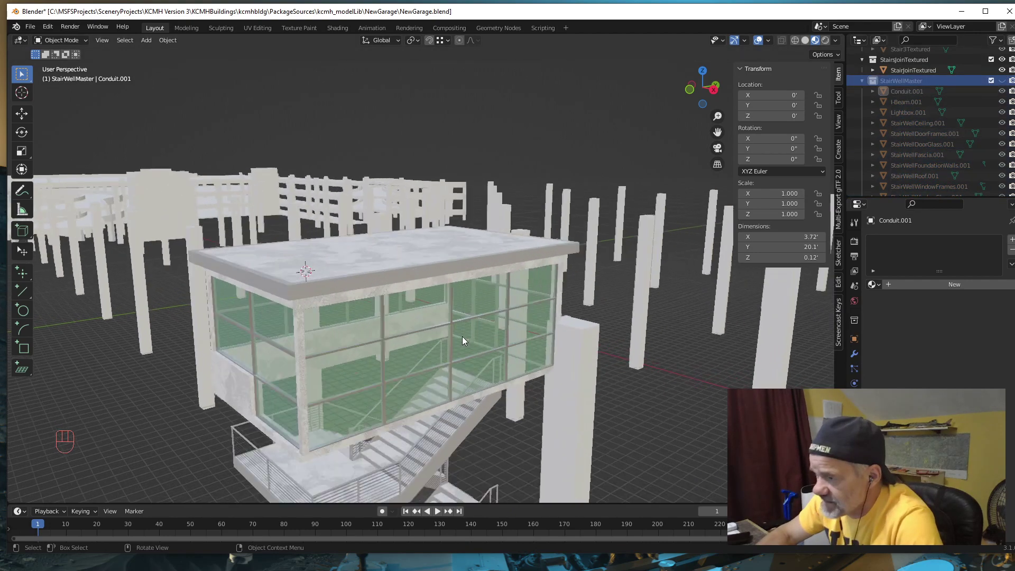
{"action": "scroll", "coordinate": [462, 337], "scroll_direction": "down", "scroll_amount": 3}
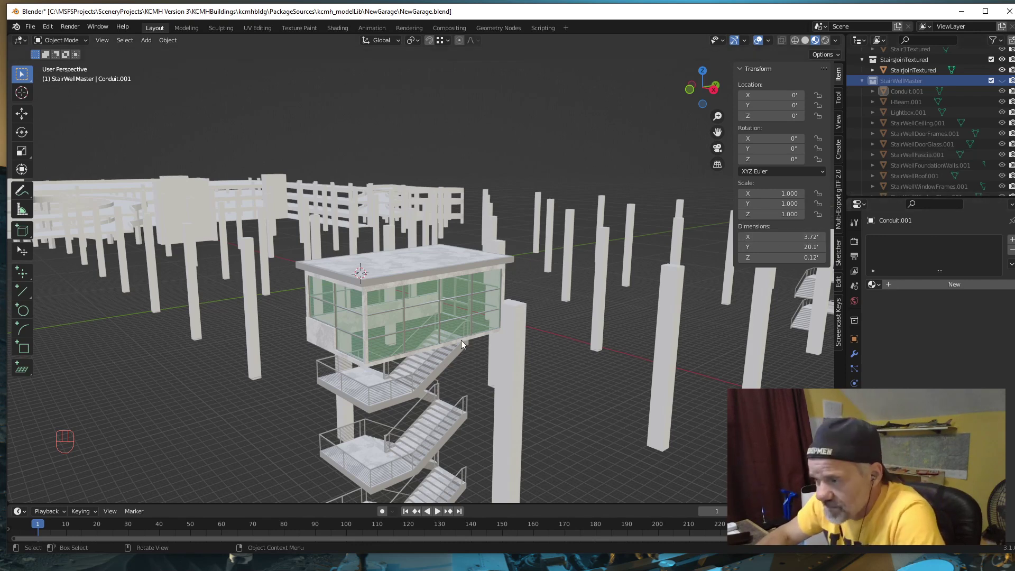
{"action": "scroll", "coordinate": [936, 127], "scroll_direction": "up", "scroll_amount": 5}
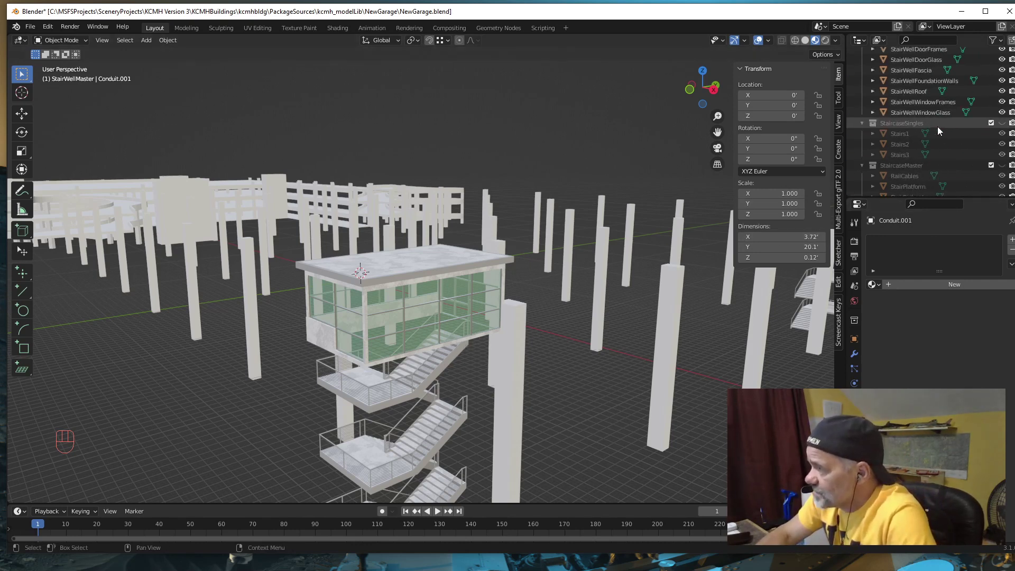
{"action": "scroll", "coordinate": [937, 126], "scroll_direction": "down", "scroll_amount": 4}
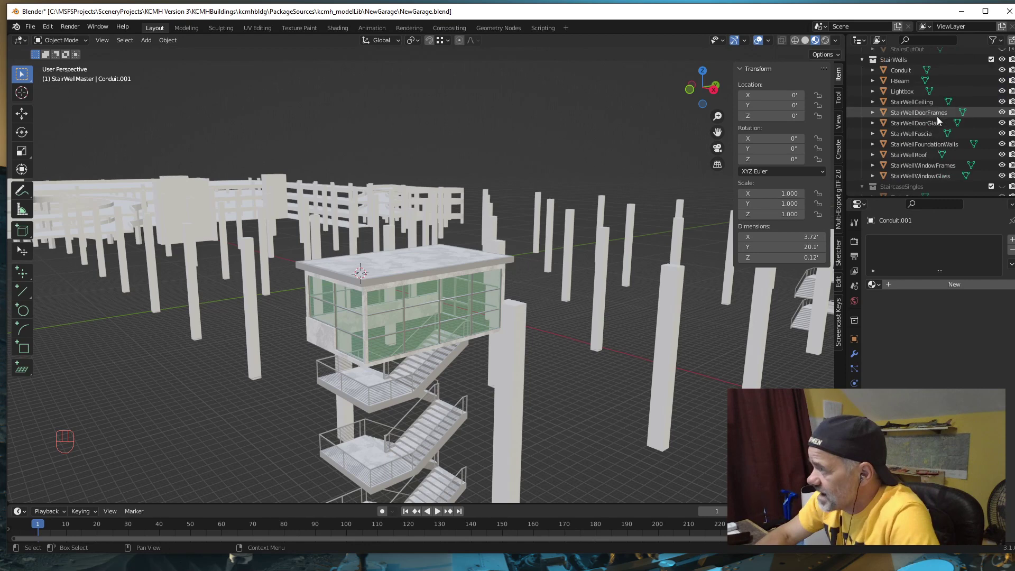
{"action": "left_click", "coordinate": [900, 70]}
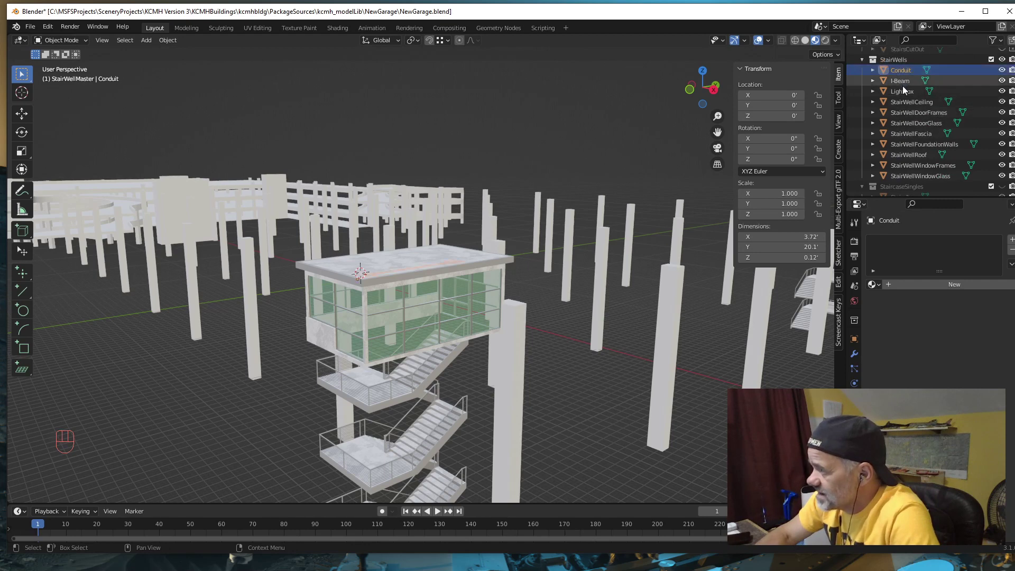
{"action": "left_click", "coordinate": [915, 175], "text": "shift"}
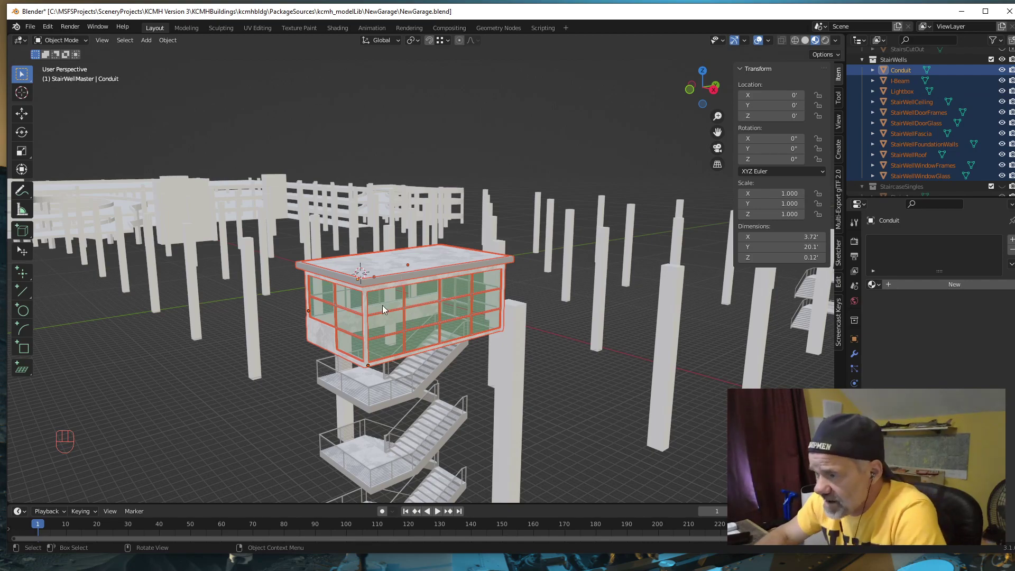
{"action": "middle_click_drag", "start_coordinate": [407, 317], "coordinate": [440, 324]}
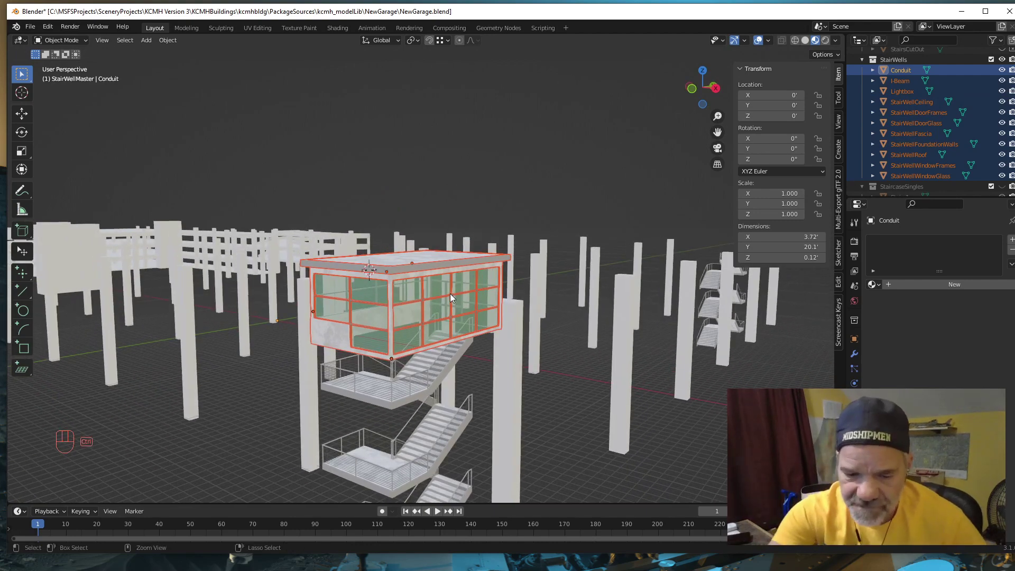
{"action": "key", "text": "ctrl+j"}
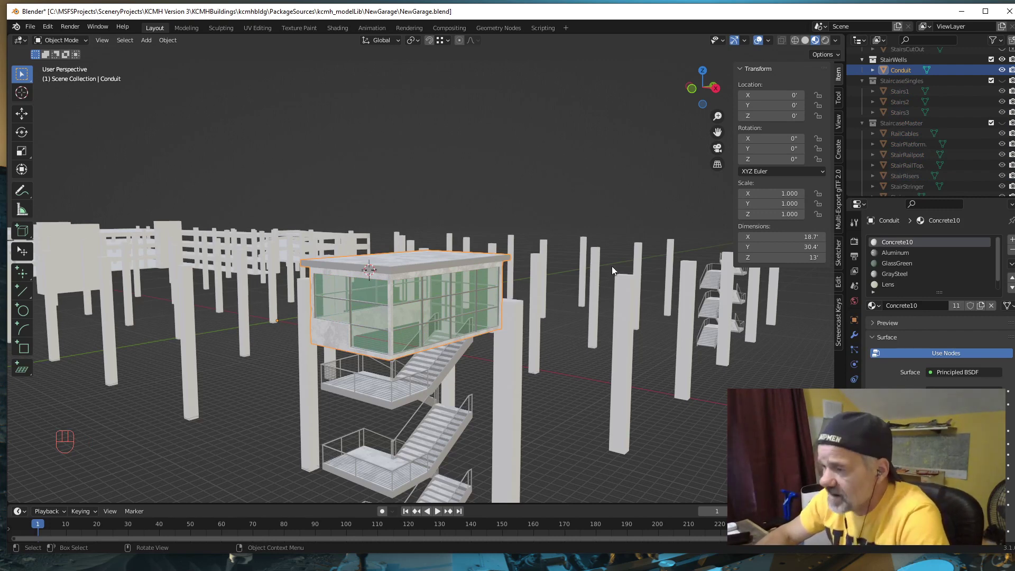
Step: Rename the joined object in the StairWells collection to StairWell
{"action": "double_click", "coordinate": [897, 70]}
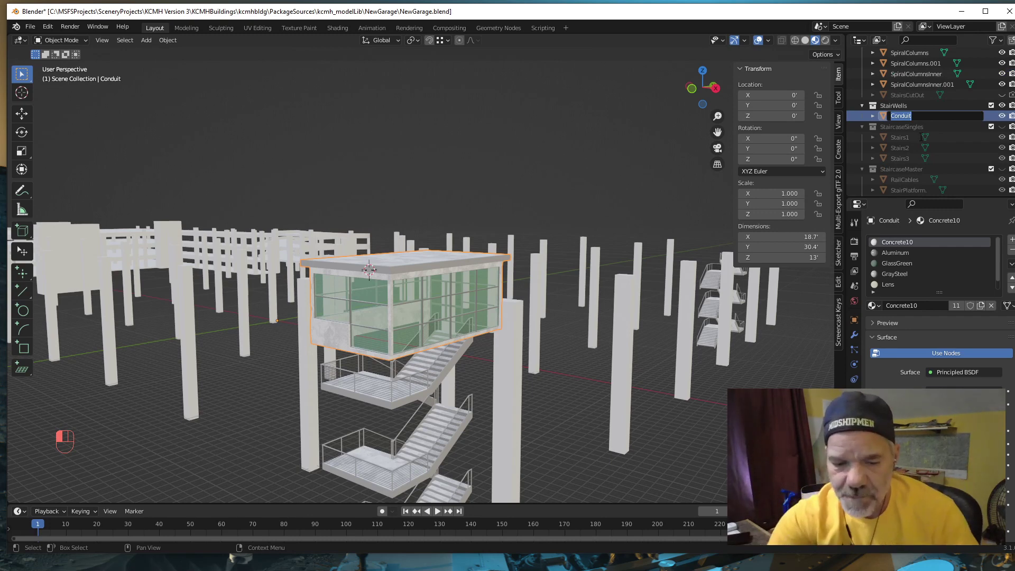
{"action": "type", "text": "Sta"}
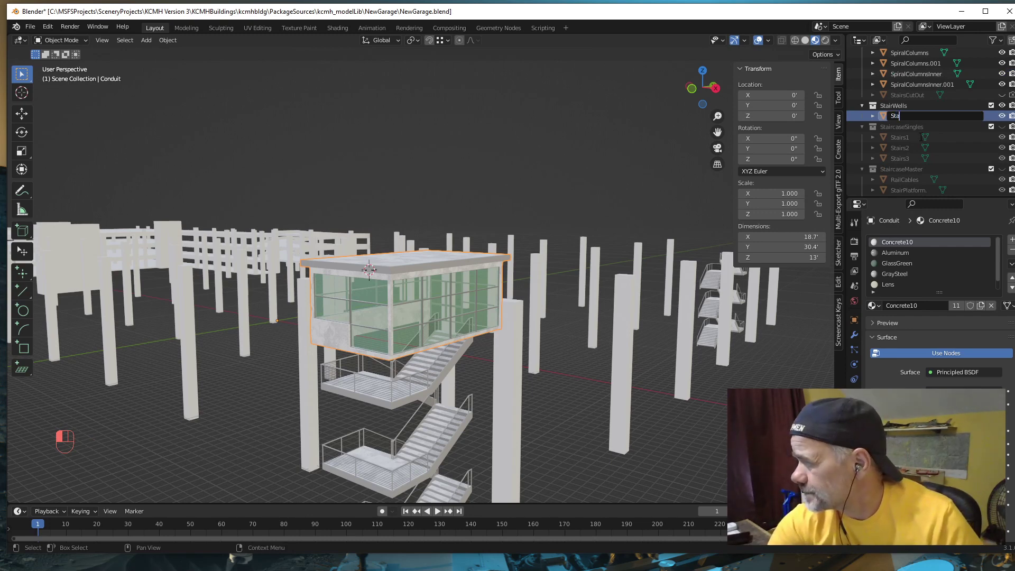
{"action": "type", "text": "irW"}
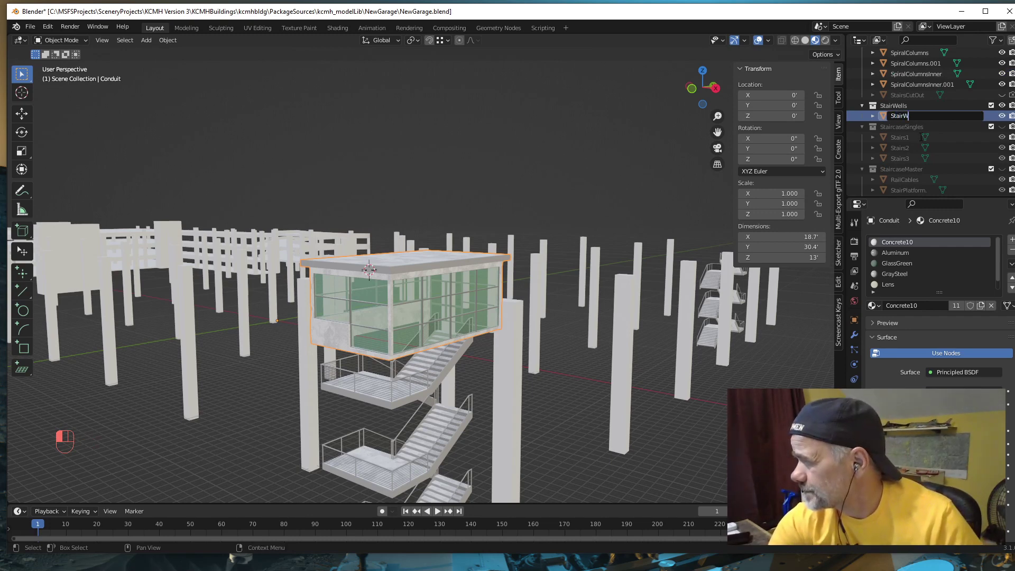
{"action": "type", "text": "ell"}
{"action": "key", "text": "Return"}
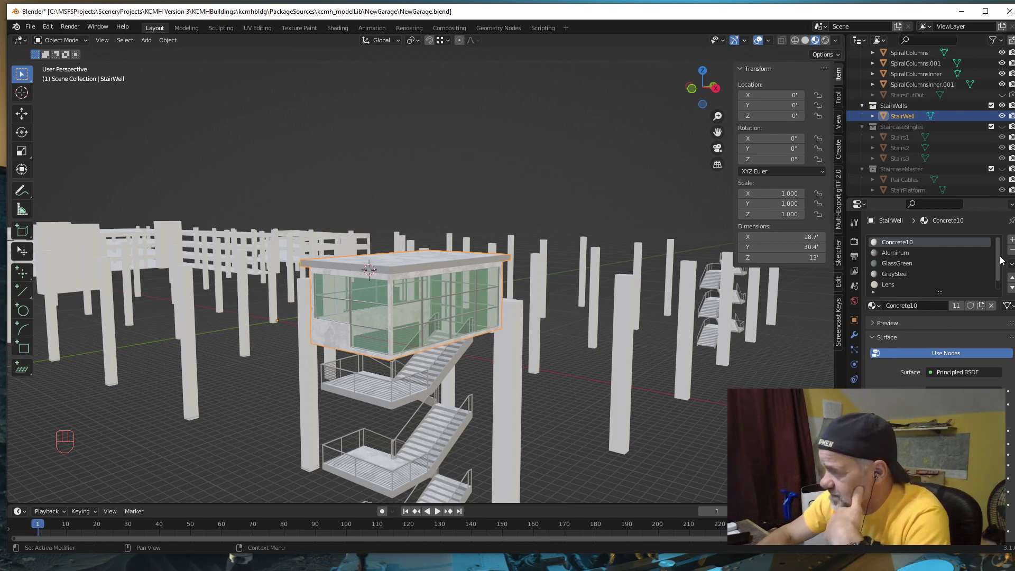
{"action": "mouse_move", "coordinate": [1001, 260]}
{"action": "left_mouse_down"}
{"action": "mouse_move", "coordinate": [1001, 274]}
{"action": "mouse_move", "coordinate": [1001, 253]}
{"action": "left_mouse_up"}
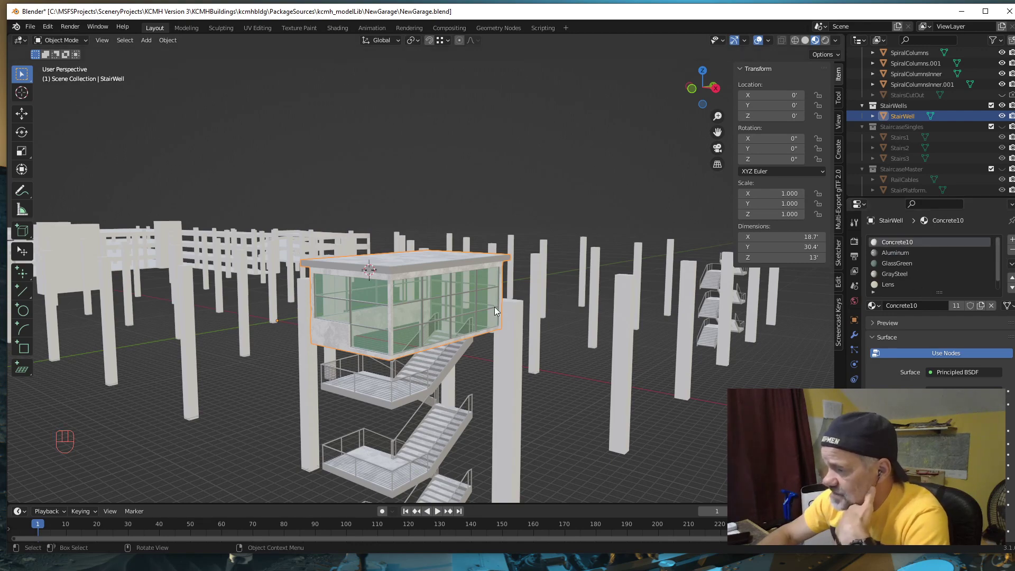
Step: Unhide the MainDecks.001 object between the two staircases and make it the active selection
{"action": "scroll", "coordinate": [513, 325], "scroll_direction": "down", "scroll_amount": 4}
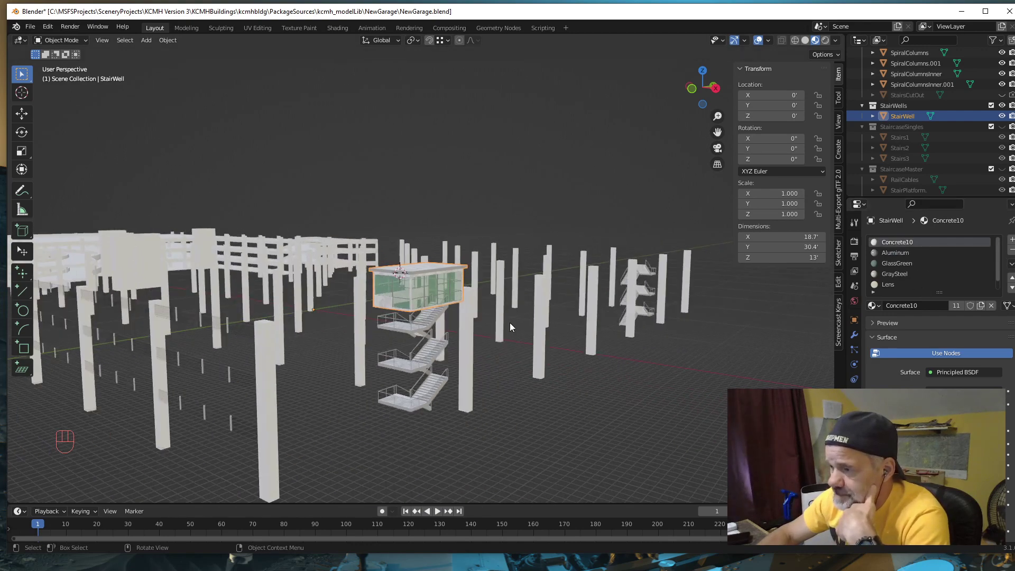
{"action": "middle_click_drag", "start_coordinate": [525, 335], "coordinate": [465, 339]}
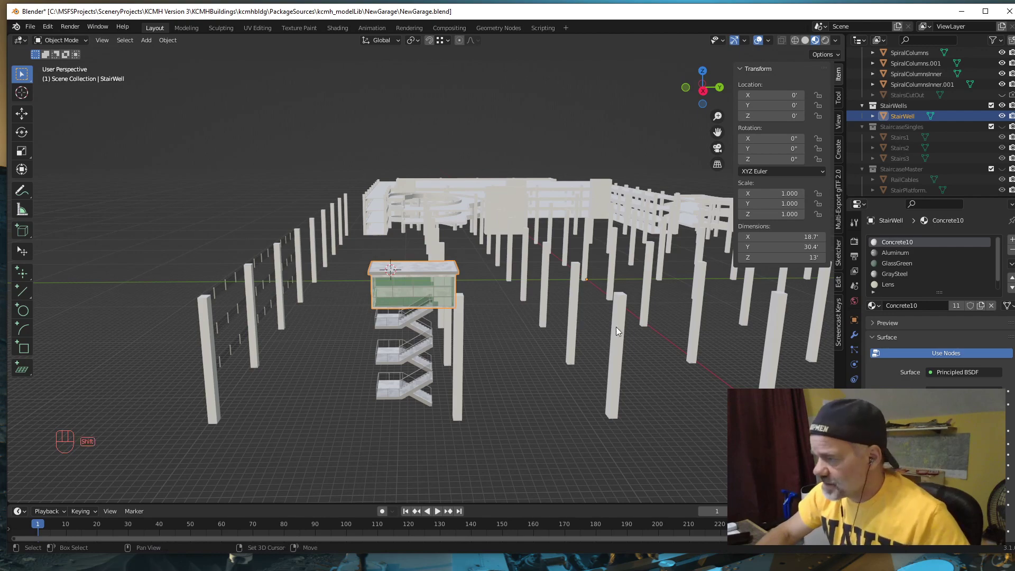
{"action": "middle_click_drag", "start_coordinate": [616, 327], "coordinate": [636, 320], "text": "shift"}
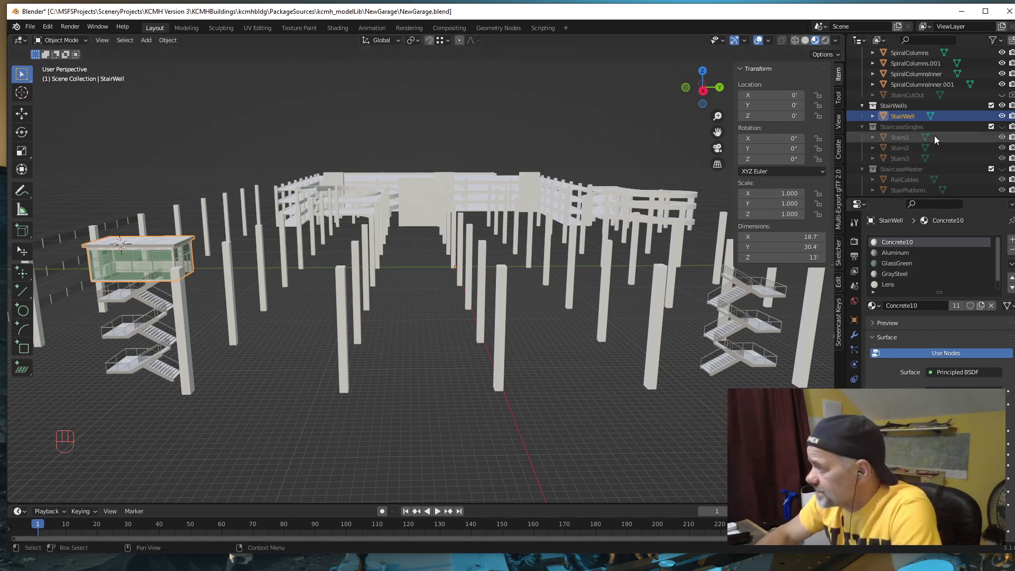
{"action": "scroll", "coordinate": [930, 137], "scroll_direction": "up", "scroll_amount": 5}
{"action": "scroll", "coordinate": [942, 135], "scroll_direction": "up", "scroll_amount": 4}
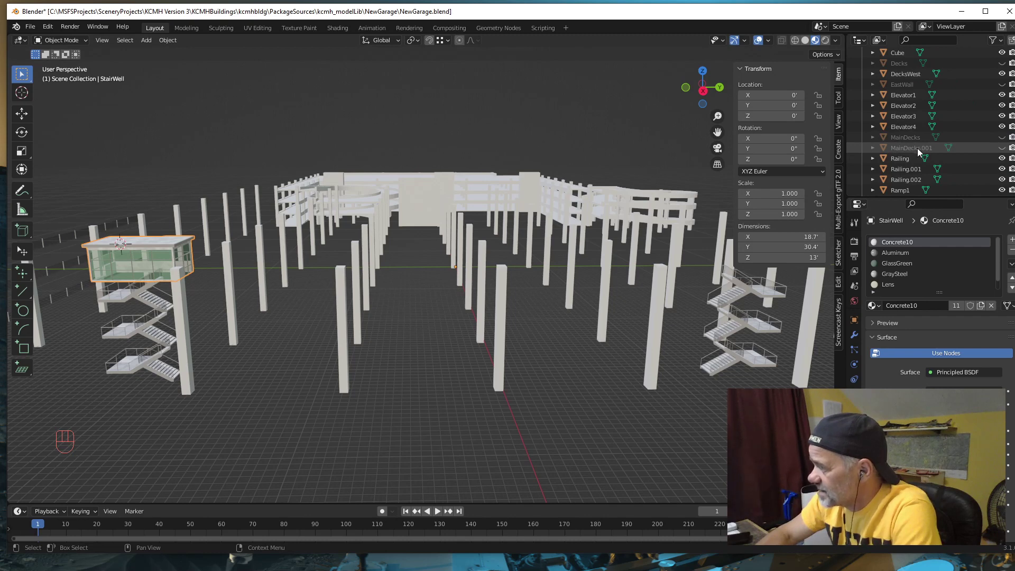
{"action": "left_click", "coordinate": [1003, 148]}
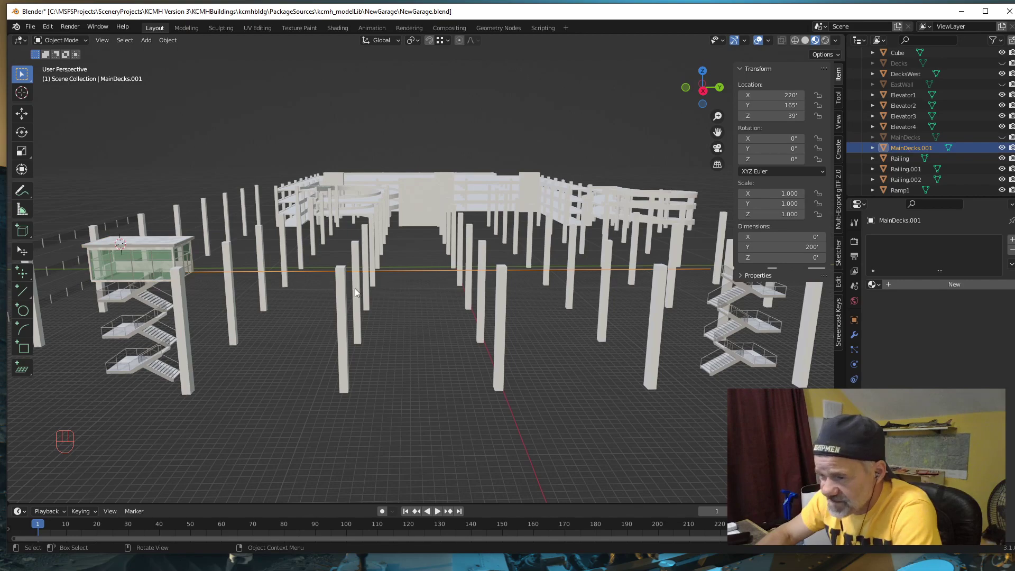
Step: Snap the 3D cursor to the selected vertices of MainDecks.001, midway between the two staircases, and return to Object Mode
{"action": "middle_click_drag", "start_coordinate": [387, 314], "coordinate": [110, 326]}
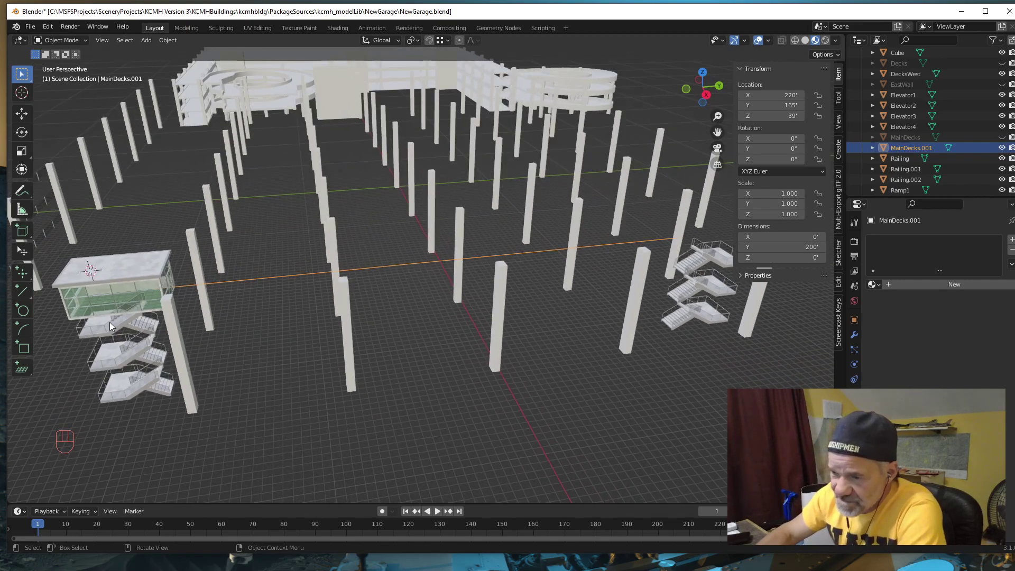
{"action": "middle_click_drag", "start_coordinate": [467, 348], "coordinate": [445, 340]}
{"action": "middle_click_drag", "start_coordinate": [191, 280], "coordinate": [213, 287]}
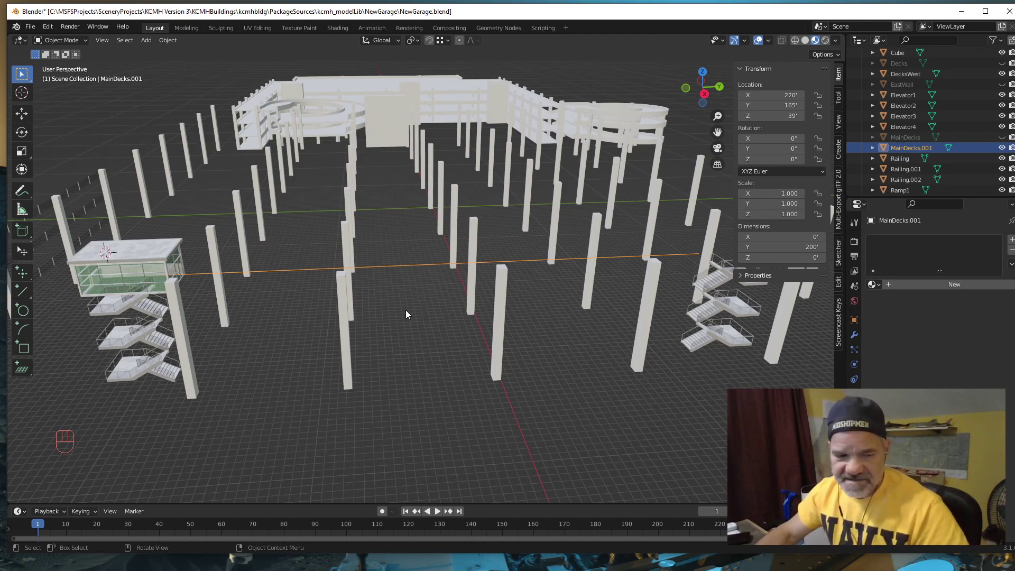
{"action": "key", "text": "Tab"}
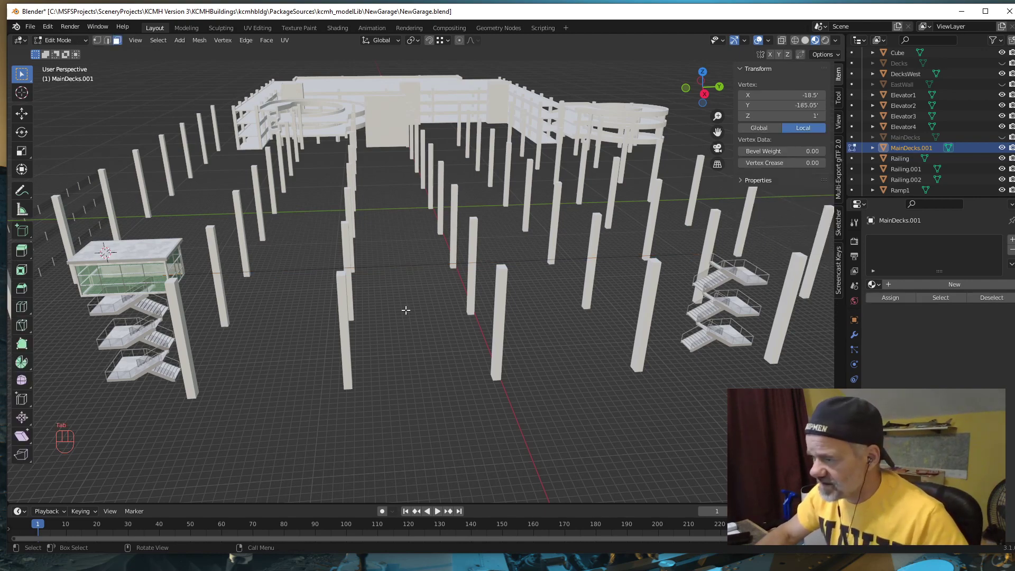
{"action": "left_click", "coordinate": [97, 41]}
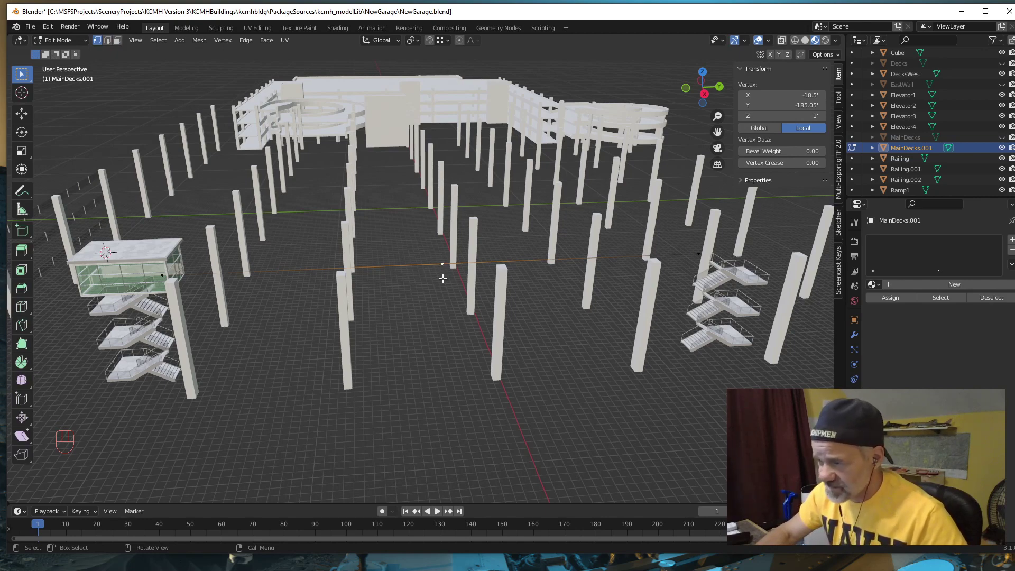
{"action": "key", "text": "shift+s"}
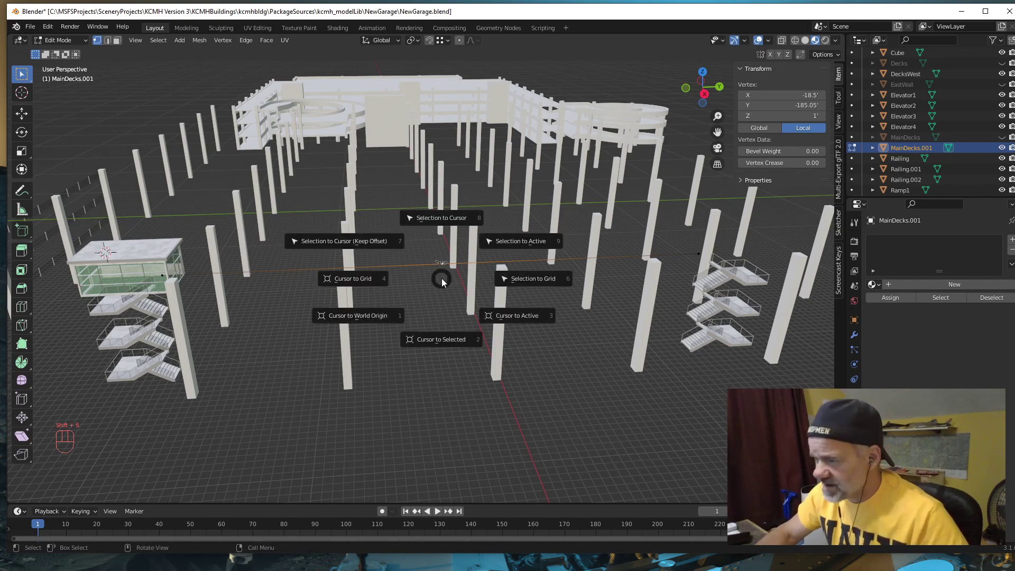
{"action": "left_click", "coordinate": [454, 344]}
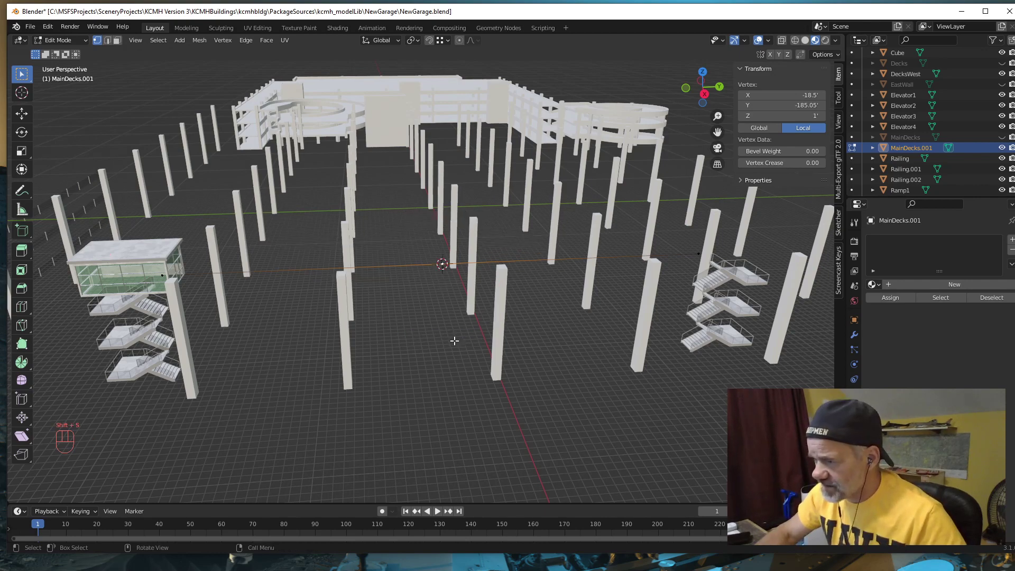
{"action": "key", "text": "Tab"}
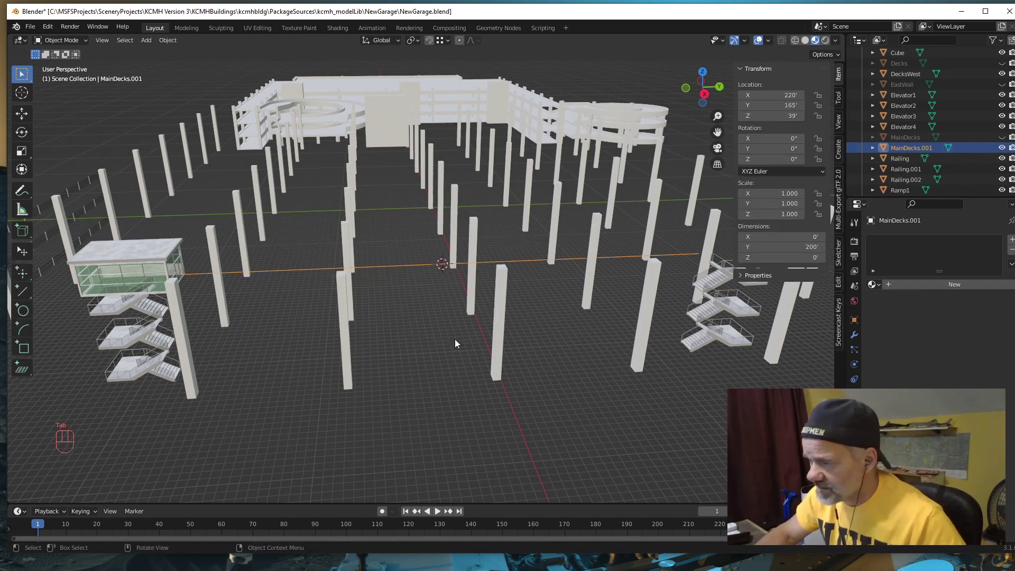
Step: Set the StairWell object's origin to the 3D cursor
{"action": "left_click", "coordinate": [158, 259]}
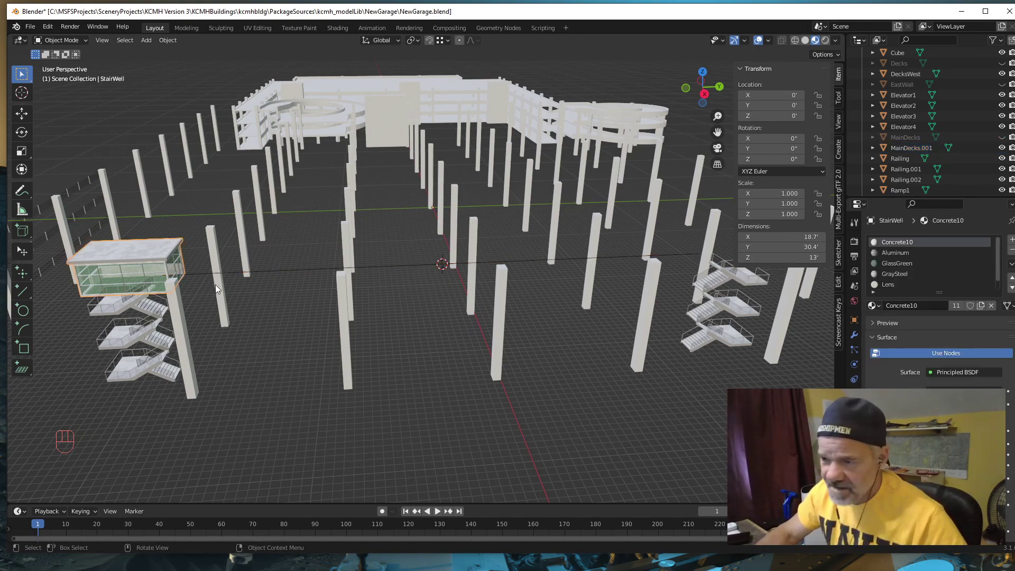
{"action": "right_click", "coordinate": [252, 280]}
{"action": "mouse_move", "coordinate": [249, 281]}
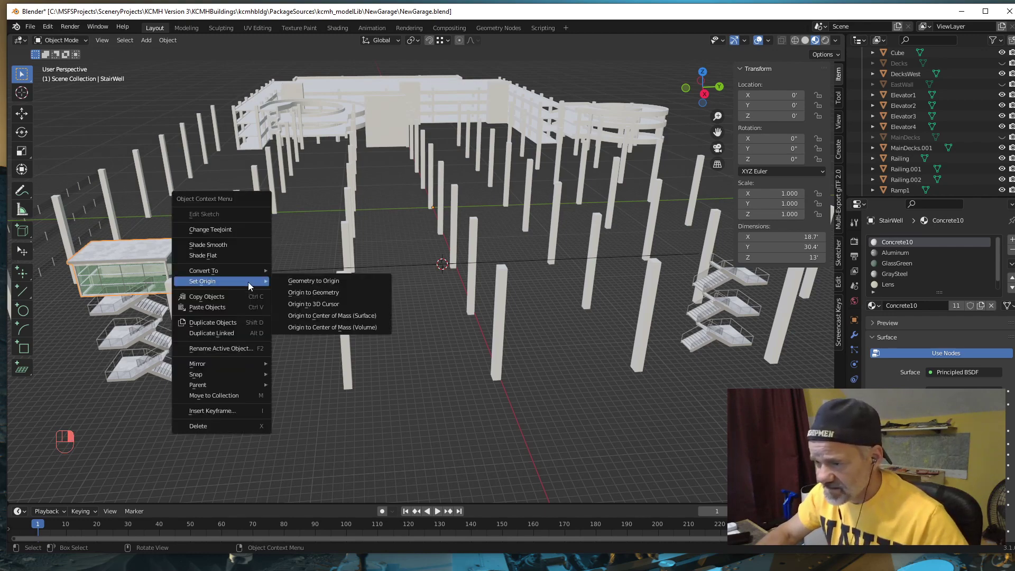
{"action": "left_click", "coordinate": [344, 304]}
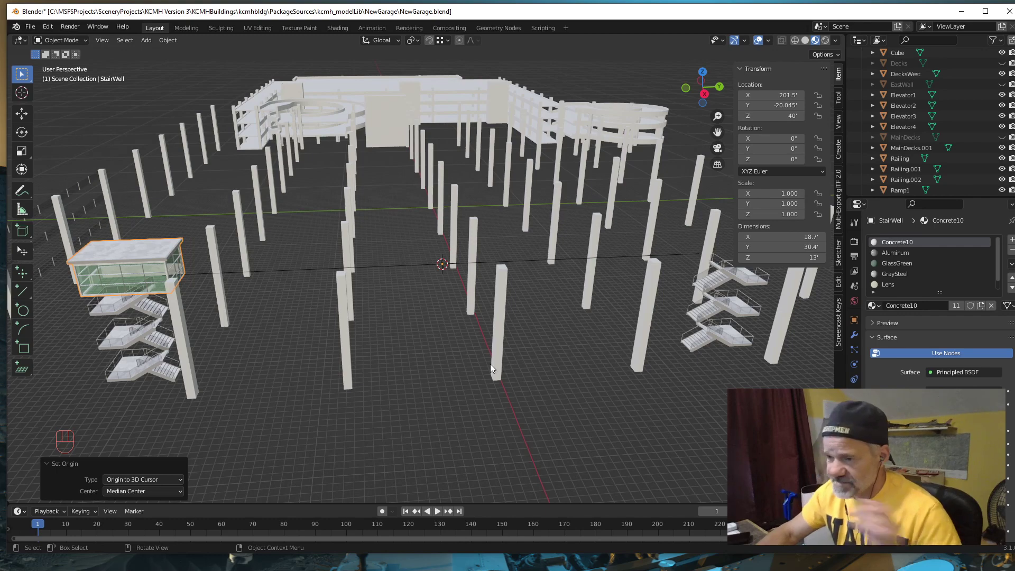
Step: Add a Mirror modifier to StairWell that mirrors it across the Y axis only
{"action": "middle_click_drag", "start_coordinate": [487, 363], "coordinate": [484, 348]}
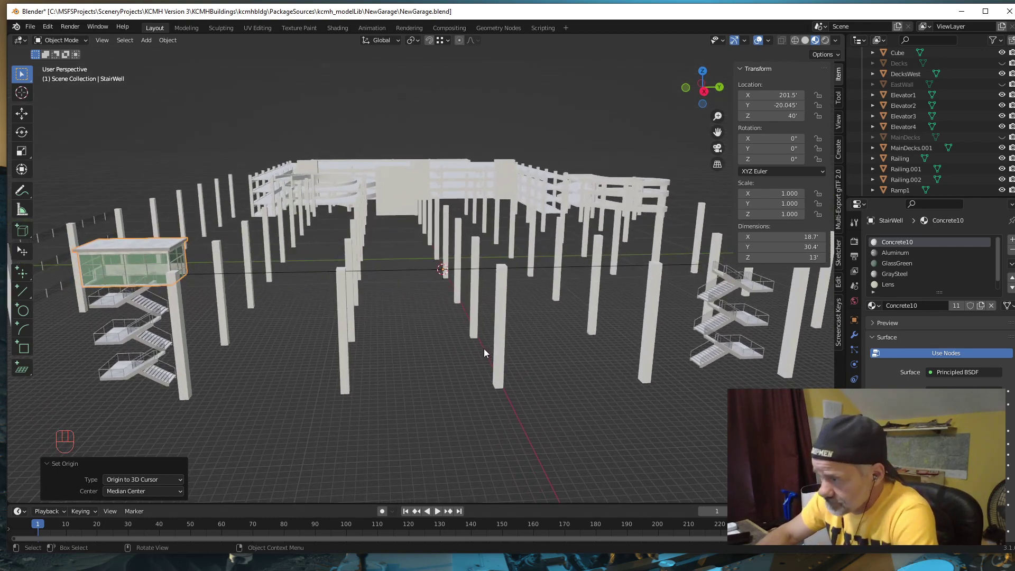
{"action": "scroll", "coordinate": [473, 341], "scroll_direction": "up", "scroll_amount": 3}
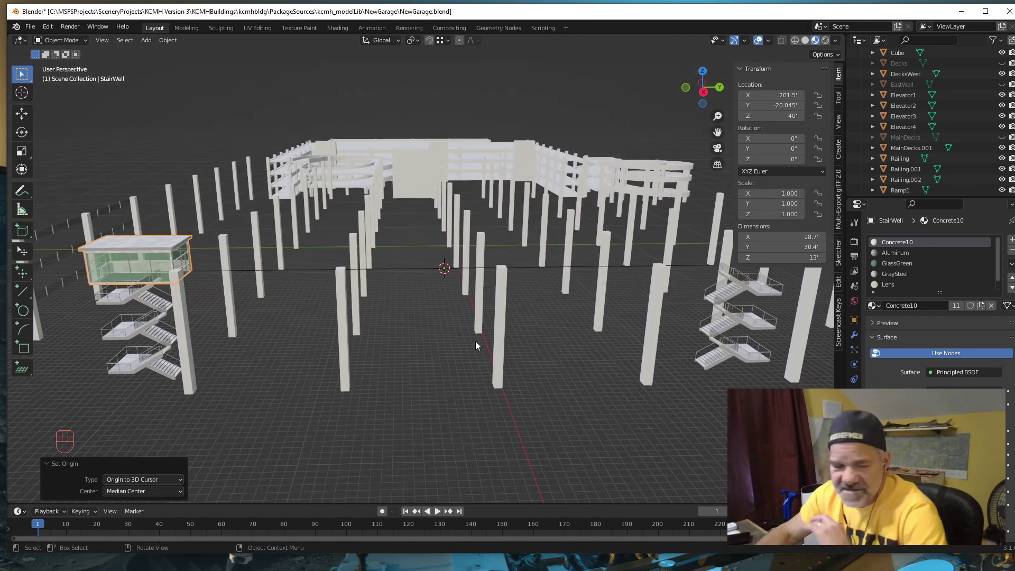
{"action": "middle_click_drag", "start_coordinate": [490, 352], "coordinate": [411, 359], "text": "shift"}
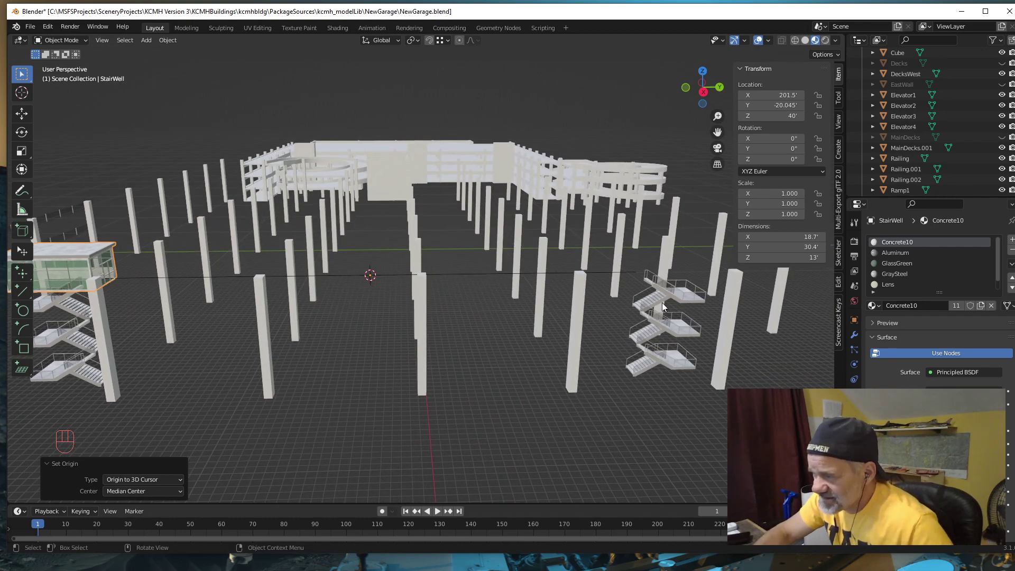
{"action": "middle_click_drag", "start_coordinate": [342, 340], "coordinate": [393, 350], "text": "shift"}
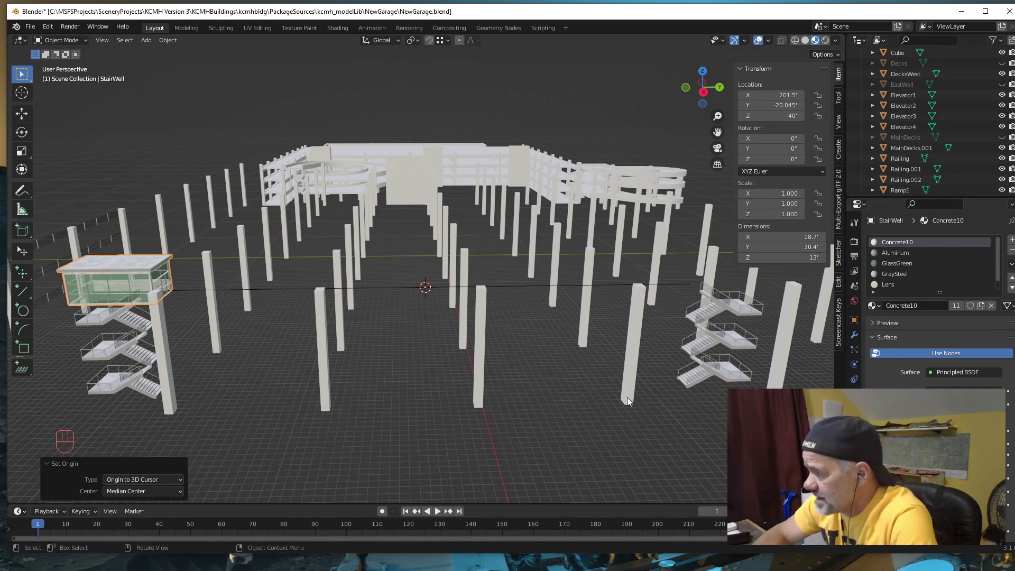
{"action": "left_click", "coordinate": [855, 336]}
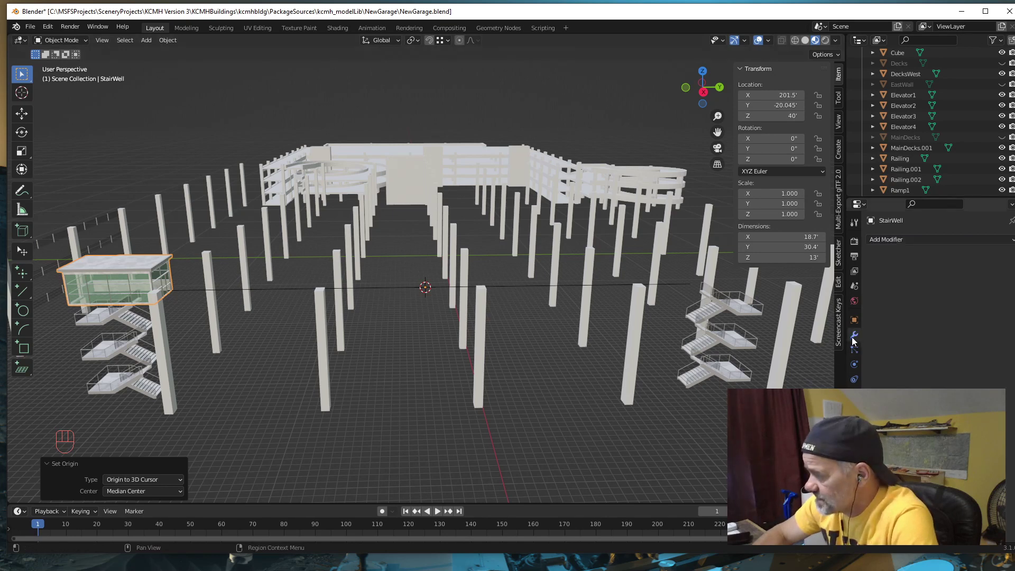
{"action": "left_click", "coordinate": [887, 238]}
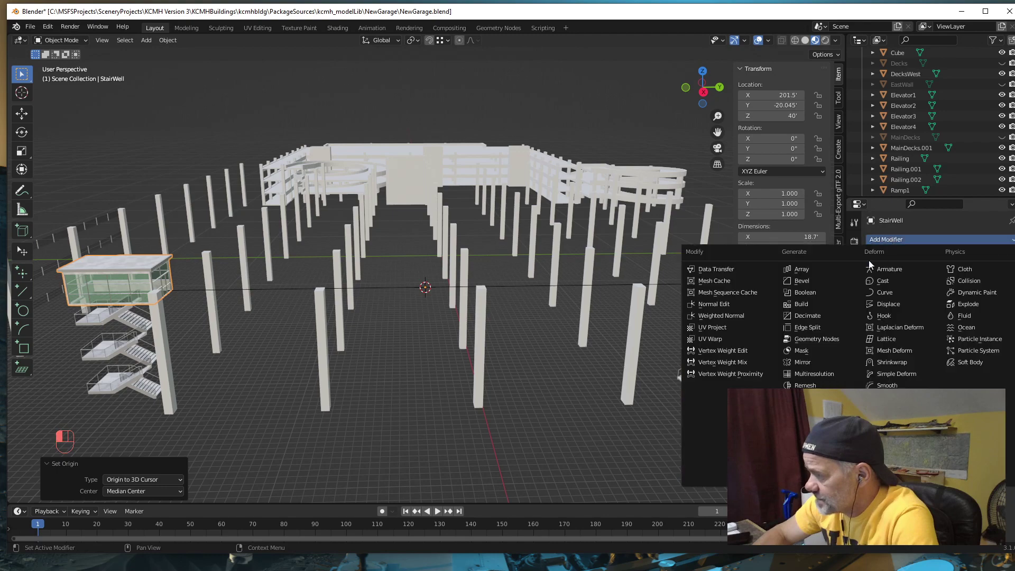
{"action": "left_click", "coordinate": [803, 363]}
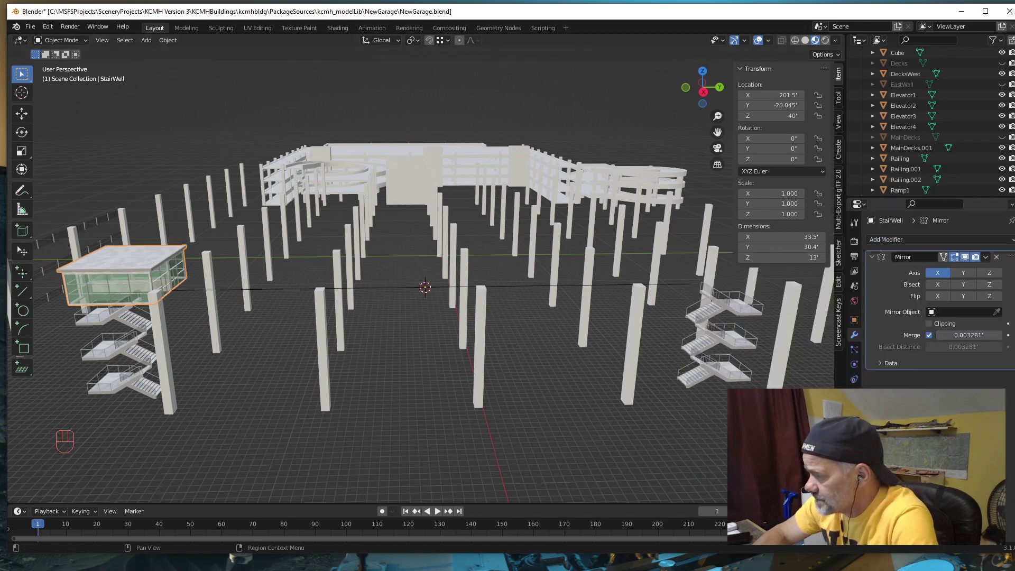
{"action": "left_click", "coordinate": [938, 273]}
{"action": "left_click", "coordinate": [963, 273]}
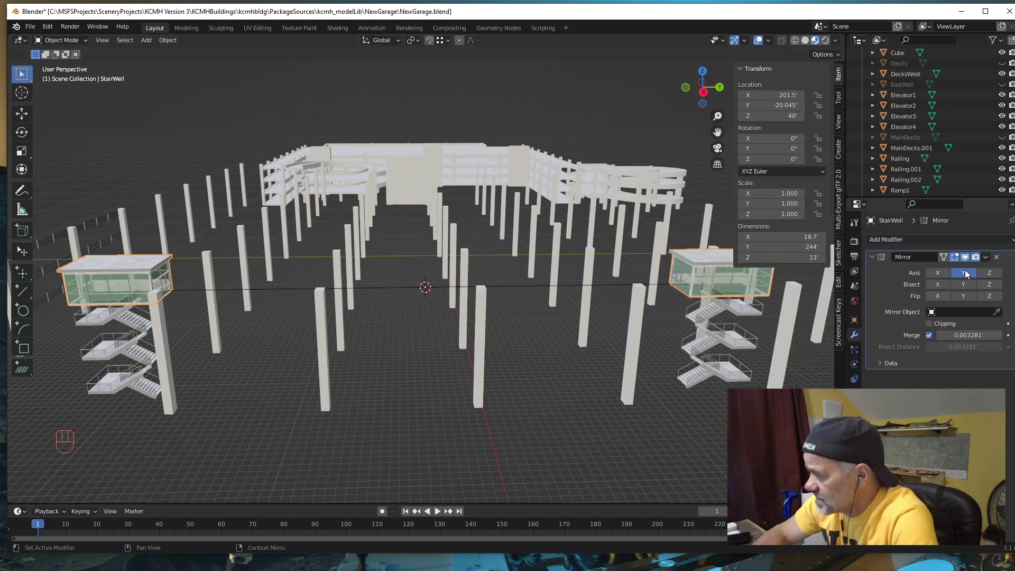
Step: Apply the Mirror modifier on StairWell and deselect the object
{"action": "middle_click_drag", "start_coordinate": [725, 389], "coordinate": [563, 359]}
{"action": "scroll", "coordinate": [612, 379], "scroll_direction": "up", "scroll_amount": 3}
{"action": "scroll", "coordinate": [560, 354], "scroll_direction": "down", "scroll_amount": 6}
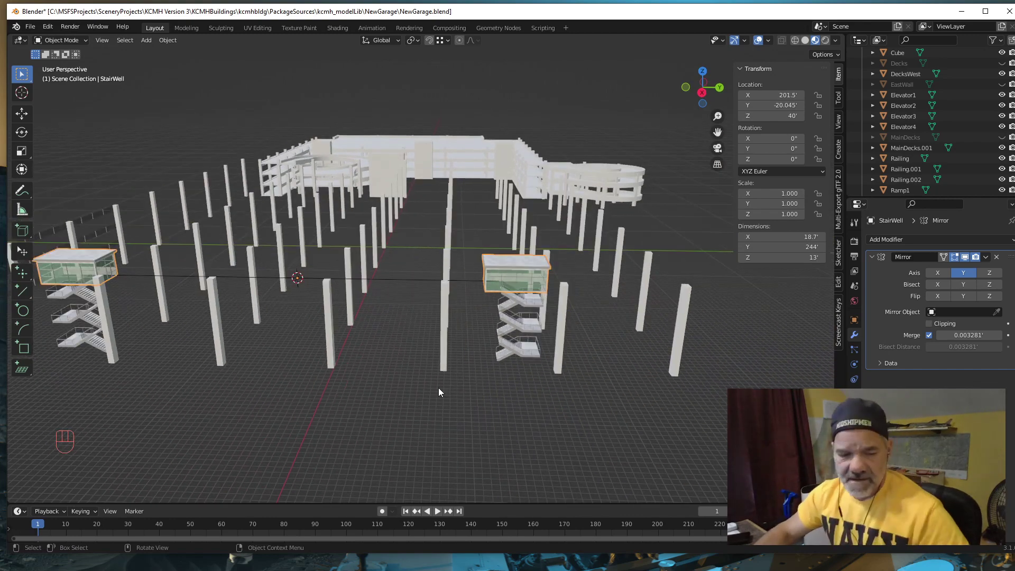
{"action": "left_click", "coordinate": [986, 257]}
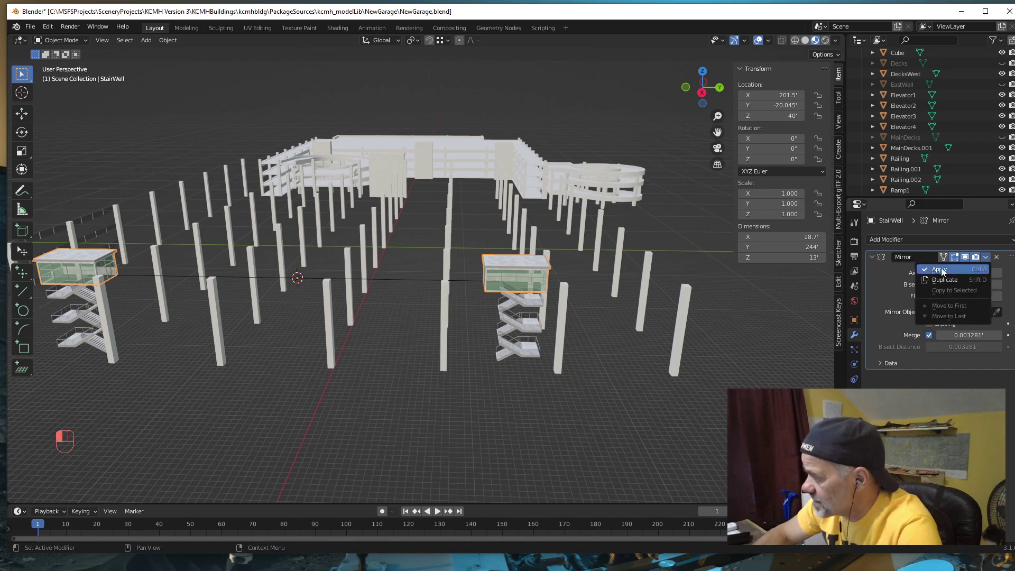
{"action": "left_click", "coordinate": [940, 269]}
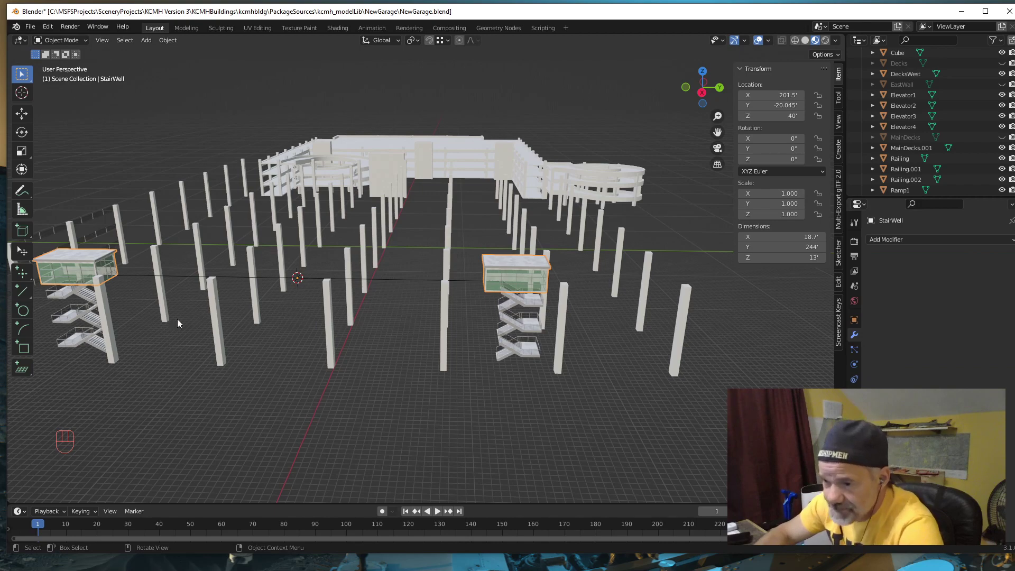
{"action": "left_click", "coordinate": [152, 141]}
Step: Hide the MainDecks.001 helper object and unhide MainDecks in the viewport
{"action": "middle_click_drag", "start_coordinate": [189, 398], "coordinate": [215, 390]}
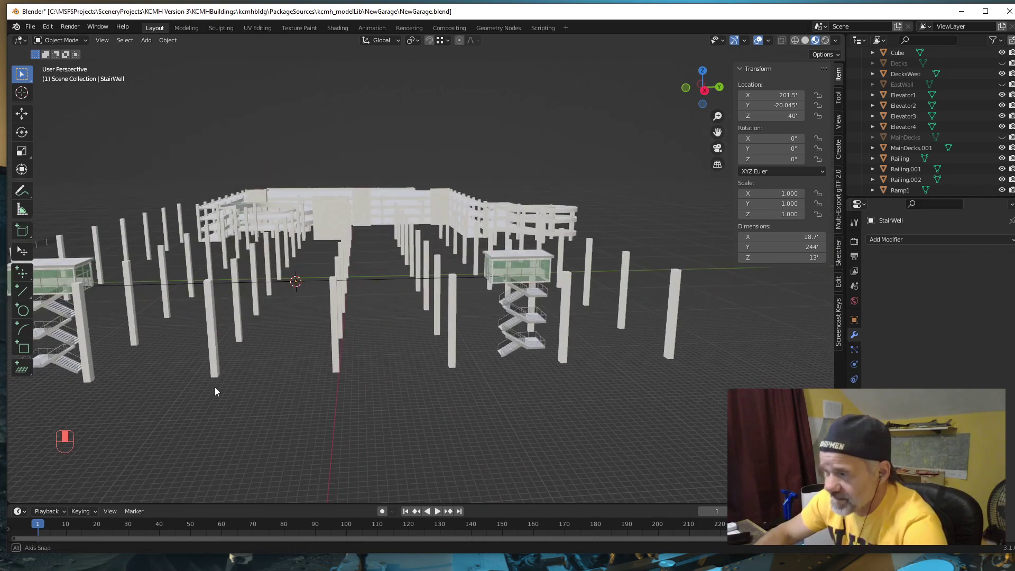
{"action": "middle_click_drag", "start_coordinate": [237, 423], "coordinate": [385, 434], "text": "shift"}
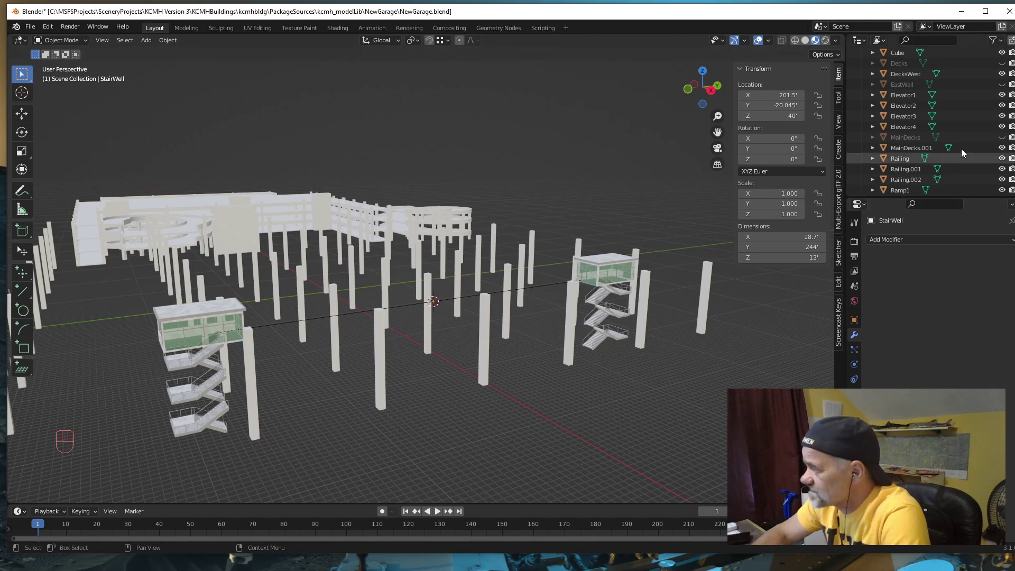
{"action": "left_click", "coordinate": [1002, 149]}
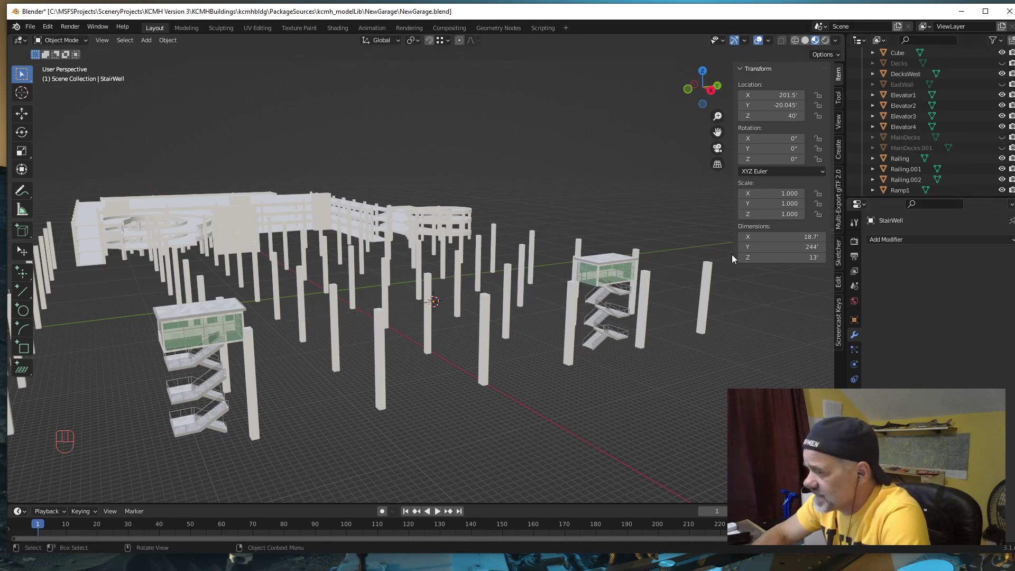
{"action": "left_click", "coordinate": [1002, 137]}
Step: Unhide the EastWall object in the viewport
{"action": "middle_click_drag", "start_coordinate": [472, 427], "coordinate": [477, 419]}
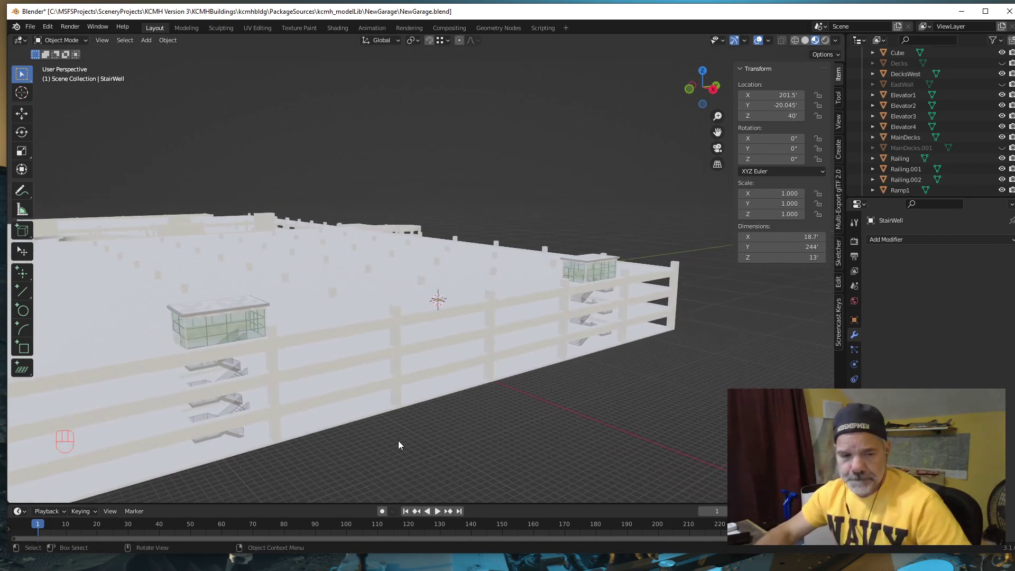
{"action": "middle_click_drag", "start_coordinate": [329, 464], "coordinate": [426, 414]}
{"action": "middle_click_drag", "start_coordinate": [596, 375], "coordinate": [552, 367], "text": "shift"}
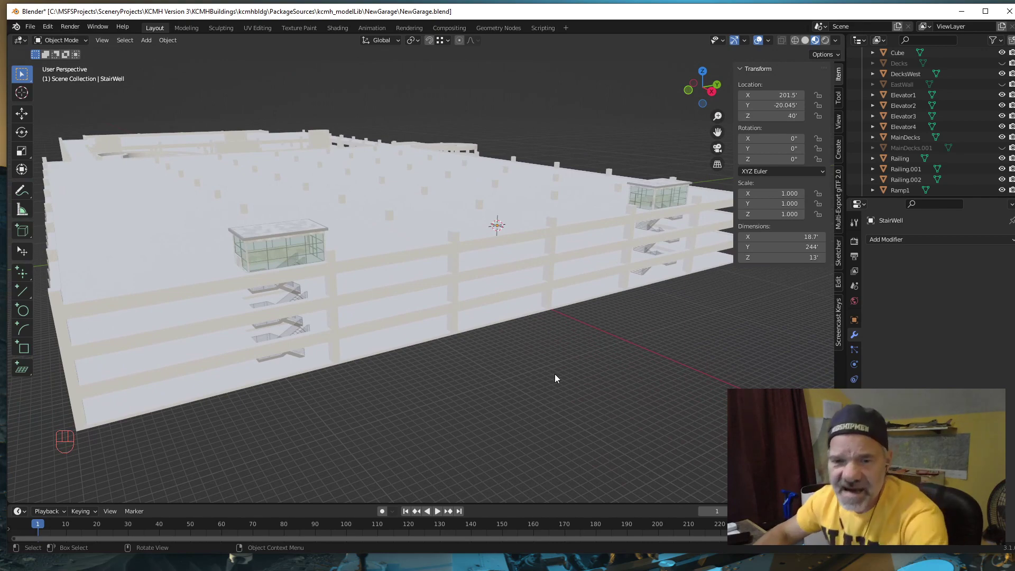
{"action": "middle_click_drag", "start_coordinate": [494, 383], "coordinate": [519, 377]}
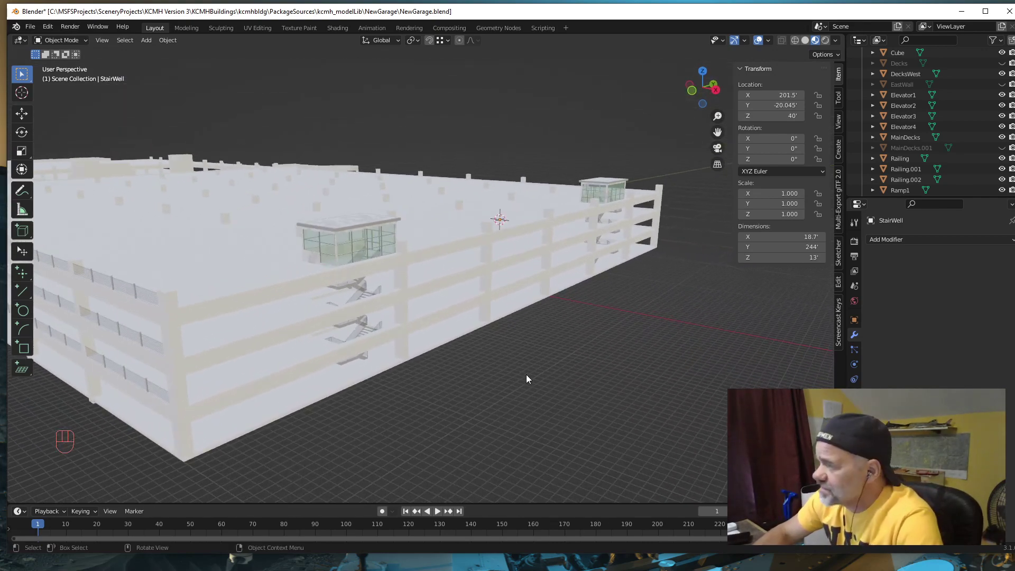
{"action": "left_click", "coordinate": [1002, 85]}
Step: Examine the east wall and both stairwells from several angles and switch to the CONRAC-FINAL_Photo-1.jpg reference photo for comparison
{"action": "mouse_move", "coordinate": [507, 362]}
{"action": "middle_mouse_down"}
{"action": "mouse_move", "coordinate": [428, 339]}
{"action": "mouse_move", "coordinate": [397, 355]}
{"action": "mouse_move", "coordinate": [453, 378]}
{"action": "mouse_move", "coordinate": [492, 380]}
{"action": "mouse_move", "coordinate": [479, 369]}
{"action": "mouse_move", "coordinate": [495, 367]}
{"action": "middle_mouse_up"}
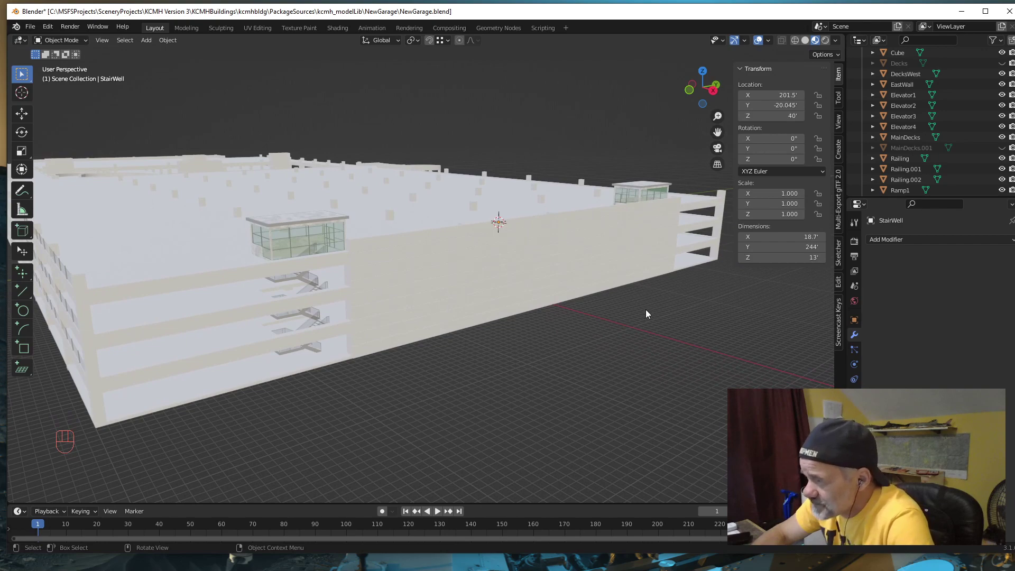
{"action": "middle_click_drag", "start_coordinate": [646, 309], "coordinate": [519, 344]}
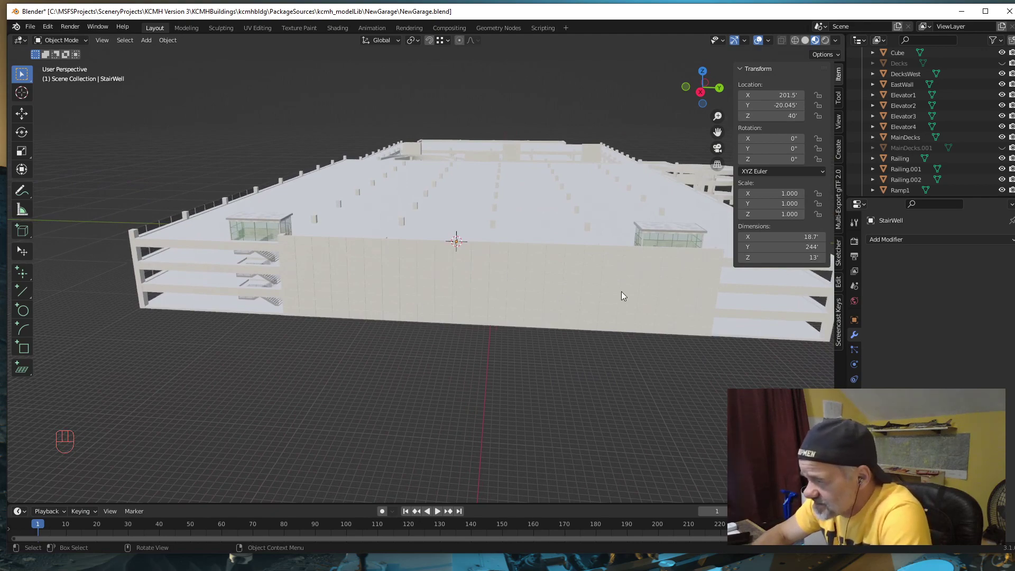
{"action": "middle_click_drag", "start_coordinate": [391, 336], "coordinate": [441, 320]}
{"action": "scroll", "coordinate": [439, 299], "scroll_direction": "up", "scroll_amount": 8}
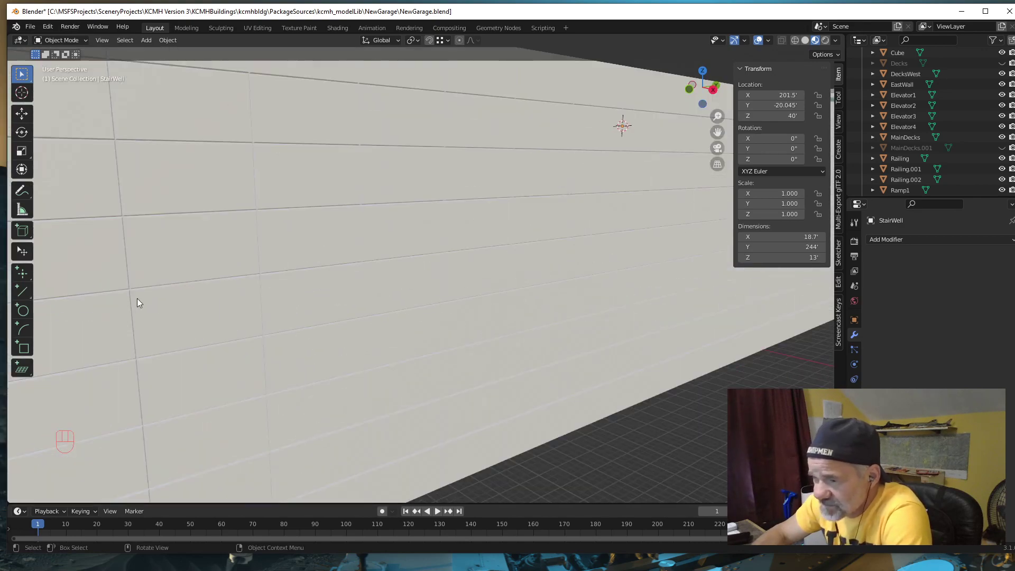
{"action": "scroll", "coordinate": [495, 341], "scroll_direction": "down", "scroll_amount": 8}
{"action": "middle_click_drag", "start_coordinate": [445, 341], "coordinate": [421, 369]}
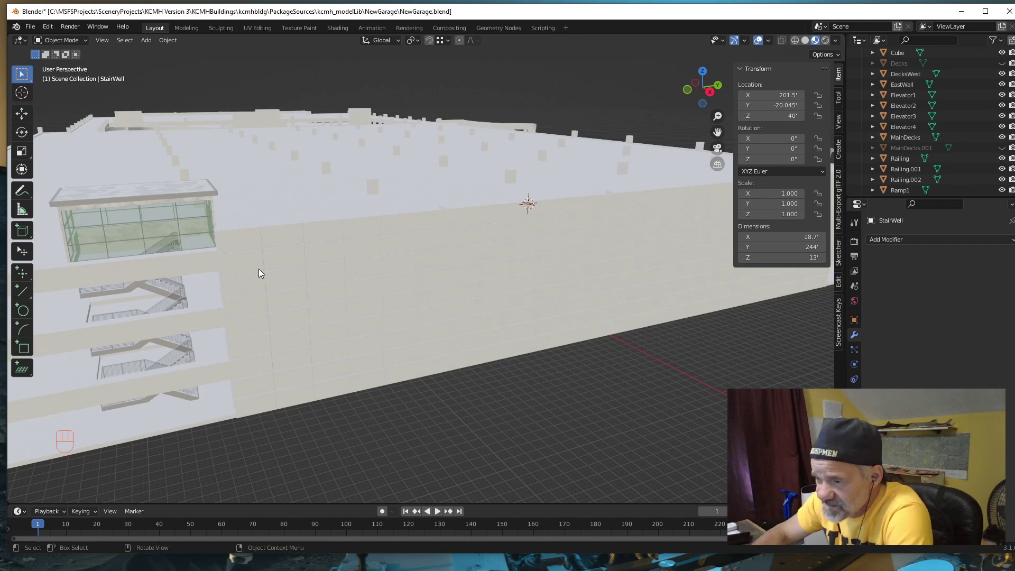
{"action": "scroll", "coordinate": [331, 306], "scroll_direction": "down", "scroll_amount": 6}
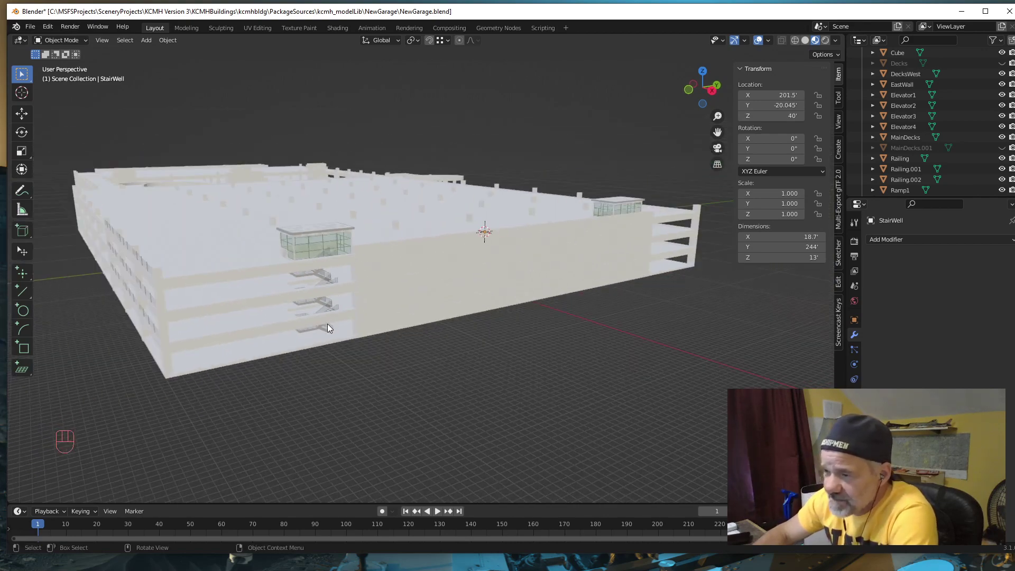
{"action": "mouse_move", "coordinate": [328, 328]}
{"action": "middle_mouse_down"}
{"action": "mouse_move", "coordinate": [323, 338]}
{"action": "mouse_move", "coordinate": [311, 332]}
{"action": "middle_mouse_up"}
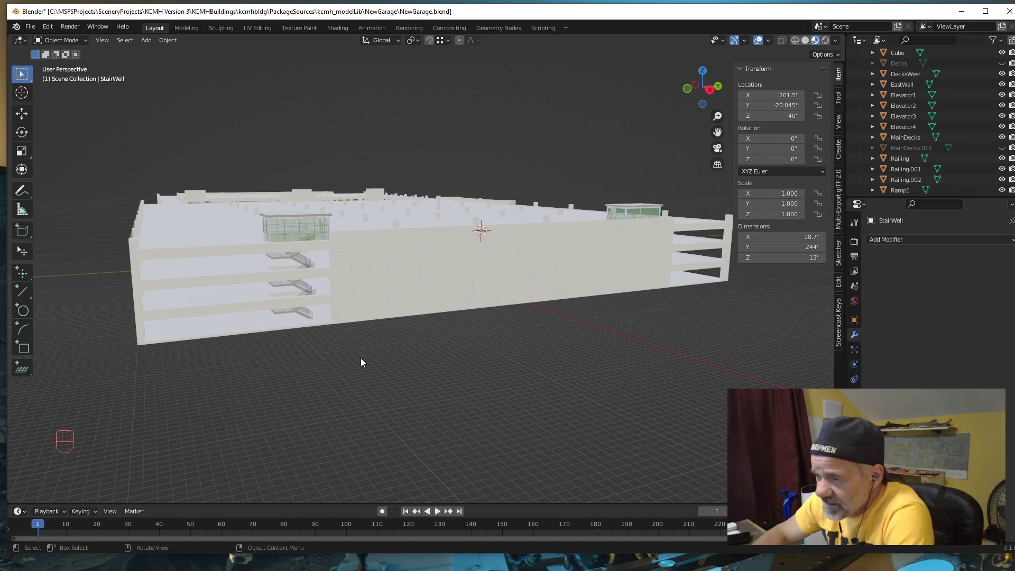
{"action": "middle_click_drag", "start_coordinate": [361, 358], "coordinate": [362, 362]}
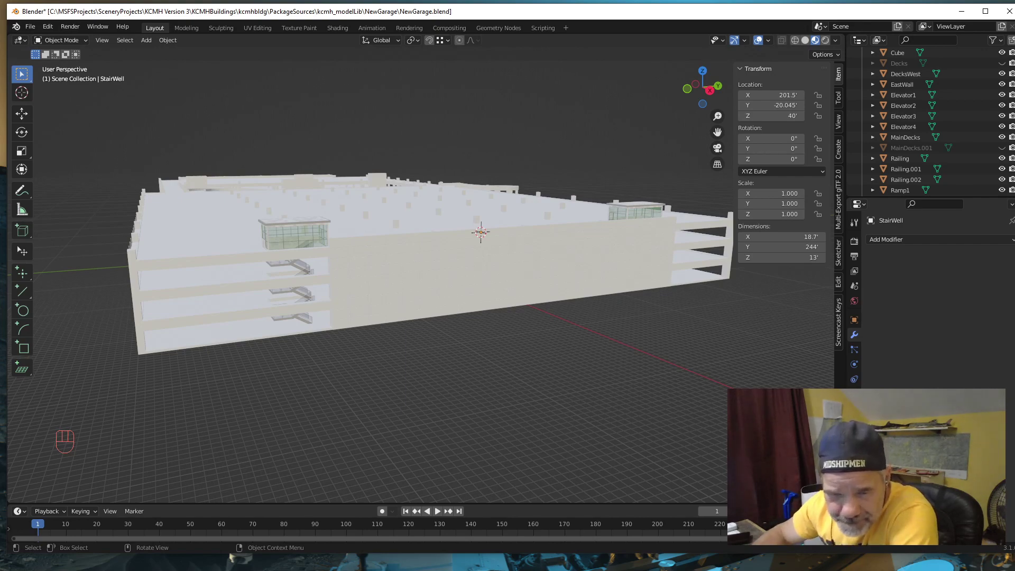
{"action": "key", "text": "alt+Tab"}
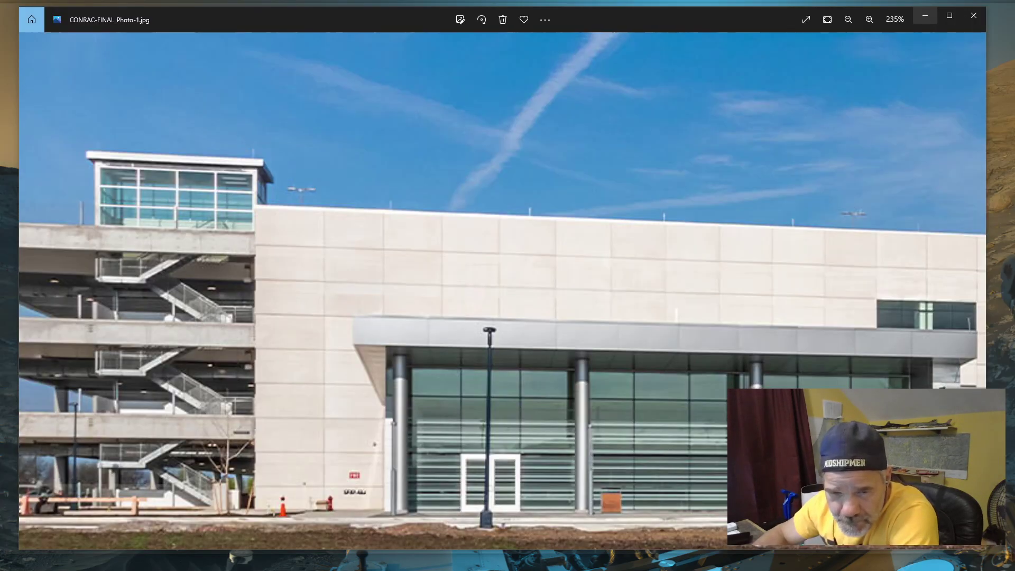
Step: Examine the full garage facade in the reference photo, return to Blender and compare the model's east side with it
{"action": "scroll", "coordinate": [462, 435], "scroll_direction": "down", "scroll_amount": 3}
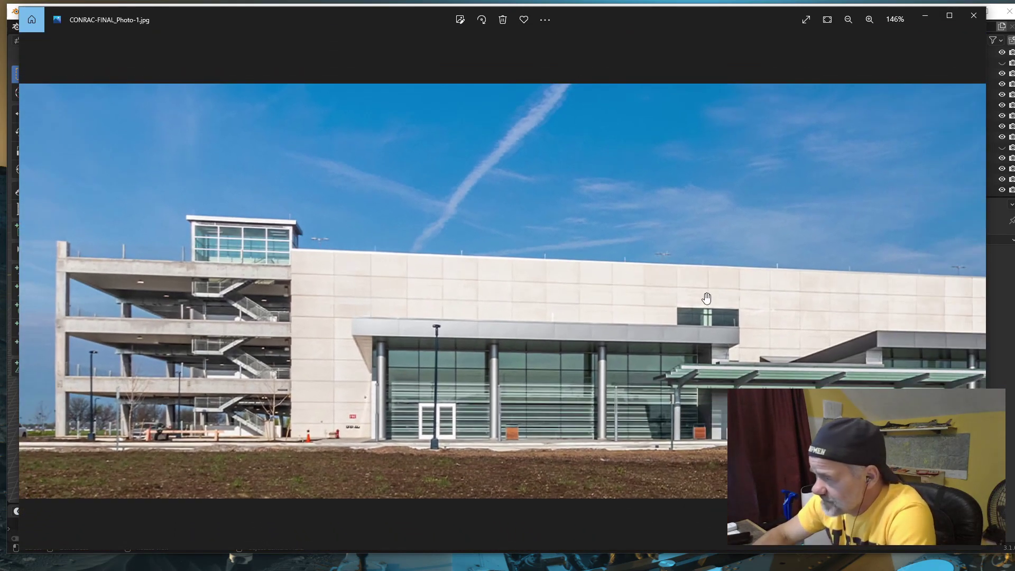
{"action": "scroll", "coordinate": [647, 328], "scroll_direction": "down", "scroll_amount": 1}
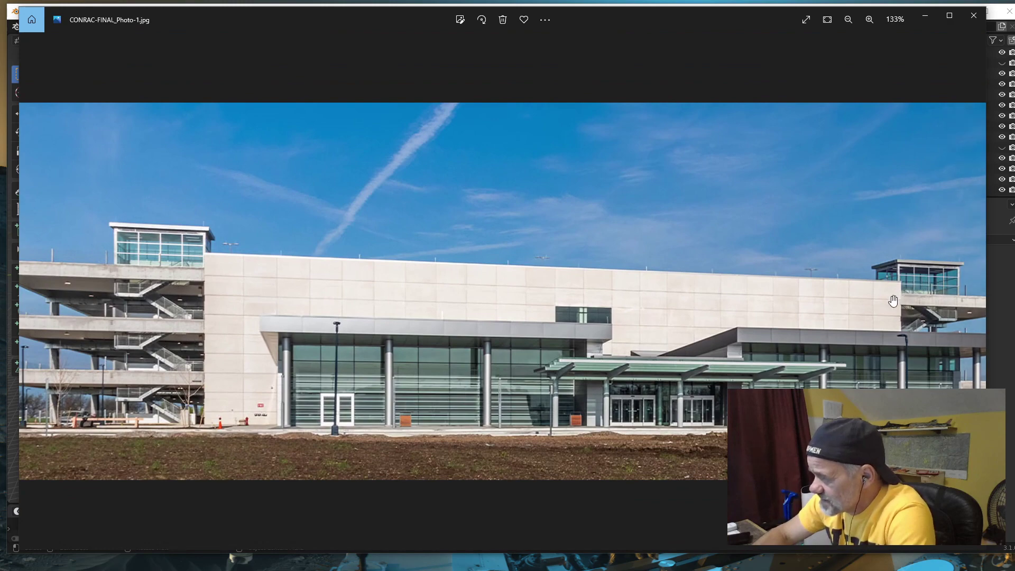
{"action": "scroll", "coordinate": [866, 340], "scroll_direction": "down", "scroll_amount": 2}
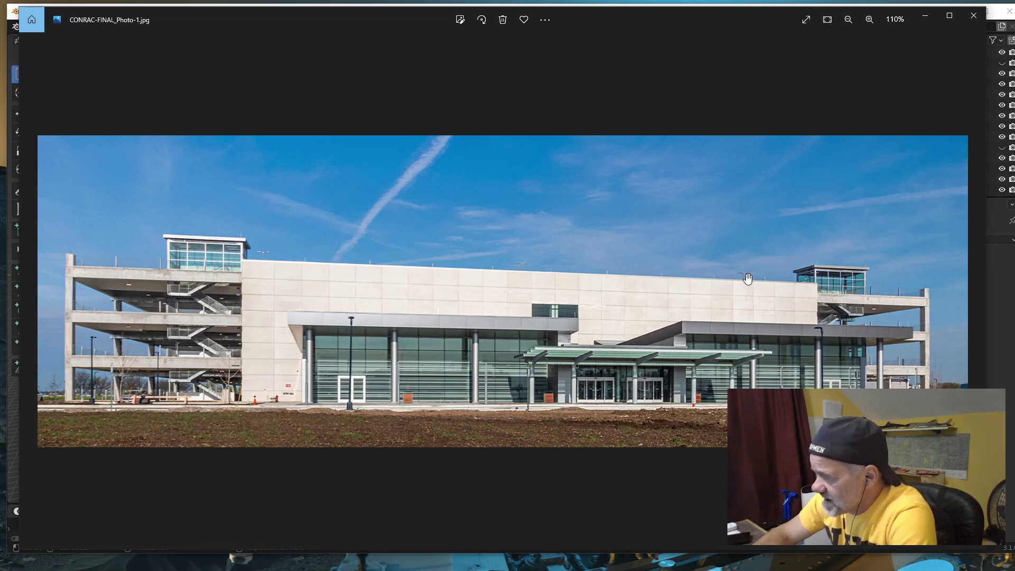
{"action": "left_click", "coordinate": [924, 19]}
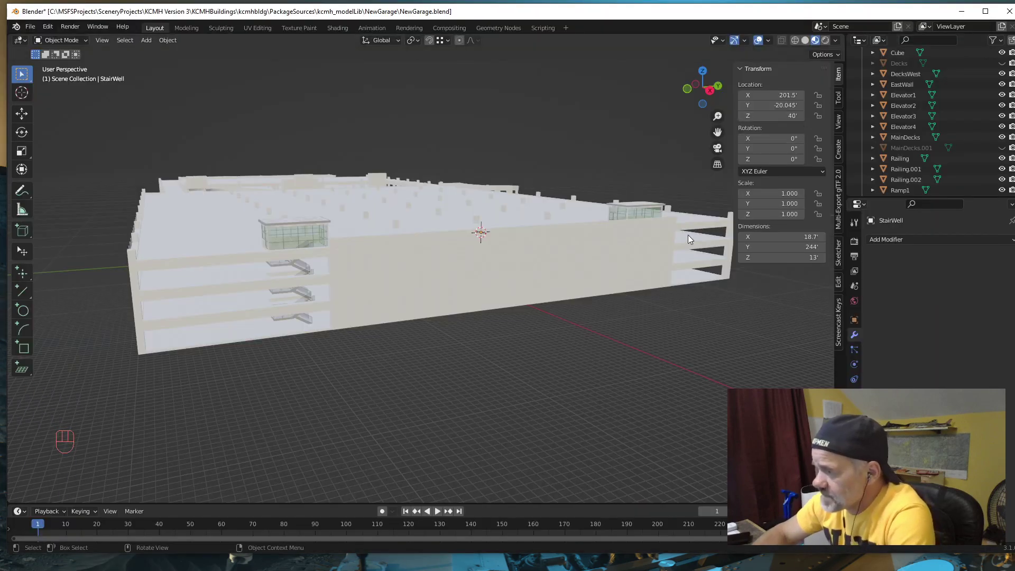
{"action": "middle_click_drag", "start_coordinate": [628, 271], "coordinate": [591, 287]}
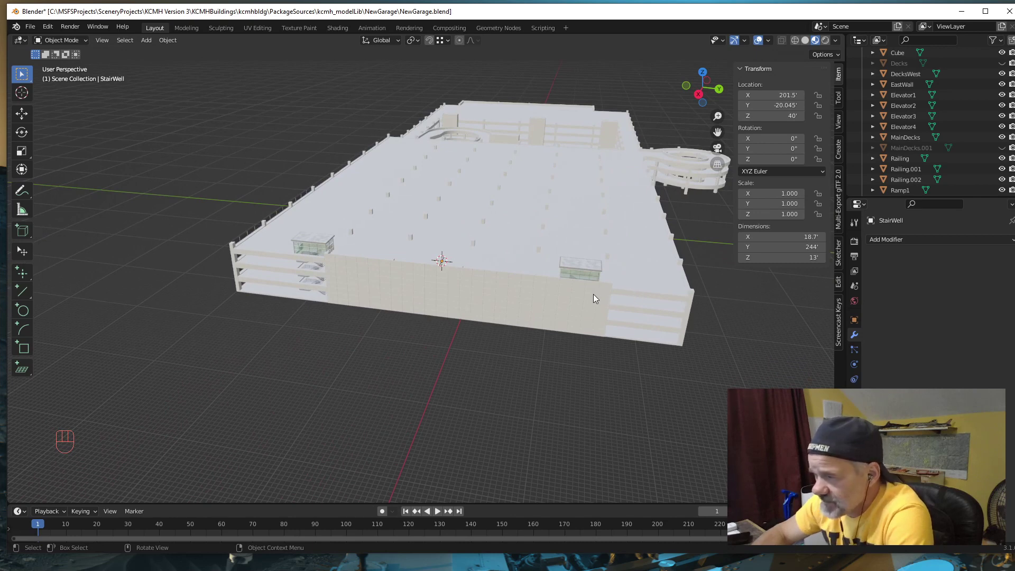
{"action": "middle_click_drag", "start_coordinate": [593, 294], "coordinate": [611, 289]}
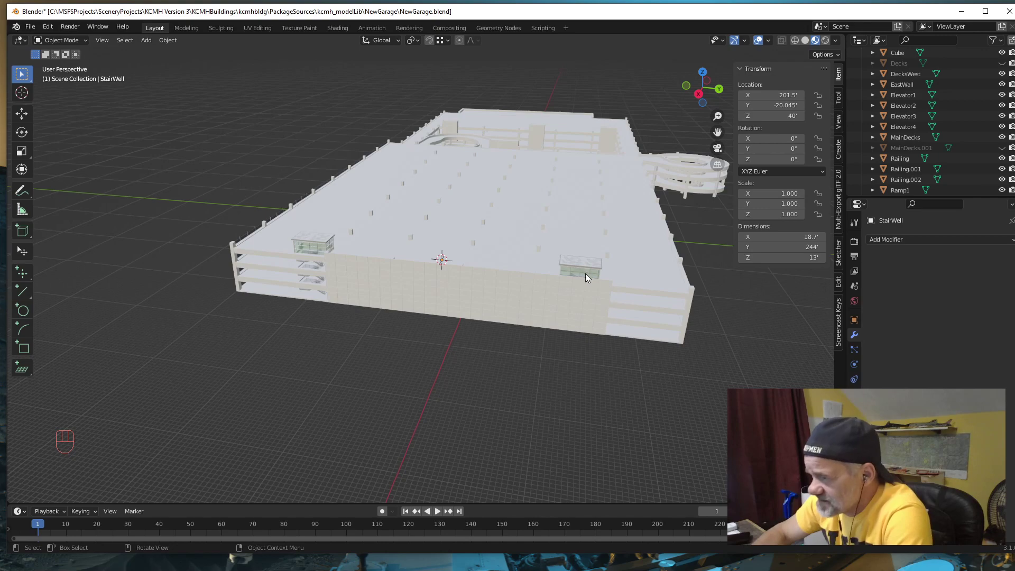
{"action": "mouse_move", "coordinate": [586, 279]}
{"action": "middle_mouse_down"}
{"action": "mouse_move", "coordinate": [548, 278]}
{"action": "mouse_move", "coordinate": [571, 280]}
{"action": "middle_mouse_up"}
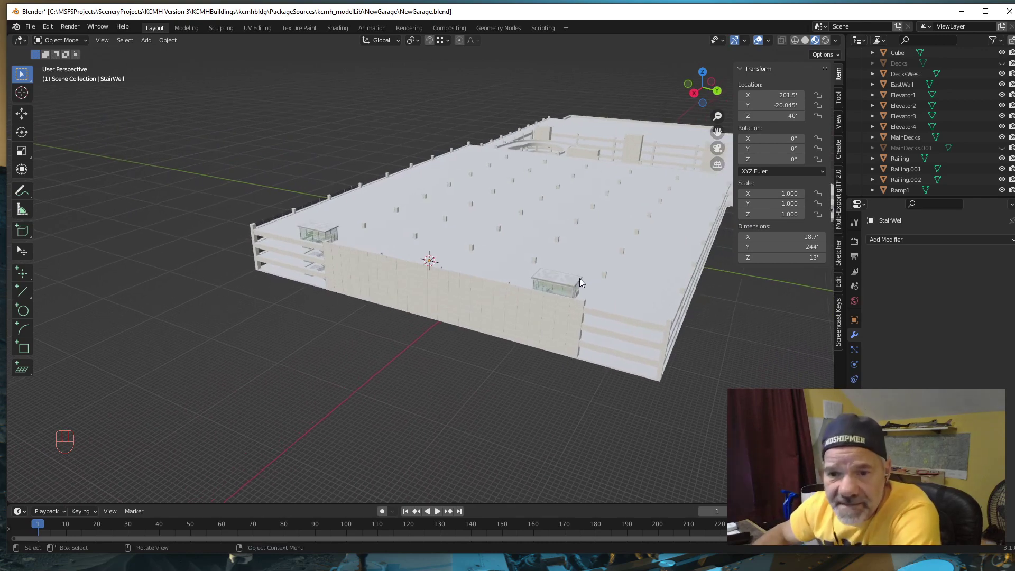
Step: Select the StairJoinTextured object and examine both staircases behind the east wall from several angles
{"action": "left_click", "coordinate": [569, 292]}
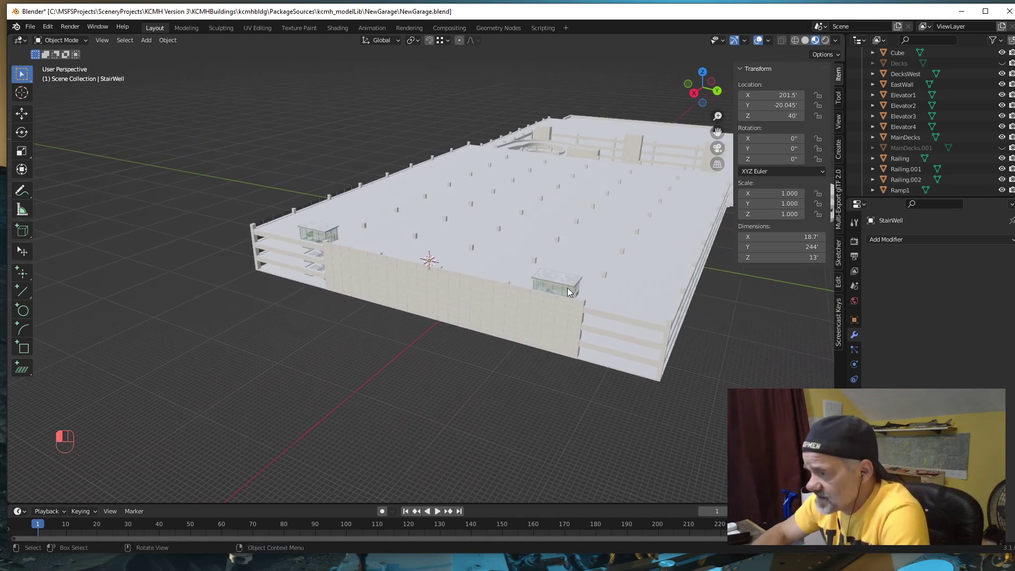
{"action": "middle_click_drag", "start_coordinate": [581, 319], "coordinate": [520, 275]}
{"action": "left_click", "coordinate": [461, 274]}
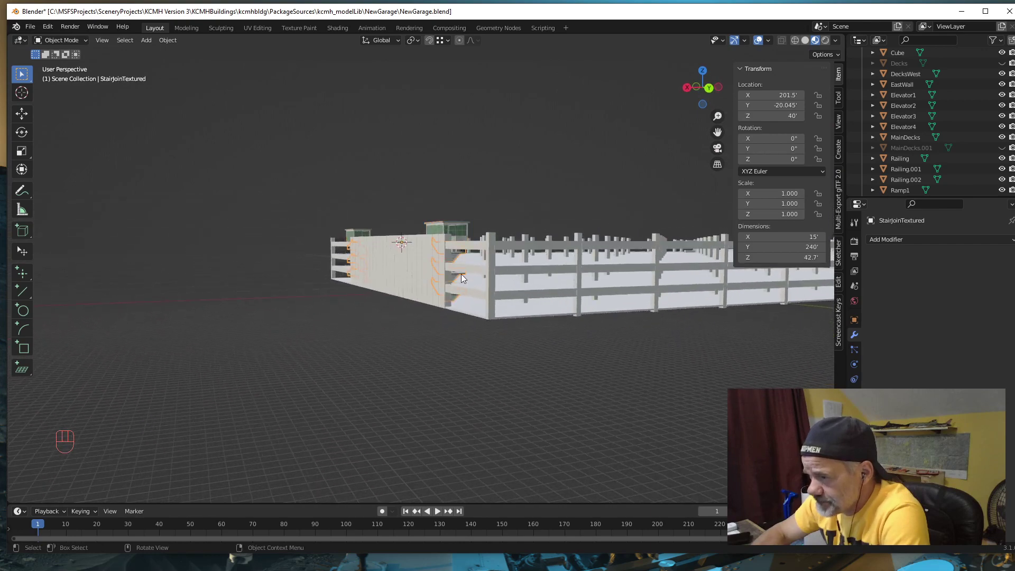
{"action": "middle_click_drag", "start_coordinate": [457, 316], "coordinate": [493, 322]}
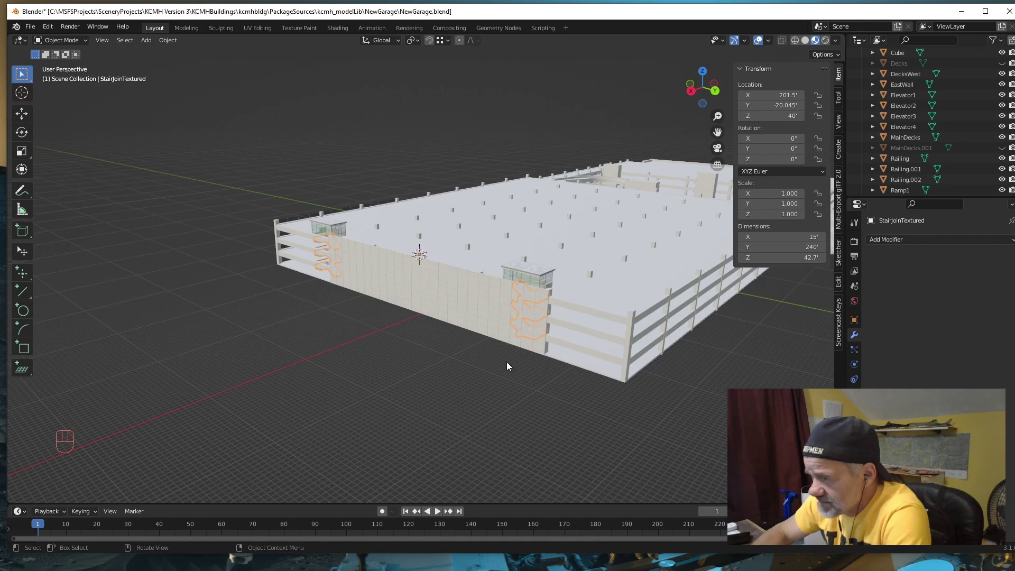
{"action": "middle_click_drag", "start_coordinate": [508, 361], "coordinate": [515, 362]}
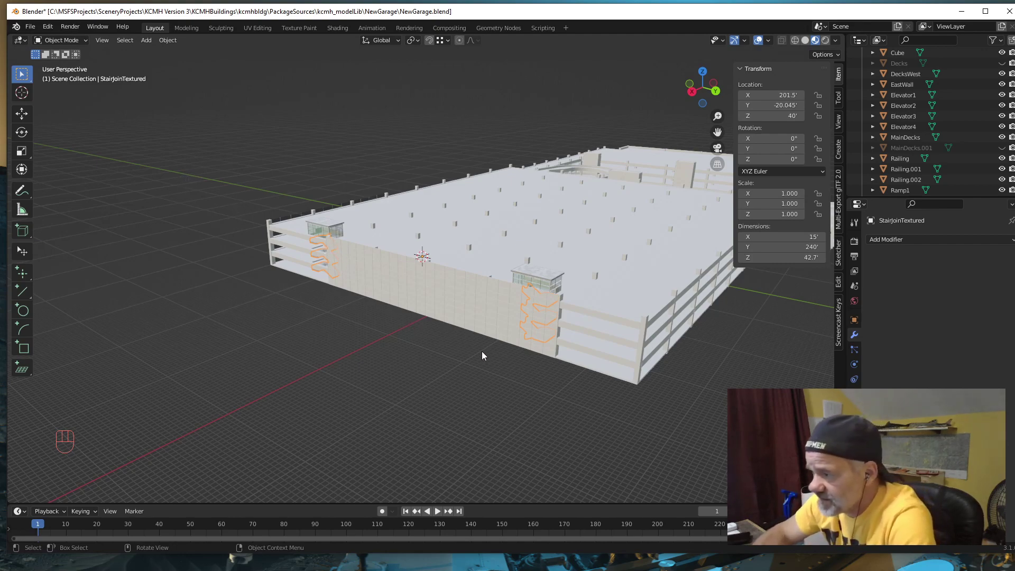
{"action": "middle_click_drag", "start_coordinate": [482, 356], "coordinate": [363, 344]}
{"action": "scroll", "coordinate": [505, 351], "scroll_direction": "up", "scroll_amount": 3}
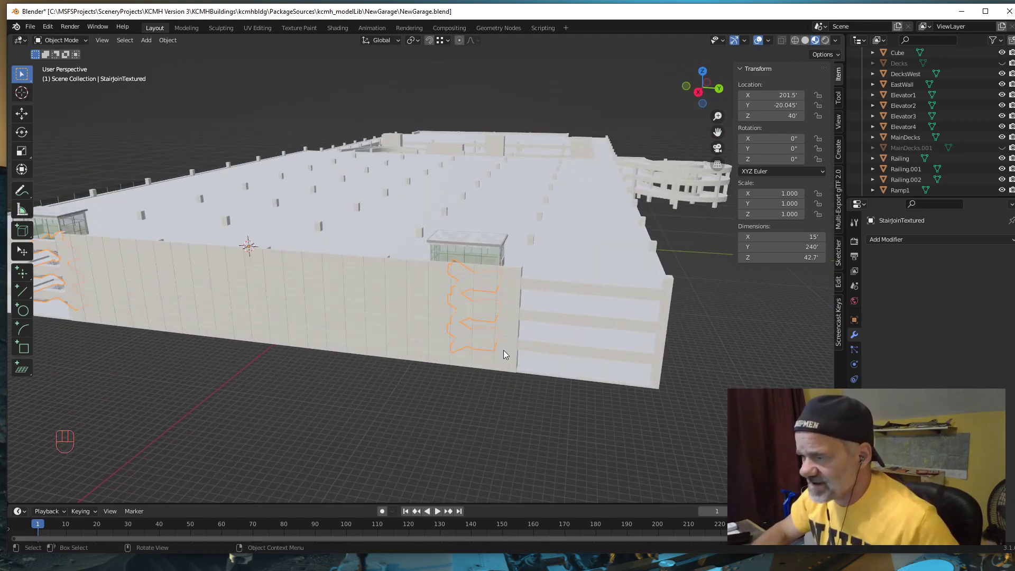
{"action": "mouse_move", "coordinate": [494, 344]}
{"action": "middle_mouse_down", "text": "shift"}
{"action": "mouse_move", "coordinate": [464, 357]}
{"action": "mouse_move", "coordinate": [477, 350]}
{"action": "middle_mouse_up", "text": "shift"}
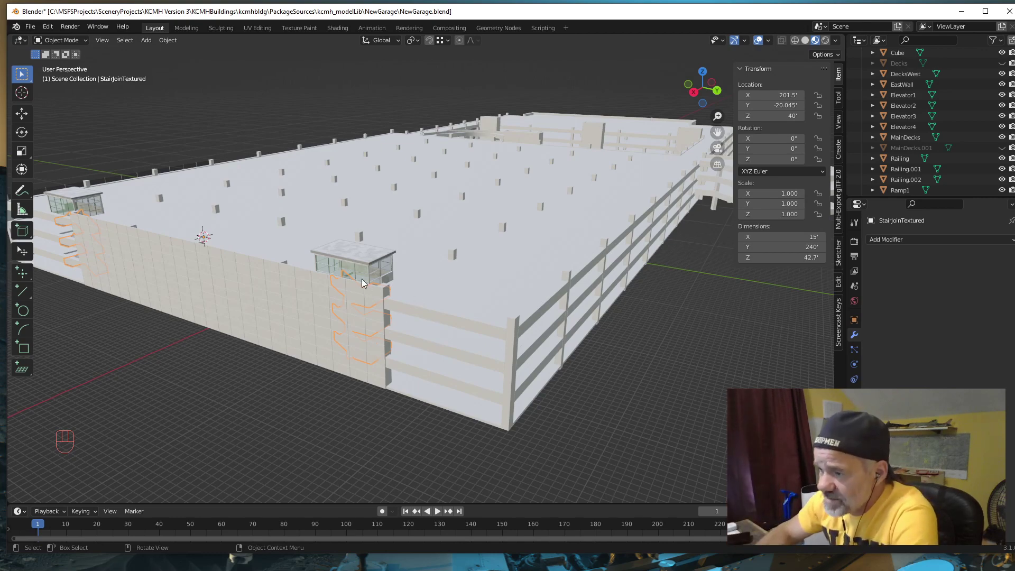
{"action": "middle_click_drag", "start_coordinate": [367, 310], "coordinate": [330, 300]}
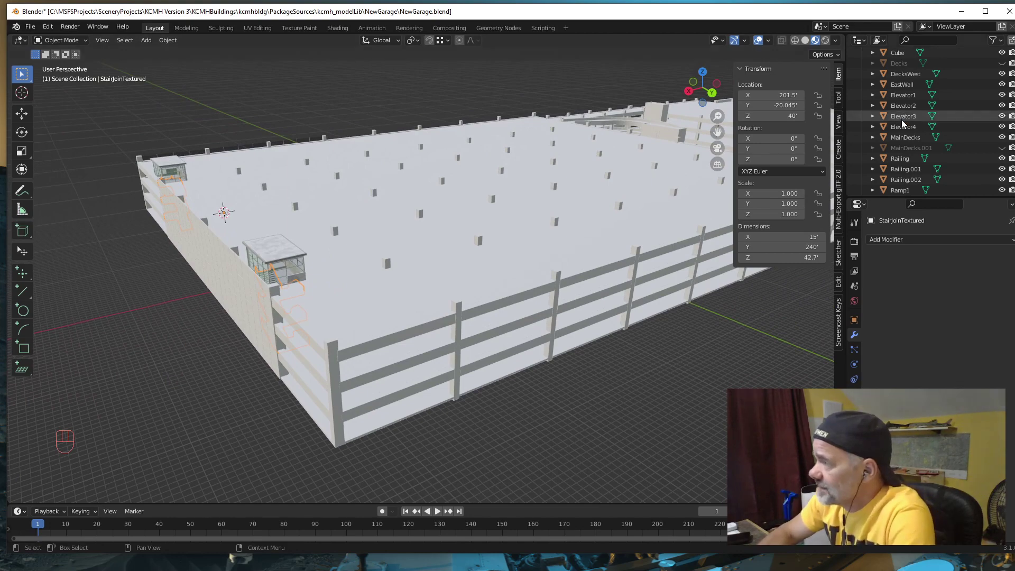
Step: Hide MainDecks and unhide Decks in the viewport, and inspect the decks around both stairwells
{"action": "left_click", "coordinate": [1002, 138]}
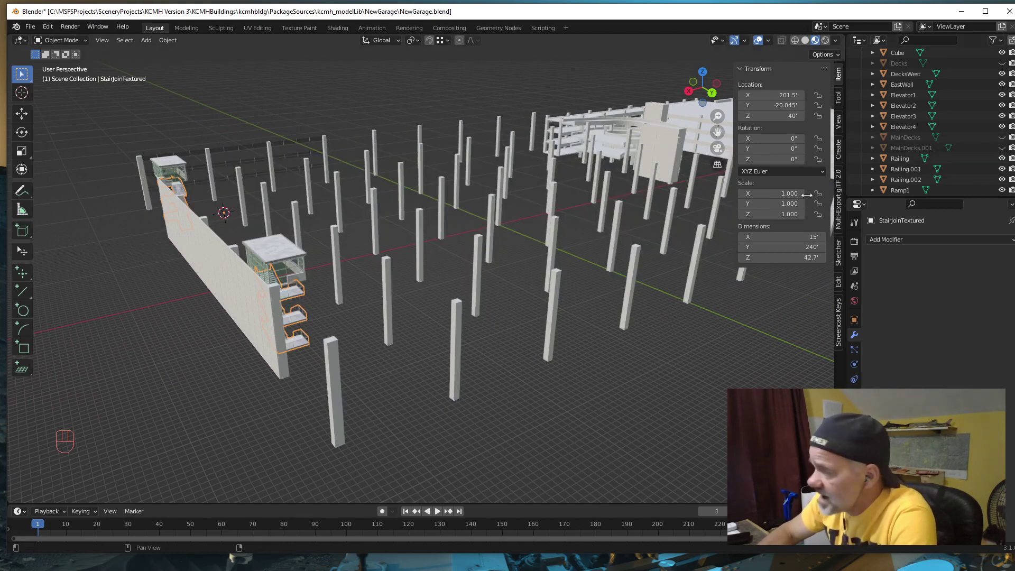
{"action": "scroll", "coordinate": [942, 121], "scroll_direction": "up", "scroll_amount": 2}
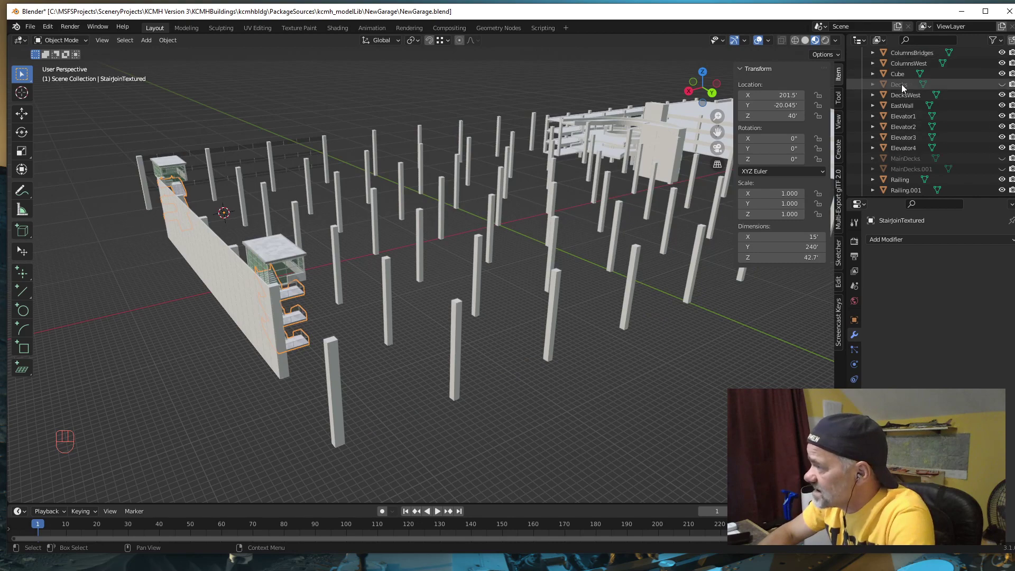
{"action": "left_click", "coordinate": [1002, 85]}
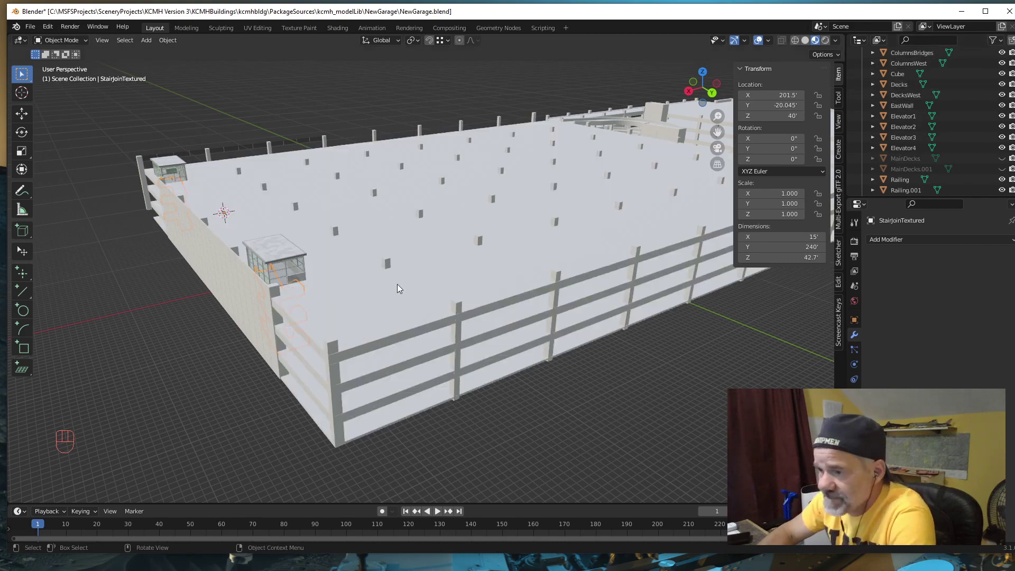
{"action": "middle_click_drag", "start_coordinate": [224, 319], "coordinate": [286, 319]}
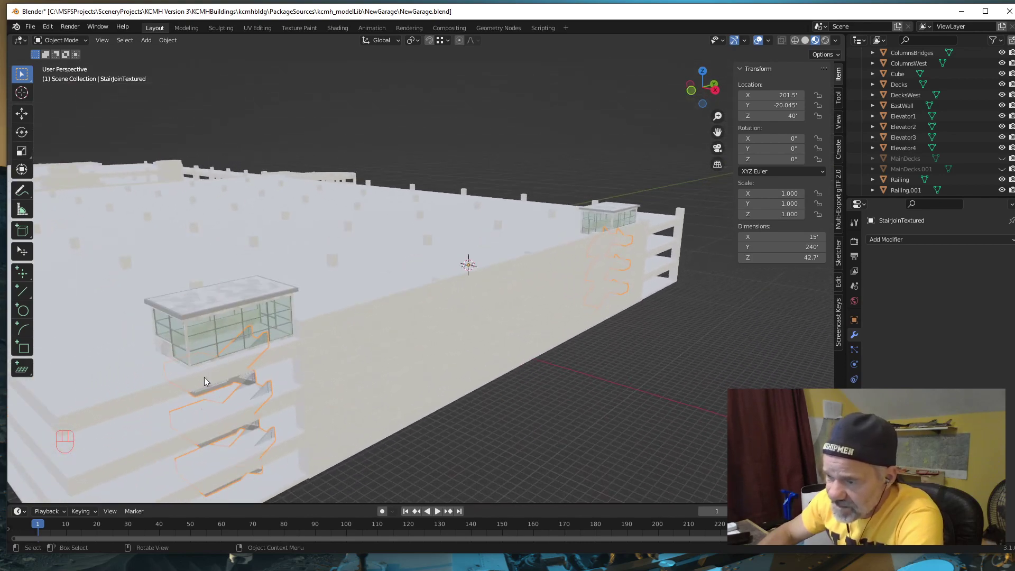
{"action": "middle_click_drag", "start_coordinate": [661, 354], "coordinate": [604, 353]}
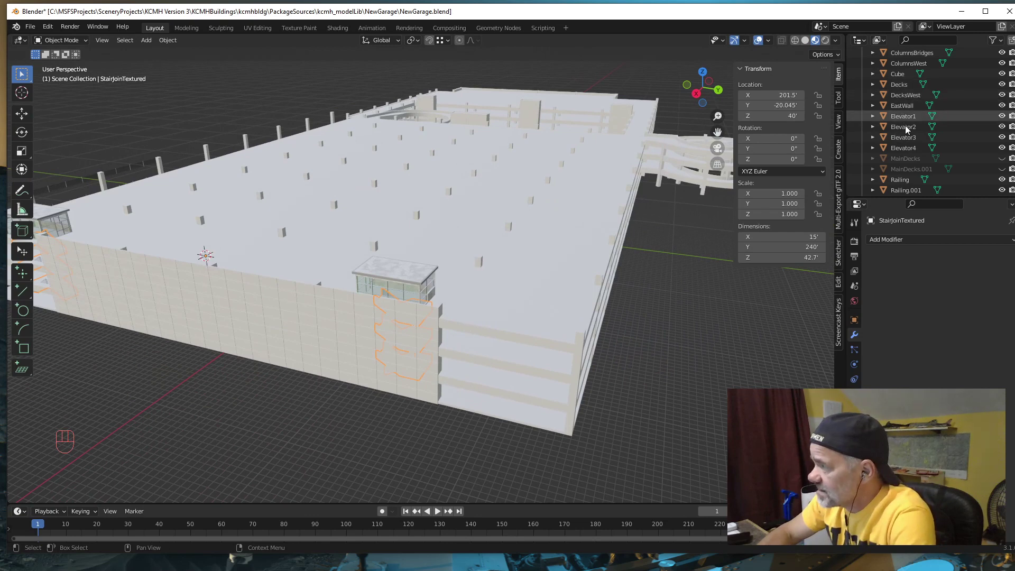
Step: Unhide MainDecks, select the Decks object and examine its extent from both ends of the east wall
{"action": "left_click", "coordinate": [1002, 159]}
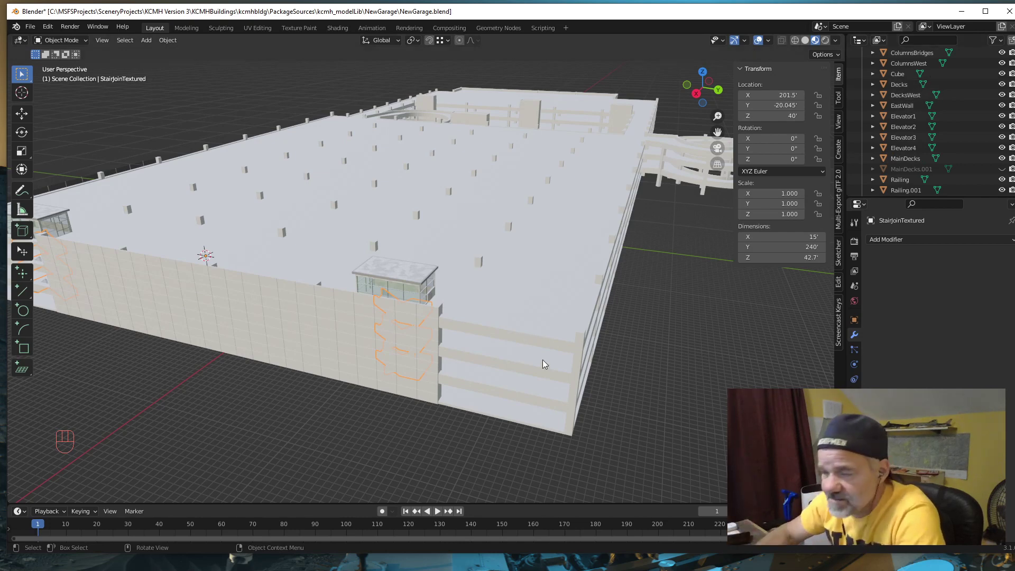
{"action": "left_click", "coordinate": [900, 85]}
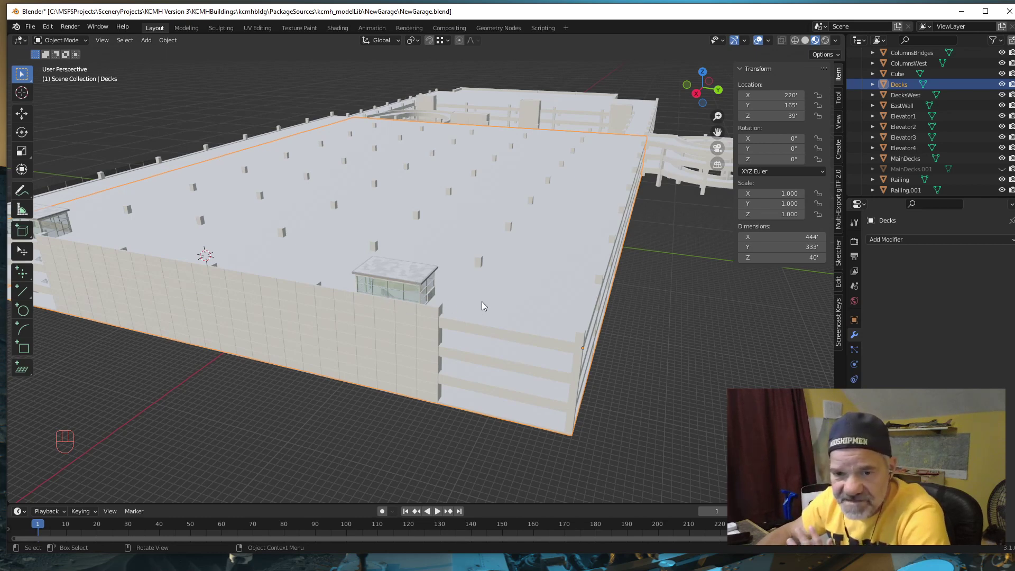
{"action": "scroll", "coordinate": [433, 348], "scroll_direction": "down", "scroll_amount": 3}
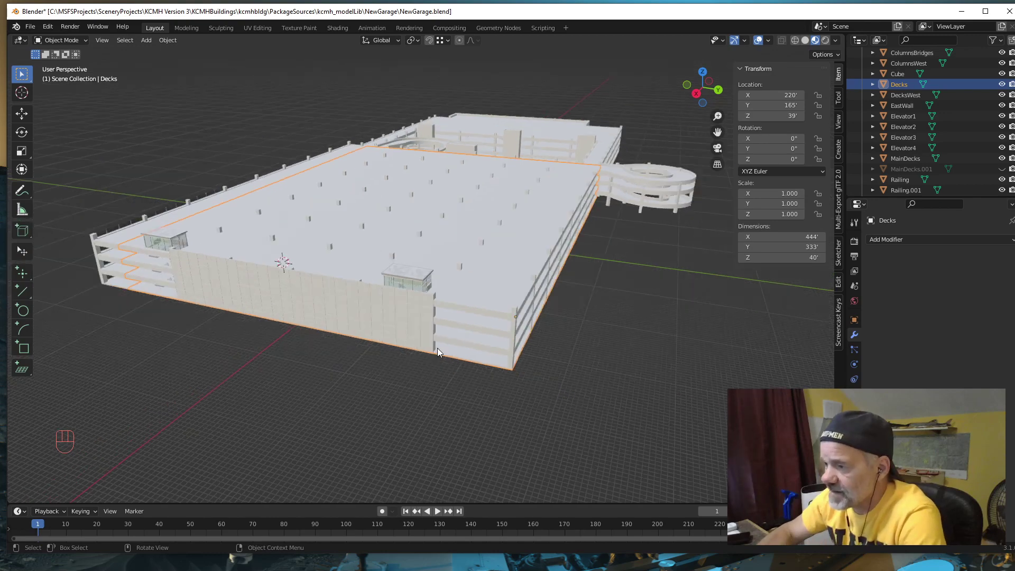
{"action": "middle_click_drag", "start_coordinate": [372, 385], "coordinate": [445, 373]}
{"action": "middle_click_drag", "start_coordinate": [365, 434], "coordinate": [434, 388]}
{"action": "middle_click_drag", "start_coordinate": [444, 382], "coordinate": [444, 389]}
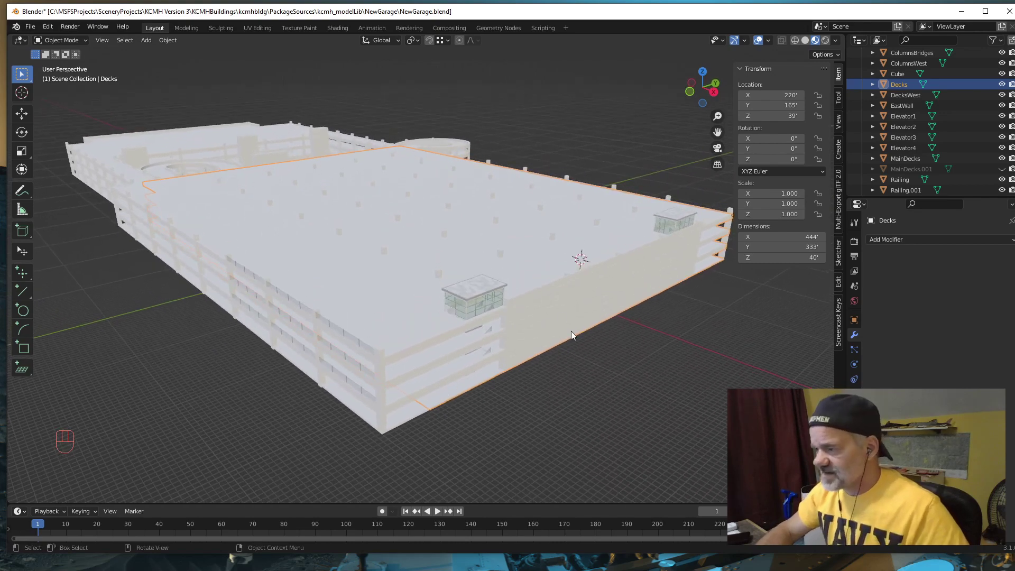
{"action": "middle_click_drag", "start_coordinate": [589, 374], "coordinate": [524, 350], "text": "shift"}
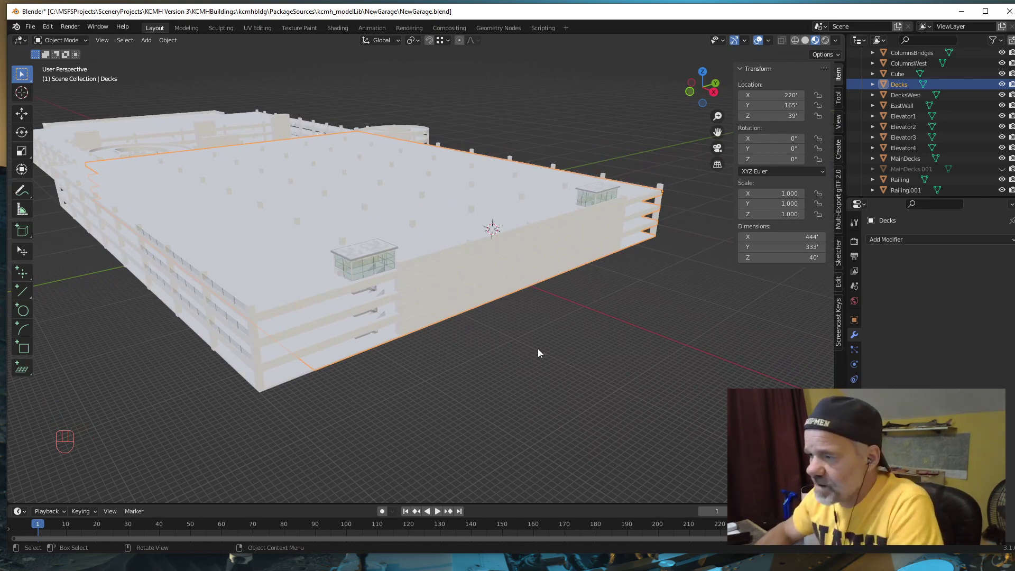
{"action": "middle_click_drag", "start_coordinate": [538, 353], "coordinate": [522, 349]}
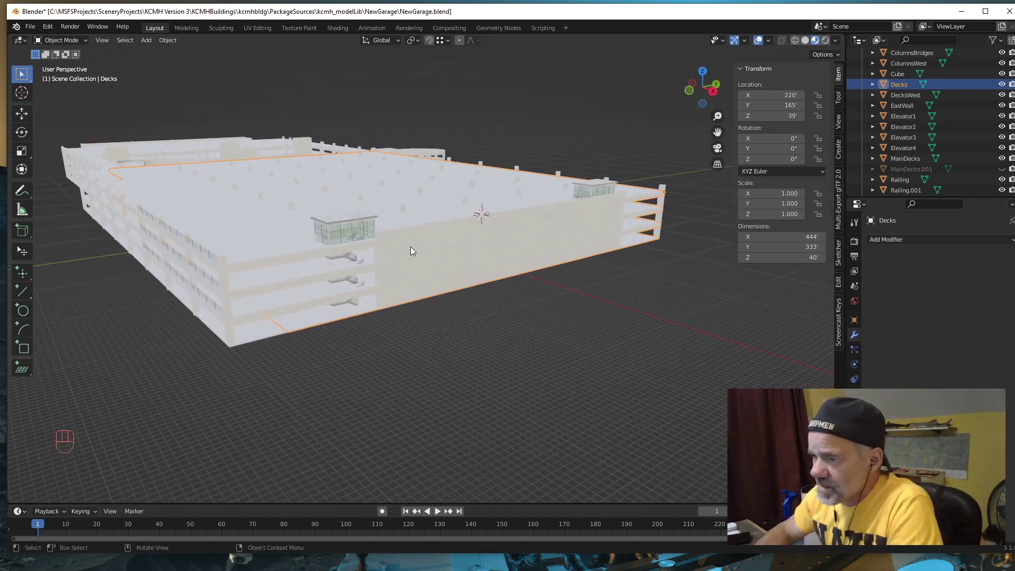